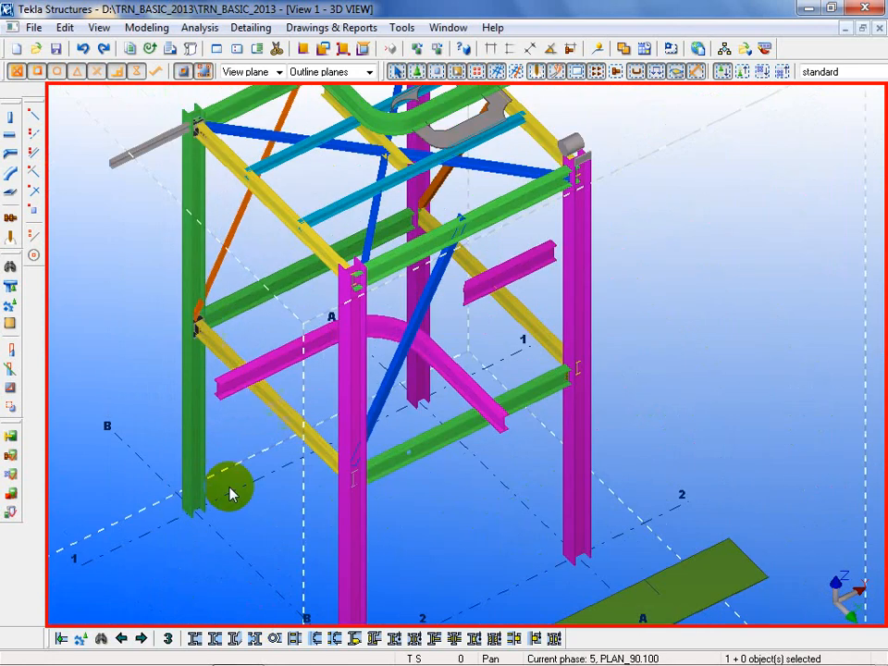
# Show page 5 of the component catalogue and open the Stiffeners (1003) settings.
pyautogui.moveTo(231, 491); pyautogui.dragTo(324, 390, button='middle')
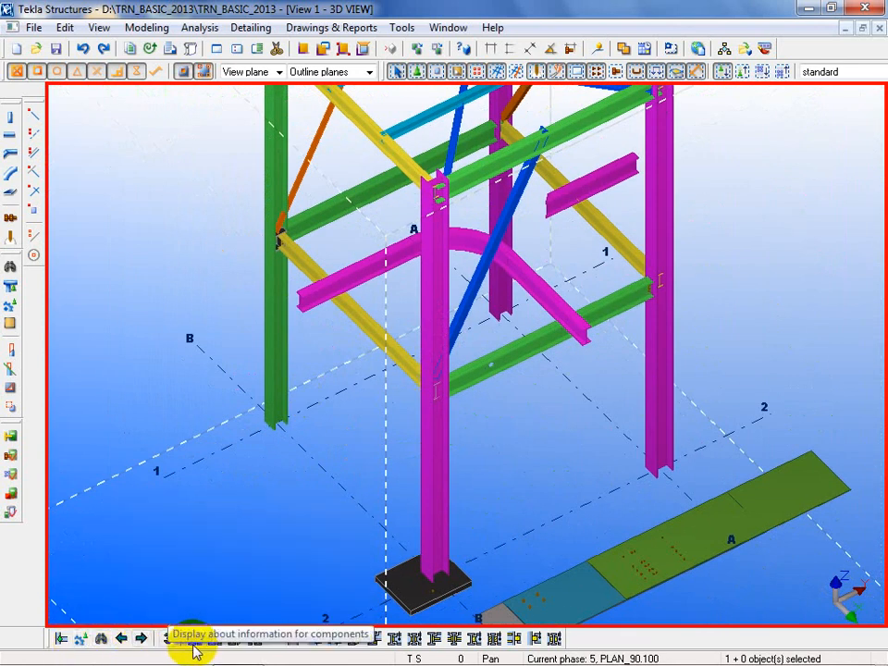
pyautogui.click(142, 640)
pyautogui.click(141, 639)
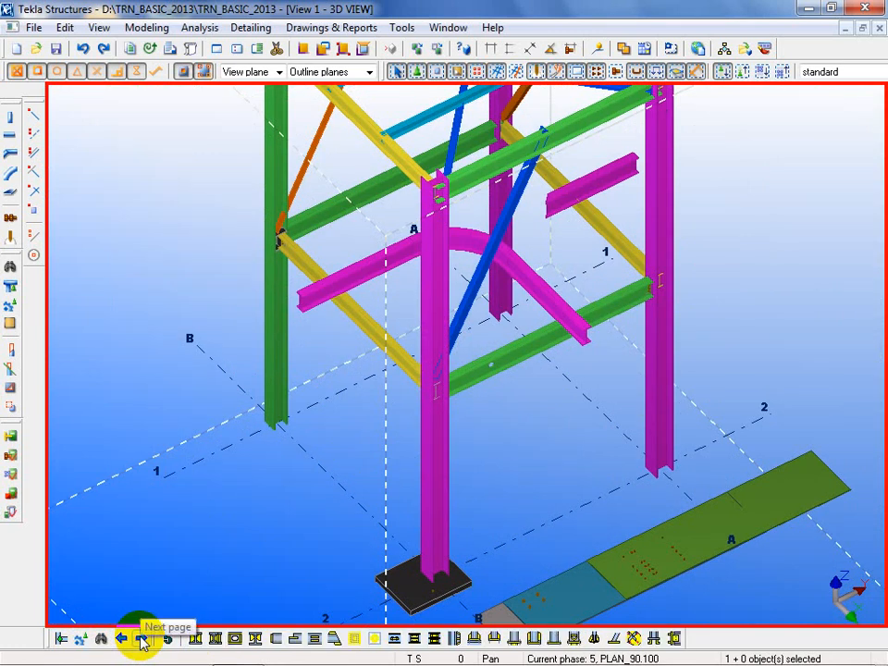
pyautogui.click(142, 639)
pyautogui.click(121, 640)
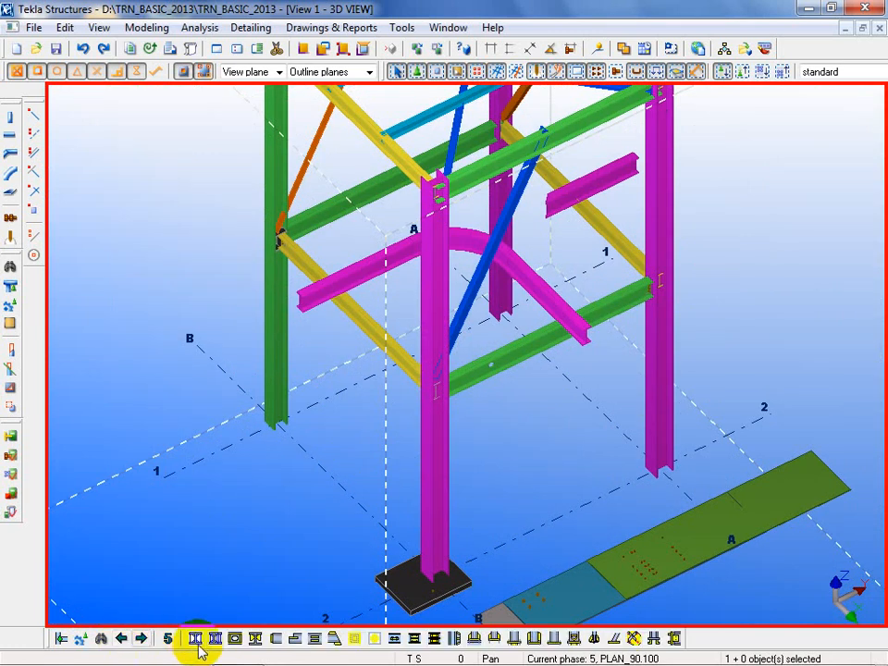
pyautogui.doubleClick(257, 640)
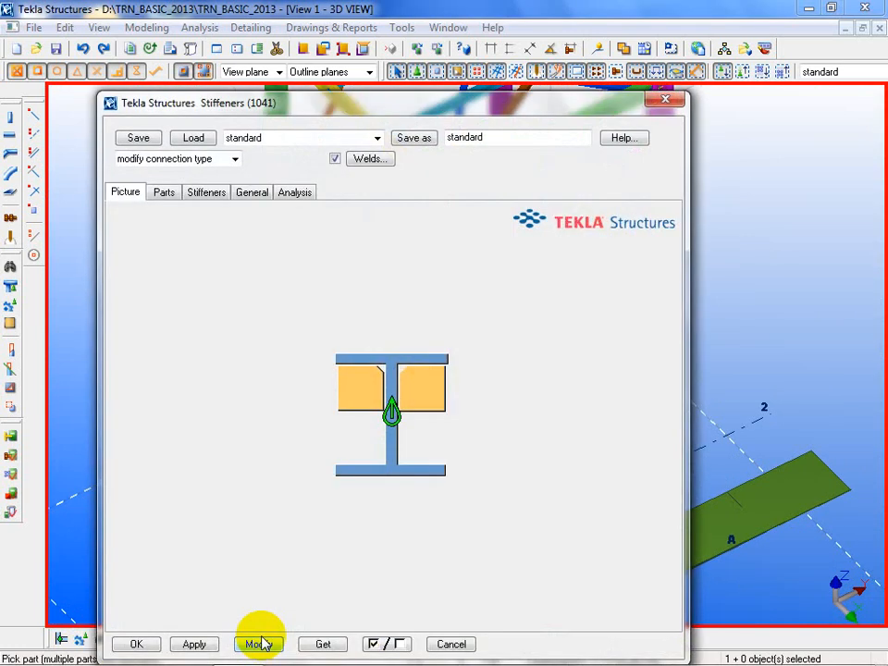
pyautogui.click(670, 100)
pyautogui.doubleClick(195, 638)
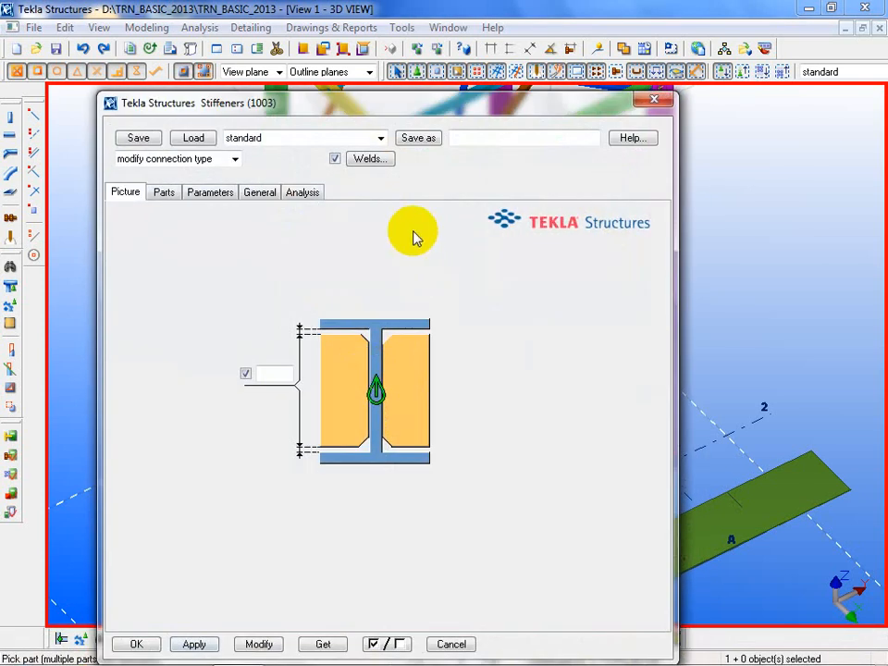
pyautogui.moveTo(298, 109); pyautogui.dragTo(725, 133)
pyautogui.scroll(5, 362, 416)
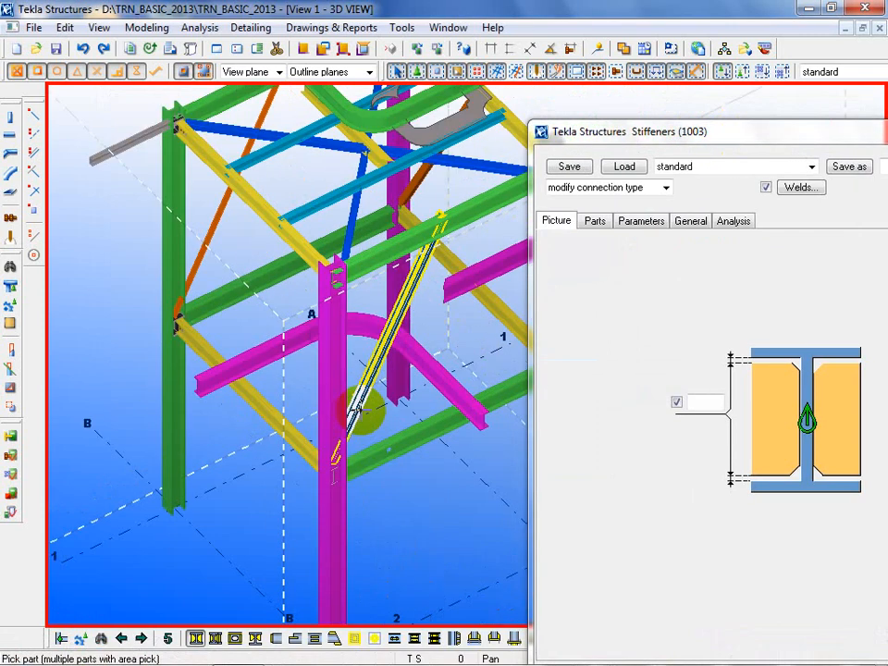
pyautogui.scroll(3, 258, 392)
pyautogui.click(268, 411)
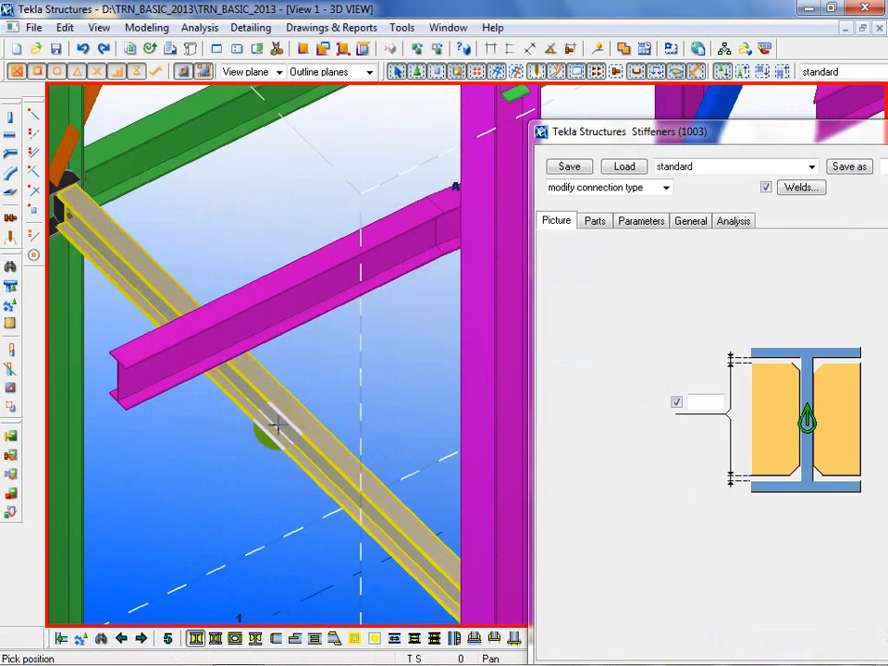
pyautogui.rightClick(343, 370)
pyautogui.click(369, 381)
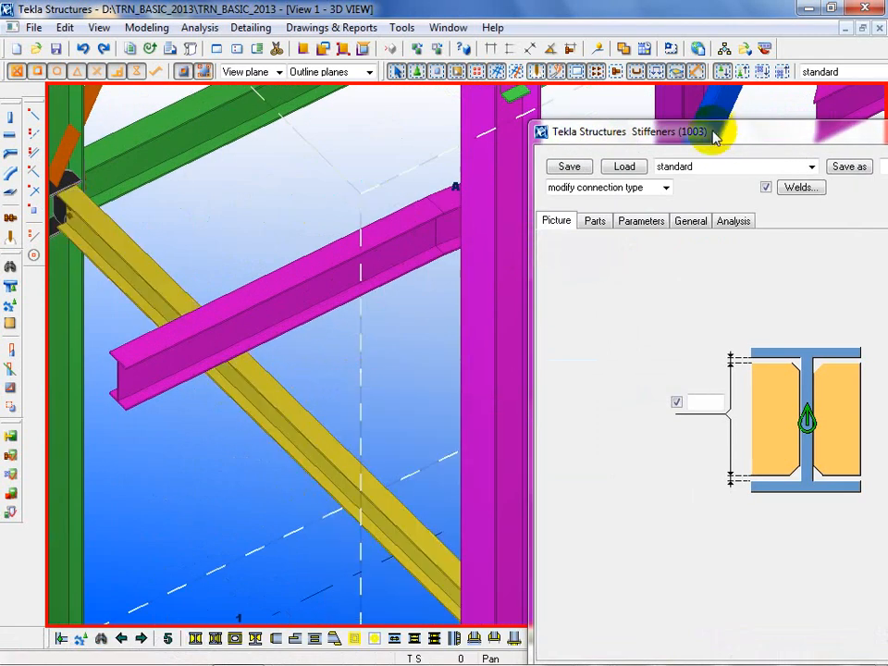
# Accept the standard Stiffeners (1003) settings and add stiffeners to the yellow beam at the vertical dotted line in the Plan 86.100_TOS view.
pyautogui.moveTo(723, 135); pyautogui.dragTo(468, 56)
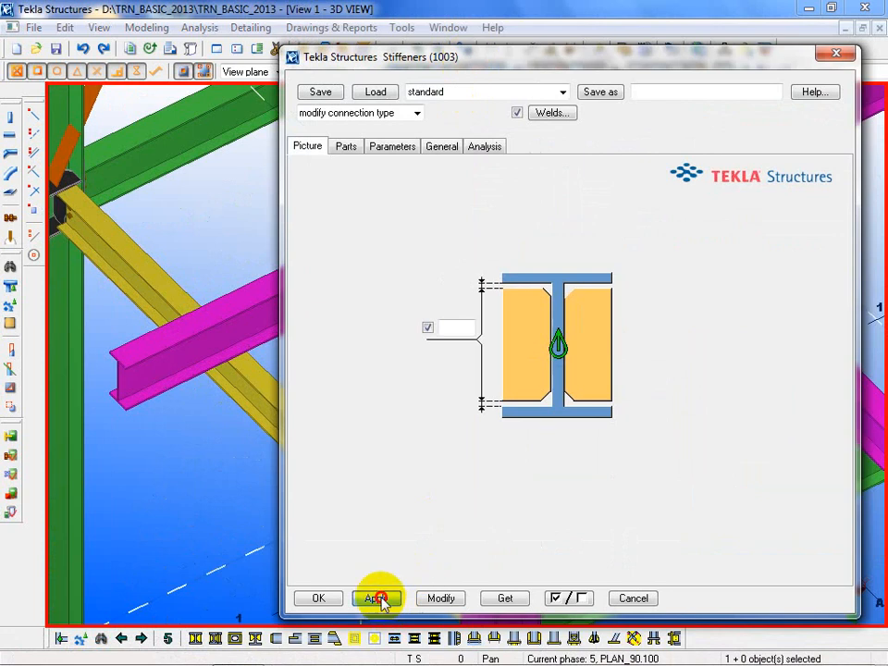
pyautogui.click(319, 599)
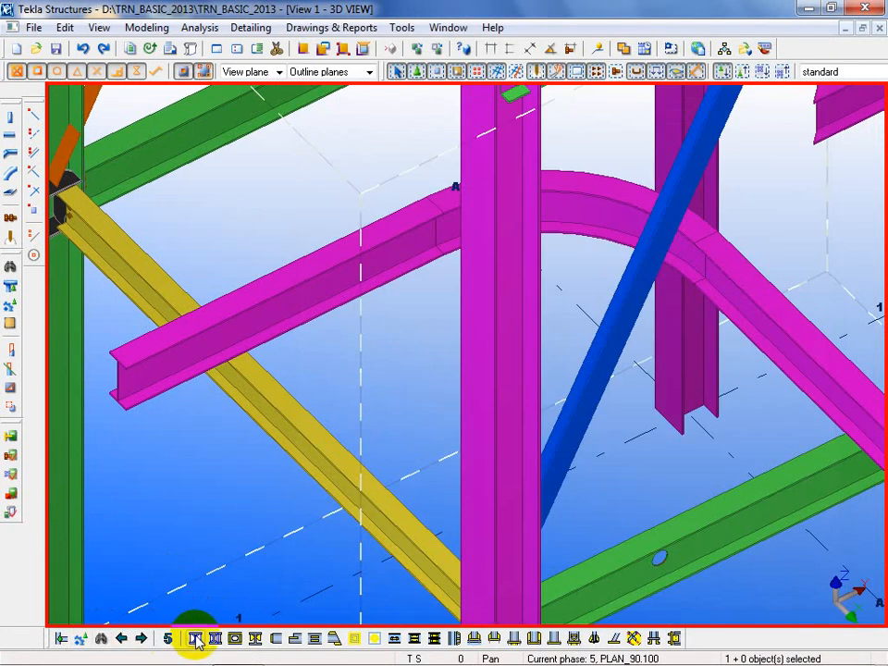
pyautogui.click(288, 407)
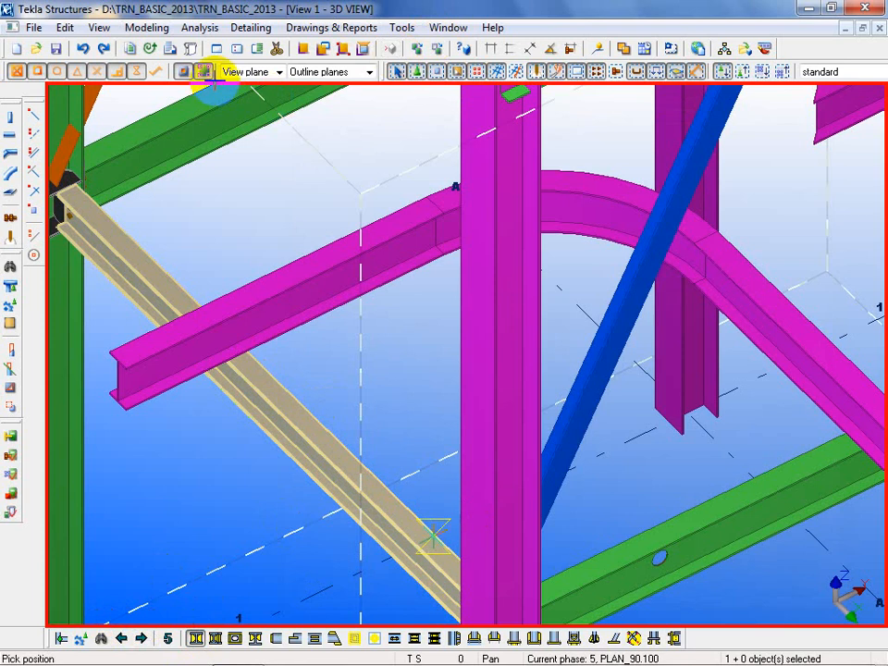
pyautogui.click(446, 27)
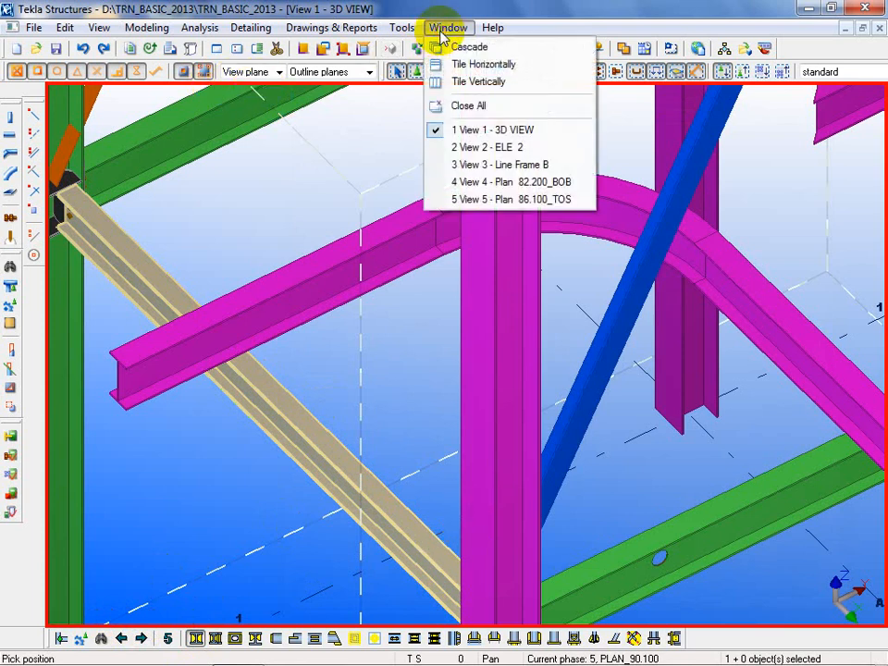
pyautogui.click(523, 199)
pyautogui.scroll(8, 508, 436)
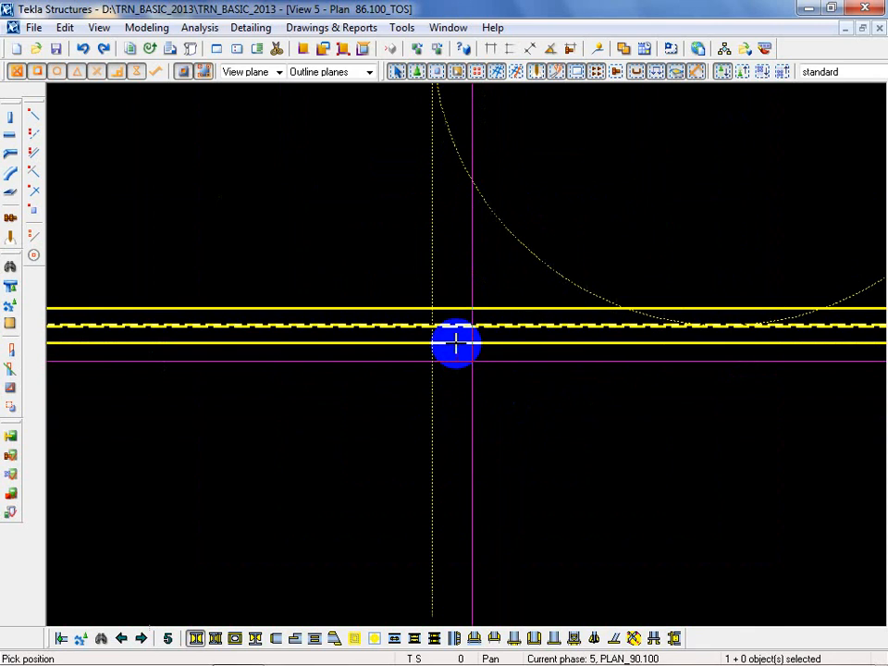
pyautogui.scroll(4, 455, 344)
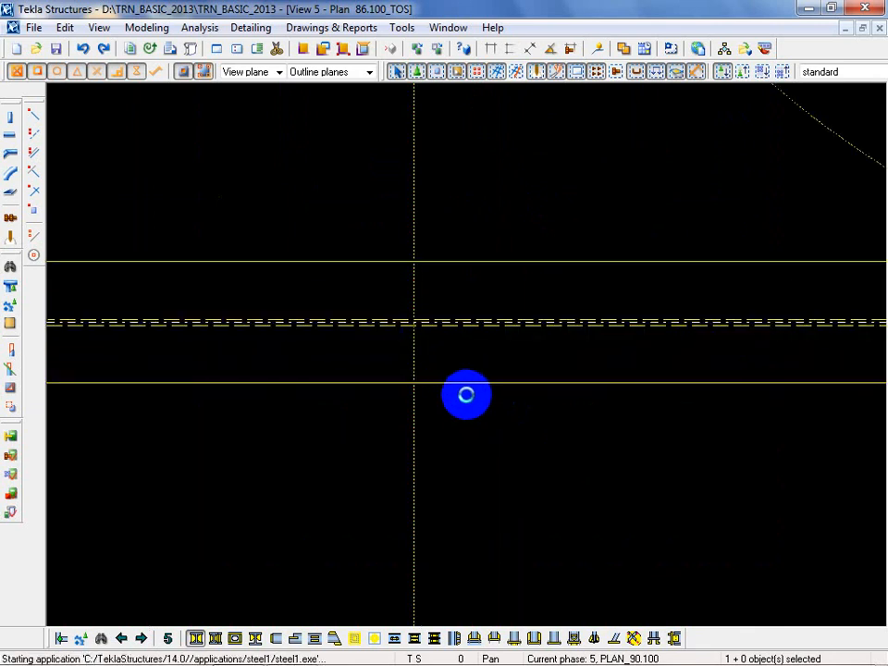
pyautogui.rightClick(491, 418)
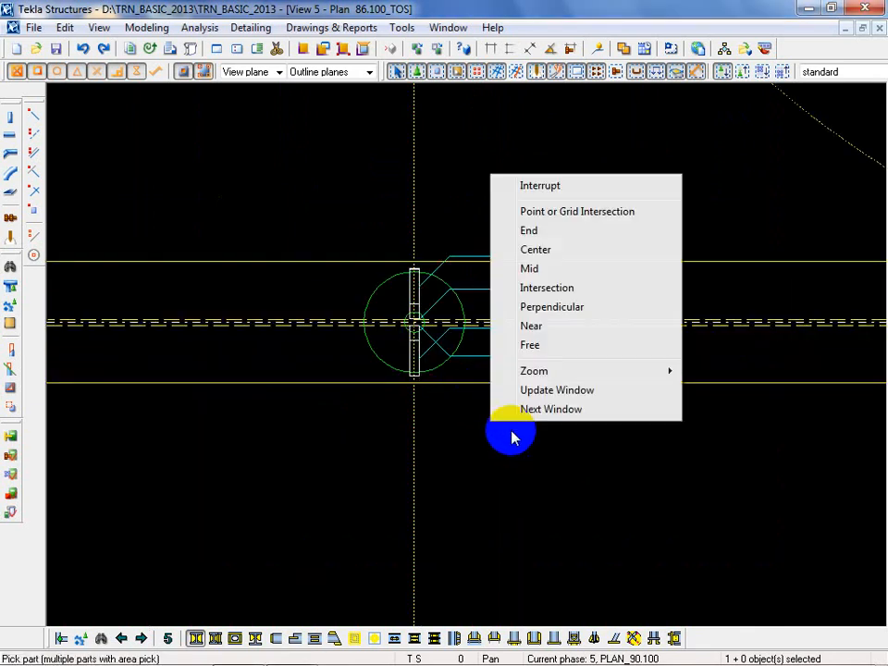
pyautogui.click(548, 188)
# Examine the new stiffener component in the plan view and in View 1 - 3D VIEW.
pyautogui.scroll(-2, 462, 304)
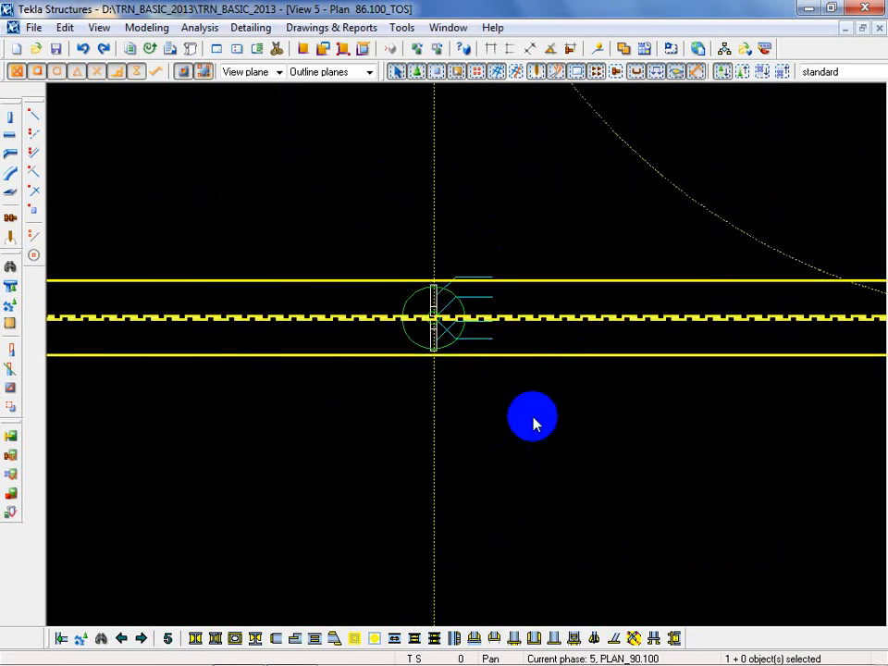
pyautogui.scroll(4, 429, 328)
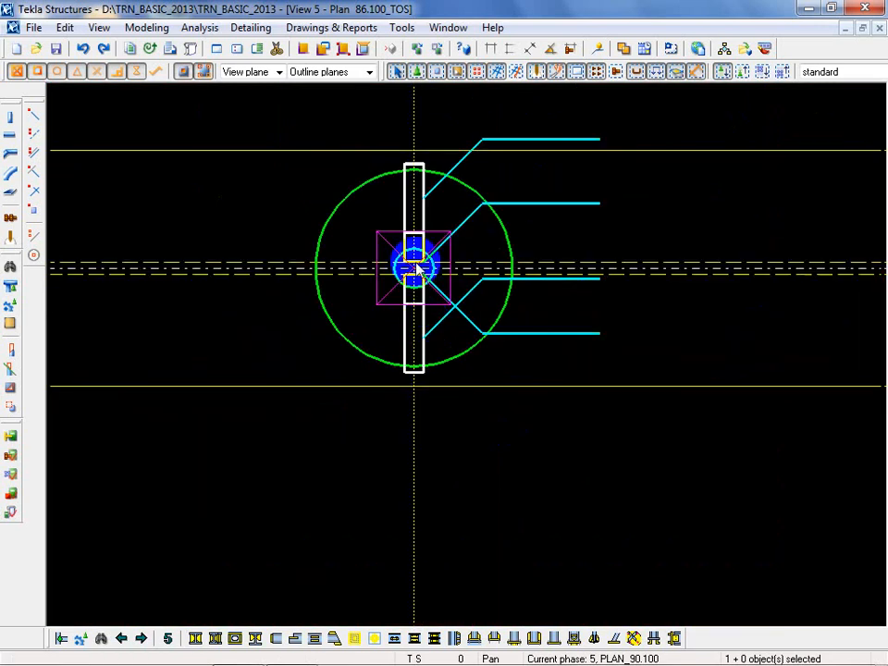
pyautogui.click(482, 462)
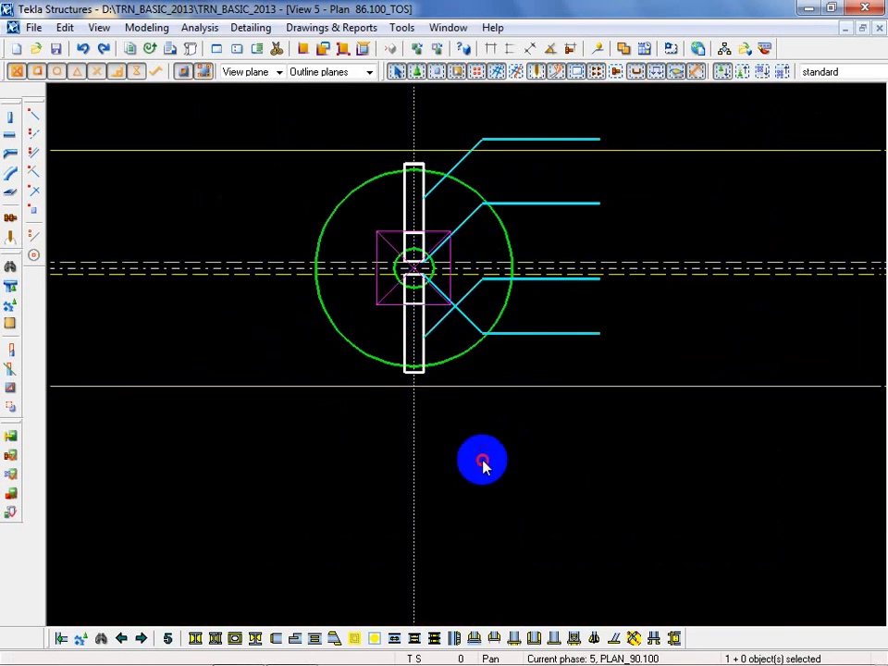
pyautogui.click(429, 339)
pyautogui.click(450, 27)
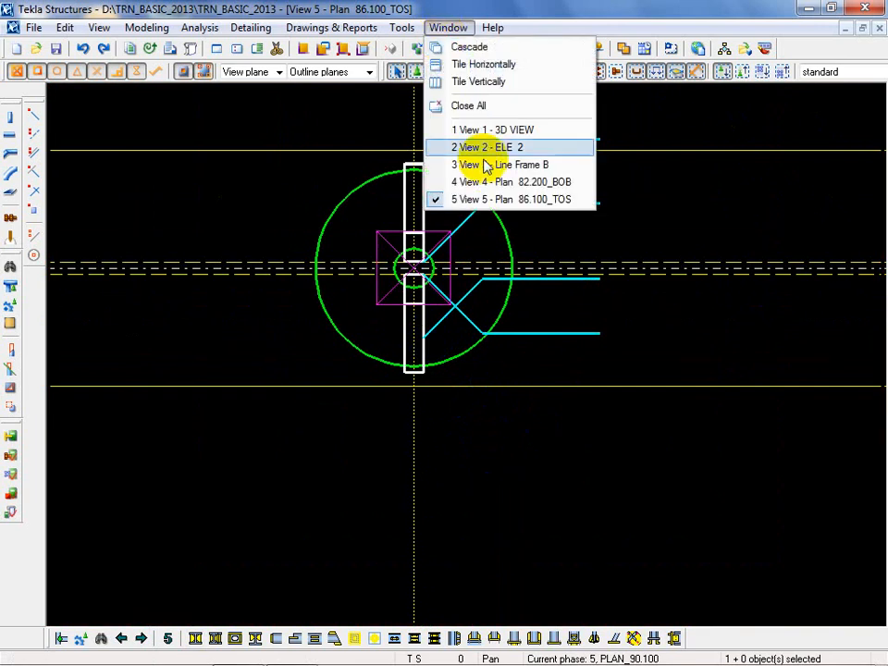
pyautogui.click(481, 132)
pyautogui.scroll(8, 269, 412)
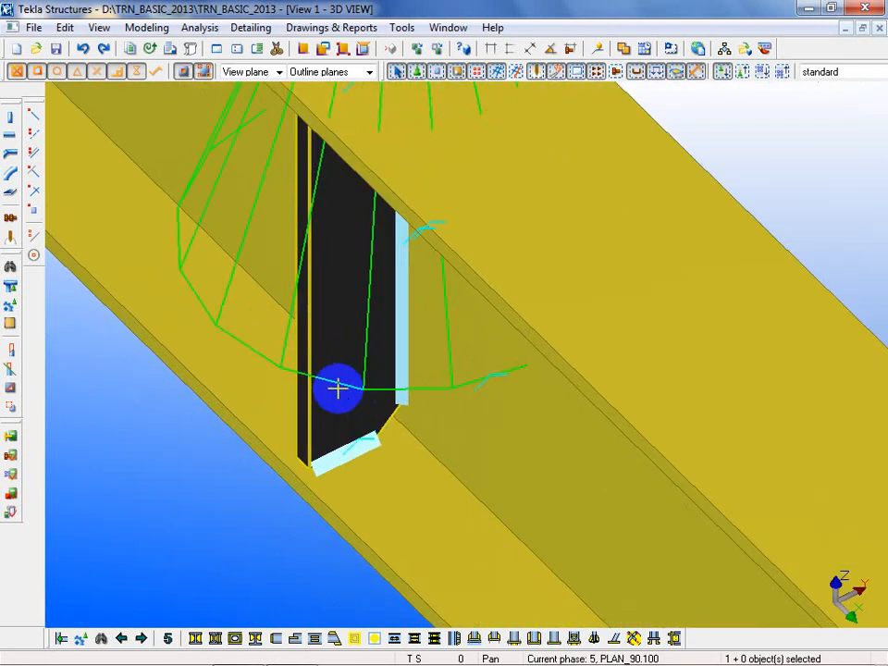
pyautogui.moveTo(292, 460); pyautogui.dragTo(258, 344, button='middle')
# Set the snap depth to 3D and place the view rotation point on the stiffener plate for a closer look.
pyautogui.click(264, 71)
pyautogui.click(255, 117)
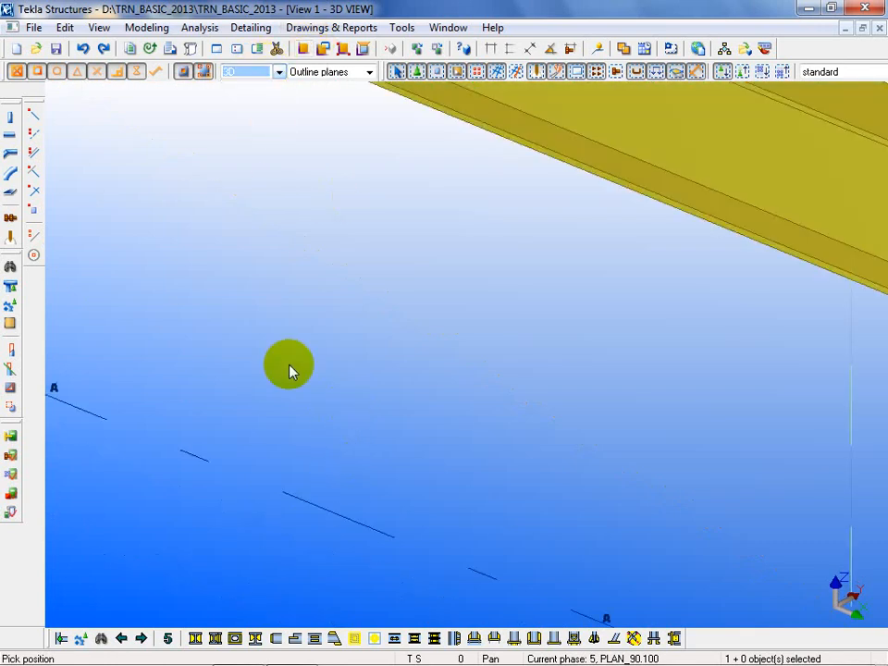
pyautogui.scroll(-5, 289, 370)
pyautogui.scroll(5, 313, 225)
pyautogui.press('v')
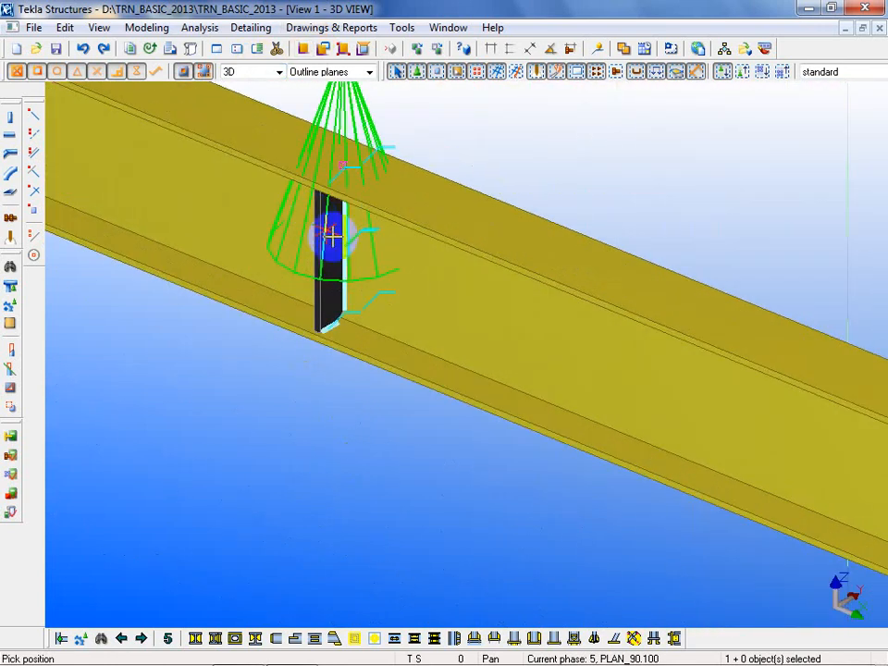
pyautogui.click(333, 236)
pyautogui.keyDown('ctrl'); pyautogui.moveTo(386, 395); pyautogui.dragTo(345, 304, button='middle'); pyautogui.keyUp('ctrl')
pyautogui.scroll(3, 333, 282)
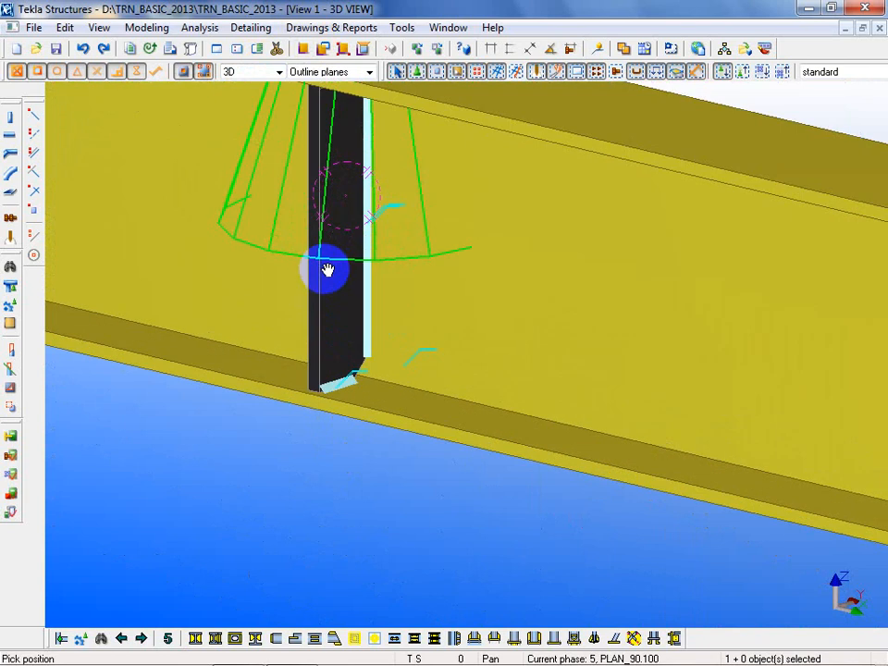
# Open the placed stiffener component's settings and look through its part dimensions and chamfer parameters.
pyautogui.doubleClick(323, 263)
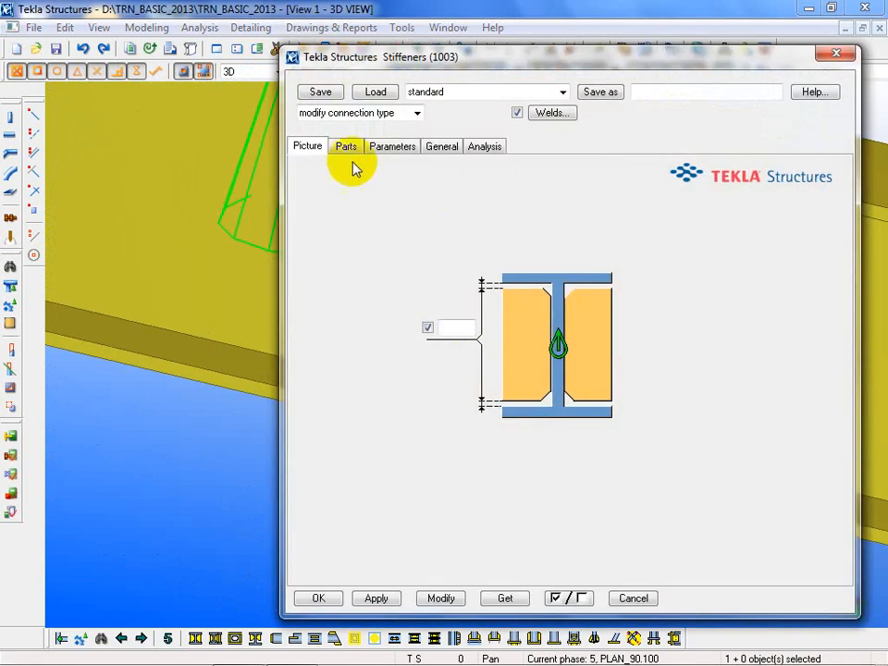
pyautogui.click(350, 149)
pyautogui.click(392, 149)
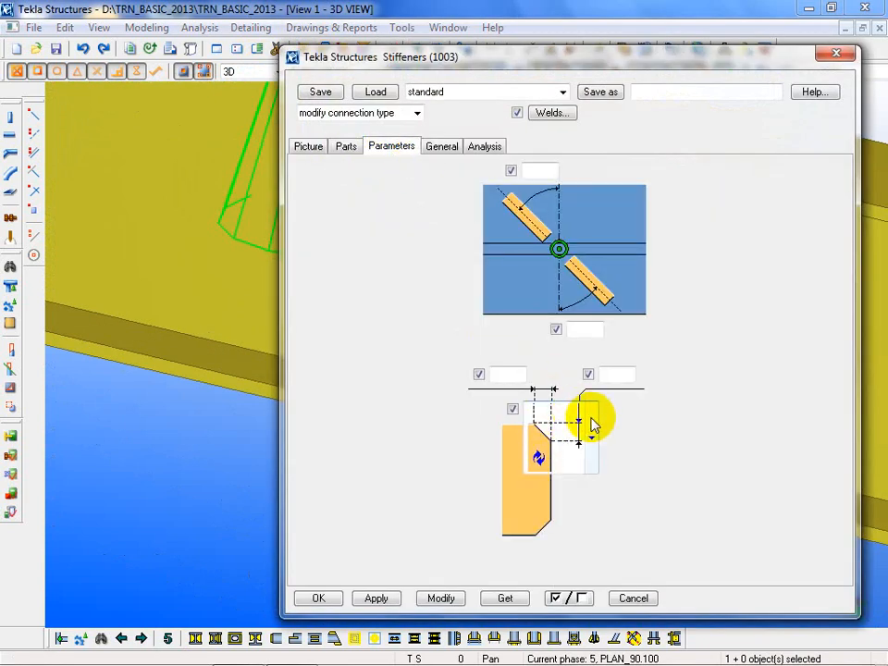
pyautogui.click(345, 151)
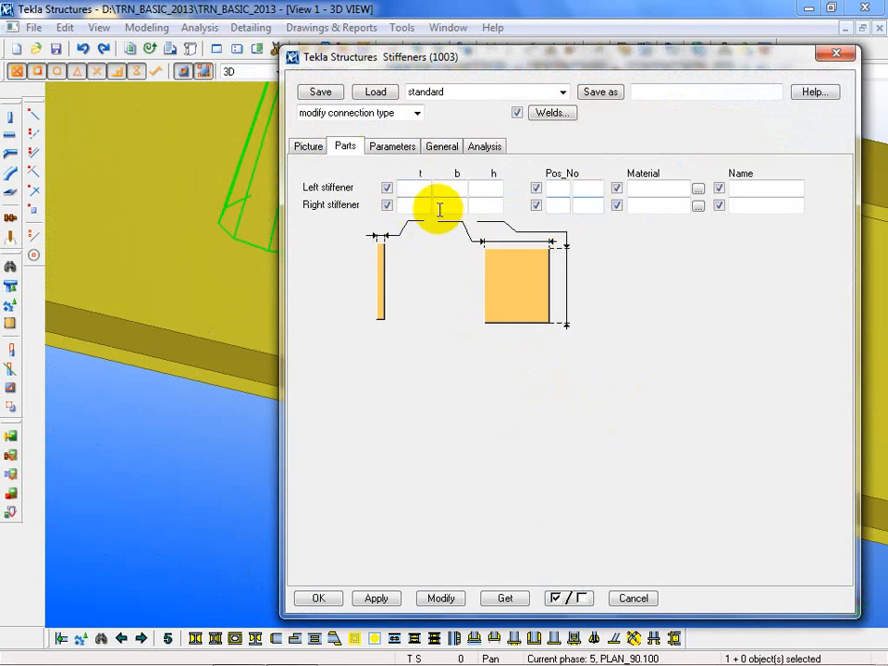
pyautogui.moveTo(202, 431); pyautogui.dragTo(146, 434, button='middle')
pyautogui.scroll(-5, 146, 434)
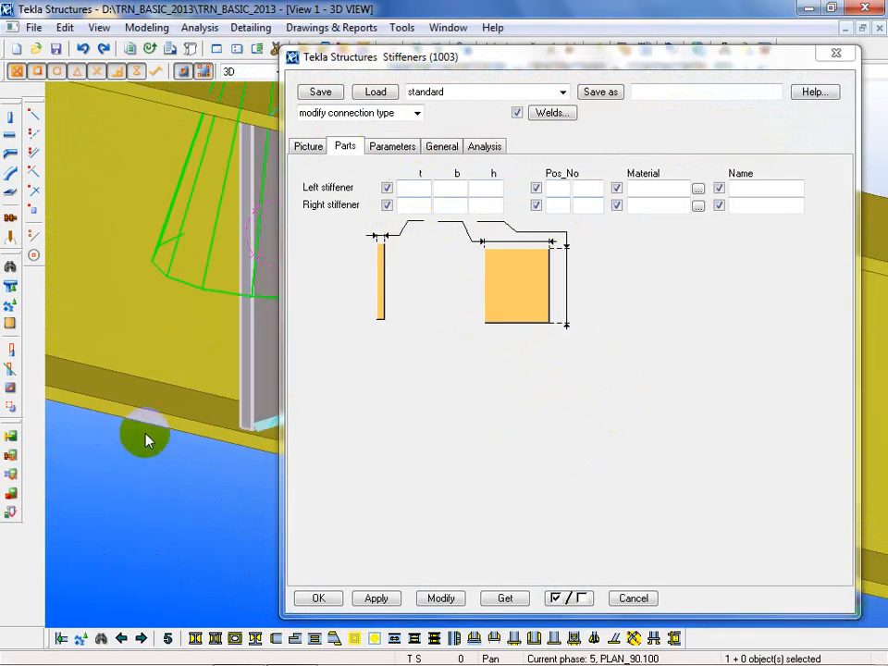
# Modify the component with a left stiffener thickness of 0.00, and clear that value again to restore the plate.
pyautogui.click(414, 186)
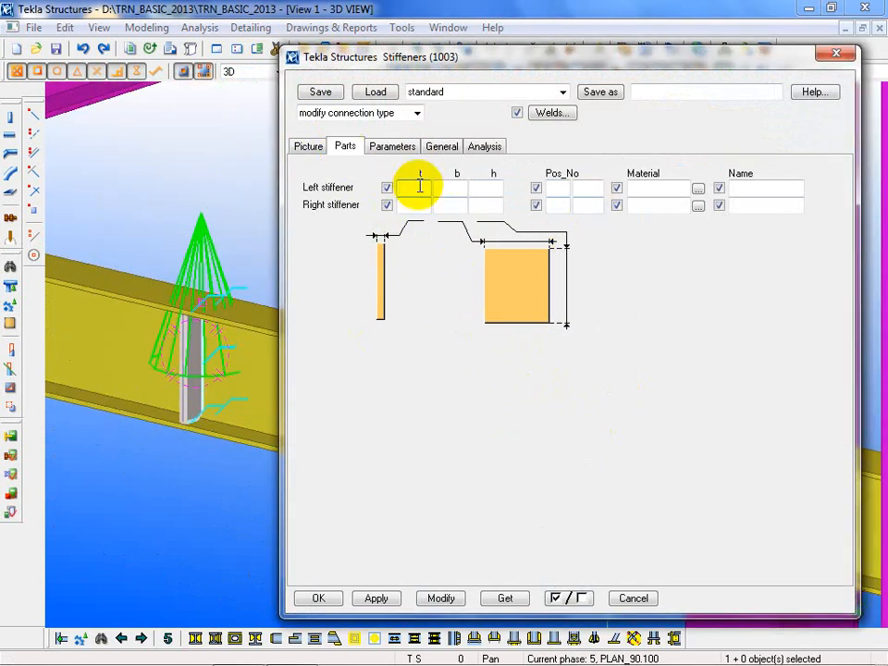
pyautogui.click(451, 600)
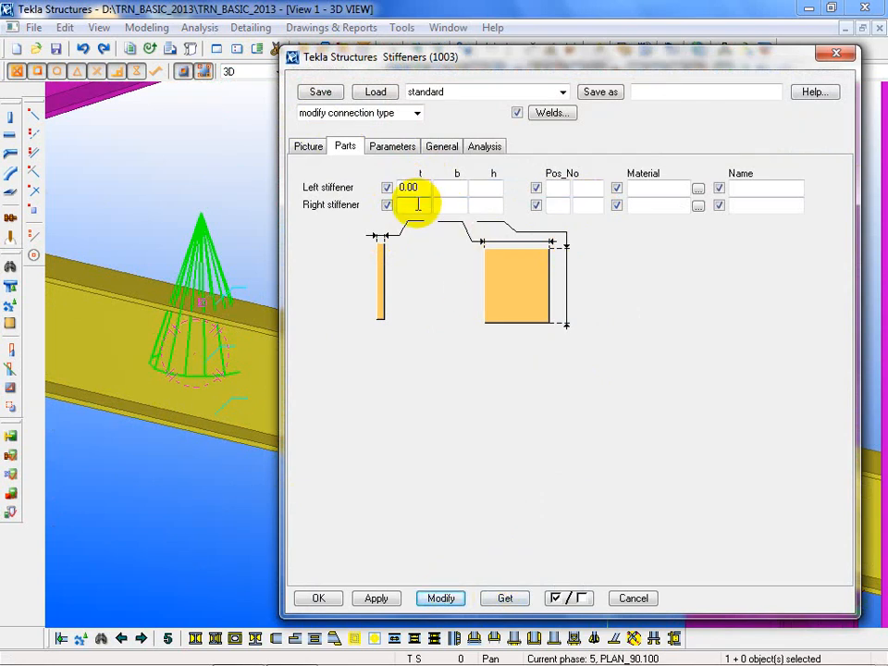
pyautogui.moveTo(427, 188); pyautogui.dragTo(371, 203)
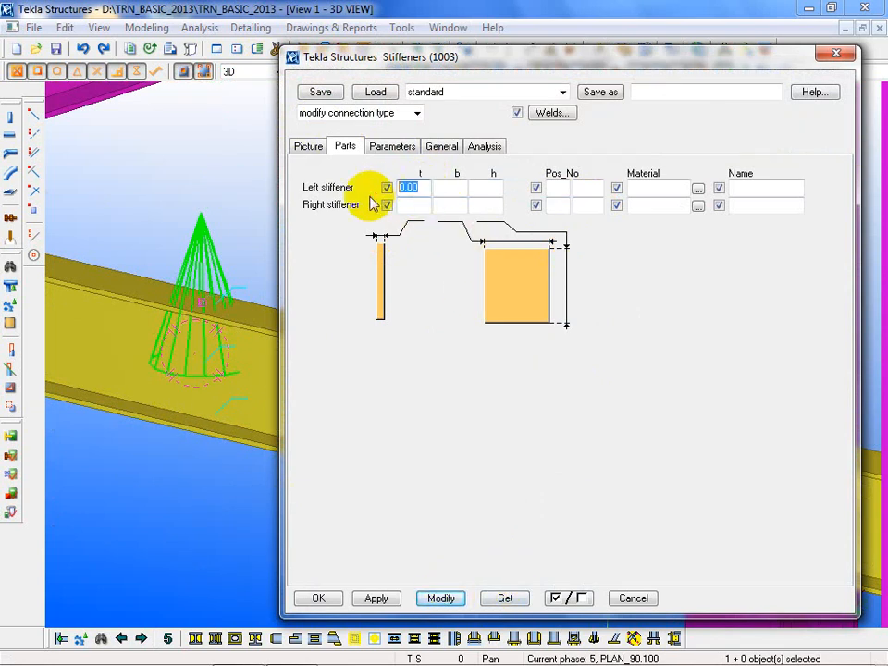
pyautogui.click(441, 602)
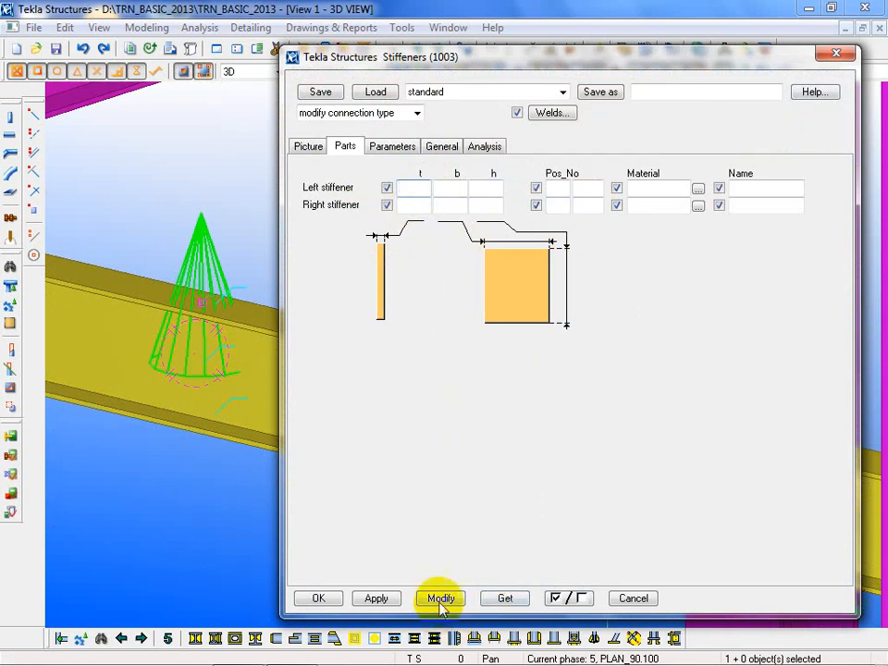
# Review the gap diagram of Stiffeners (1003) and close its settings.
pyautogui.click(308, 148)
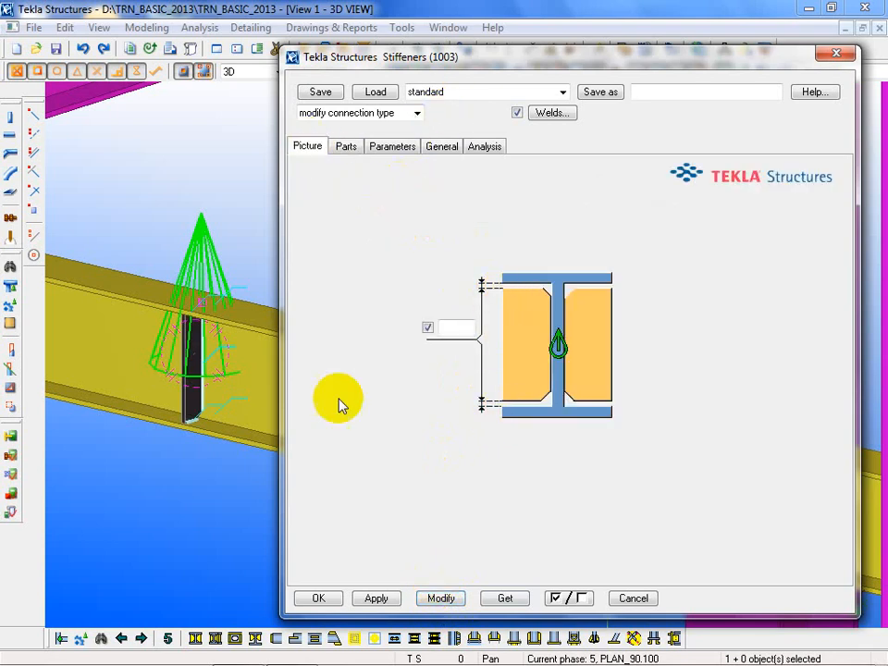
pyautogui.click(167, 188)
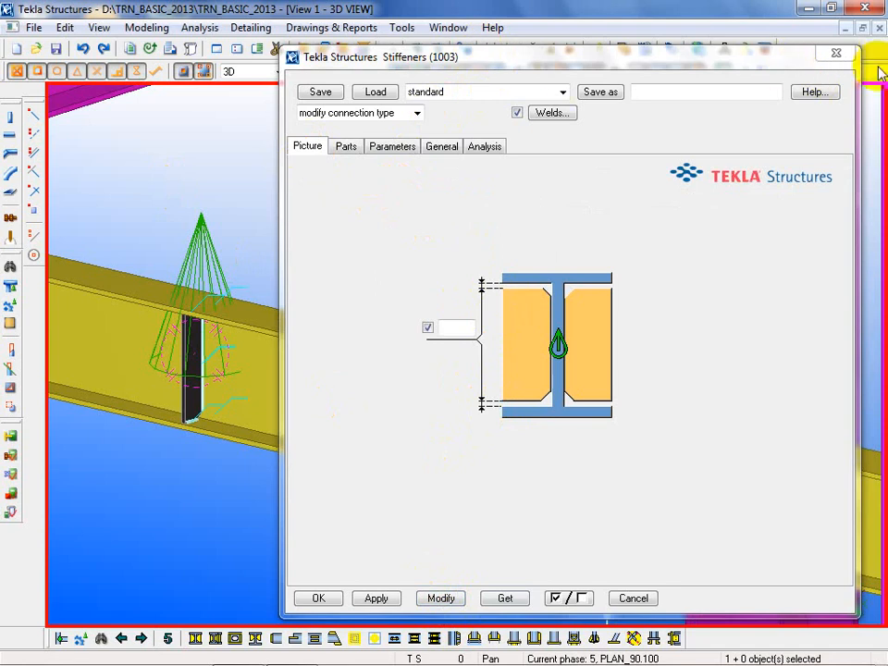
pyautogui.click(836, 53)
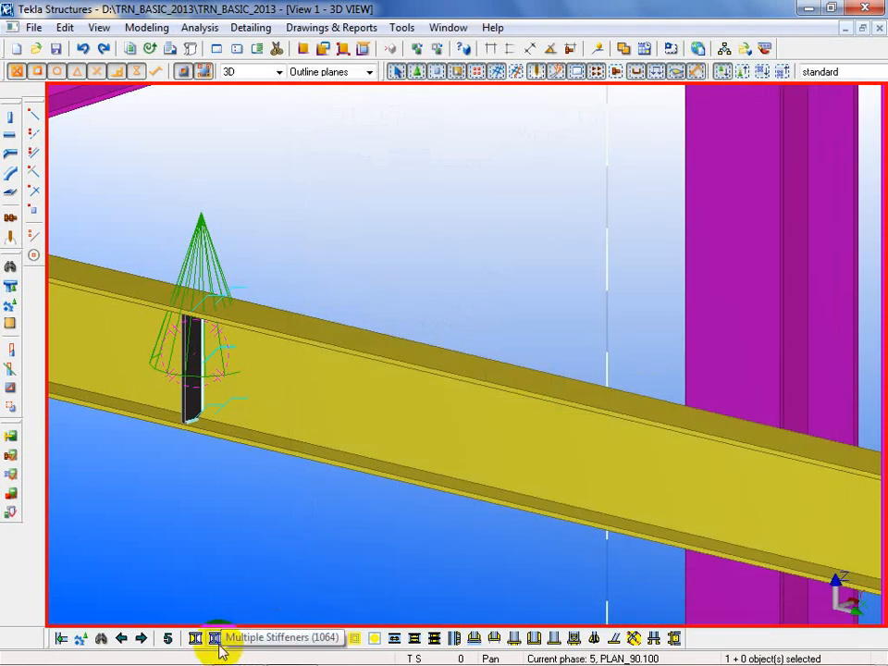
# Review the part and stiffener shape options of Stiffeners (1041), and close its settings without placing the component.
pyautogui.click(219, 646)
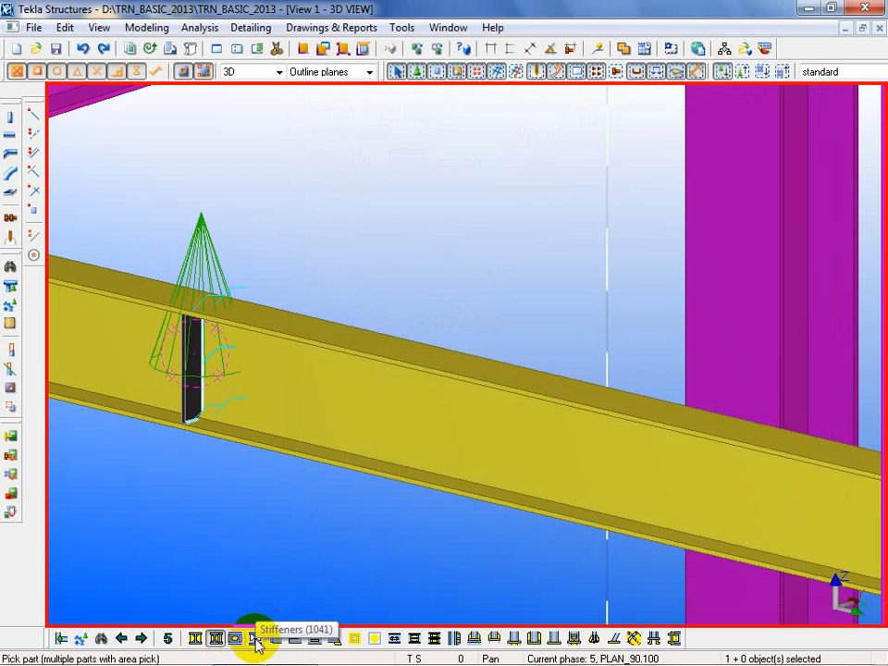
pyautogui.doubleClick(255, 640)
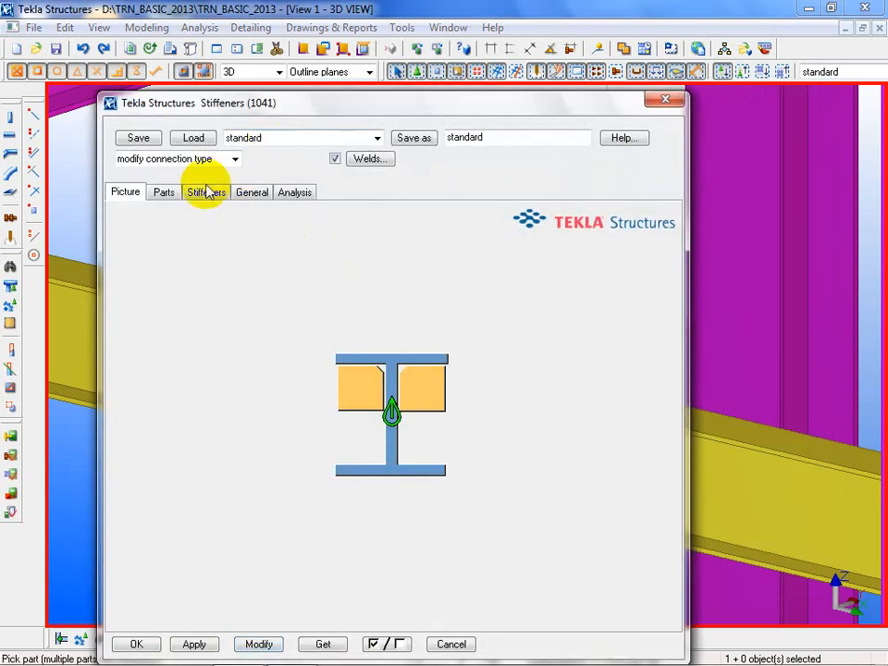
pyautogui.click(164, 197)
pyautogui.click(206, 192)
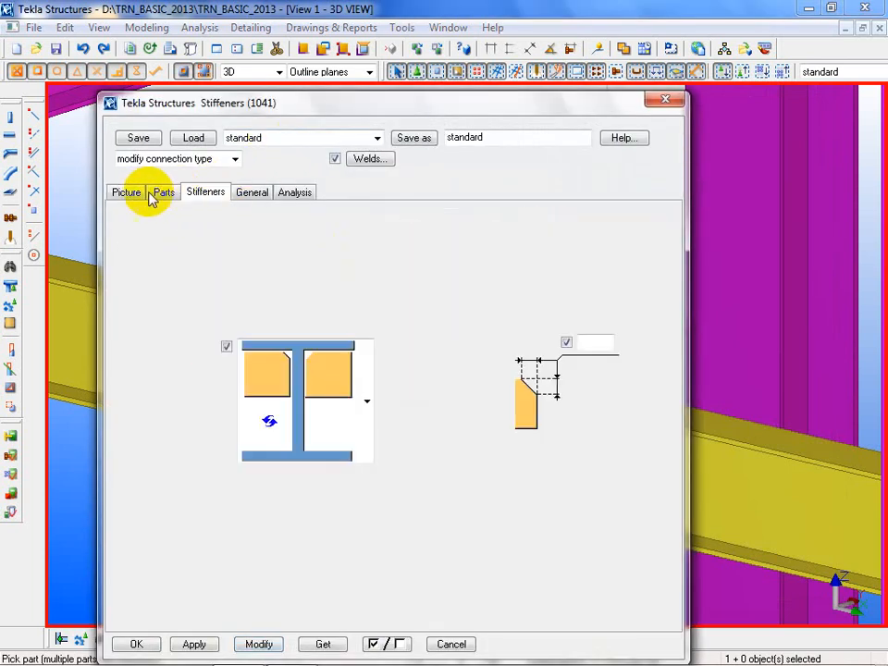
pyautogui.click(368, 394)
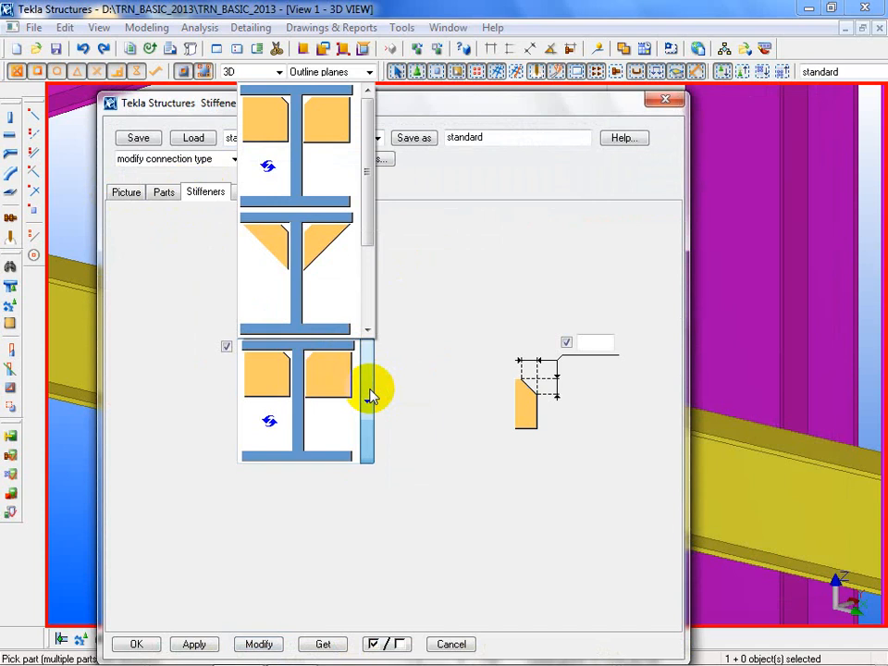
pyautogui.click(496, 281)
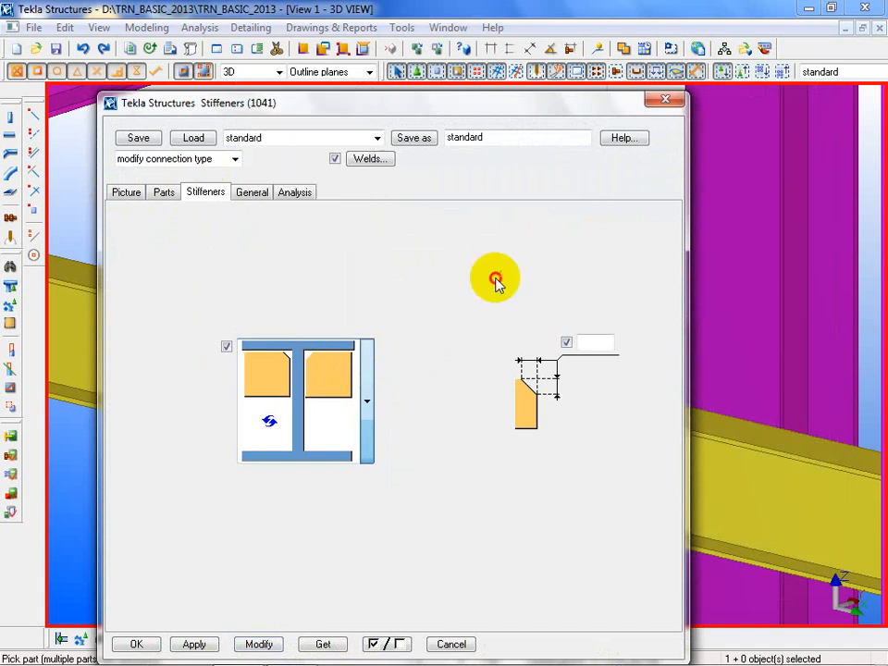
pyautogui.click(666, 99)
pyautogui.rightClick(247, 572)
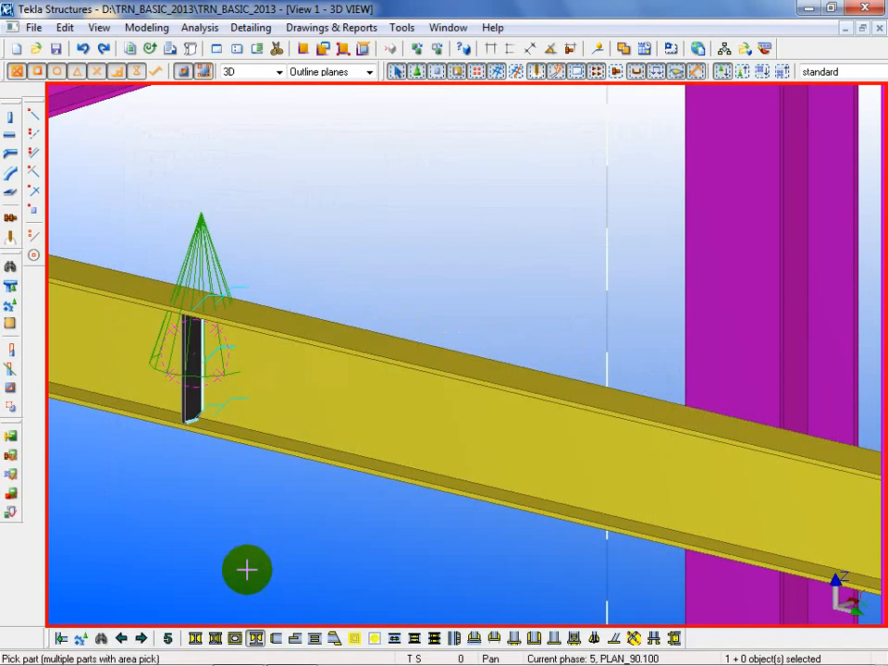
pyautogui.click(294, 340)
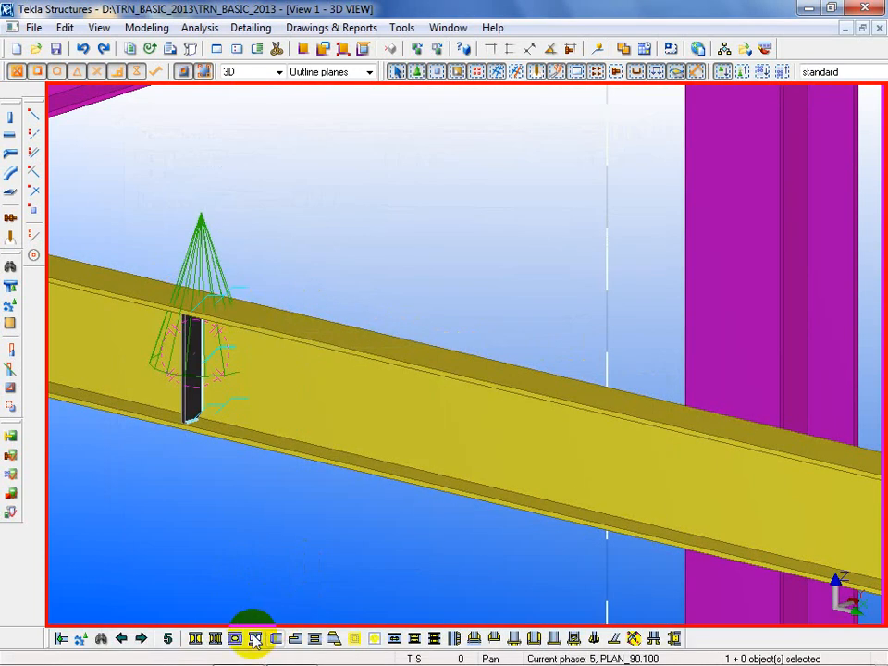
# Open the Multiple Stiffeners (1064) settings and examine the part dimensions, rotation, chamfer and position parameters.
pyautogui.doubleClick(217, 639)
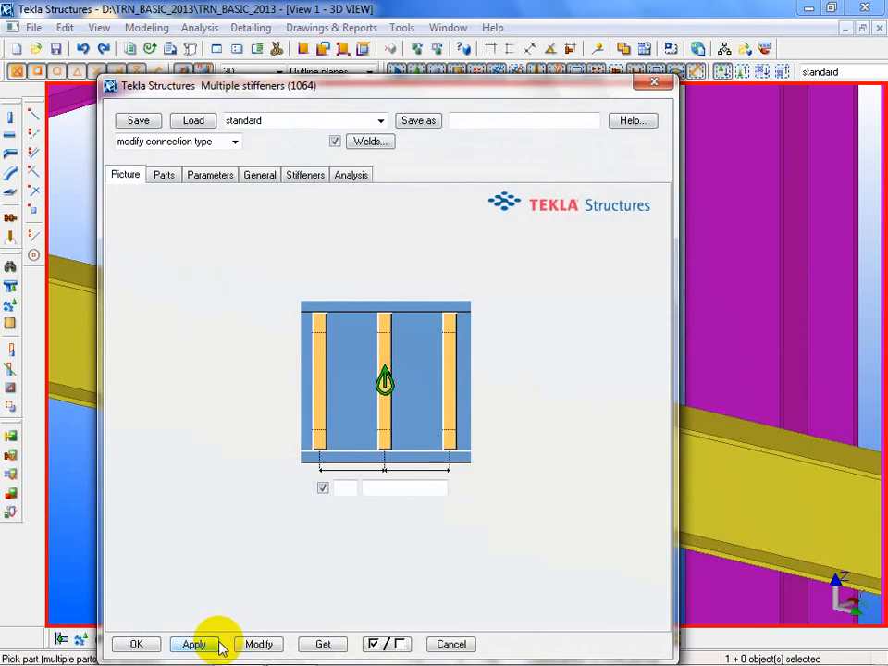
pyautogui.click(162, 176)
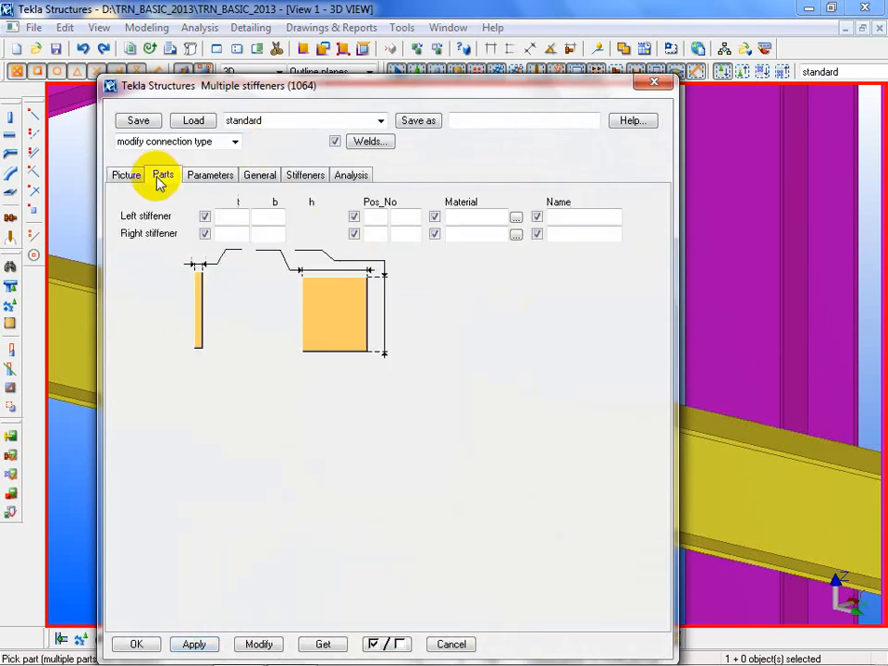
pyautogui.click(208, 177)
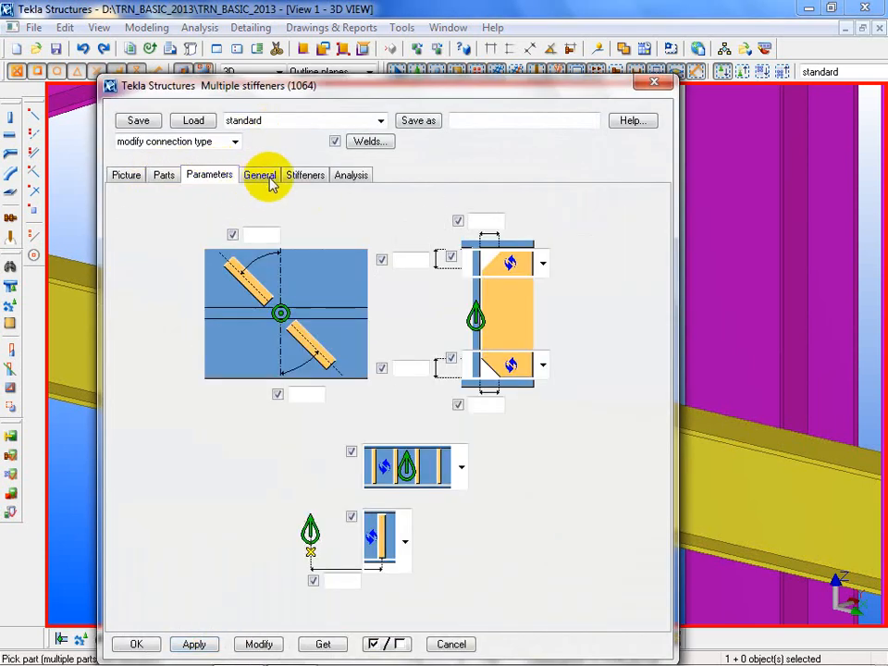
pyautogui.click(262, 178)
pyautogui.click(117, 179)
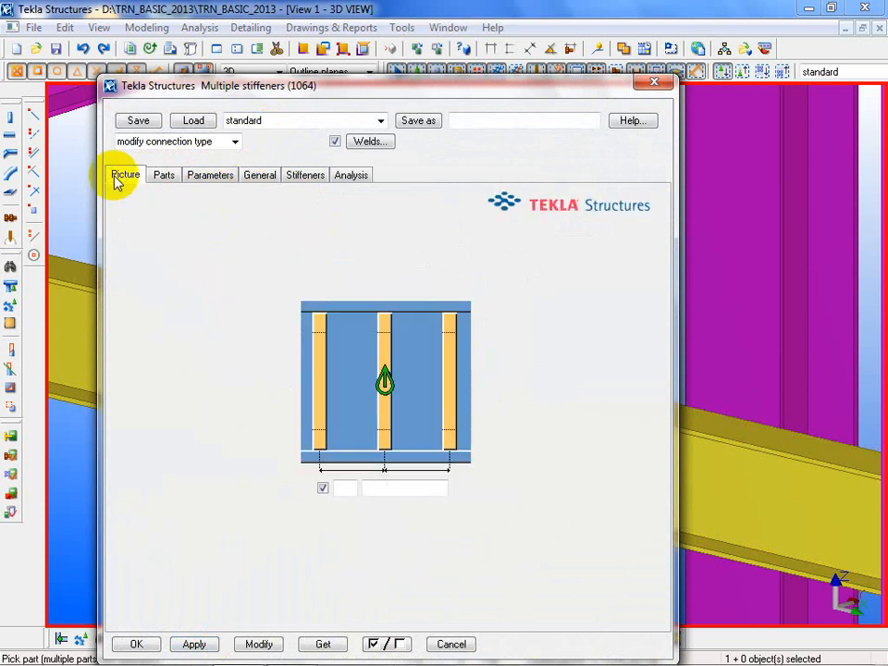
pyautogui.click(167, 181)
pyautogui.click(211, 180)
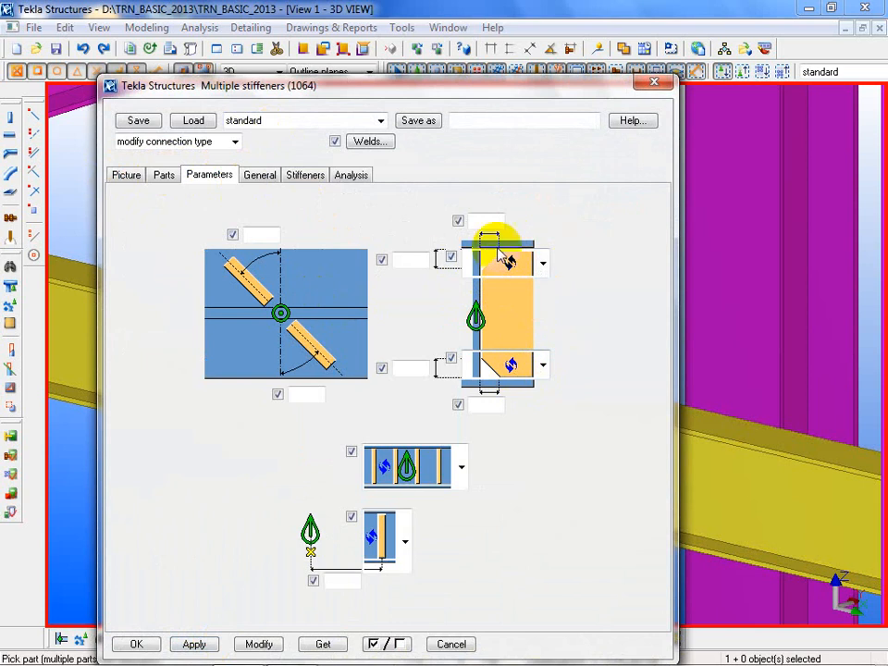
pyautogui.click(263, 184)
pyautogui.click(204, 182)
pyautogui.click(159, 182)
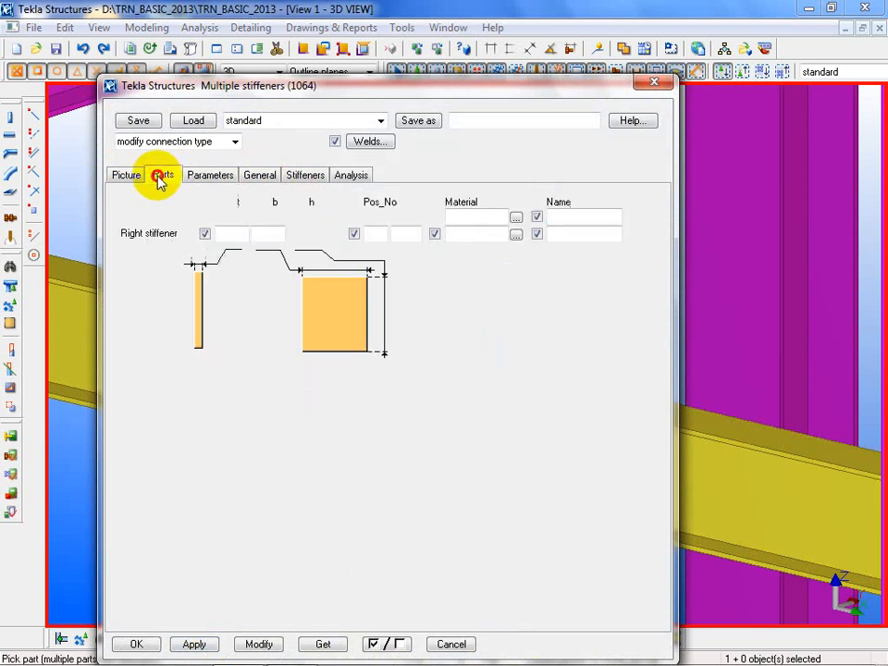
# Review the spacing diagram and stiffener gap options of Multiple Stiffeners (1064), and leave the command without placing it.
pyautogui.click(130, 180)
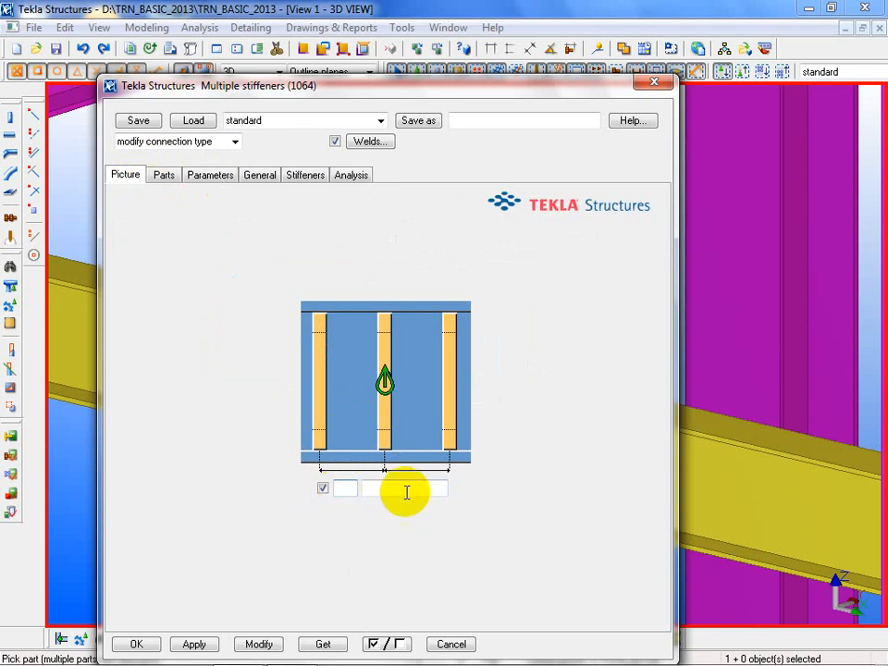
pyautogui.click(304, 176)
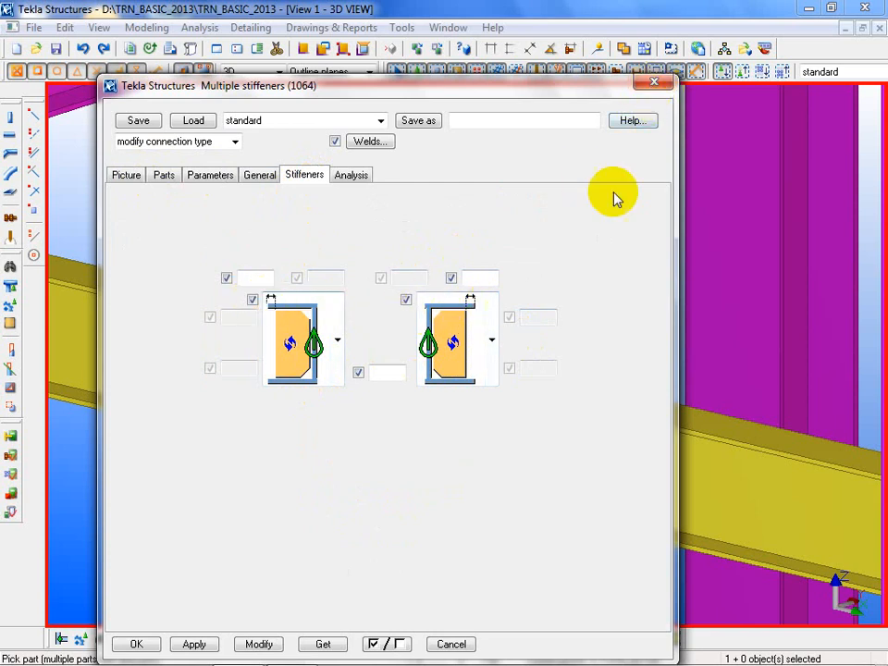
pyautogui.click(650, 83)
pyautogui.rightClick(324, 251)
pyautogui.click(361, 260)
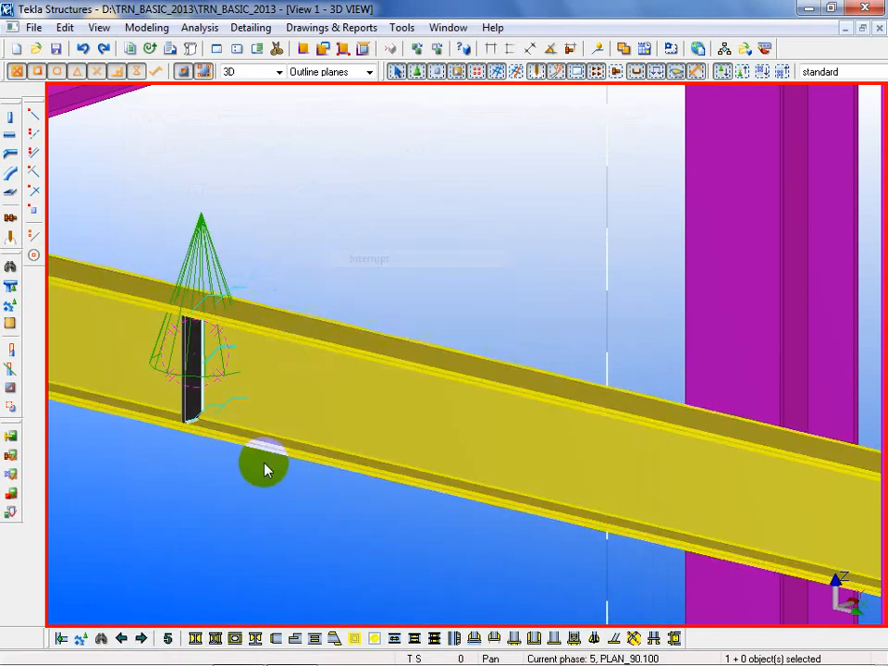
# Modify the placed Stiffeners (1003) component with a width b of 50.00 for both the left and right stiffeners.
pyautogui.doubleClick(194, 406)
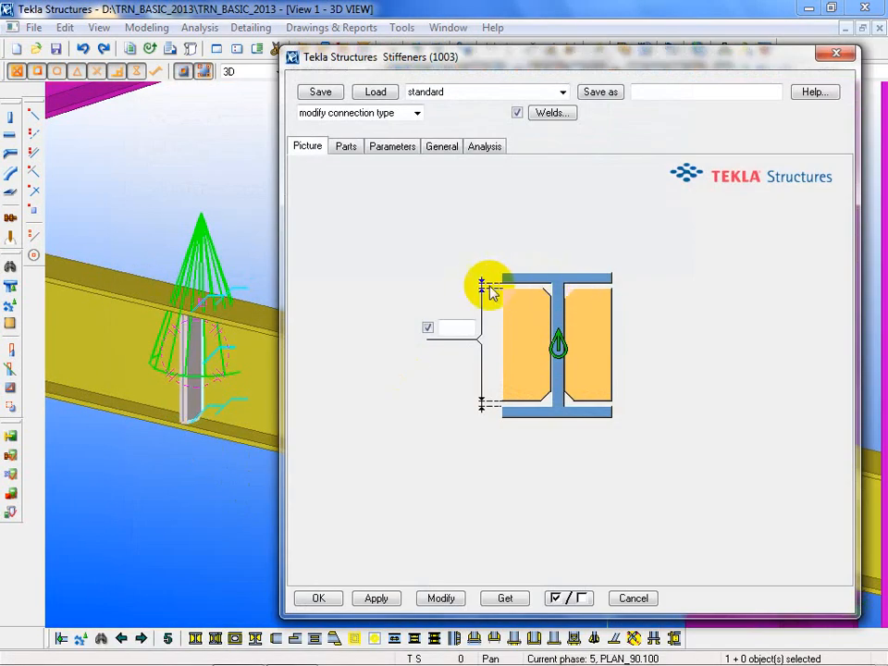
pyautogui.click(355, 152)
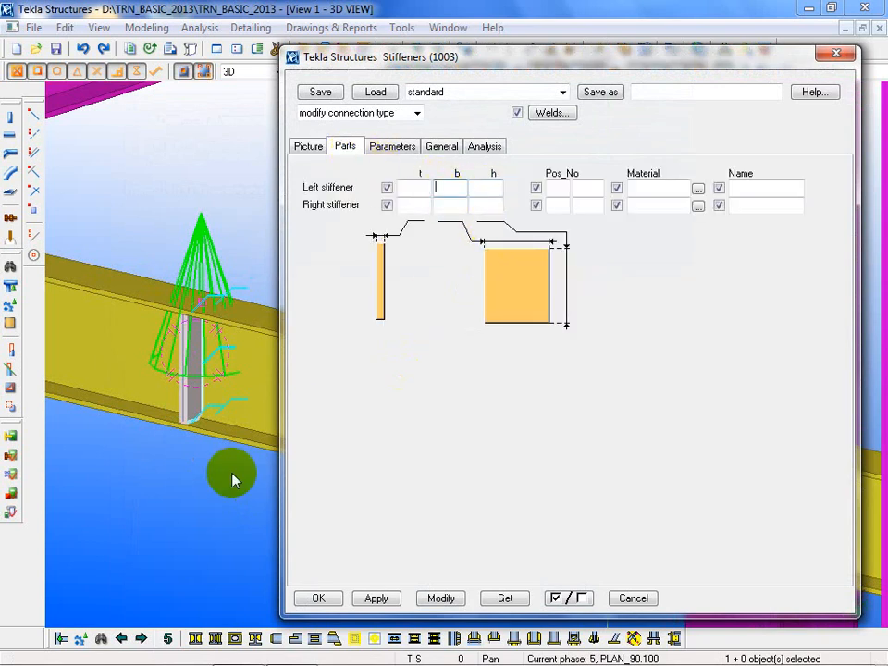
pyautogui.scroll(6, 185, 569)
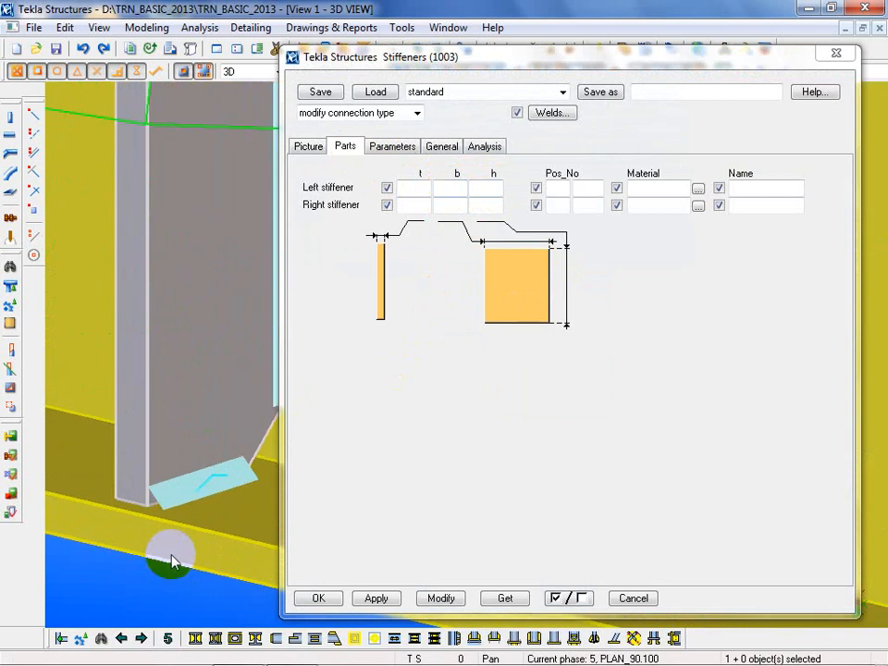
pyautogui.click(457, 190)
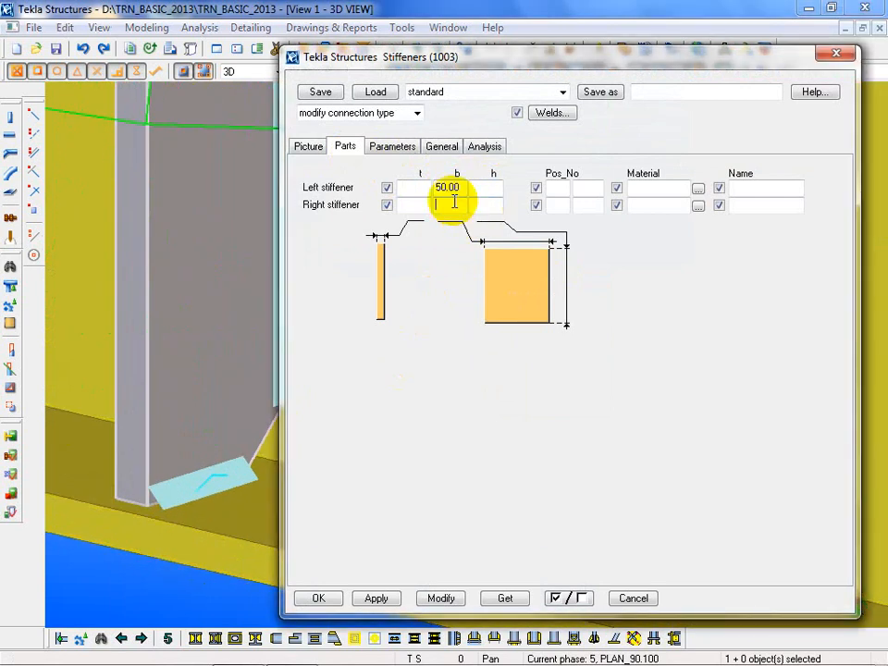
pyautogui.click(444, 599)
pyautogui.click(212, 446)
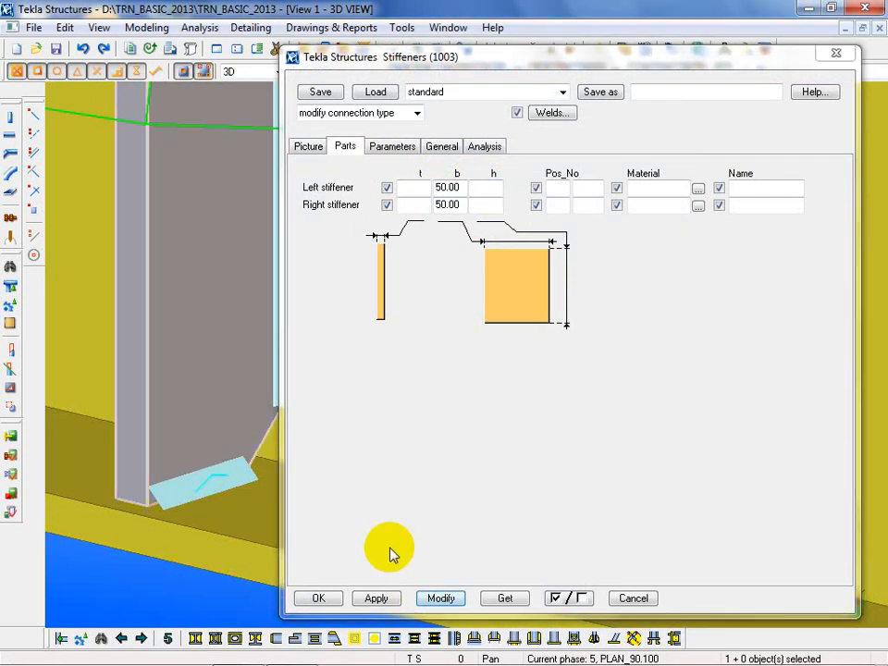
pyautogui.click(437, 599)
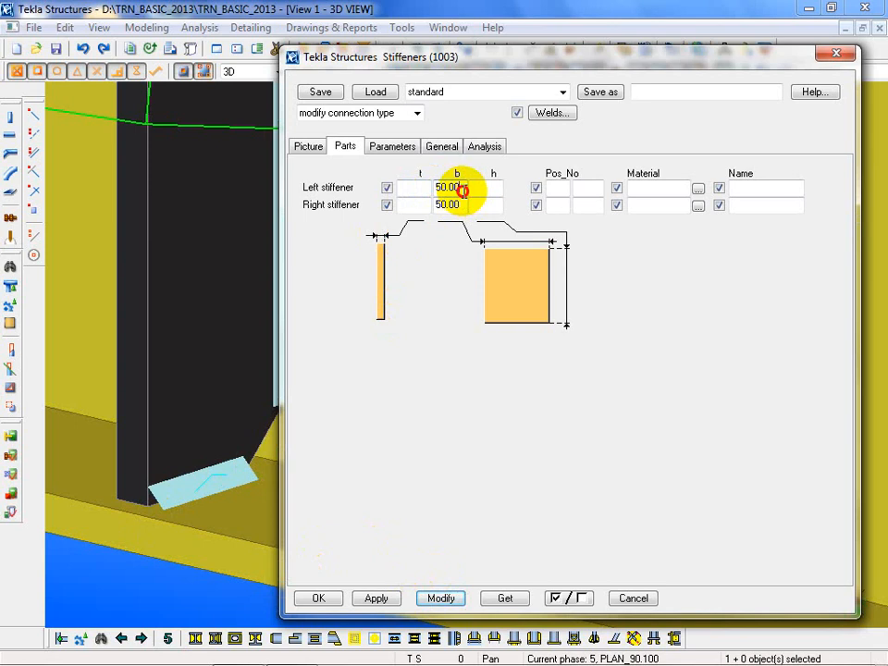
# Modify the component with a width b of 30.00 for both the left and right stiffeners.
pyautogui.moveTo(463, 190); pyautogui.dragTo(440, 204)
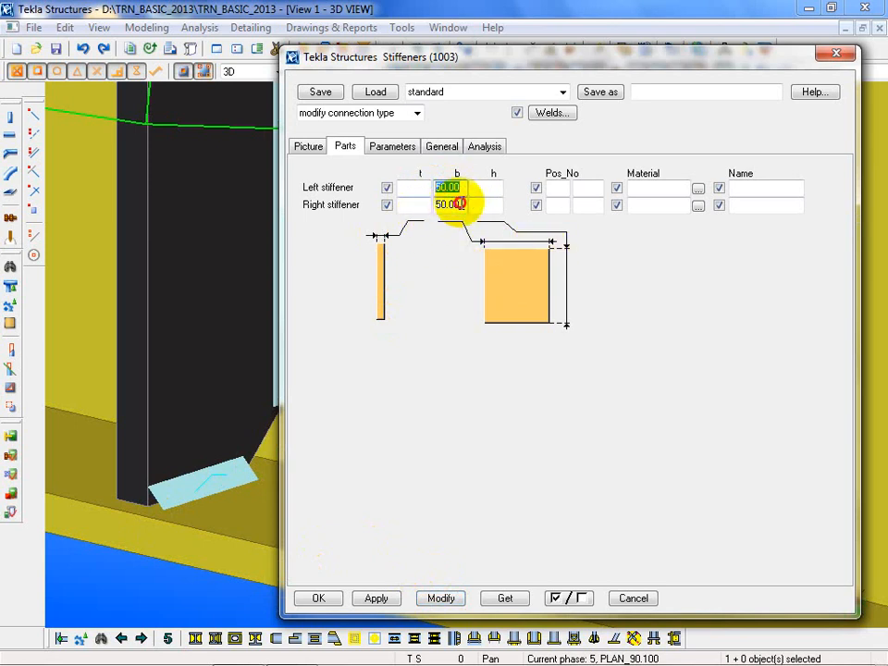
pyautogui.moveTo(459, 204); pyautogui.dragTo(399, 214)
pyautogui.write('4')
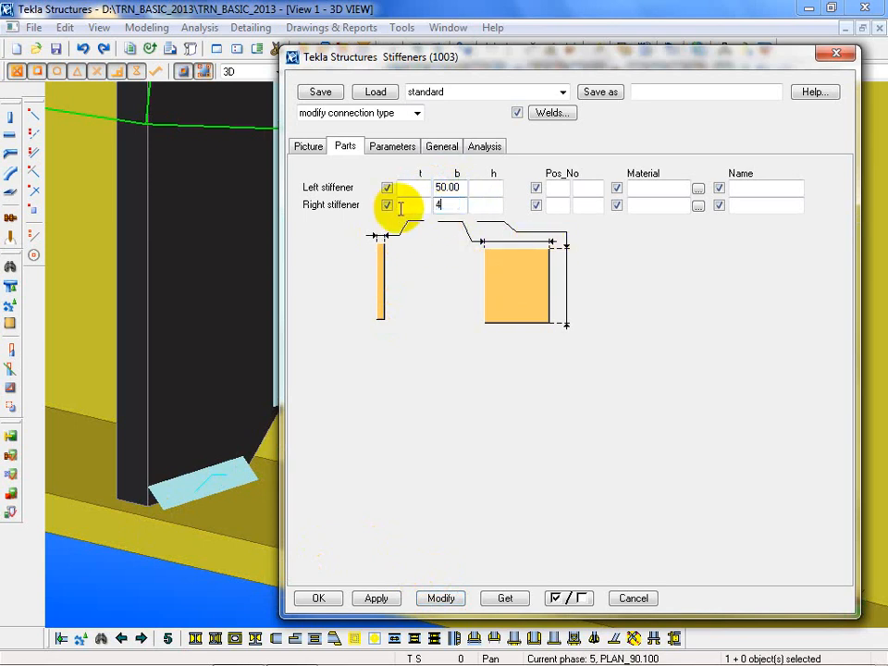
pyautogui.write('0')
pyautogui.moveTo(453, 190); pyautogui.dragTo(382, 214)
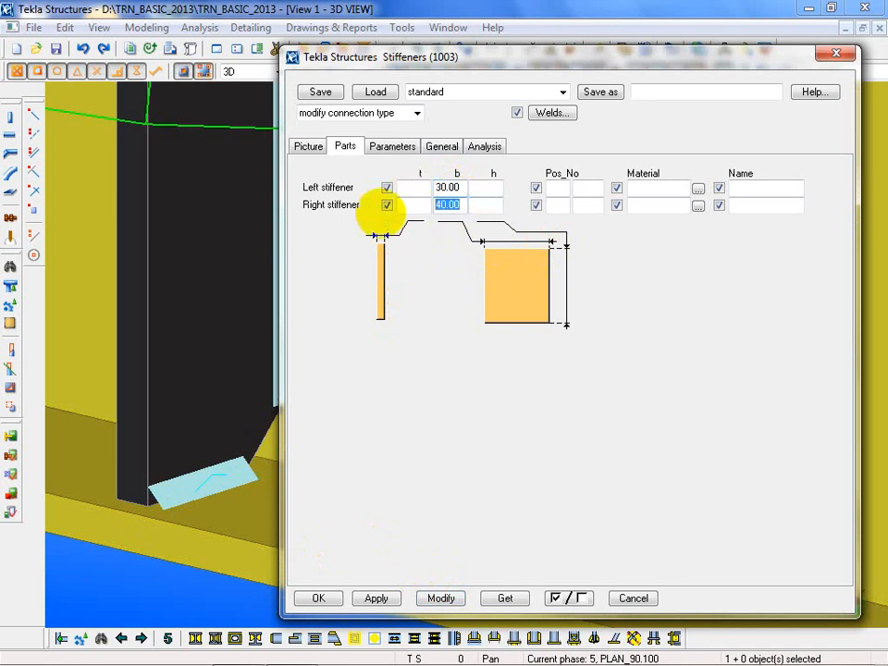
pyautogui.write('30')
pyautogui.click(439, 598)
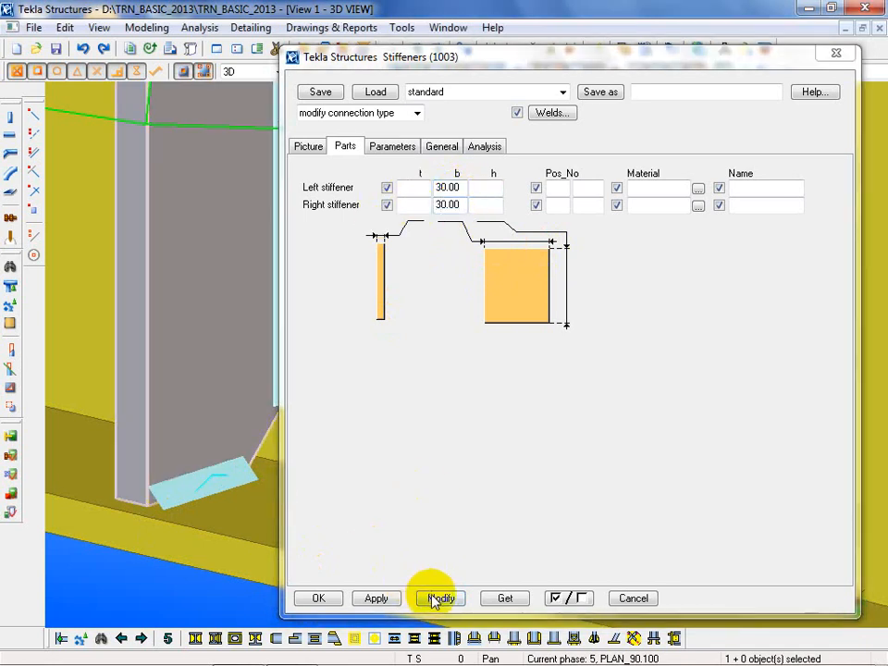
pyautogui.moveTo(214, 497); pyautogui.dragTo(243, 440, button='middle')
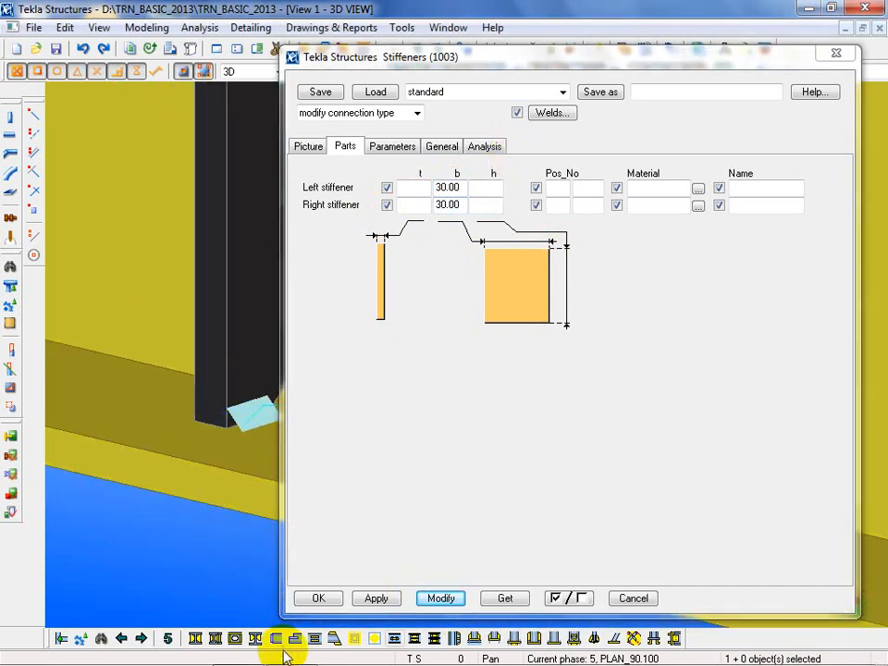
# Recheck the stiffener gap options and part dimensions of Multiple Stiffeners (1064) beside the plate, and exit without placing the component.
pyautogui.click(215, 639)
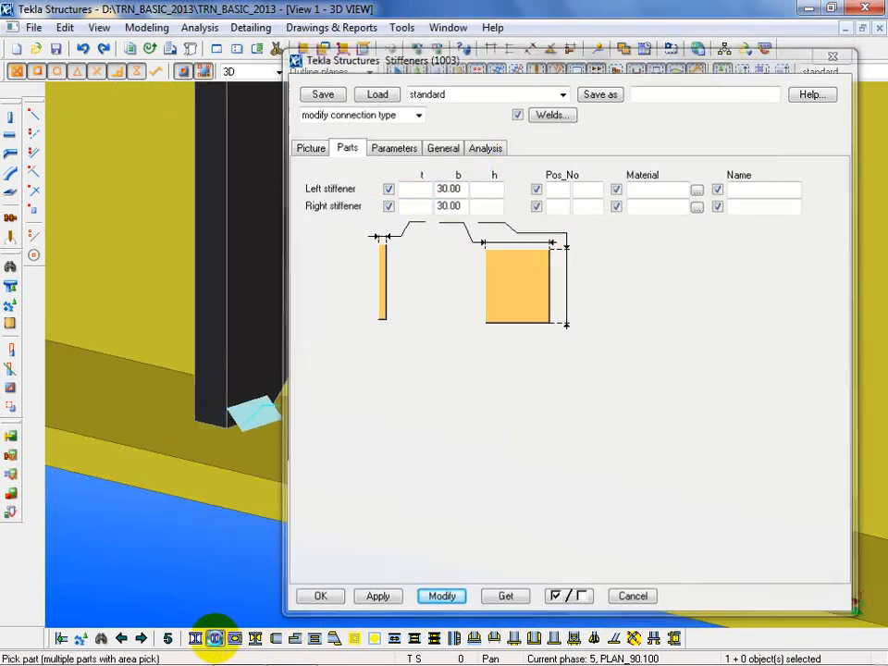
pyautogui.click(301, 182)
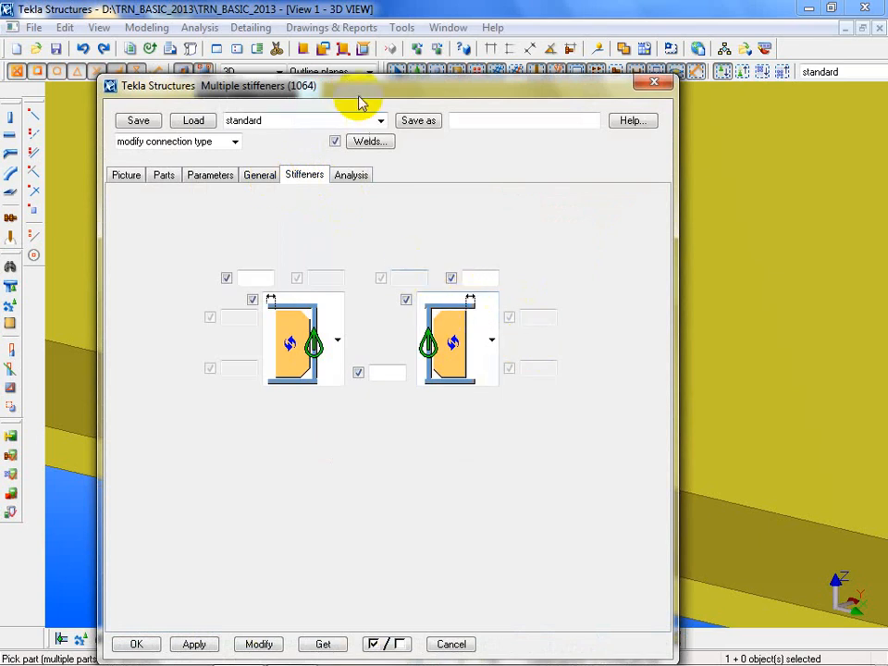
pyautogui.moveTo(359, 90); pyautogui.dragTo(569, 17)
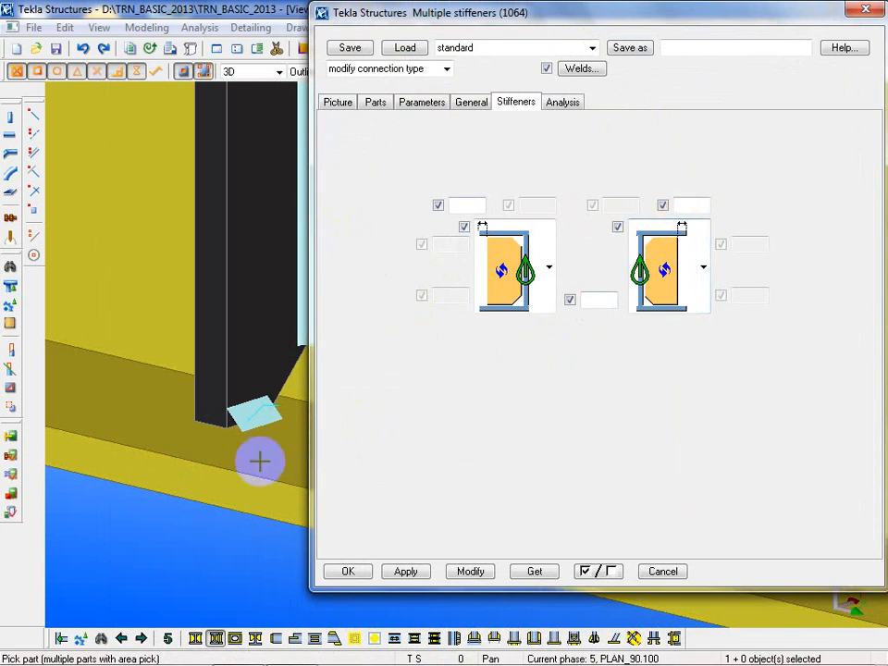
pyautogui.click(375, 102)
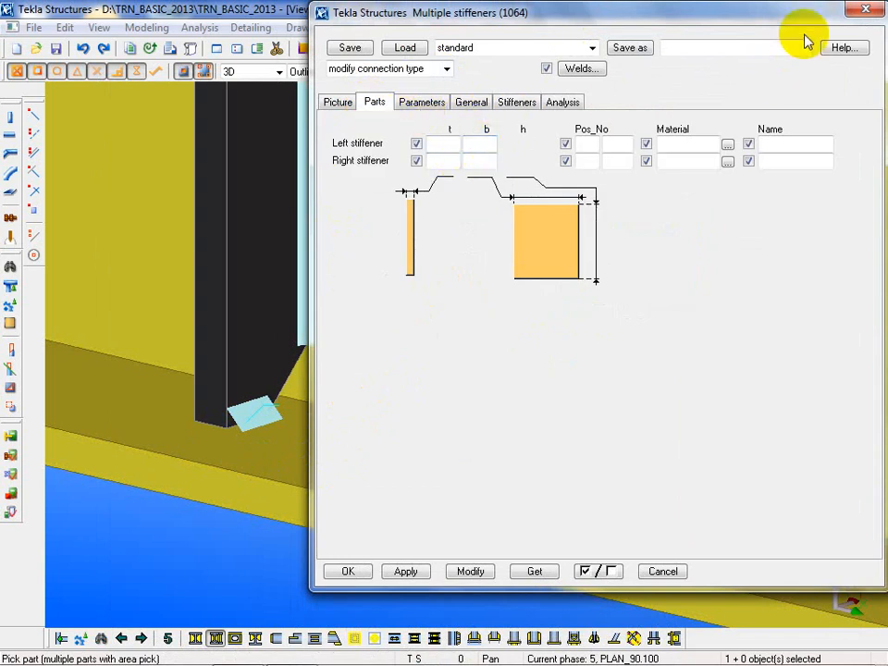
pyautogui.rightClick(68, 533)
pyautogui.click(170, 296)
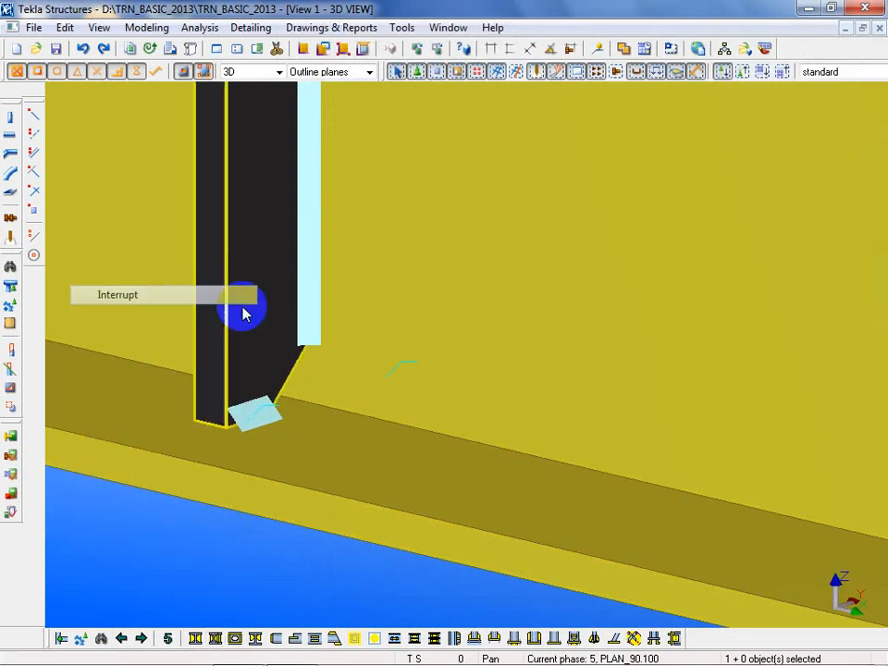
# Modify the placed Stiffeners (1003) component with a width b of 150.00 for both the left and right stiffeners.
pyautogui.doubleClick(244, 311)
pyautogui.click(405, 148)
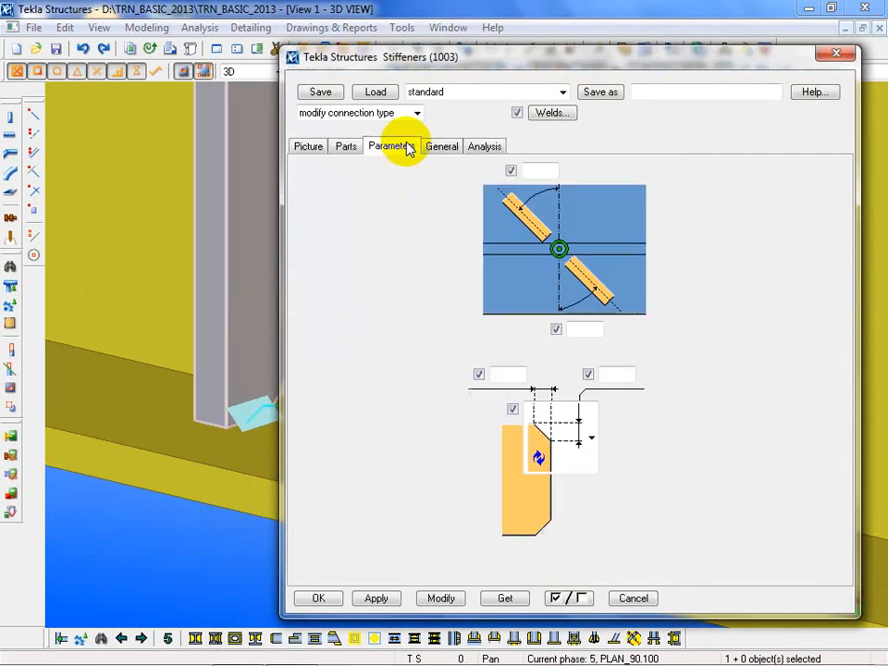
pyautogui.click(343, 147)
pyautogui.keyDown('ctrl'); pyautogui.moveTo(195, 446); pyautogui.dragTo(80, 470, button='middle'); pyautogui.keyUp('ctrl')
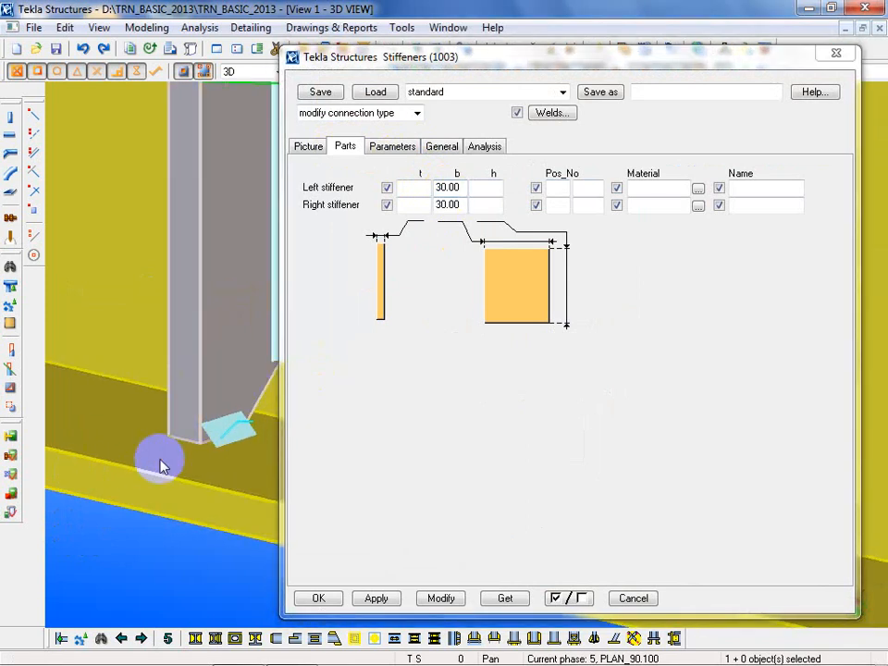
pyautogui.click(454, 187)
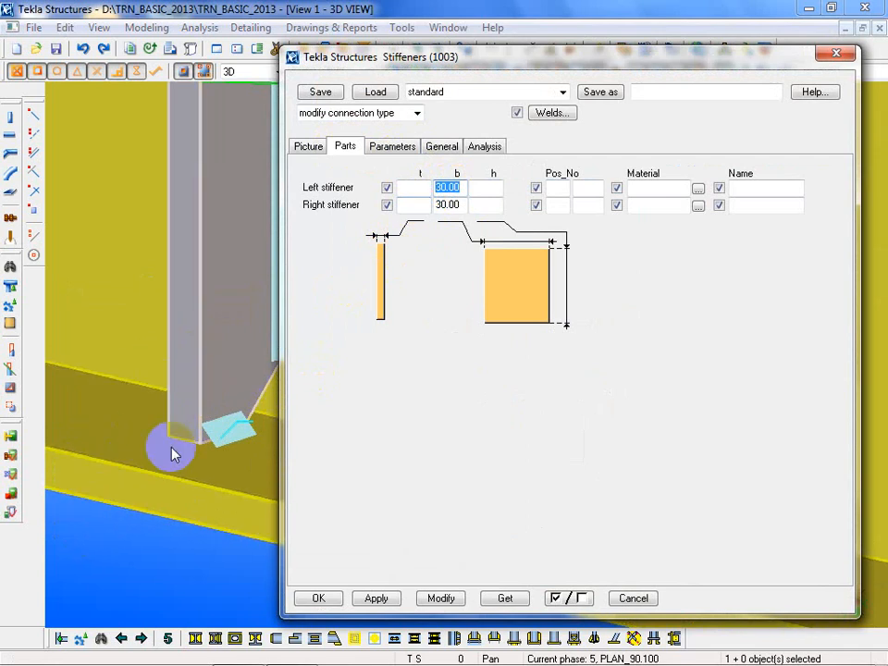
pyautogui.write('15')
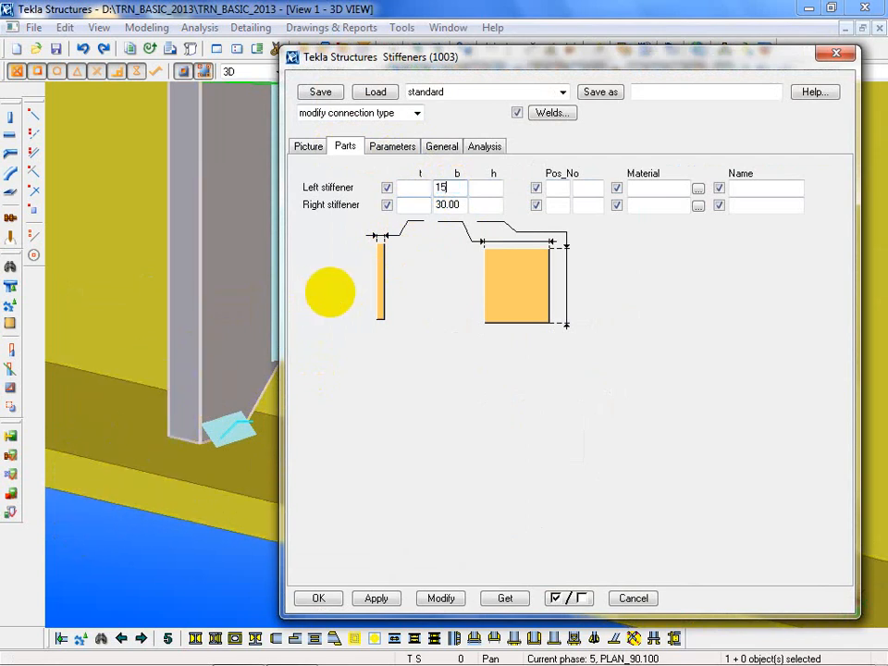
pyautogui.write('0')
pyautogui.press('Tab')
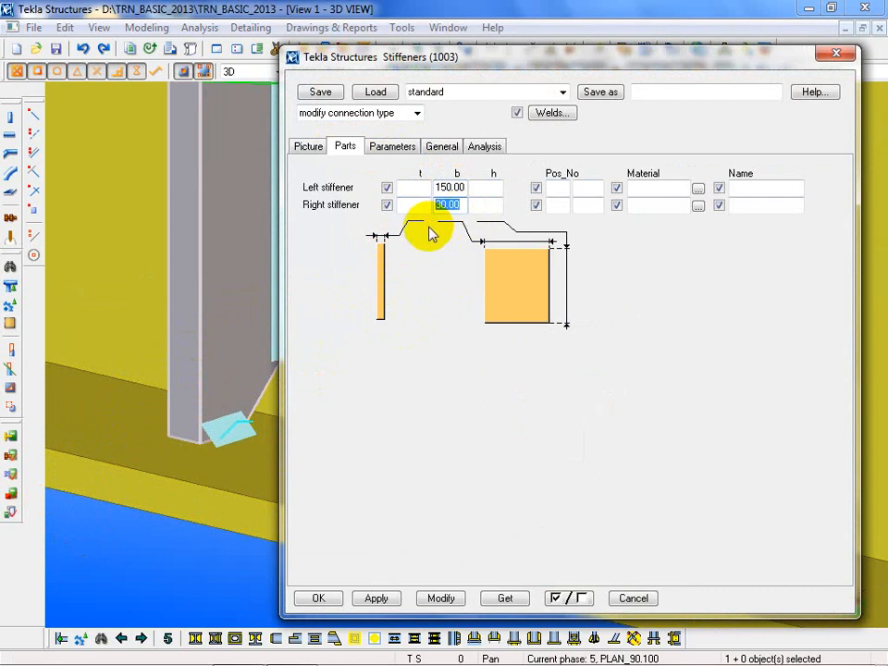
pyautogui.click(441, 599)
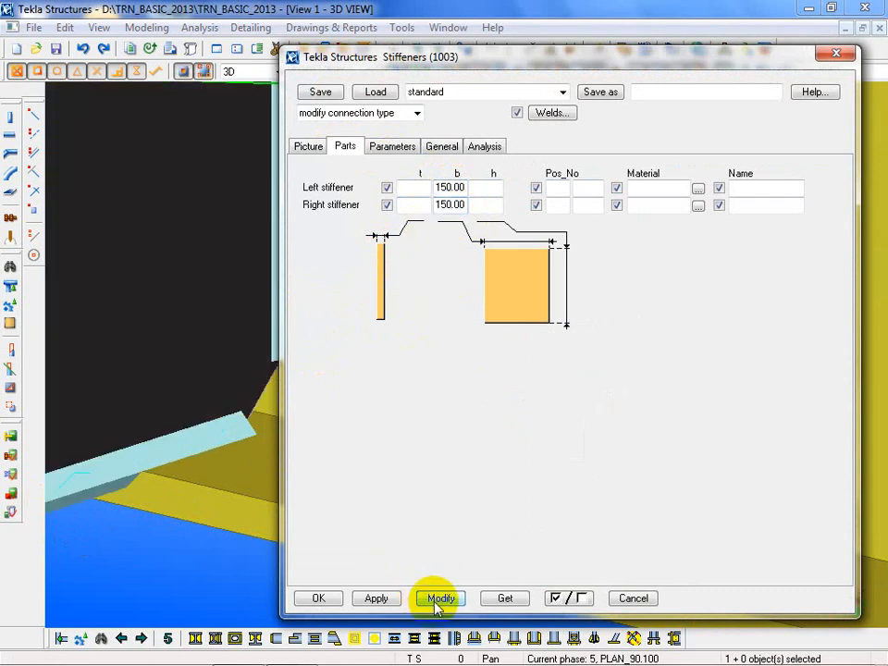
pyautogui.click(214, 414)
pyautogui.scroll(-5, 214, 414)
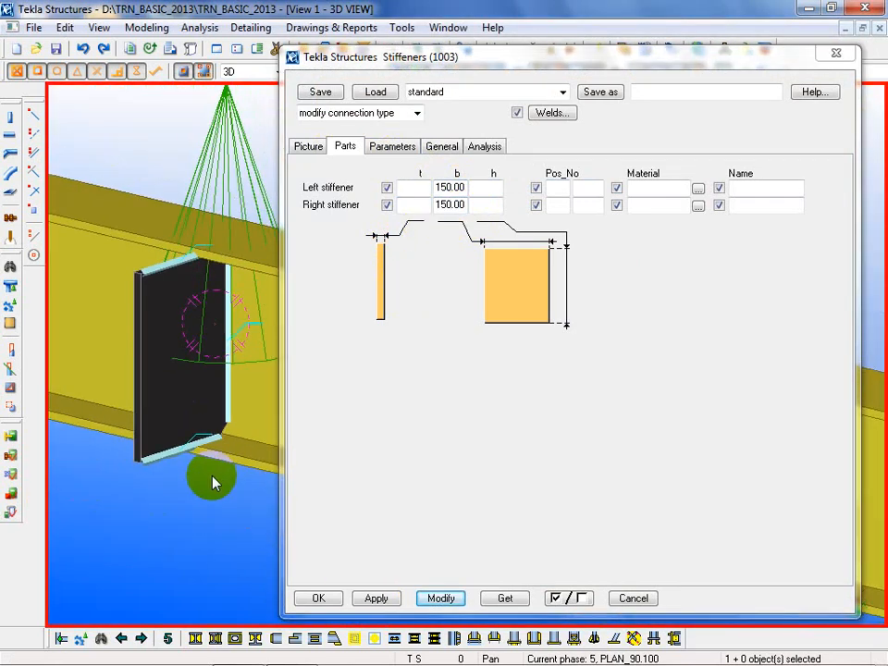
pyautogui.keyDown('ctrl'); pyautogui.moveTo(204, 510); pyautogui.dragTo(240, 528, button='middle'); pyautogui.keyUp('ctrl')
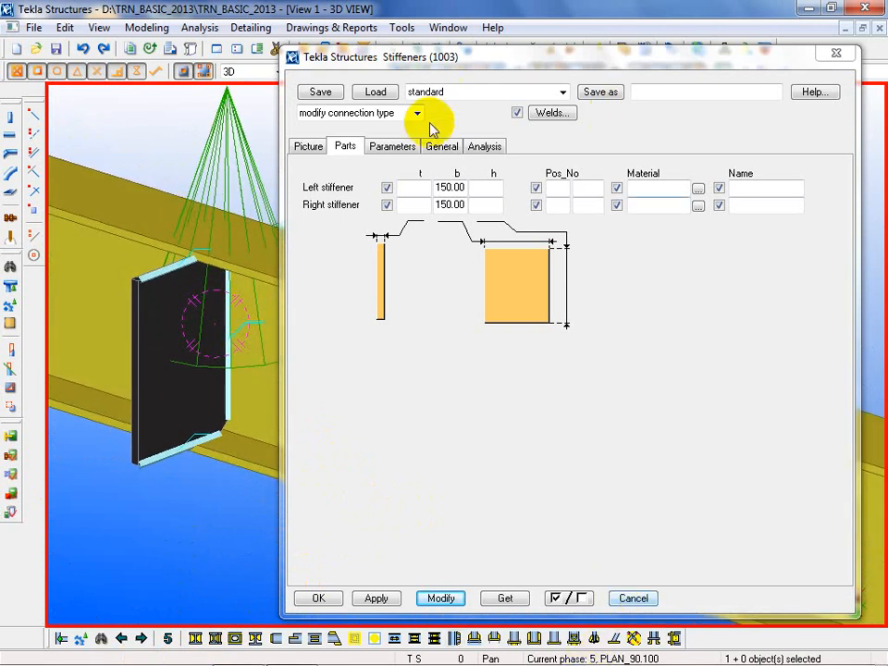
# Review the weld settings and weld numbering diagram of Stiffeners (1003), and leave the component's properties unchanged.
pyautogui.click(554, 112)
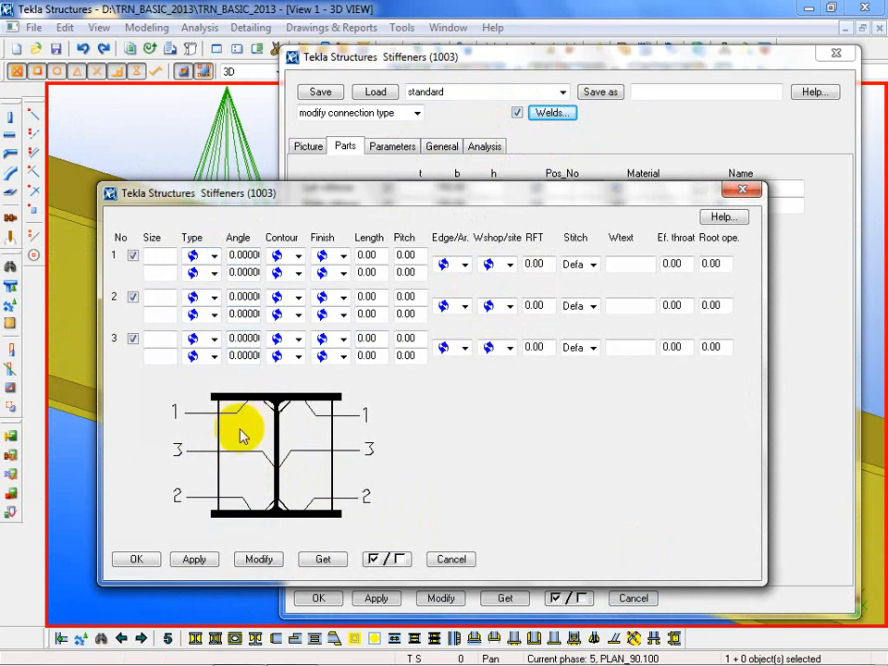
pyautogui.click(218, 257)
pyautogui.click(214, 222)
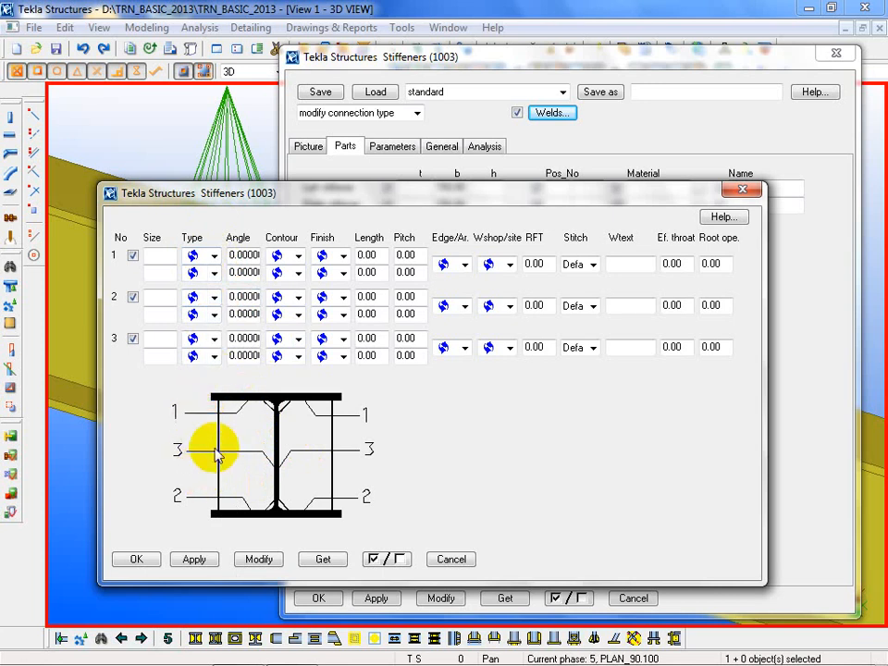
pyautogui.click(742, 189)
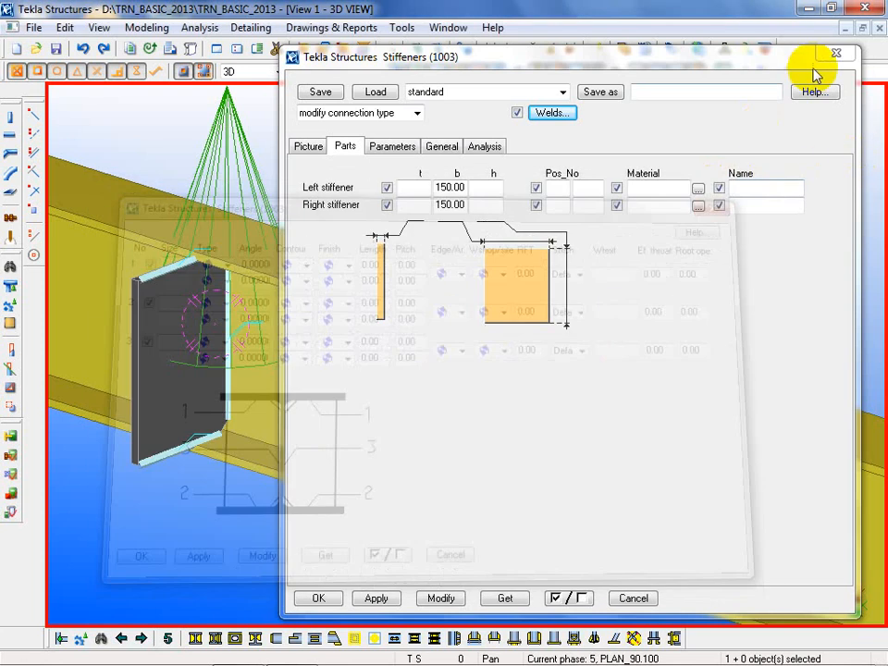
pyautogui.click(838, 55)
pyautogui.rightClick(440, 195)
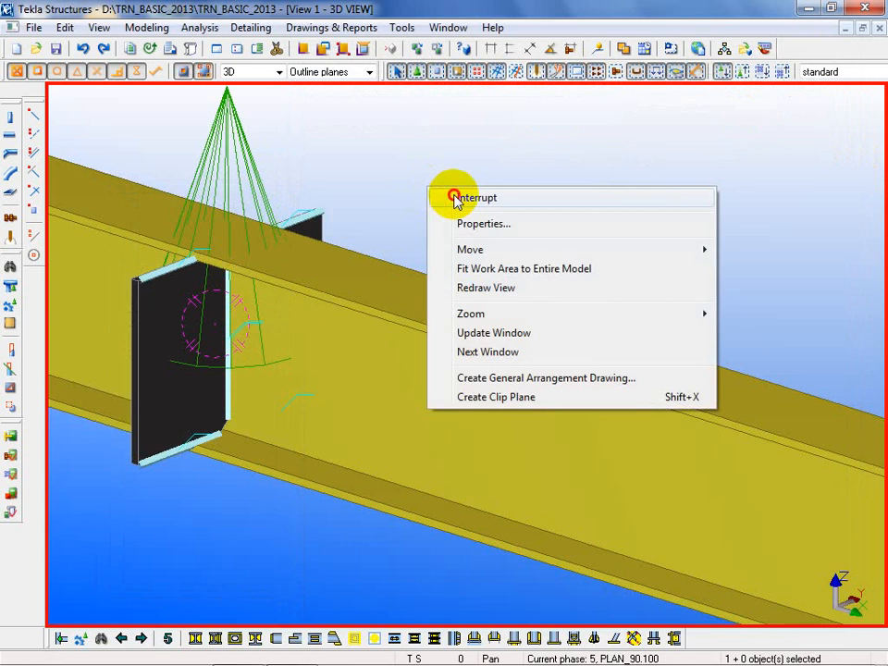
pyautogui.click(452, 195)
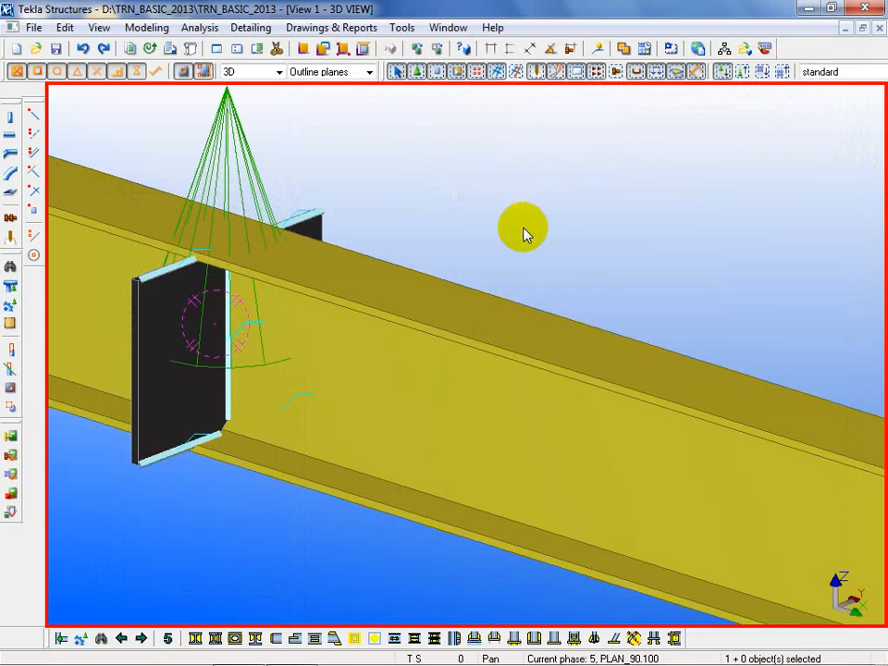
# Cancel the Stiffeners (1041) command without placing it, and delete the Stiffeners (1003) component from the beam.
pyautogui.doubleClick(248, 639)
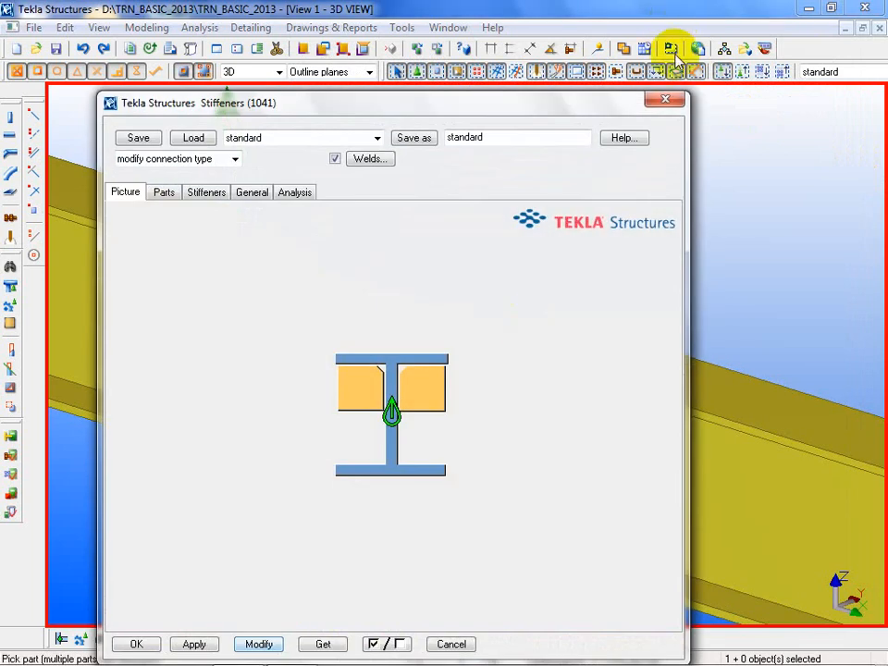
pyautogui.click(666, 99)
pyautogui.rightClick(173, 412)
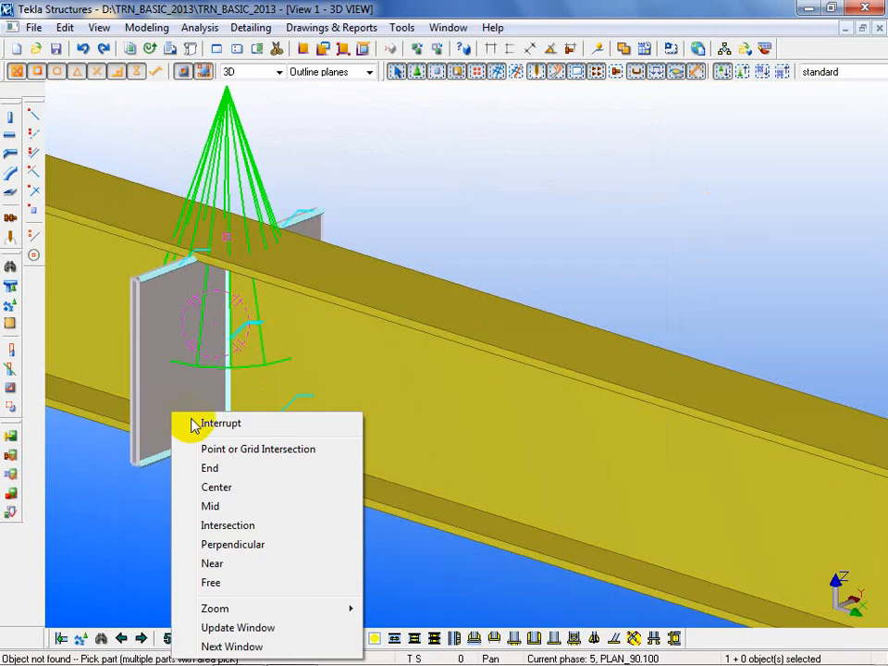
pyautogui.click(196, 424)
pyautogui.press('Delete')
pyautogui.scroll(-7, 173, 425)
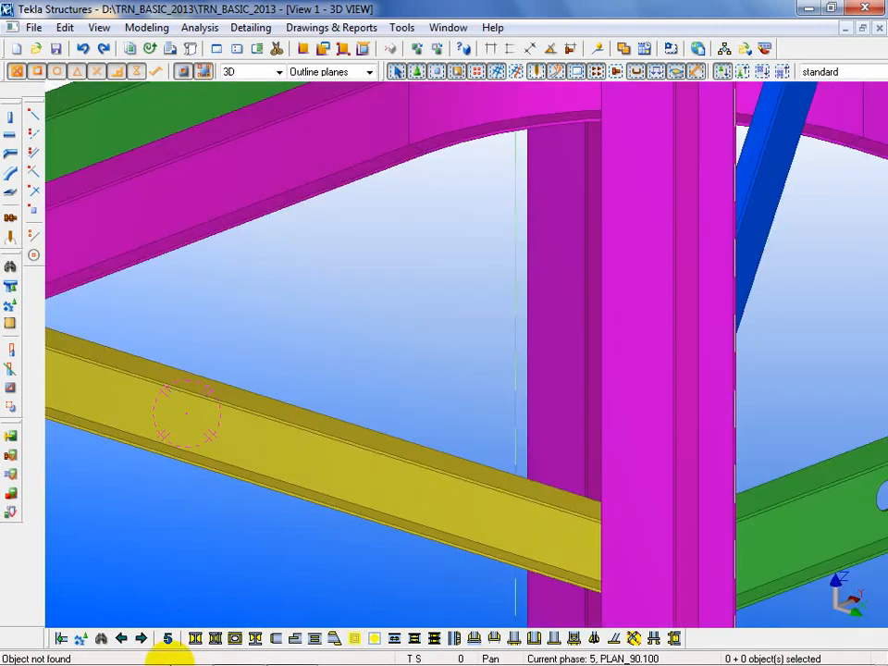
# Switch to Windows Explorer and open the Common for Civil folder on the JPAK02 network share.
pyautogui.click(133, 657)
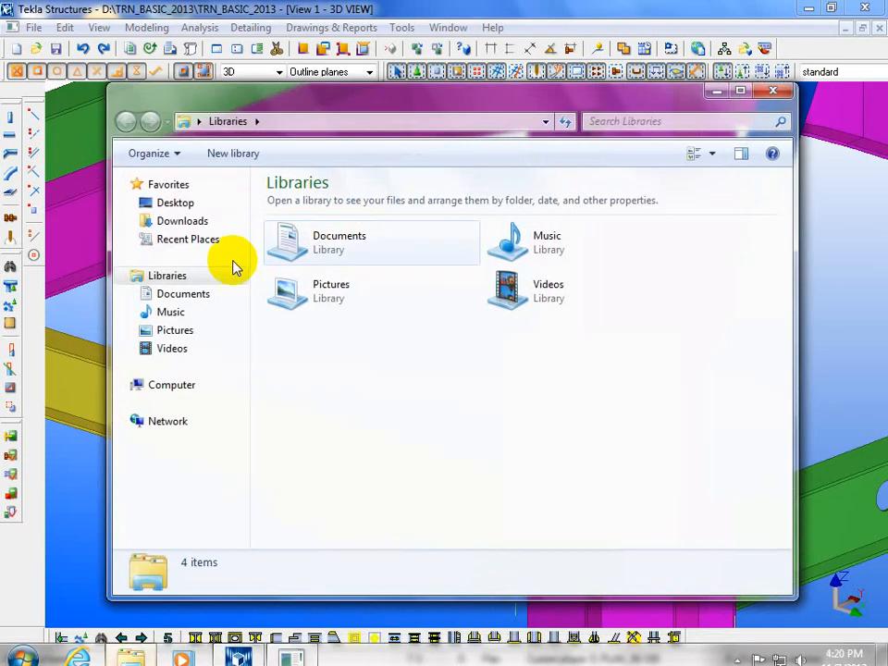
pyautogui.click(277, 123)
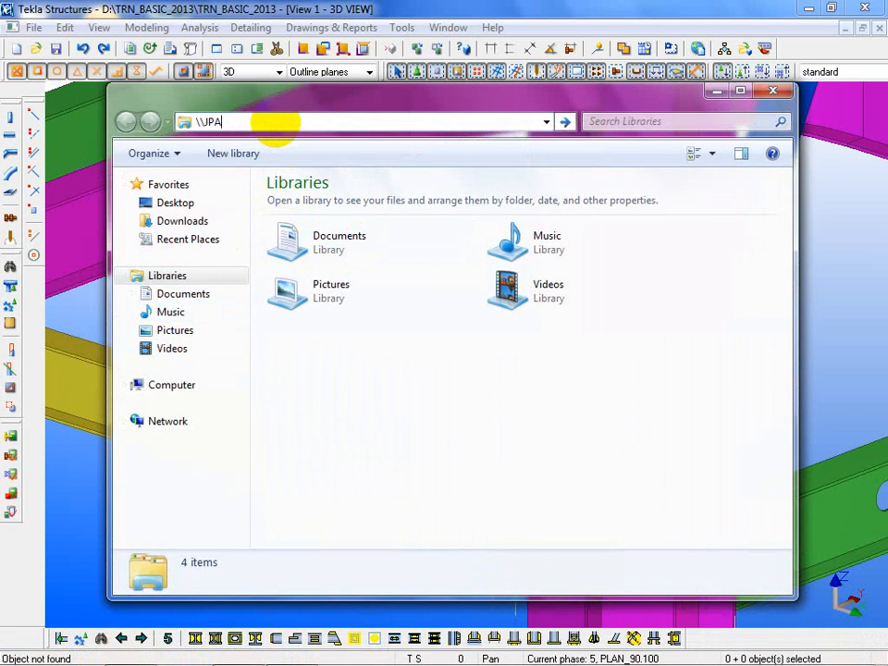
pyautogui.press('Return')
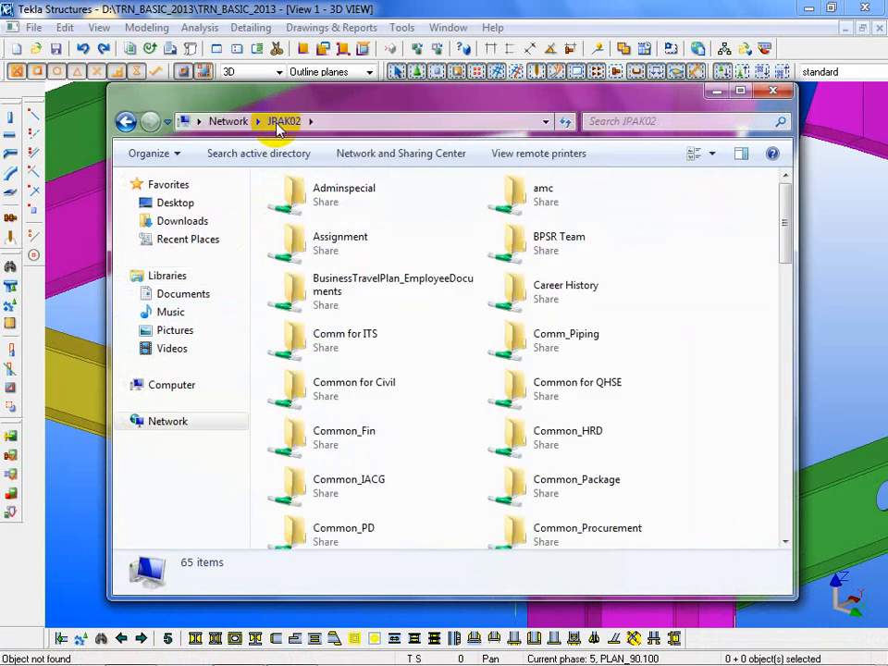
pyautogui.click(349, 390)
pyautogui.doubleClick(349, 390)
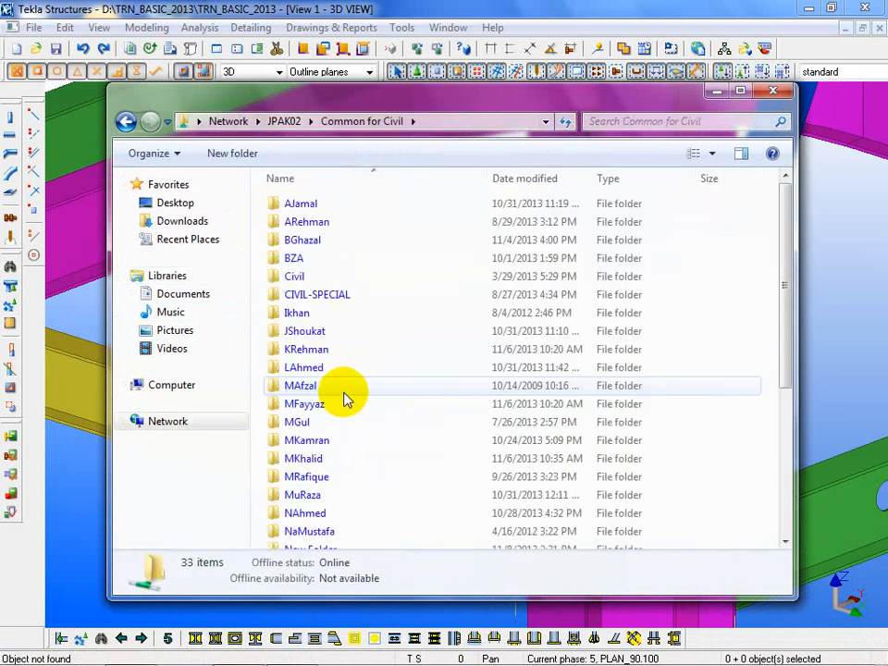
# Open the TEKLA STRUCTURE folder inside the trainer's personal folder in Common for Civil.
pyautogui.click(339, 395)
pyautogui.scroll(-5, 341, 432)
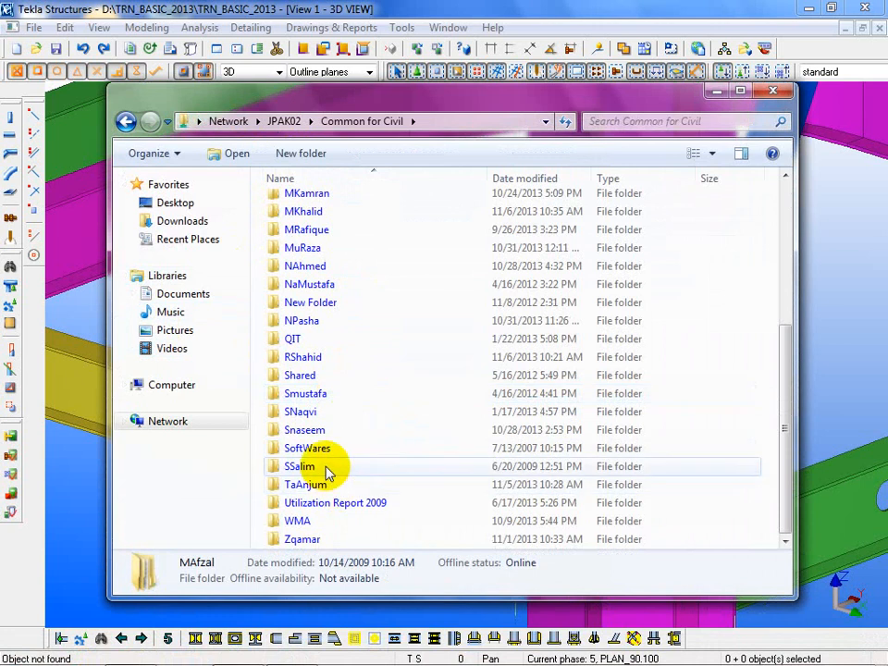
pyautogui.click(301, 320)
pyautogui.doubleClick(302, 321)
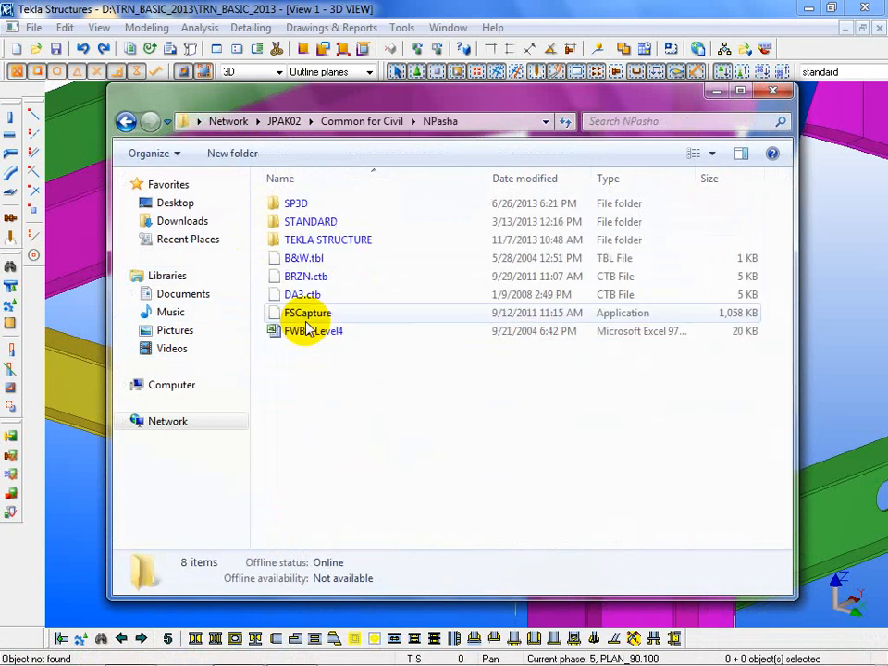
pyautogui.doubleClick(341, 244)
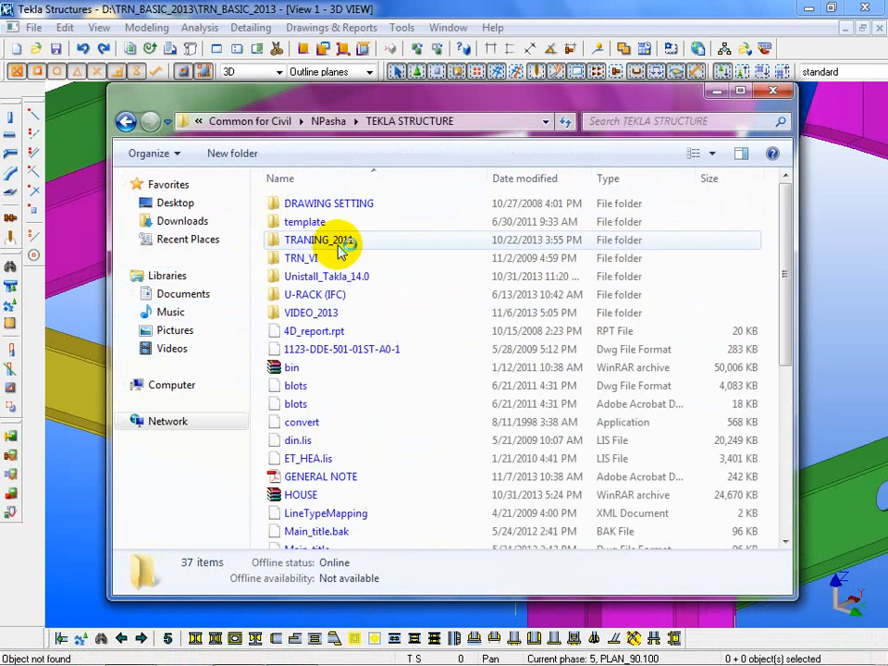
# Check the TRANING_2011 folder, return to TEKLA STRUCTURE, and open the WELDED DETAIL PDF, leaving it minimized.
pyautogui.doubleClick(335, 241)
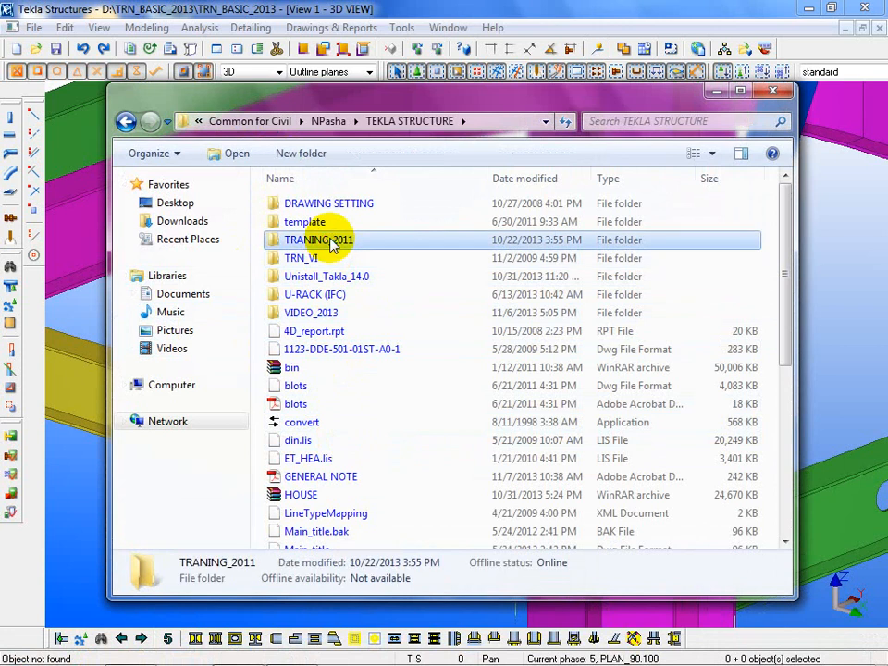
pyautogui.click(126, 121)
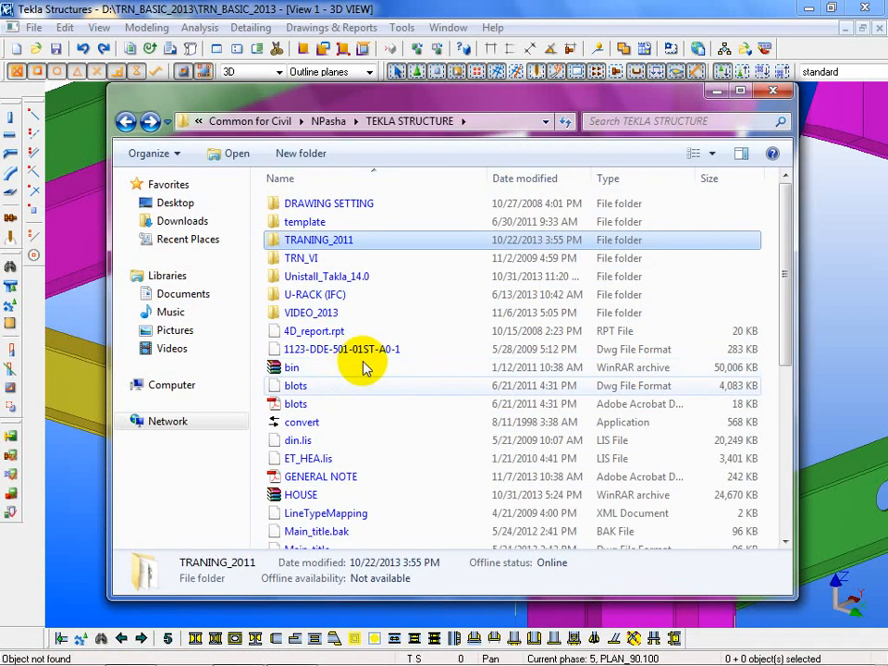
pyautogui.click(333, 367)
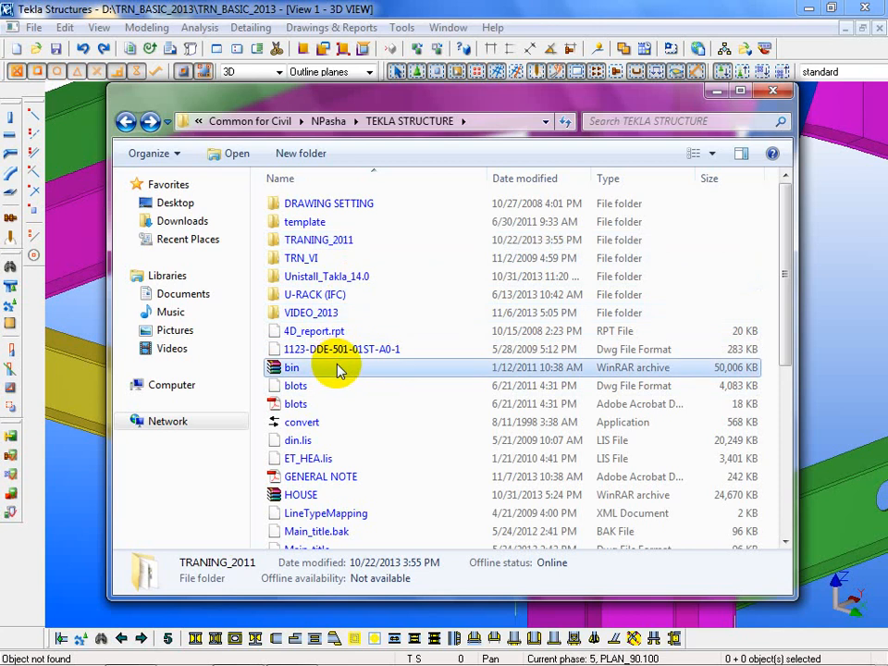
pyautogui.scroll(-6, 337, 368)
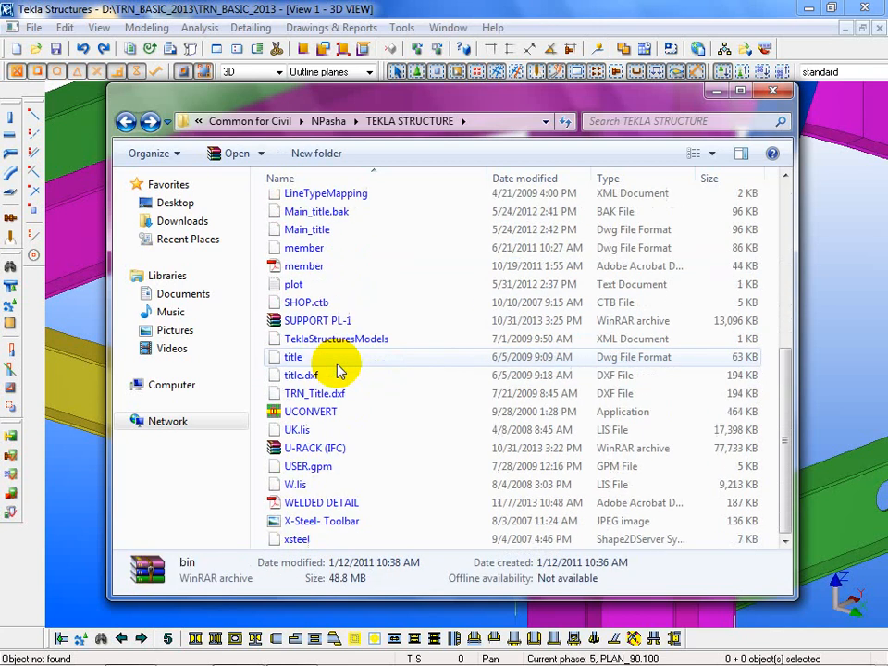
pyautogui.doubleClick(330, 503)
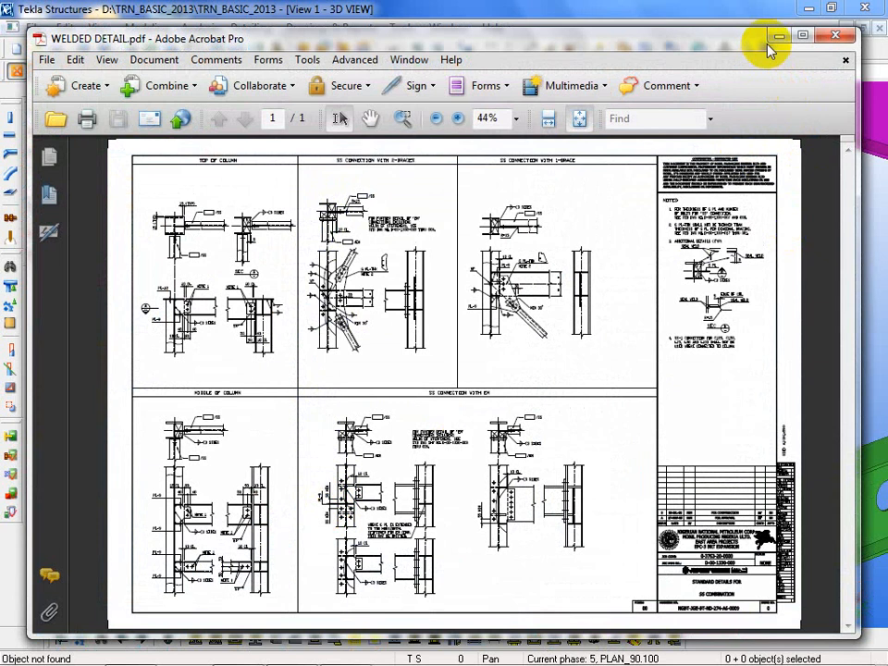
pyautogui.click(779, 36)
# Sort the contents of the TEKLA STRUCTURE folder by file type to bring the PDF documents together.
pyautogui.click(325, 394)
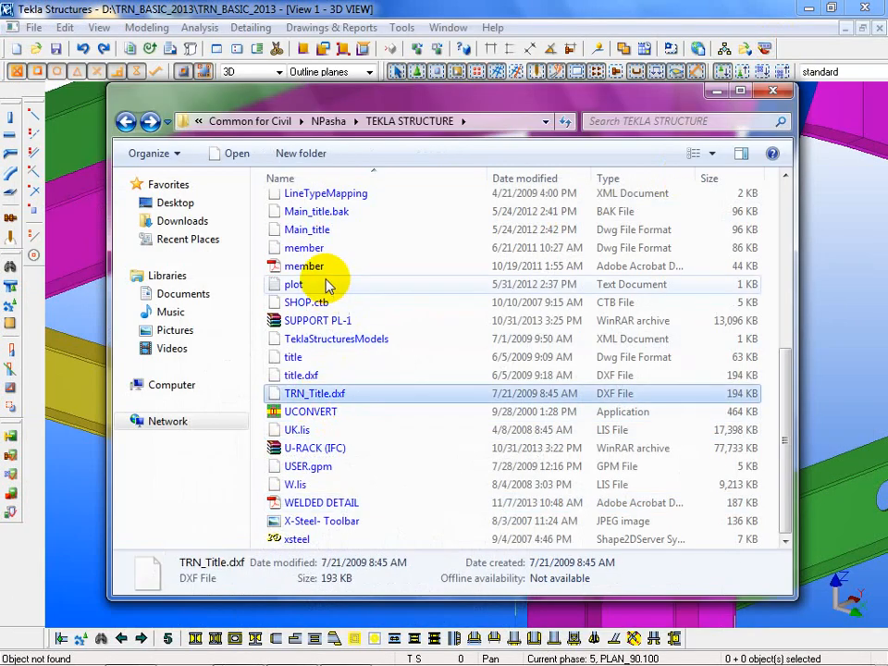
pyautogui.scroll(6, 324, 283)
pyautogui.click(312, 404)
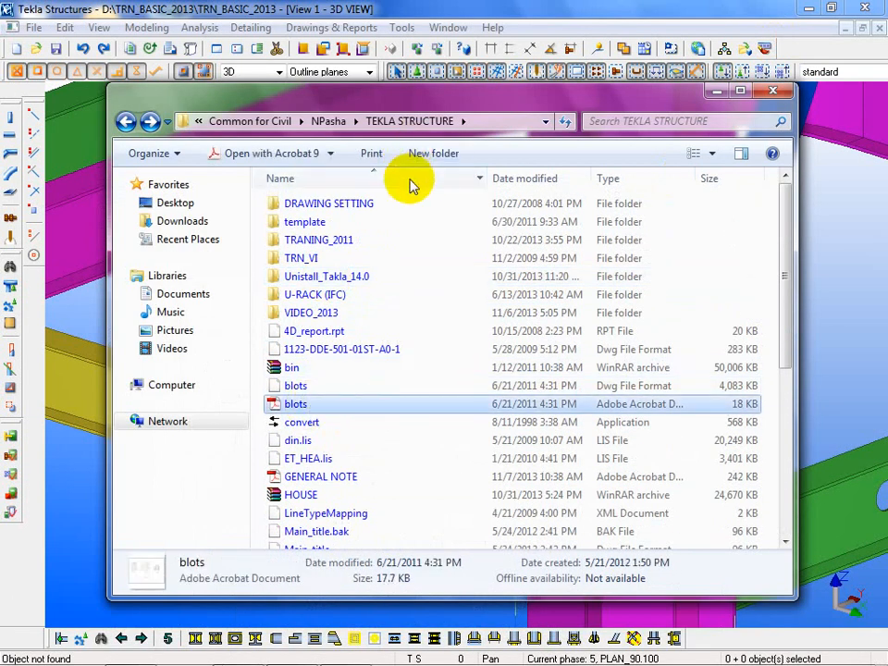
pyautogui.click(410, 181)
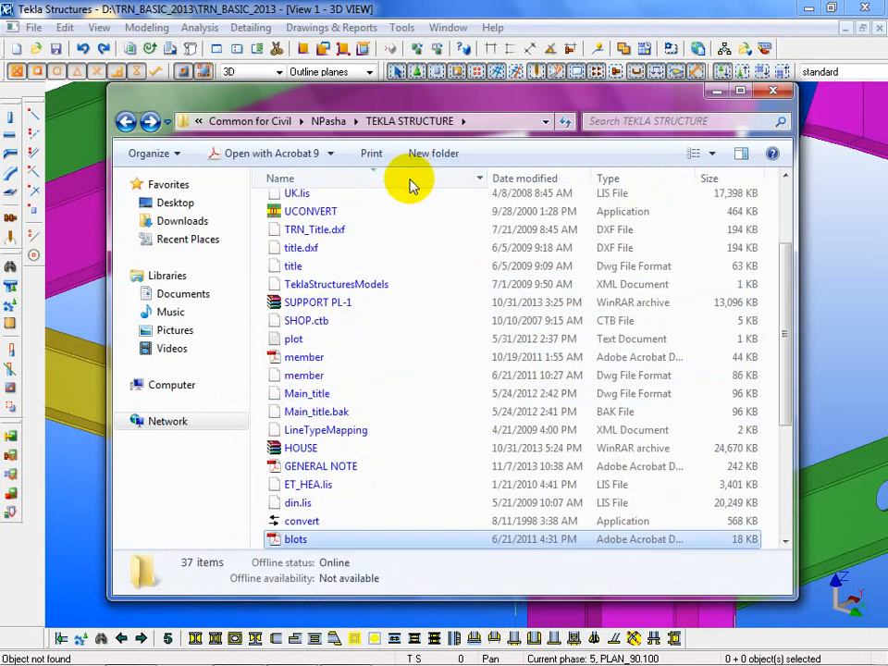
pyautogui.click(611, 179)
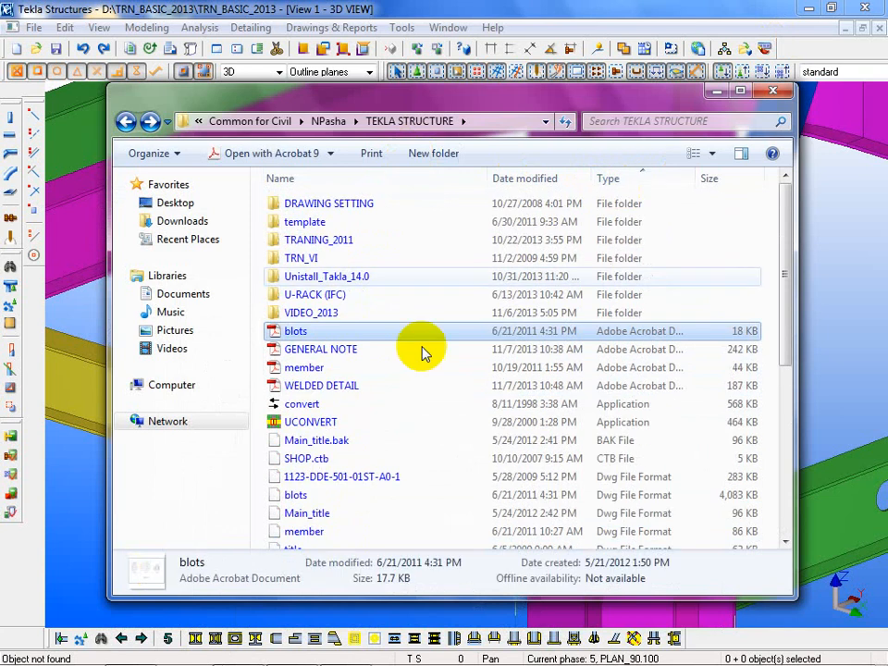
# Open the GENERAL NOTE PDF with its window maximized, and switch back to the Tekla Structures model.
pyautogui.click(343, 350)
pyautogui.doubleClick(342, 350)
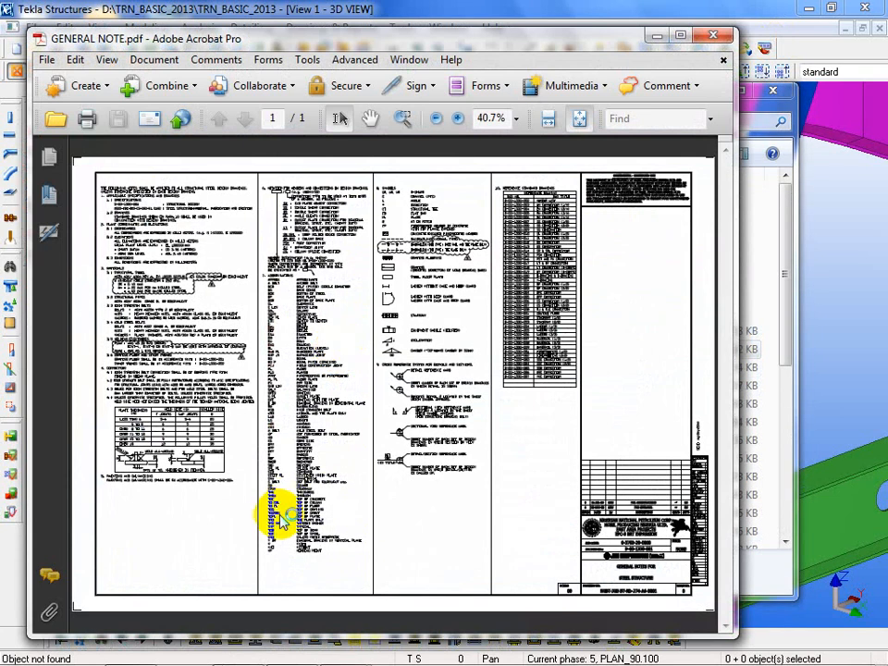
pyautogui.click(682, 34)
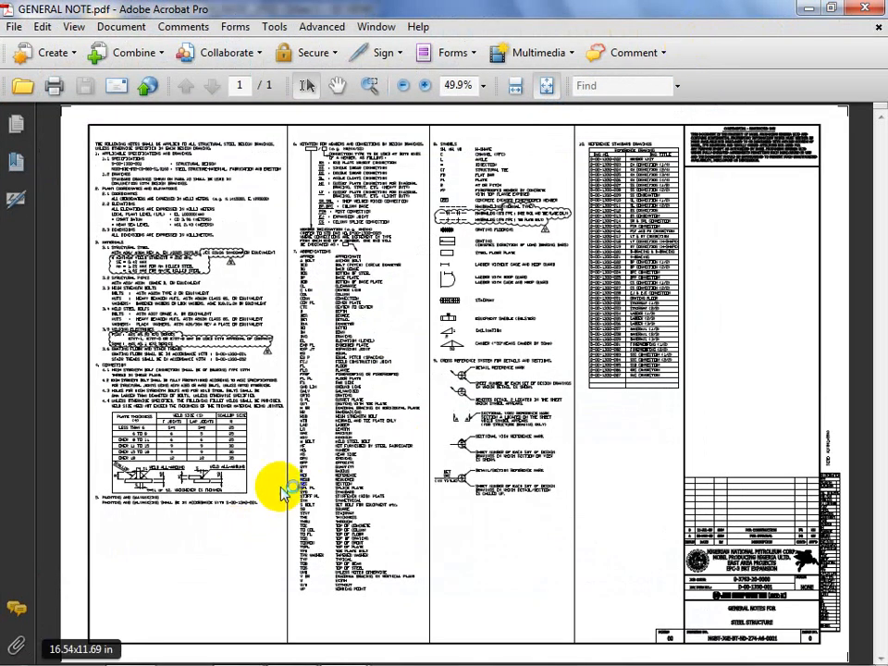
pyautogui.click(238, 652)
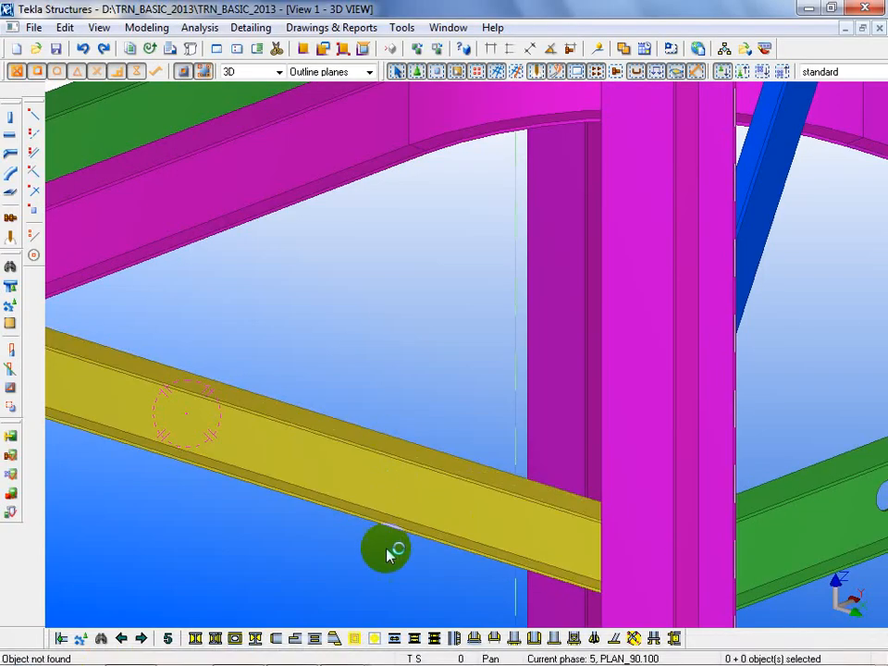
# Undo the last deletion to restore the stiffener on the lower yellow beam, and select the plate by its chamfered lower corner.
pyautogui.scroll(-2, 422, 529)
pyautogui.moveTo(192, 524); pyautogui.dragTo(130, 556, button='middle')
pyautogui.scroll(-5, 130, 560)
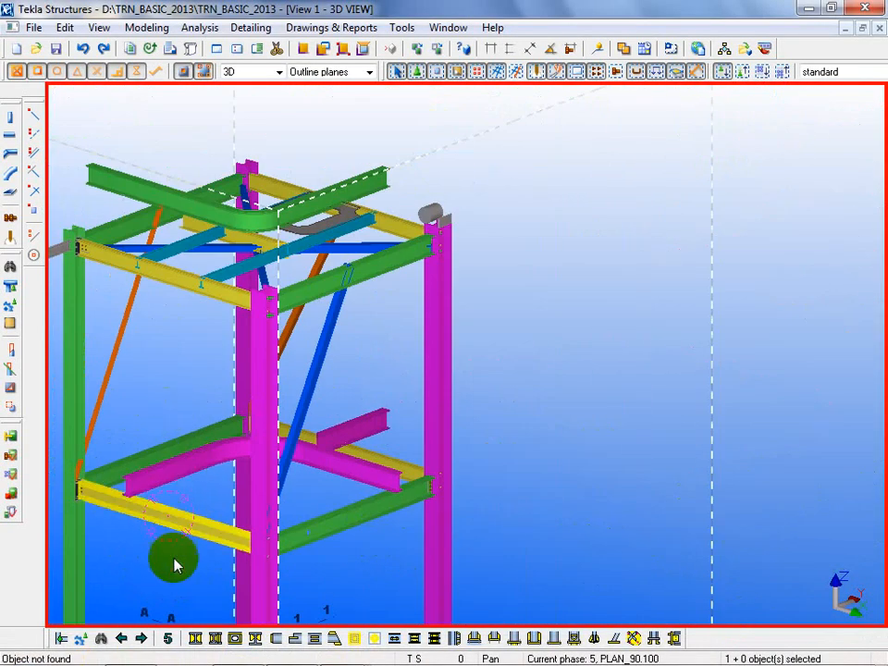
pyautogui.moveTo(351, 553)
pyautogui.keyDown('ctrl'); pyautogui.mouseDown(button='middle')
pyautogui.moveTo(347, 599)
pyautogui.moveTo(224, 605)
pyautogui.moveTo(73, 550)
pyautogui.moveTo(311, 553)
pyautogui.moveTo(357, 587)
pyautogui.moveTo(342, 555)
pyautogui.mouseUp(button='middle'); pyautogui.keyUp('ctrl')
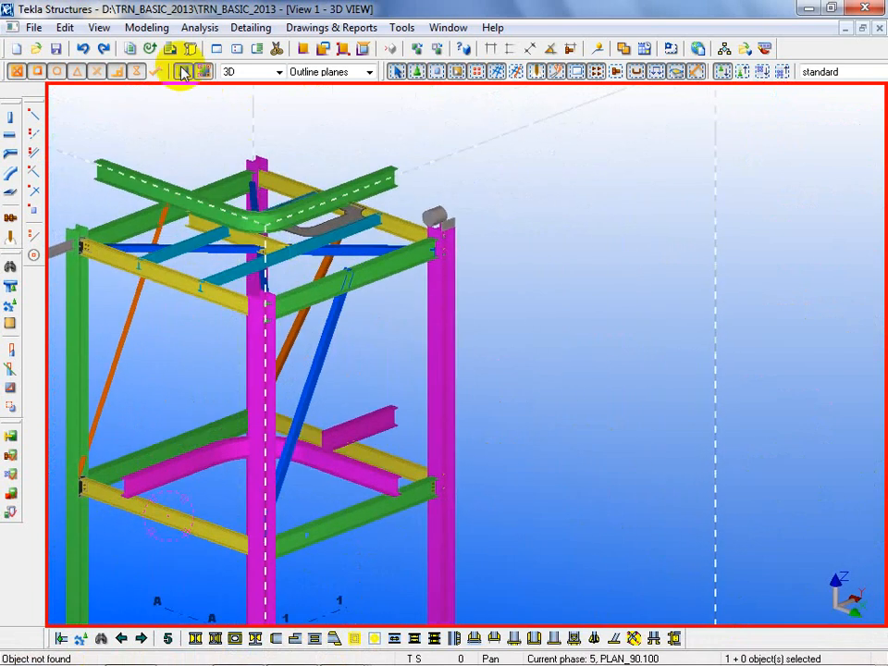
pyautogui.click(83, 48)
pyautogui.scroll(6, 162, 504)
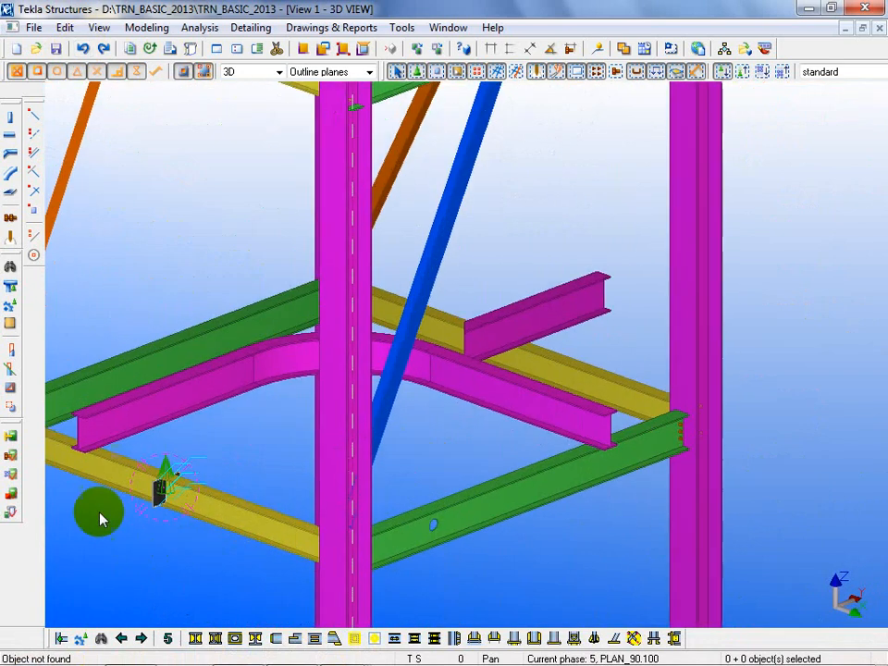
pyautogui.scroll(6, 197, 506)
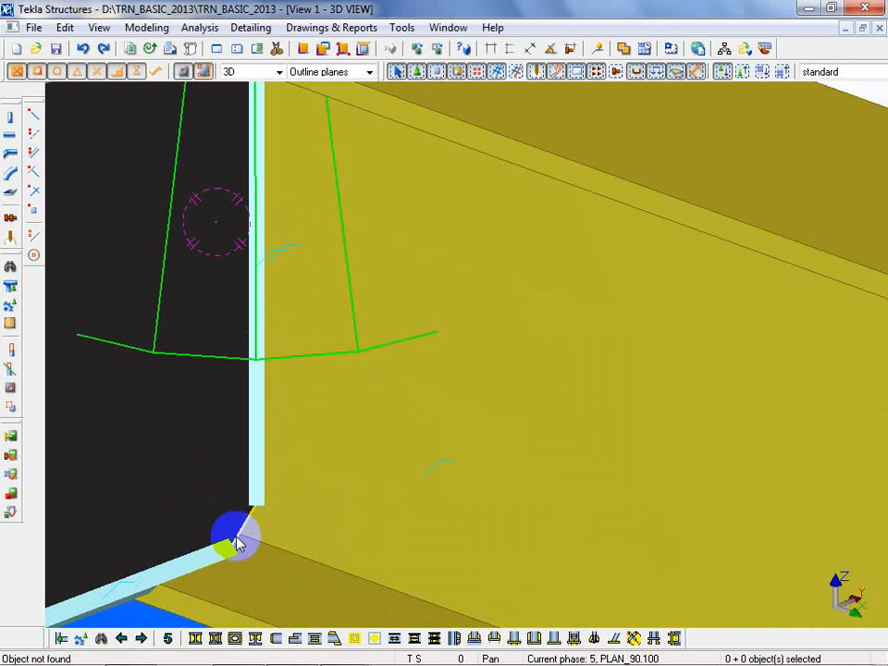
pyautogui.click(223, 520)
# Switch to the GENERAL NOTE PDF, dismiss the software registration form, and enlarge the weld and scallop size table in note 4.4.
pyautogui.moveTo(292, 658)
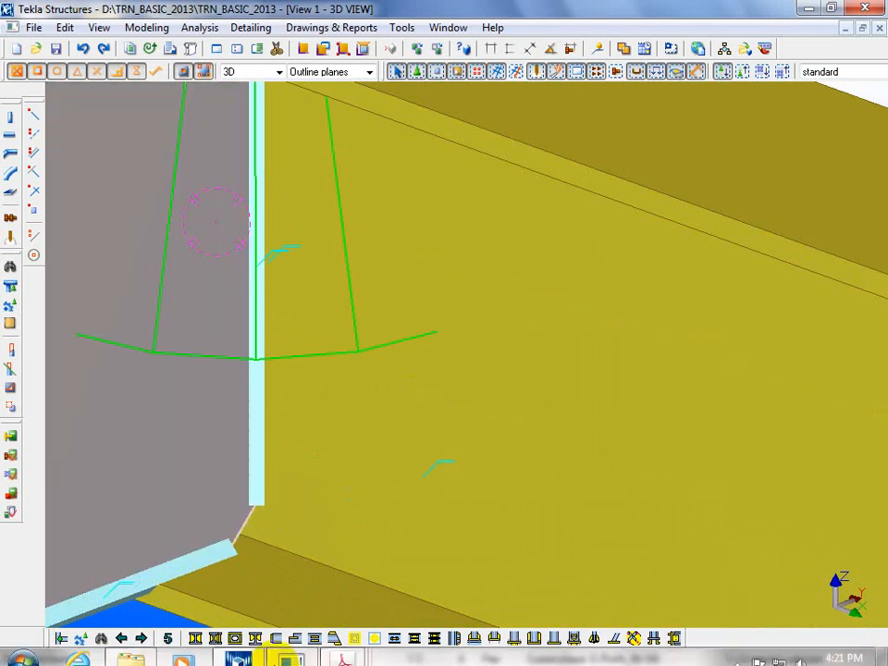
pyautogui.moveTo(340, 649)
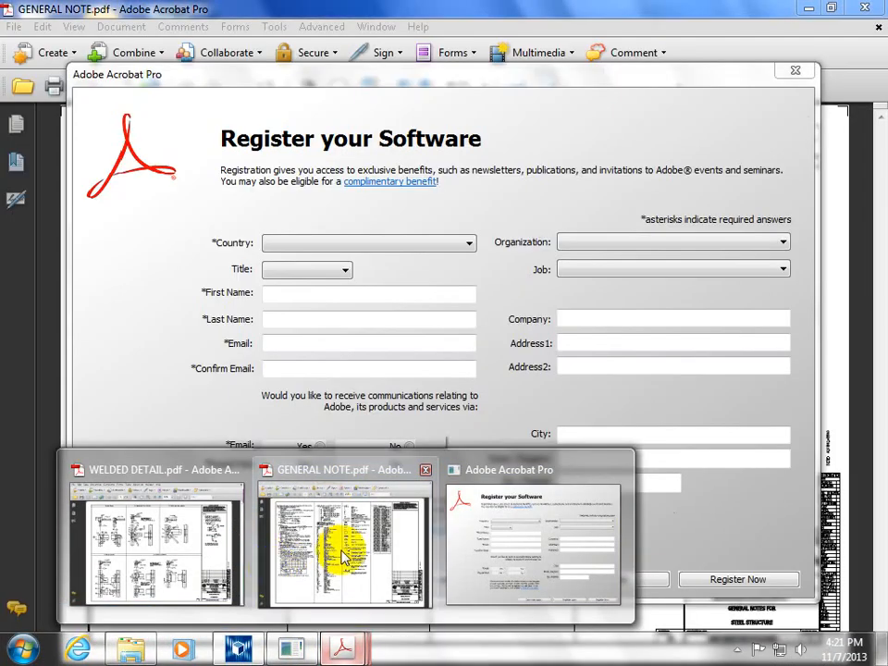
pyautogui.click(338, 550)
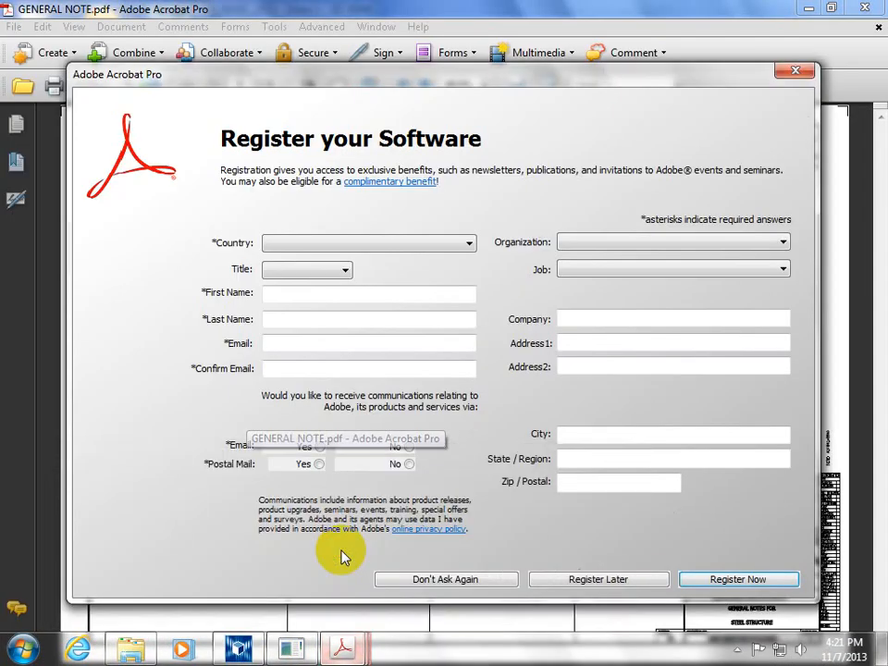
pyautogui.click(782, 74)
pyautogui.keyDown('ctrl'); pyautogui.scroll(3, 102, 476); pyautogui.keyUp('ctrl')
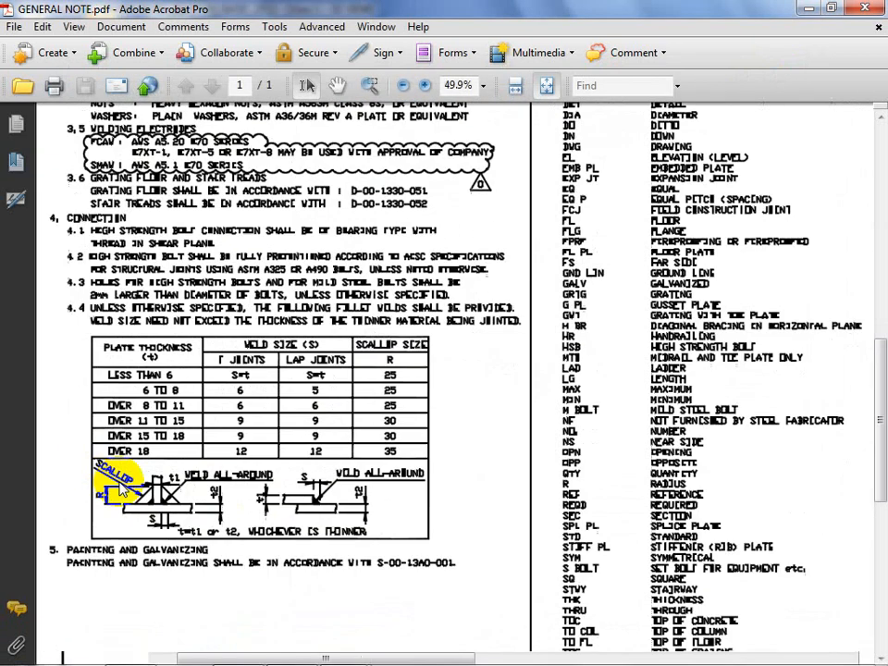
pyautogui.keyDown('ctrl'); pyautogui.scroll(8, 120, 488); pyautogui.keyUp('ctrl')
pyautogui.keyDown('ctrl'); pyautogui.scroll(-3, 123, 496); pyautogui.keyUp('ctrl')
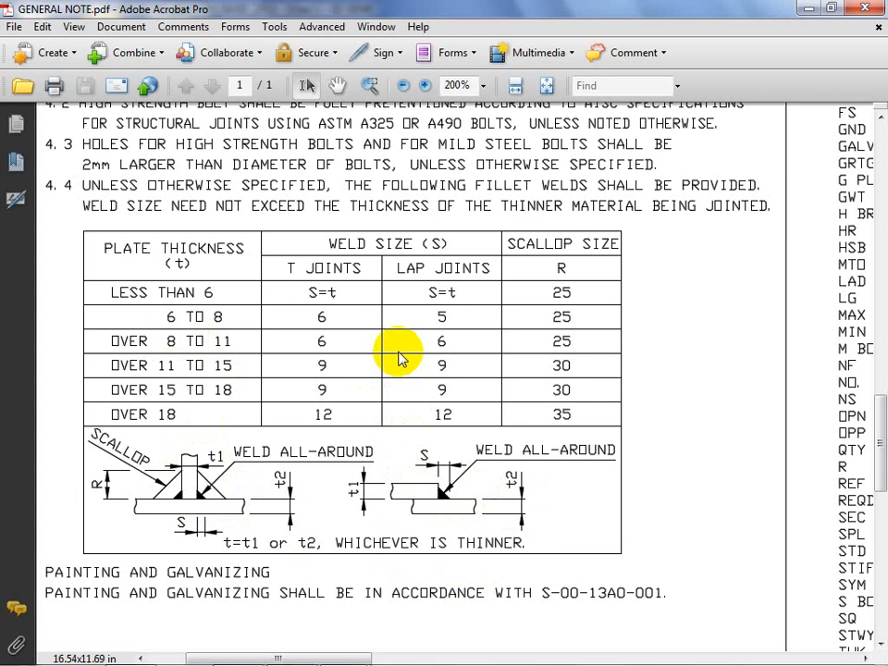
pyautogui.scroll(1, 185, 514)
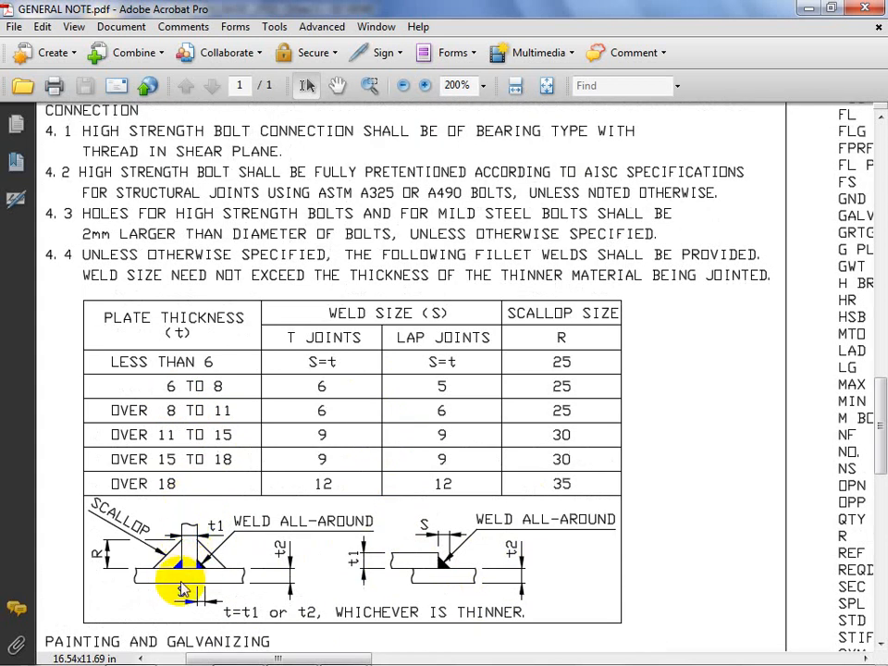
# Examine the T-joint scallop and all-around weld diagram in note 4.4, along with the scallop size column above it.
pyautogui.keyDown('ctrl'); pyautogui.scroll(4, 181, 584); pyautogui.keyUp('ctrl')
pyautogui.keyDown('ctrl'); pyautogui.scroll(-2, 278, 530); pyautogui.keyUp('ctrl')
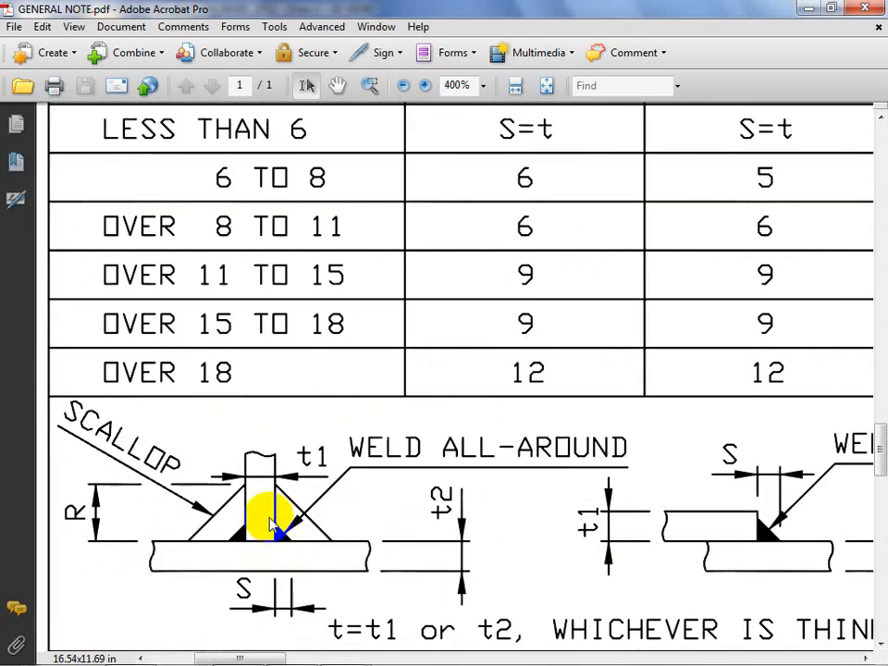
pyautogui.keyDown('ctrl'); pyautogui.scroll(1, 283, 546); pyautogui.keyUp('ctrl')
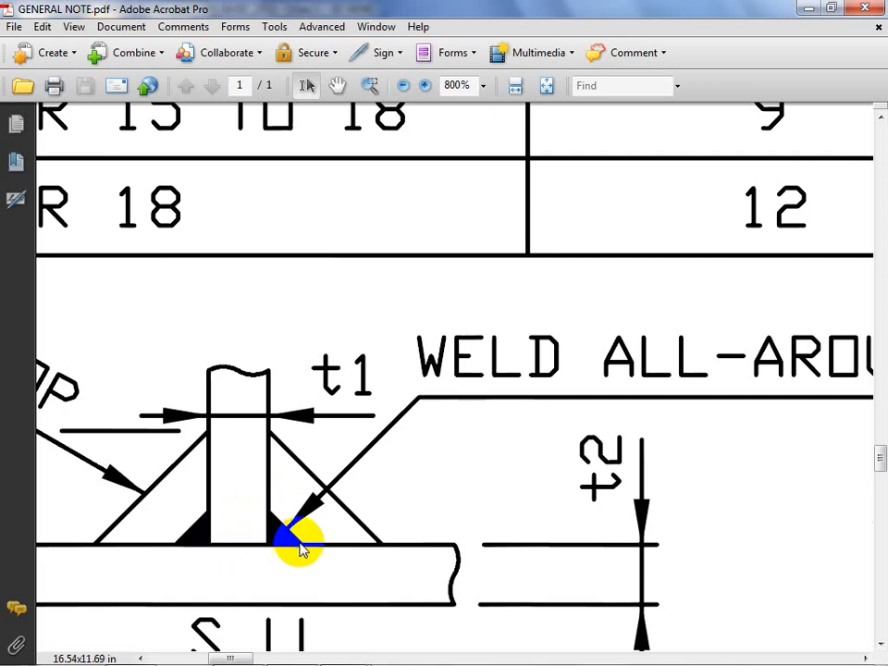
pyautogui.scroll(-1, 315, 552)
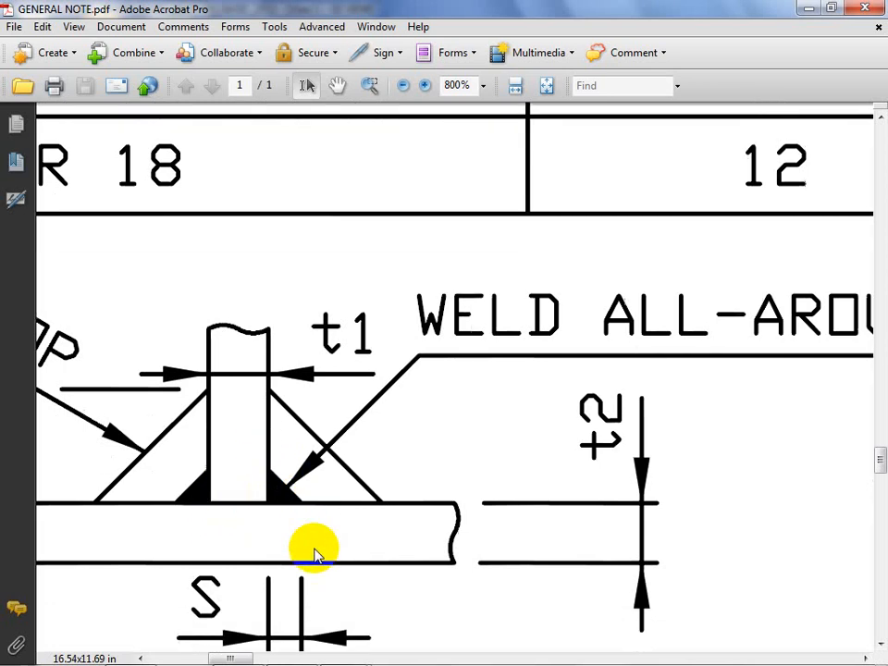
pyautogui.keyDown('ctrl'); pyautogui.scroll(-1, 318, 553); pyautogui.keyUp('ctrl')
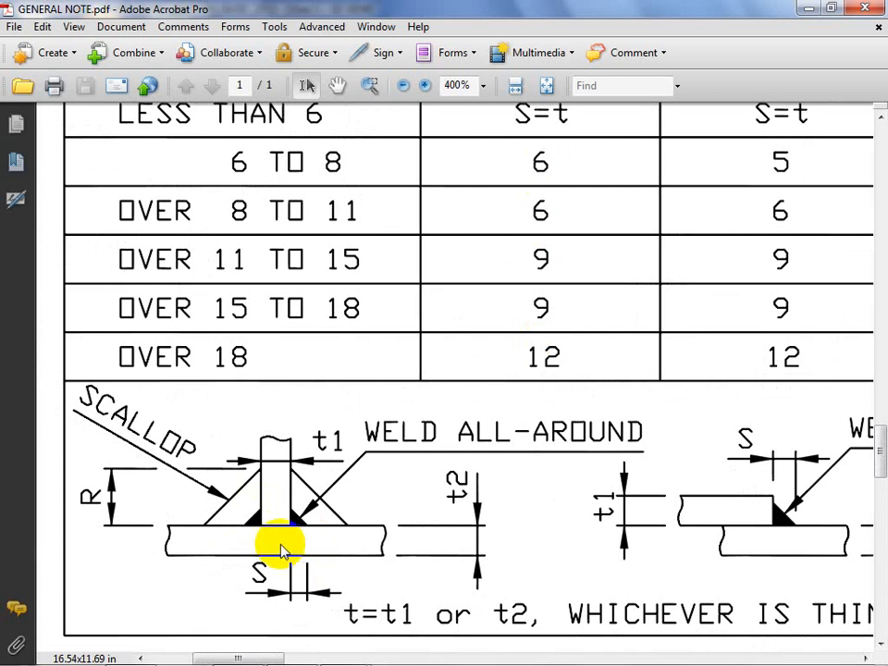
pyautogui.keyDown('ctrl'); pyautogui.scroll(3, 282, 535); pyautogui.keyUp('ctrl')
pyautogui.keyDown('ctrl'); pyautogui.scroll(1, 282, 535); pyautogui.keyUp('ctrl')
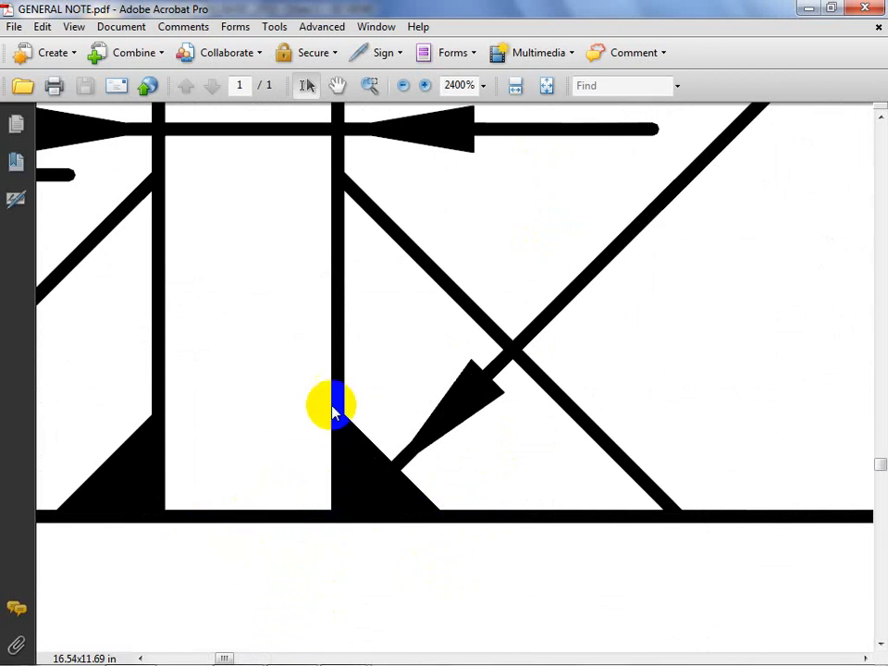
pyautogui.keyDown('ctrl'); pyautogui.scroll(-5, 393, 515); pyautogui.keyUp('ctrl')
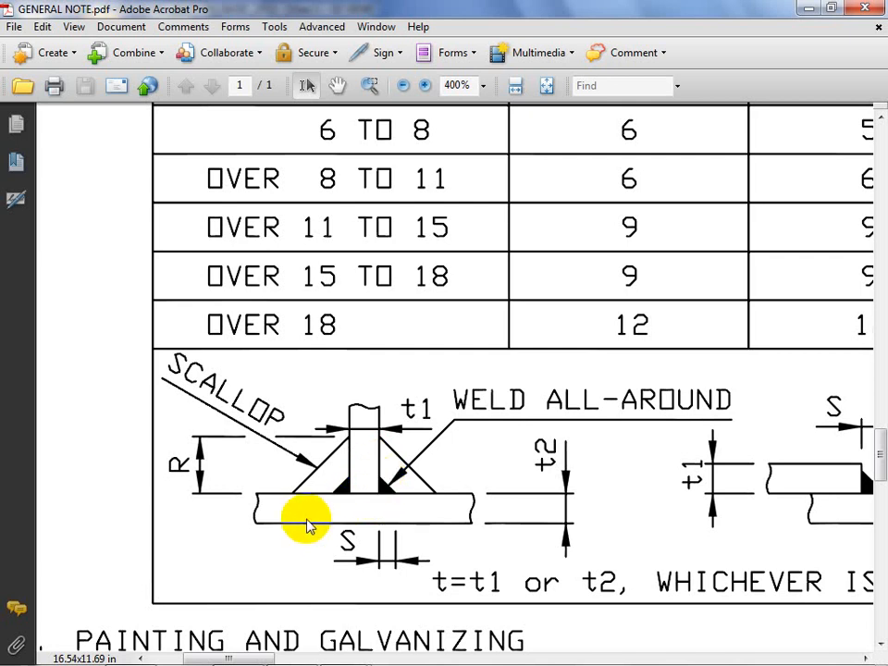
pyautogui.keyDown('ctrl'); pyautogui.scroll(-2, 305, 525); pyautogui.keyUp('ctrl')
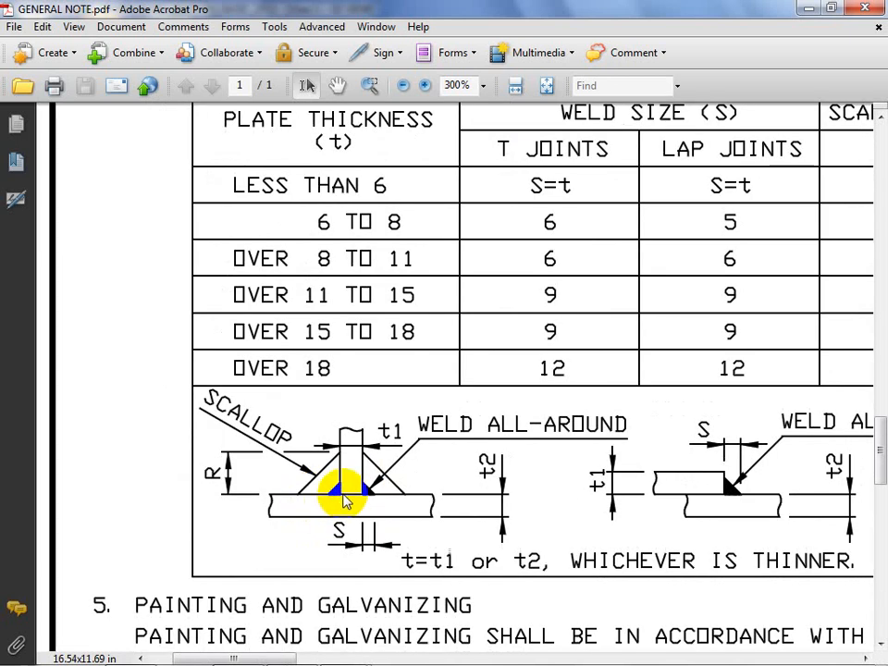
pyautogui.keyDown('ctrl'); pyautogui.scroll(1, 695, 370); pyautogui.keyUp('ctrl')
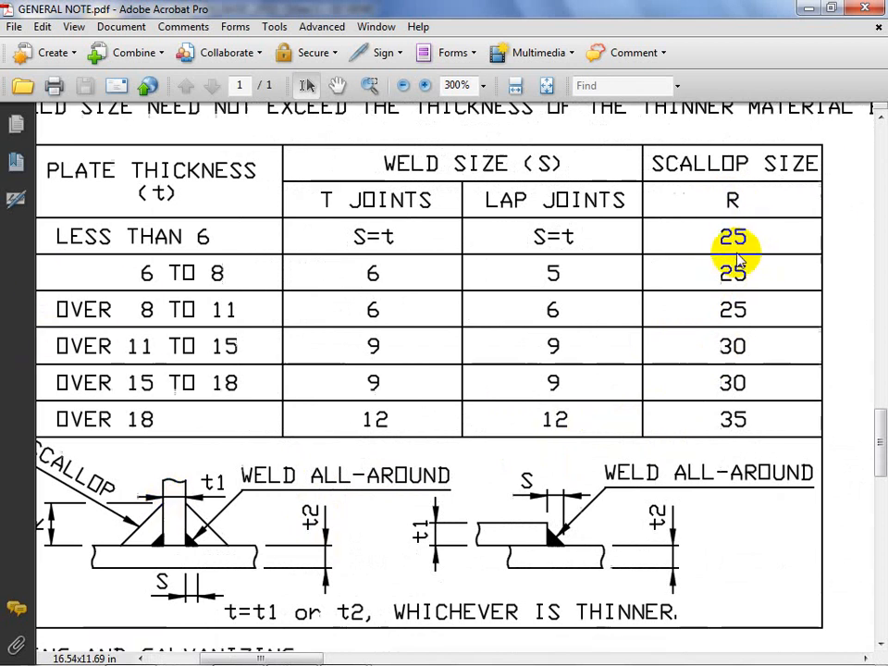
pyautogui.keyDown('ctrl'); pyautogui.scroll(-1, 738, 255); pyautogui.keyUp('ctrl')
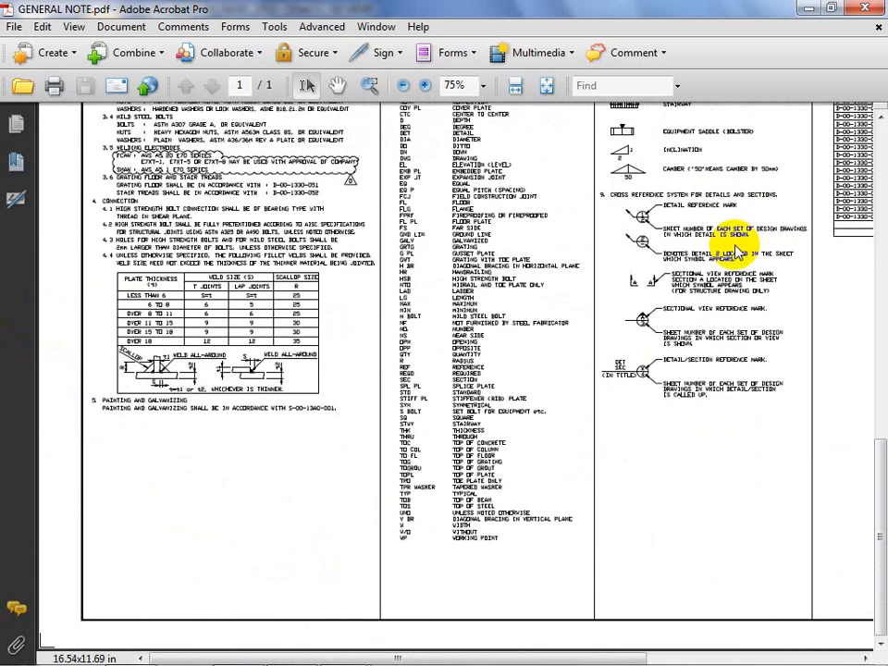
# Read the connection type notations in section 6 of the general notes, and recheck the note 4.4 weld size table.
pyautogui.scroll(2, 511, 265)
pyautogui.scroll(4, 518, 227)
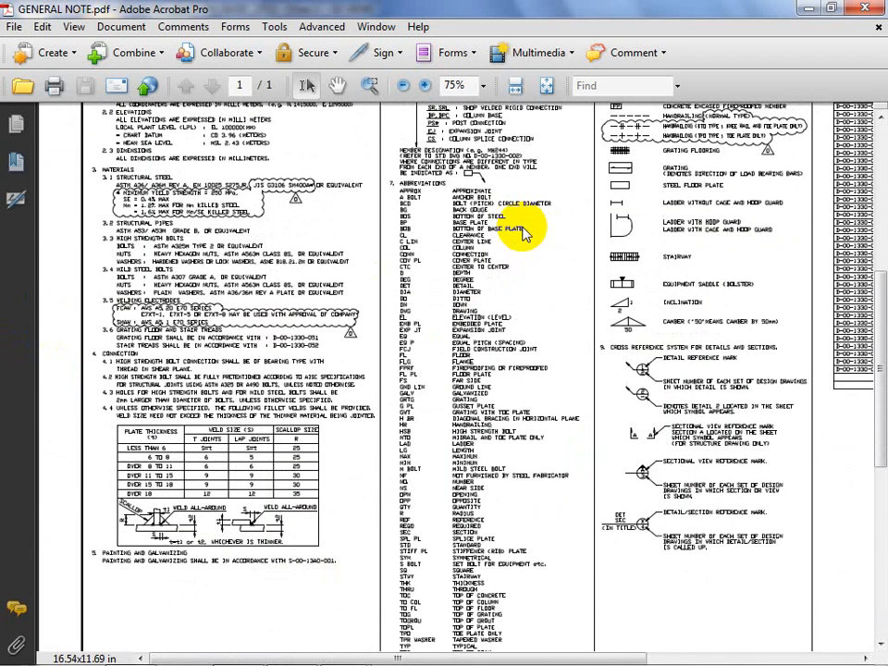
pyautogui.keyDown('ctrl'); pyautogui.scroll(4, 523, 222); pyautogui.keyUp('ctrl')
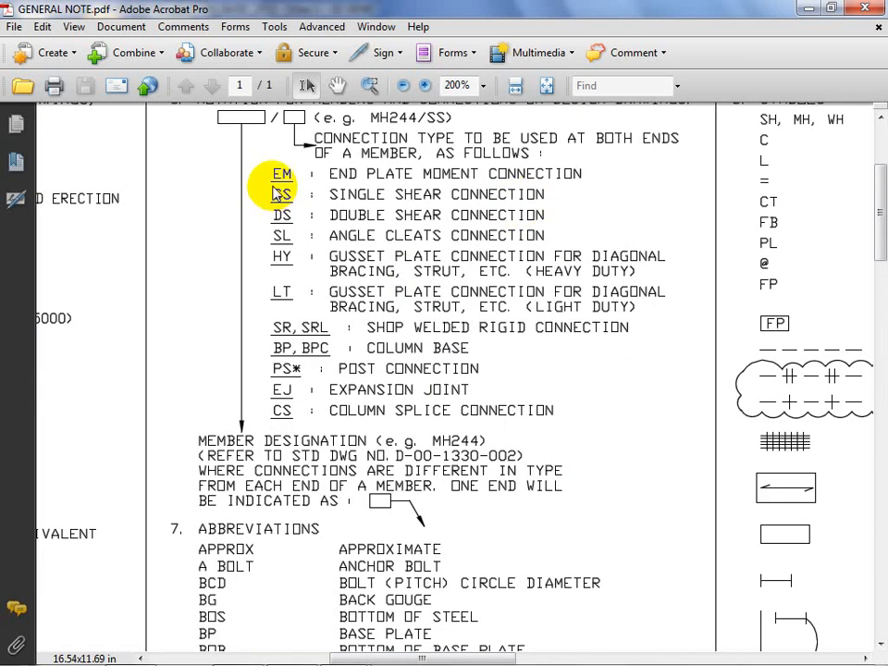
pyautogui.keyDown('ctrl'); pyautogui.scroll(2, 276, 184); pyautogui.keyUp('ctrl')
pyautogui.keyDown('ctrl'); pyautogui.scroll(-2, 315, 361); pyautogui.keyUp('ctrl')
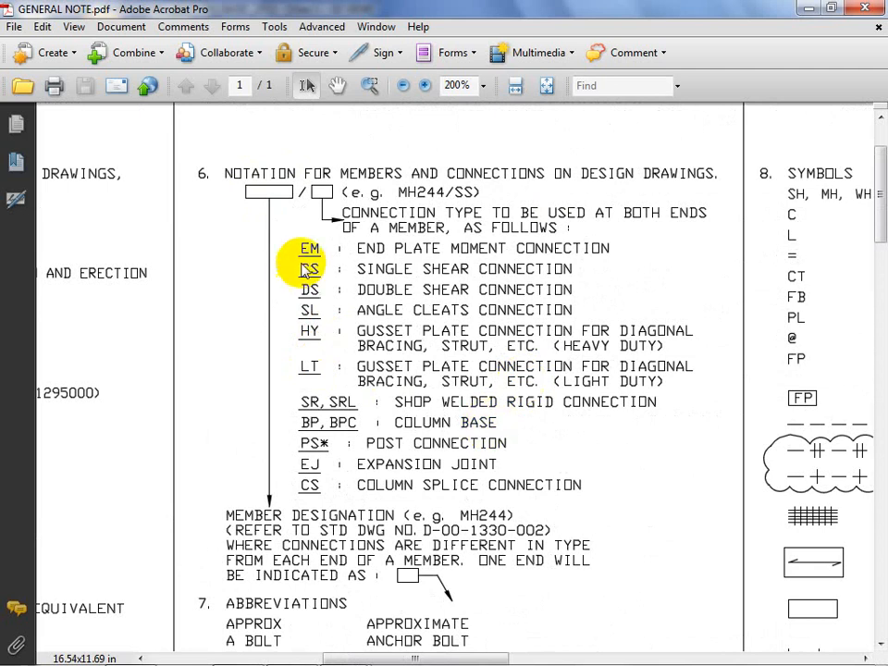
pyautogui.keyDown('ctrl'); pyautogui.scroll(-2, 370, 294); pyautogui.keyUp('ctrl')
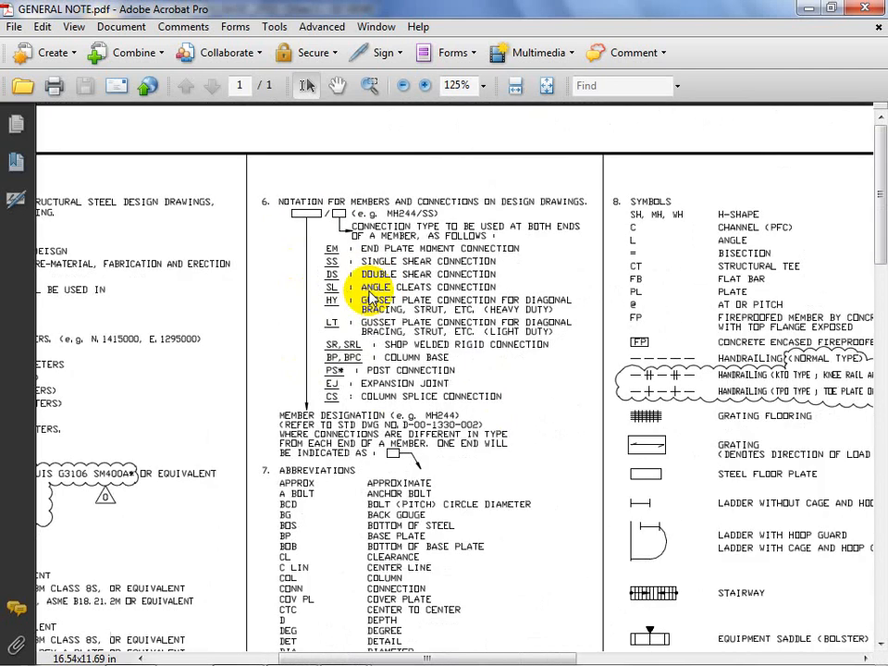
pyautogui.keyDown('ctrl'); pyautogui.scroll(-4, 369, 293); pyautogui.keyUp('ctrl')
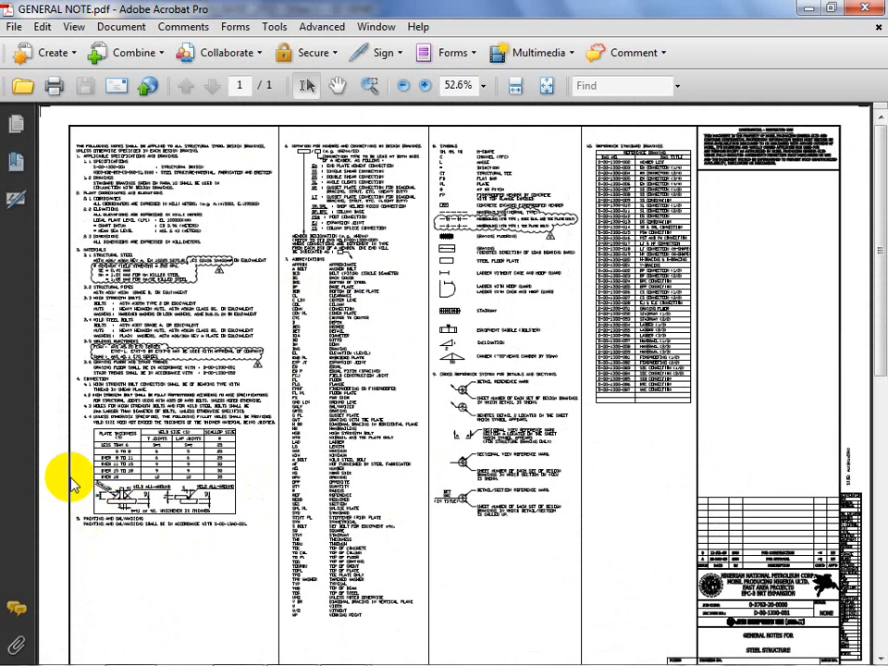
pyautogui.keyDown('ctrl'); pyautogui.scroll(5, 72, 481); pyautogui.keyUp('ctrl')
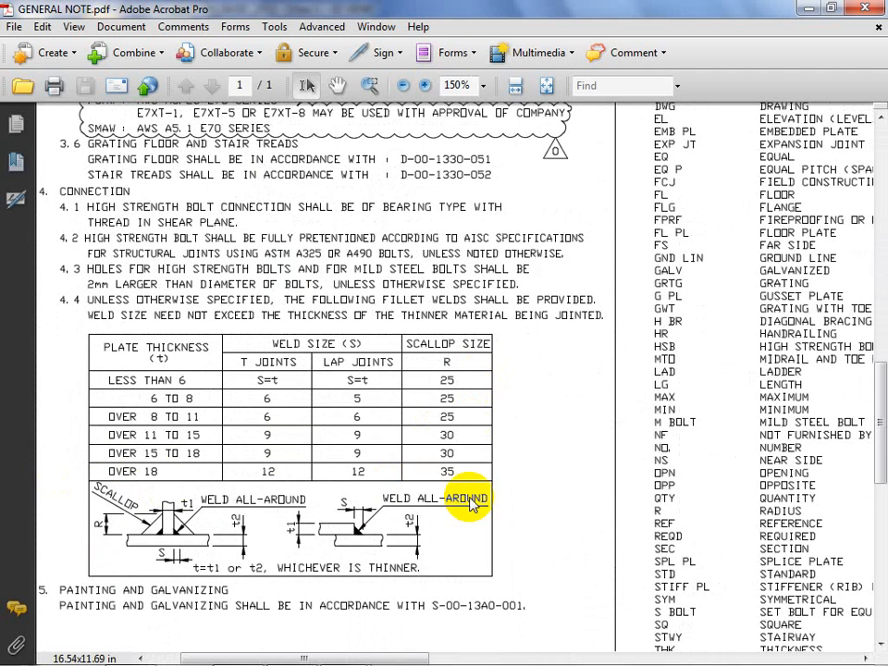
pyautogui.keyDown('ctrl'); pyautogui.scroll(-4, 470, 503); pyautogui.keyUp('ctrl')
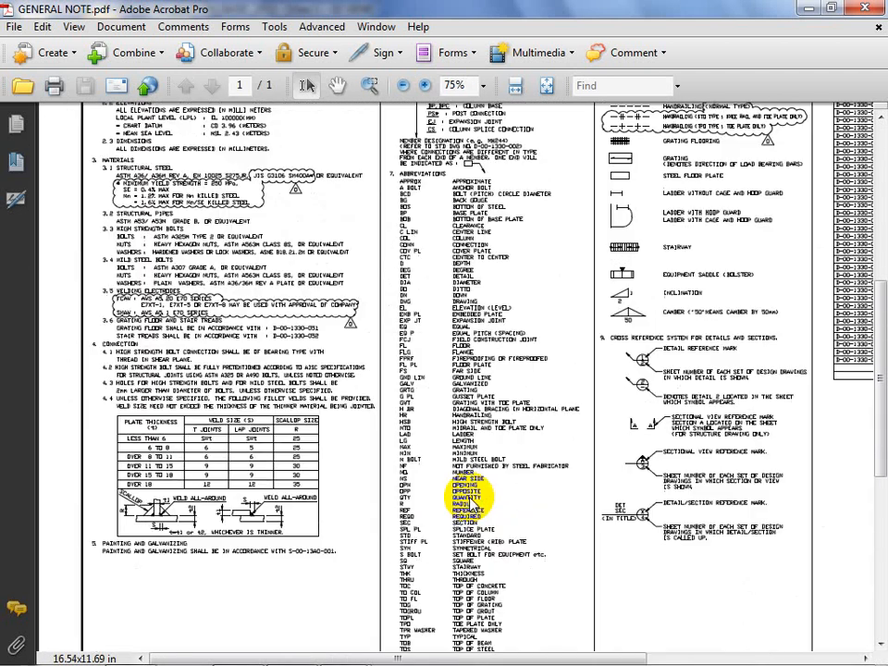
pyautogui.keyDown('ctrl'); pyautogui.scroll(-1, 470, 502); pyautogui.keyUp('ctrl')
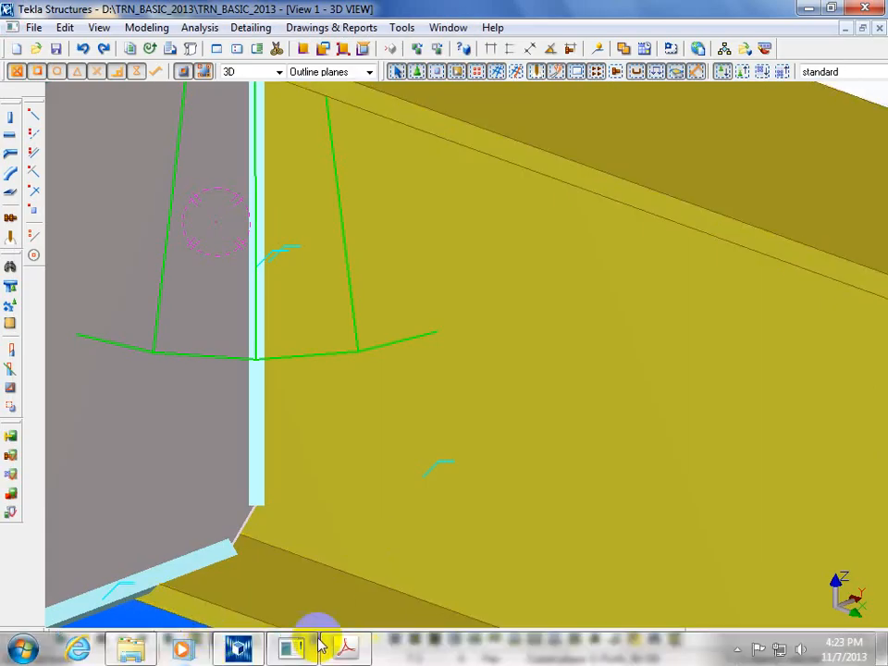
# Switch to the WELDED DETAIL PDF and enlarge the stiffener section under ADDITIONAL DETAILS (TYP).
pyautogui.click(343, 645)
pyautogui.keyDown('ctrl'); pyautogui.scroll(9, 761, 262); pyautogui.keyUp('ctrl')
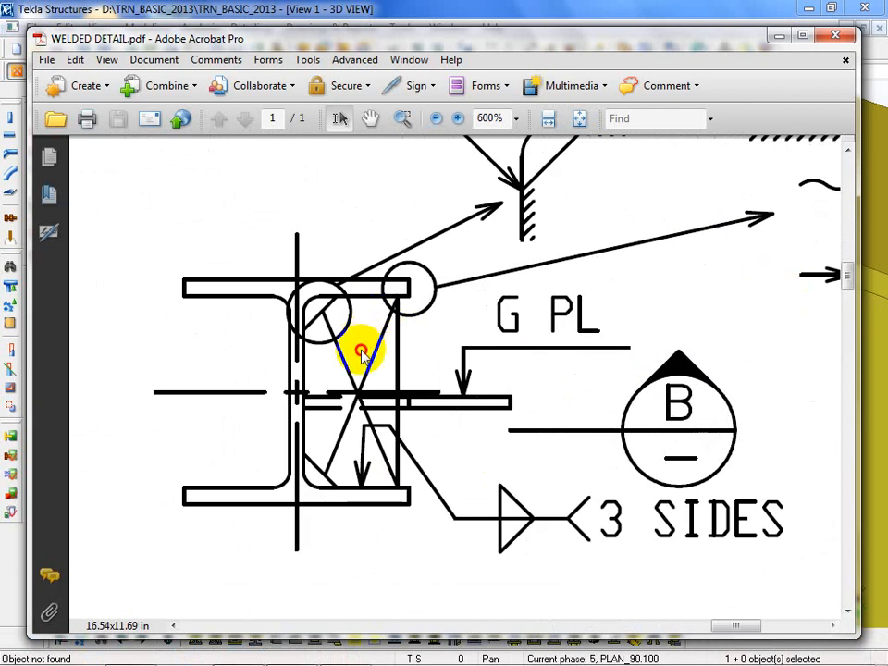
pyautogui.keyDown('ctrl'); pyautogui.scroll(-1, 329, 333); pyautogui.keyUp('ctrl')
pyautogui.keyDown('ctrl'); pyautogui.scroll(-1, 330, 337); pyautogui.keyUp('ctrl')
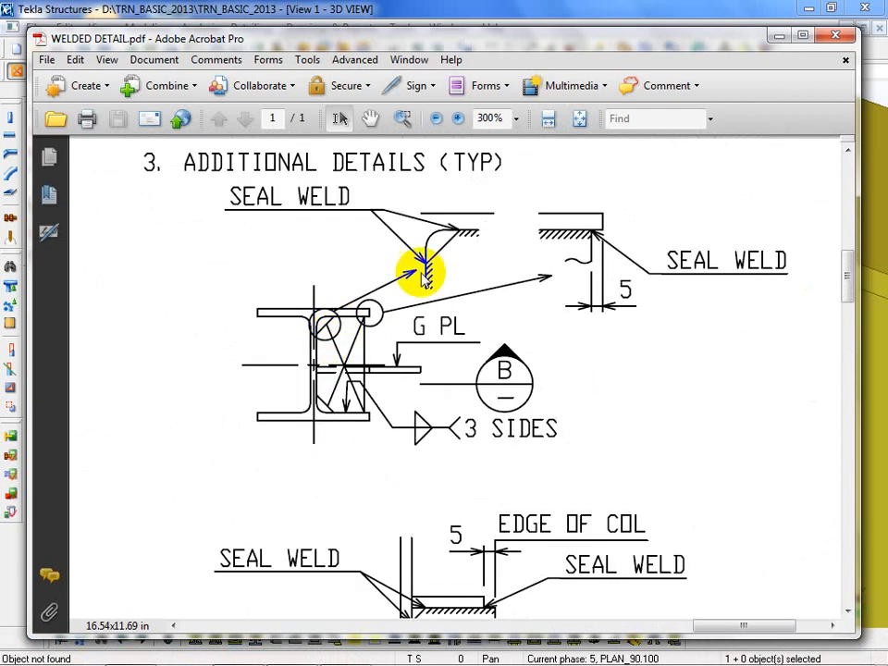
# Examine the seal weld details at the stiffener's scalloped inner corner and its setback from the flange edge.
pyautogui.keyDown('ctrl'); pyautogui.scroll(1, 343, 343); pyautogui.keyUp('ctrl')
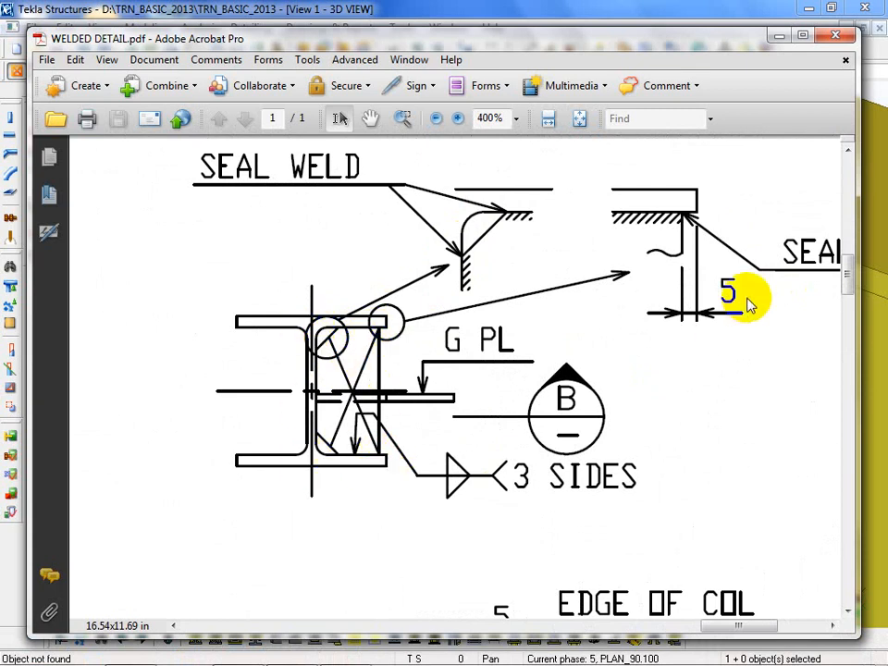
pyautogui.keyDown('ctrl'); pyautogui.scroll(1, 555, 262); pyautogui.keyUp('ctrl')
pyautogui.keyDown('ctrl'); pyautogui.scroll(-1, 556, 262); pyautogui.keyUp('ctrl')
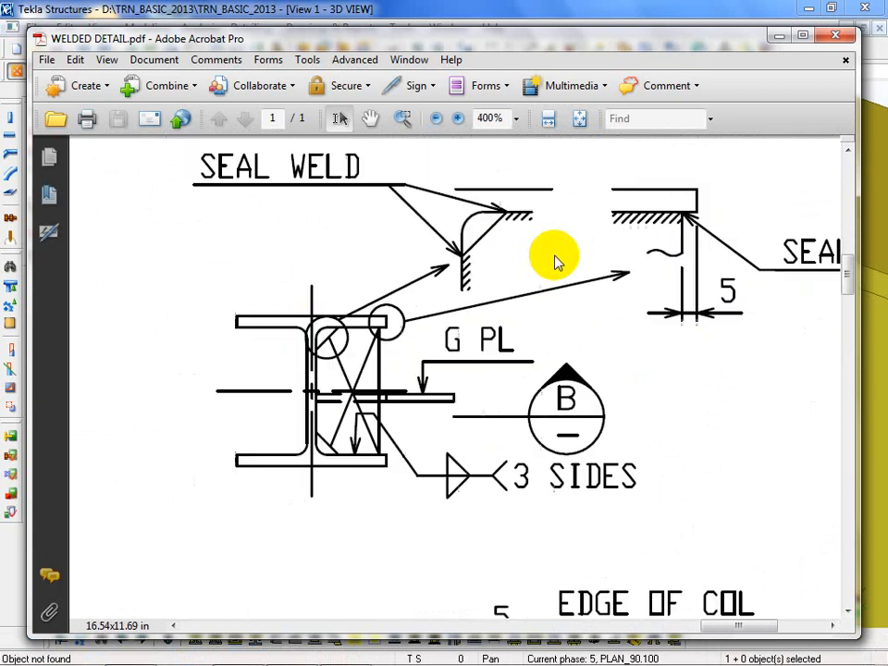
pyautogui.keyDown('ctrl'); pyautogui.scroll(-1, 552, 246); pyautogui.keyUp('ctrl')
pyautogui.keyDown('ctrl'); pyautogui.scroll(1, 561, 212); pyautogui.keyUp('ctrl')
pyautogui.keyDown('ctrl'); pyautogui.scroll(1, 560, 210); pyautogui.keyUp('ctrl')
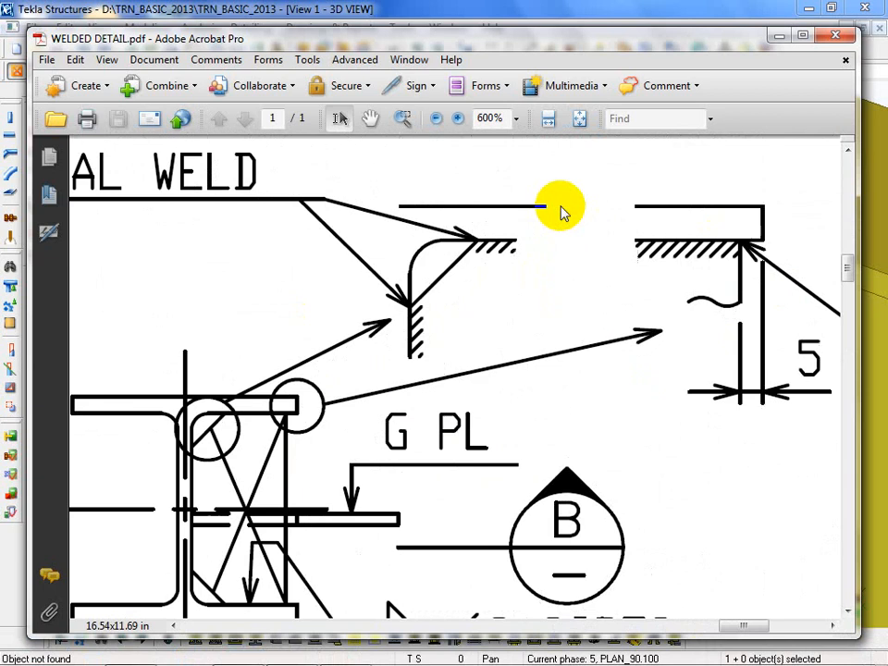
pyautogui.keyDown('ctrl'); pyautogui.scroll(-1, 562, 212); pyautogui.keyUp('ctrl')
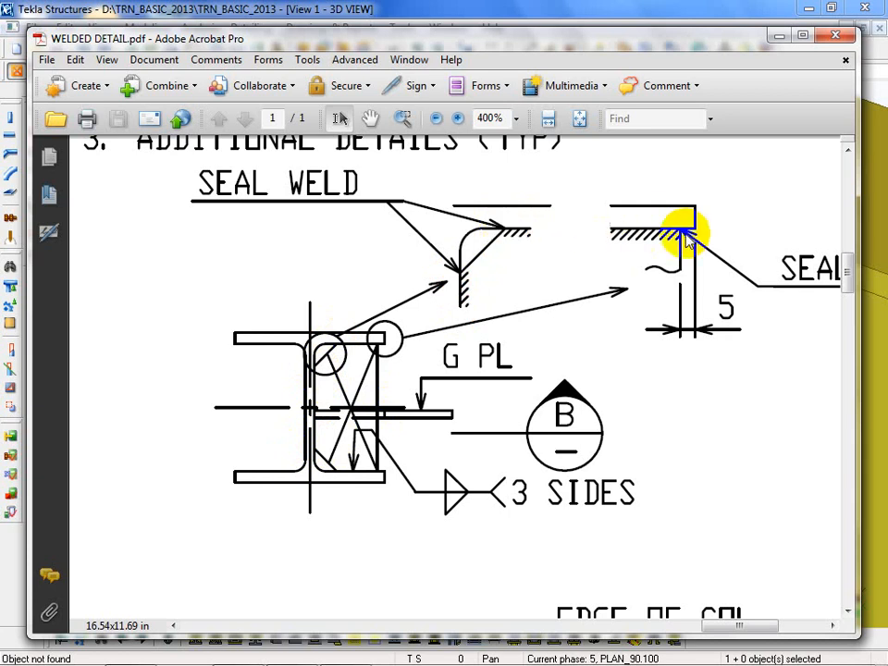
pyautogui.keyDown('ctrl'); pyautogui.scroll(-1, 486, 269); pyautogui.keyUp('ctrl')
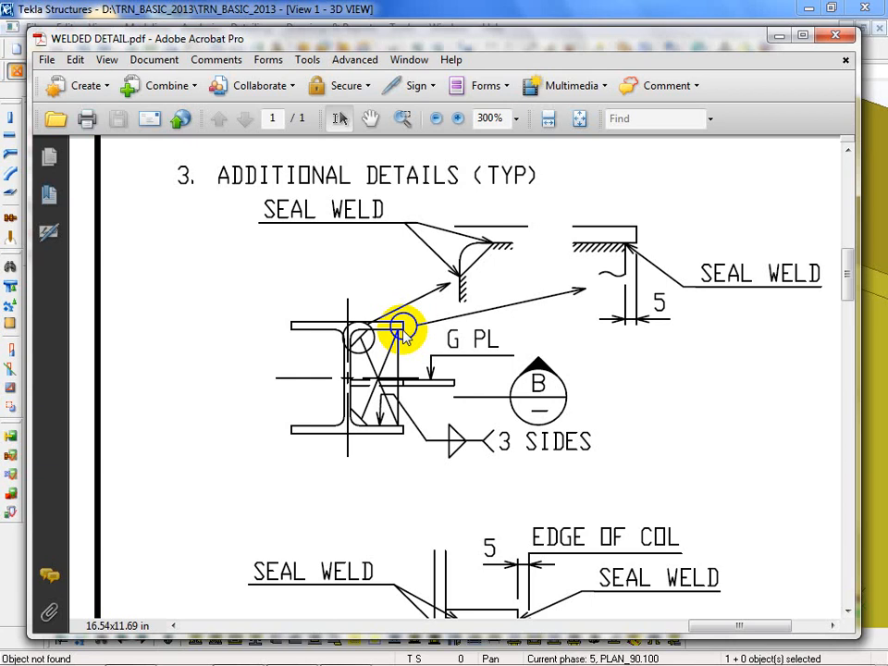
pyautogui.keyDown('ctrl'); pyautogui.scroll(4, 631, 268); pyautogui.keyUp('ctrl')
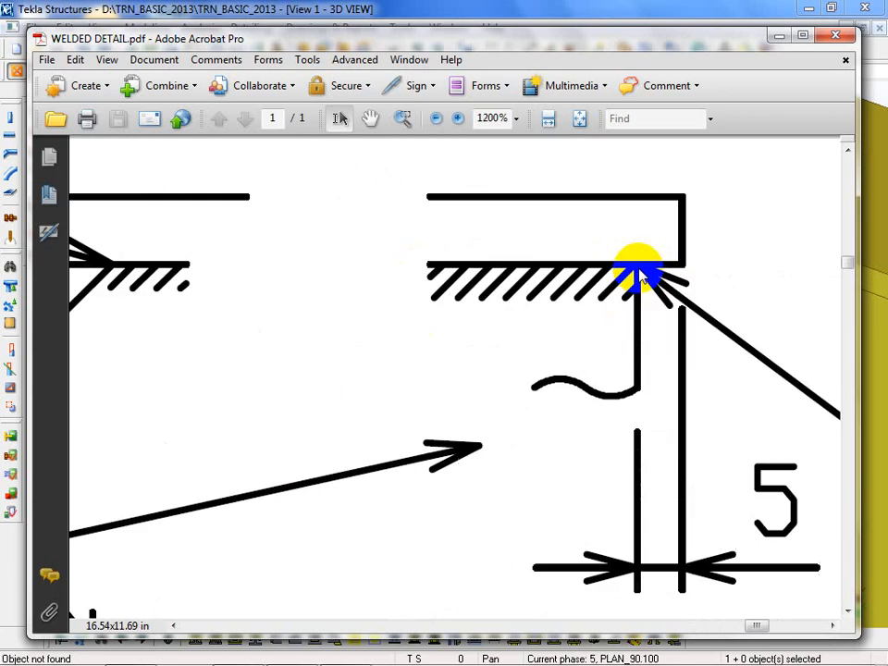
# Compare the seal weld at the stiffener's 5 mm edge setback with the one at its scalloped corner in ADDITIONAL DETAILS (TYP).
pyautogui.keyDown('ctrl'); pyautogui.scroll(-3, 631, 270); pyautogui.keyUp('ctrl')
pyautogui.scroll(-1, 753, 311)
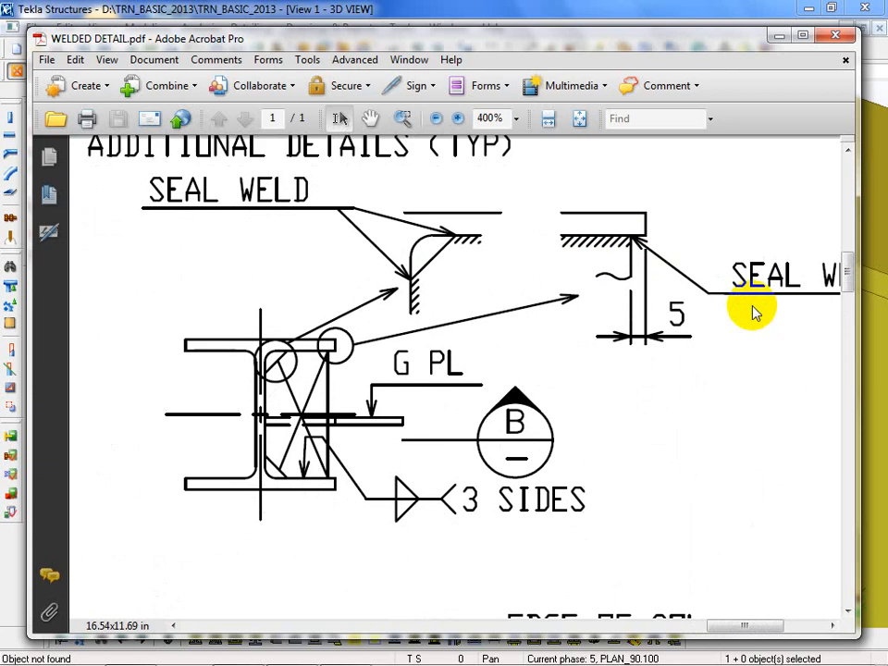
pyautogui.keyDown('ctrl'); pyautogui.scroll(-1, 787, 314); pyautogui.keyUp('ctrl')
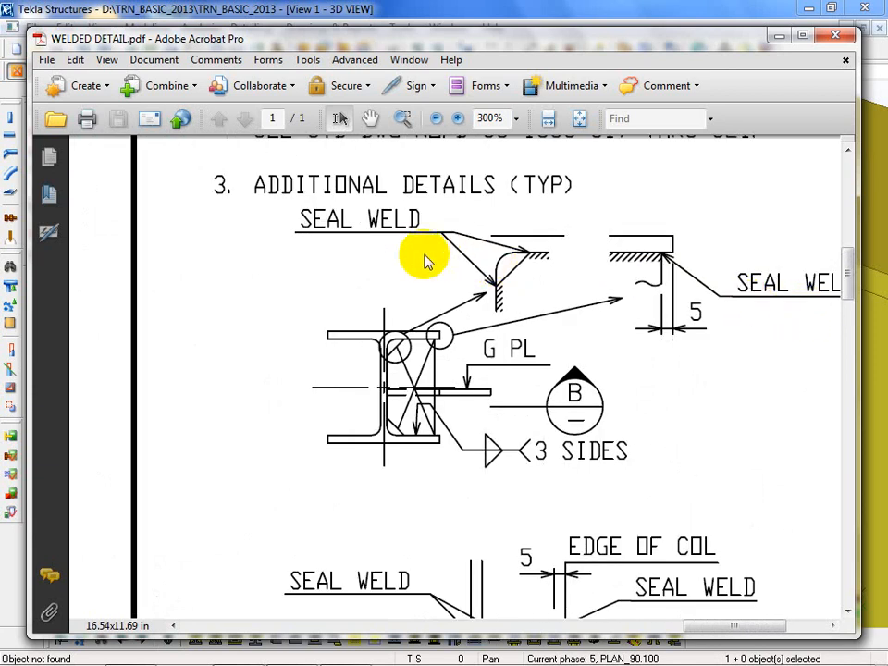
pyautogui.scroll(1, 555, 270)
pyautogui.keyDown('ctrl'); pyautogui.scroll(3, 533, 283); pyautogui.keyUp('ctrl')
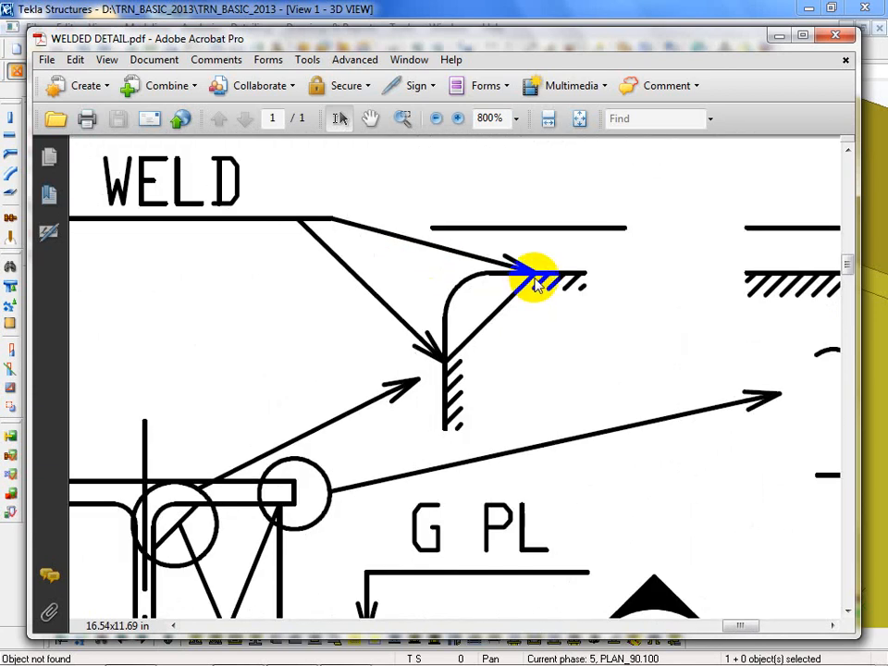
pyautogui.keyDown('ctrl'); pyautogui.scroll(1, 537, 284); pyautogui.keyUp('ctrl')
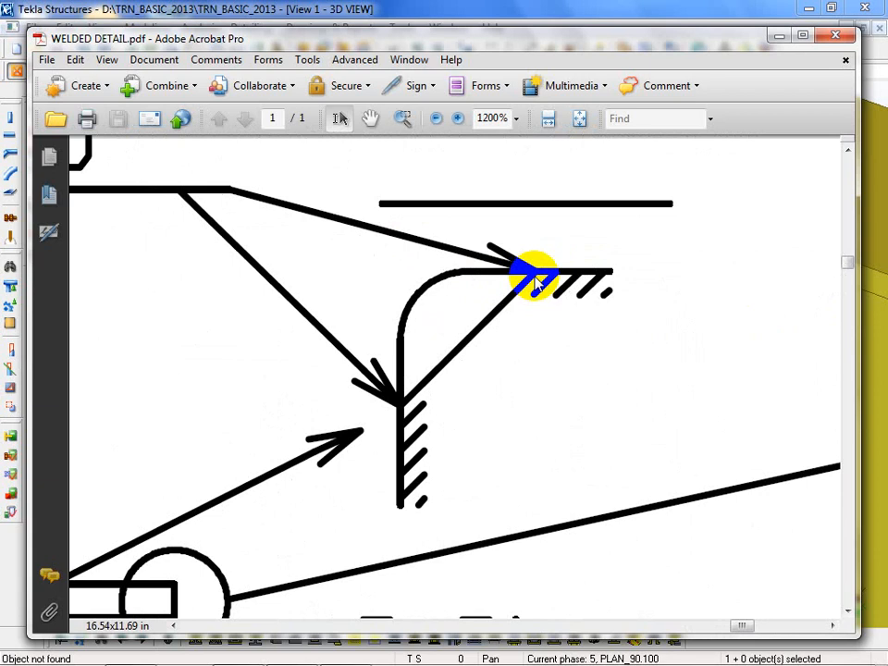
pyautogui.keyDown('ctrl'); pyautogui.scroll(1, 537, 282); pyautogui.keyUp('ctrl')
pyautogui.keyDown('ctrl'); pyautogui.scroll(-5, 537, 282); pyautogui.keyUp('ctrl')
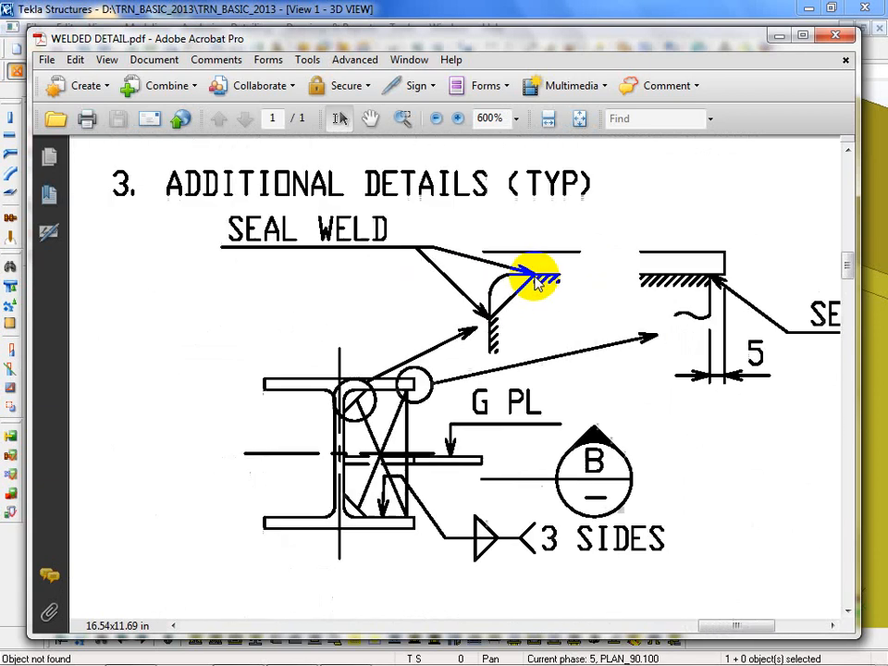
pyautogui.keyDown('ctrl'); pyautogui.scroll(1, 537, 281); pyautogui.keyUp('ctrl')
pyautogui.keyDown('ctrl'); pyautogui.scroll(-1, 386, 294); pyautogui.keyUp('ctrl')
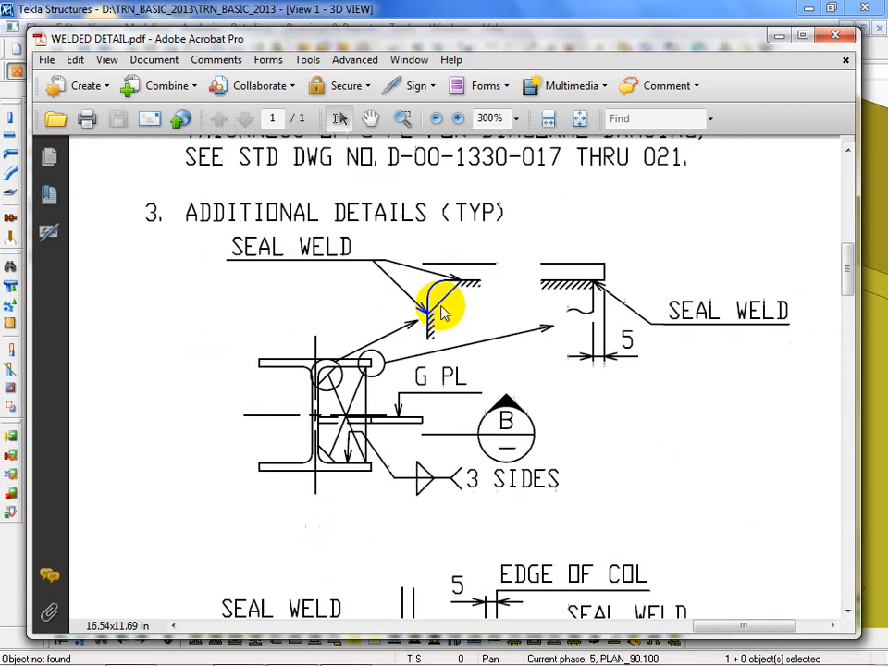
pyautogui.keyDown('ctrl'); pyautogui.scroll(1, 452, 293); pyautogui.keyUp('ctrl')
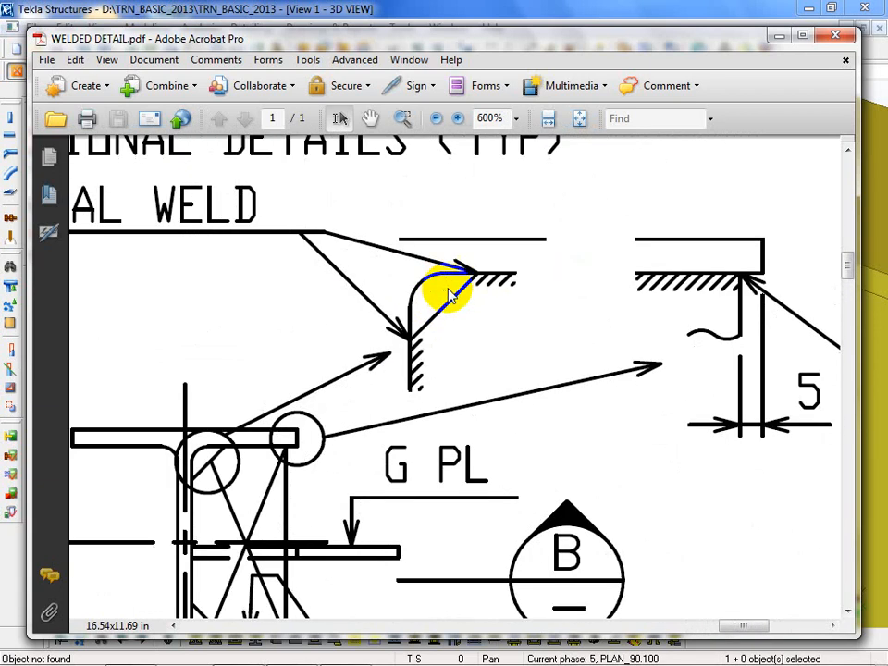
pyautogui.keyDown('ctrl'); pyautogui.scroll(-2, 463, 306); pyautogui.keyUp('ctrl')
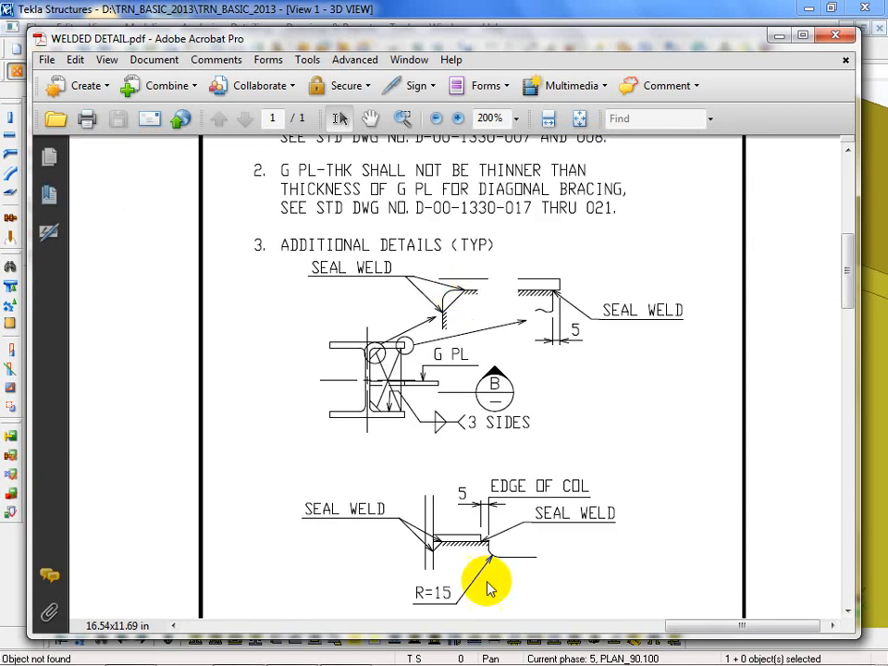
# Examine the gusset plate's R=15 corner and stiffener edge offset in section B, cross-checking them against the stiffened column section above.
pyautogui.keyDown('ctrl'); pyautogui.scroll(2, 453, 581); pyautogui.keyUp('ctrl')
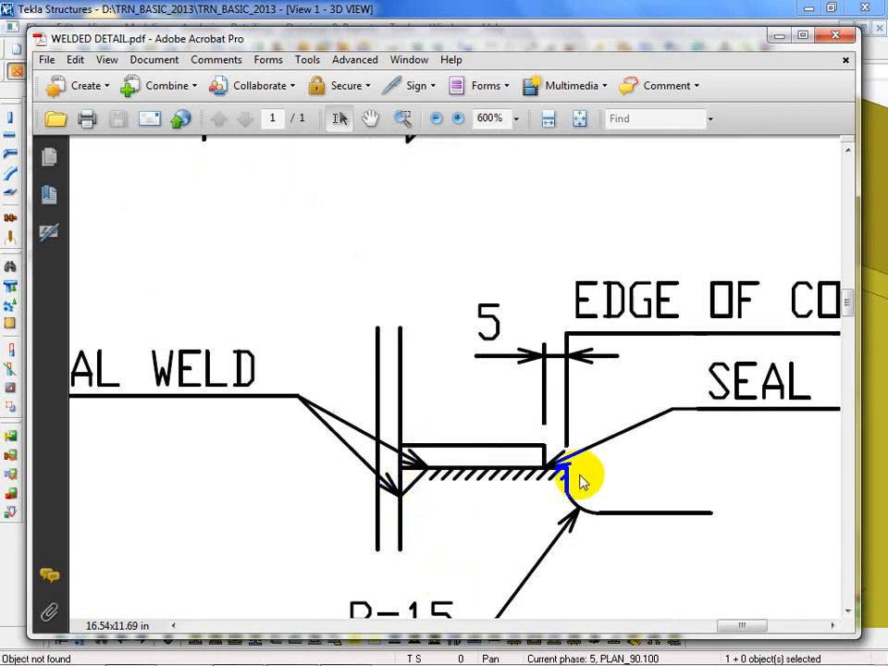
pyautogui.keyDown('ctrl'); pyautogui.scroll(-1, 509, 348); pyautogui.keyUp('ctrl')
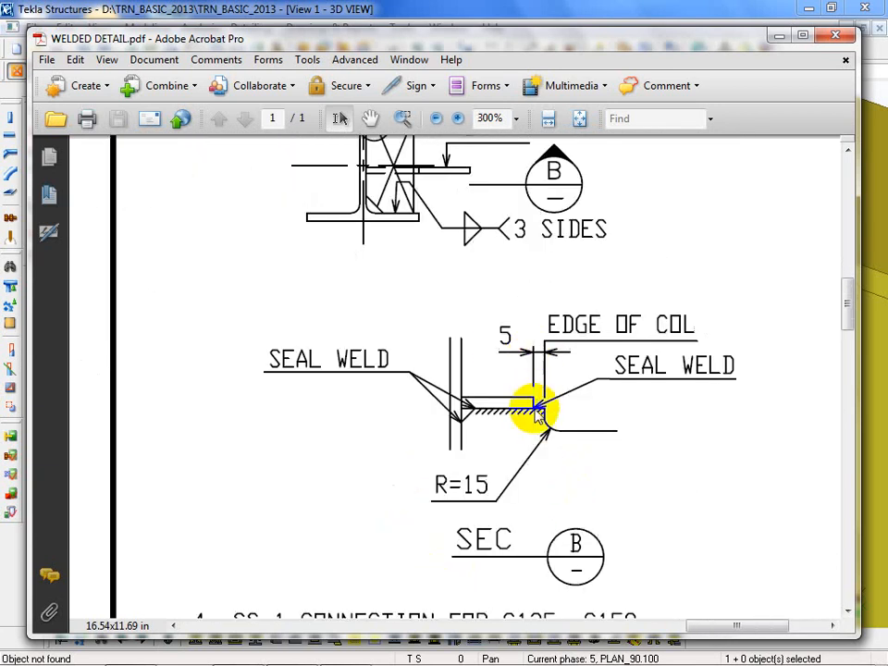
pyautogui.keyDown('ctrl'); pyautogui.scroll(-1, 537, 410); pyautogui.keyUp('ctrl')
pyautogui.keyDown('ctrl'); pyautogui.scroll(-1, 531, 349); pyautogui.keyUp('ctrl')
pyautogui.keyDown('ctrl'); pyautogui.scroll(3, 509, 269); pyautogui.keyUp('ctrl')
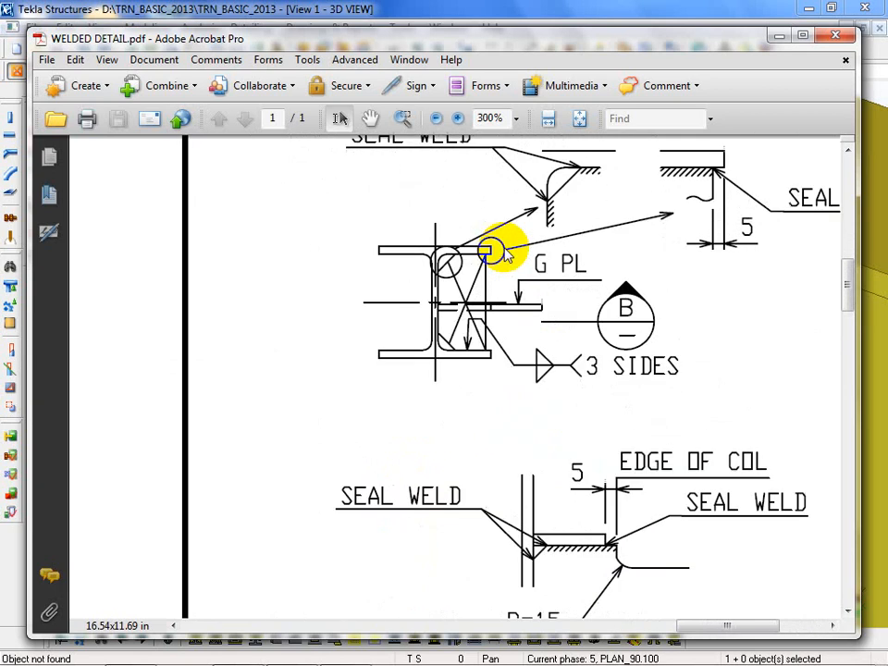
pyautogui.keyDown('ctrl'); pyautogui.scroll(2, 488, 335); pyautogui.keyUp('ctrl')
pyautogui.keyDown('ctrl'); pyautogui.scroll(-1, 488, 335); pyautogui.keyUp('ctrl')
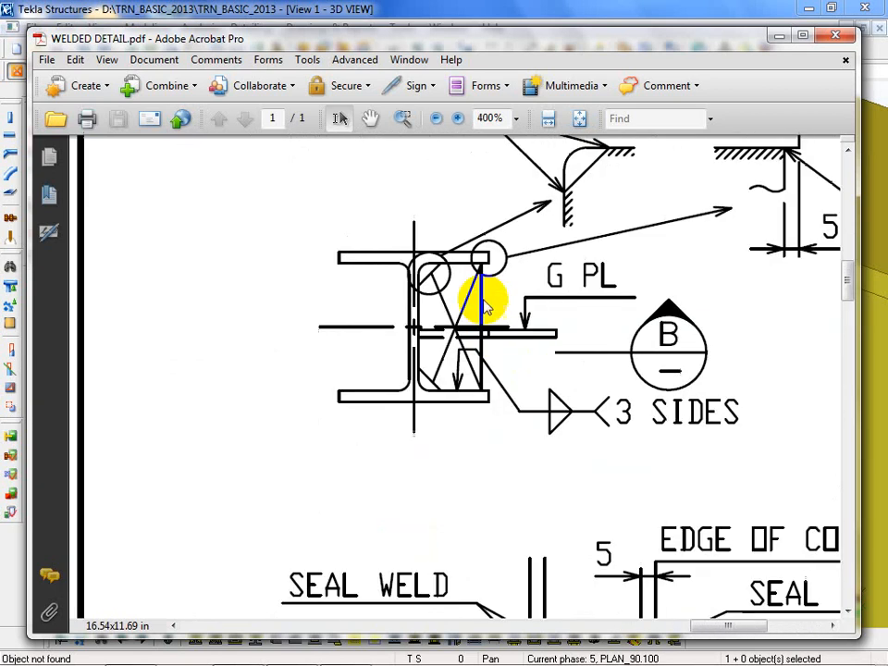
pyautogui.keyDown('ctrl'); pyautogui.scroll(-1, 569, 505); pyautogui.keyUp('ctrl')
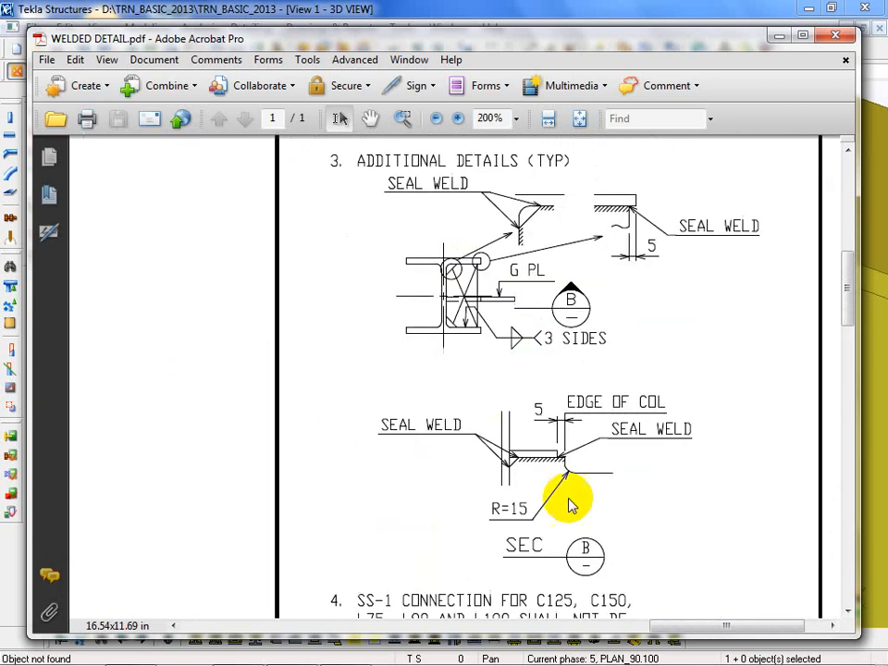
pyautogui.keyDown('ctrl'); pyautogui.scroll(3, 569, 470); pyautogui.keyUp('ctrl')
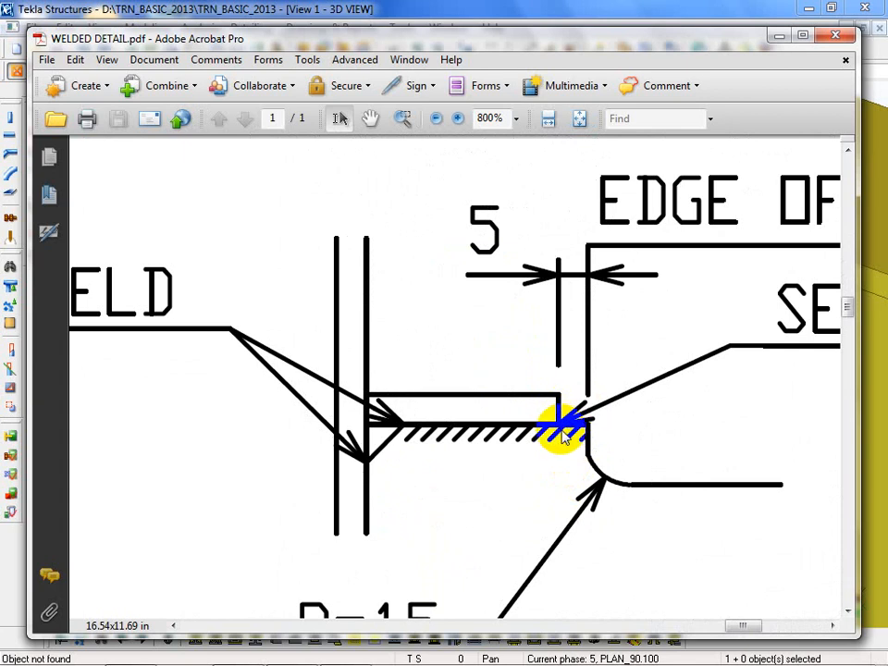
# Survey the sheet's connection details, from the notes column to the MIDDLE OF COLUMN and SS CONNECTION WITH EM drawings.
pyautogui.keyDown('ctrl'); pyautogui.scroll(-2, 569, 421); pyautogui.keyUp('ctrl')
pyautogui.keyDown('ctrl'); pyautogui.scroll(-1, 749, 417); pyautogui.keyUp('ctrl')
pyautogui.keyDown('ctrl'); pyautogui.scroll(-3, 661, 406); pyautogui.keyUp('ctrl')
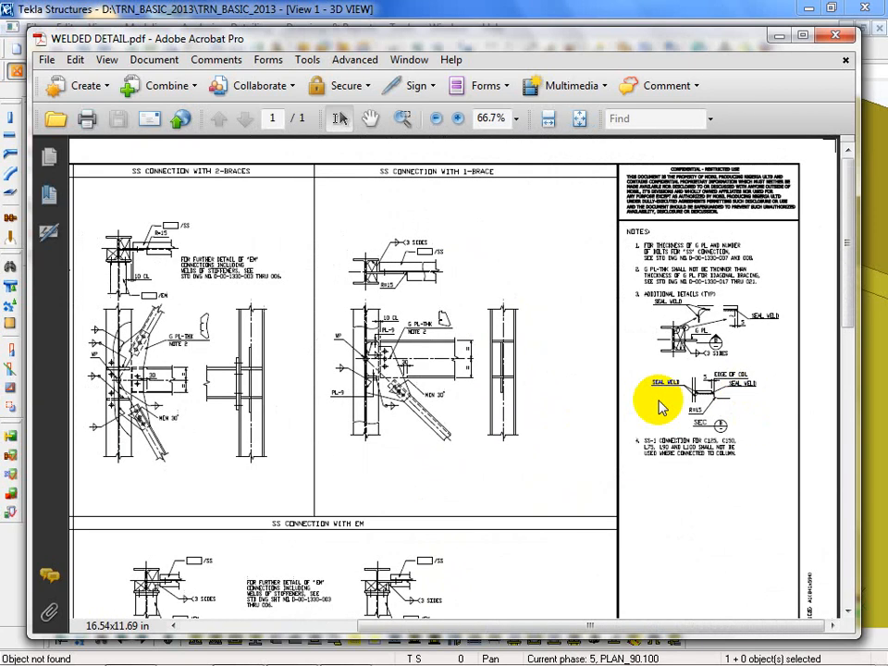
pyautogui.keyDown('ctrl'); pyautogui.scroll(3, 411, 526); pyautogui.keyUp('ctrl')
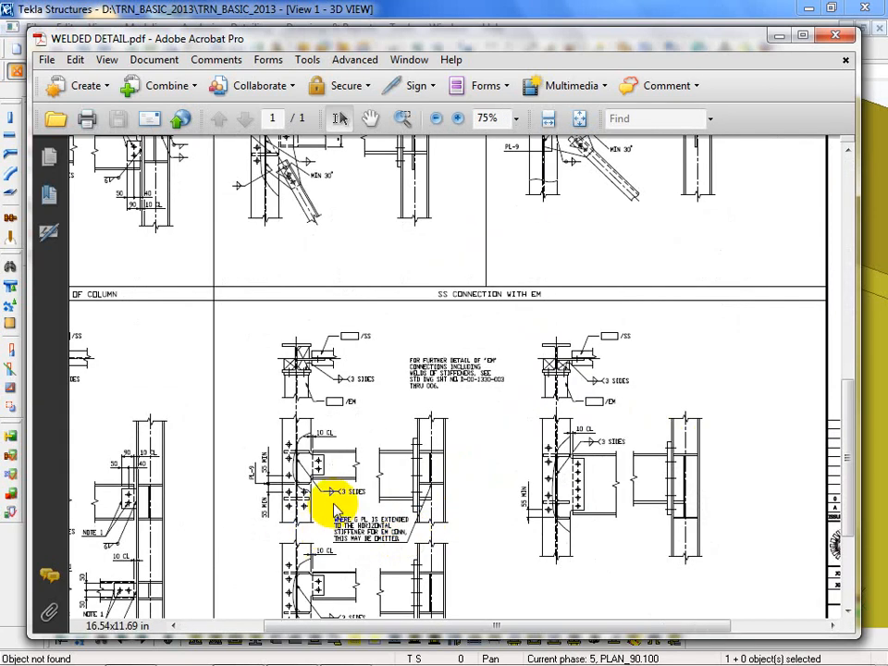
pyautogui.keyDown('ctrl'); pyautogui.scroll(-1, 188, 536); pyautogui.keyUp('ctrl')
pyautogui.keyDown('ctrl'); pyautogui.scroll(2, 209, 559); pyautogui.keyUp('ctrl')
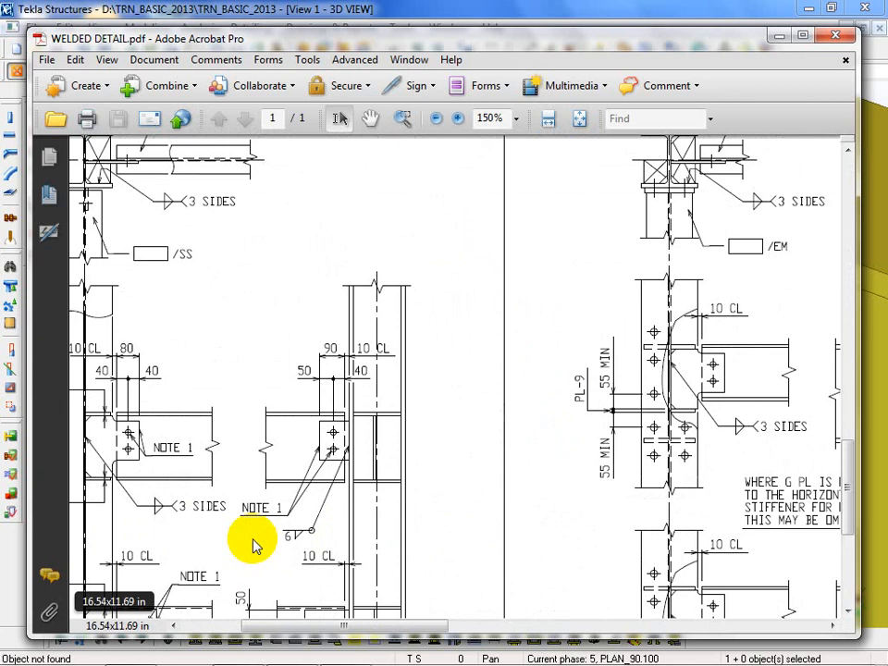
pyautogui.keyDown('ctrl'); pyautogui.scroll(-1, 255, 546); pyautogui.keyUp('ctrl')
pyautogui.keyDown('ctrl'); pyautogui.scroll(1, 588, 288); pyautogui.keyUp('ctrl')
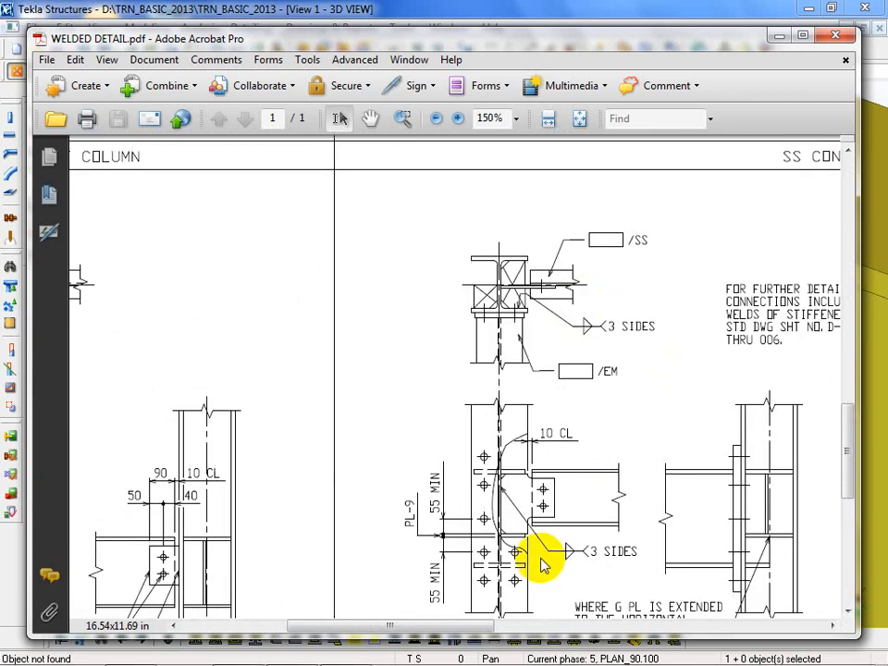
# Examine the PL-9 stiffener's edge offset and three-sided weld in the first SS CONNECTION WITH EM elevation.
pyautogui.keyDown('ctrl'); pyautogui.scroll(3, 544, 565); pyautogui.keyUp('ctrl')
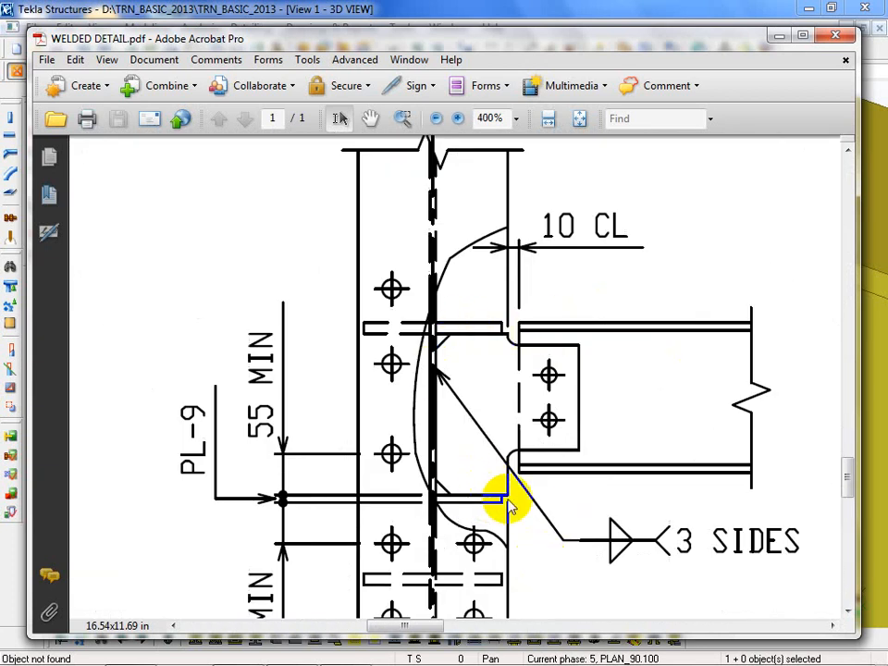
pyautogui.keyDown('ctrl'); pyautogui.scroll(-2, 483, 511); pyautogui.keyUp('ctrl')
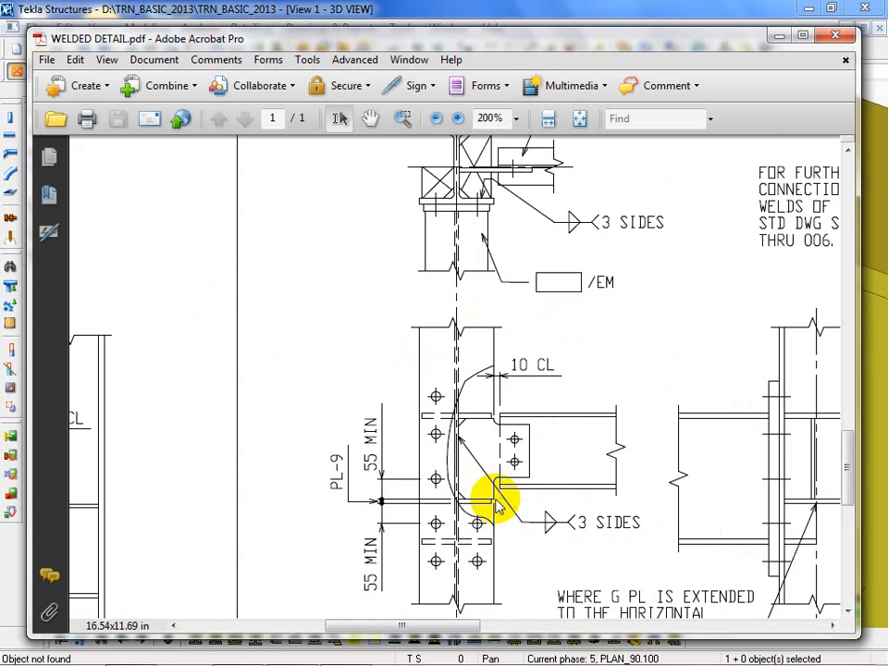
pyautogui.keyDown('ctrl'); pyautogui.scroll(-2, 496, 508); pyautogui.keyUp('ctrl')
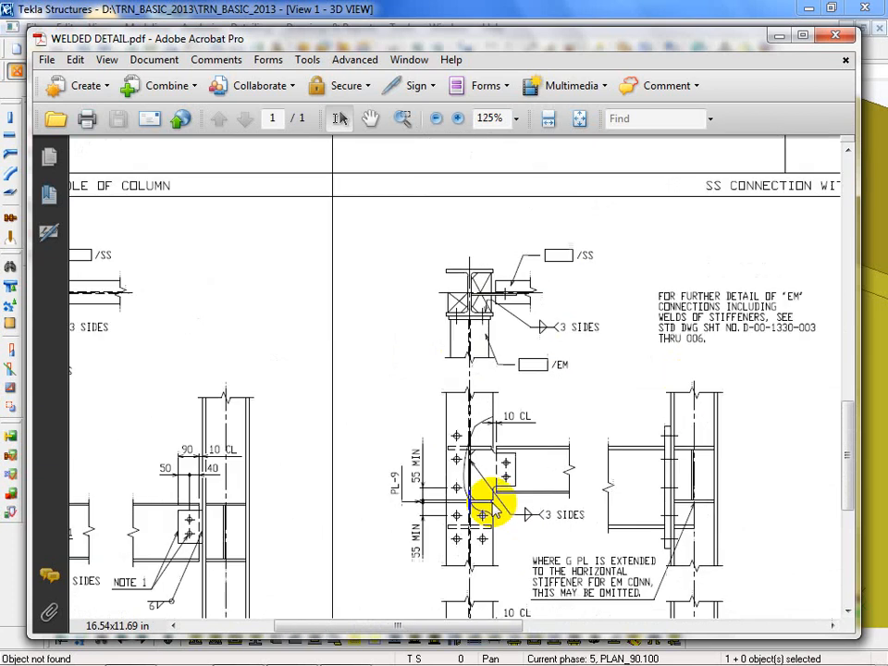
pyautogui.keyDown('ctrl'); pyautogui.scroll(-2, 496, 508); pyautogui.keyUp('ctrl')
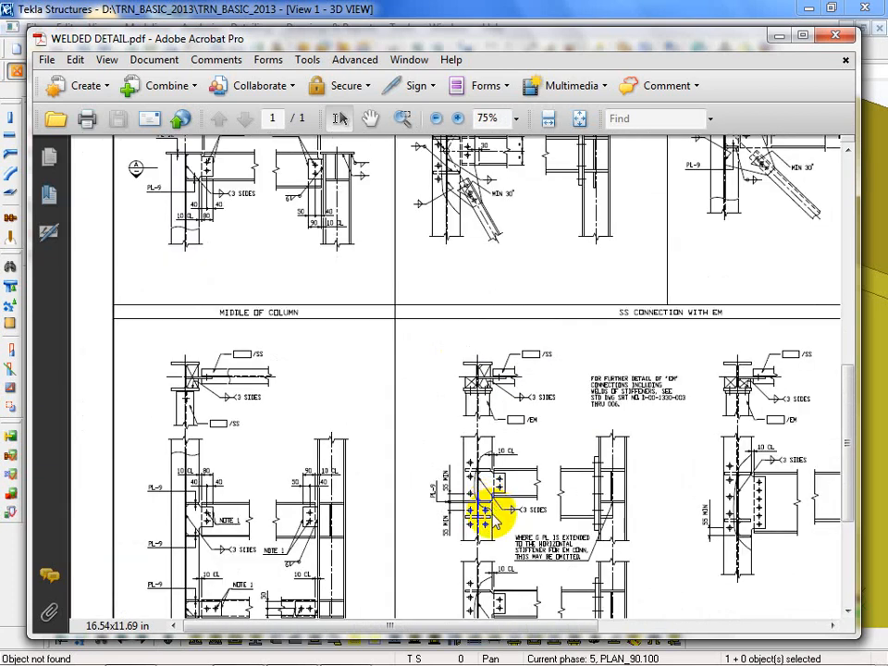
pyautogui.keyDown('ctrl'); pyautogui.scroll(5, 491, 518); pyautogui.keyUp('ctrl')
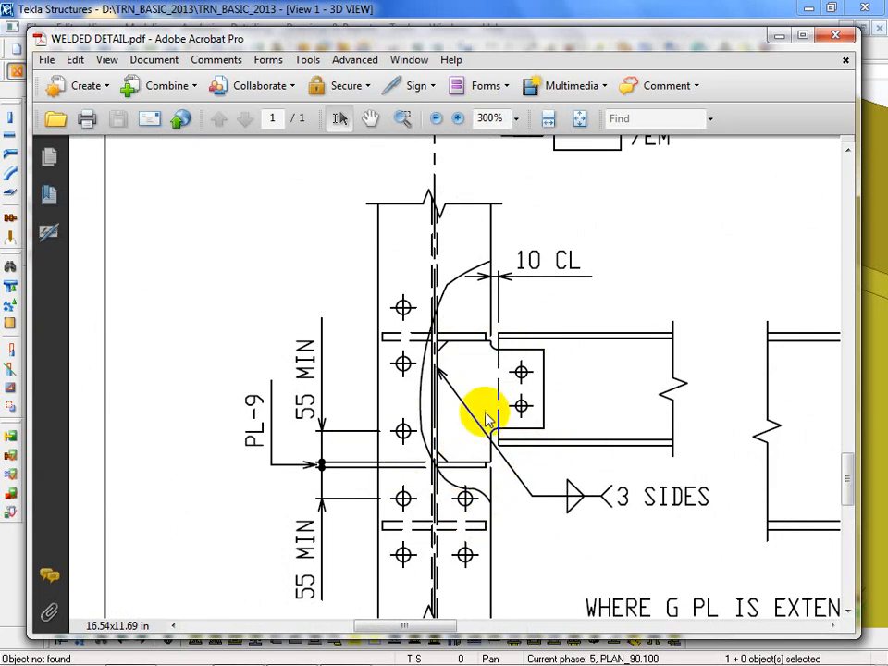
pyautogui.keyDown('ctrl'); pyautogui.scroll(-3, 474, 412); pyautogui.keyUp('ctrl')
pyautogui.keyDown('ctrl'); pyautogui.scroll(-3, 474, 413); pyautogui.keyUp('ctrl')
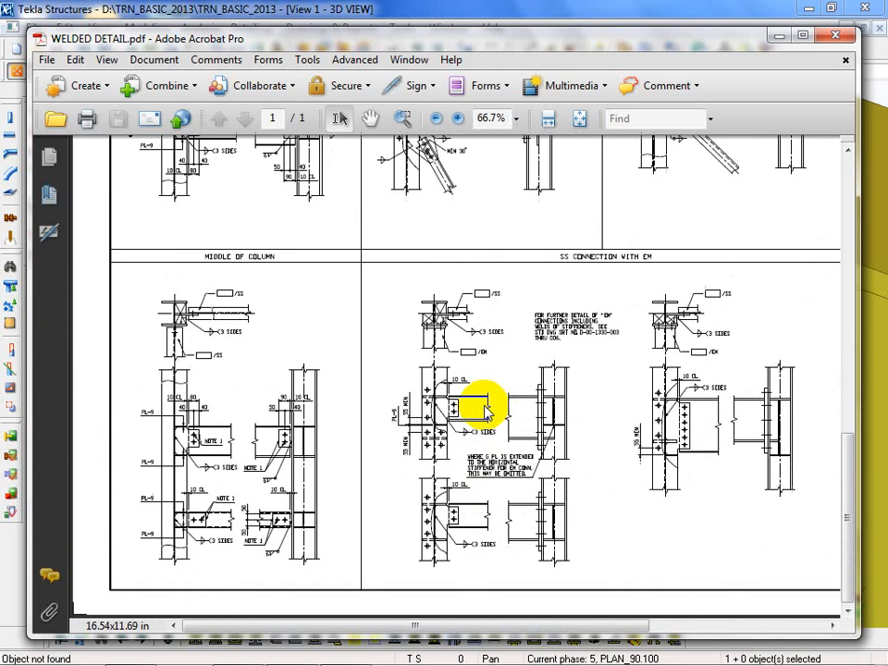
# Close the WELDED DETAIL PDF and return to the Tekla Structures 3D model with the whole steel frame in view.
pyautogui.hotkey('ctrl', '0')
pyautogui.click(837, 37)
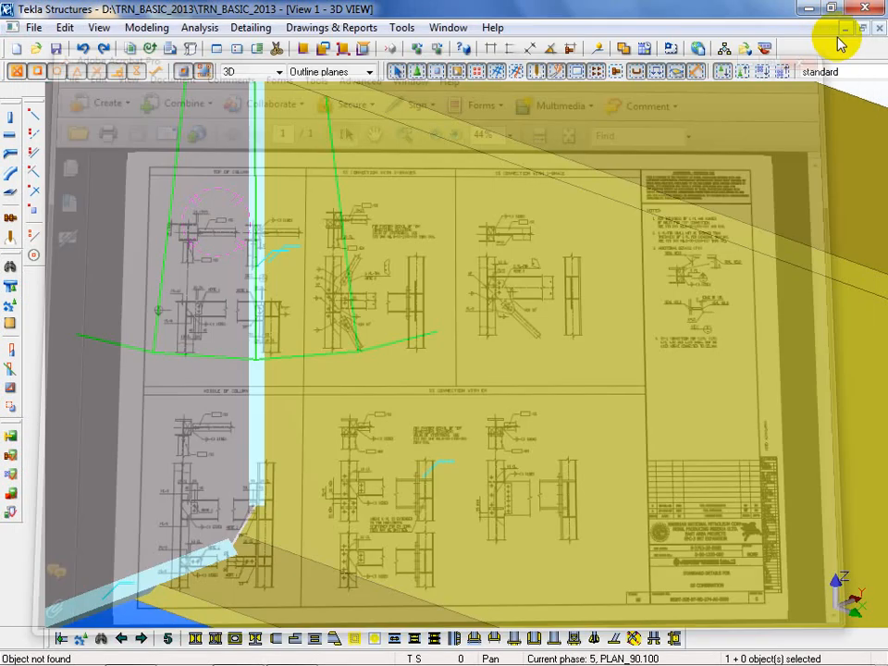
pyautogui.scroll(-5, 342, 367)
pyautogui.scroll(-5, 342, 360)
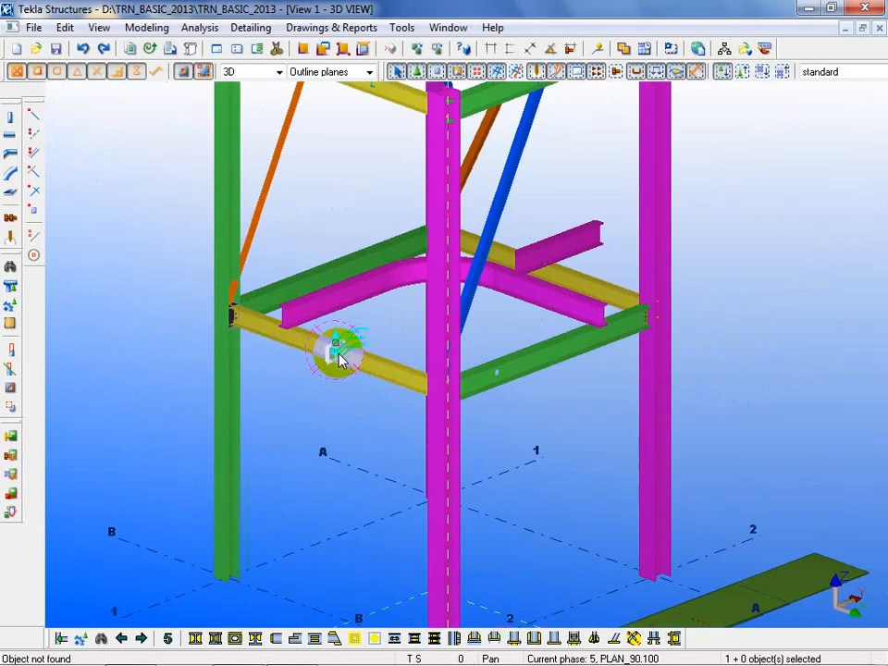
pyautogui.click(181, 393)
pyautogui.keyDown('ctrl'); pyautogui.moveTo(221, 407); pyautogui.dragTo(196, 342, button='middle'); pyautogui.keyUp('ctrl')
pyautogui.moveTo(92, 655)
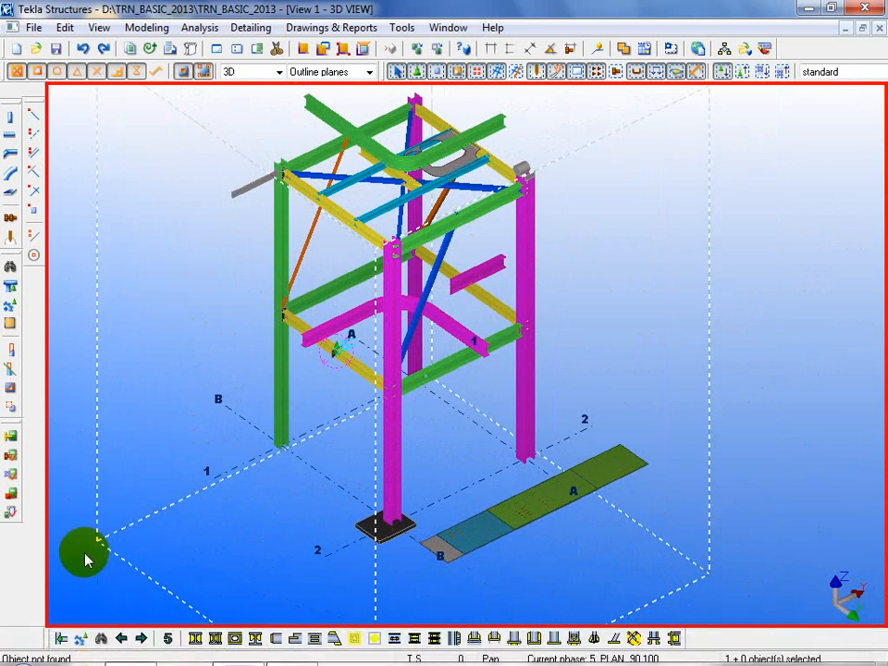
# Search the component catalog for LADDER, open the Ladder (S35) component's settings, and close the catalog.
pyautogui.click(102, 639)
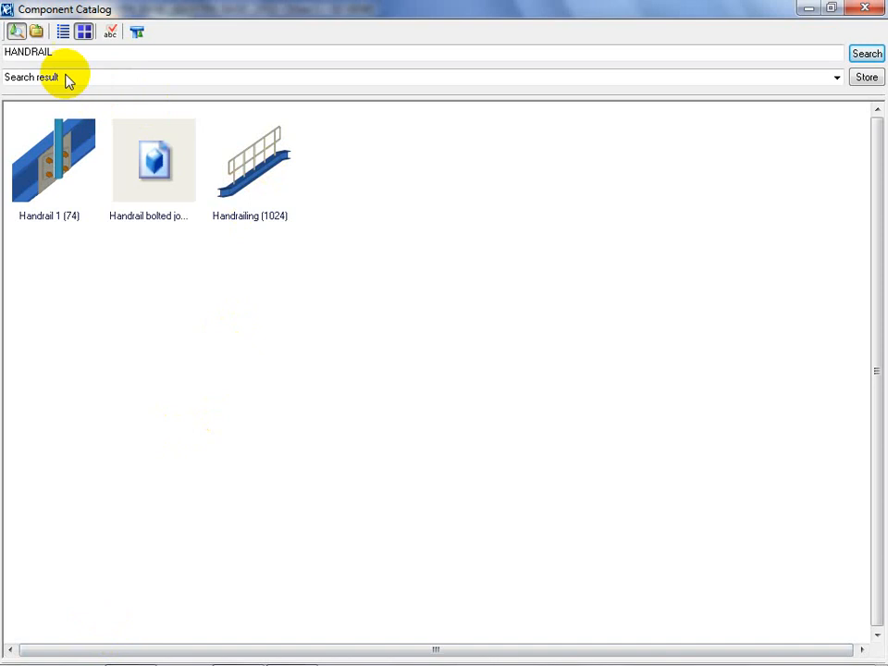
pyautogui.moveTo(62, 54); pyautogui.dragTo(3, 57)
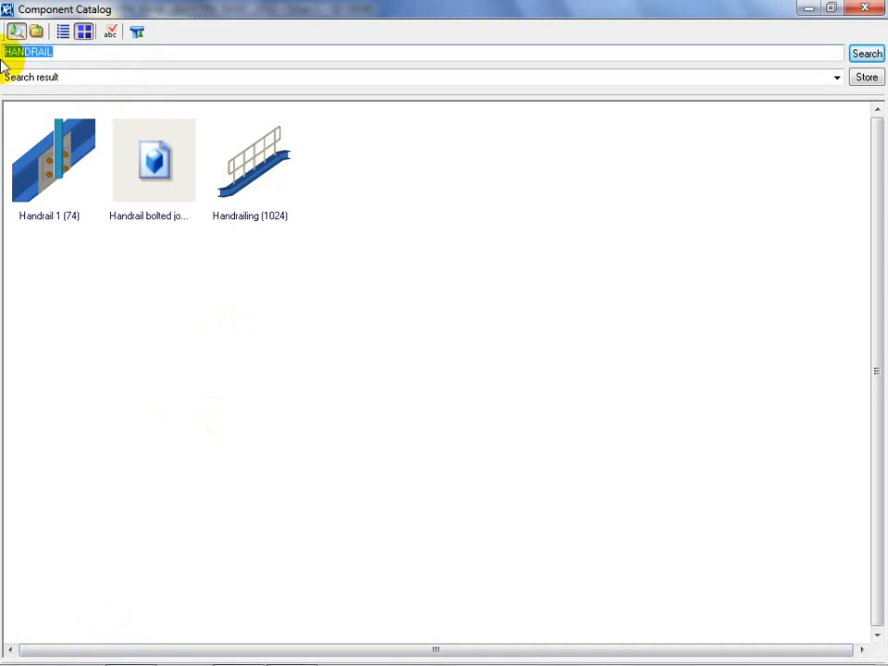
pyautogui.press('Return')
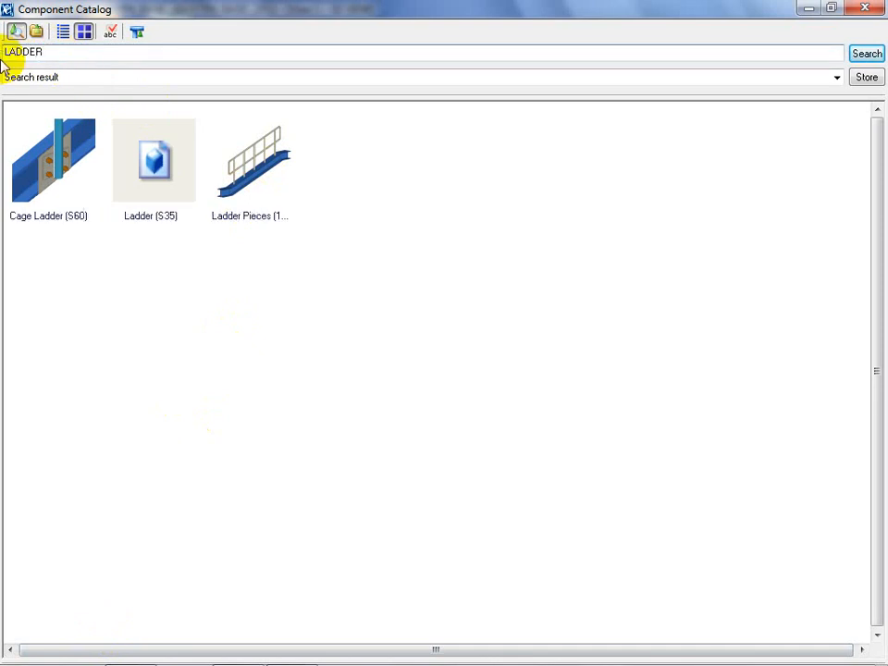
pyautogui.doubleClick(162, 180)
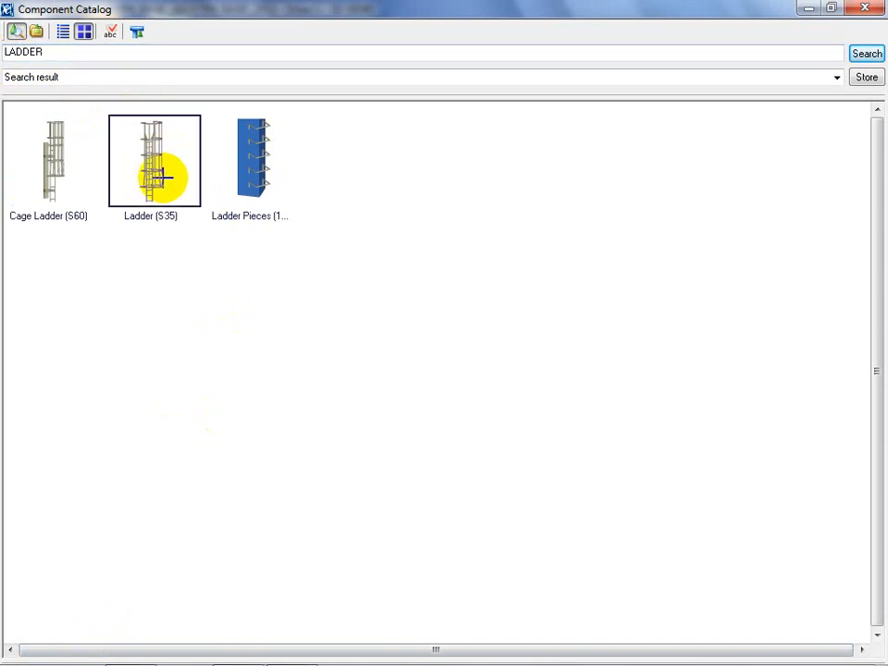
pyautogui.click(870, 12)
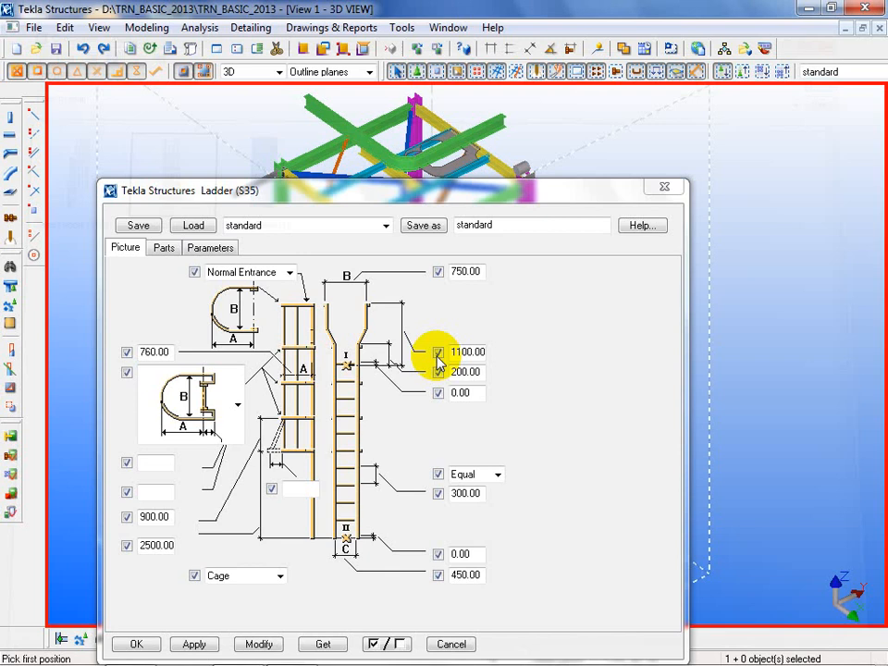
# Load the standard settings for the Ladder (S35) component and review its geometry, parts and positioning parameters.
pyautogui.click(283, 227)
pyautogui.click(243, 242)
pyautogui.click(194, 226)
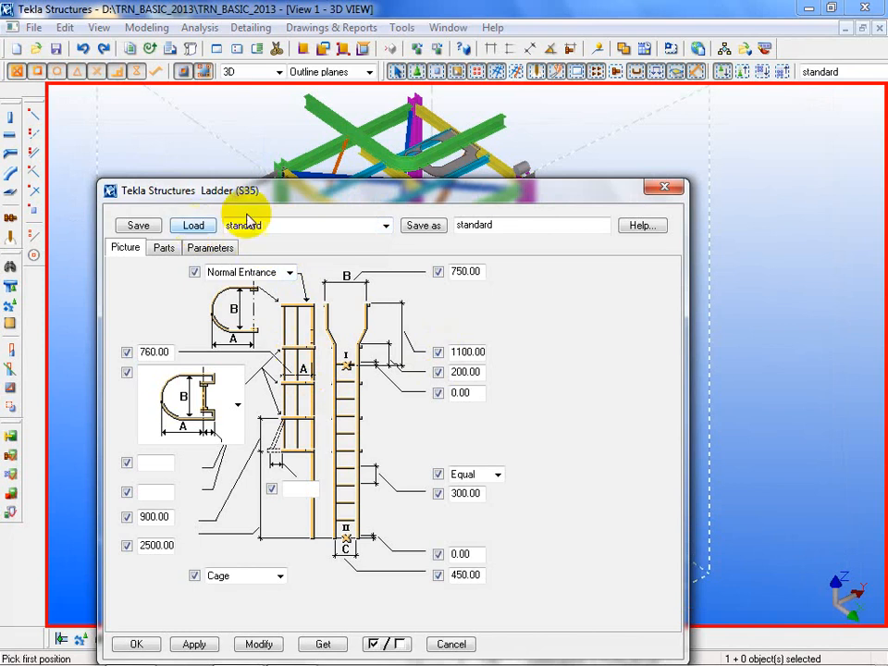
pyautogui.moveTo(256, 199); pyautogui.dragTo(420, 134)
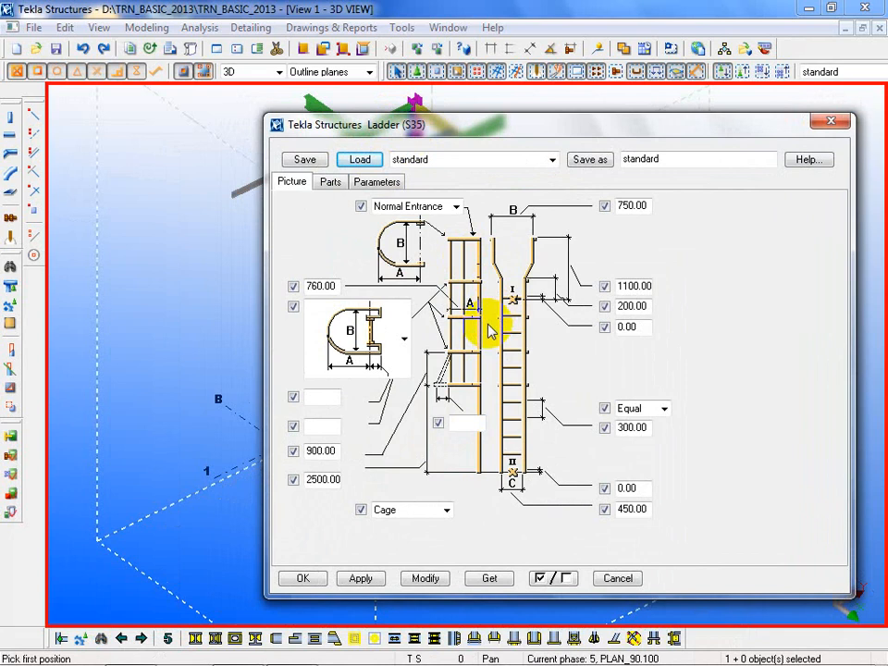
pyautogui.click(333, 185)
pyautogui.click(379, 184)
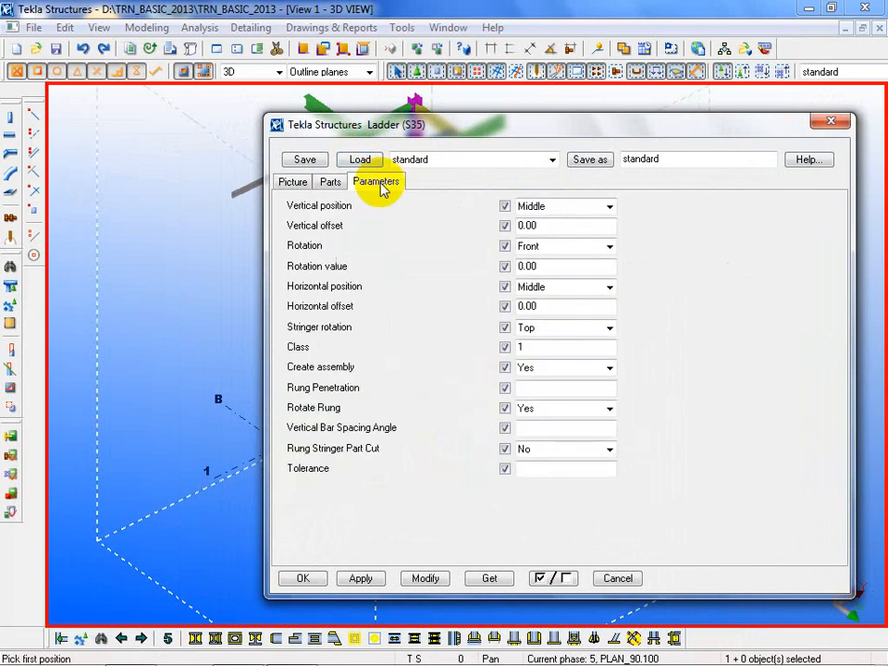
# Confirm the standard Ladder (S35) settings and place the ladder on the green column at grid B-1, picking its base first and its top second.
pyautogui.click(294, 186)
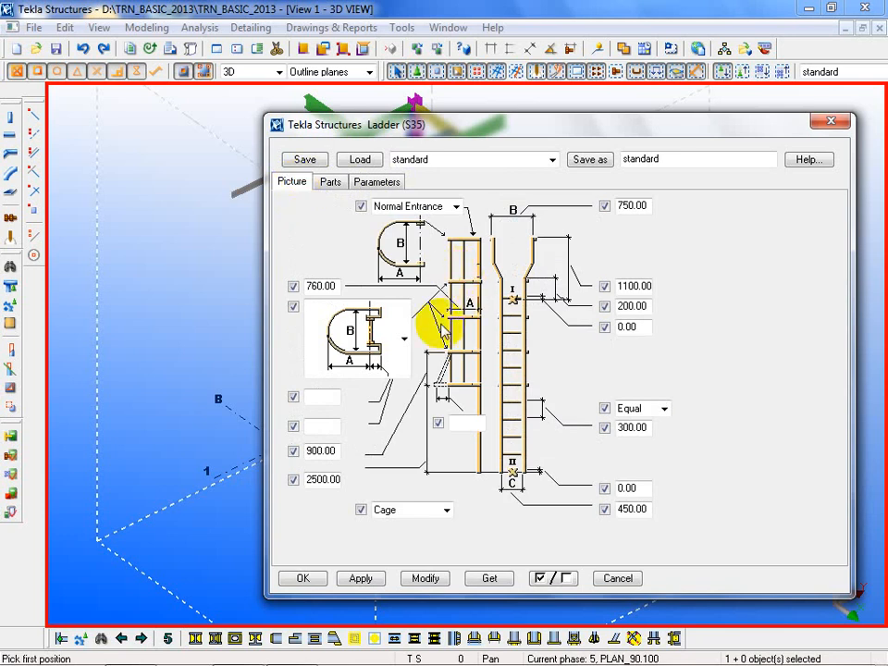
pyautogui.click(330, 182)
pyautogui.click(298, 184)
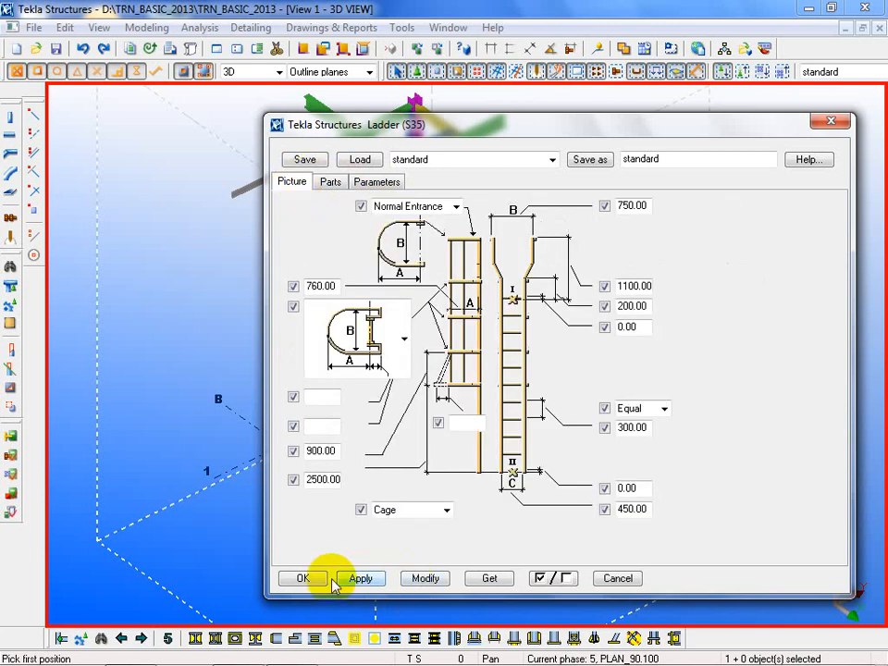
pyautogui.click(303, 578)
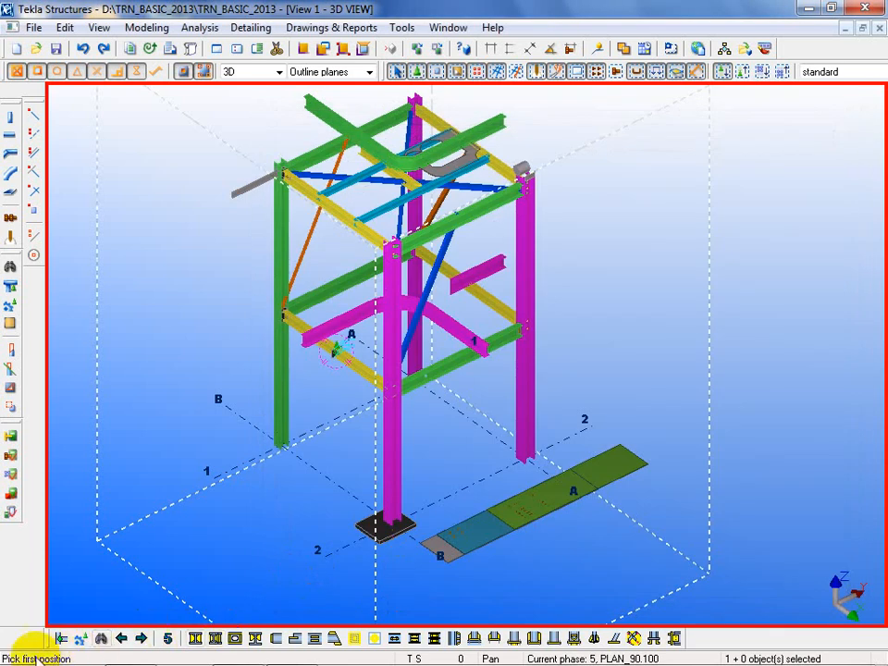
pyautogui.moveTo(306, 458); pyautogui.dragTo(352, 496, button='middle')
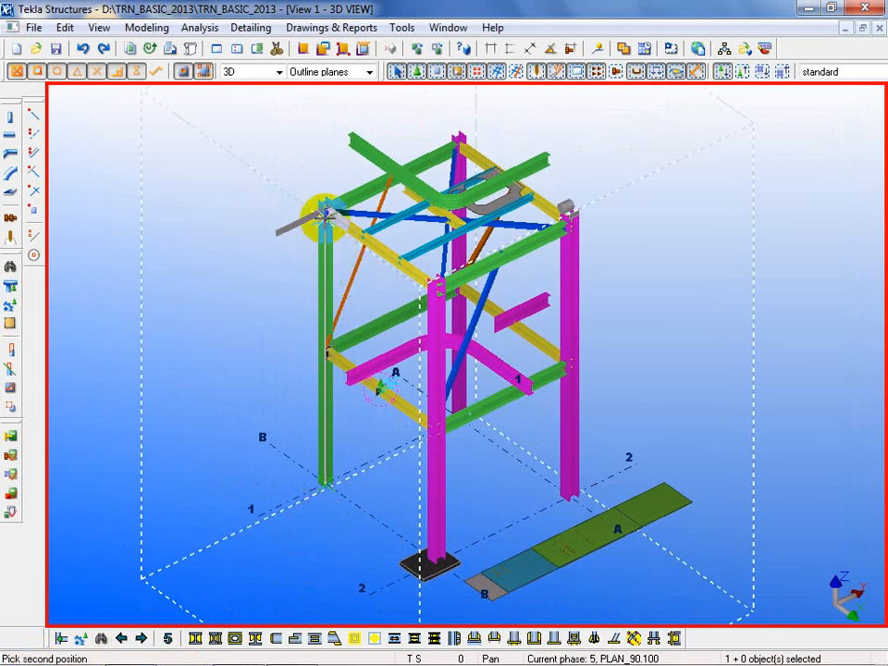
pyautogui.scroll(5, 326, 204)
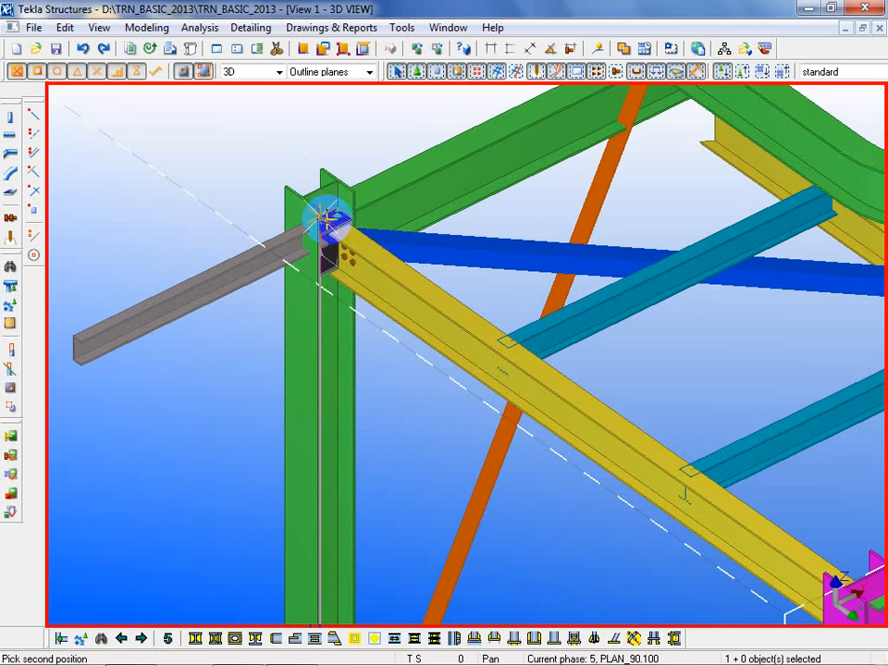
pyautogui.click(117, 71)
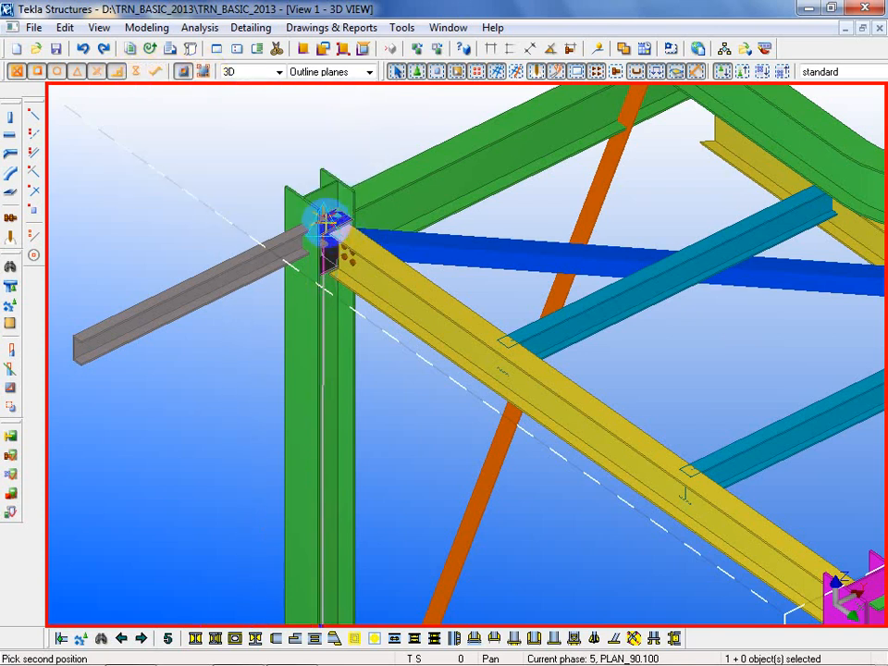
pyautogui.click(319, 212)
pyautogui.rightClick(160, 185)
pyautogui.click(175, 192)
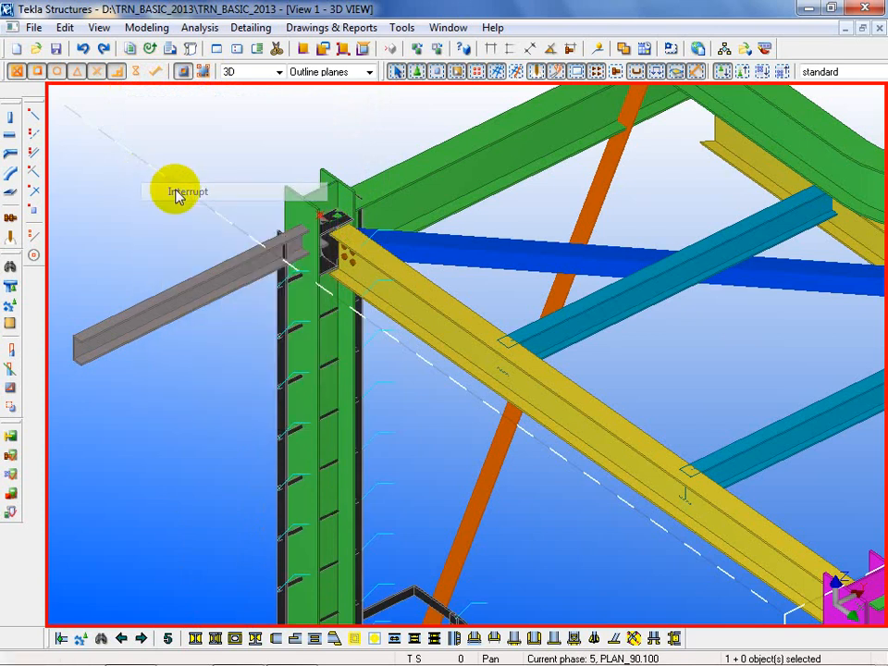
# Delete the inverted ladder from the green column at grid B-1.
pyautogui.scroll(-3, 175, 194)
pyautogui.scroll(-3, 222, 356)
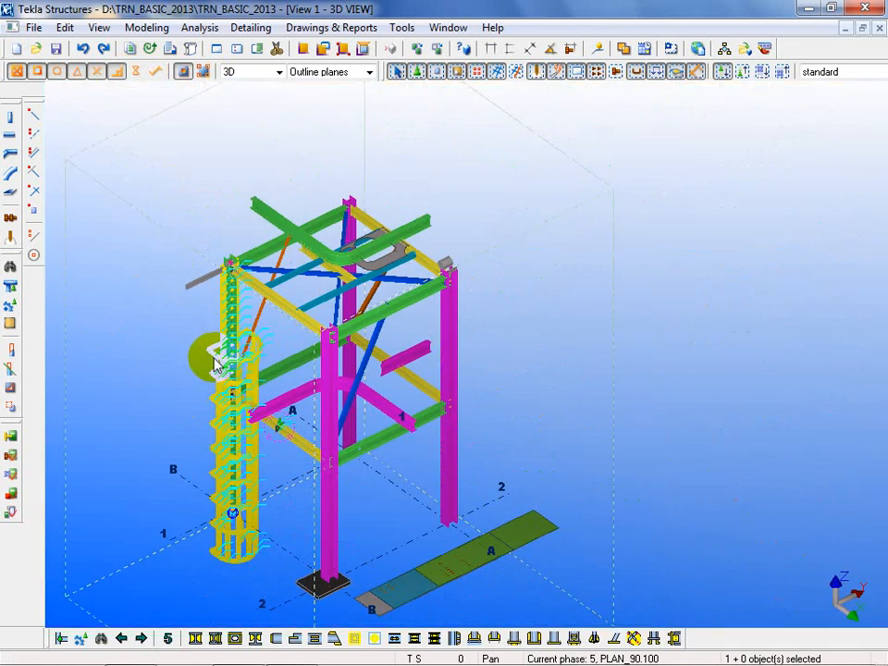
pyautogui.press('Delete')
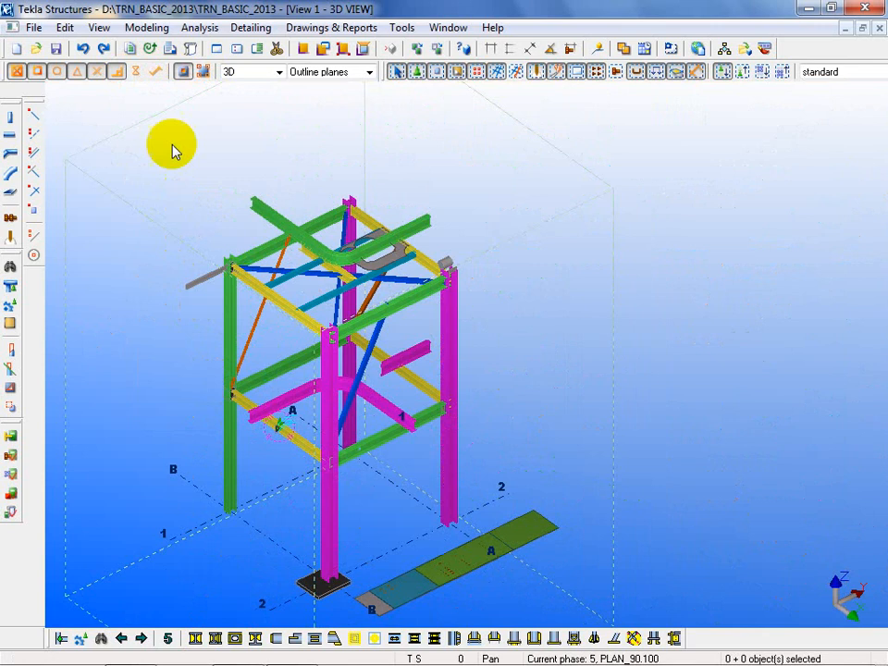
pyautogui.click(61, 638)
pyautogui.scroll(5, 206, 291)
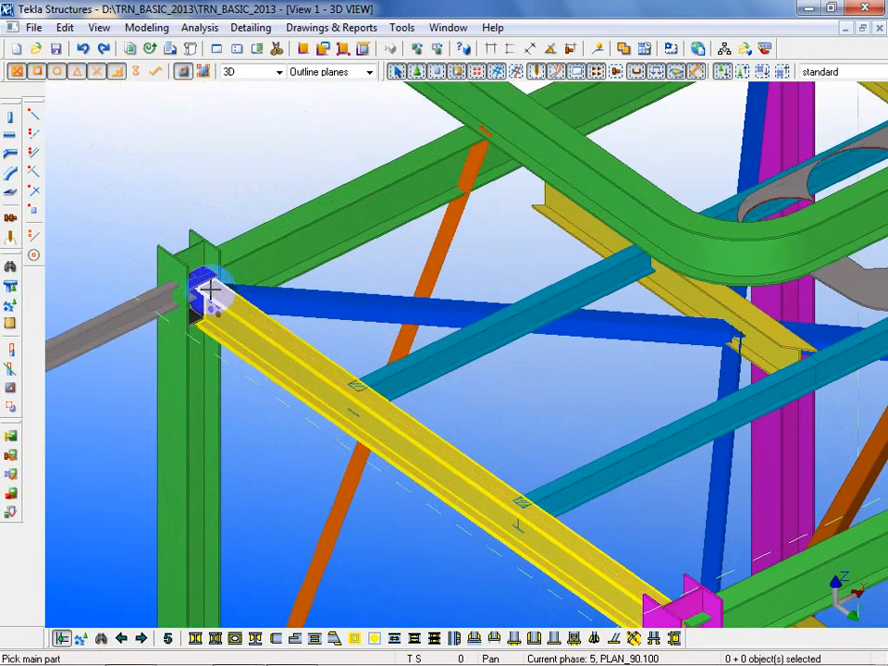
pyautogui.rightClick(193, 178)
pyautogui.click(198, 189)
# Reopen the Ladder (S35) component from the component catalog and close the catalog.
pyautogui.click(102, 640)
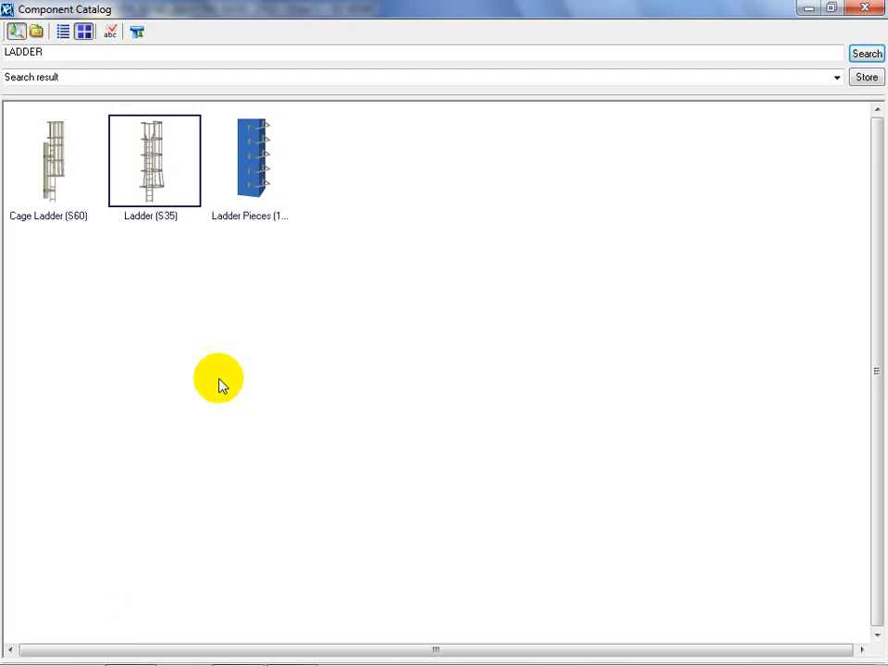
pyautogui.doubleClick(169, 160)
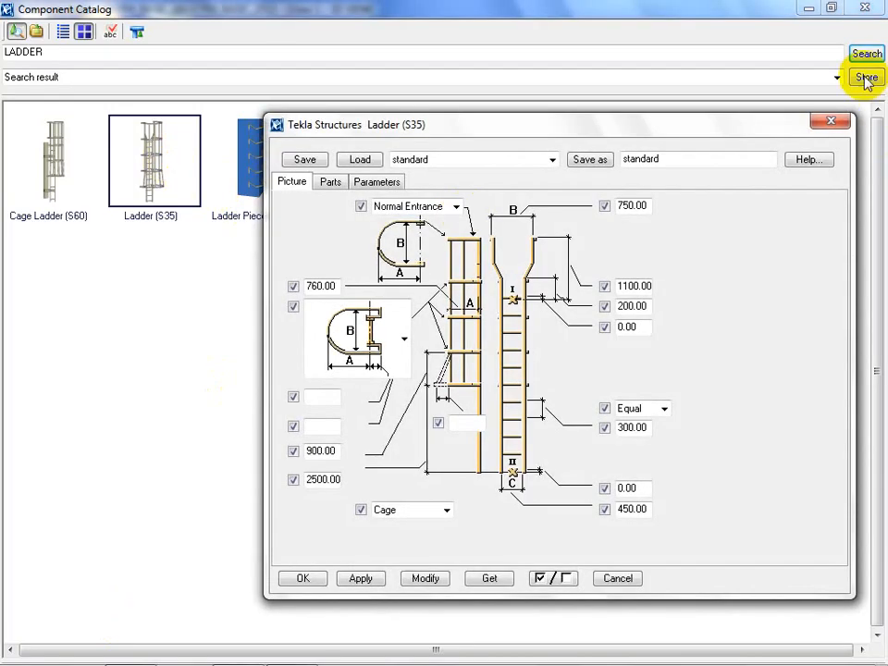
pyautogui.click(865, 8)
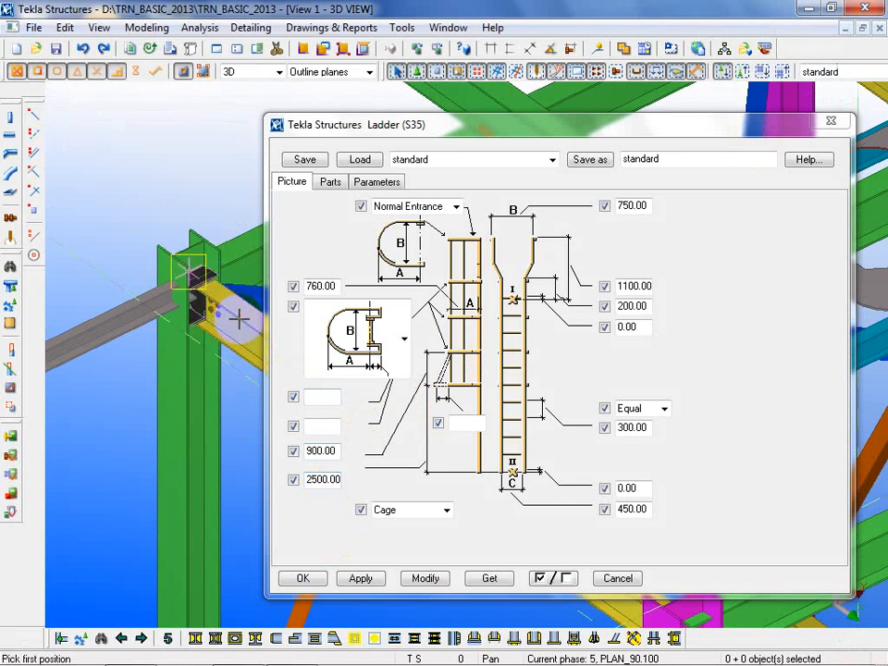
# Place the caged ladder on the green column at grid B-1, picking its top as the first position and its base as the second.
pyautogui.click(239, 318)
pyautogui.scroll(-5, 147, 196)
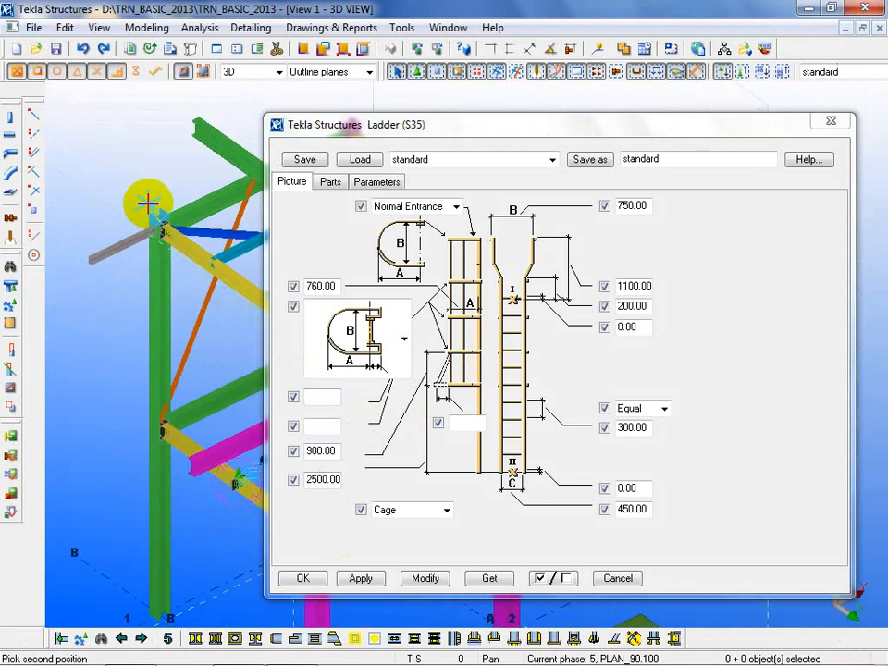
pyautogui.scroll(3, 151, 459)
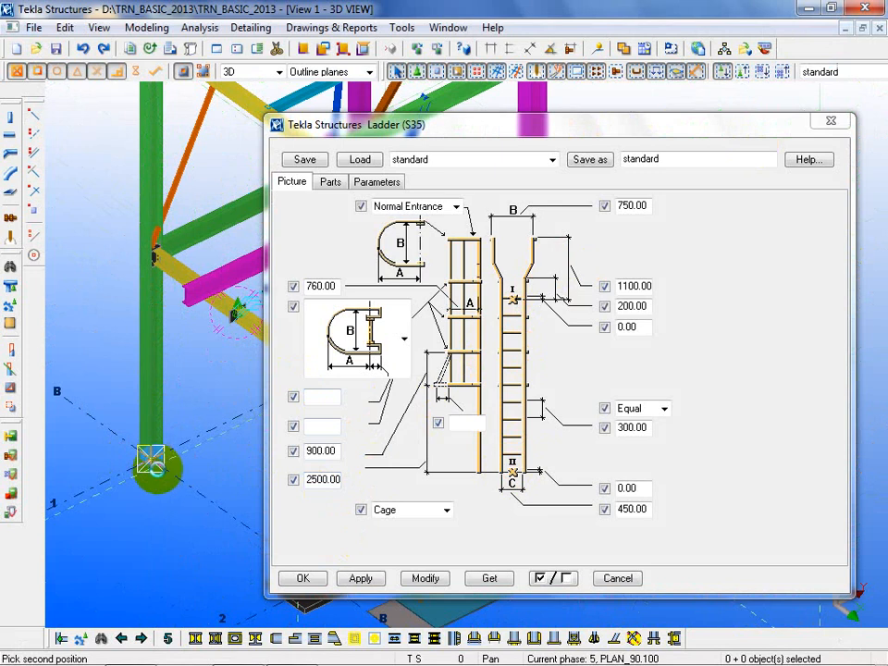
pyautogui.click(150, 455)
pyautogui.rightClick(97, 370)
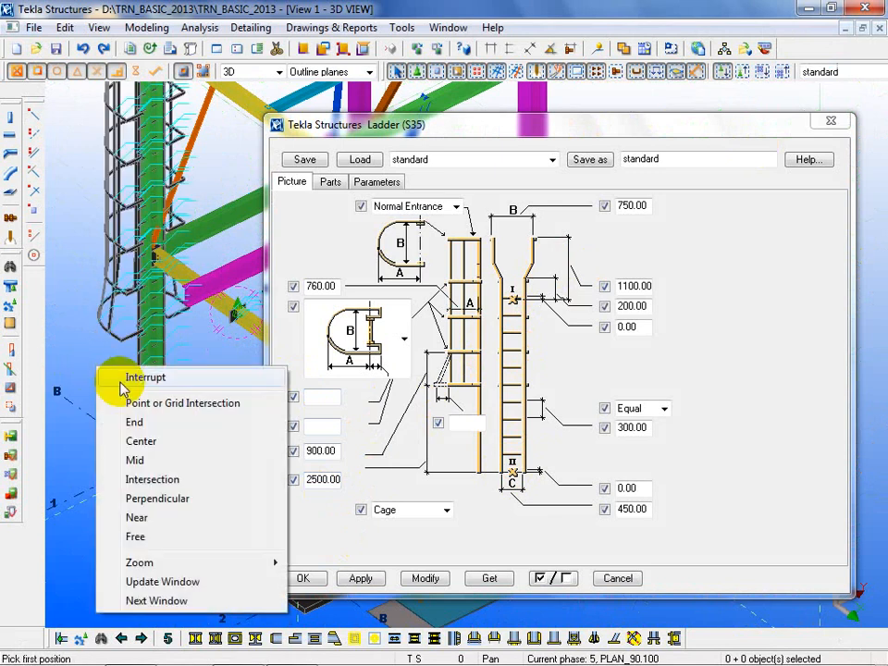
pyautogui.click(139, 378)
pyautogui.keyDown('ctrl'); pyautogui.moveTo(209, 427); pyautogui.dragTo(179, 354, button='middle'); pyautogui.keyUp('ctrl')
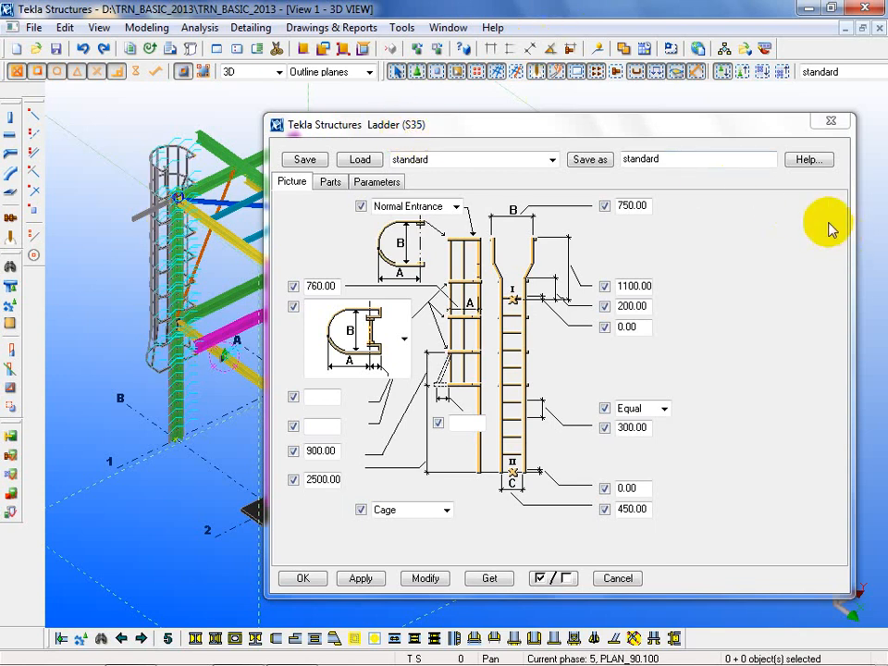
# Move the ladder settings clear of the model and make the named view Plan 90.100_TOS visible.
pyautogui.moveTo(486, 130); pyautogui.dragTo(574, 114)
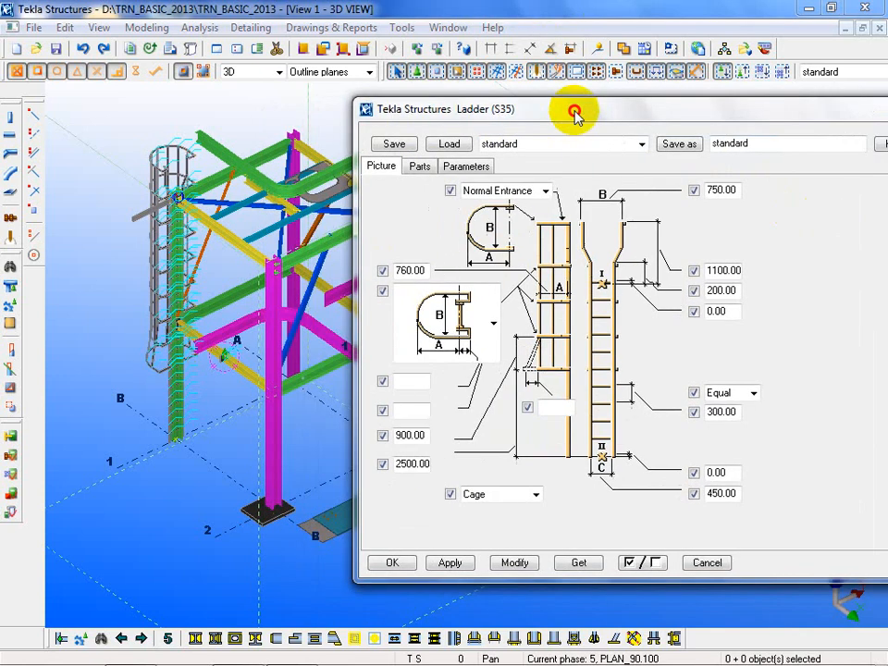
pyautogui.click(450, 27)
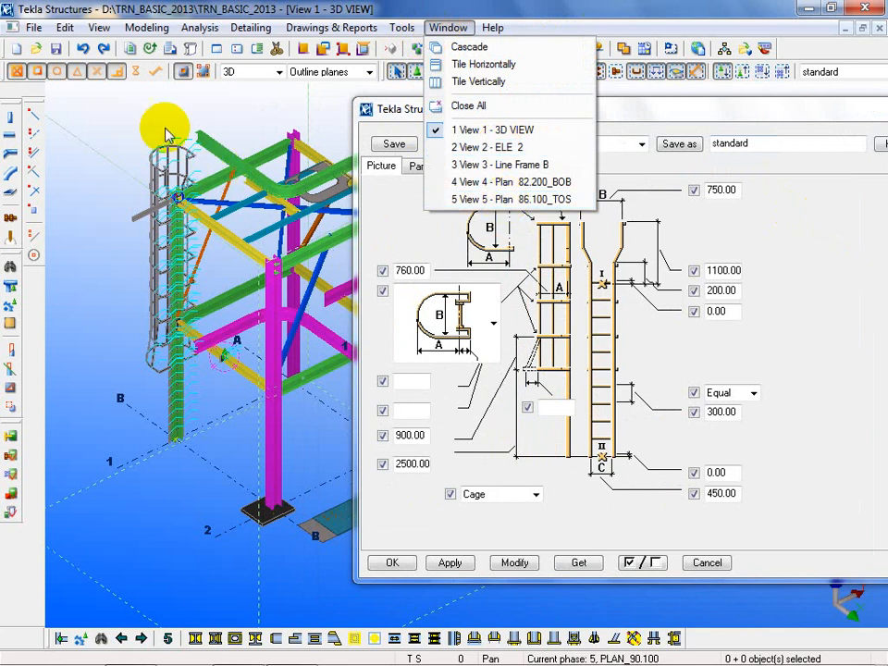
pyautogui.click(139, 115)
pyautogui.click(255, 53)
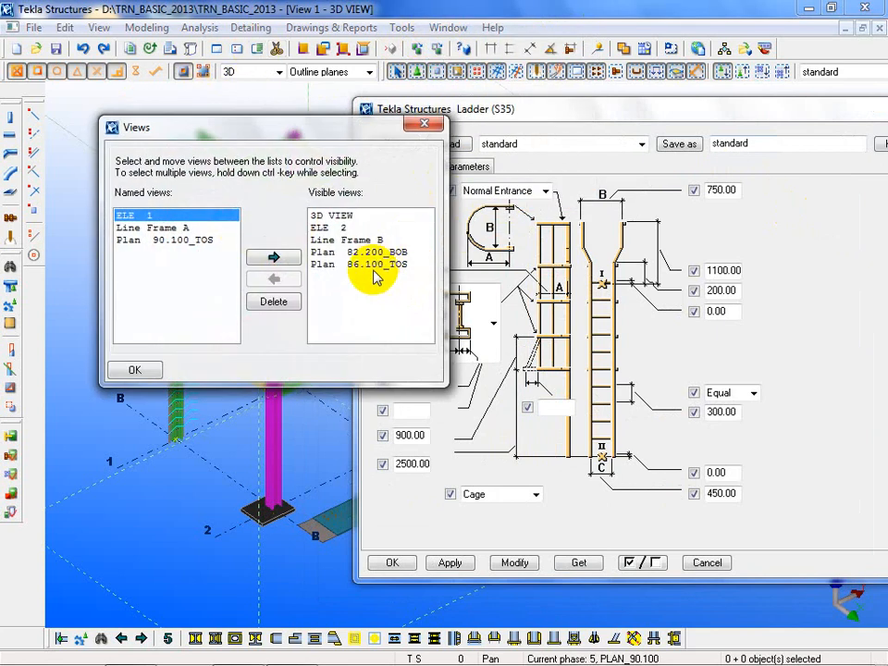
pyautogui.click(181, 243)
pyautogui.click(274, 258)
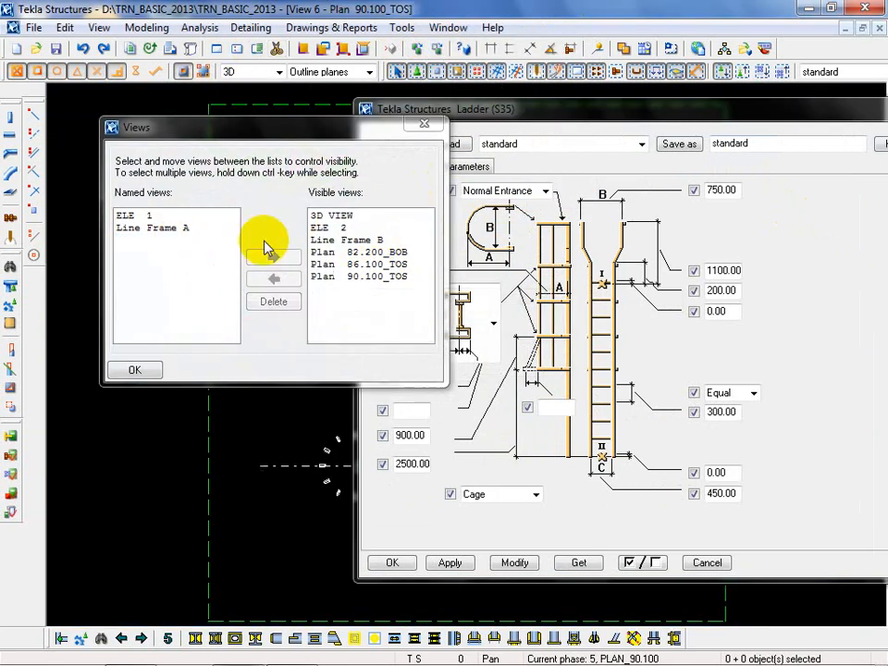
pyautogui.click(423, 127)
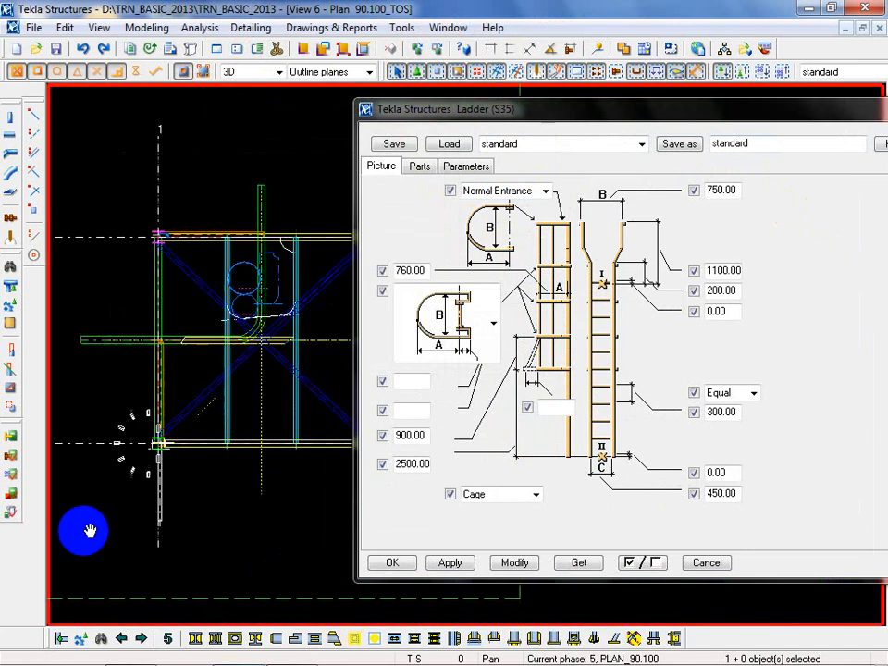
# Set the selected ladder's rotation to Back, modify it, and expand the view depth with the out-of-depth message suppressed in future.
pyautogui.scroll(3, 205, 475)
pyautogui.scroll(1, 235, 472)
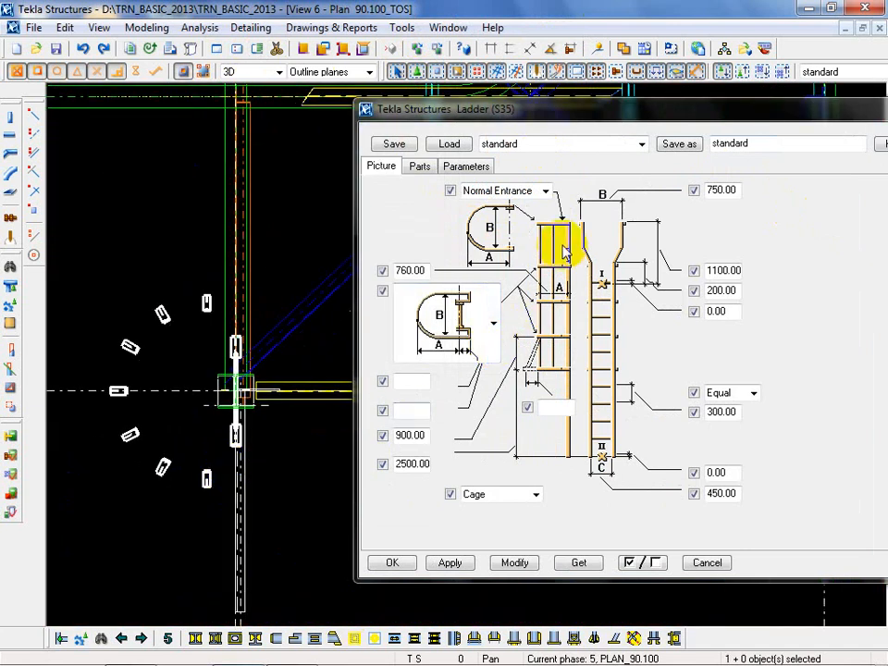
pyautogui.scroll(-3, 245, 377)
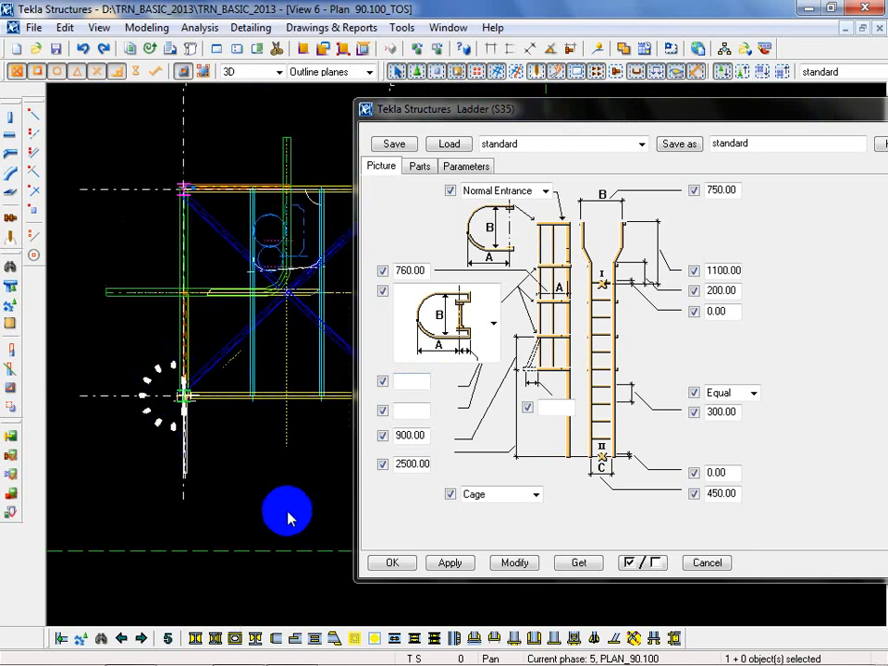
pyautogui.click(421, 167)
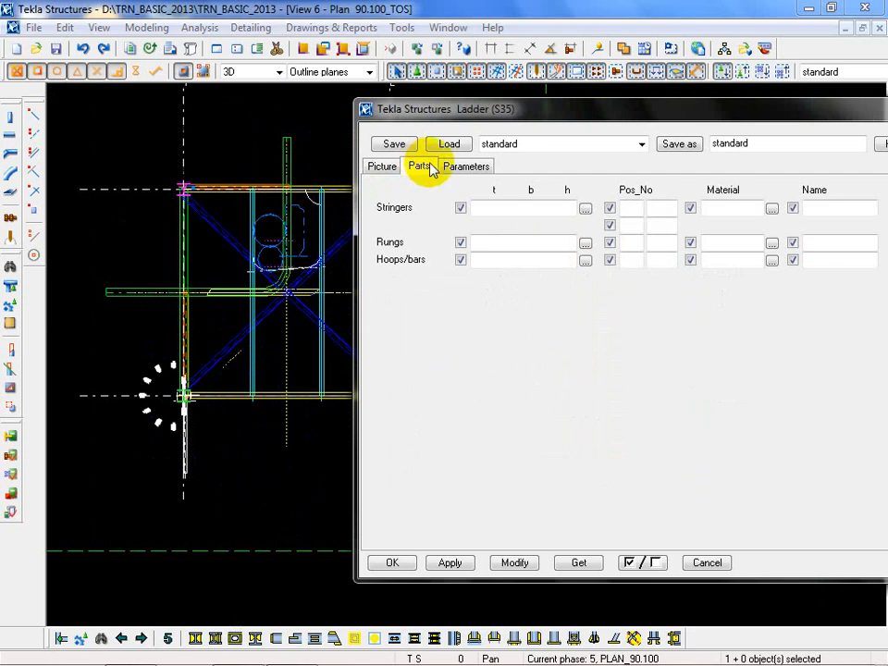
pyautogui.click(464, 168)
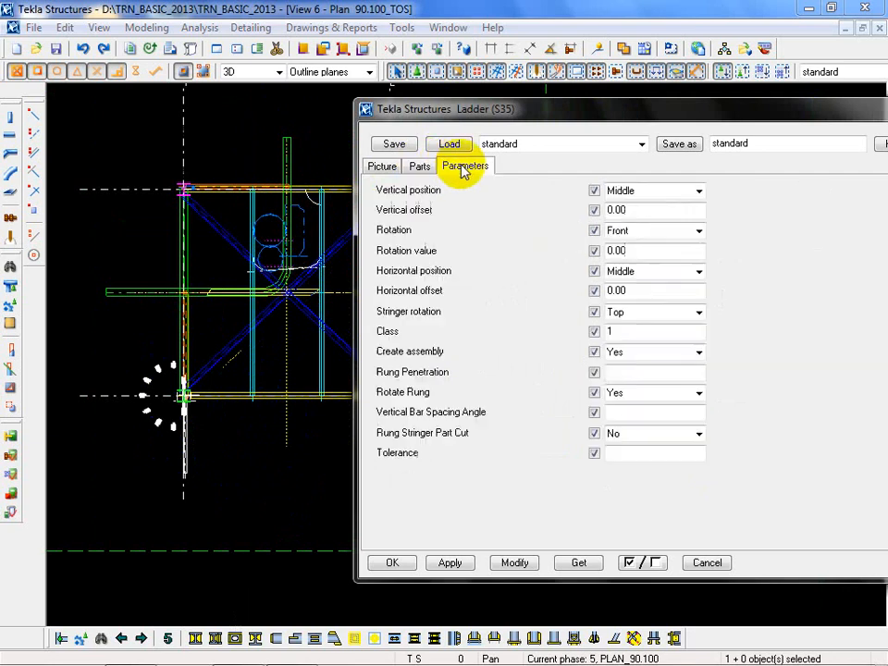
pyautogui.click(699, 232)
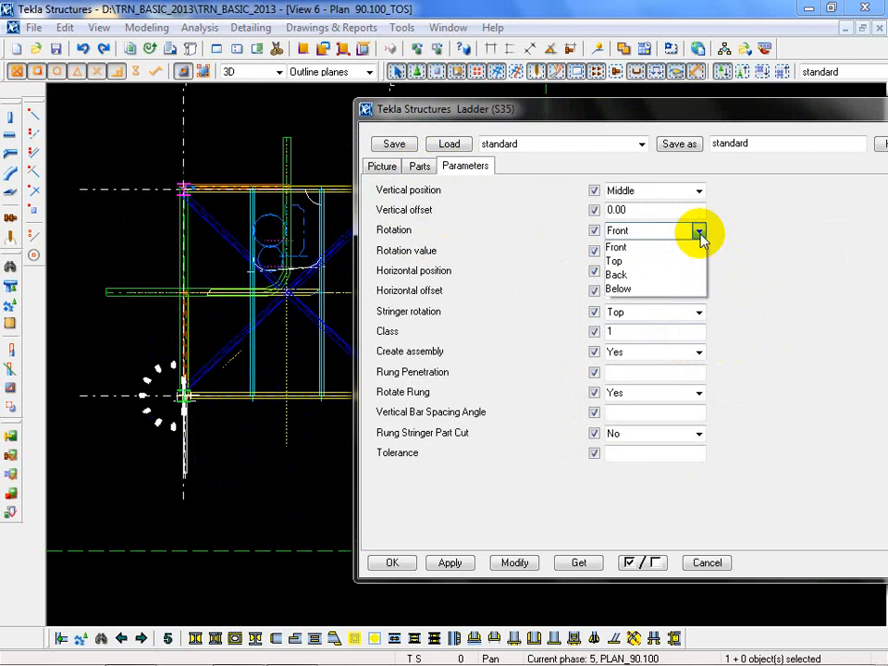
pyautogui.click(685, 276)
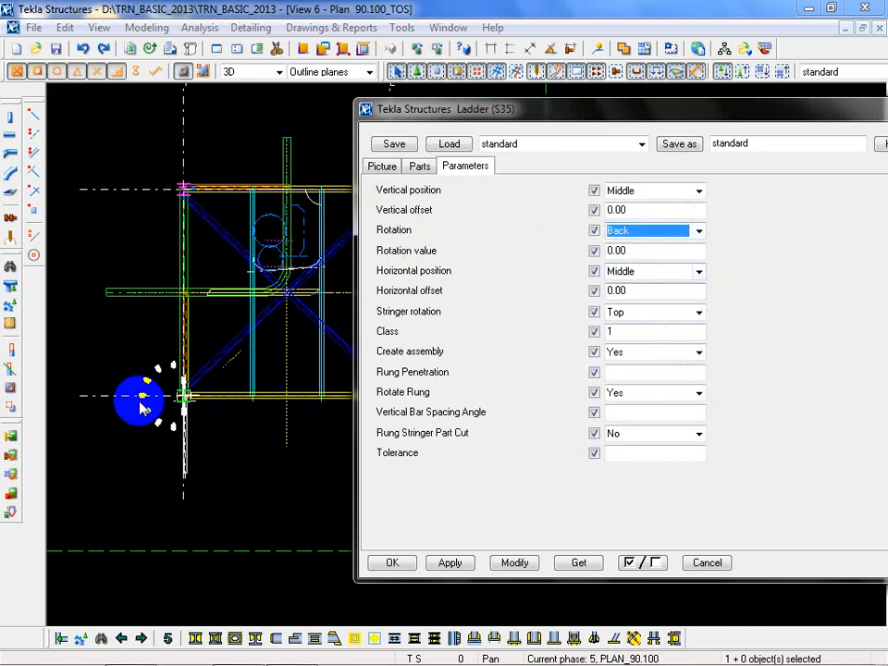
pyautogui.click(502, 566)
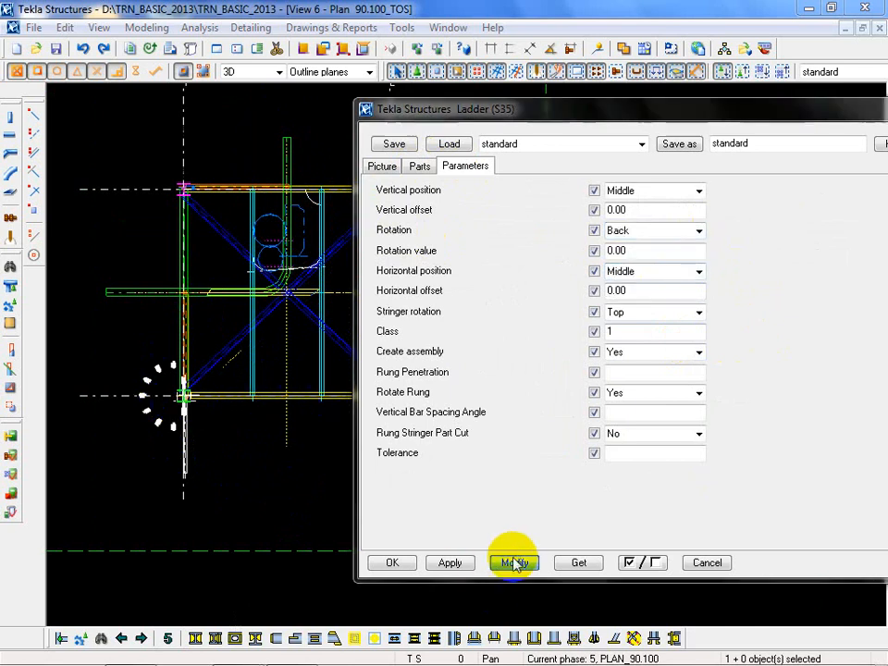
pyautogui.click(240, 342)
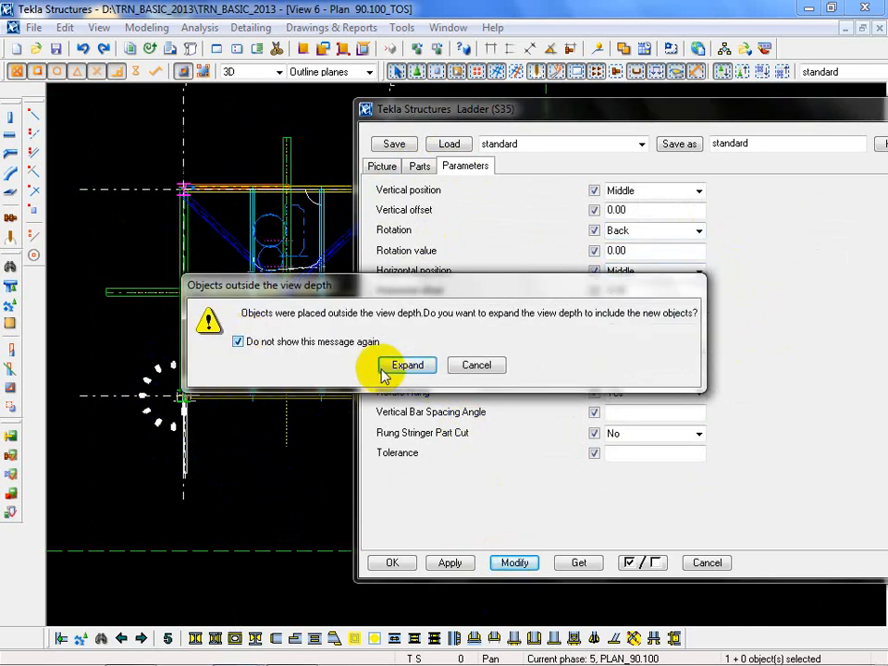
pyautogui.click(408, 364)
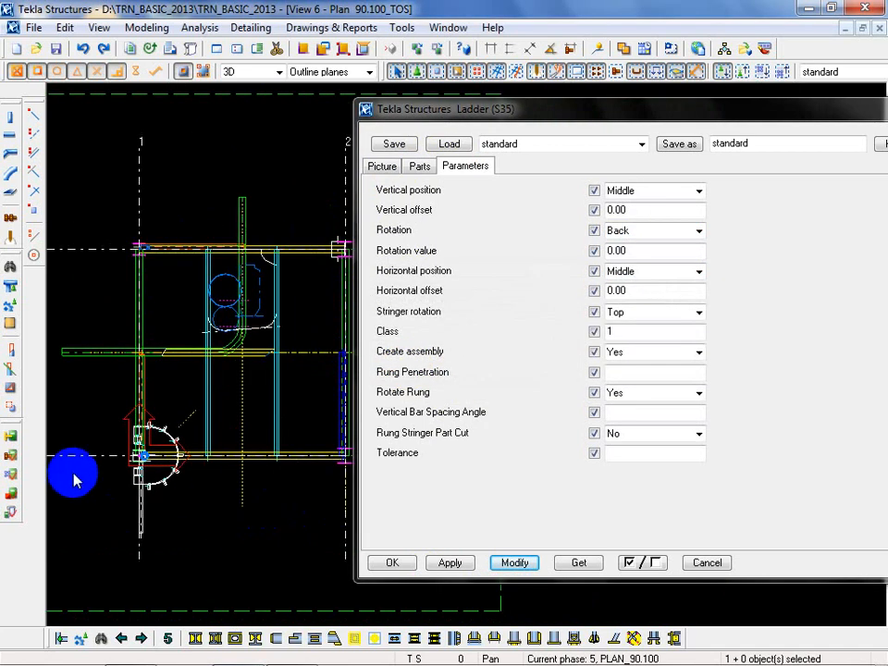
# Set the selected ladder's horizontal offset to 350 and modify it in the plan view.
pyautogui.scroll(4, 188, 495)
pyautogui.moveTo(227, 511); pyautogui.dragTo(211, 501, button='middle')
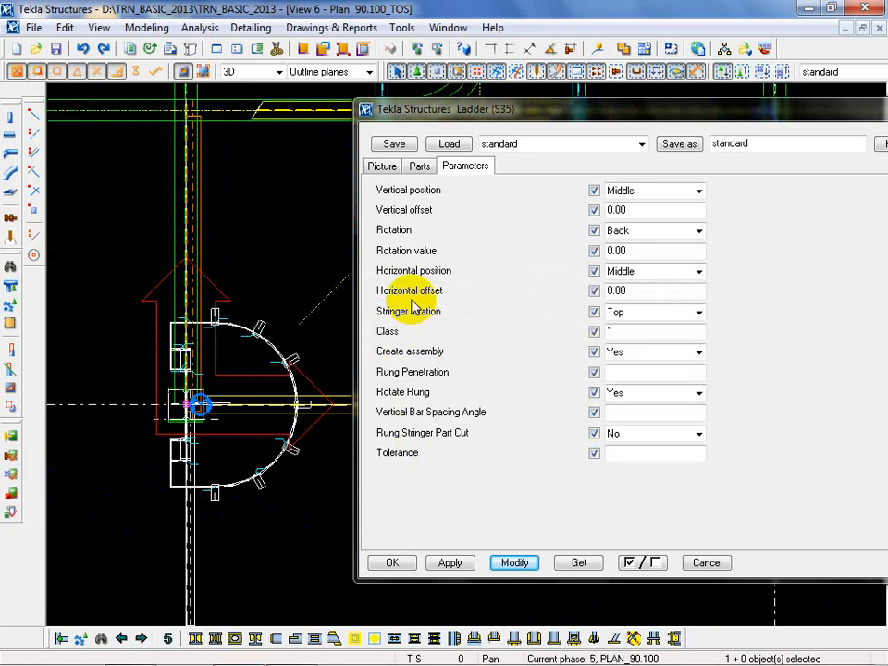
pyautogui.moveTo(629, 290); pyautogui.dragTo(569, 293)
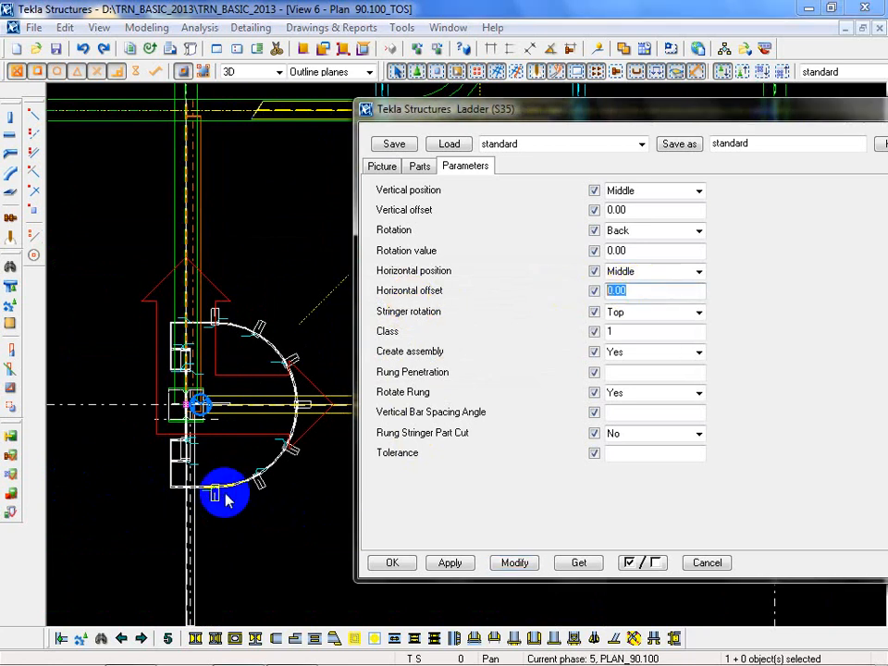
pyautogui.click(189, 525)
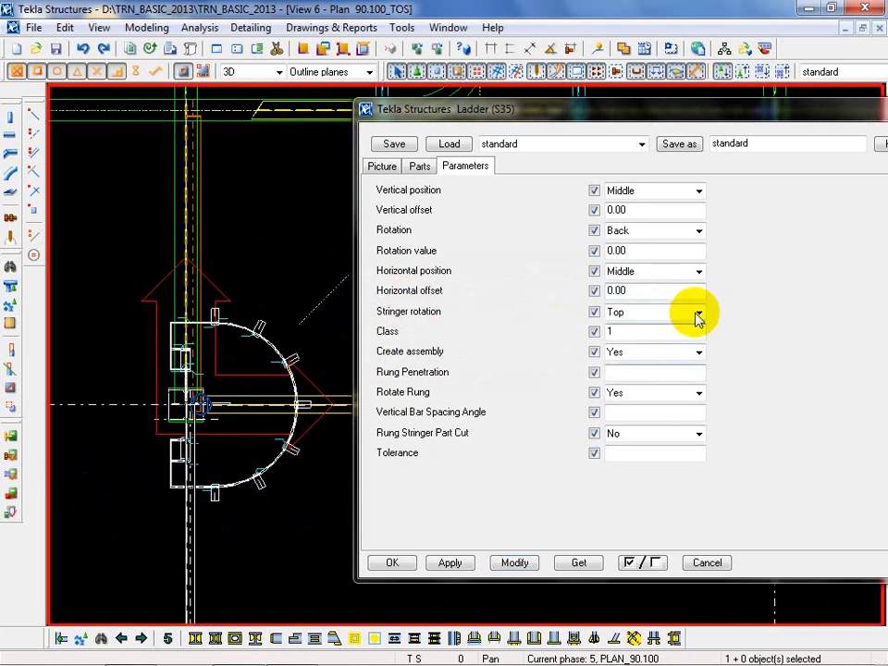
pyautogui.moveTo(640, 292); pyautogui.dragTo(501, 297)
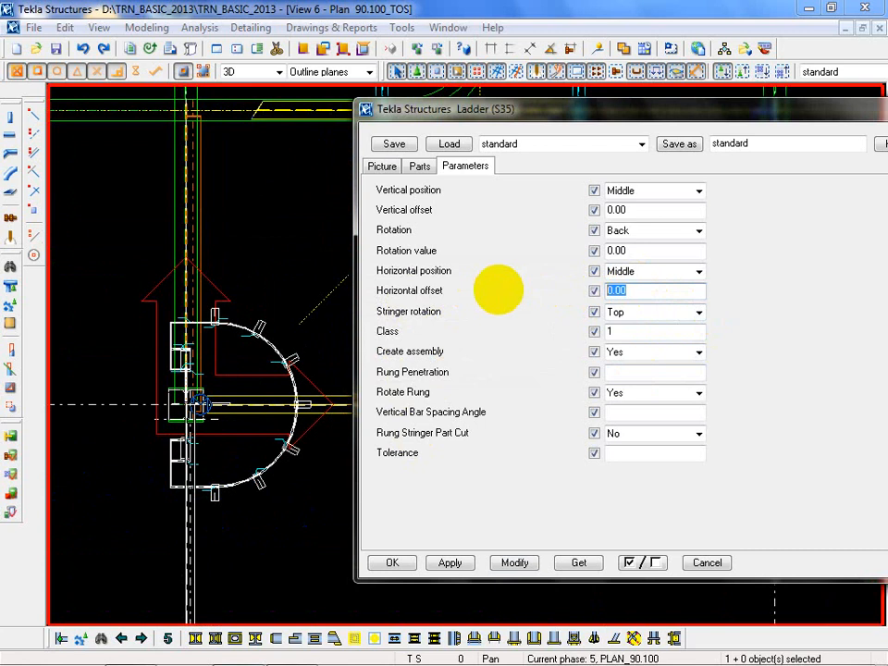
pyautogui.write('350')
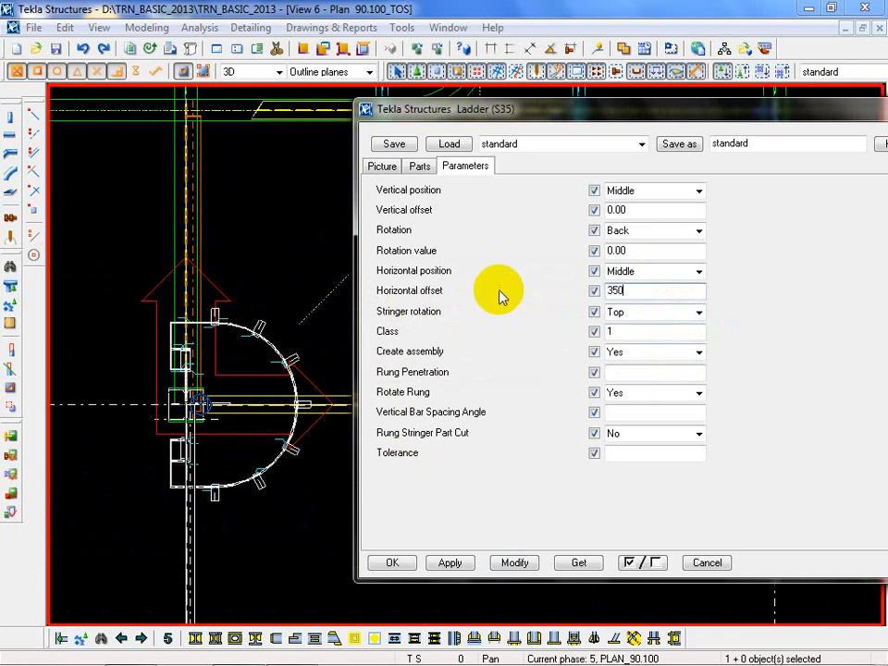
pyautogui.click(514, 566)
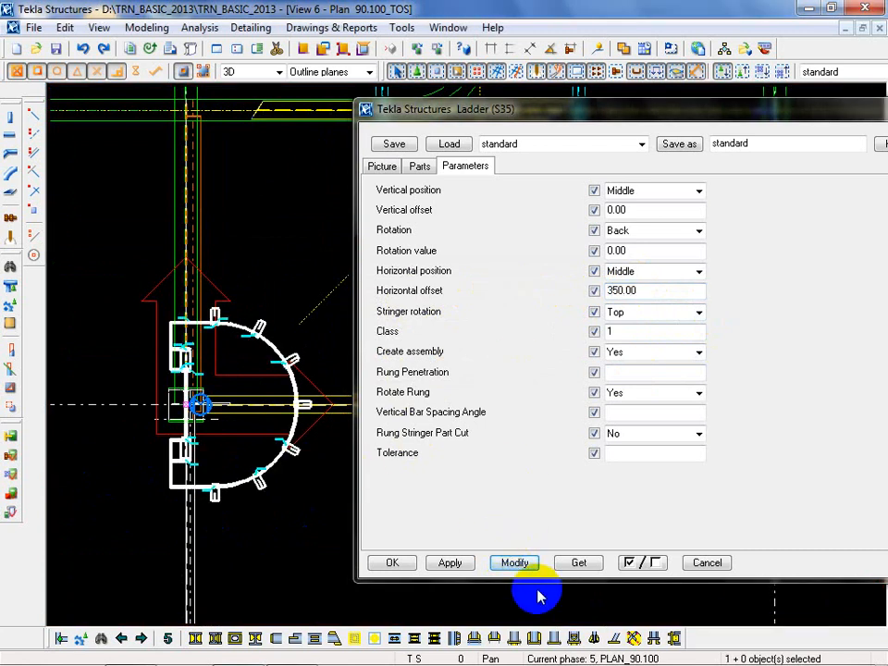
pyautogui.click(513, 564)
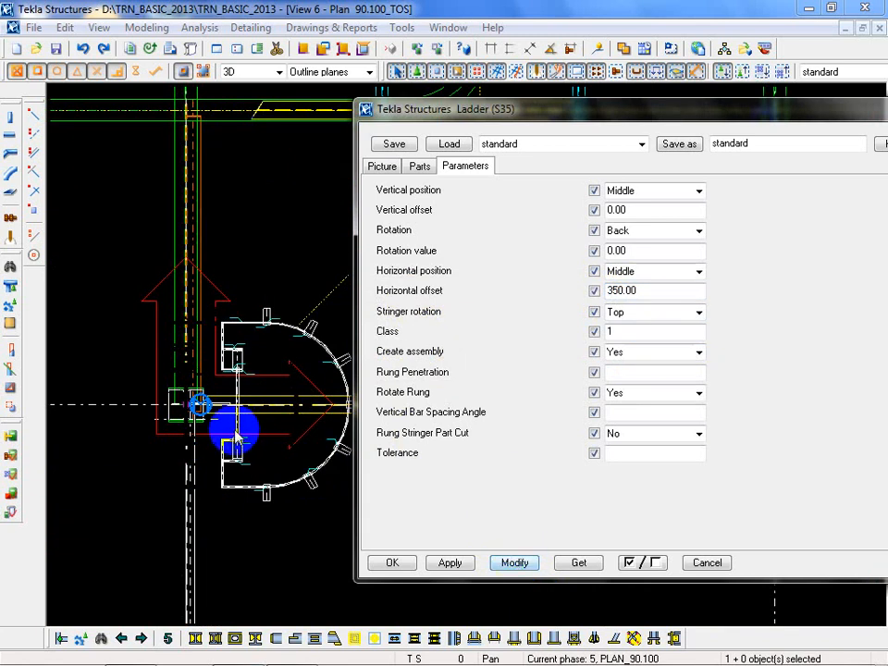
pyautogui.click(440, 241)
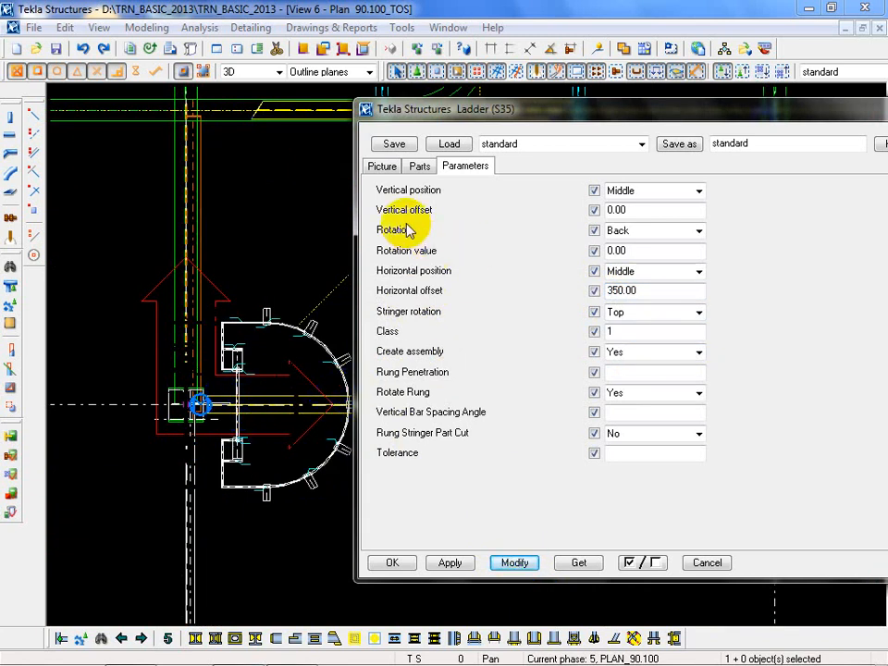
# Try to modify the ladder with vertical position Down and a vertical offset of 1100.
pyautogui.moveTo(270, 559); pyautogui.dragTo(224, 429, button='middle')
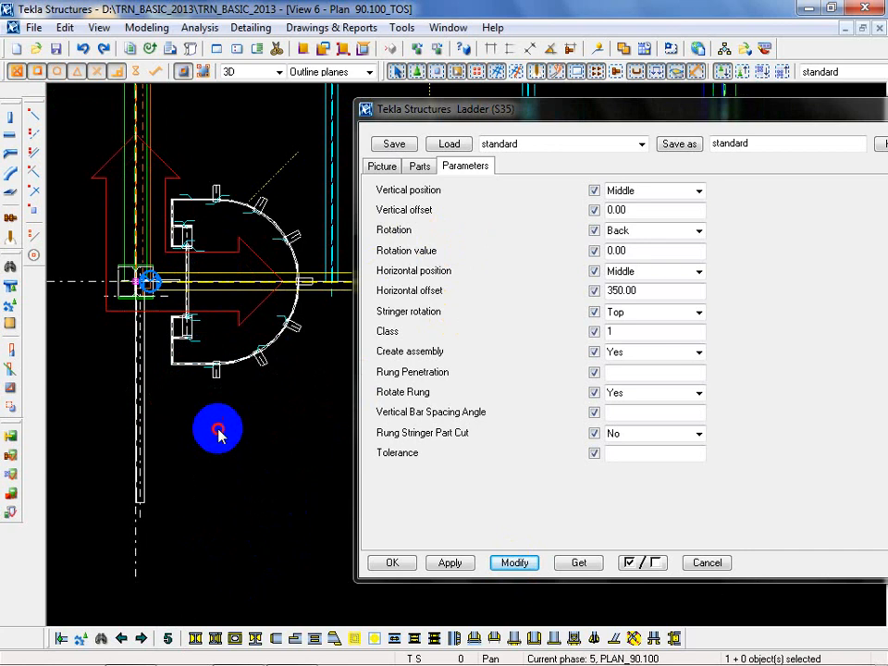
pyautogui.click(195, 308)
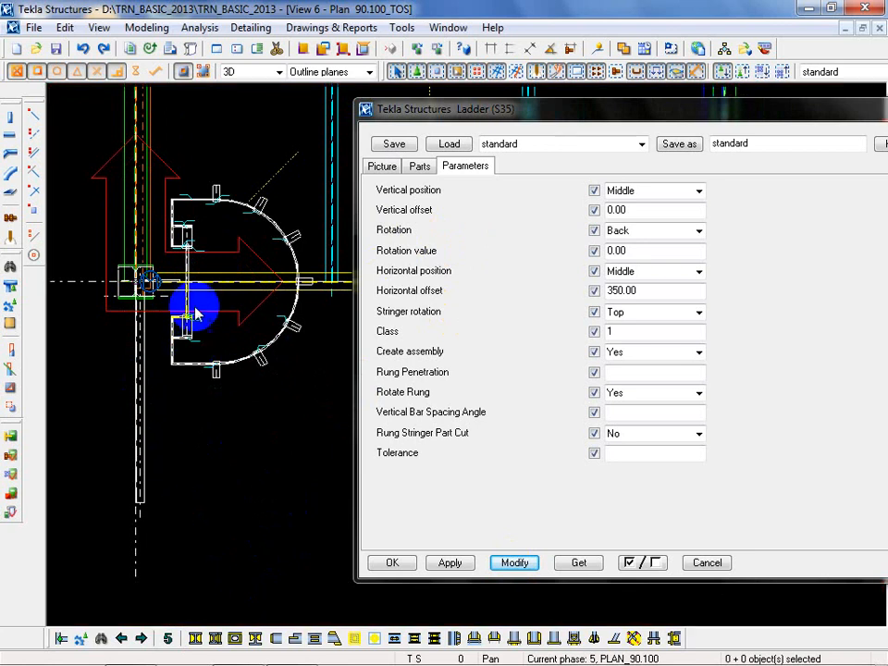
pyautogui.click(195, 314)
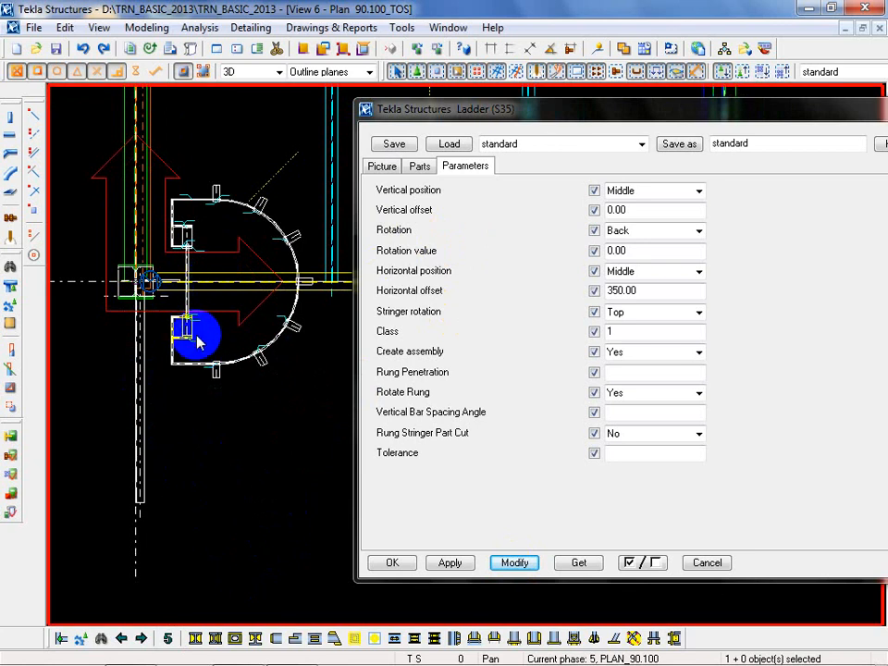
pyautogui.doubleClick(643, 210)
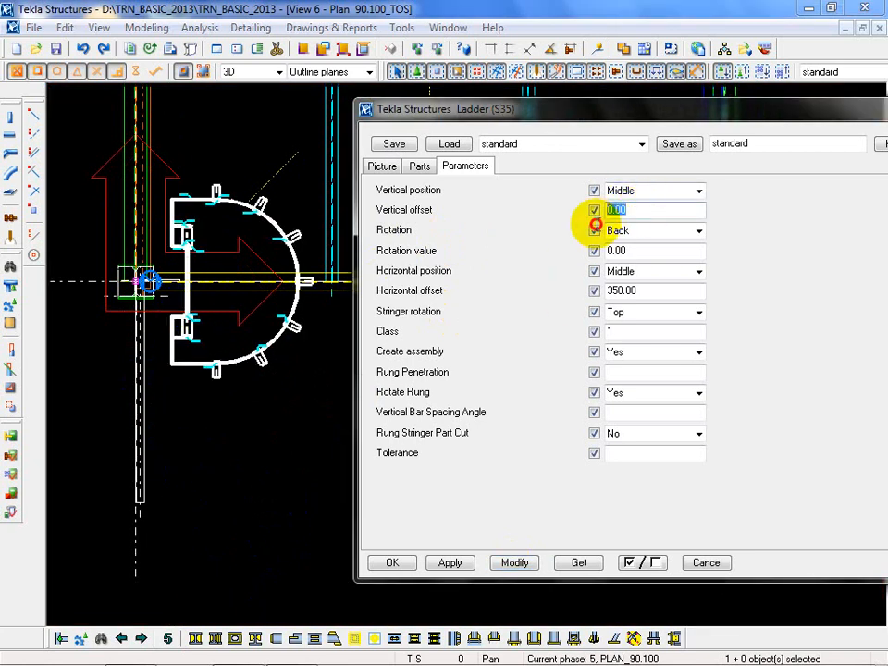
pyautogui.click(639, 190)
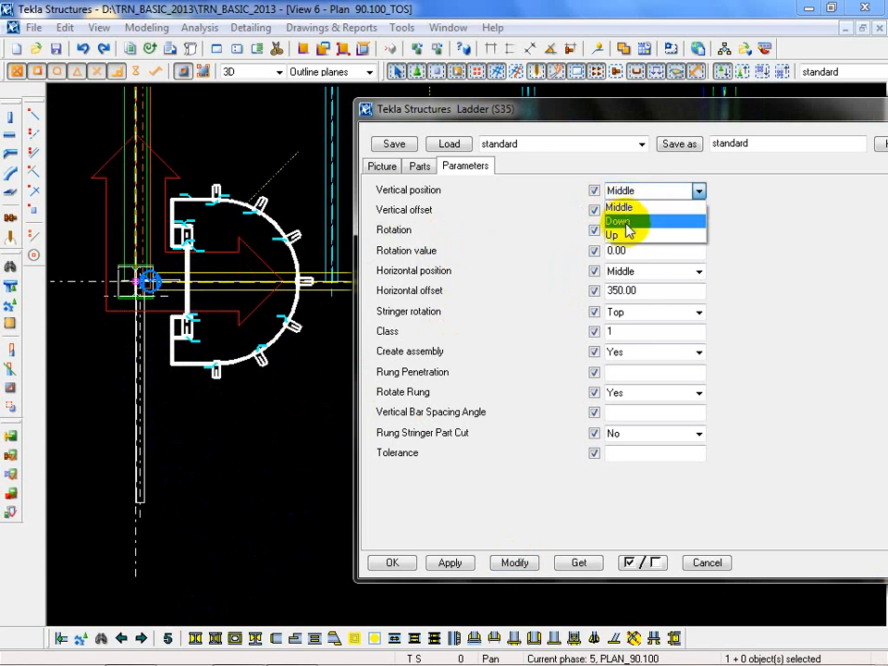
pyautogui.click(623, 223)
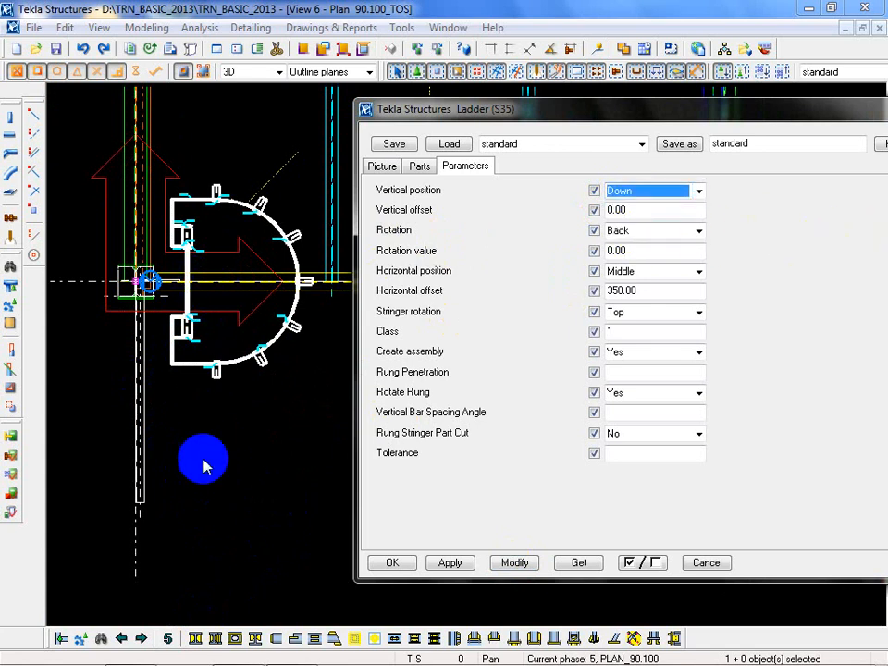
pyautogui.click(658, 211)
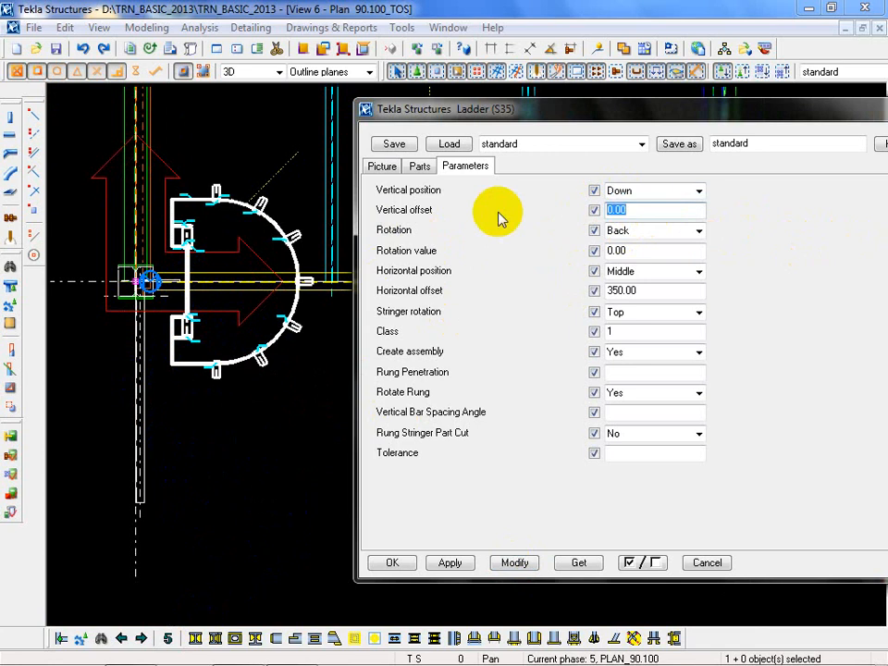
pyautogui.click(515, 563)
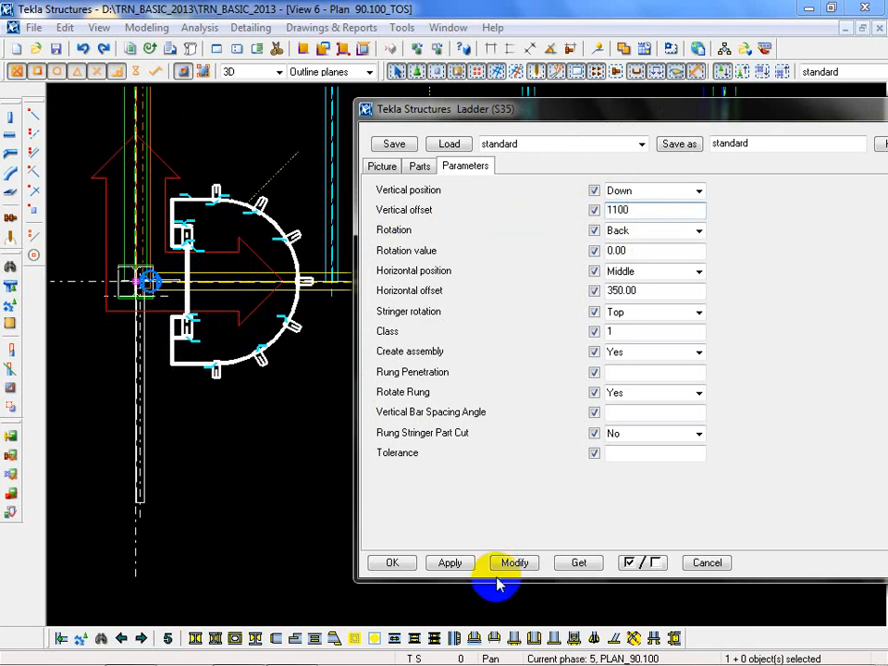
# Return the ladder's vertical position to Middle and modify it with the 1100 vertical offset.
pyautogui.click(644, 190)
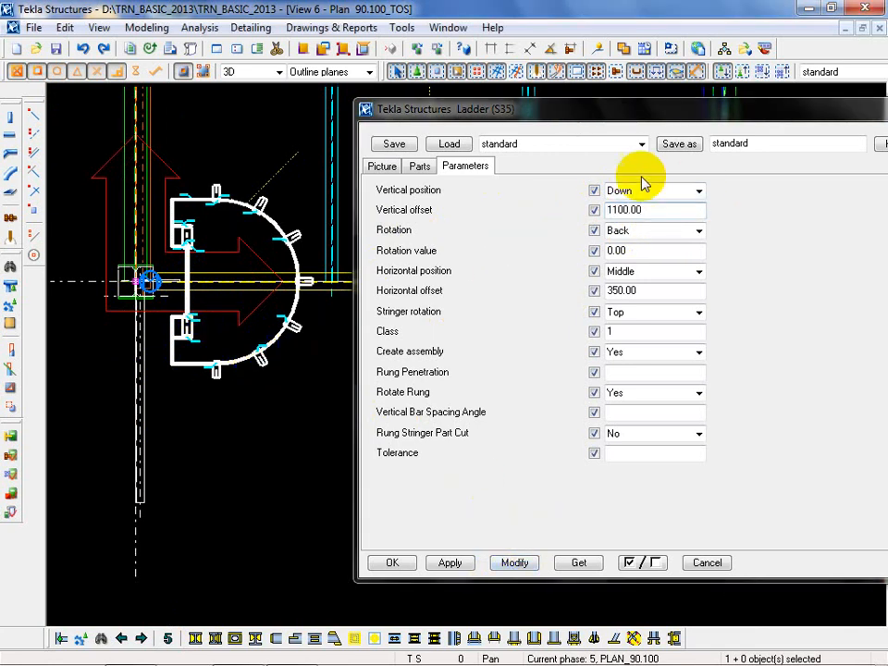
pyautogui.click(638, 192)
pyautogui.click(666, 209)
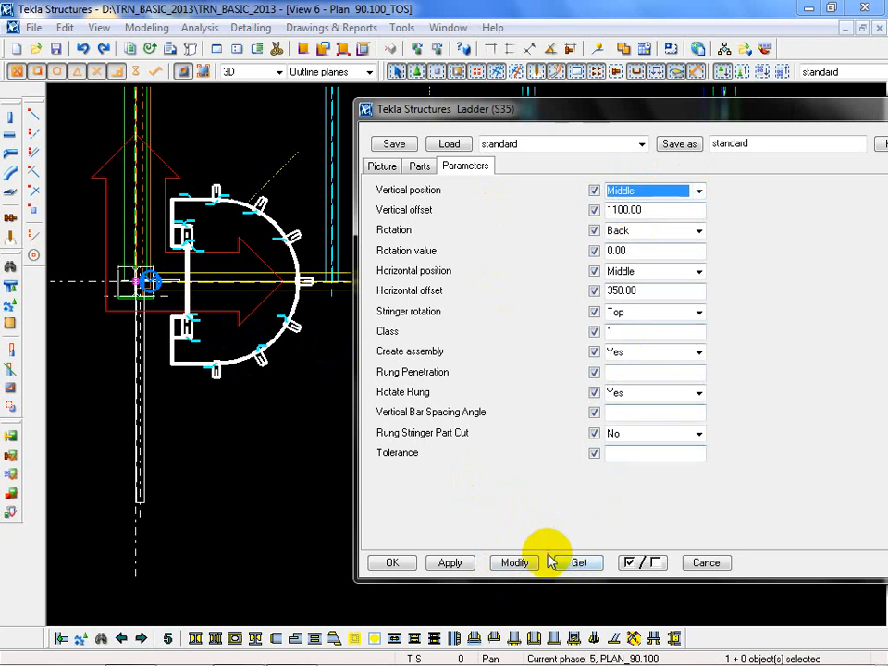
pyautogui.click(512, 562)
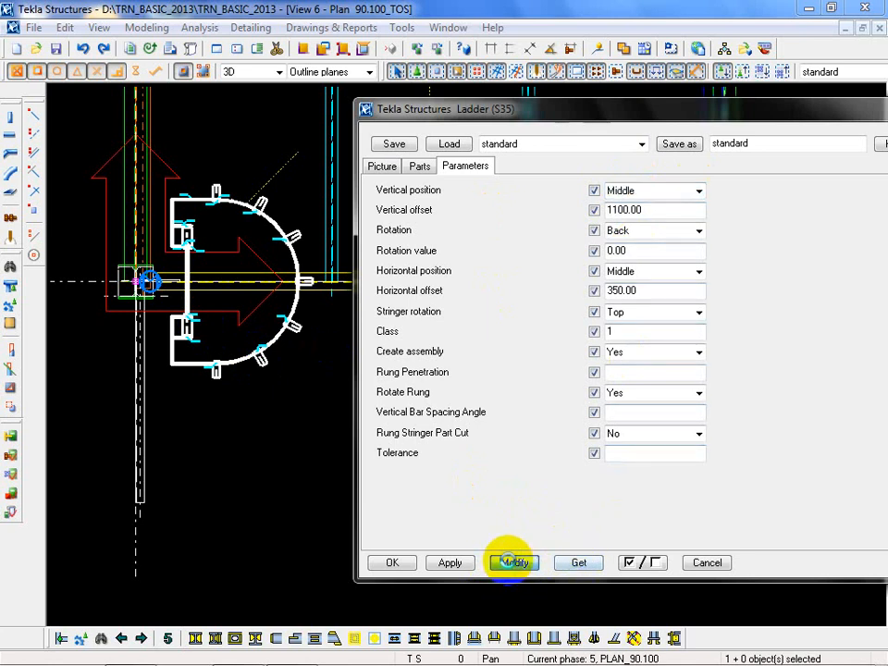
# Reverse the ladder's vertical offset to -1100 and modify it.
pyautogui.click(610, 210)
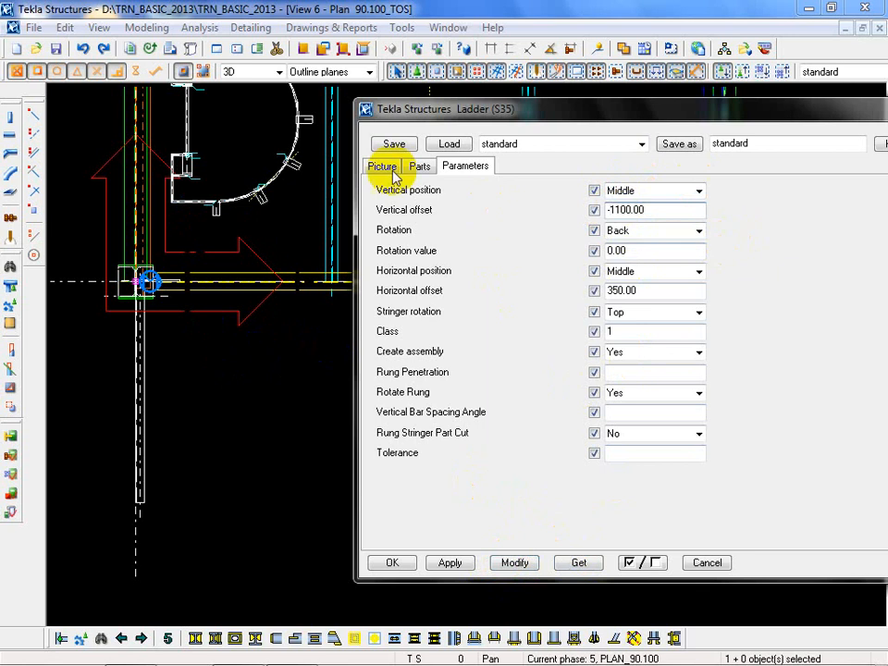
pyautogui.click(269, 187)
pyautogui.click(520, 568)
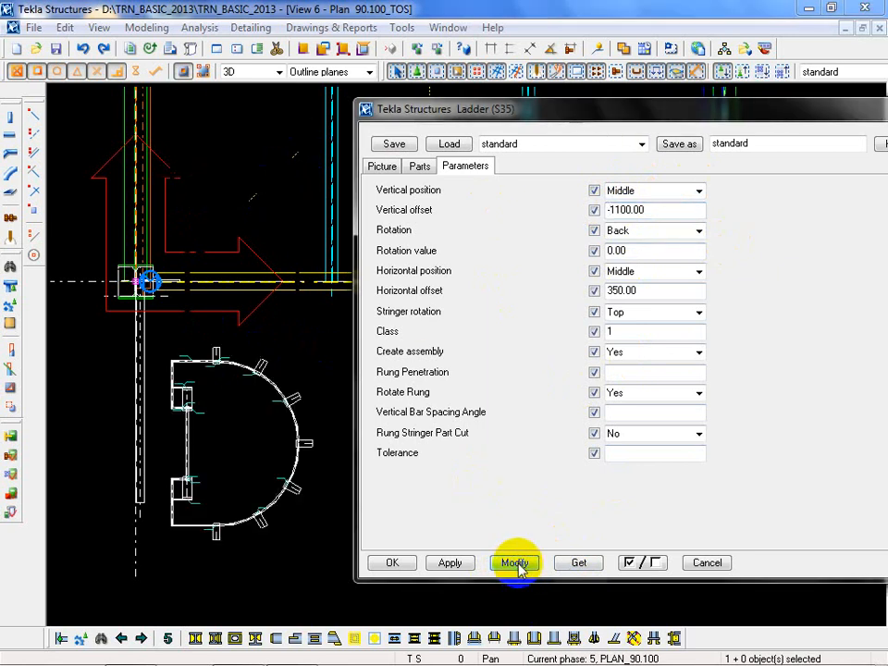
# Reselect the ladder, set its vertical offset to -900 and modify it.
pyautogui.click(197, 452)
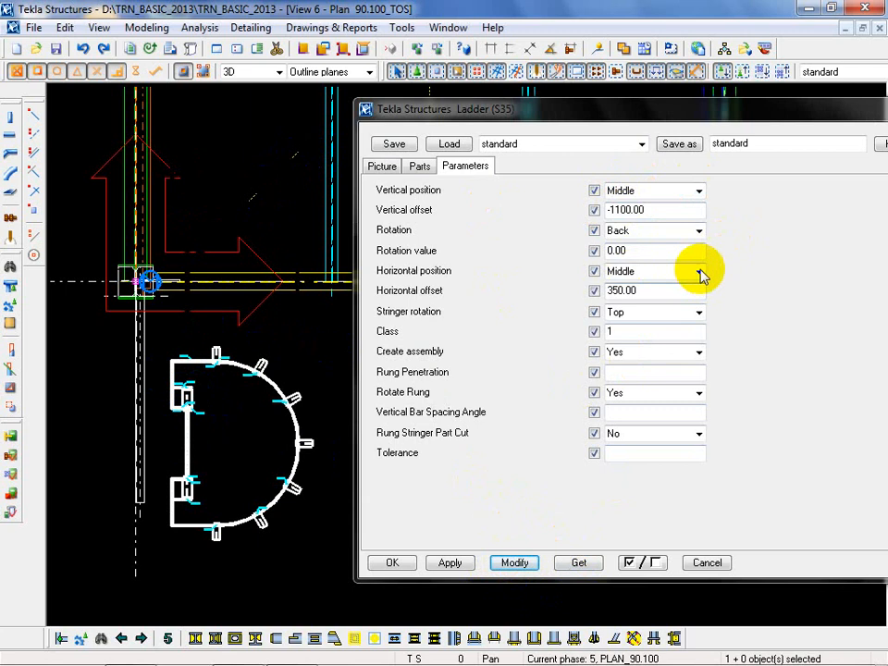
pyautogui.click(653, 210)
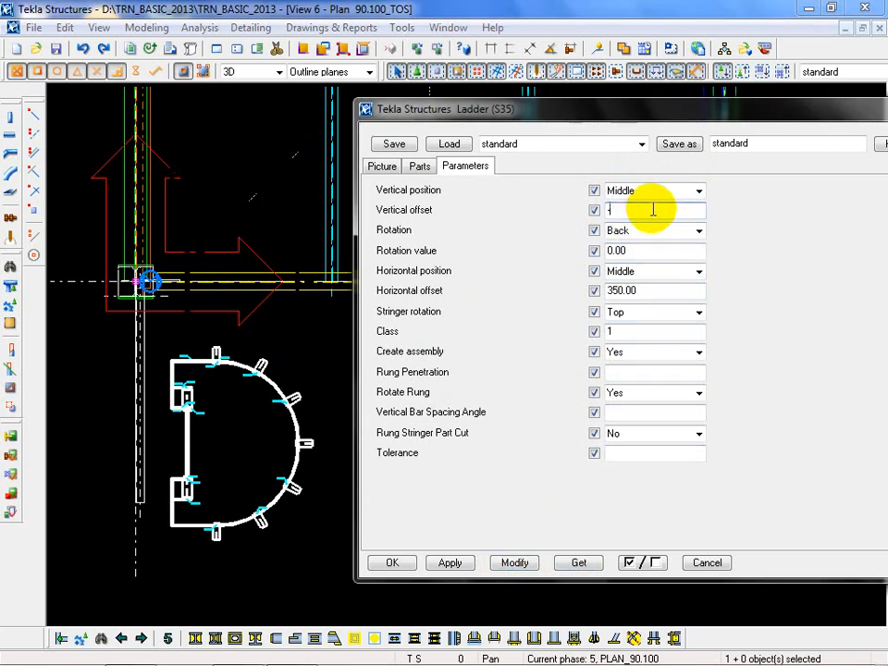
pyautogui.write('-900')
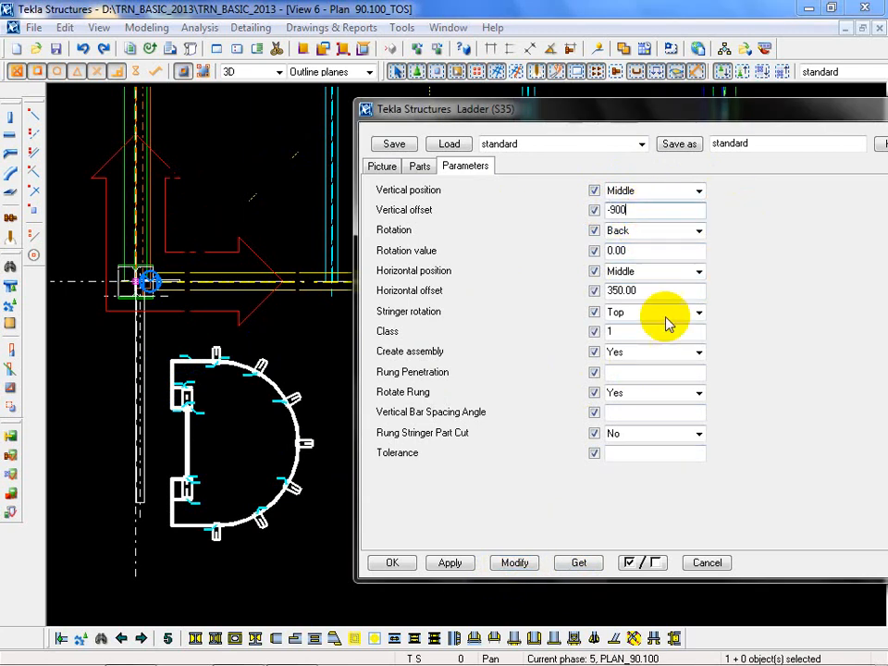
pyautogui.click(515, 563)
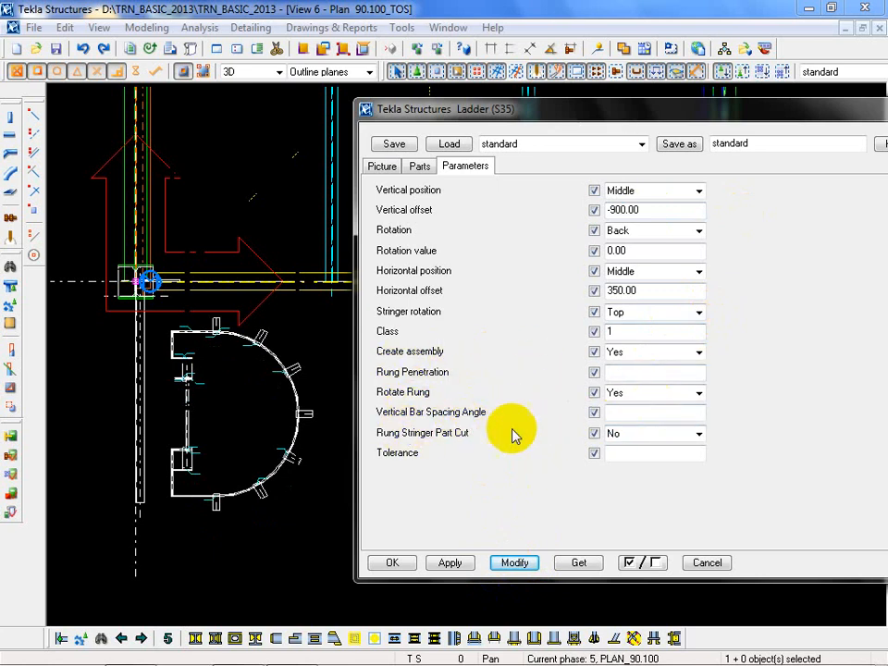
# Review the Rotate Rung options and the ladder's part profile settings, and examine the stringer and hoop connection closely in plan.
pyautogui.click(698, 393)
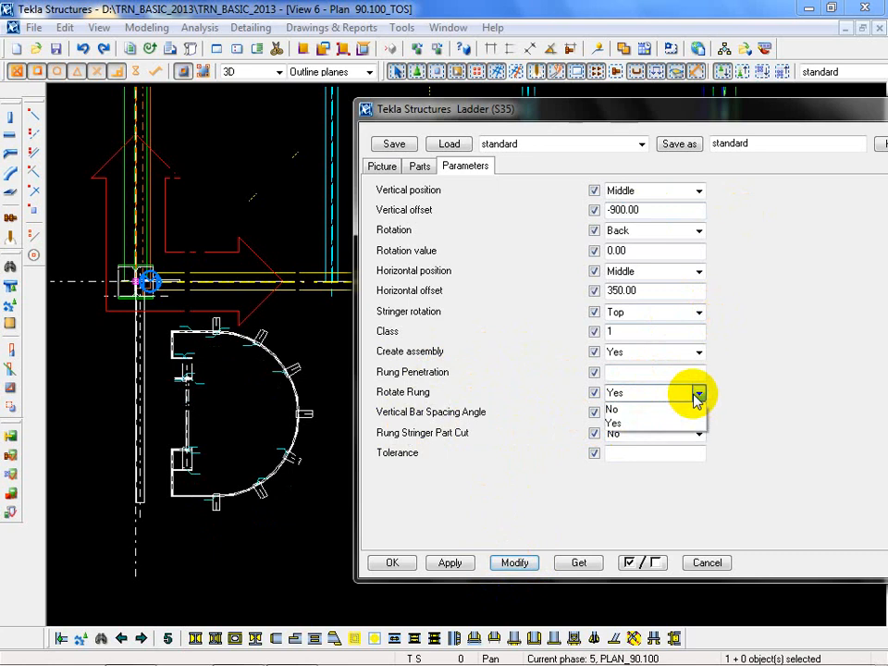
pyautogui.click(779, 388)
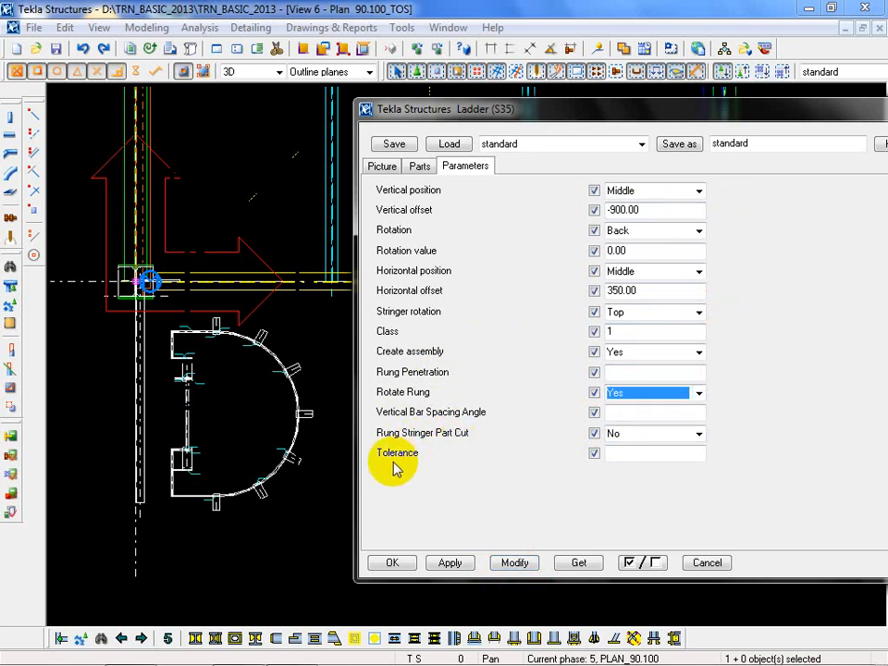
pyautogui.click(419, 167)
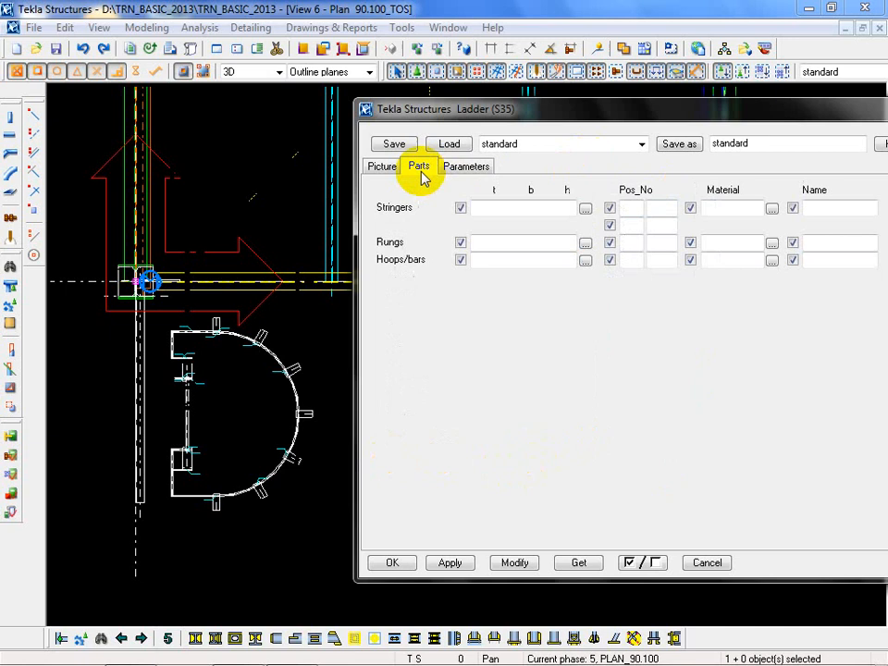
pyautogui.click(508, 210)
pyautogui.click(145, 387)
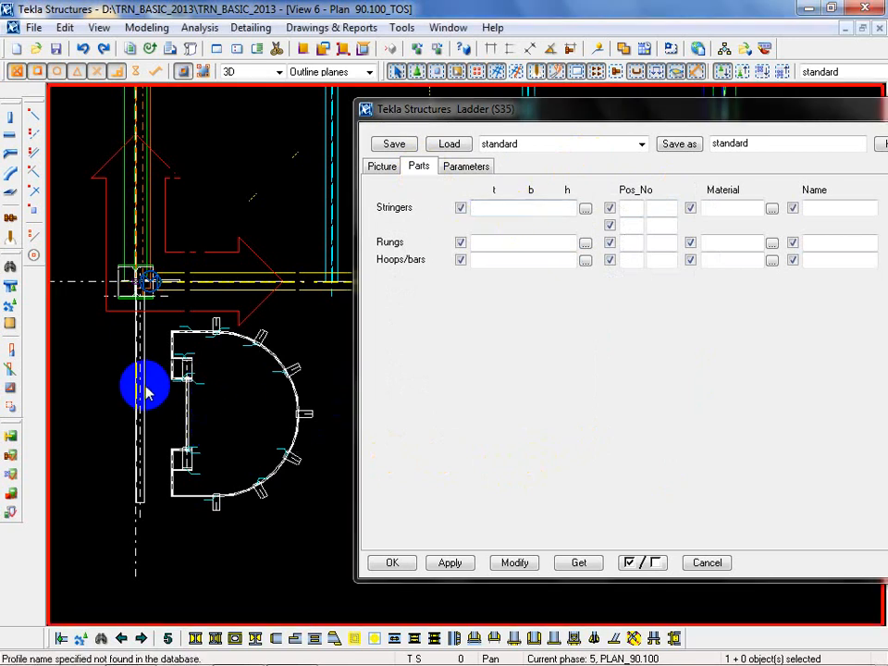
pyautogui.scroll(5, 161, 385)
pyautogui.scroll(2, 236, 384)
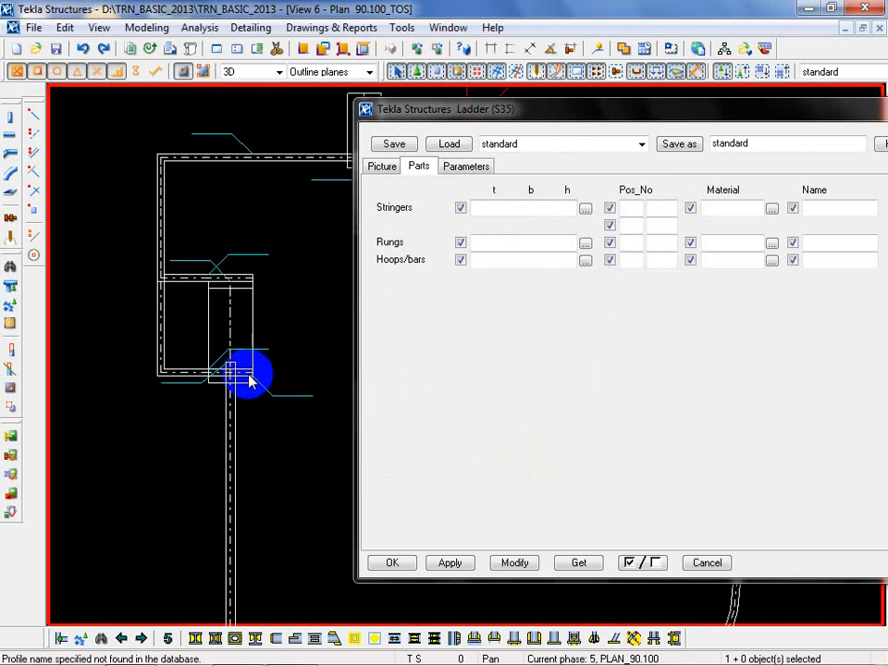
pyautogui.scroll(4, 236, 328)
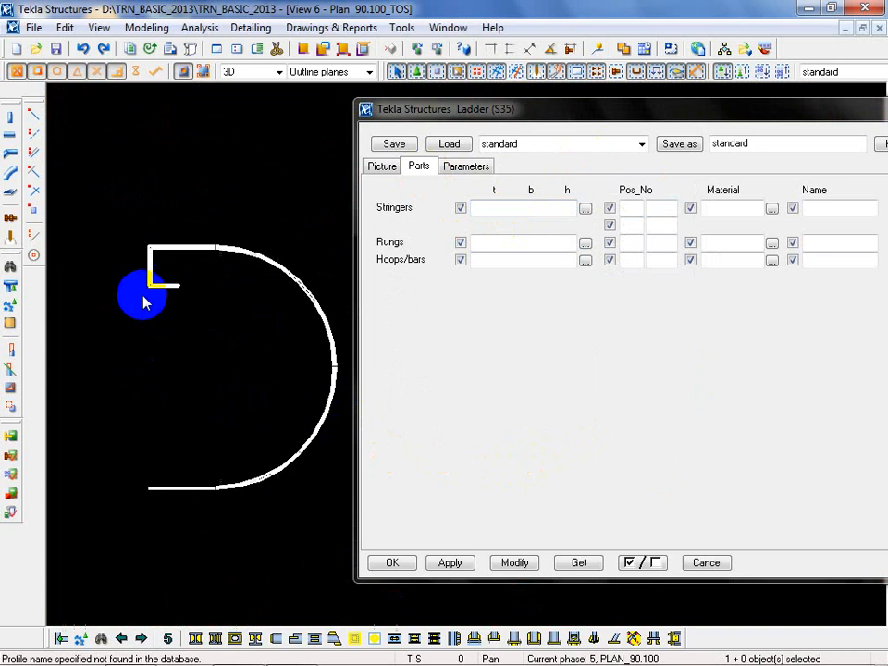
pyautogui.scroll(-3, 143, 301)
# Switch to the 3D VIEW and examine the ladder's stringers and rungs up close.
pyautogui.click(447, 28)
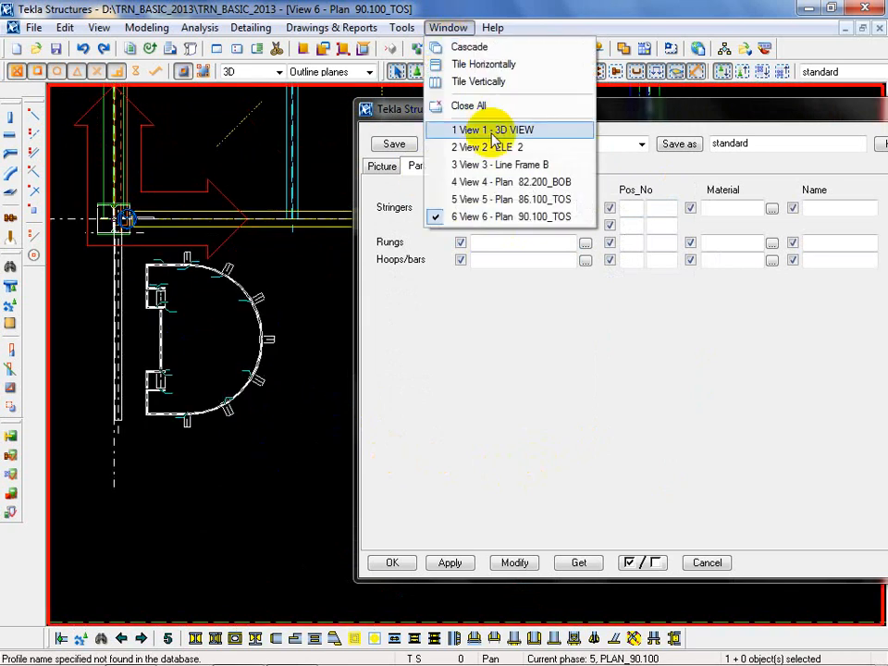
pyautogui.click(493, 132)
pyautogui.scroll(5, 169, 353)
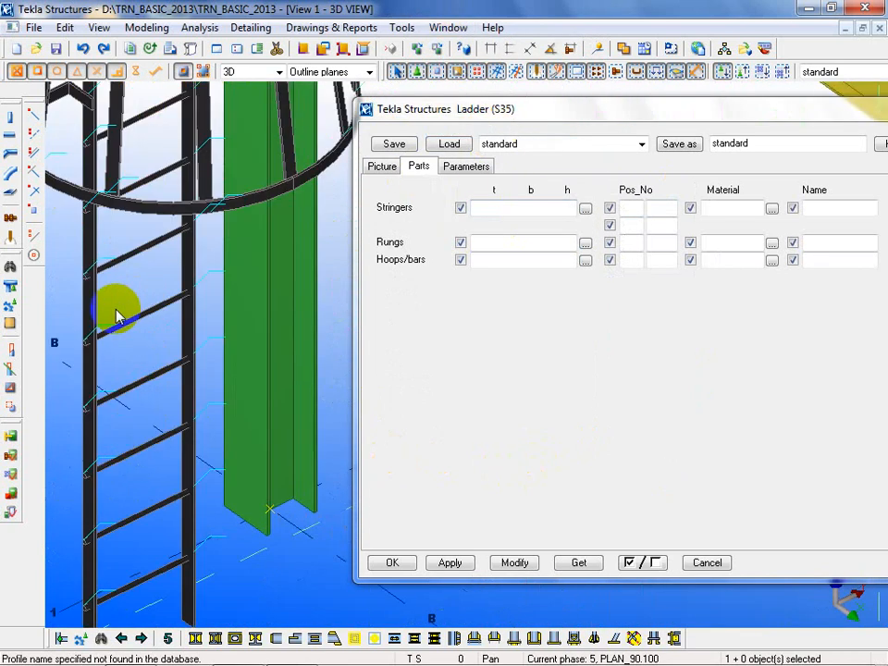
pyautogui.click(115, 315)
pyautogui.scroll(3, 102, 306)
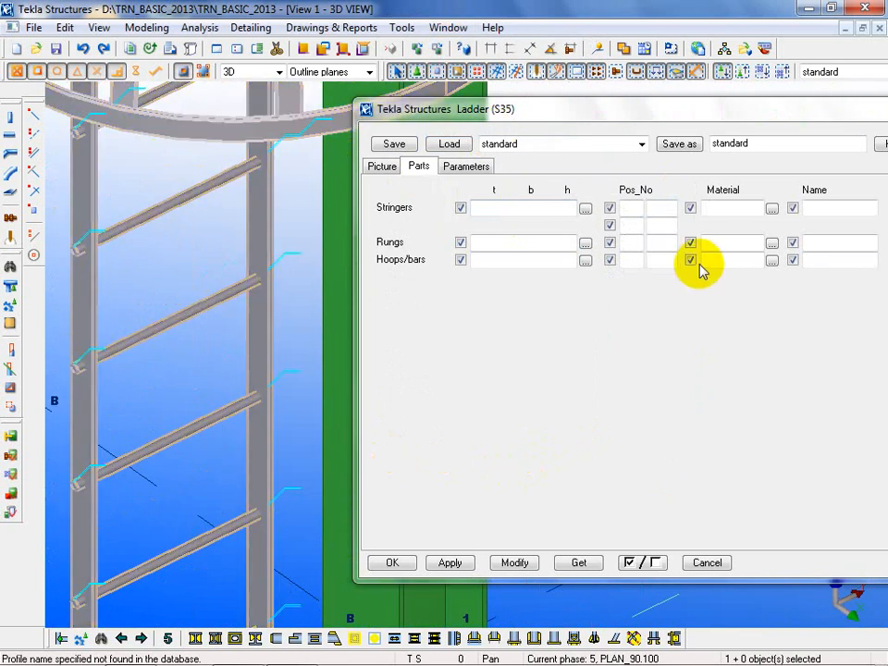
pyautogui.scroll(3, 182, 349)
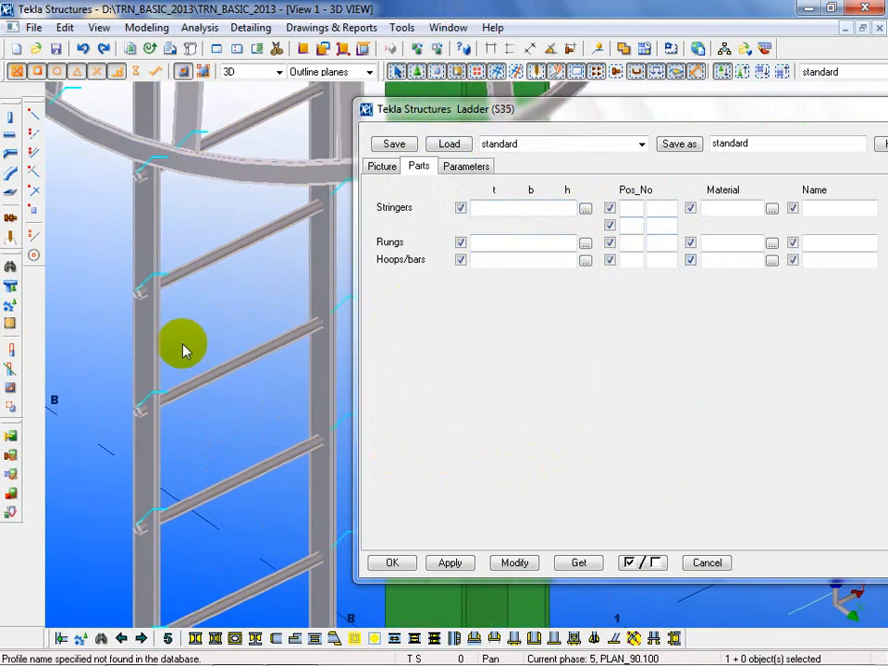
# Set the ladder's stringer profile to U100 from the U profiles and modify the ladder.
pyautogui.click(586, 208)
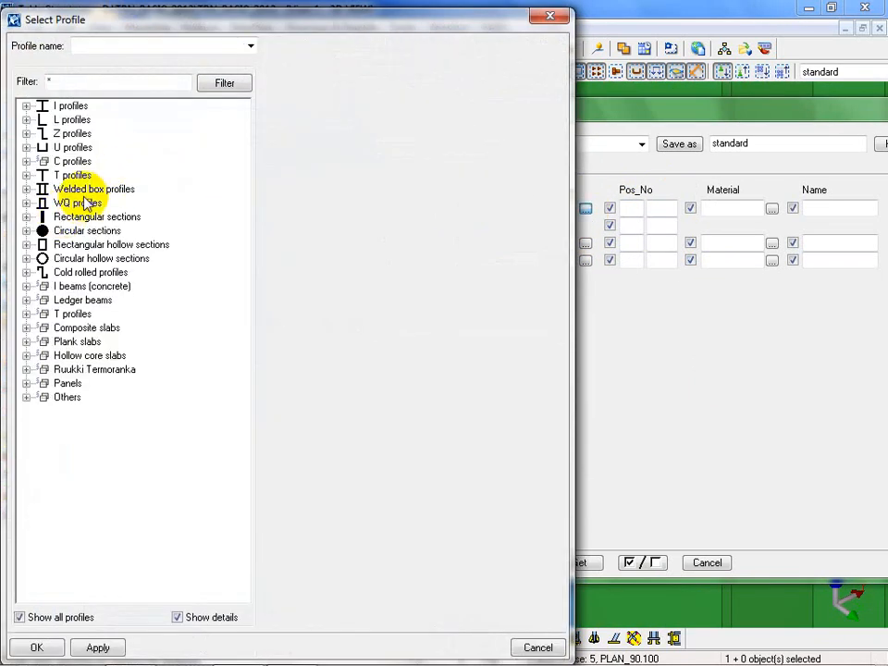
pyautogui.click(26, 148)
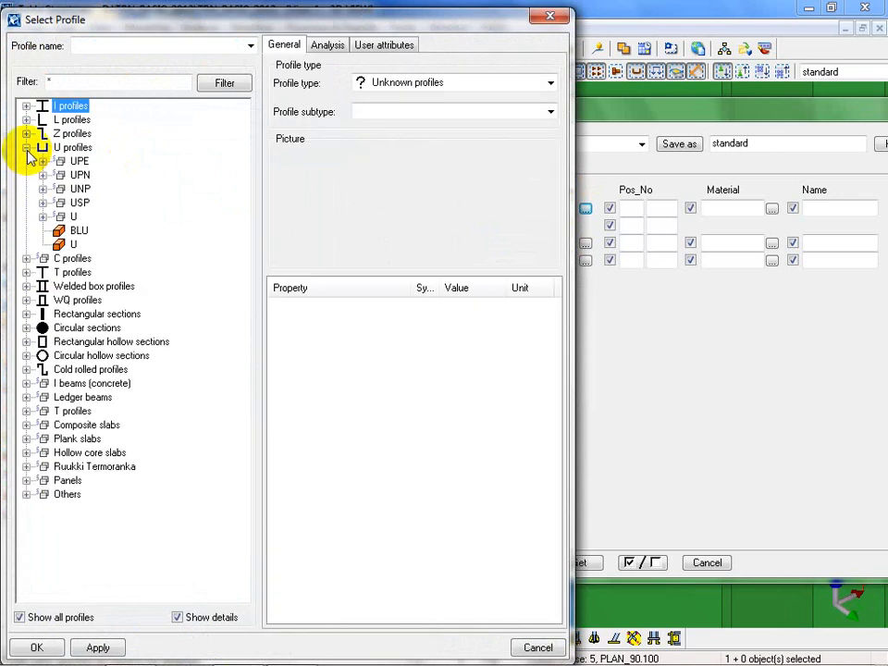
pyautogui.click(43, 216)
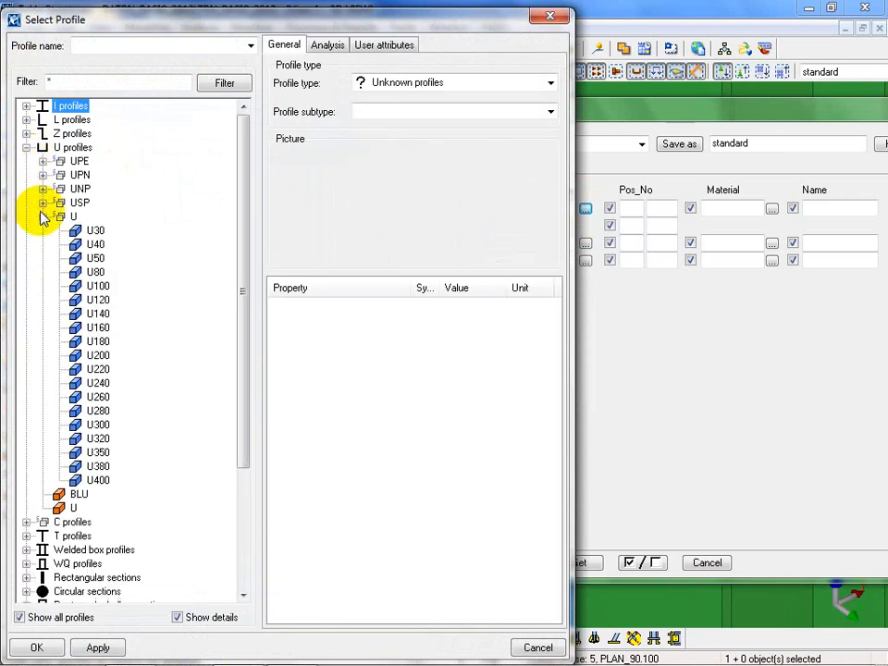
pyautogui.doubleClick(97, 292)
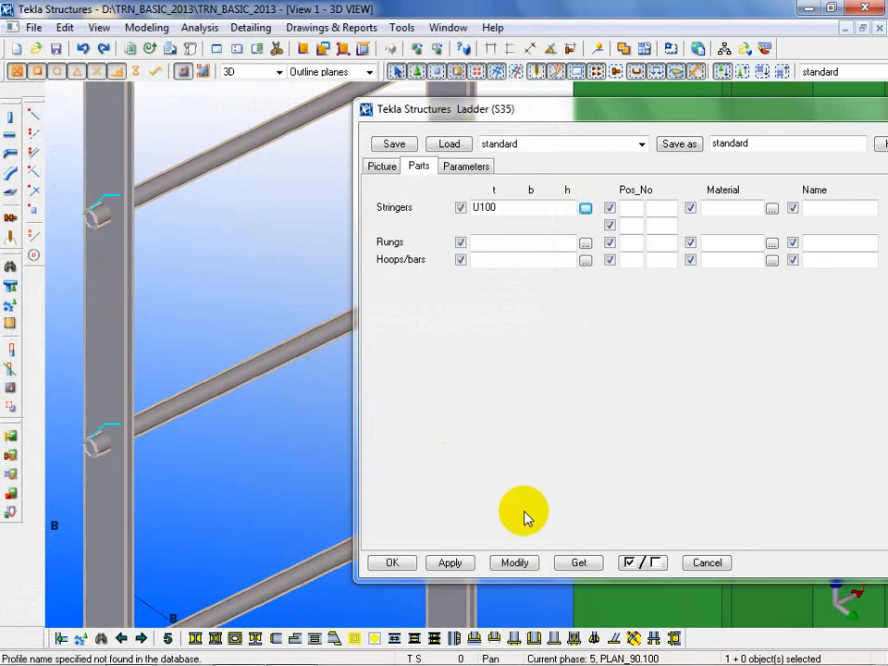
pyautogui.click(526, 562)
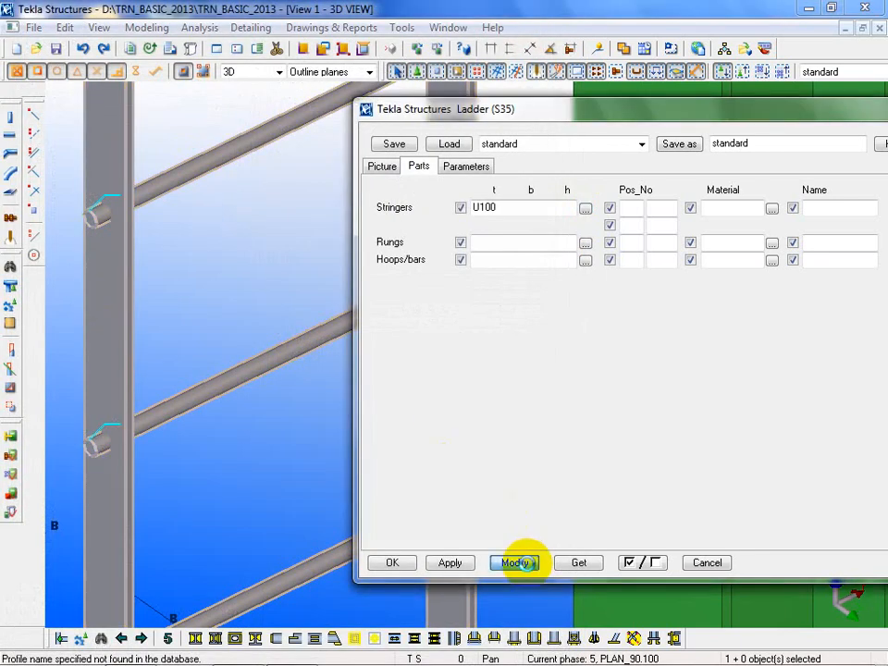
pyautogui.click(519, 563)
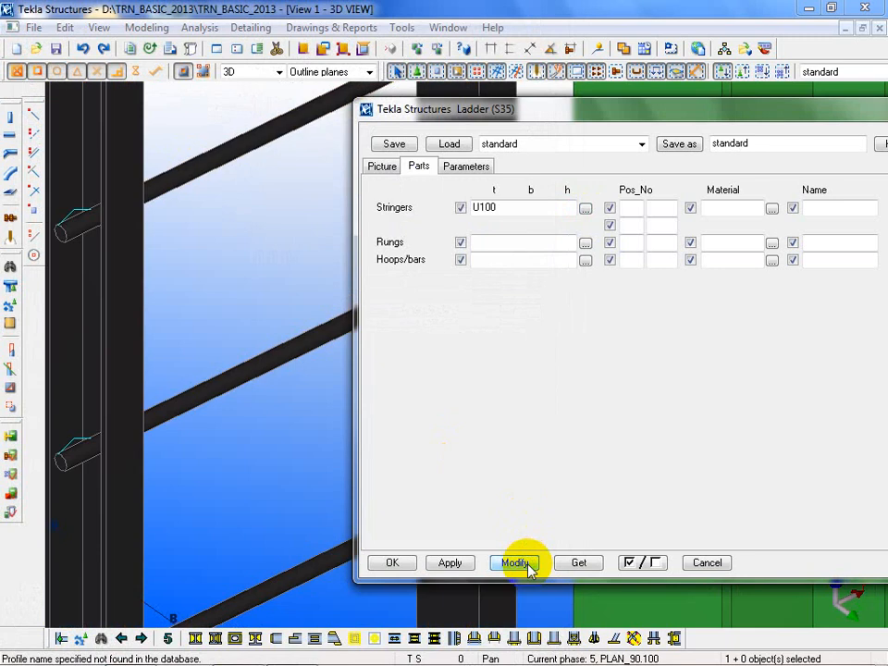
# Examine the modified stringers, the rung ends passing through them and the lower part of the ladder.
pyautogui.scroll(3, 168, 480)
pyautogui.scroll(-5, 193, 407)
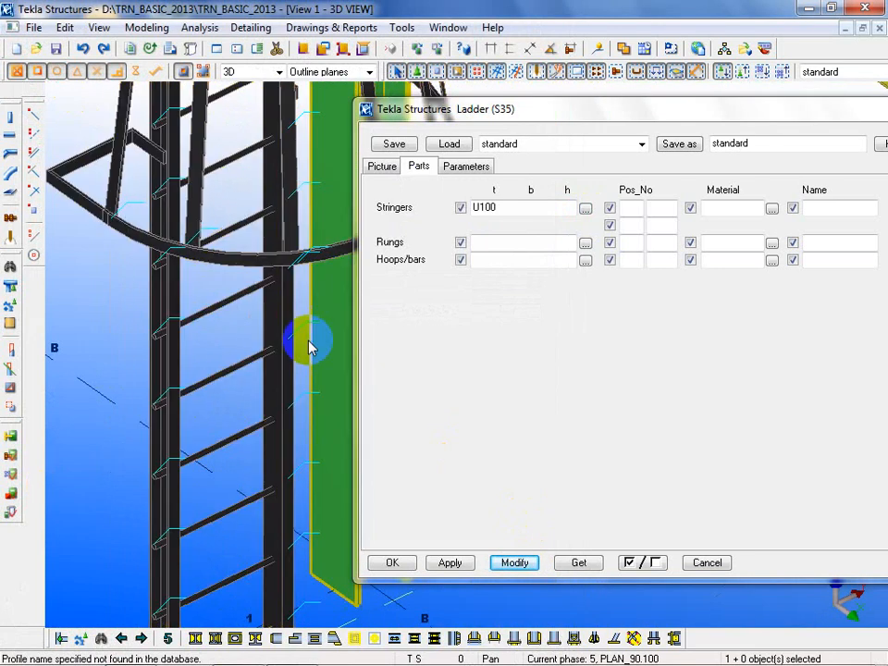
pyautogui.moveTo(171, 293); pyautogui.dragTo(178, 262, button='middle')
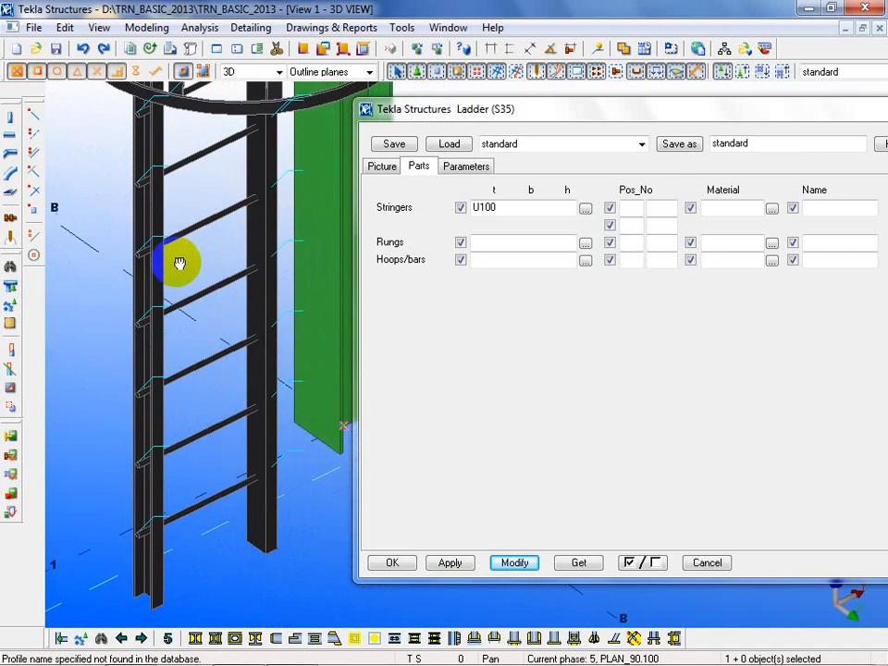
pyautogui.scroll(4, 259, 500)
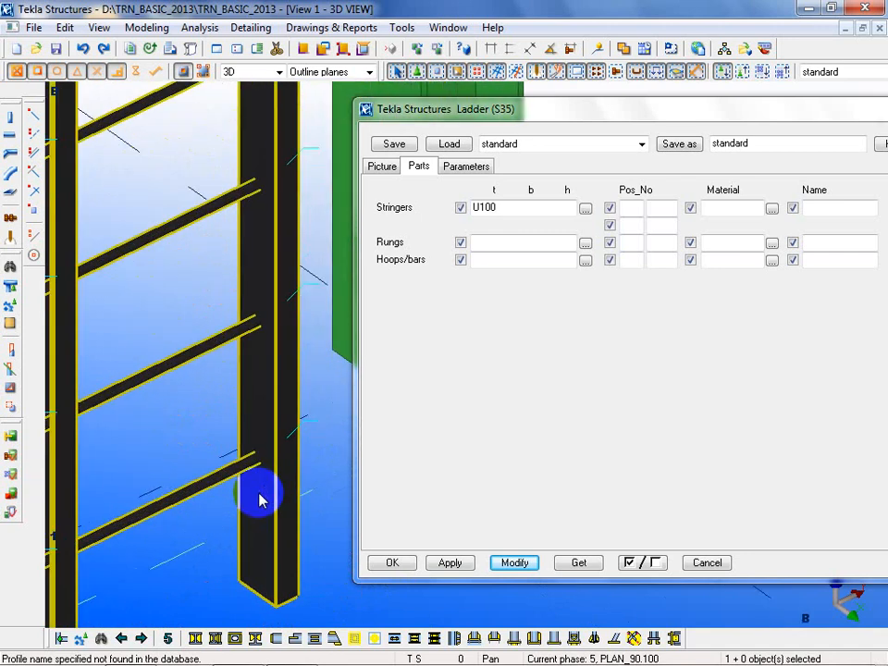
pyautogui.scroll(-3, 260, 500)
pyautogui.scroll(5, 135, 545)
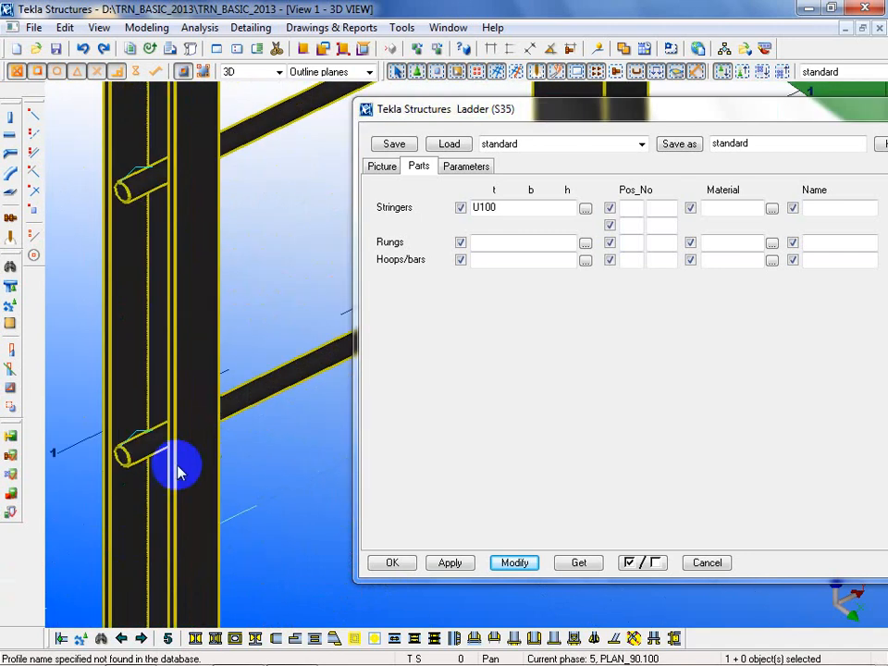
pyautogui.scroll(-4, 178, 472)
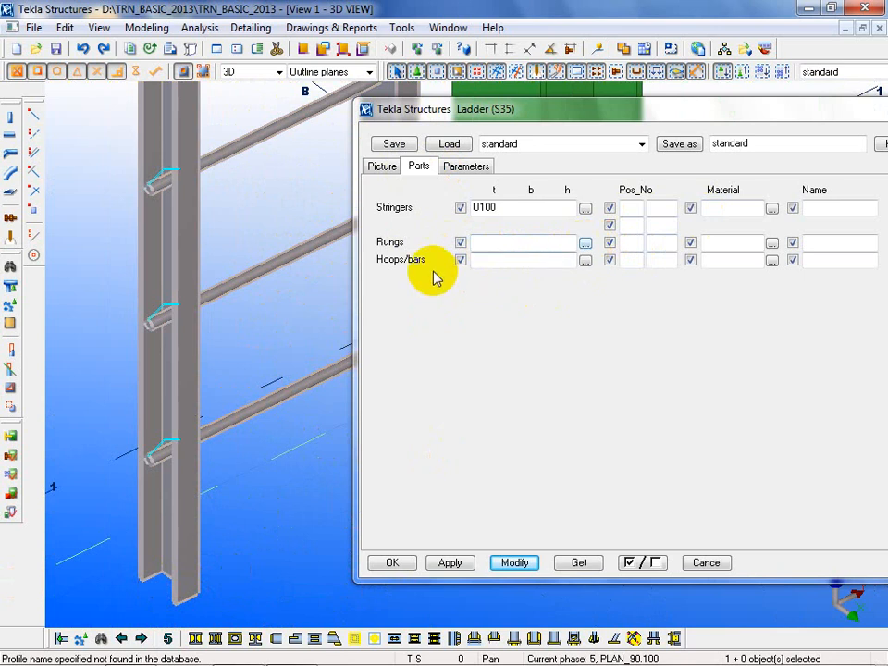
pyautogui.scroll(-3, 192, 551)
pyautogui.scroll(-2, 139, 297)
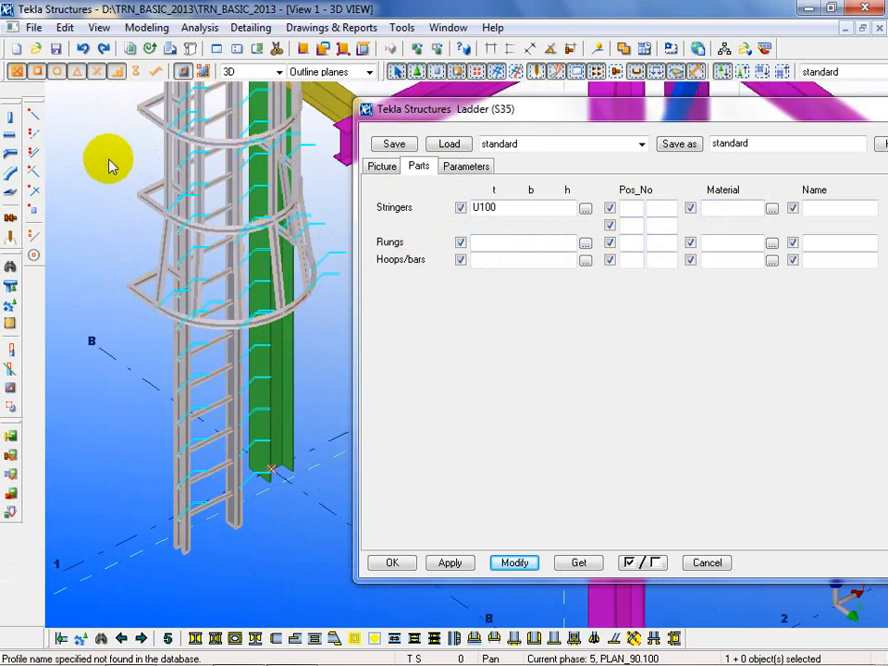
# Show the ladder's geometry settings and examine the cage's upper end where it meets the roof beams.
pyautogui.click(379, 166)
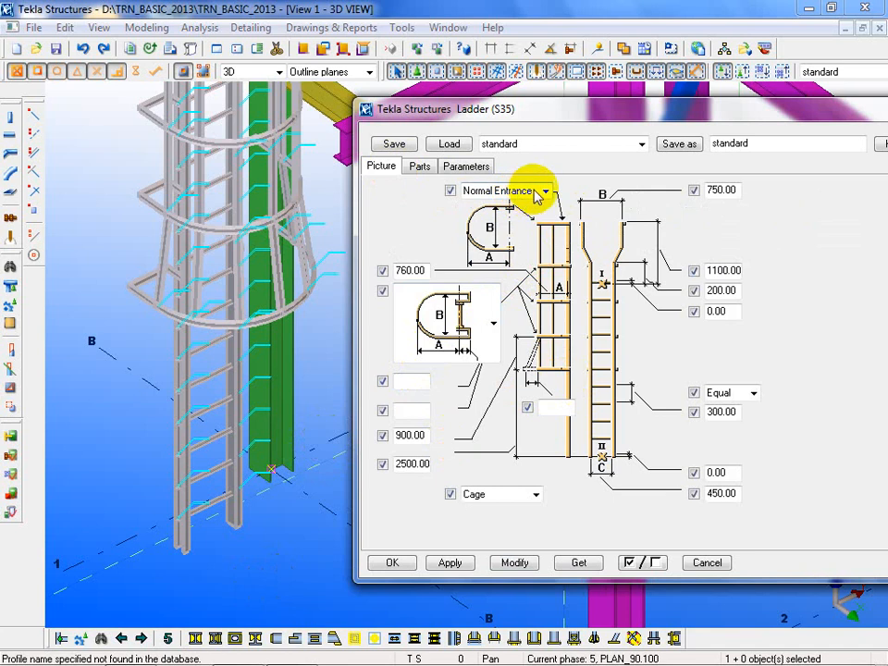
pyautogui.moveTo(256, 547); pyautogui.dragTo(227, 625, button='middle')
pyautogui.scroll(-5, 228, 564)
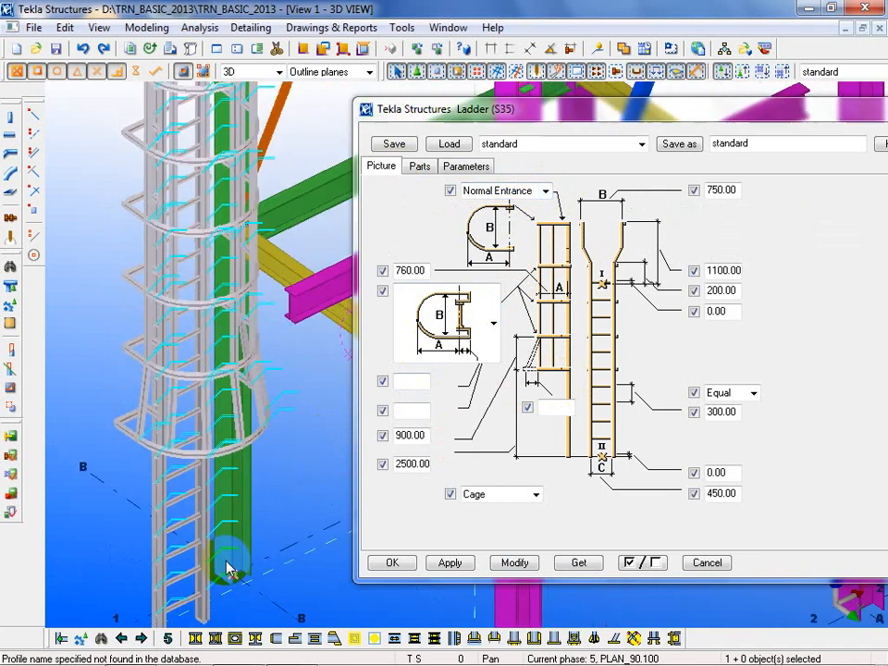
pyautogui.scroll(5, 246, 308)
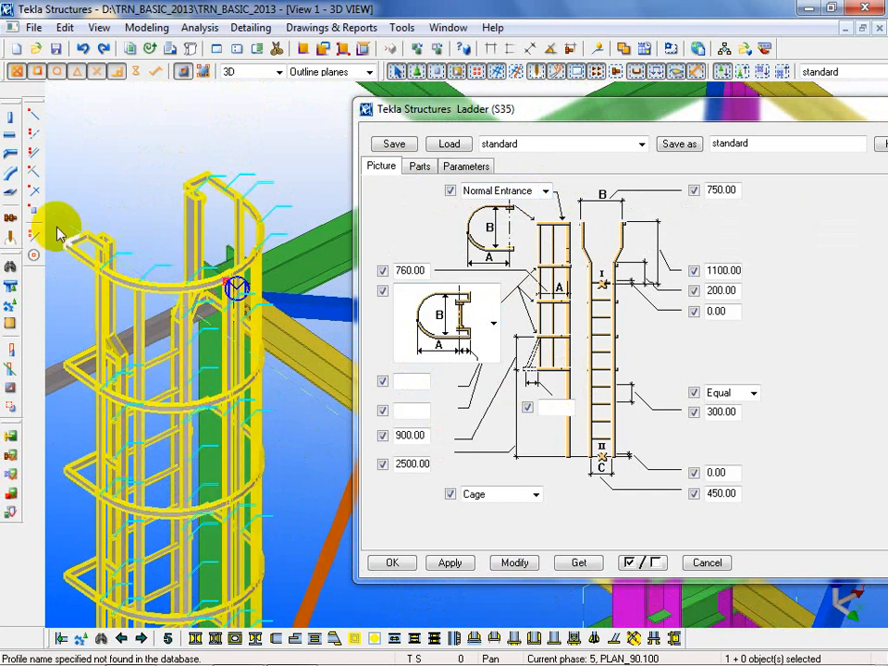
pyautogui.moveTo(212, 406); pyautogui.dragTo(149, 388, button='middle')
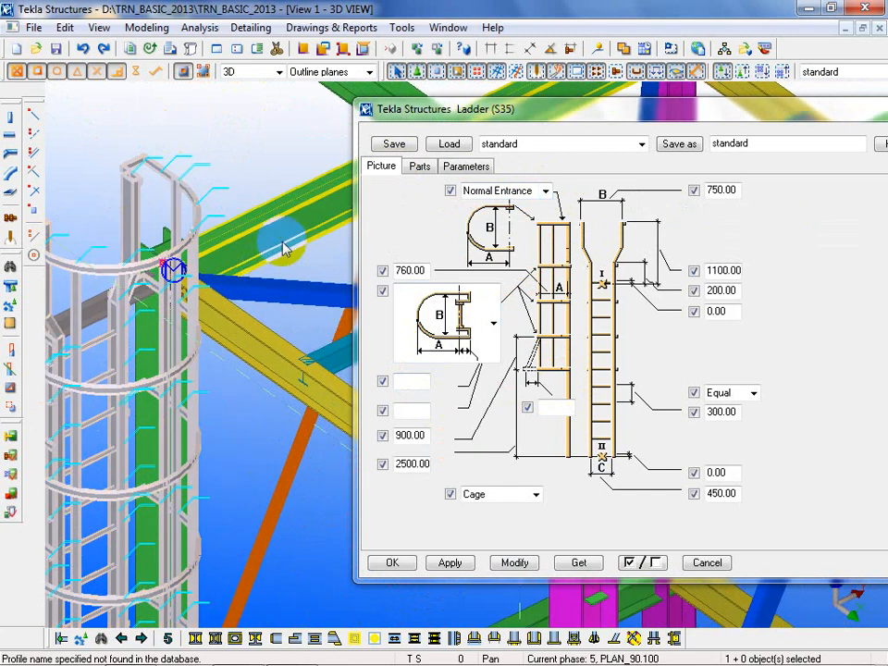
pyautogui.scroll(-5, 184, 273)
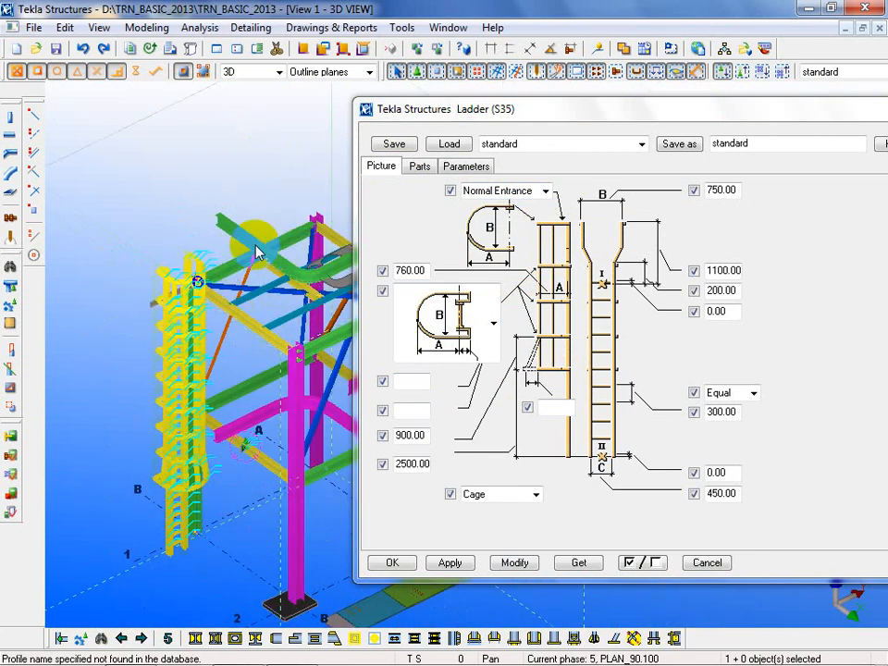
pyautogui.scroll(6, 190, 287)
pyautogui.moveTo(246, 437); pyautogui.dragTo(275, 499, button='middle')
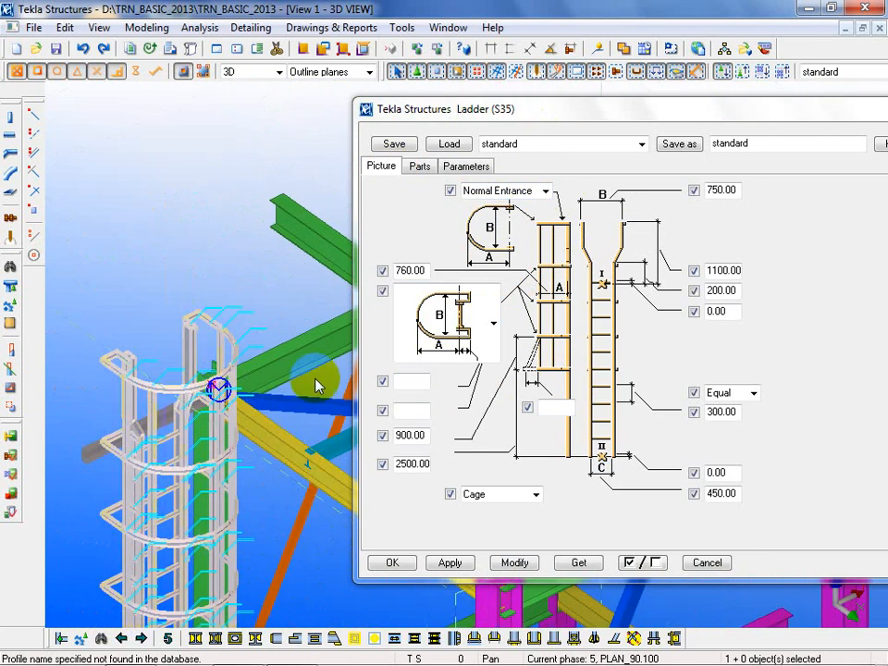
# Set the ladder's top entrance type to Right Entrance and modify the ladder.
pyautogui.click(545, 191)
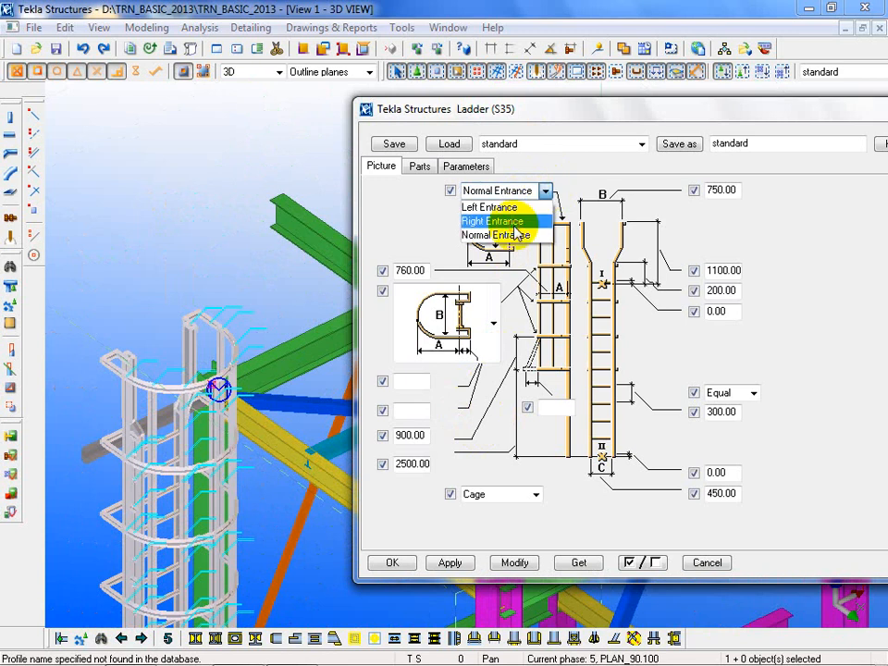
pyautogui.click(515, 226)
pyautogui.click(517, 564)
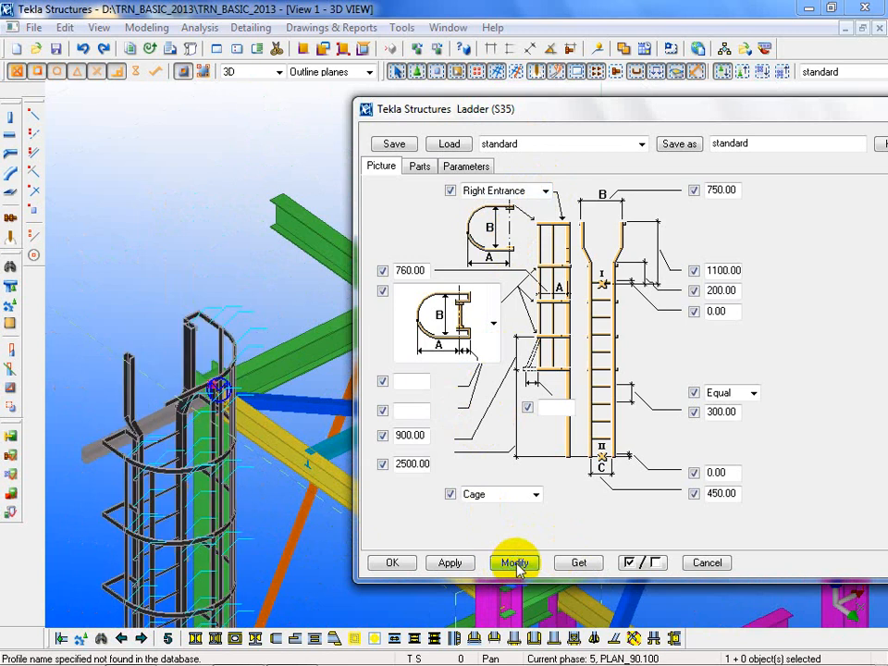
# Set the ladder's top entrance type to Left Entrance, modify the ladder and check its top hoop.
pyautogui.click(537, 193)
pyautogui.click(519, 204)
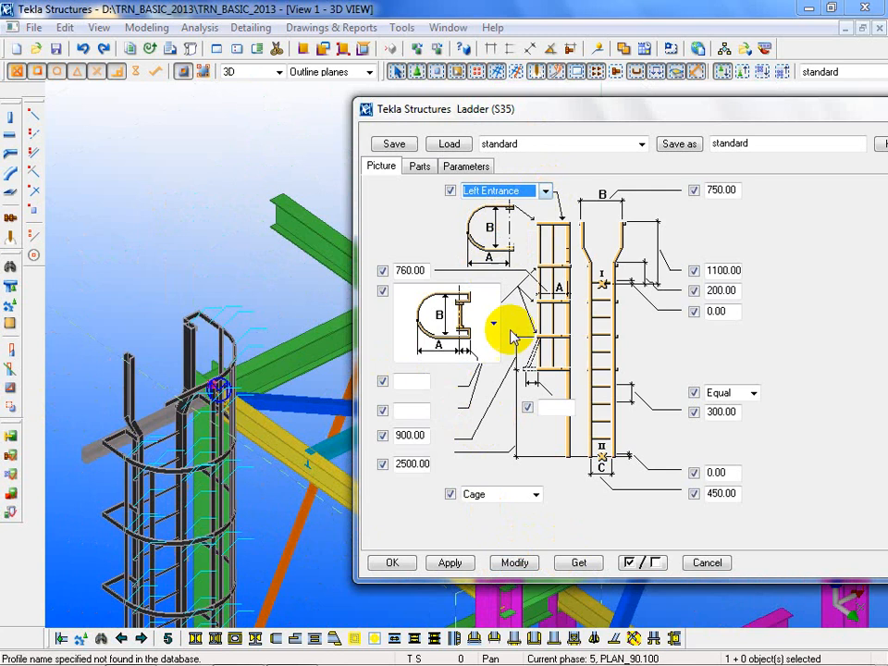
pyautogui.click(513, 564)
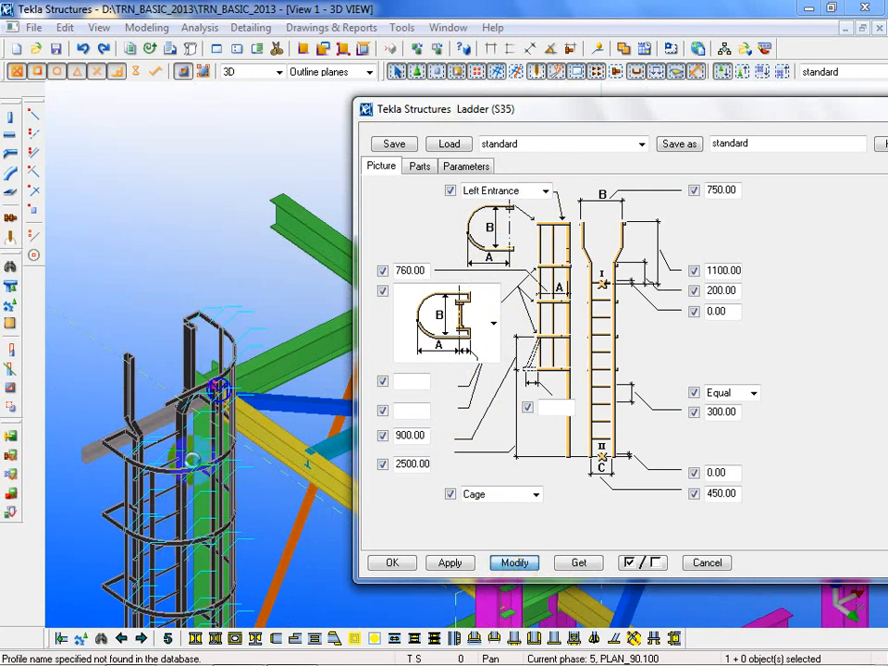
pyautogui.scroll(2, 117, 407)
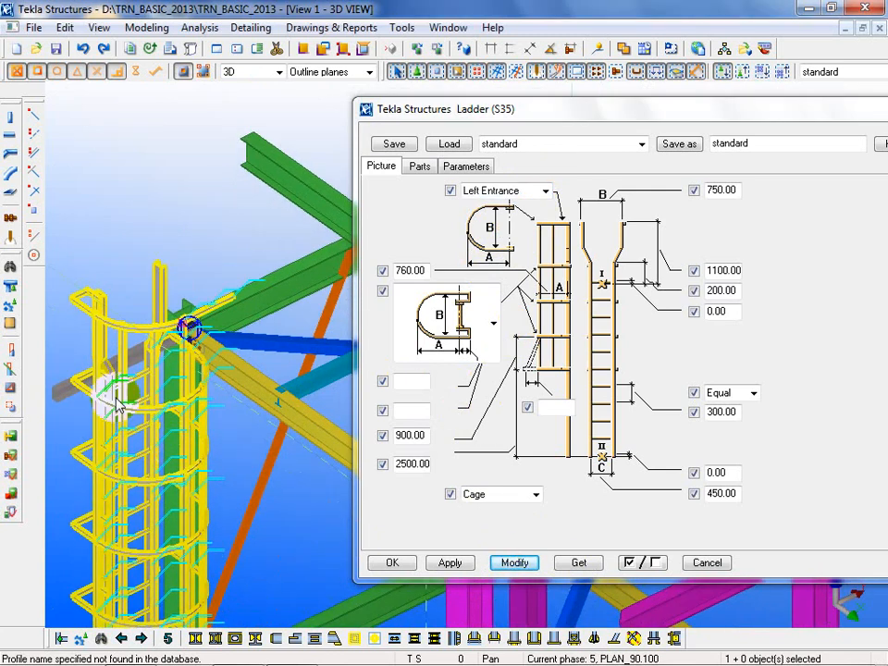
pyautogui.scroll(2, 117, 407)
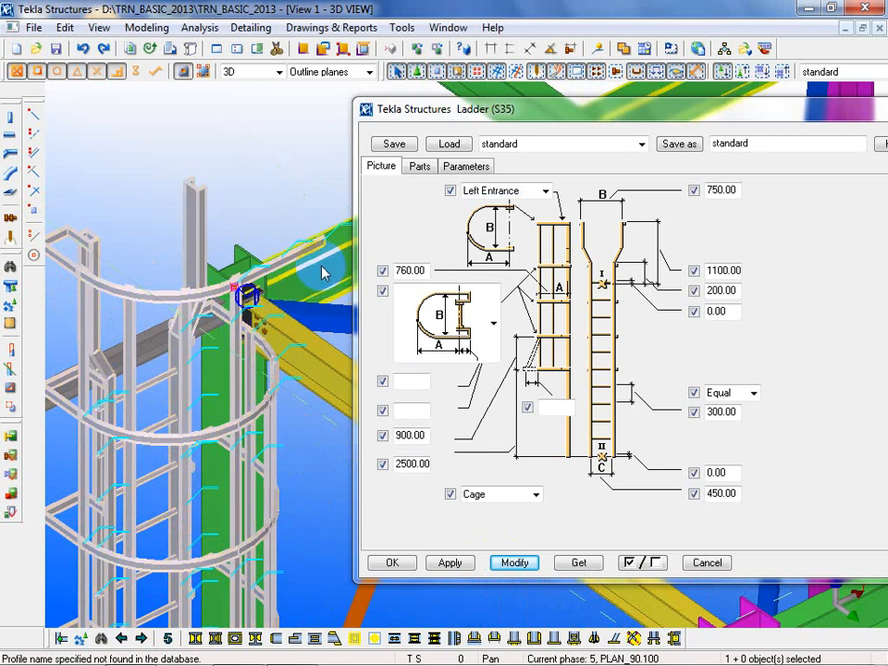
pyautogui.scroll(-3, 324, 273)
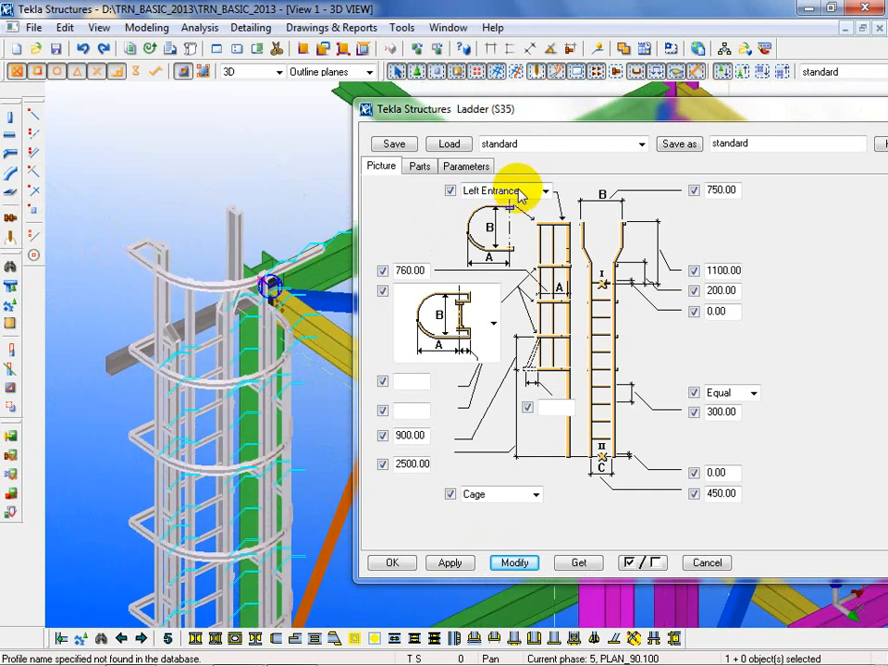
# Review the entrance type options and switch the ladder's entrance setting to Right Entrance without modifying the model.
pyautogui.click(521, 193)
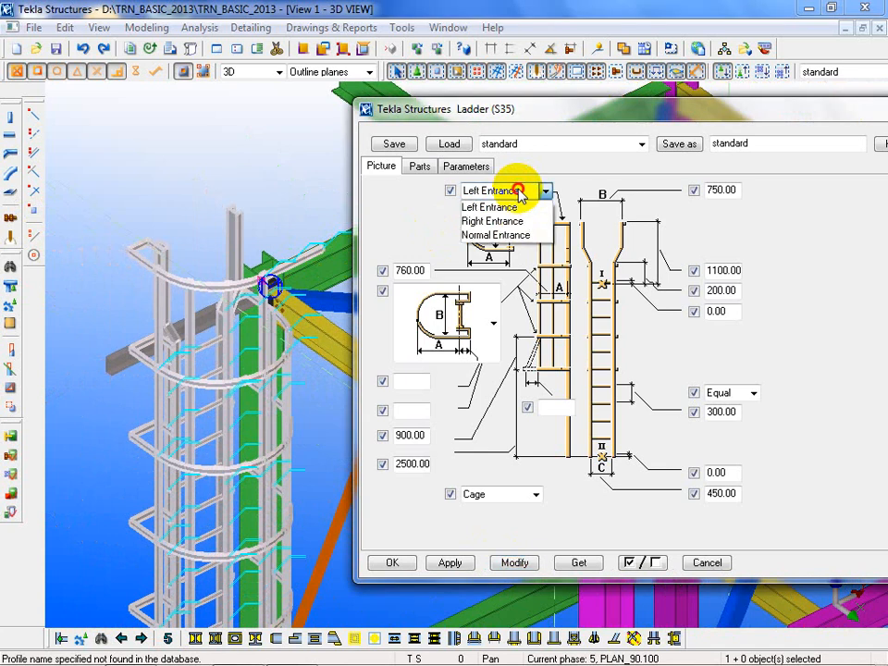
pyautogui.click(521, 192)
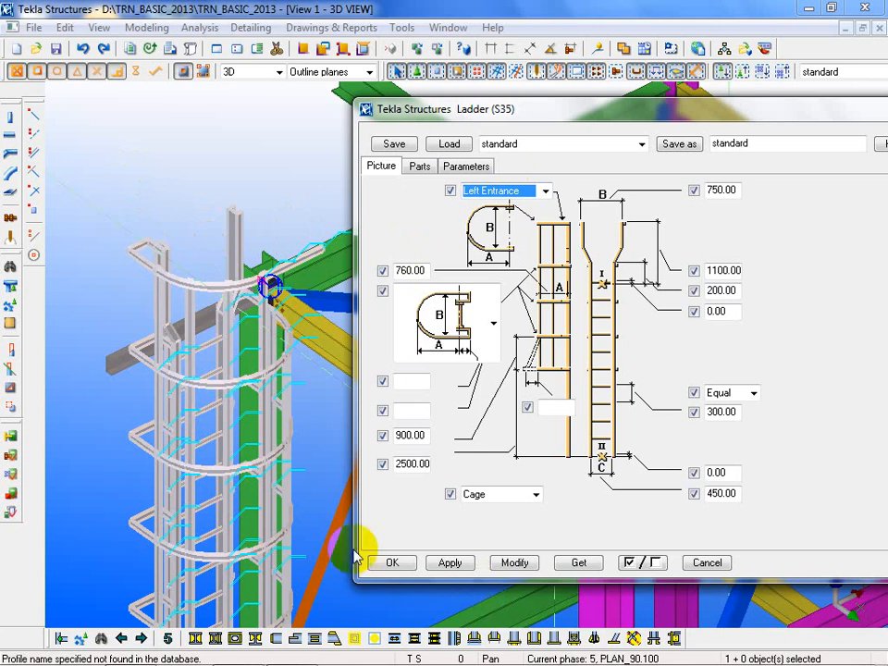
pyautogui.click(248, 264)
pyautogui.scroll(2, 231, 242)
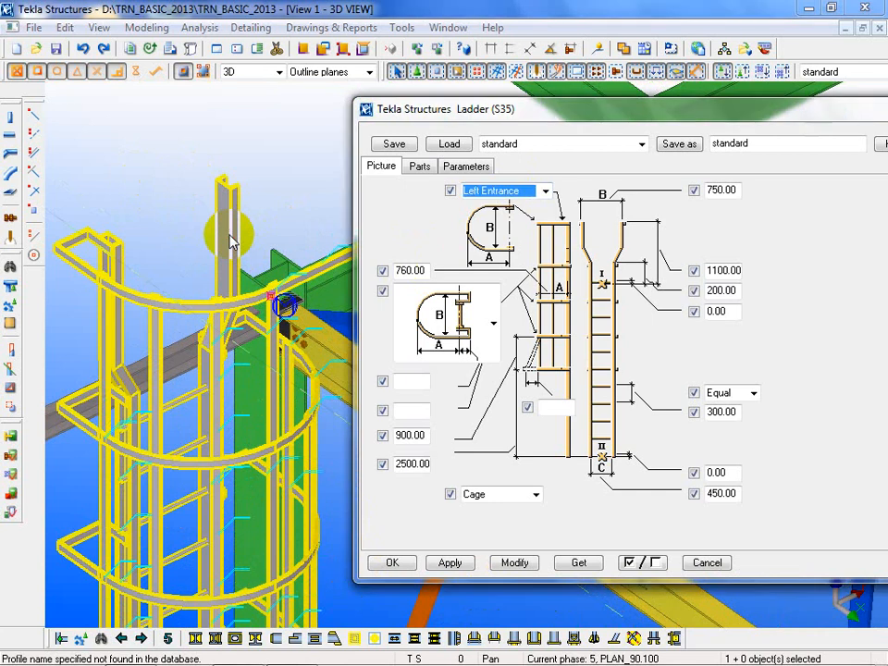
pyautogui.press('Down')
pyautogui.click(146, 197)
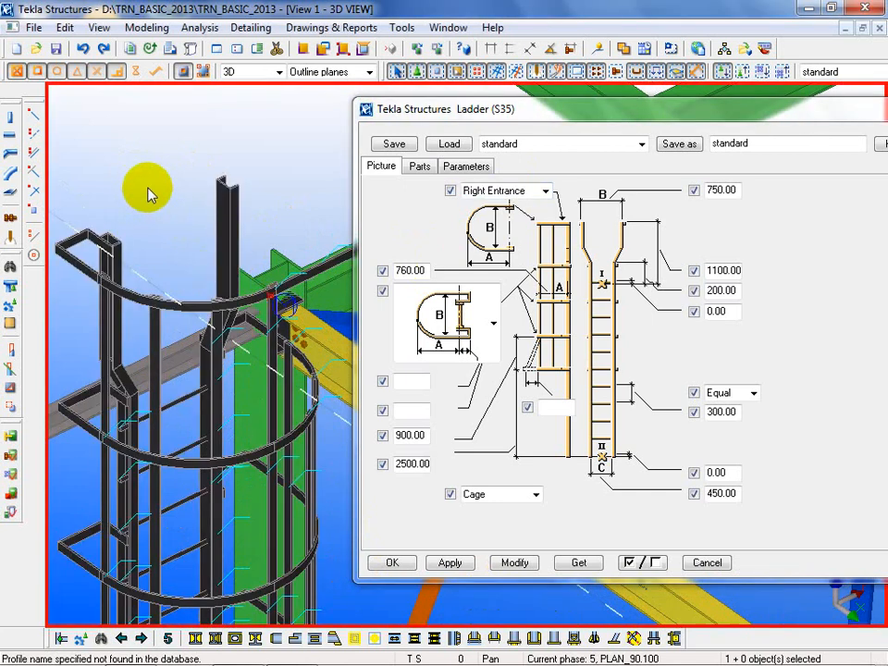
# Select the ladder again and examine its top exit in relation to the frame's roof beams.
pyautogui.scroll(-2, 148, 193)
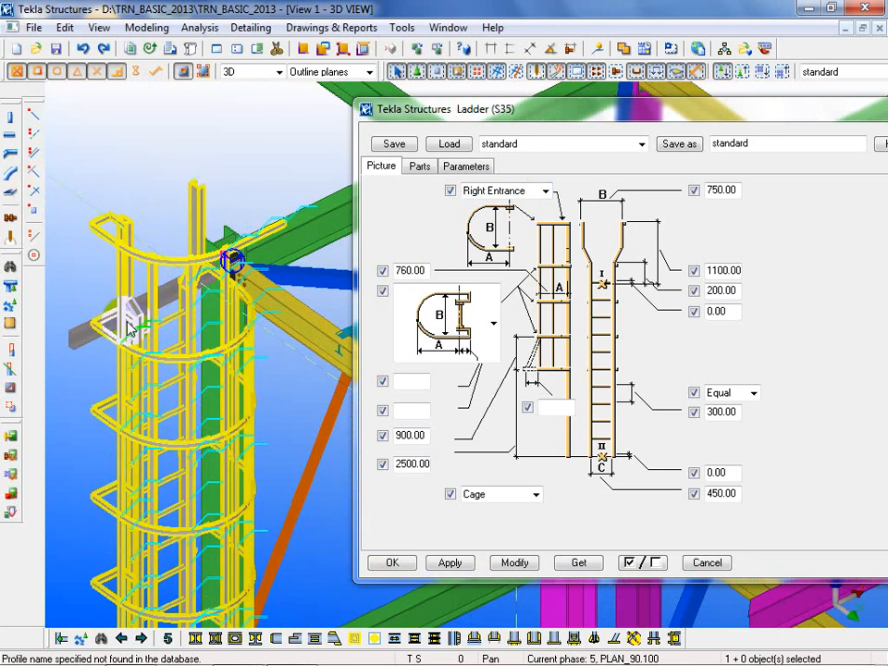
pyautogui.scroll(-3, 175, 250)
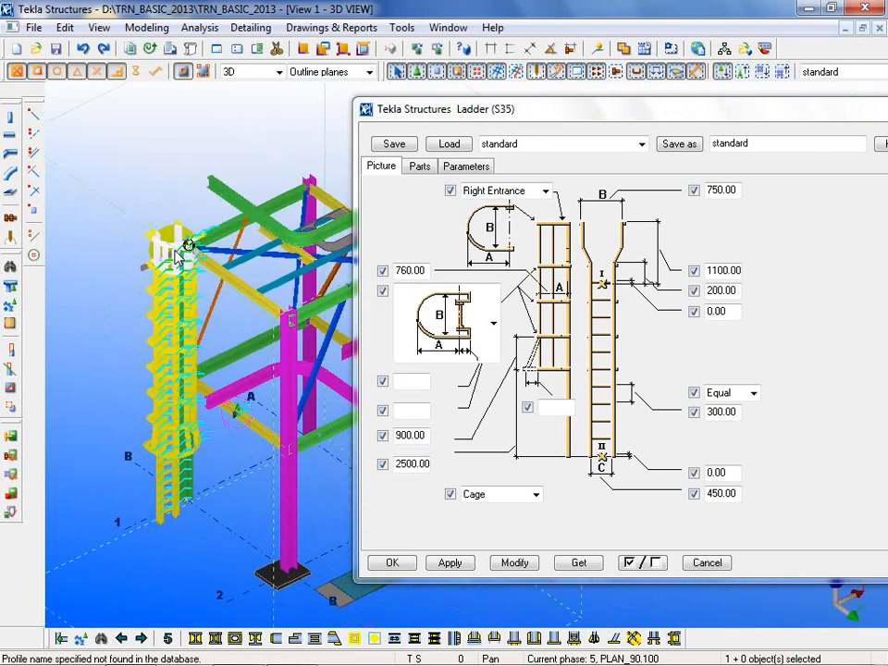
pyautogui.scroll(-1, 198, 425)
pyautogui.click(174, 237)
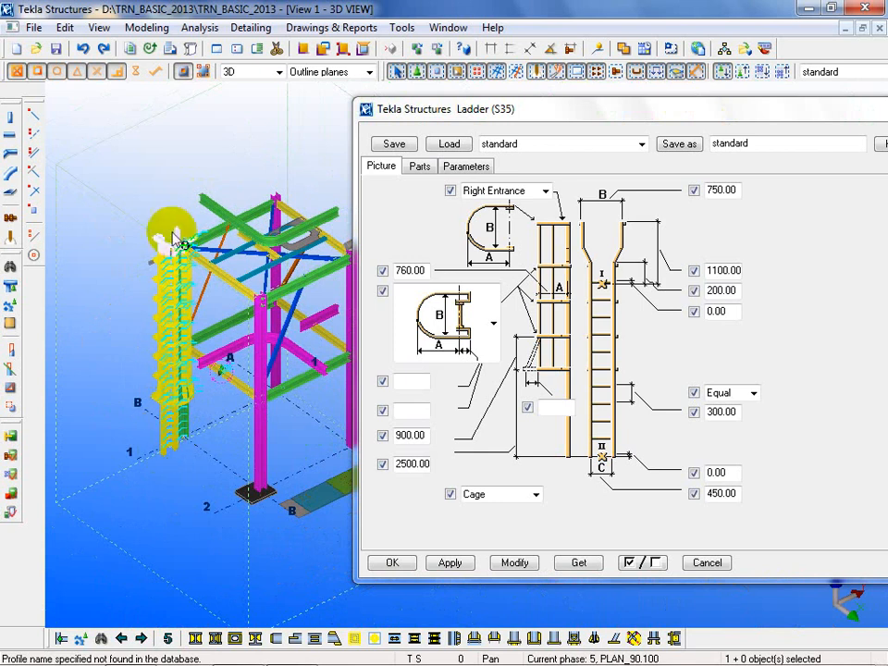
pyautogui.scroll(5, 198, 308)
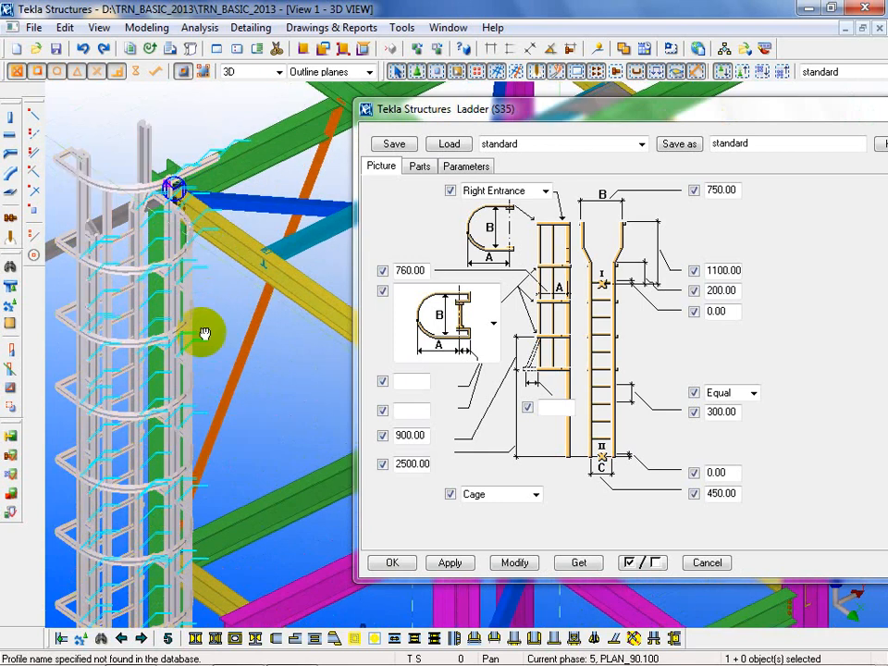
pyautogui.scroll(-2, 229, 337)
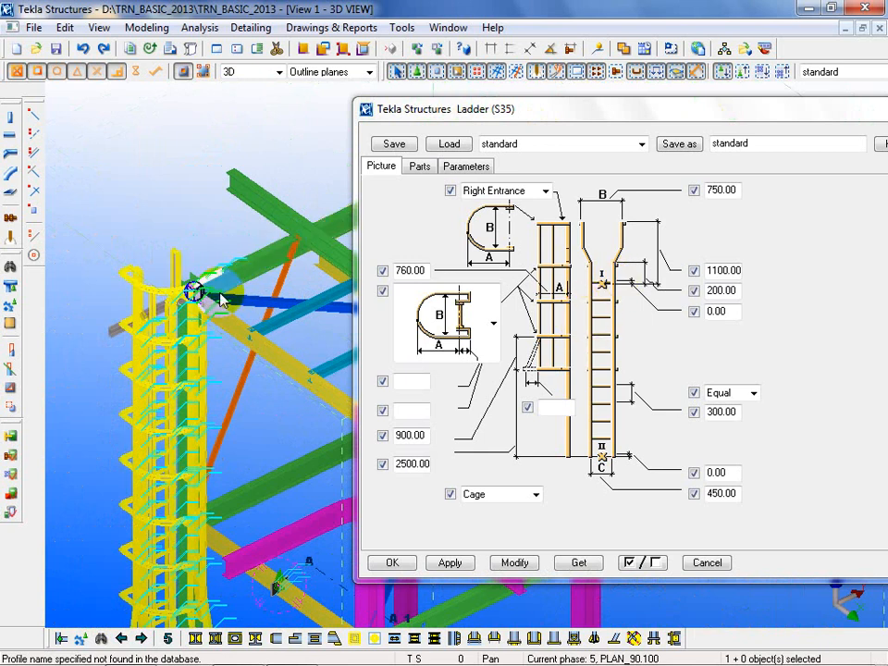
pyautogui.scroll(2, 143, 301)
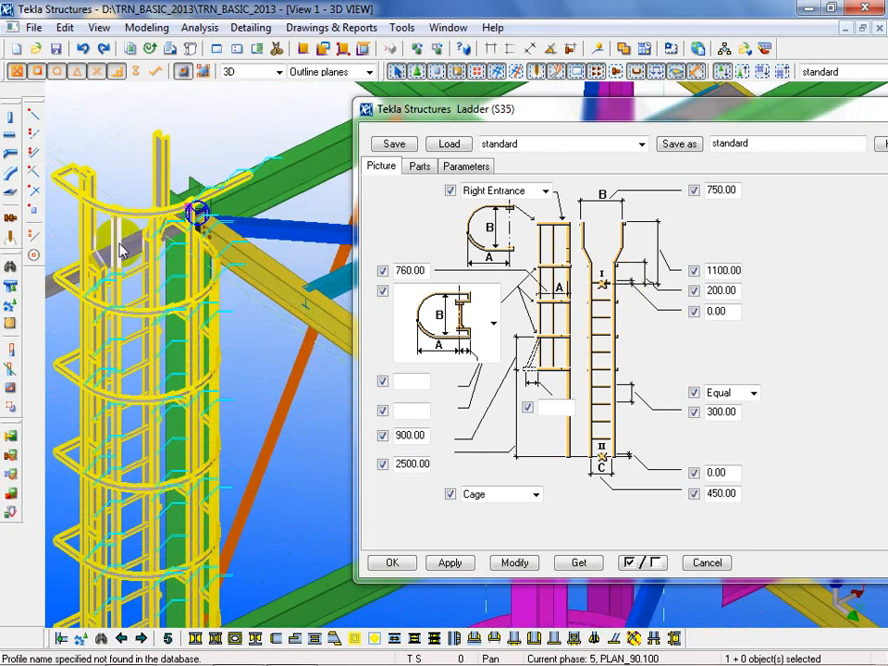
# Examine the ladder from its foot to its top exit and review the cage hoop shape options.
pyautogui.scroll(-5, 139, 305)
pyautogui.moveTo(139, 306); pyautogui.dragTo(176, 393, button='middle')
pyautogui.scroll(6, 204, 463)
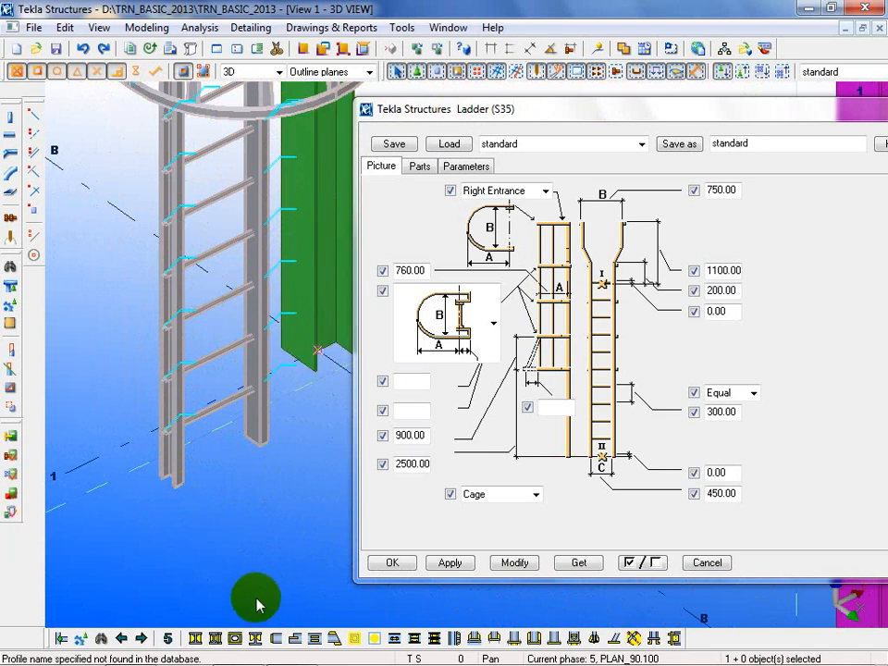
pyautogui.scroll(-4, 214, 505)
pyautogui.moveTo(206, 507); pyautogui.dragTo(49, 377, button='middle')
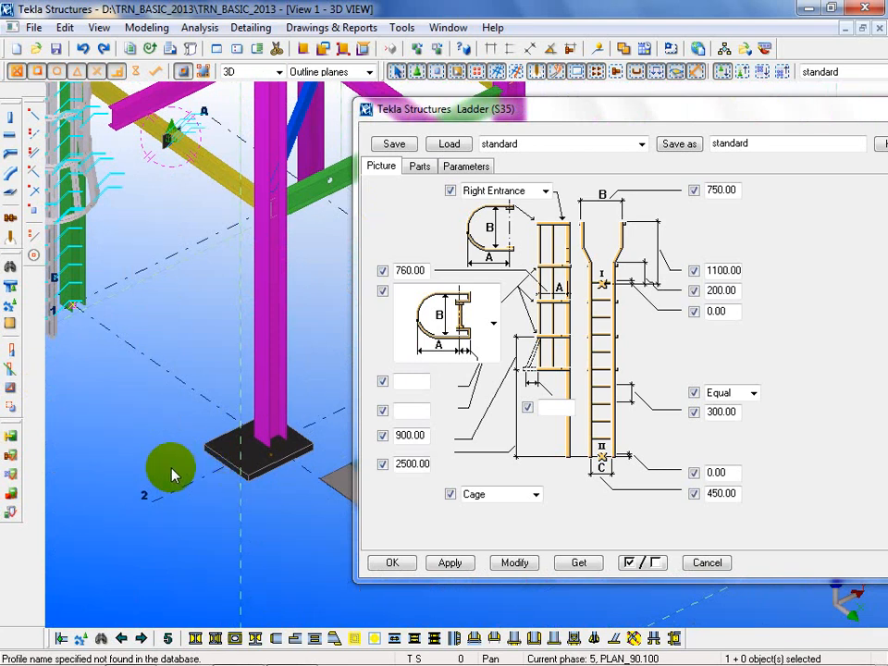
pyautogui.scroll(-2, 157, 384)
pyautogui.moveTo(153, 380); pyautogui.dragTo(226, 519, button='middle')
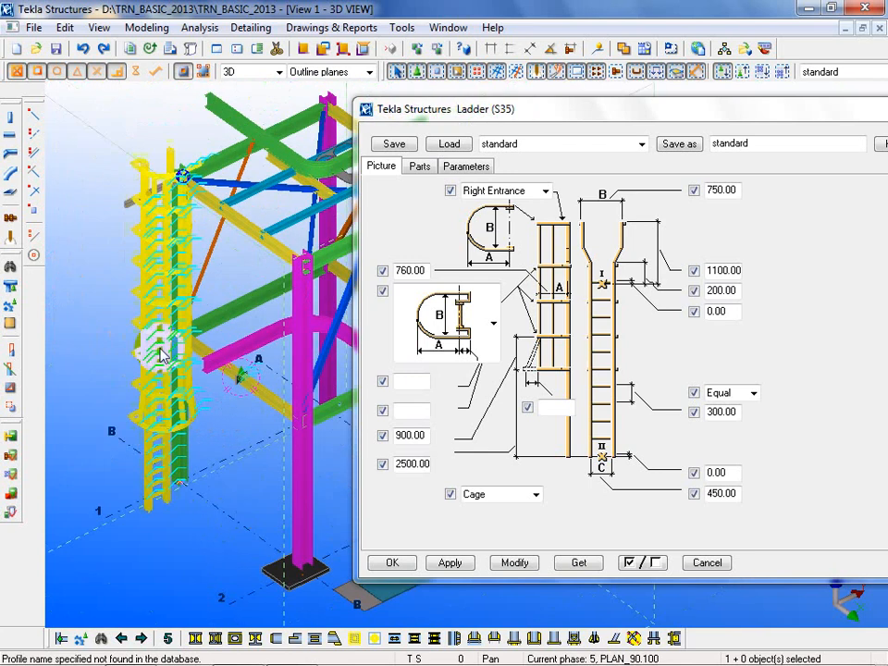
pyautogui.scroll(3, 159, 353)
pyautogui.click(495, 325)
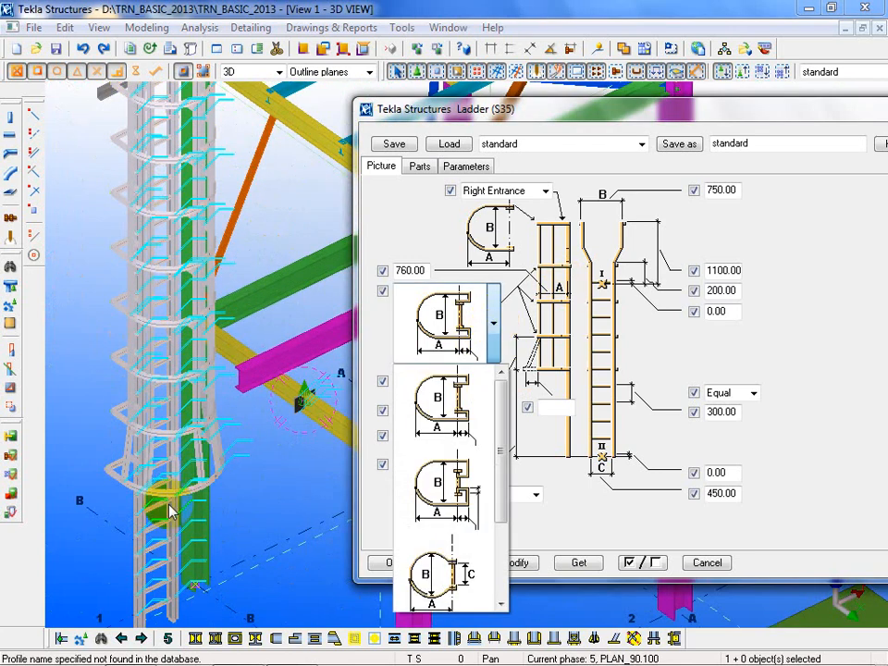
pyautogui.click(281, 509)
pyautogui.scroll(-2, 153, 499)
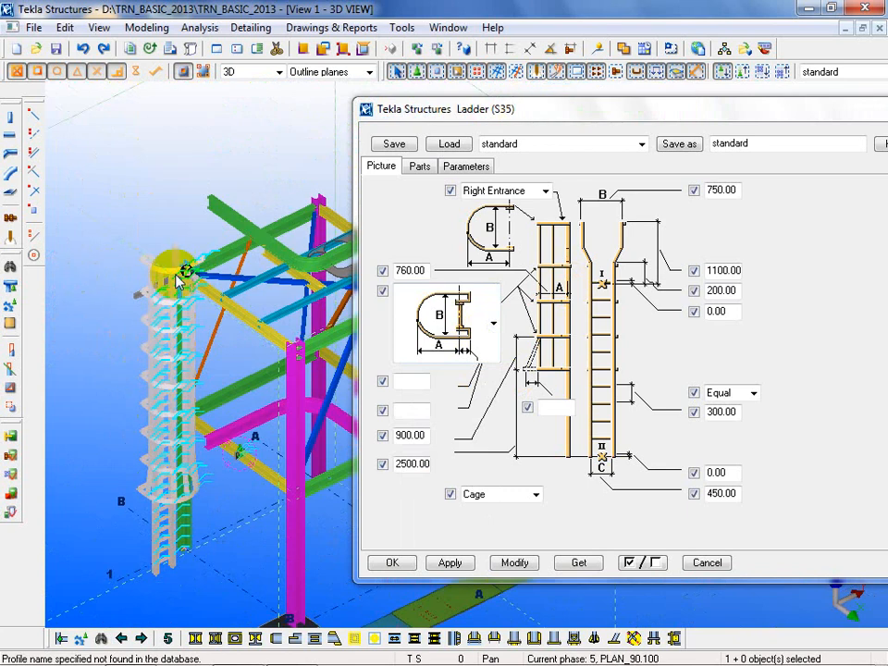
# Set the ladder's top entrance type to Left Entrance and modify the ladder.
pyautogui.scroll(3, 180, 278)
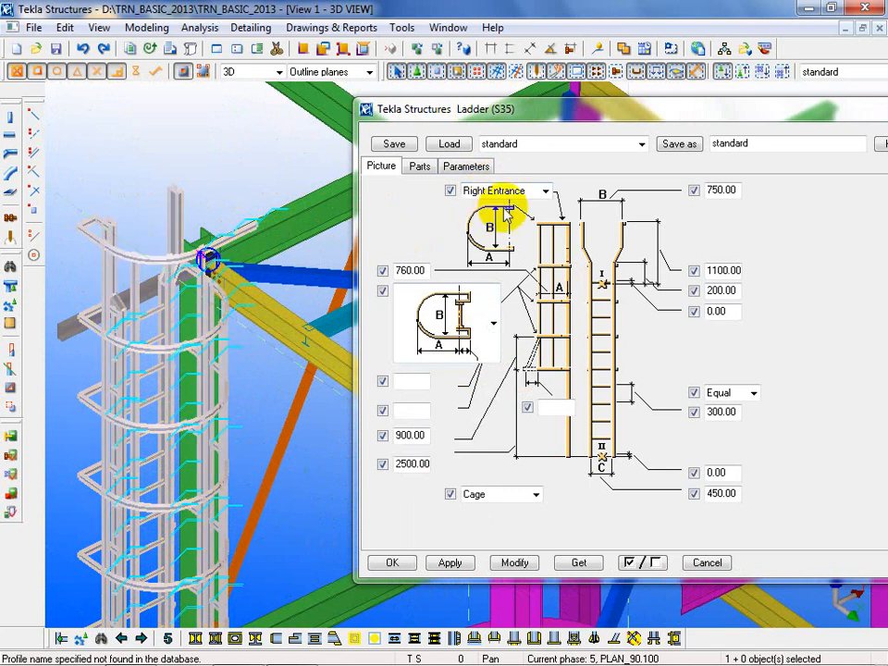
pyautogui.click(545, 190)
pyautogui.click(507, 205)
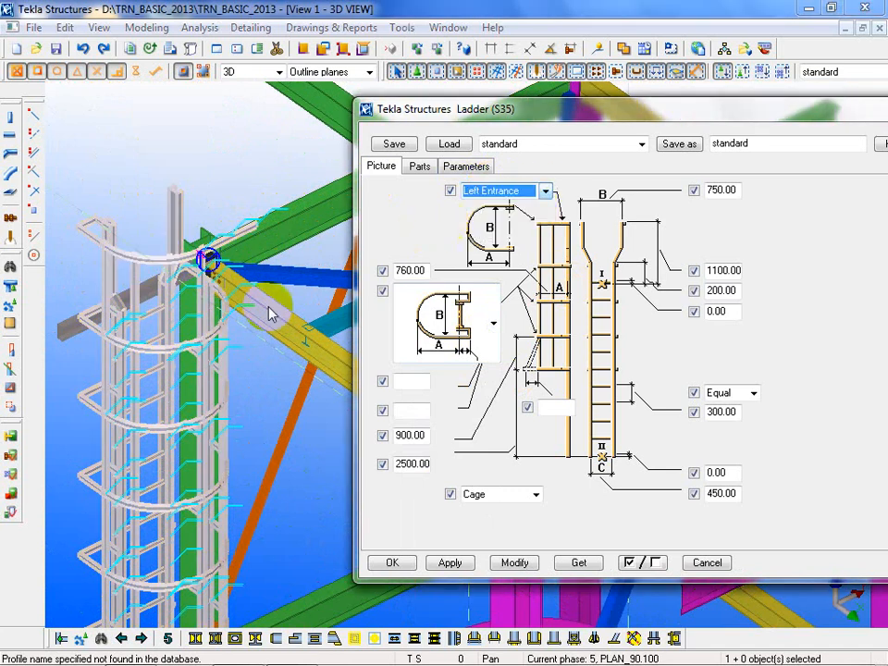
pyautogui.click(516, 563)
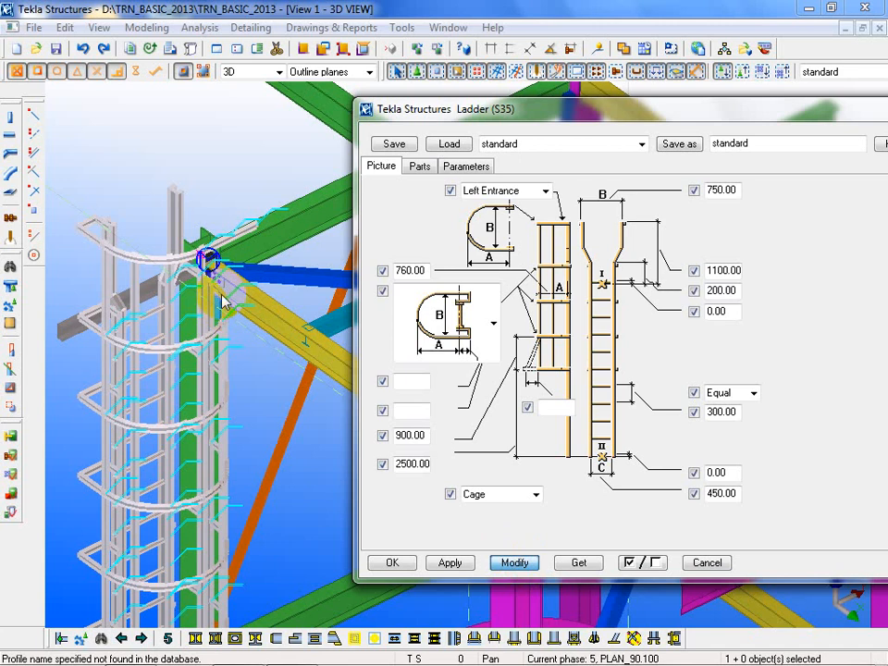
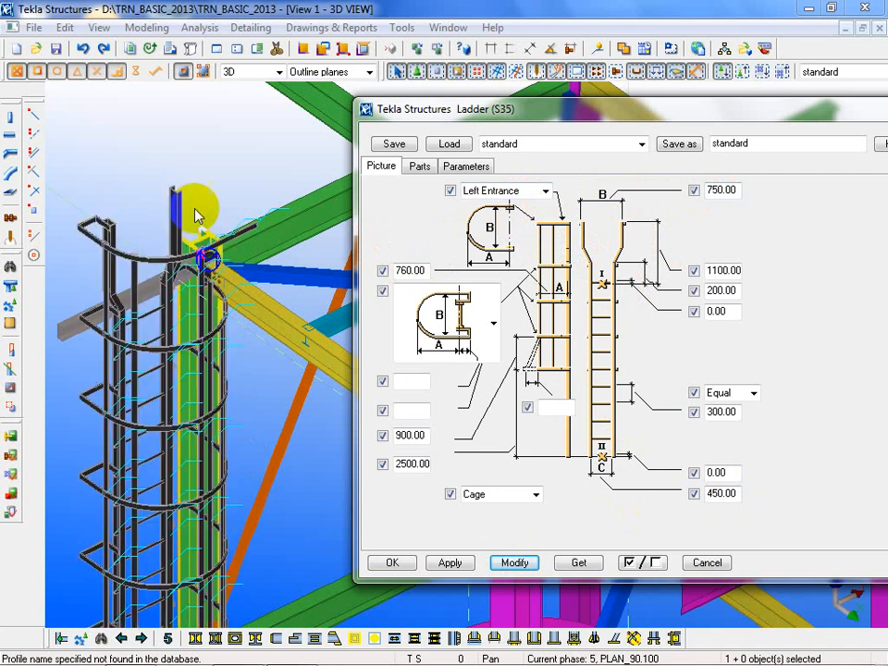
# Set the ladder's top width B to 450, modify the ladder and check the stringers at its top exit.
pyautogui.moveTo(740, 191); pyautogui.dragTo(625, 192)
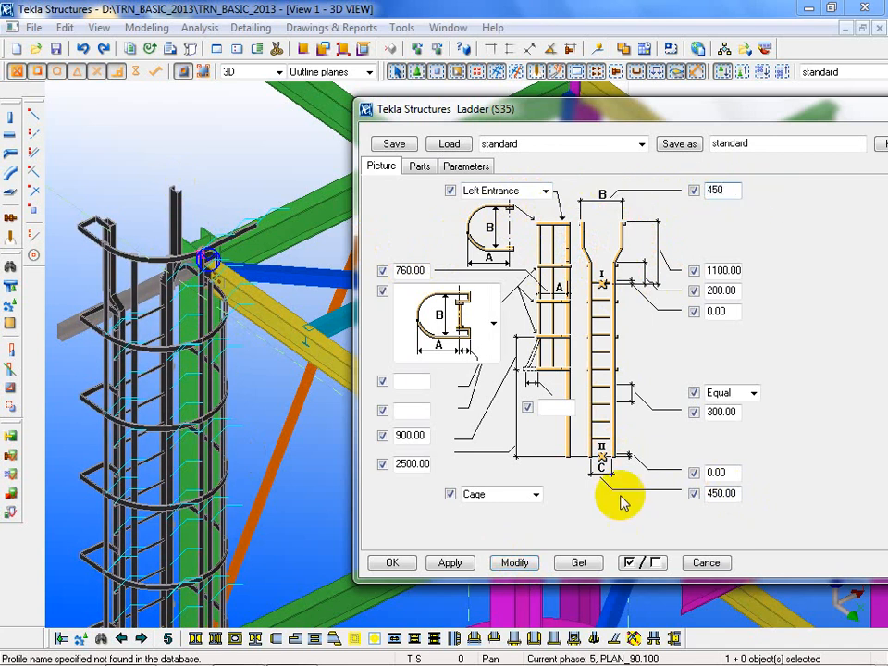
pyautogui.click(516, 563)
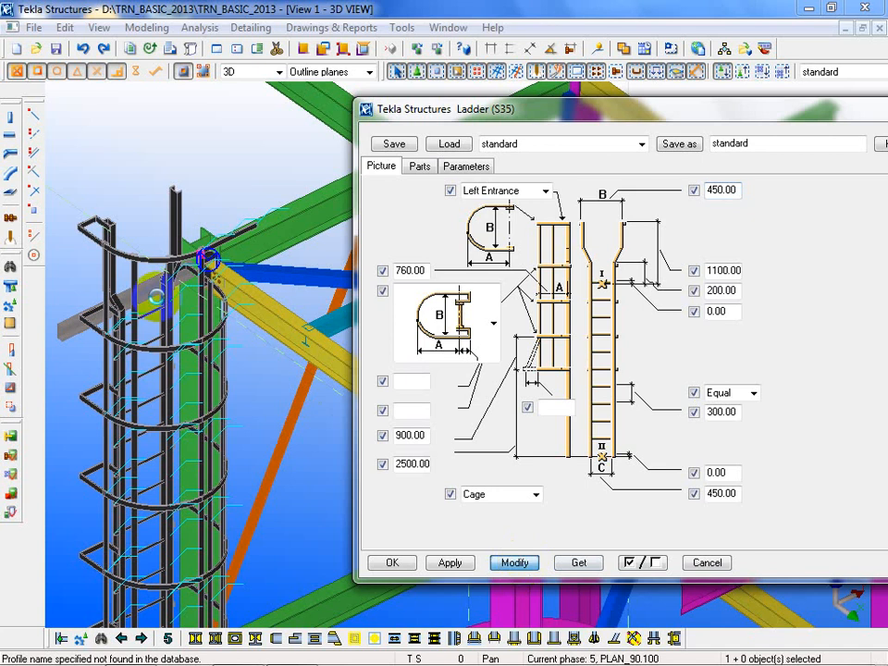
pyautogui.click(218, 176)
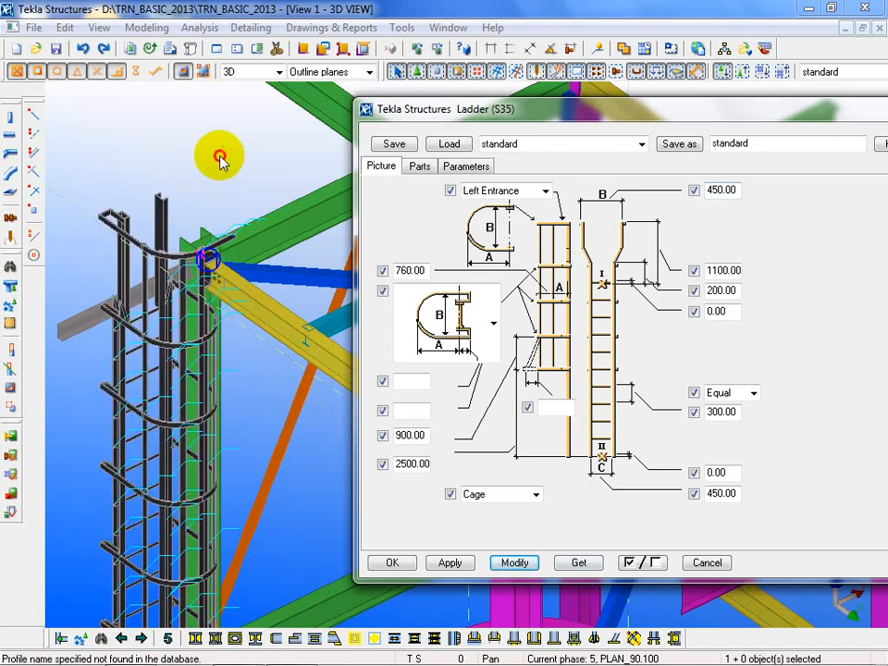
pyautogui.click(148, 267)
pyautogui.scroll(5, 248, 335)
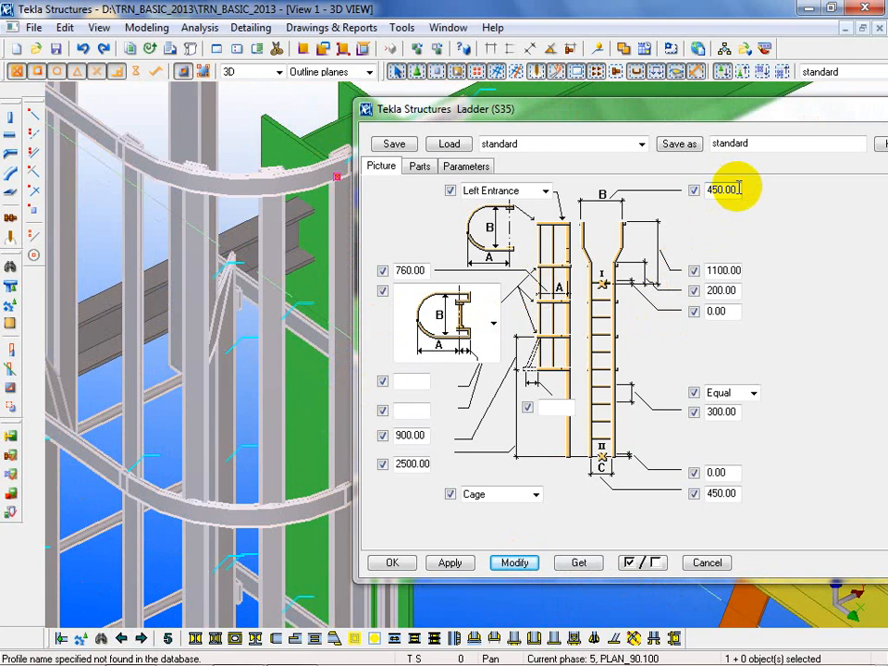
pyautogui.moveTo(740, 189); pyautogui.dragTo(650, 221)
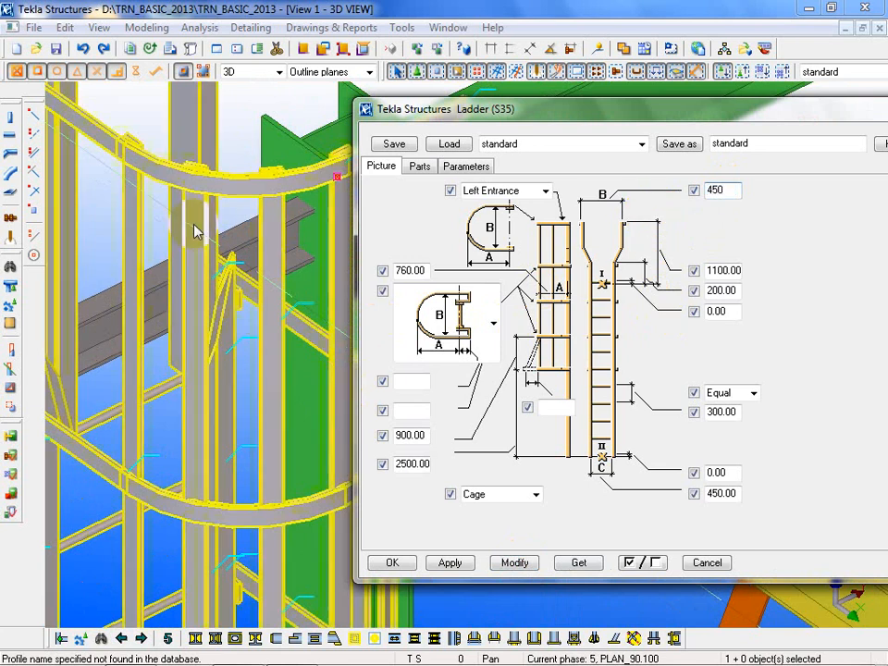
pyautogui.keyDown('ctrl'); pyautogui.moveTo(198, 227); pyautogui.dragTo(365, 342, button='middle'); pyautogui.keyUp('ctrl')
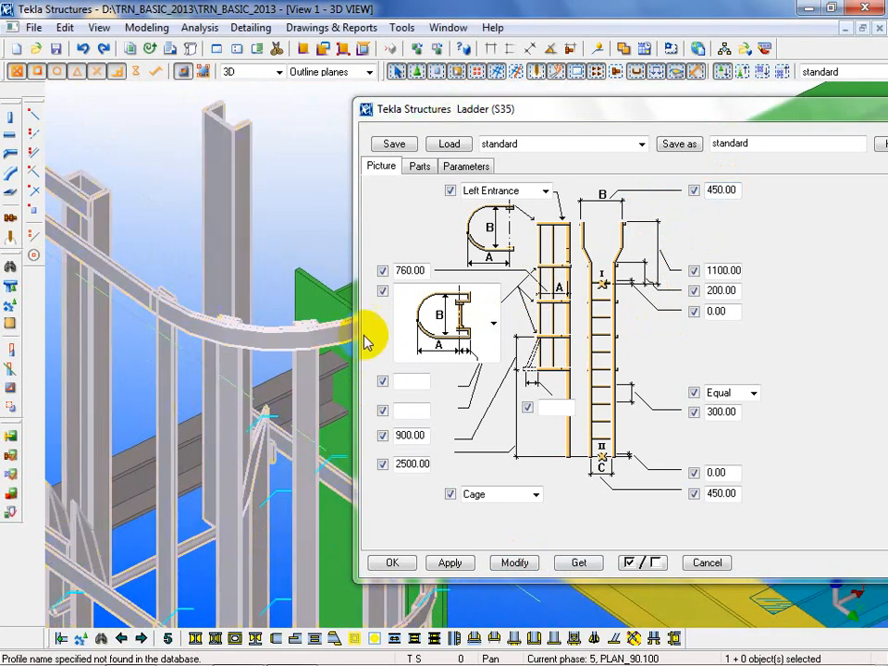
# Clear the stringers' profile, modify the ladder and inspect its stringers around the top hoops.
pyautogui.click(419, 166)
pyautogui.click(248, 221)
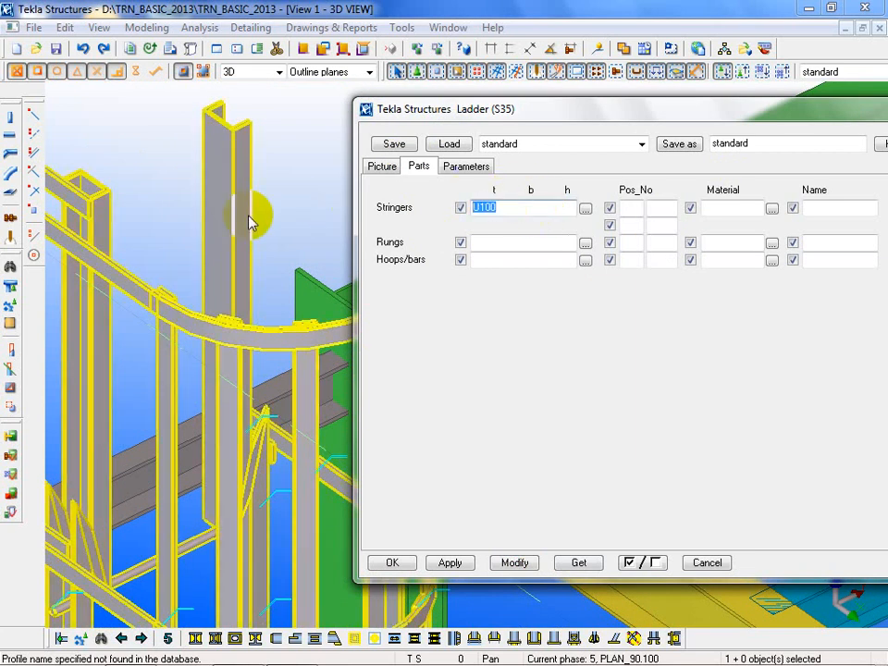
pyautogui.click(515, 562)
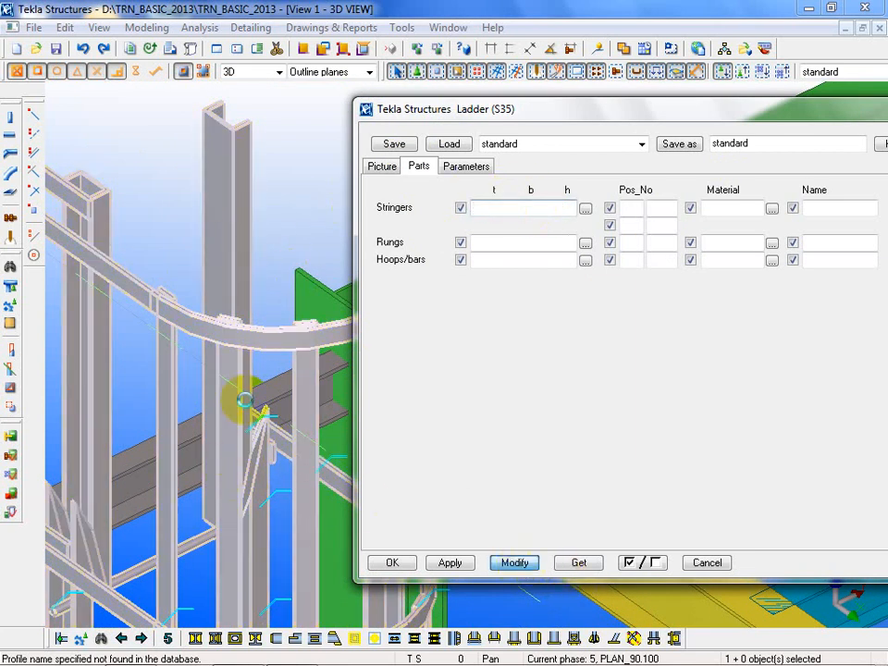
pyautogui.click(261, 552)
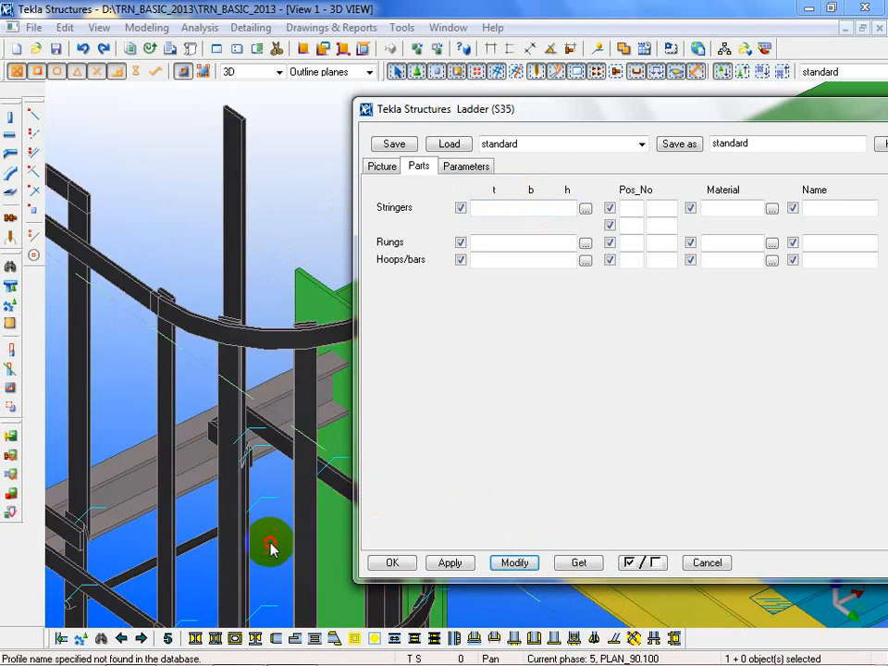
pyautogui.moveTo(269, 548); pyautogui.dragTo(237, 109, button='middle')
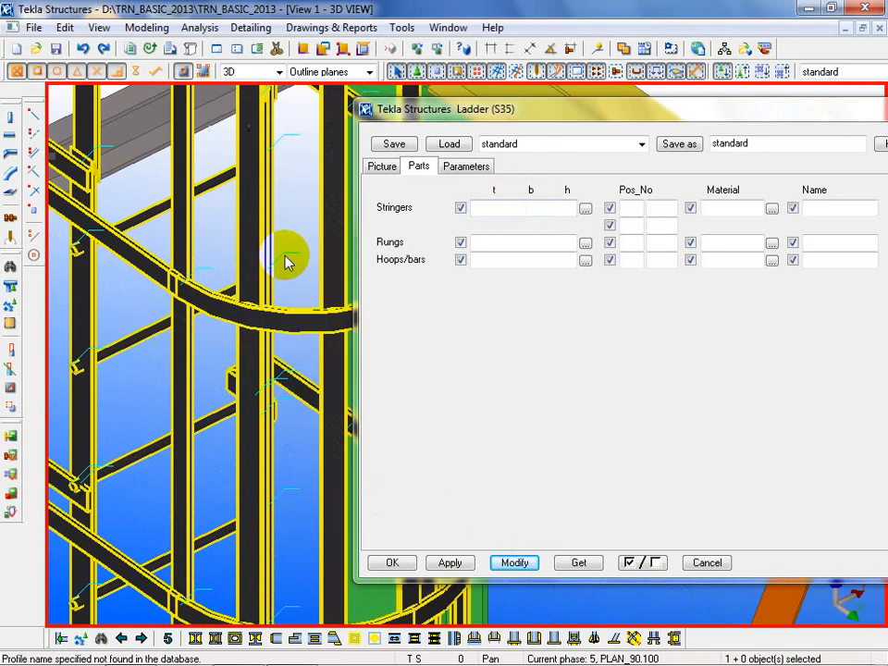
pyautogui.scroll(3, 286, 262)
pyautogui.moveTo(264, 231); pyautogui.dragTo(183, 486, button='middle')
pyautogui.scroll(-3, 175, 460)
pyautogui.scroll(1, 184, 411)
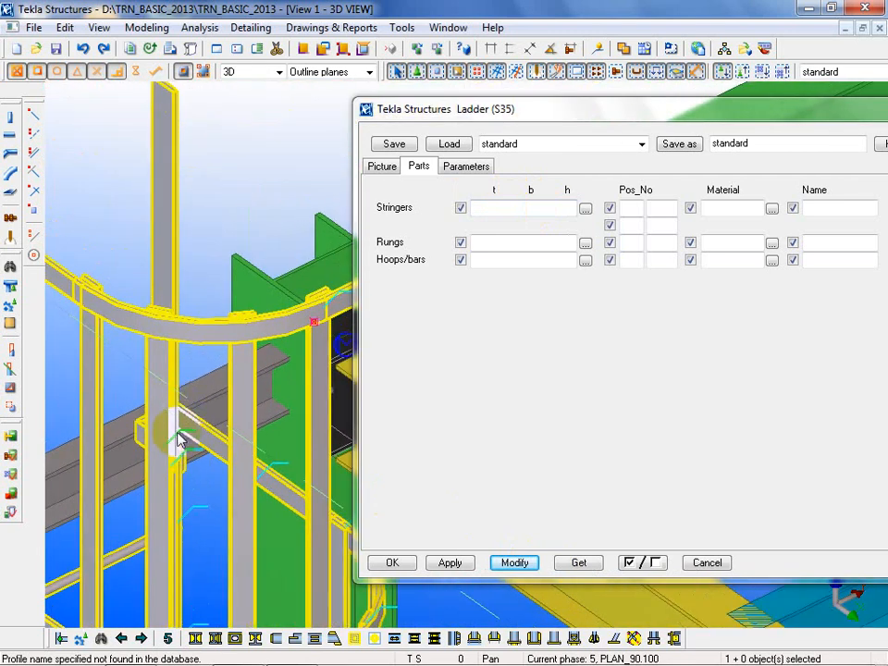
# Set the ladder's top width B to 550, modify the ladder and inspect the stringer bends at the top exit.
pyautogui.scroll(3, 181, 440)
pyautogui.click(382, 168)
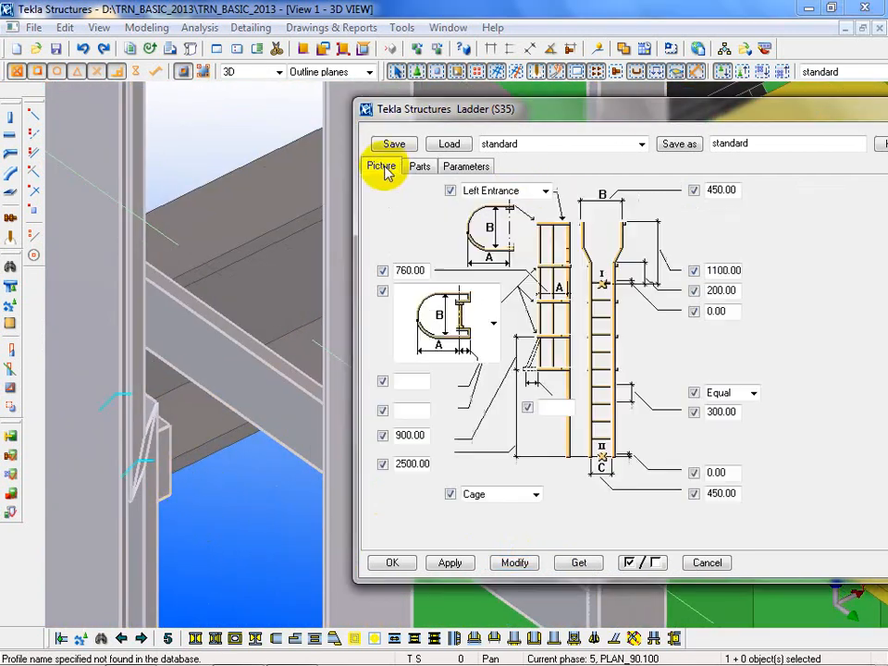
pyautogui.moveTo(738, 190); pyautogui.dragTo(623, 197)
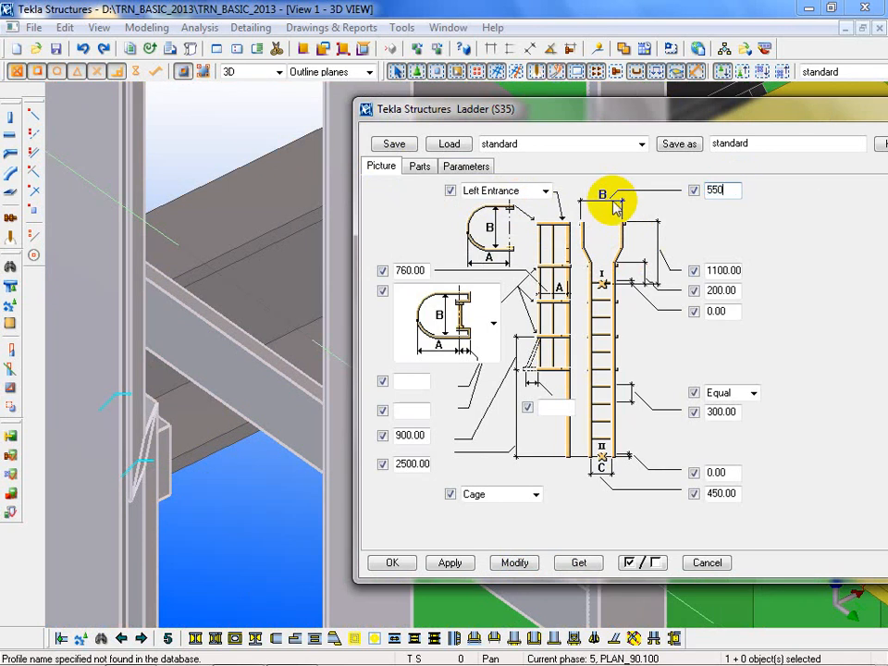
pyautogui.click(517, 562)
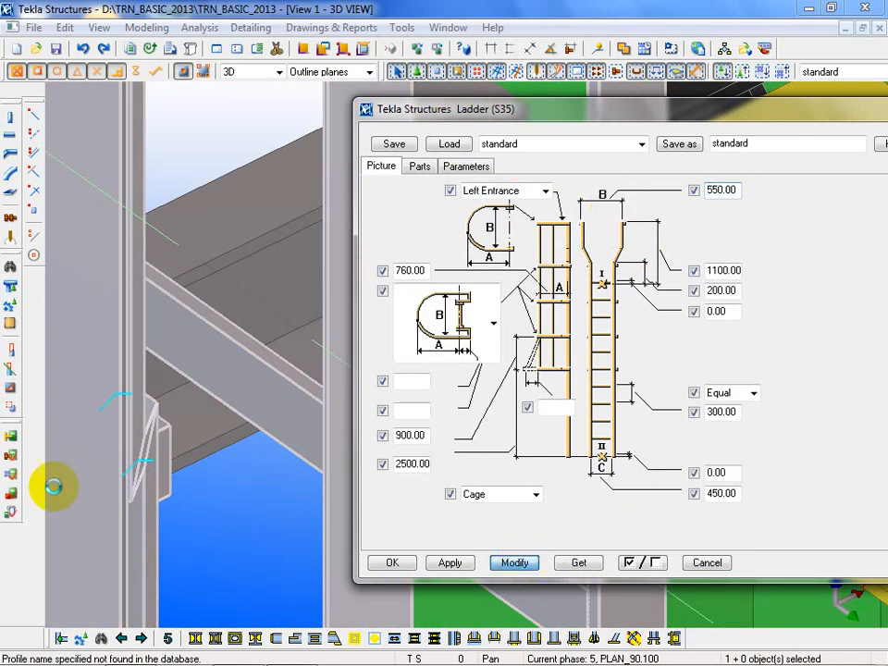
pyautogui.scroll(-5, 167, 354)
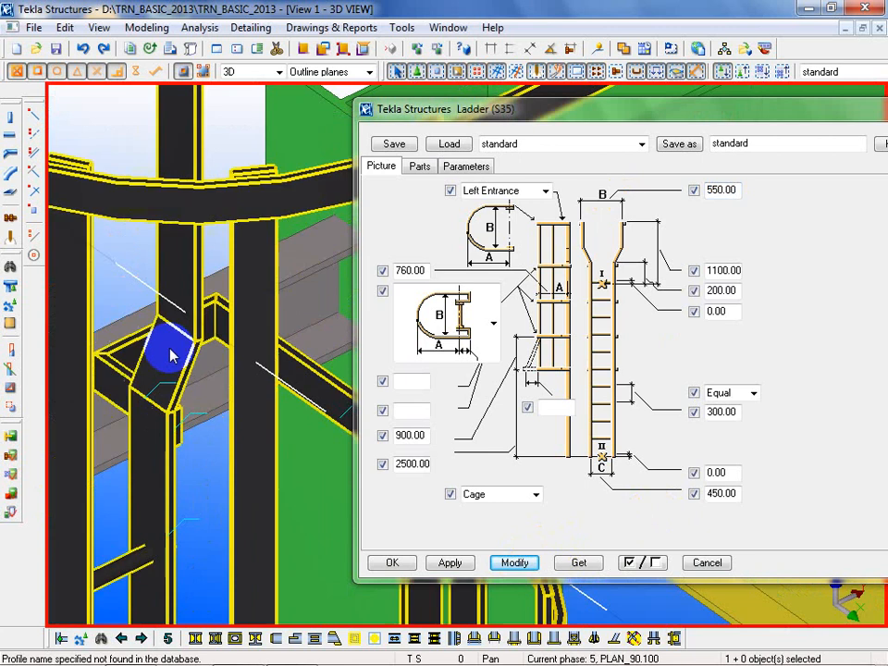
pyautogui.scroll(-6, 161, 410)
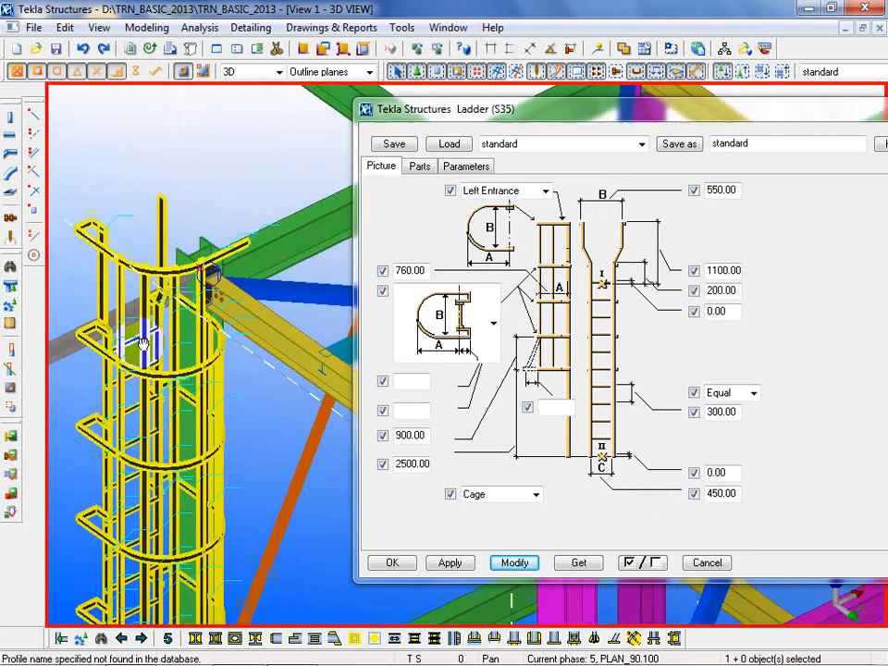
pyautogui.keyDown('ctrl'); pyautogui.moveTo(181, 477); pyautogui.dragTo(221, 420, button='middle'); pyautogui.keyUp('ctrl')
pyautogui.scroll(3, 125, 304)
pyautogui.scroll(5, 125, 304)
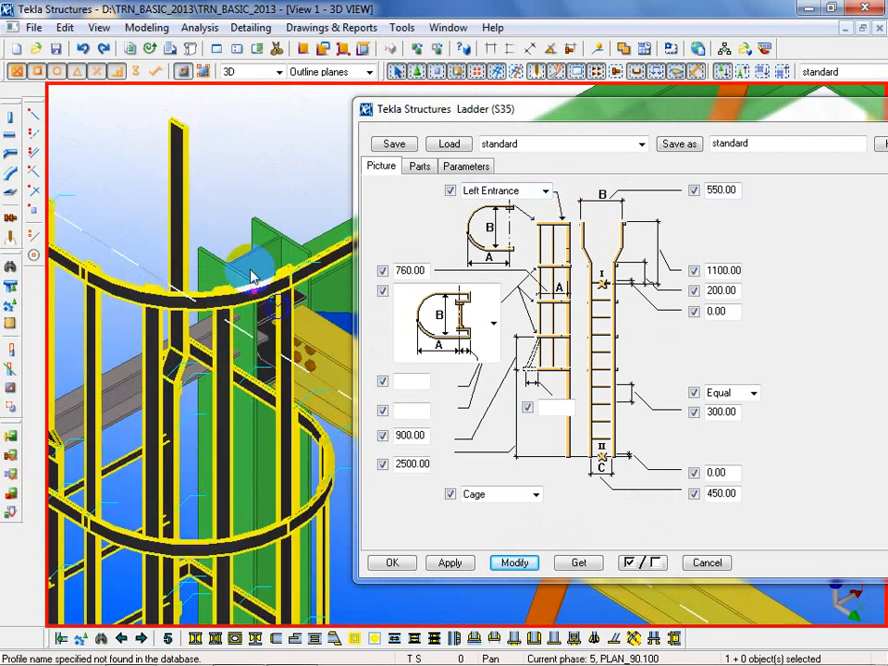
# Set the ladder's top width B to 850 and its lower width C to 500, and modify the selected ladder.
pyautogui.doubleClick(735, 191)
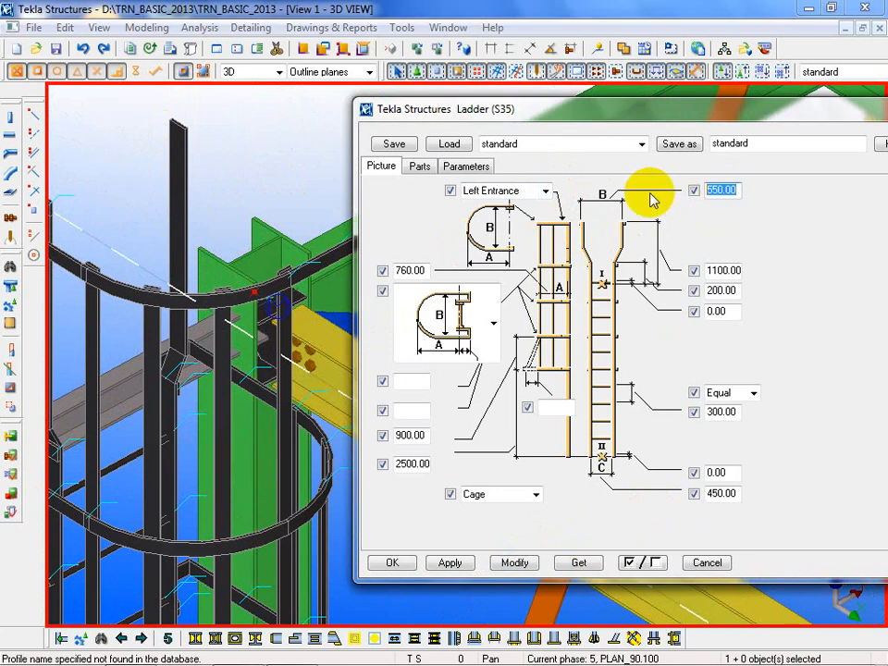
pyautogui.write('850')
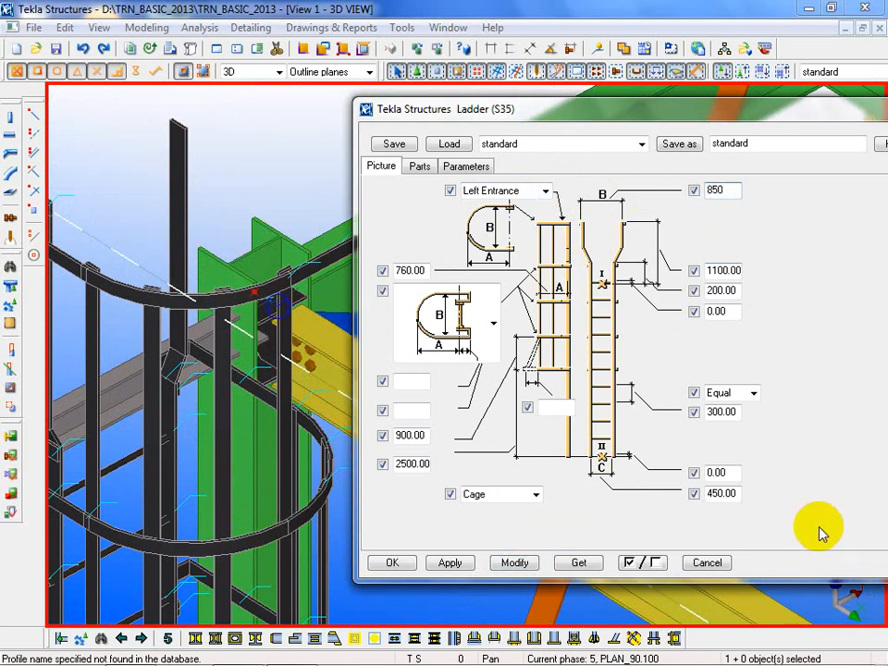
pyautogui.doubleClick(731, 497)
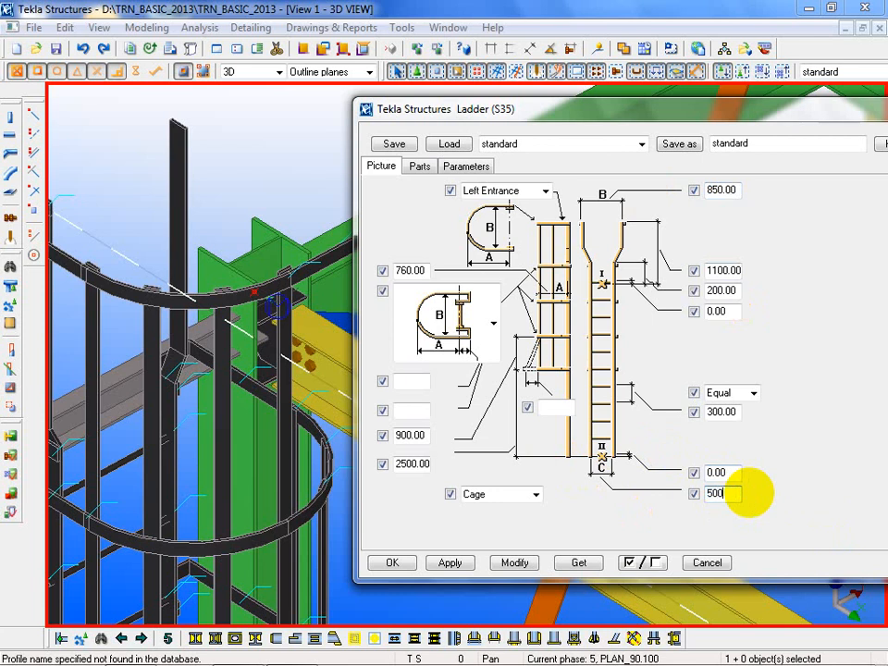
pyautogui.write('500')
pyautogui.click(515, 563)
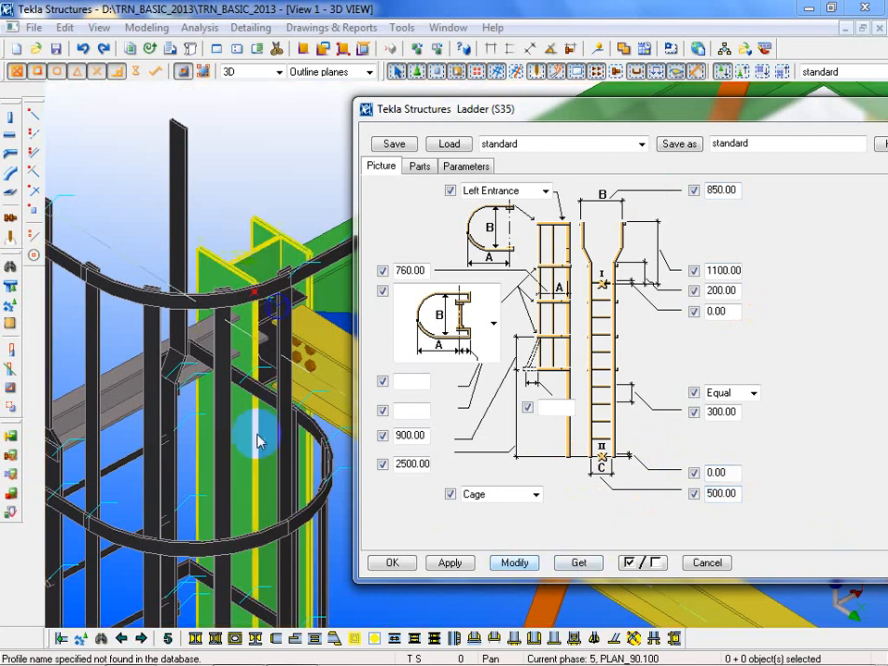
pyautogui.click(159, 432)
pyautogui.click(515, 563)
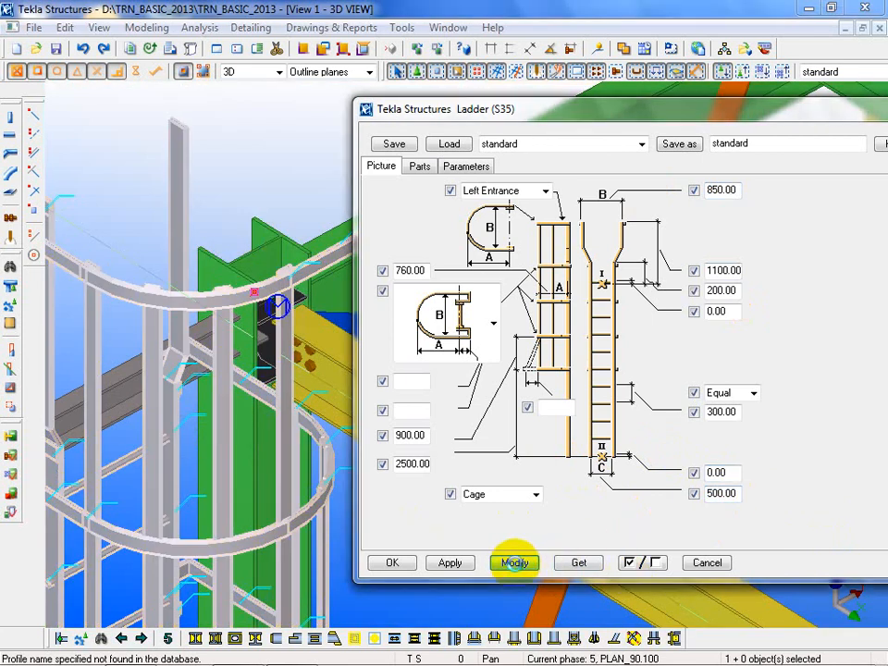
# Examine the ladder along its full height, from the cage to its foot and back to the top exit.
pyautogui.moveTo(215, 524); pyautogui.dragTo(204, 291, button='middle')
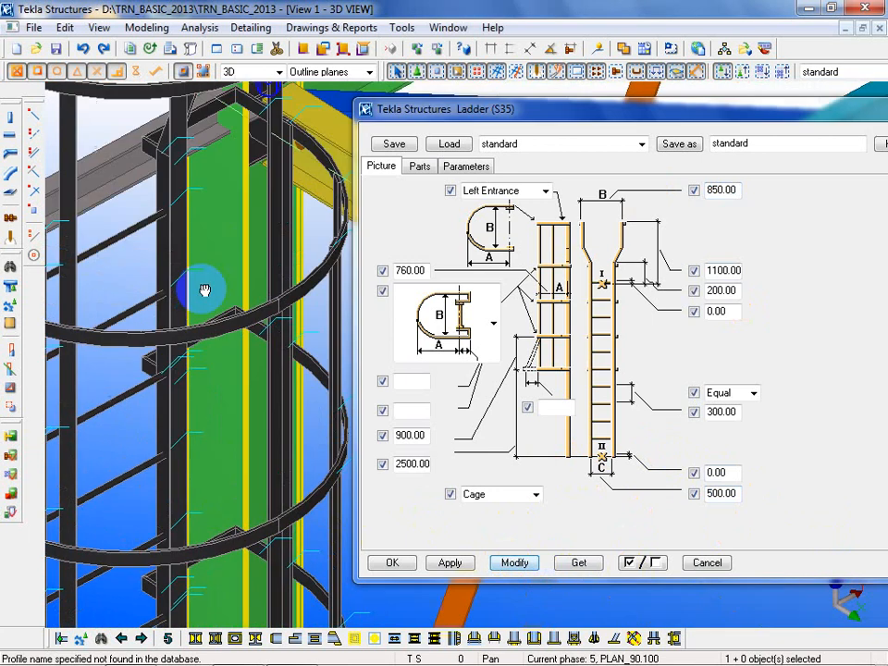
pyautogui.scroll(-3, 204, 296)
pyautogui.scroll(-3, 204, 298)
pyautogui.moveTo(208, 597); pyautogui.dragTo(168, 335, button='middle')
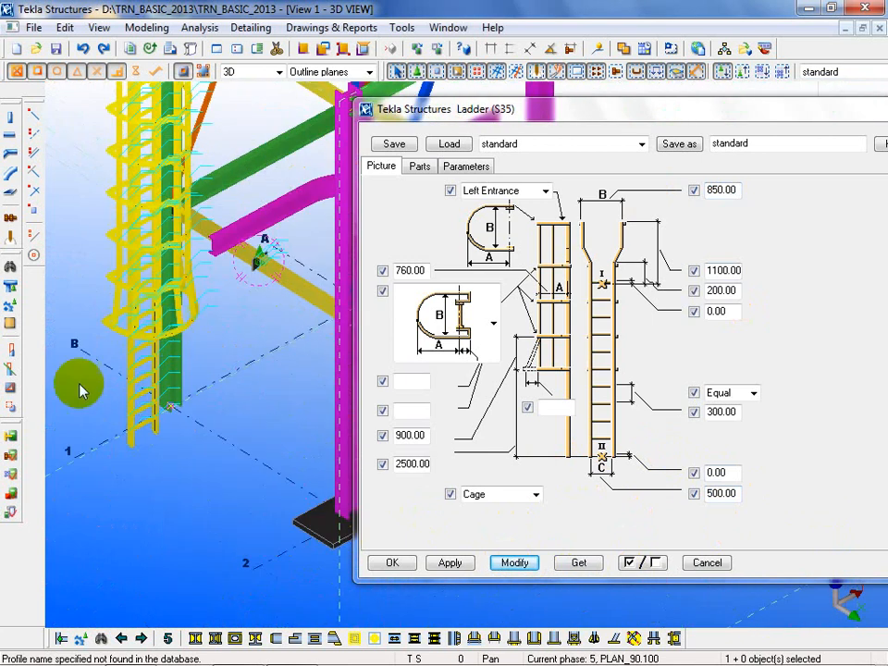
pyautogui.moveTo(210, 396); pyautogui.dragTo(239, 530, button='middle')
pyautogui.scroll(1, 178, 344)
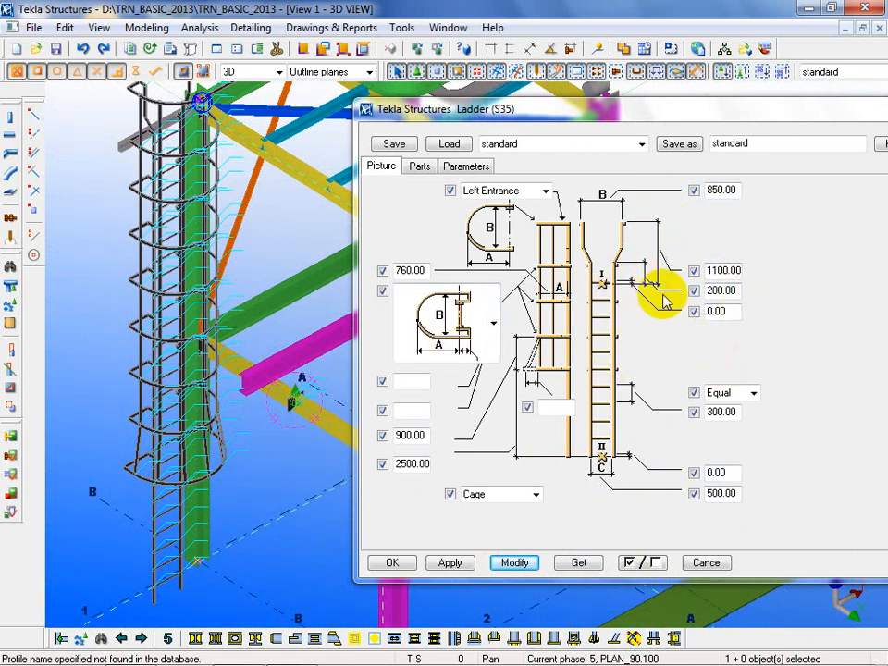
pyautogui.click(138, 324)
pyautogui.scroll(4, 163, 315)
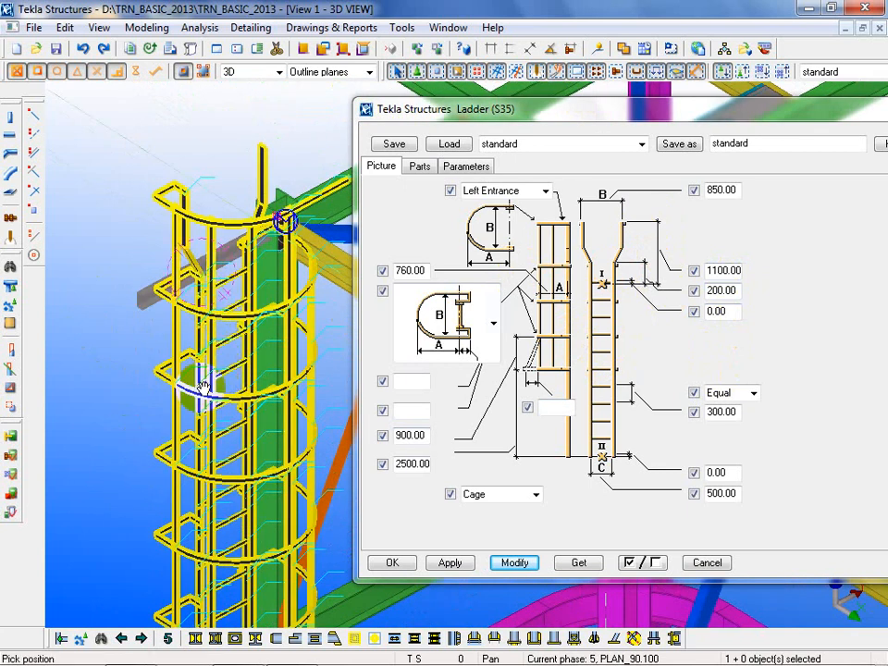
# Set the ladder's extension height above its upper point I to 2000 and modify the ladder.
pyautogui.keyDown('ctrl'); pyautogui.moveTo(150, 301); pyautogui.dragTo(193, 300, button='middle'); pyautogui.keyUp('ctrl')
pyautogui.moveTo(291, 242); pyautogui.dragTo(224, 370, button='middle')
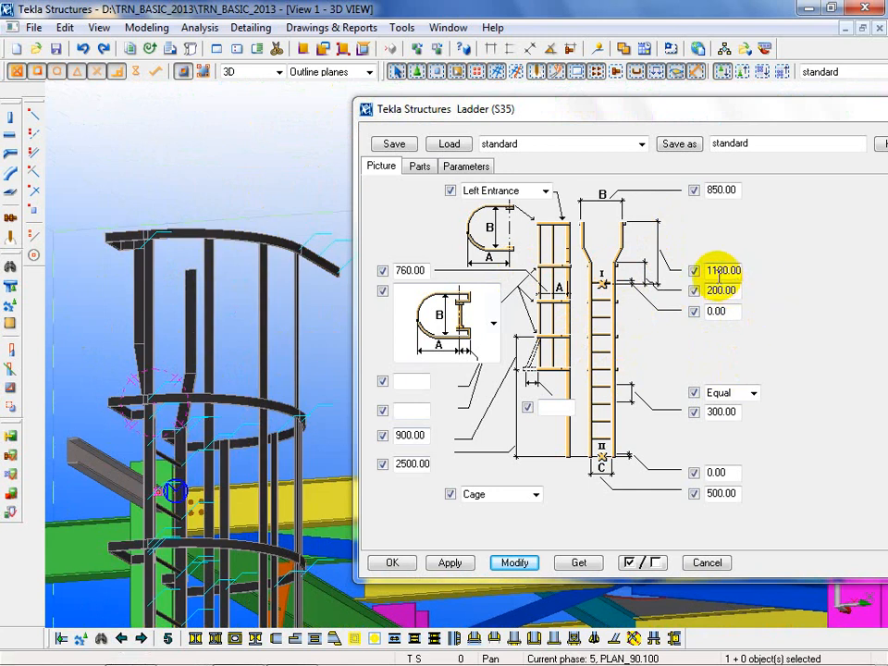
pyautogui.click(710, 275)
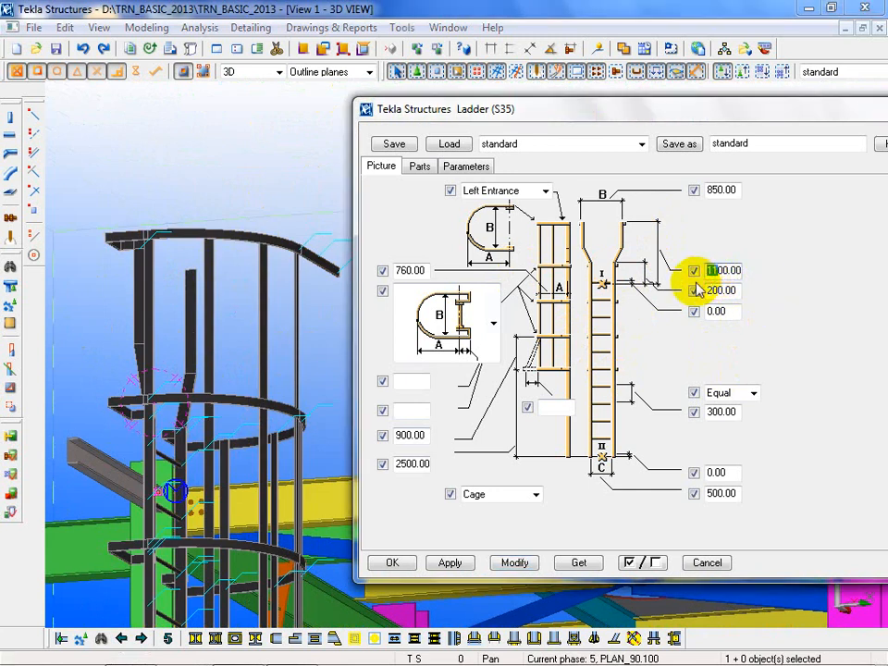
pyautogui.write('0')
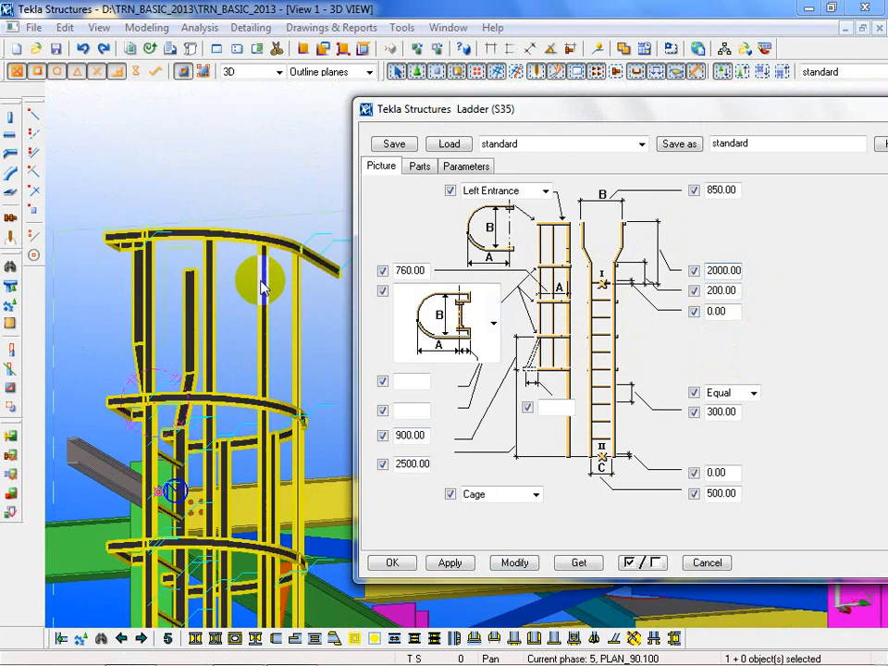
pyautogui.click(258, 283)
pyautogui.click(514, 564)
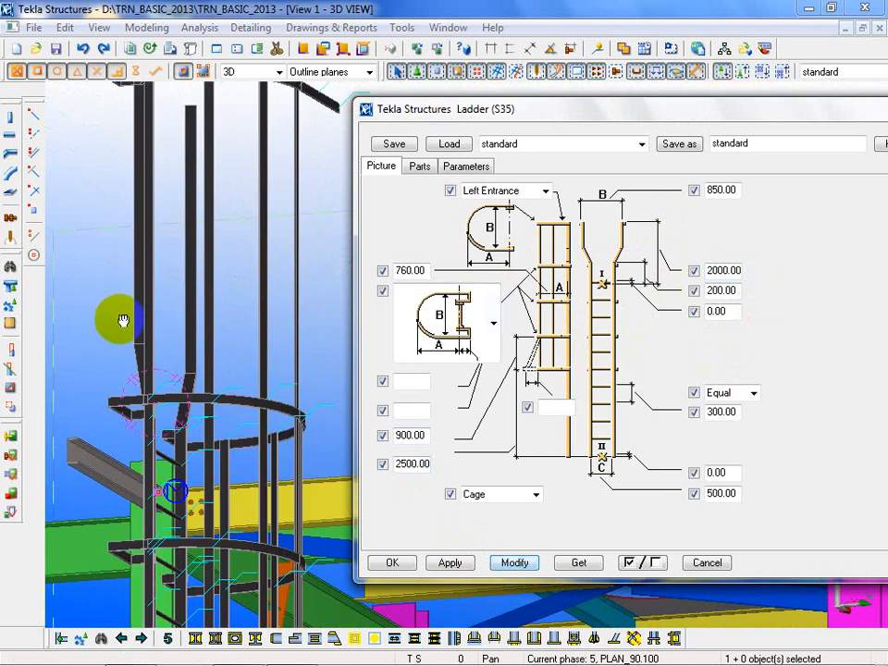
pyautogui.moveTo(123, 320); pyautogui.dragTo(118, 450, button='middle')
pyautogui.scroll(-5, 136, 367)
pyautogui.keyDown('ctrl'); pyautogui.moveTo(265, 437); pyautogui.dragTo(176, 472, button='middle'); pyautogui.keyUp('ctrl')
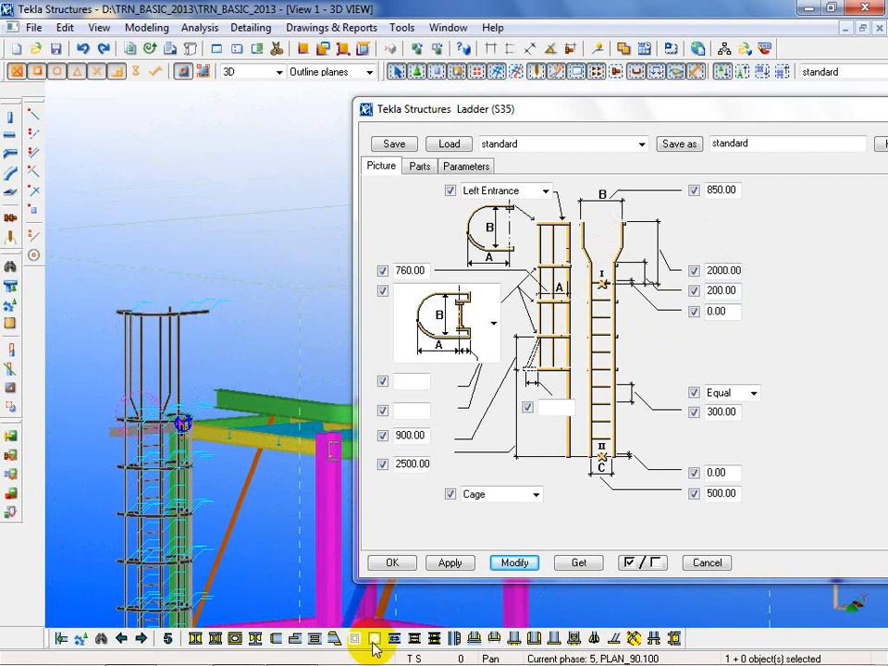
# Examine the stringer bends at the top exit and how the uppermost rungs meet the stringers and the supporting beam.
pyautogui.moveTo(154, 466)
pyautogui.mouseDown(button='middle')
pyautogui.moveTo(165, 483)
pyautogui.moveTo(158, 479)
pyautogui.mouseUp(button='middle')
pyautogui.scroll(3, 151, 440)
pyautogui.scroll(3, 151, 440)
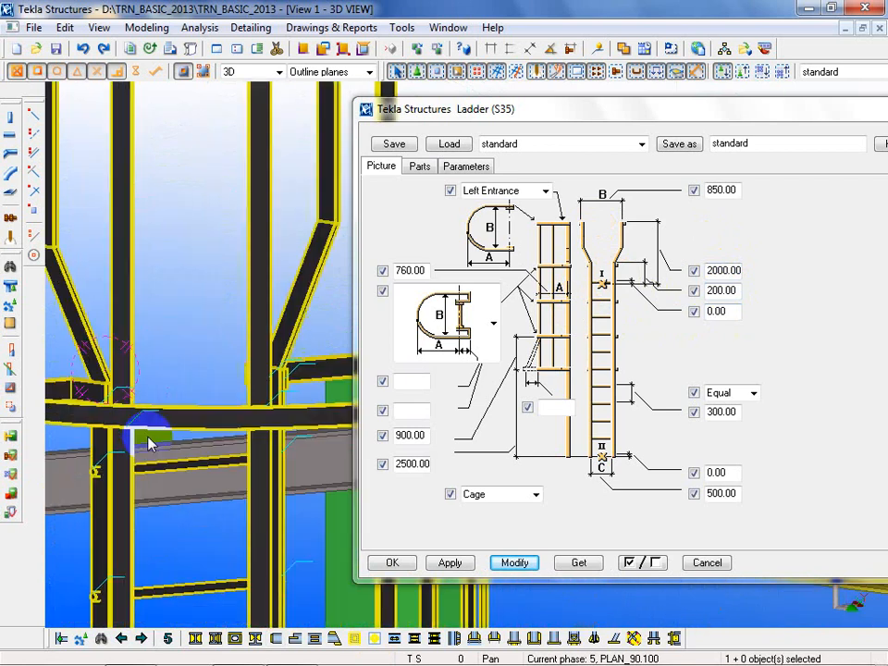
pyautogui.click(266, 487)
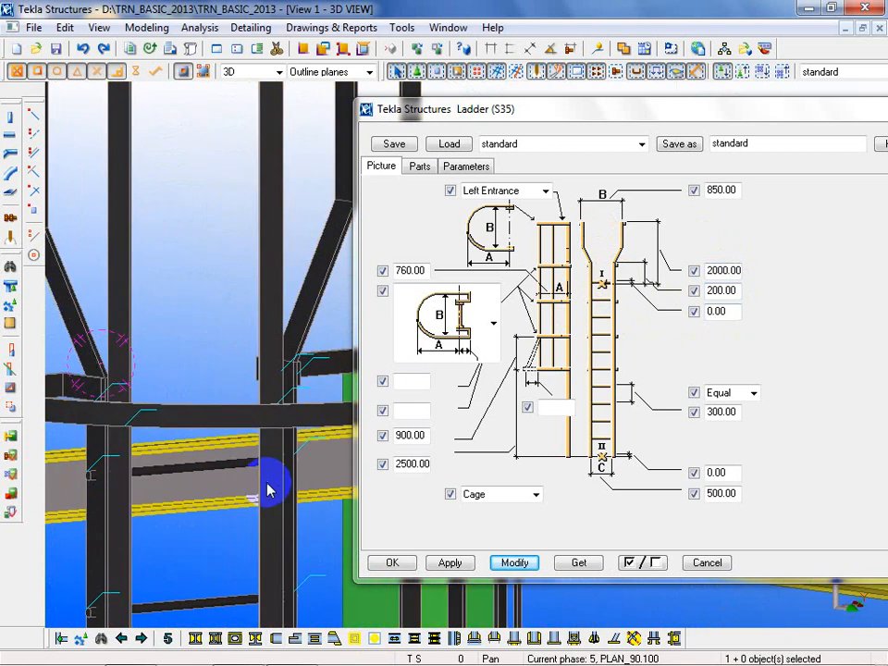
pyautogui.click(211, 474)
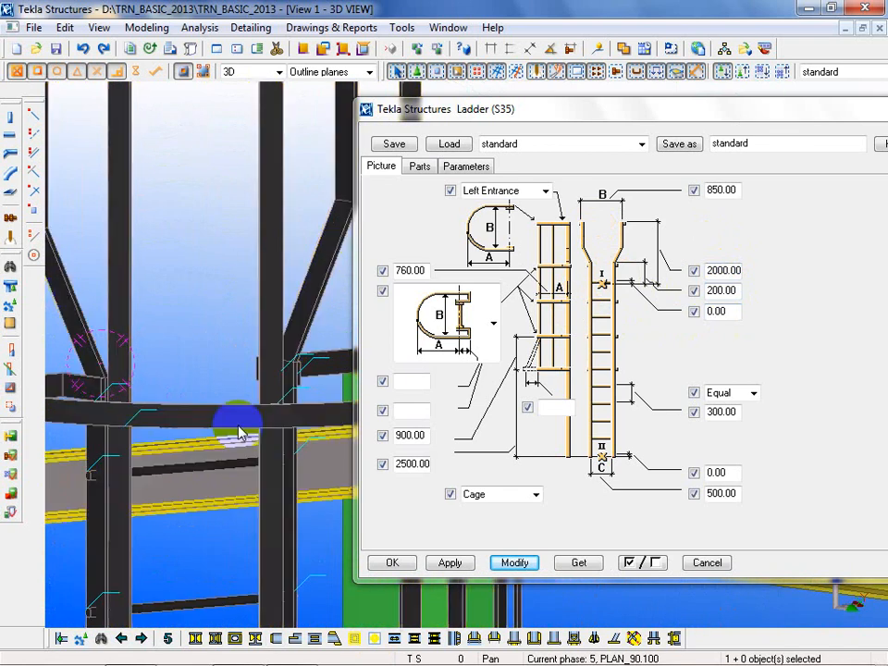
pyautogui.moveTo(257, 454); pyautogui.dragTo(113, 435, button='middle')
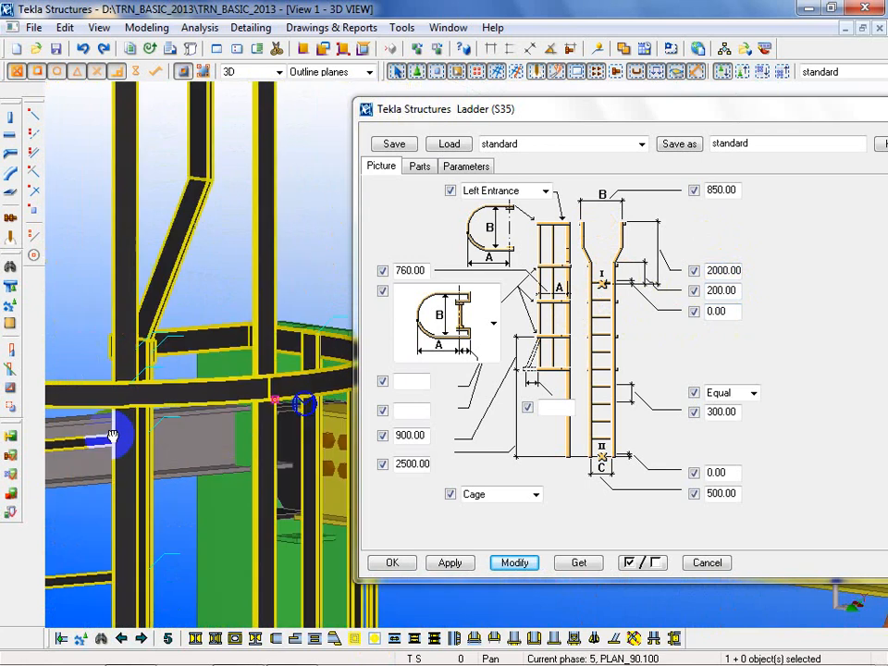
pyautogui.scroll(-2, 225, 416)
pyautogui.scroll(4, 152, 453)
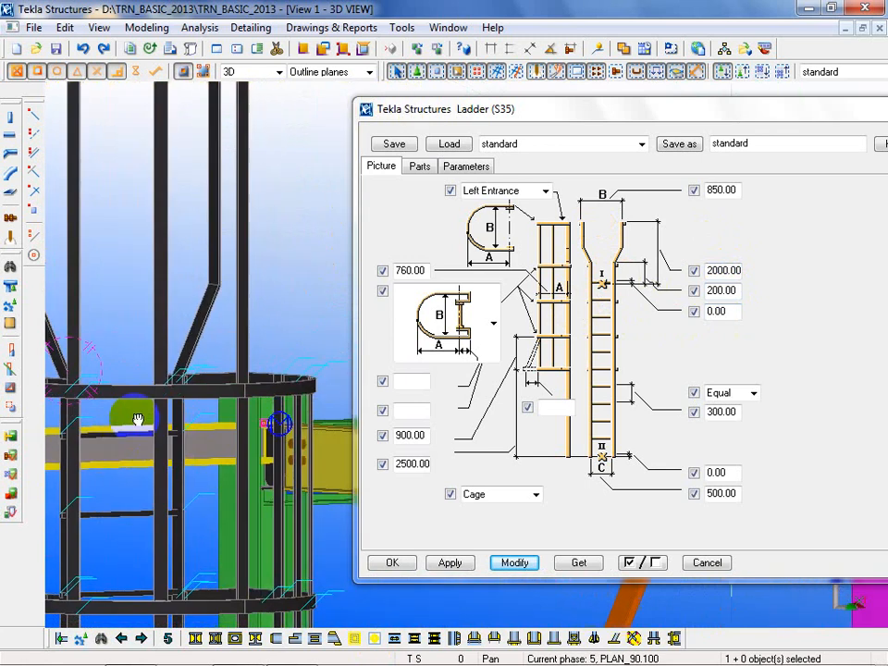
pyautogui.moveTo(78, 479); pyautogui.dragTo(49, 474, button='middle')
pyautogui.scroll(4, 260, 392)
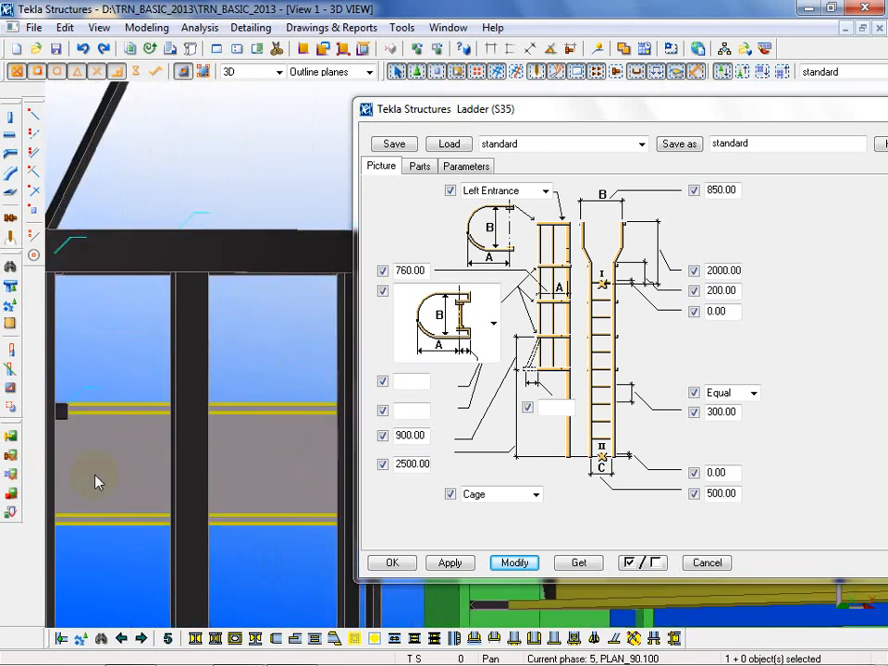
pyautogui.moveTo(96, 476)
pyautogui.mouseDown(button='middle')
pyautogui.moveTo(185, 426)
pyautogui.moveTo(155, 413)
pyautogui.moveTo(153, 211)
pyautogui.mouseUp(button='middle')
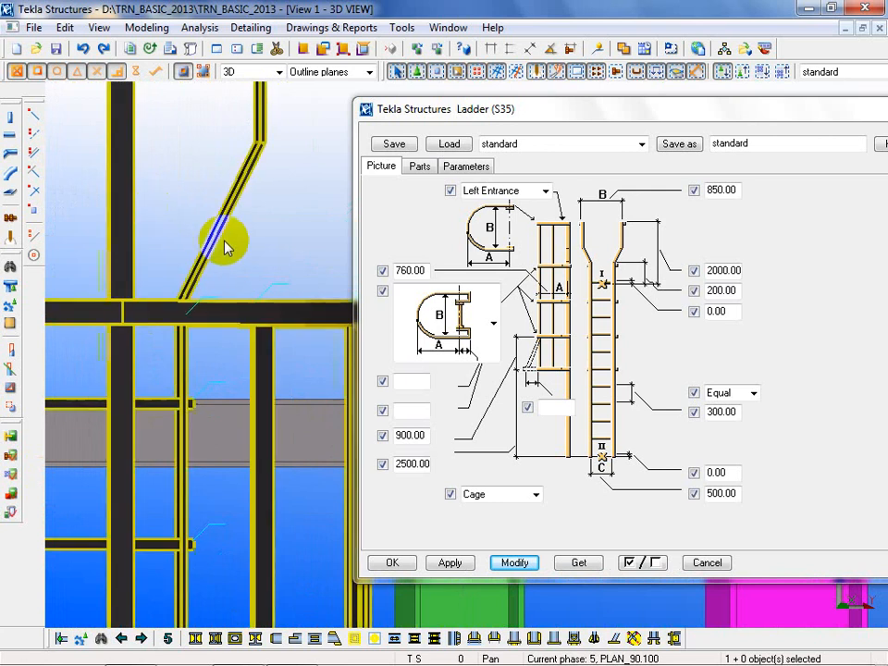
pyautogui.scroll(5, 171, 413)
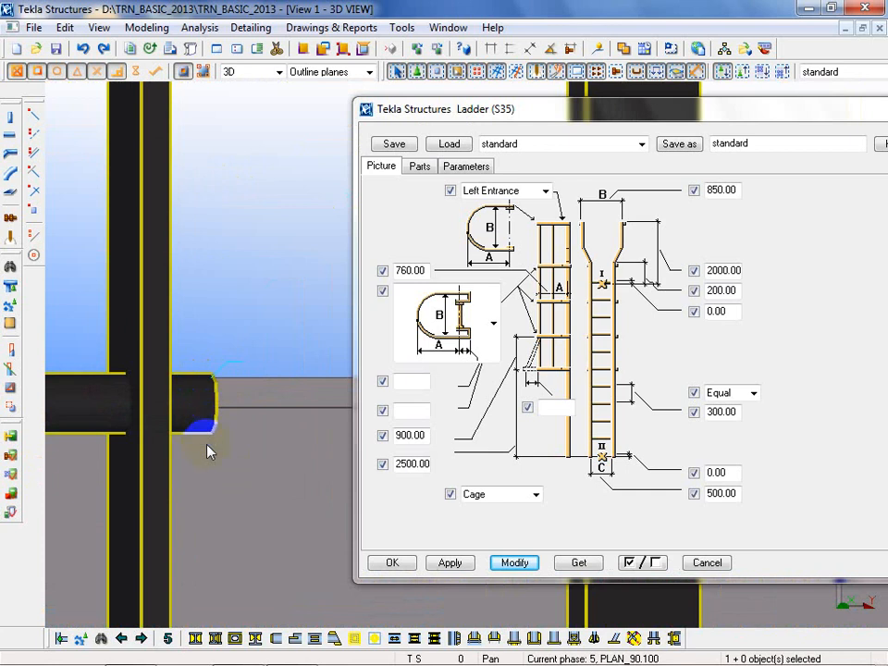
pyautogui.scroll(-5, 207, 444)
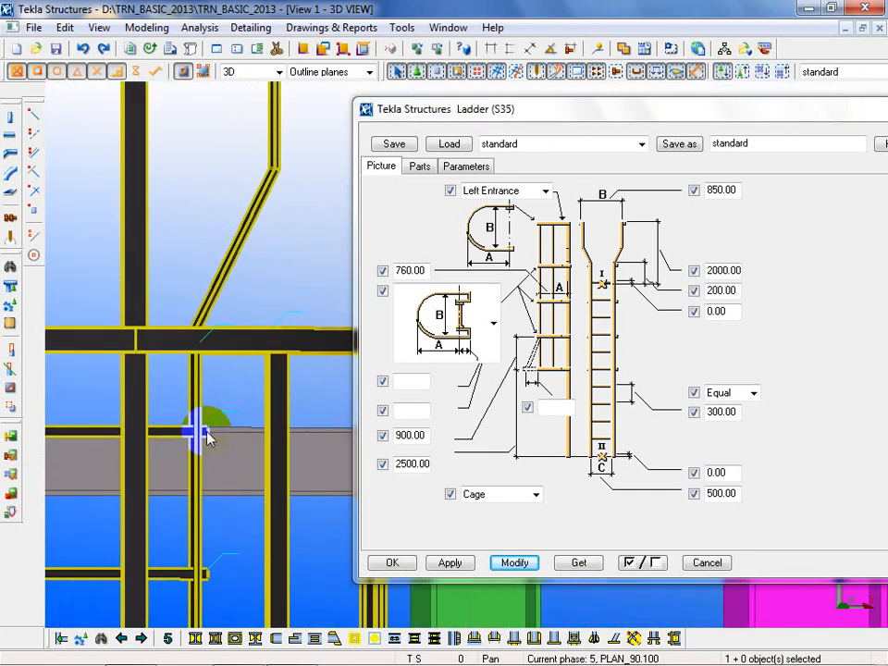
pyautogui.scroll(-6, 178, 374)
pyautogui.keyDown('ctrl'); pyautogui.moveTo(191, 389); pyautogui.dragTo(274, 491, button='middle'); pyautogui.keyUp('ctrl')
pyautogui.scroll(3, 274, 497)
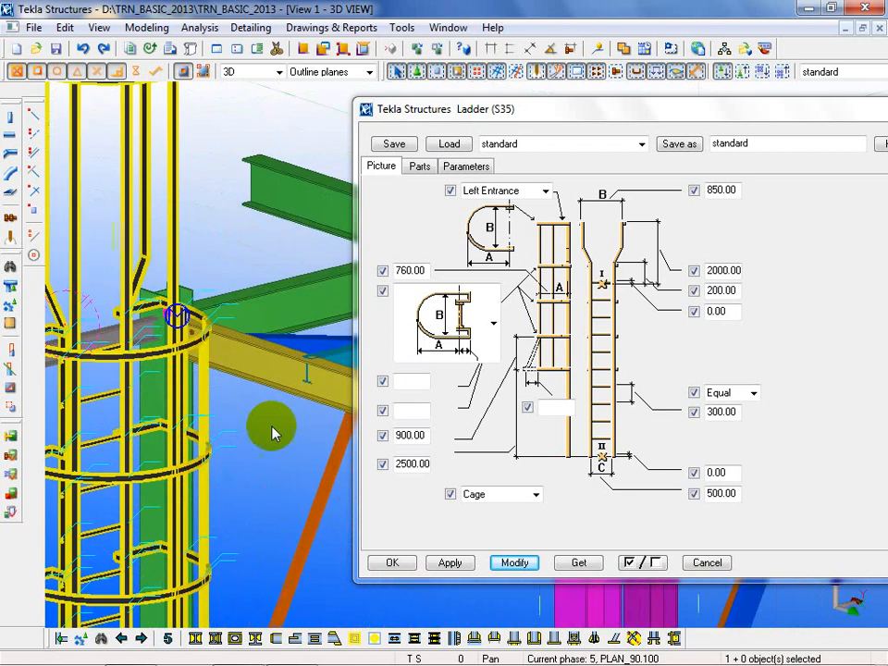
# Switch the rung spacing type to Exact, clear the rung spacing value and modify the selected ladder.
pyautogui.click(753, 393)
pyautogui.click(731, 400)
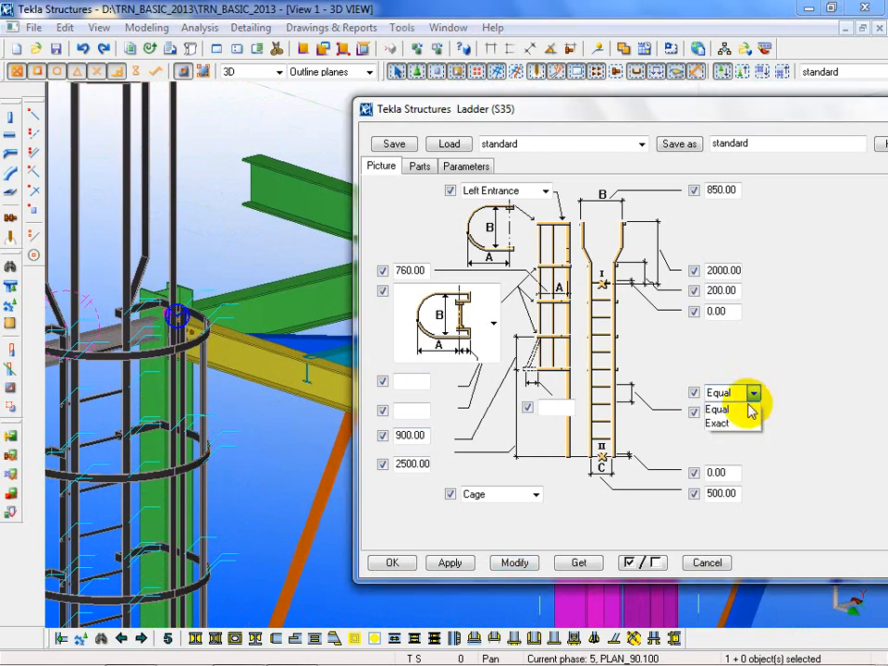
pyautogui.click(732, 422)
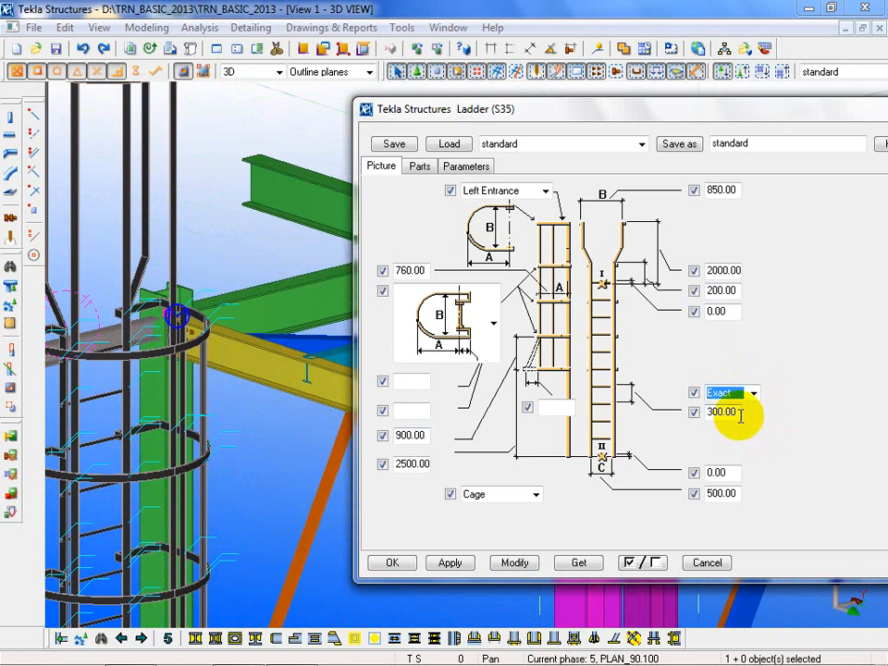
pyautogui.doubleClick(740, 414)
pyautogui.press('Delete')
pyautogui.click(92, 431)
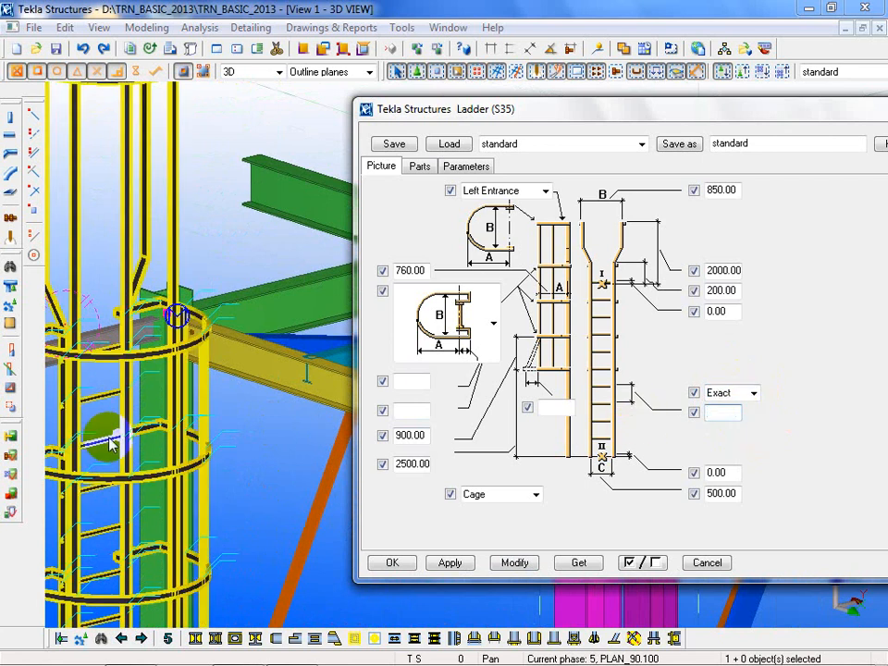
pyautogui.click(515, 564)
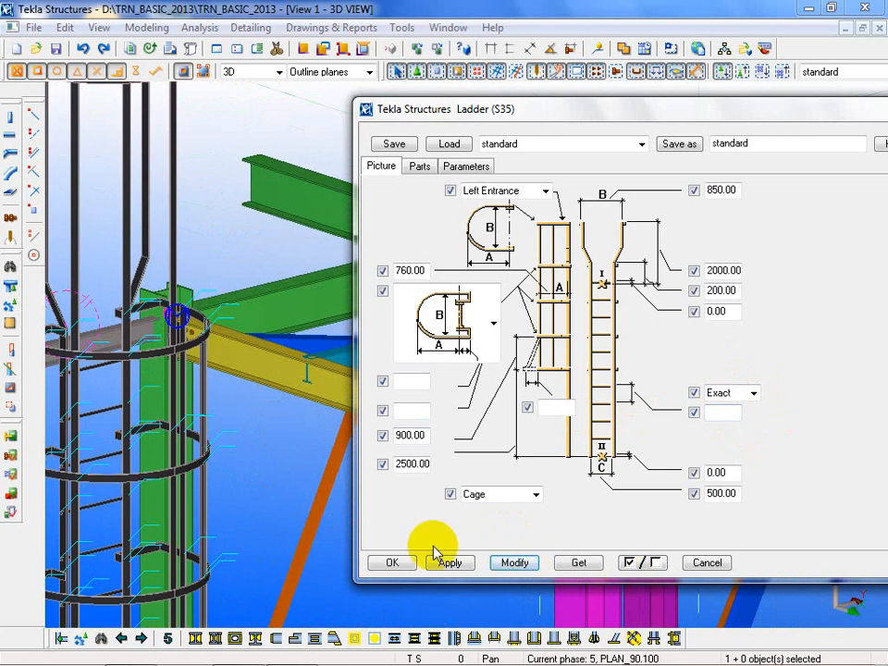
# Switch the rung spacing type back to Equal, modify the ladder and check the rungs near the top hoops.
pyautogui.moveTo(244, 524); pyautogui.dragTo(257, 402, button='middle')
pyautogui.scroll(-3, 257, 403)
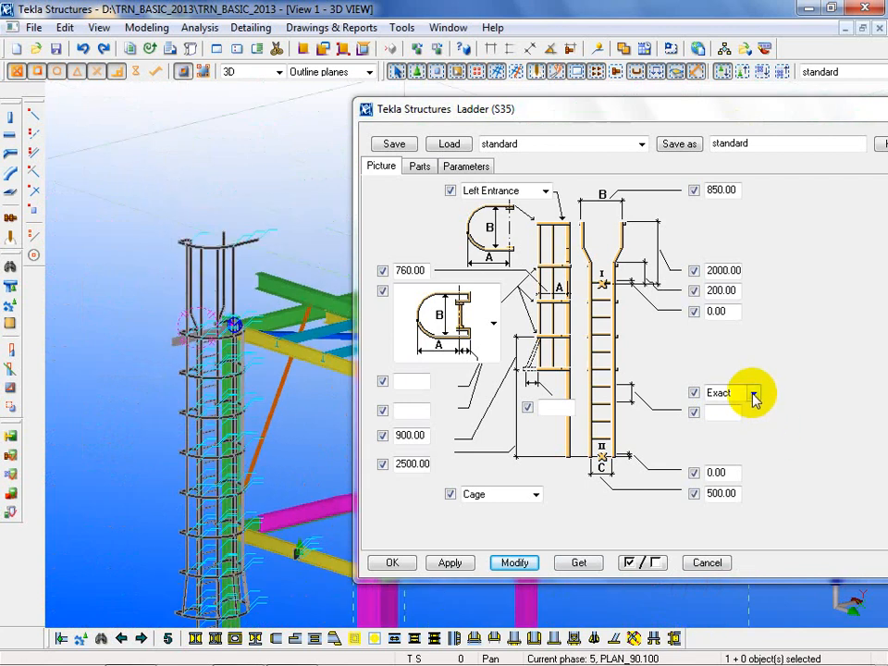
pyautogui.click(754, 393)
pyautogui.click(726, 410)
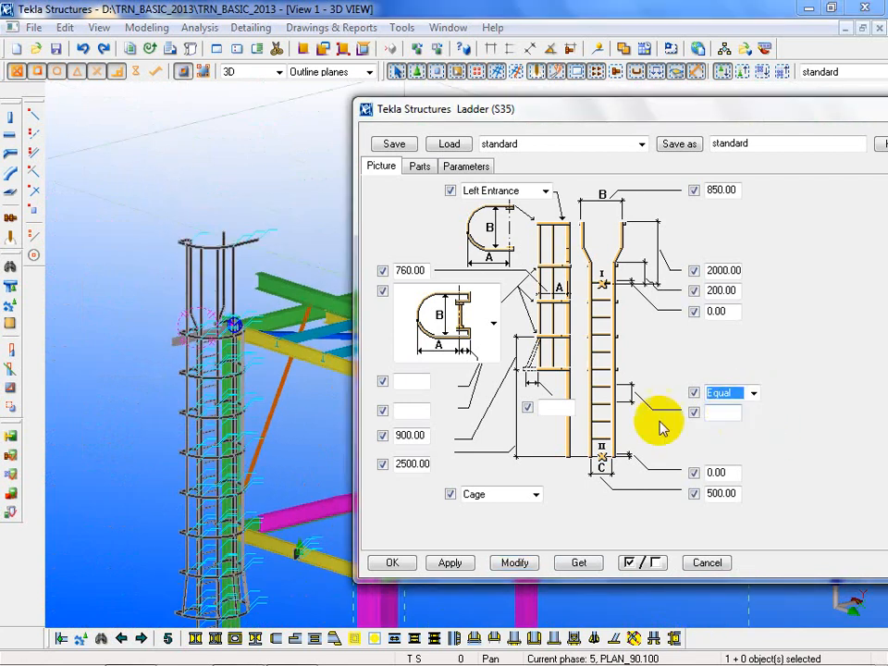
pyautogui.click(527, 564)
pyautogui.click(516, 562)
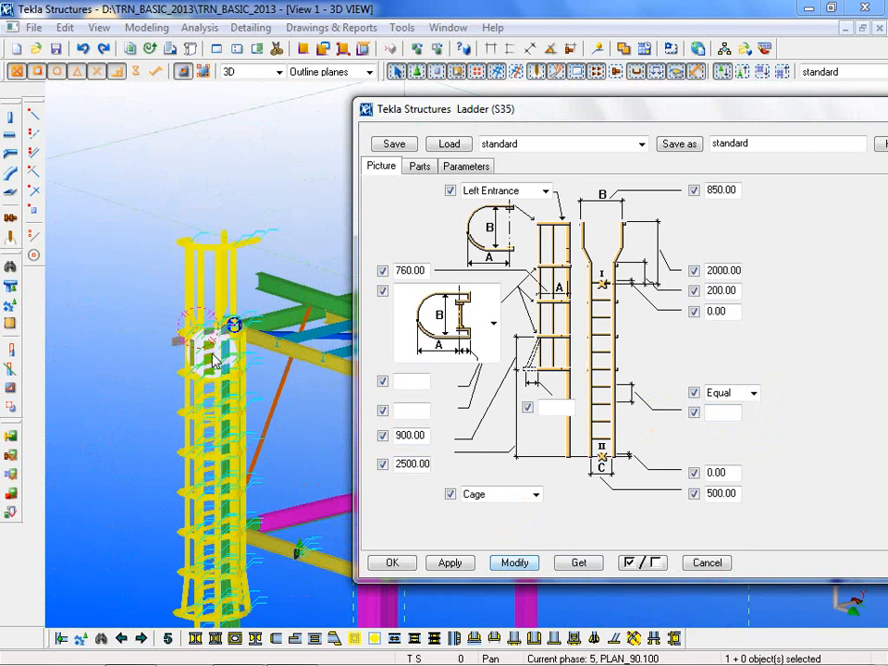
pyautogui.scroll(5, 193, 430)
pyautogui.scroll(2, 192, 430)
# Set the rung spacing to 350, modify the selected ladder and check the rungs down the cage.
pyautogui.click(729, 410)
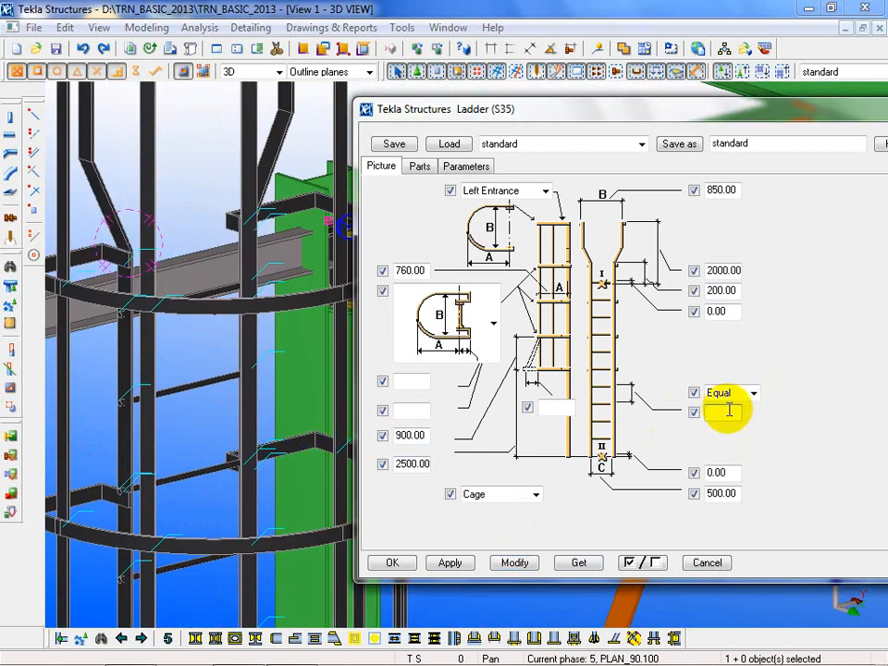
pyautogui.write('350')
pyautogui.click(209, 470)
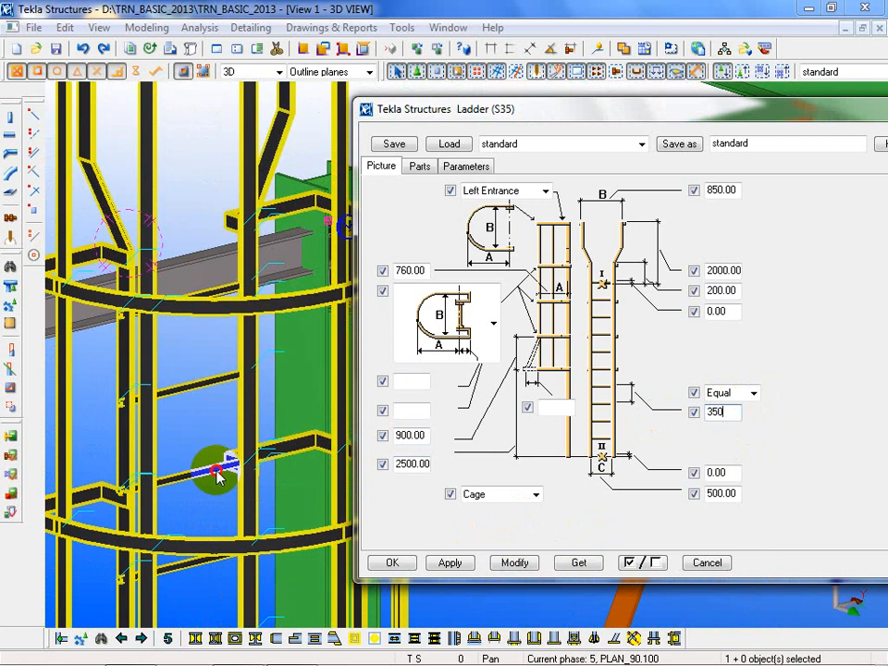
pyautogui.click(515, 563)
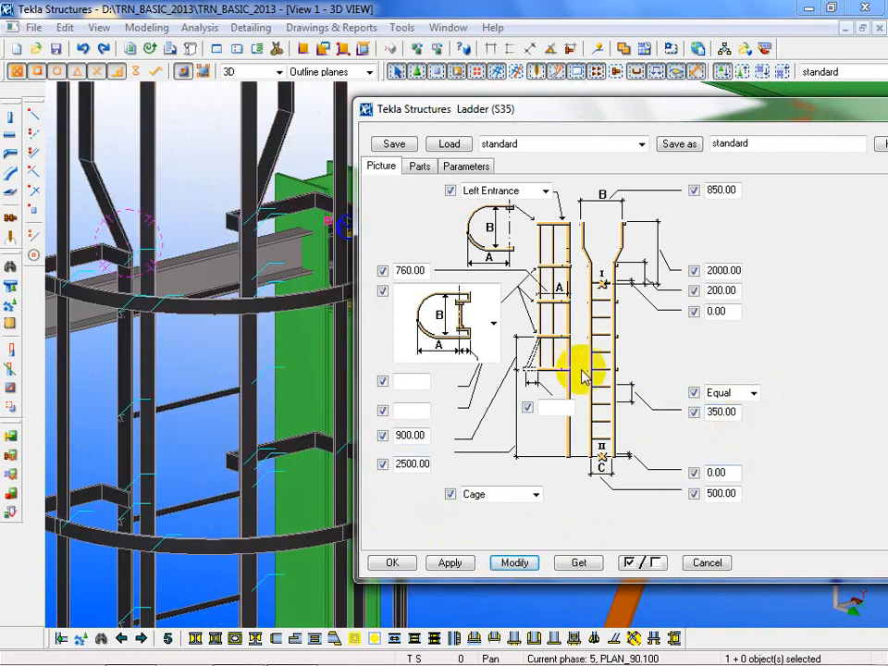
pyautogui.moveTo(133, 503); pyautogui.dragTo(93, 226, button='middle')
pyautogui.scroll(-5, 95, 226)
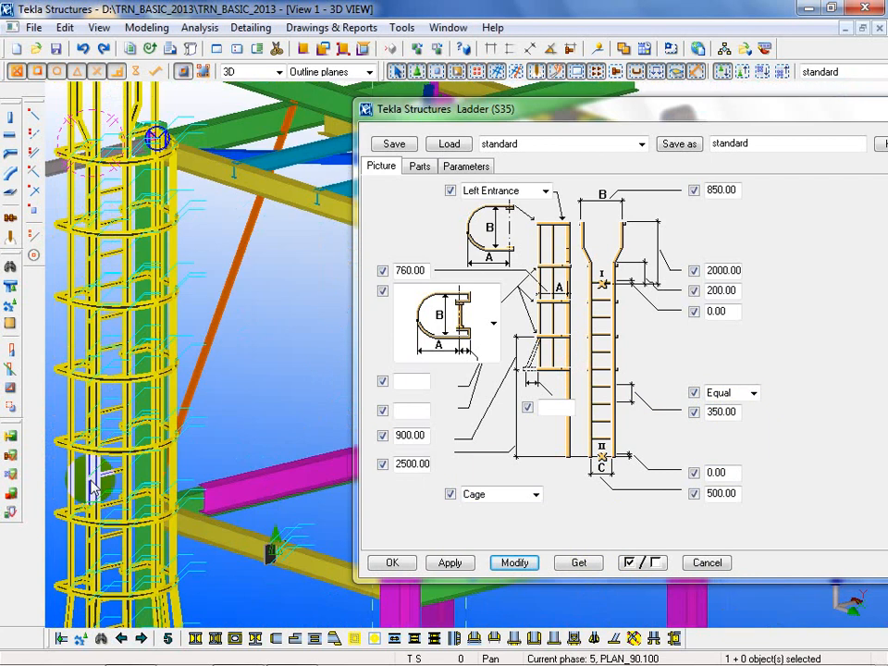
# Set the outward flare of the cage's bottom hoop to 350 and modify the ladder.
pyautogui.moveTo(93, 487); pyautogui.dragTo(155, 416, button='middle')
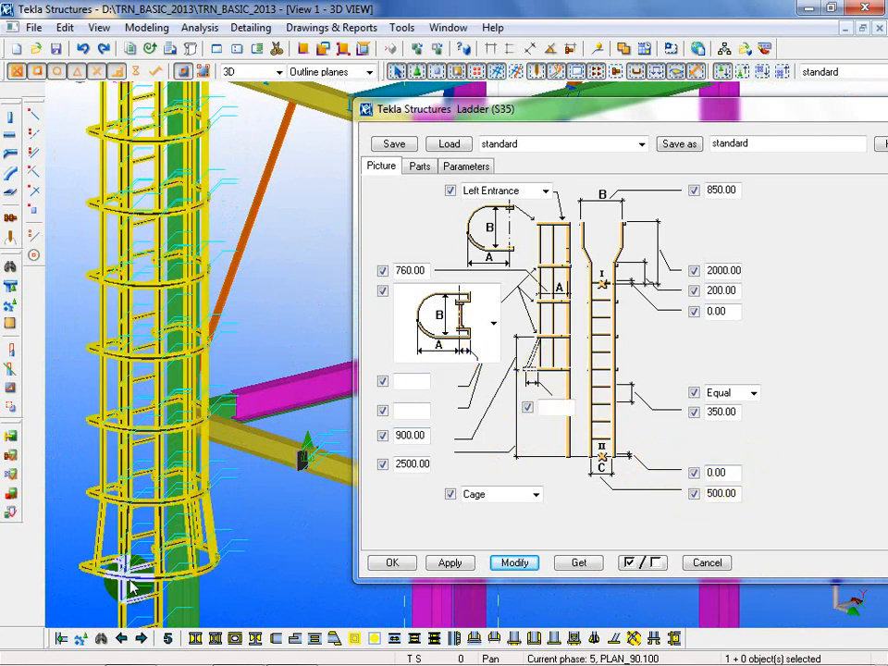
pyautogui.keyDown('ctrl'); pyautogui.moveTo(131, 585); pyautogui.dragTo(259, 602, button='middle'); pyautogui.keyUp('ctrl')
pyautogui.scroll(2, 259, 601)
pyautogui.click(561, 413)
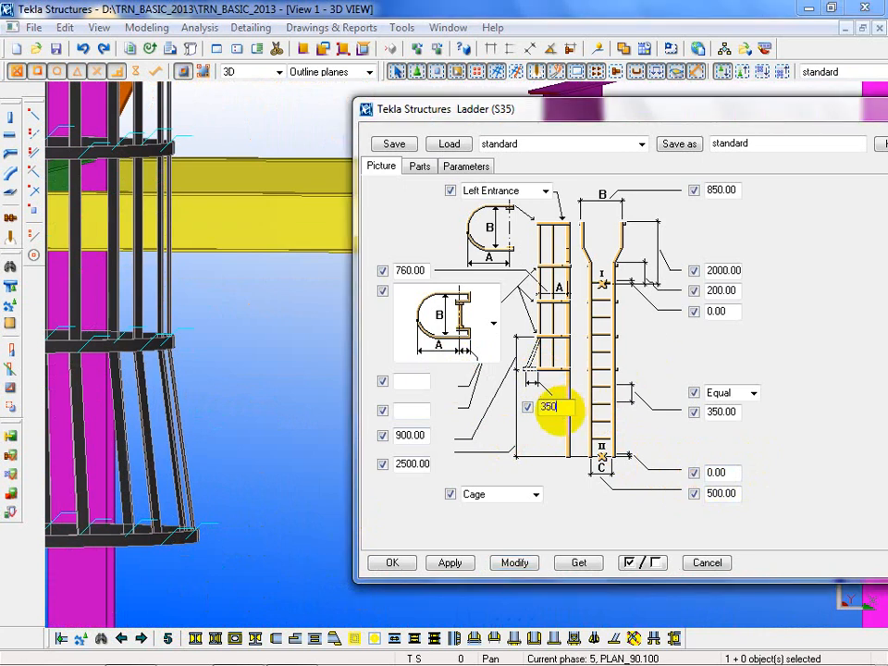
pyautogui.click(514, 563)
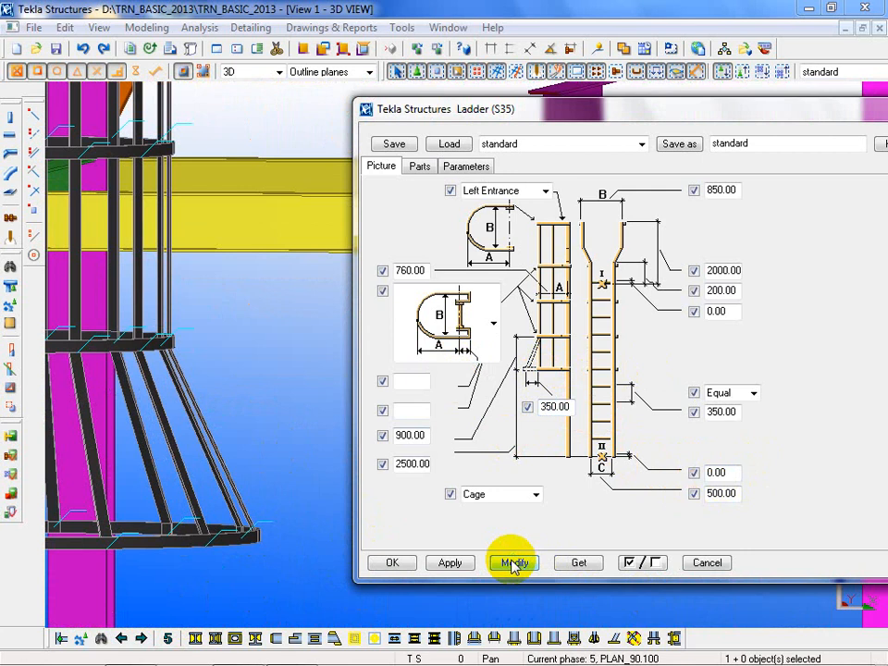
pyautogui.moveTo(247, 459); pyautogui.dragTo(296, 451, button='middle')
pyautogui.scroll(-2, 251, 398)
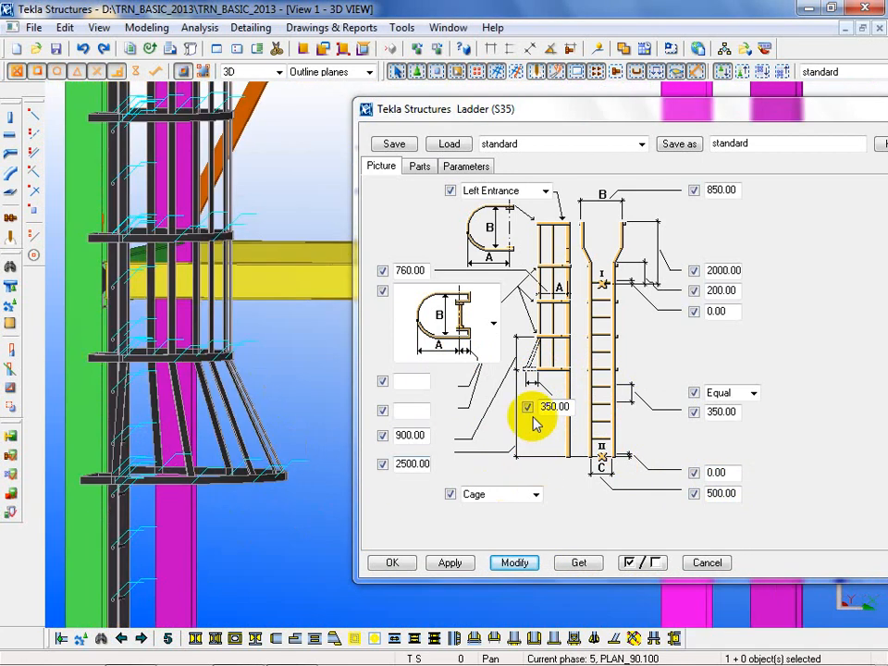
# Set the cage's starting height above the ladder foot to 500, modify the ladder and inspect its lower end.
pyautogui.doubleClick(407, 465)
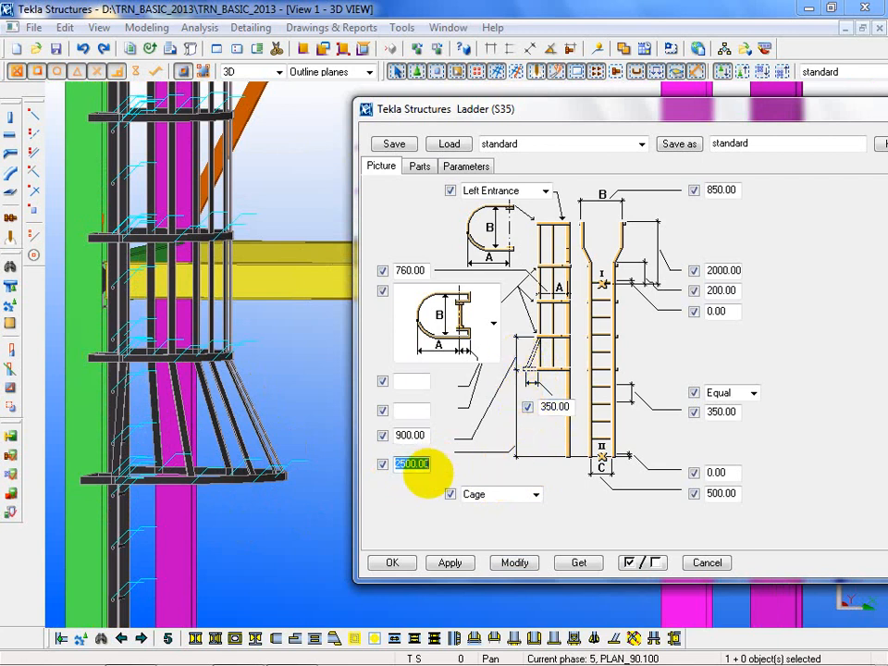
pyautogui.write('500')
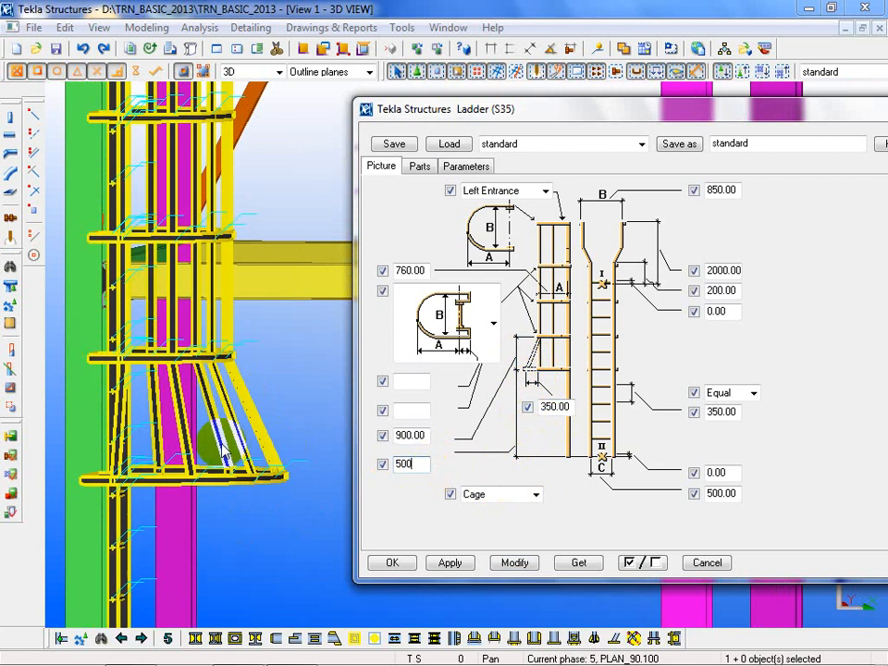
pyautogui.click(224, 456)
pyautogui.click(516, 563)
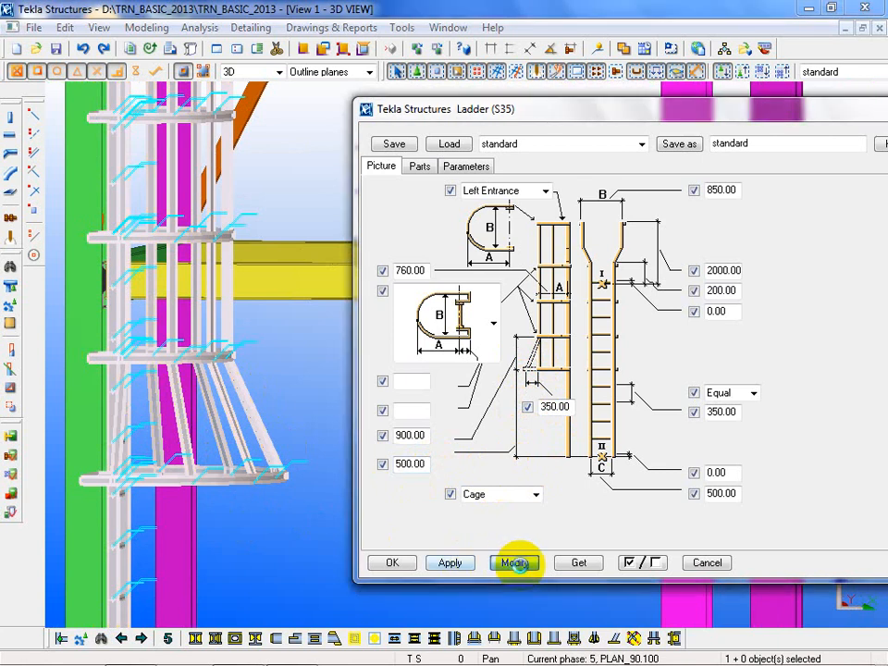
pyautogui.moveTo(276, 541); pyautogui.dragTo(261, 220, button='middle')
pyautogui.scroll(-3, 260, 218)
pyautogui.moveTo(284, 393); pyautogui.dragTo(282, 453, button='middle')
pyautogui.scroll(3, 282, 460)
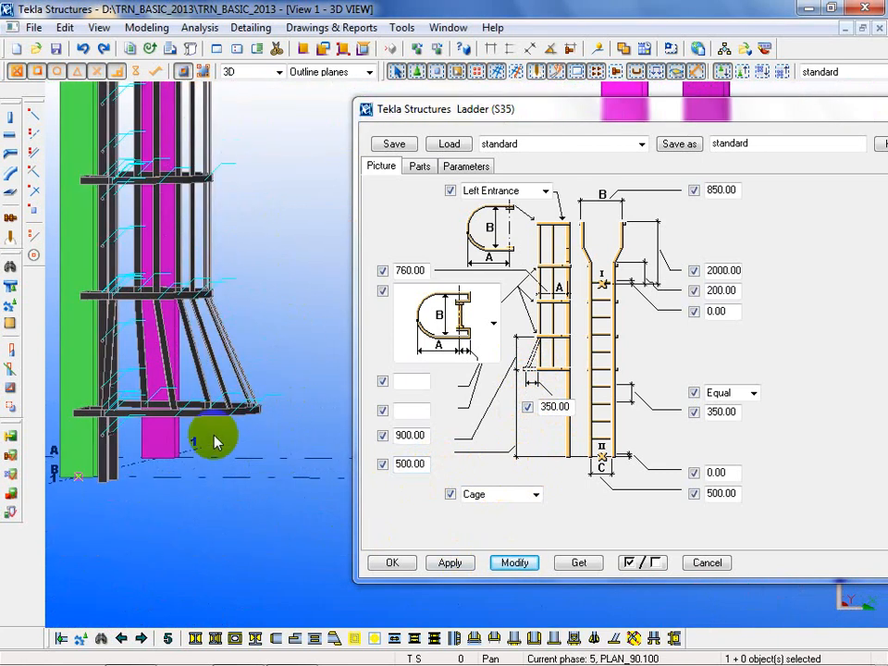
pyautogui.click(114, 438)
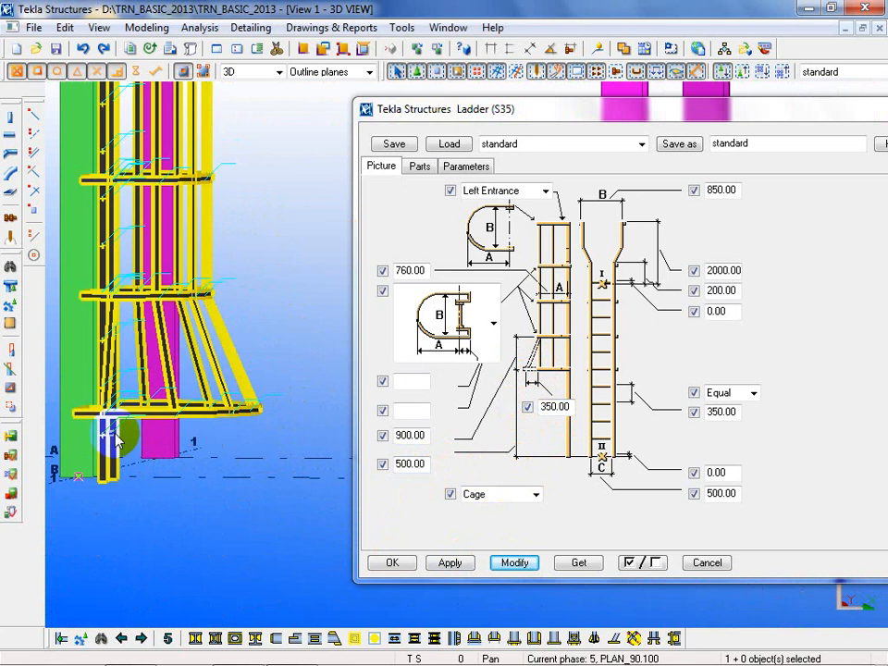
# Set the outward flare of the cage's bottom hoop to 2500, modify the ladder and inspect the flared base.
pyautogui.click(544, 410)
pyautogui.doubleClick(544, 410)
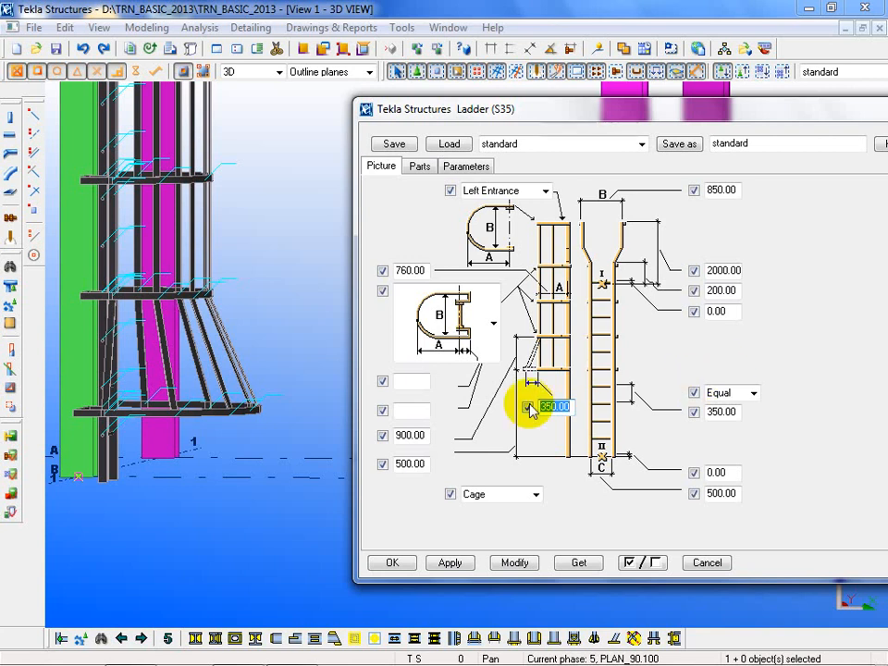
pyautogui.click(163, 380)
pyautogui.click(514, 562)
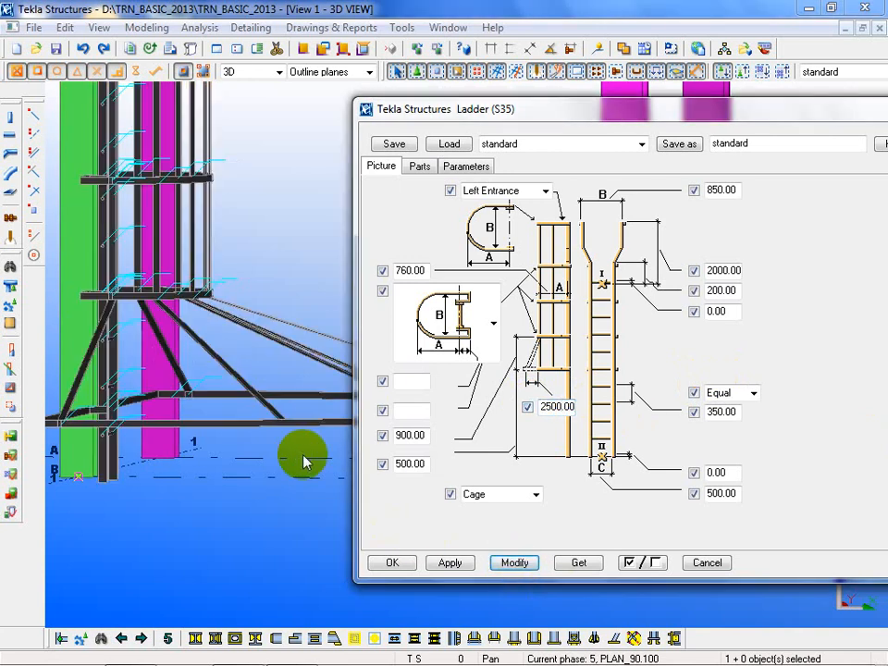
pyautogui.moveTo(313, 458); pyautogui.dragTo(178, 474, button='middle')
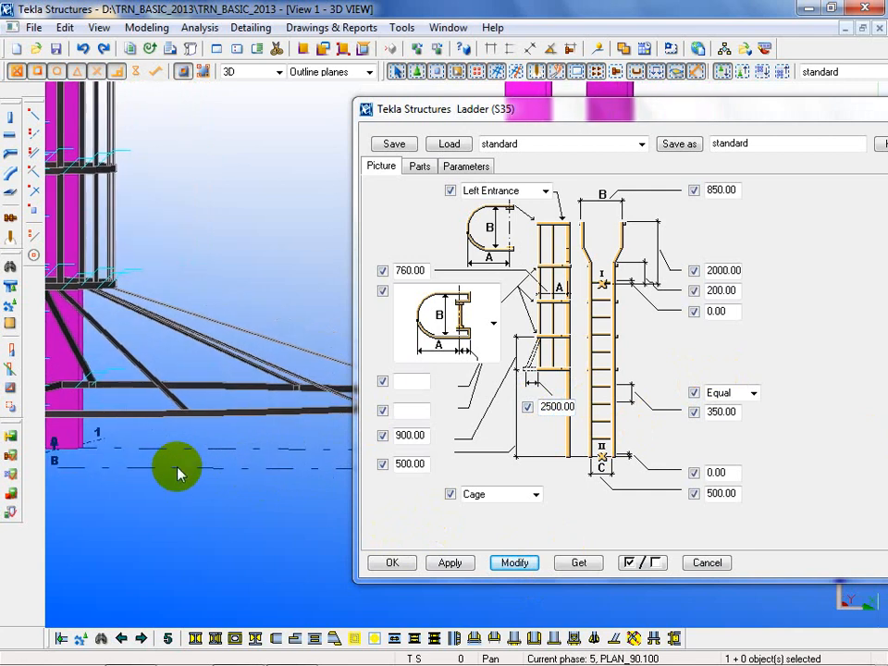
pyautogui.scroll(-5, 278, 437)
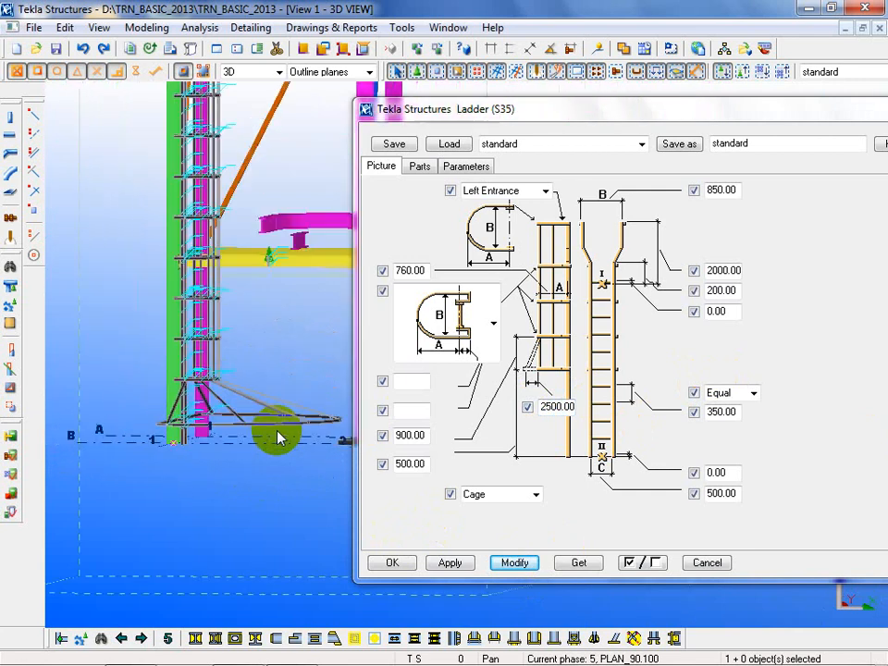
# Set the bottom hoop's flare to 350 and the cage's starting height to 2500, then modify the ladder and check its lower end.
pyautogui.doubleClick(554, 406)
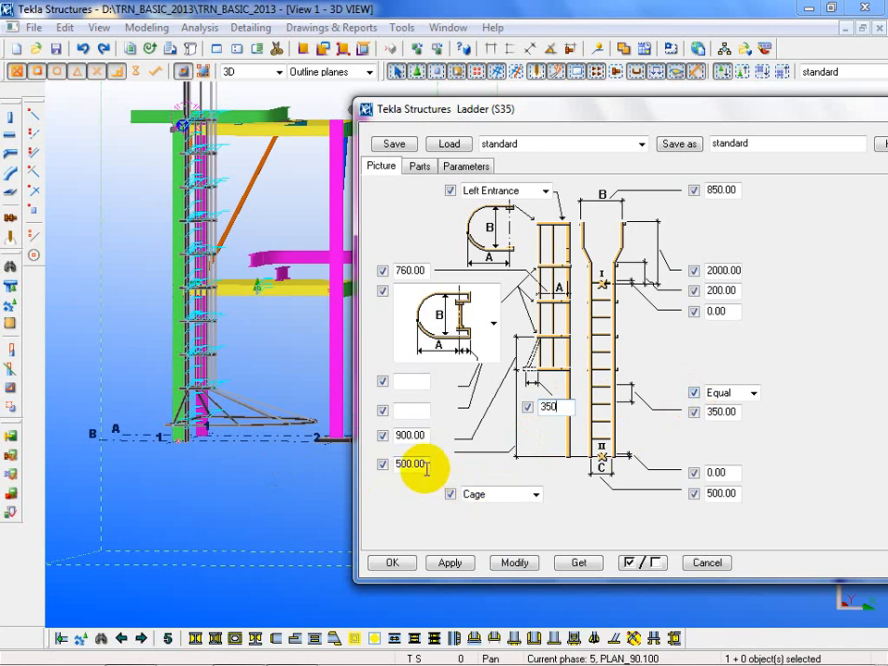
pyautogui.moveTo(426, 469); pyautogui.dragTo(358, 471)
pyautogui.write('2500')
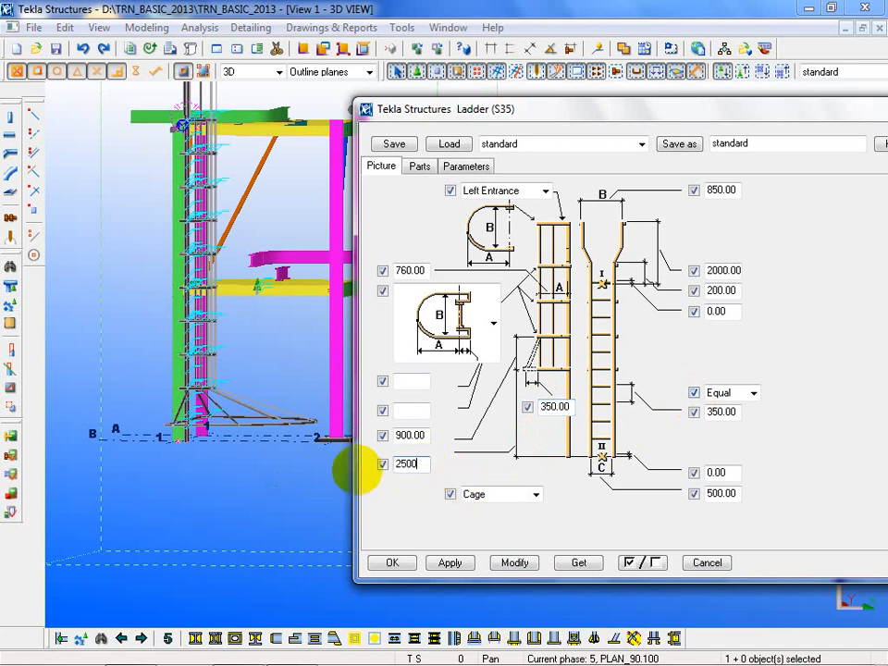
pyautogui.click(301, 424)
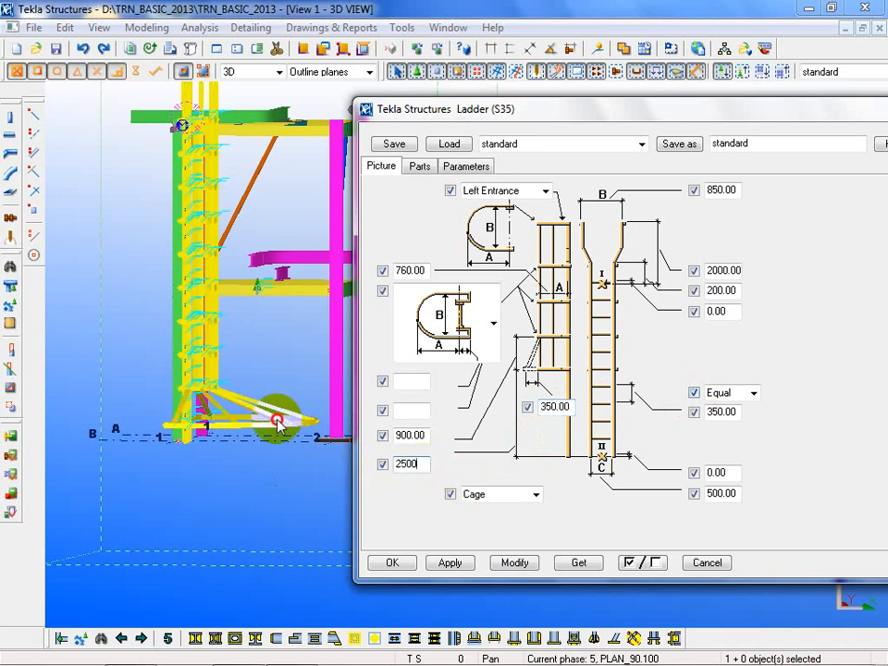
pyautogui.click(515, 562)
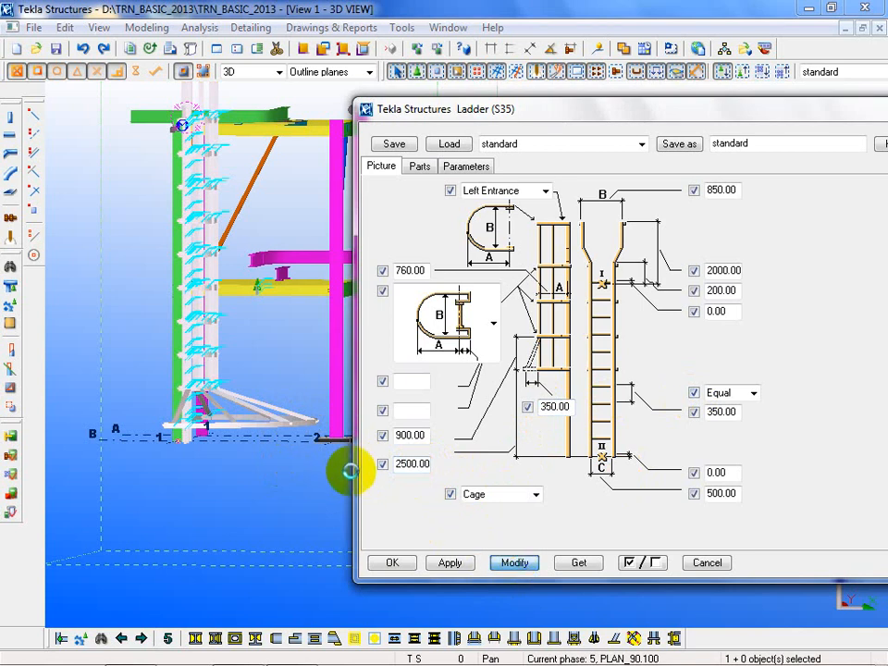
pyautogui.moveTo(243, 417); pyautogui.dragTo(355, 496, button='middle')
pyautogui.scroll(3, 155, 454)
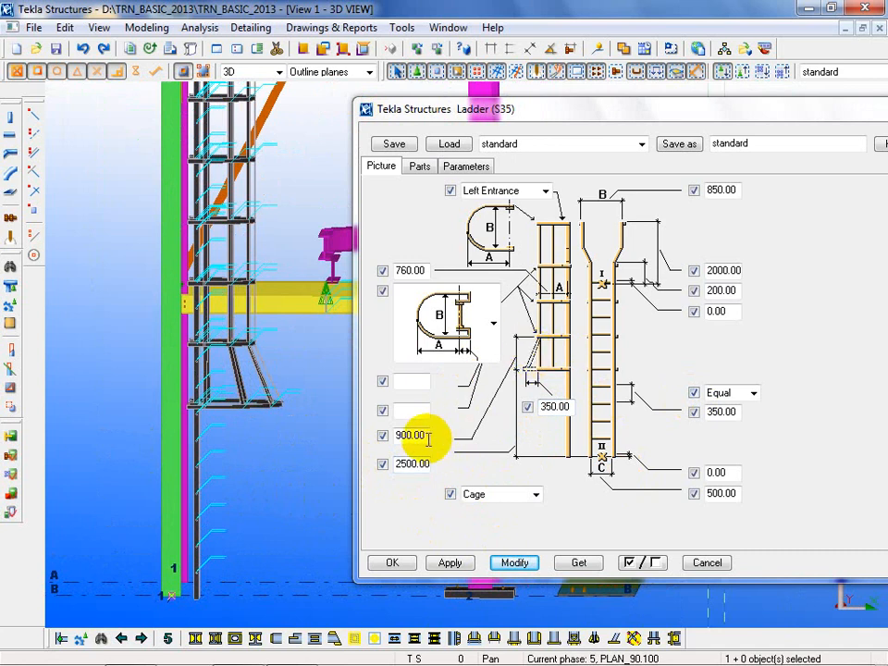
# Set the vertical spacing of the cage hoops to 1100, modify the ladder and check the hoops.
pyautogui.moveTo(427, 439); pyautogui.dragTo(320, 442)
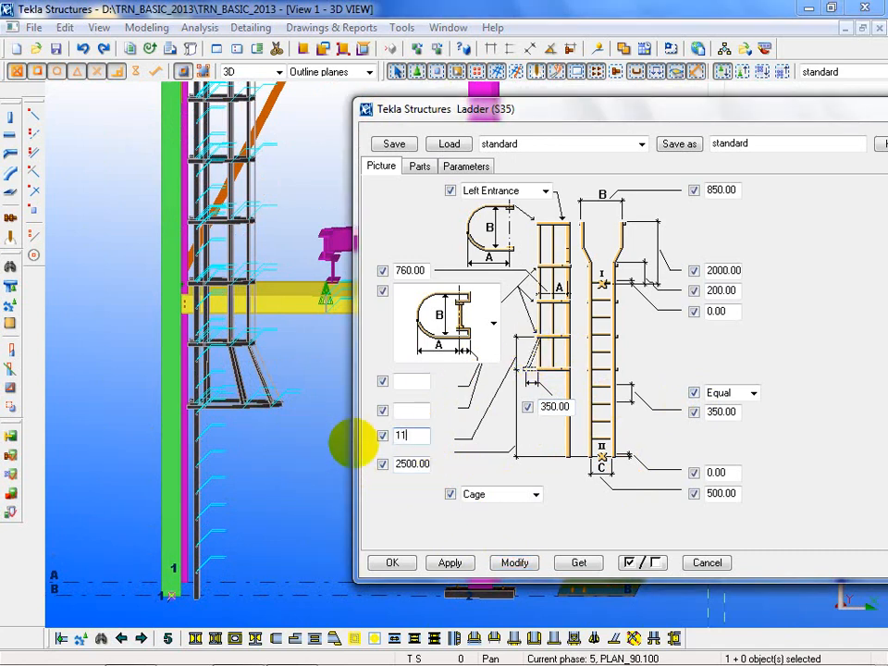
pyautogui.click(239, 353)
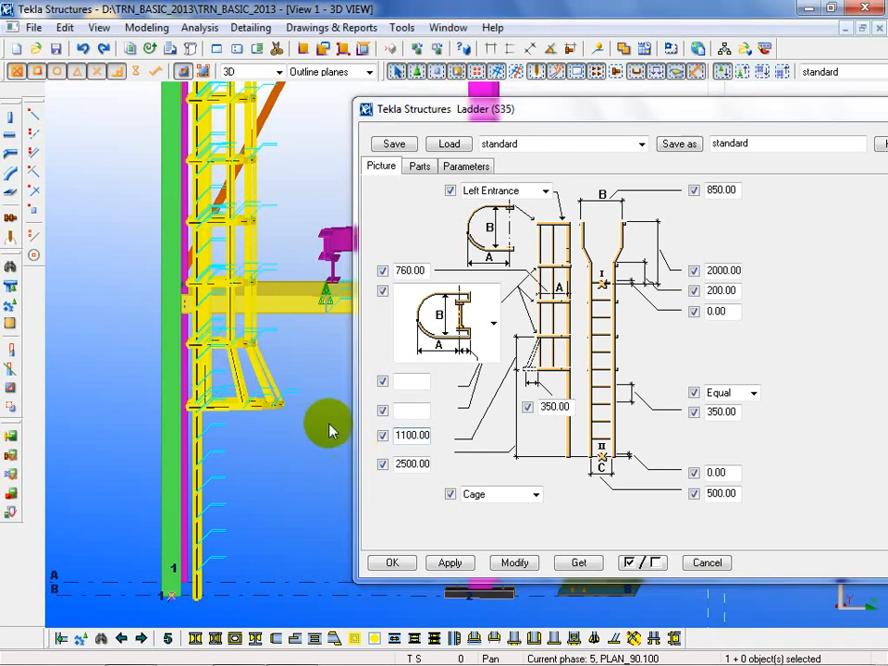
pyautogui.click(515, 562)
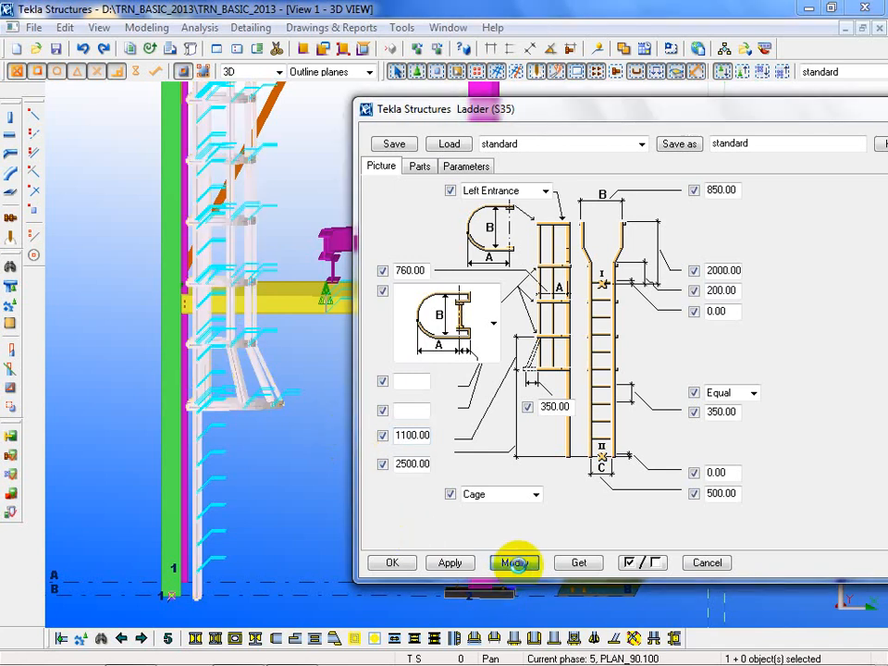
pyautogui.moveTo(244, 443); pyautogui.dragTo(230, 483, button='middle')
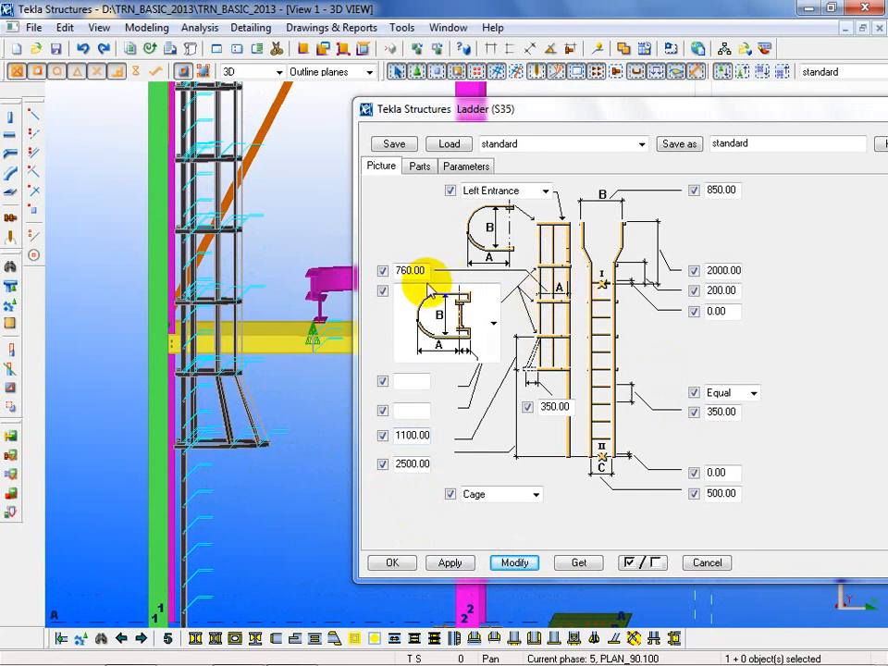
# Set the cage depth A to 850 and modify the selected ladder.
pyautogui.moveTo(397, 269); pyautogui.dragTo(441, 272)
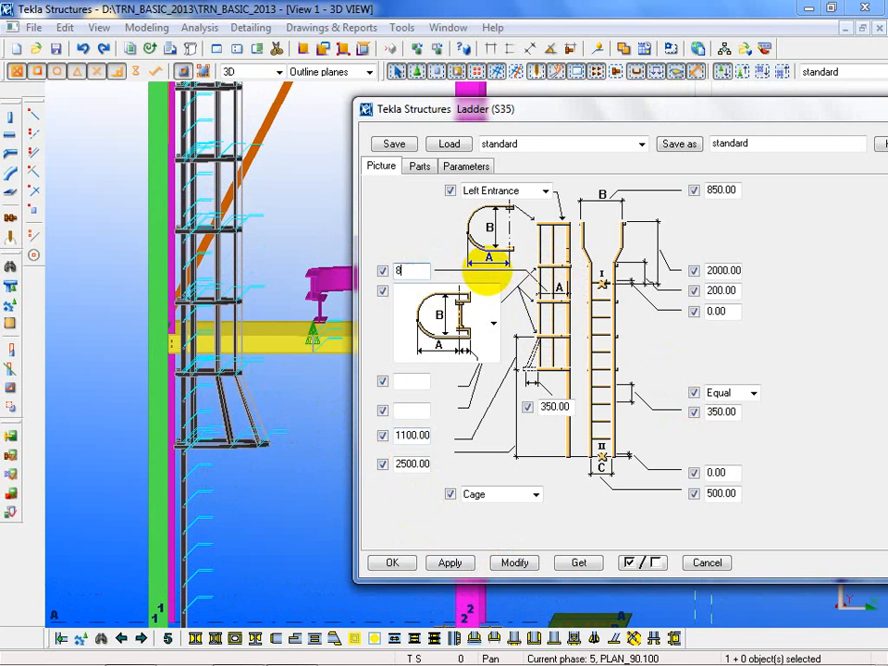
pyautogui.write('850')
pyautogui.click(172, 289)
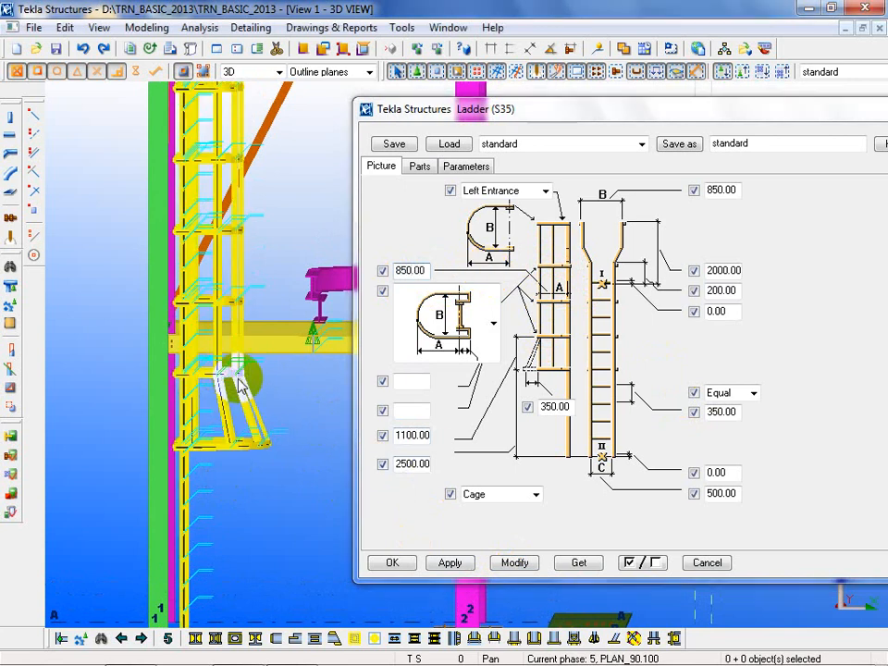
pyautogui.click(515, 562)
pyautogui.click(516, 564)
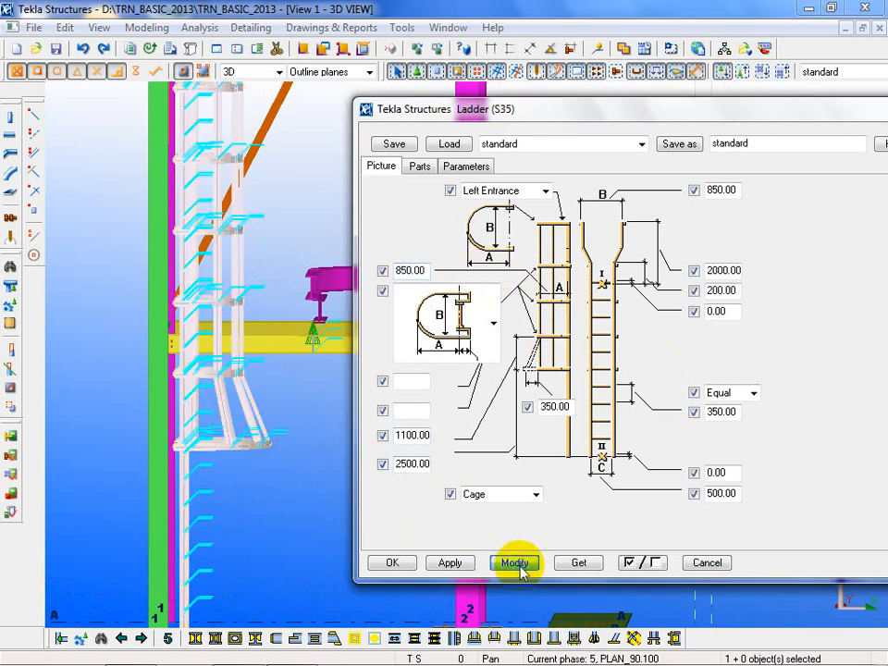
# Change the cage hoop shape to the circular type with dimensions A, B and C and modify the ladder.
pyautogui.click(491, 315)
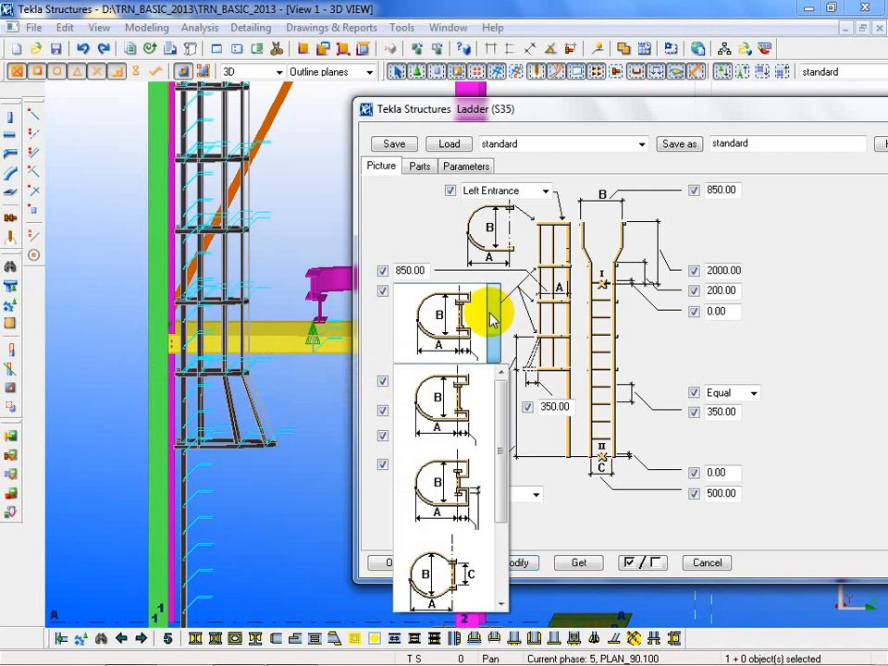
pyautogui.scroll(-2, 467, 546)
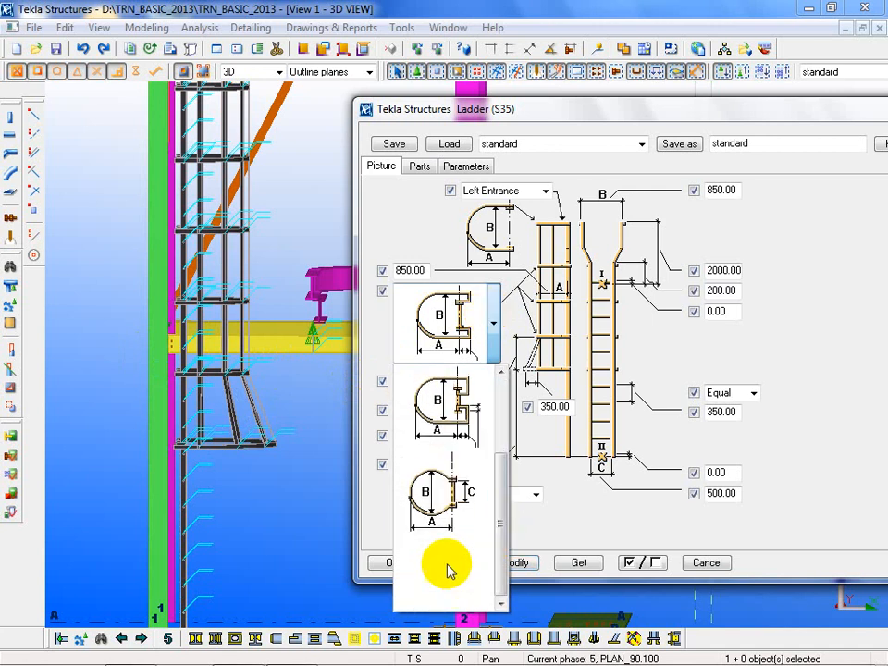
pyautogui.click(434, 498)
pyautogui.click(512, 561)
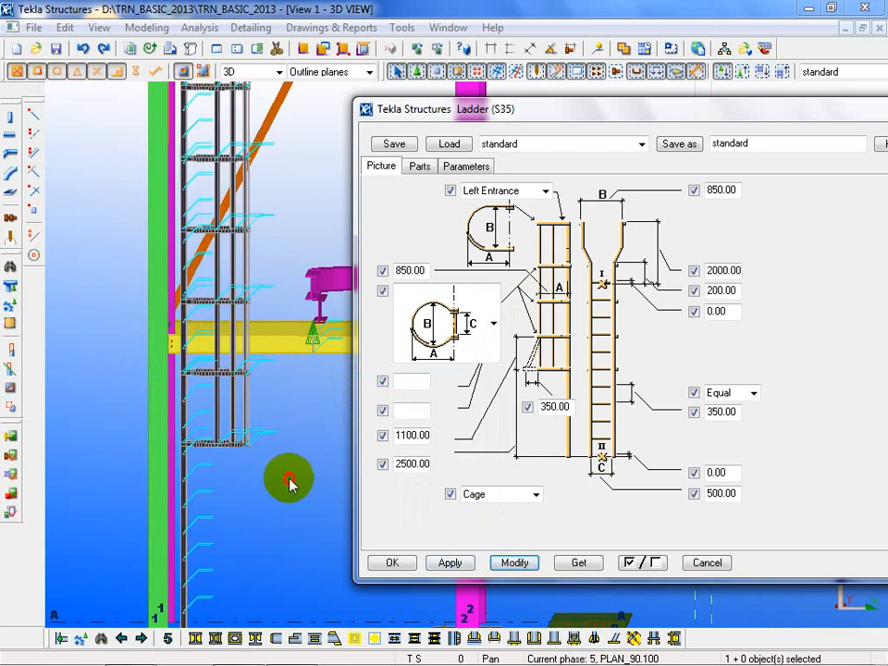
# Inspect the ladder's top in 3D and switch to the Plan 90.100_TOS view to examine the hoop outline from above.
pyautogui.scroll(-3, 250, 454)
pyautogui.scroll(5, 231, 442)
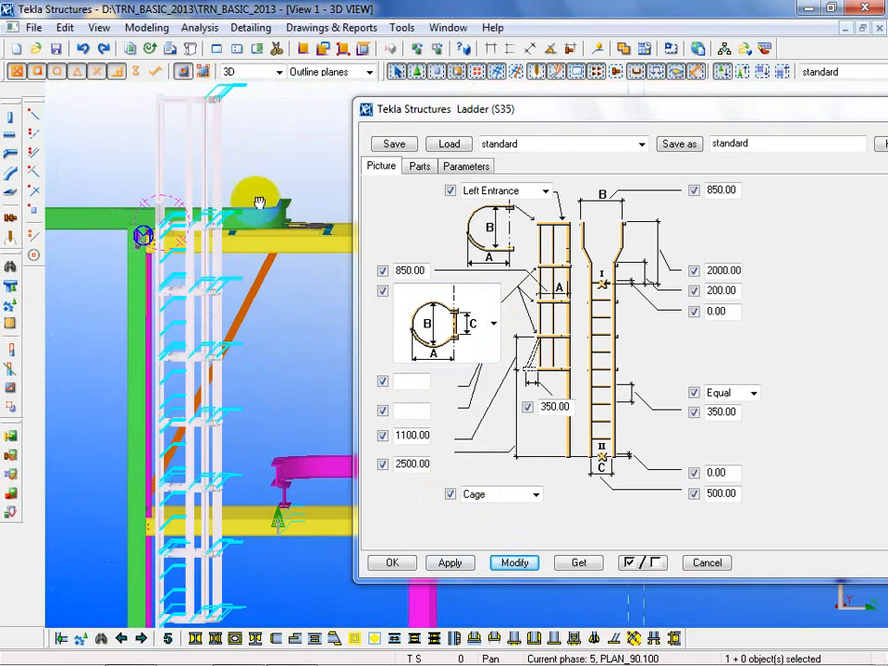
pyautogui.click(448, 27)
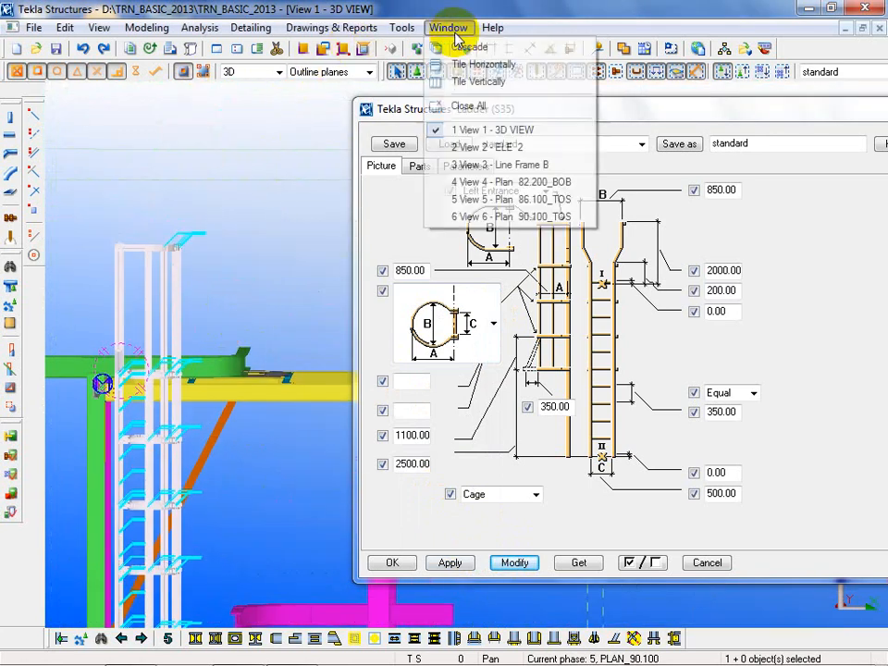
pyautogui.click(509, 218)
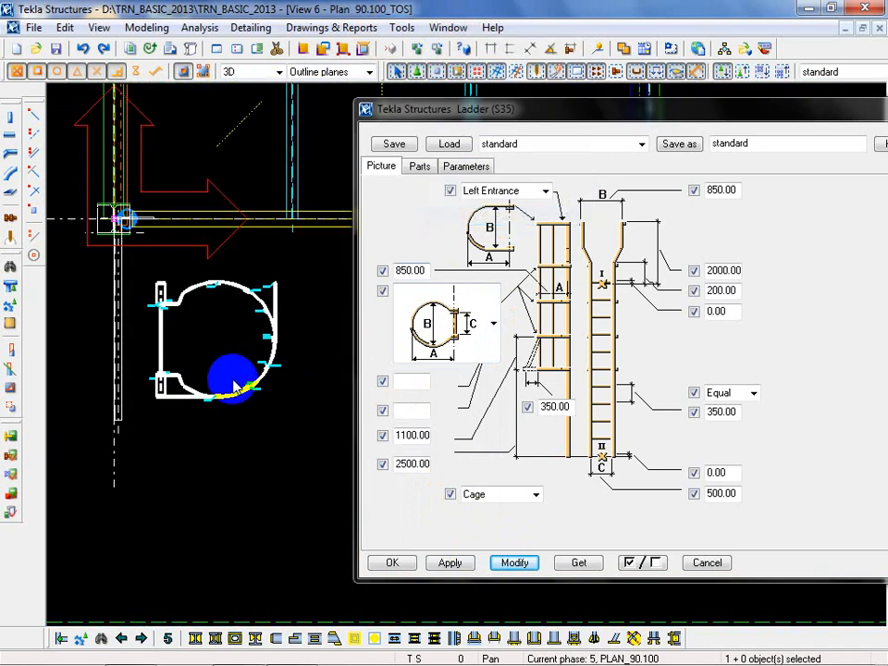
# Change the ladder's hoop shape to the flat-ended type with inward-returning ends around the stringers and update the ladder.
pyautogui.scroll(3, 269, 307)
pyautogui.click(493, 322)
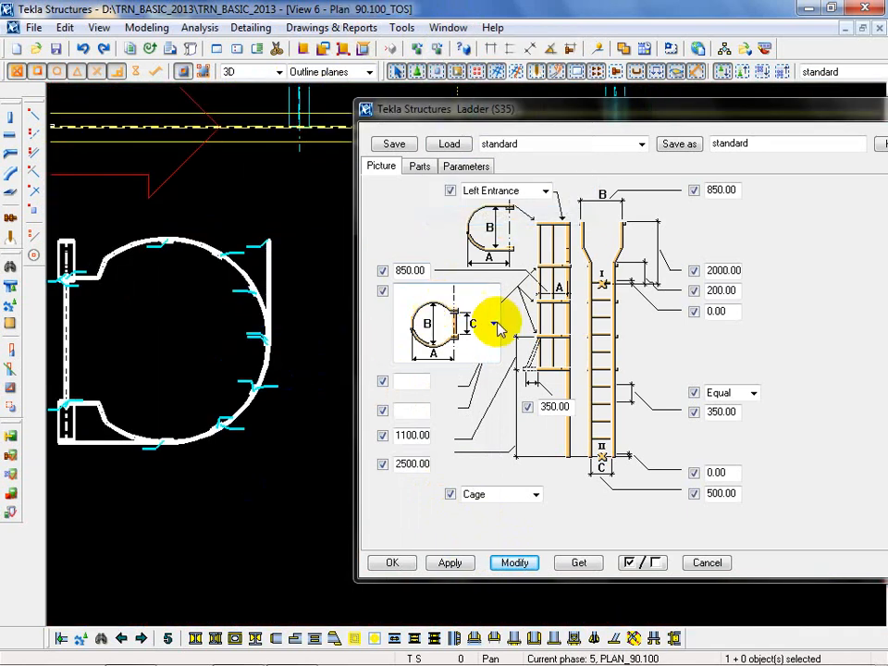
pyautogui.scroll(1, 473, 400)
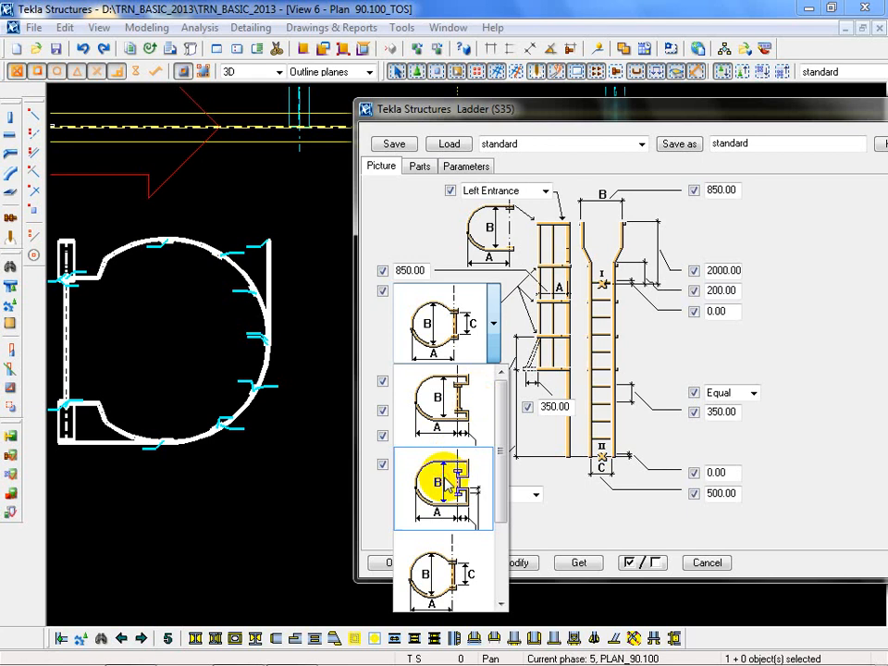
pyautogui.click(448, 485)
pyautogui.click(516, 562)
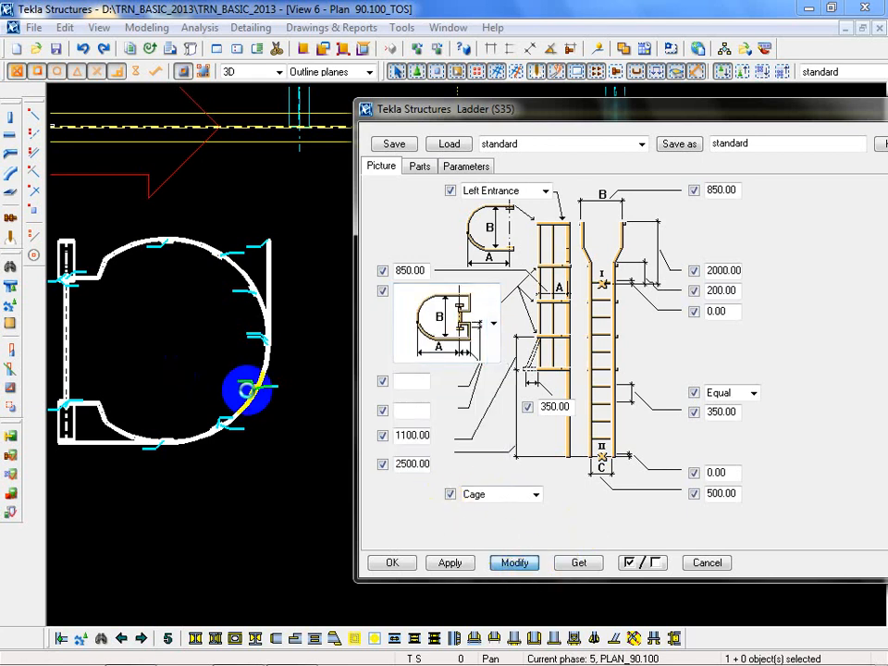
pyautogui.moveTo(220, 416); pyautogui.dragTo(253, 418, button='middle')
pyautogui.scroll(-3, 255, 417)
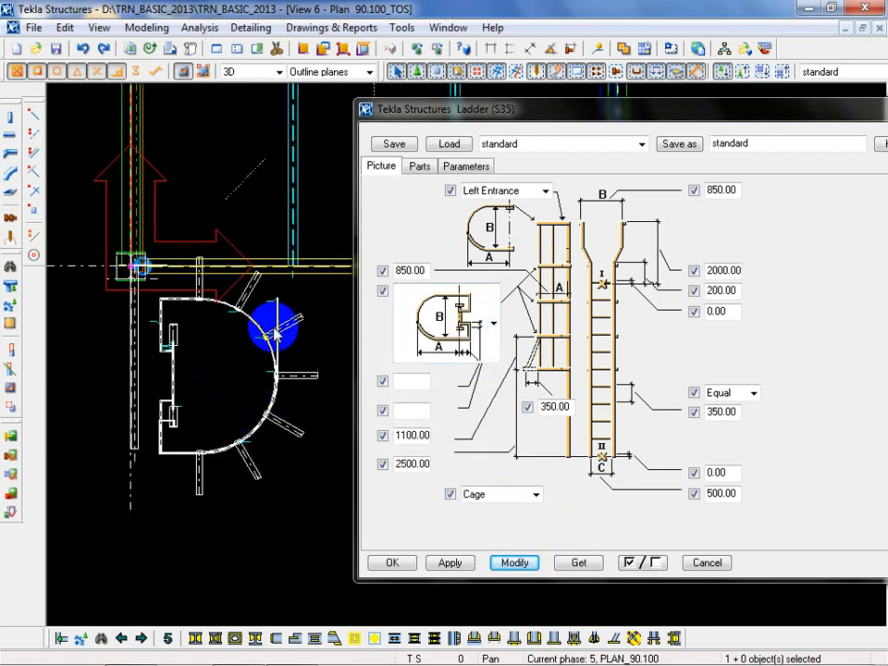
# Switch to the 3D VIEW and examine the modified ladder cage from several angles.
pyautogui.click(448, 27)
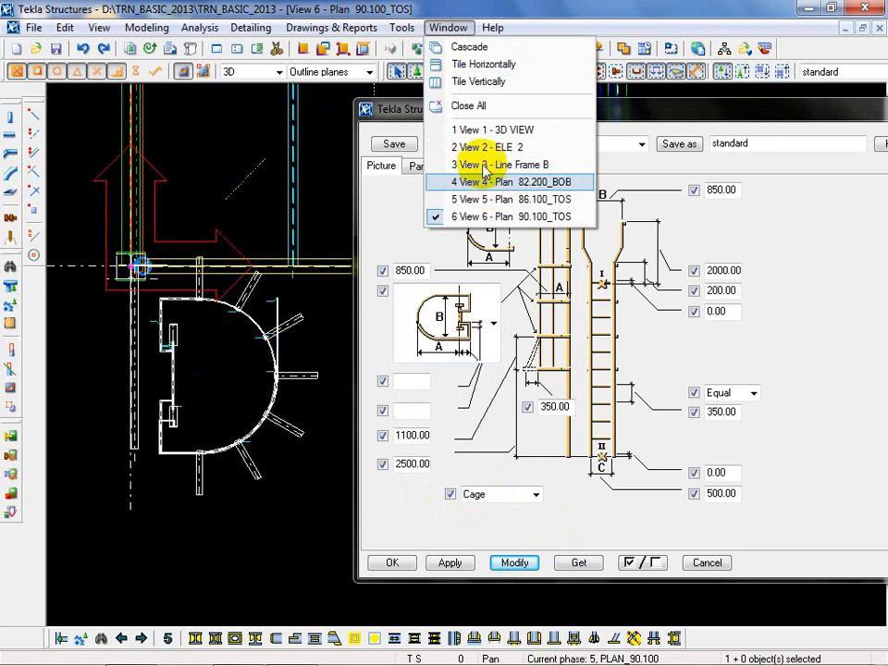
pyautogui.click(481, 131)
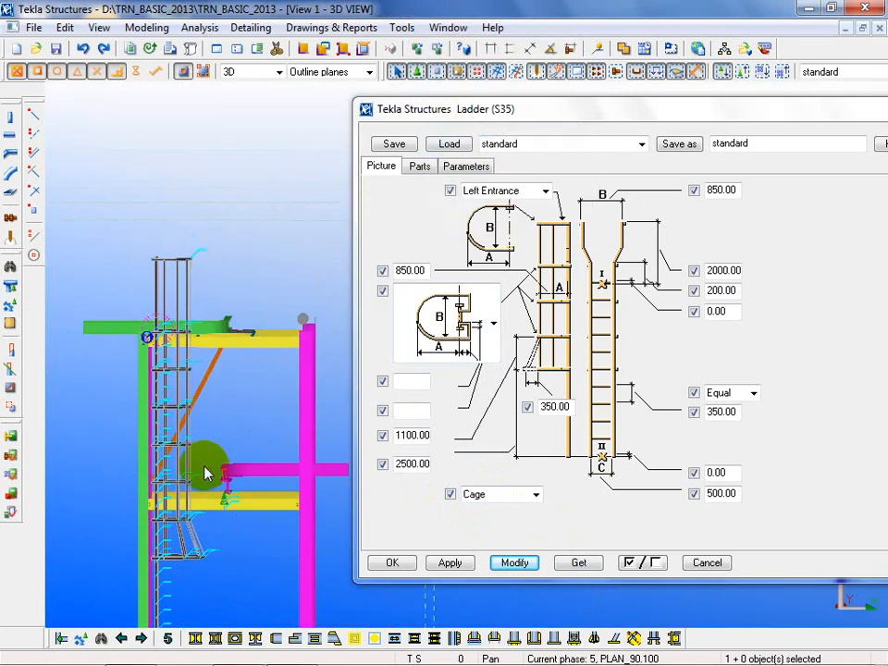
pyautogui.scroll(3, 190, 589)
pyautogui.scroll(3, 209, 530)
pyautogui.scroll(-3, 266, 464)
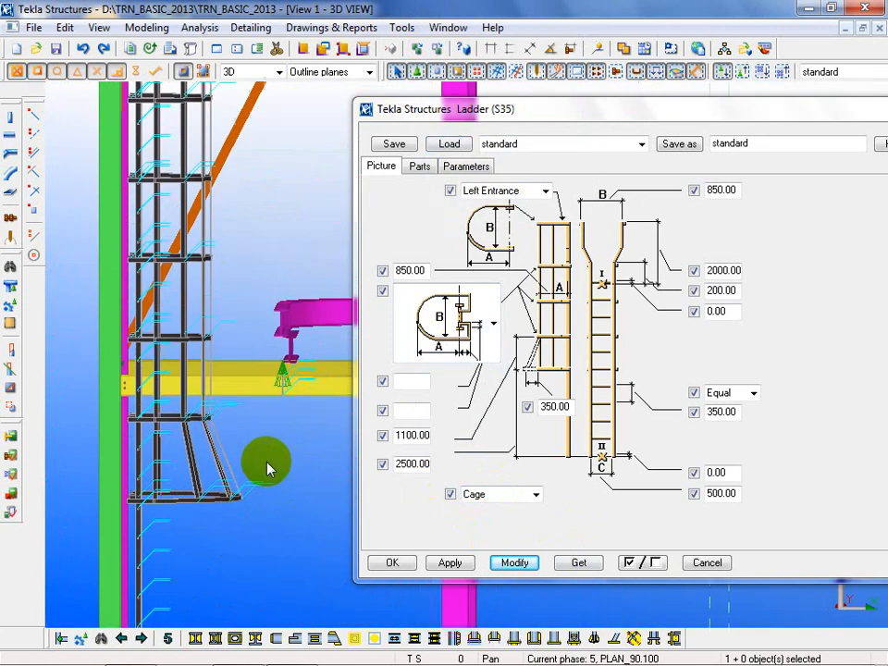
pyautogui.keyDown('ctrl'); pyautogui.moveTo(248, 471); pyautogui.dragTo(58, 621, button='middle'); pyautogui.keyUp('ctrl')
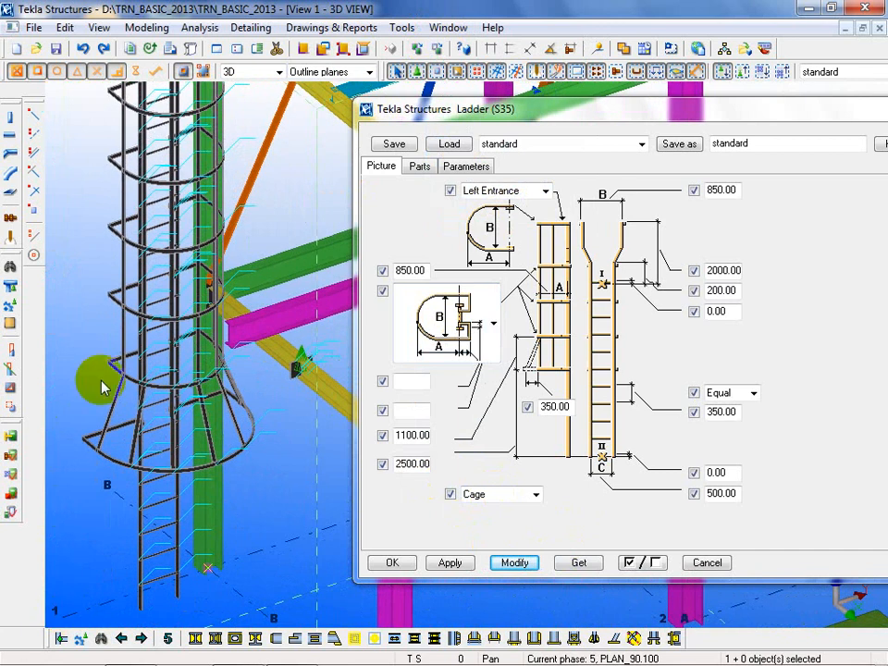
# Set the hoop shape to the first catalogue option, with straight ends attached outside the stringers, and update the ladder.
pyautogui.click(496, 319)
pyautogui.scroll(1, 463, 407)
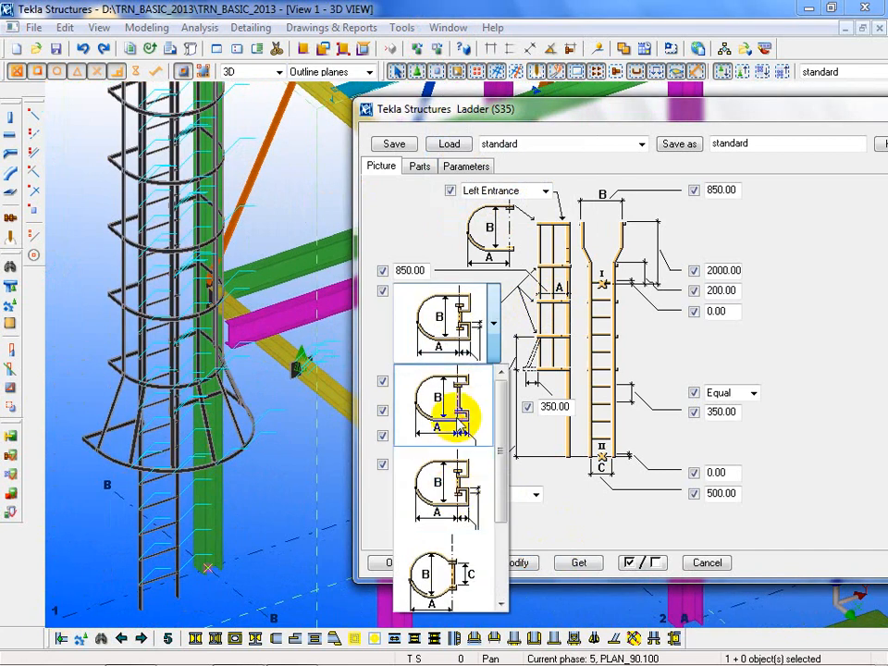
pyautogui.click(460, 413)
pyautogui.click(514, 562)
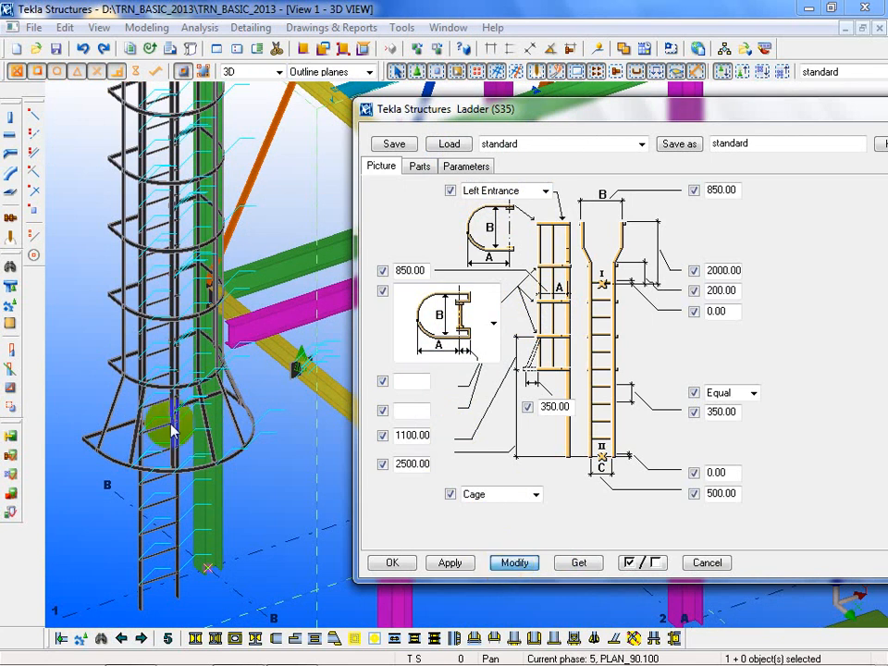
pyautogui.click(179, 400)
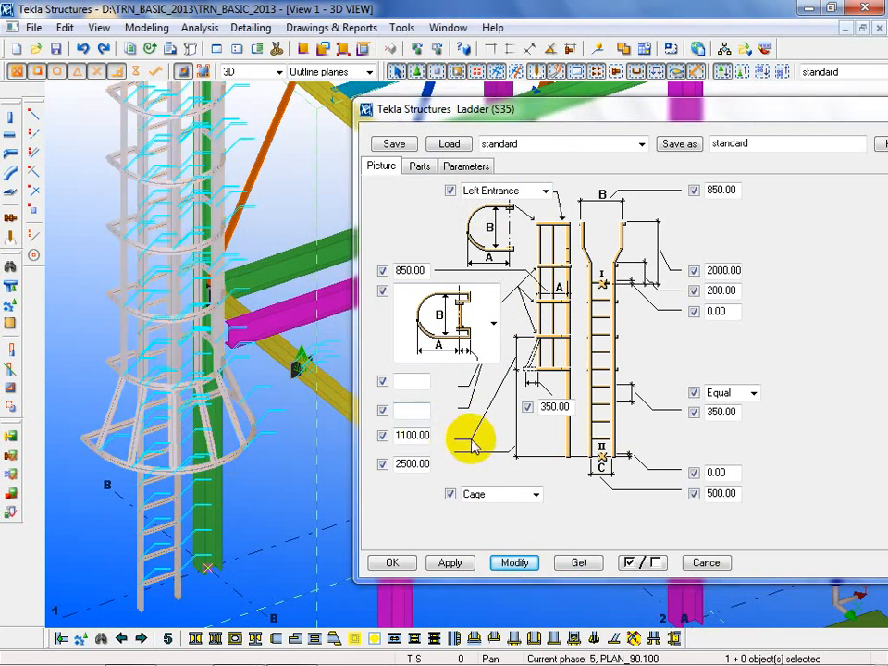
# Set the ladder cage dimension A to 750 mm and update the ladder.
pyautogui.doubleClick(427, 270)
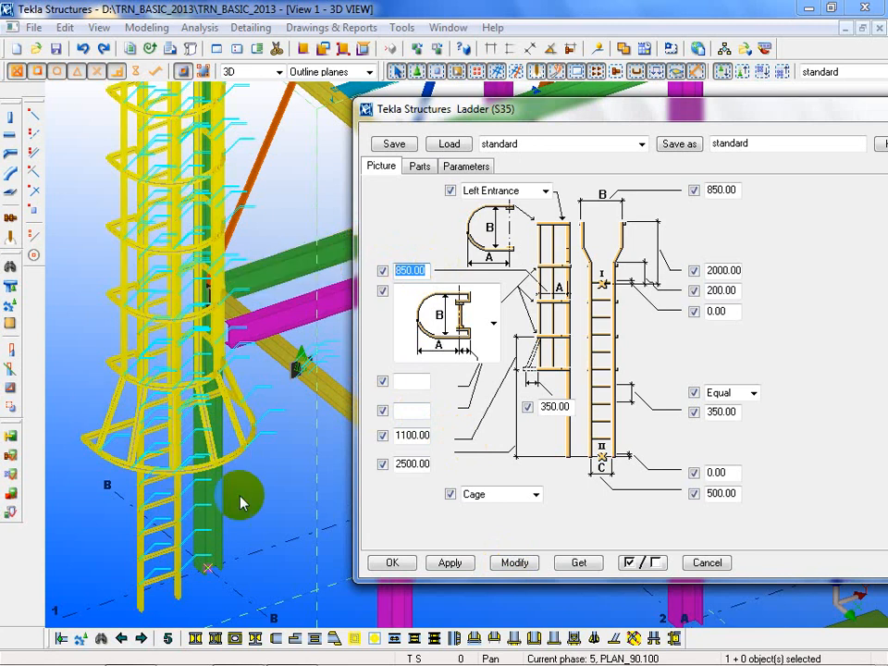
pyautogui.scroll(4, 158, 494)
pyautogui.scroll(-5, 157, 493)
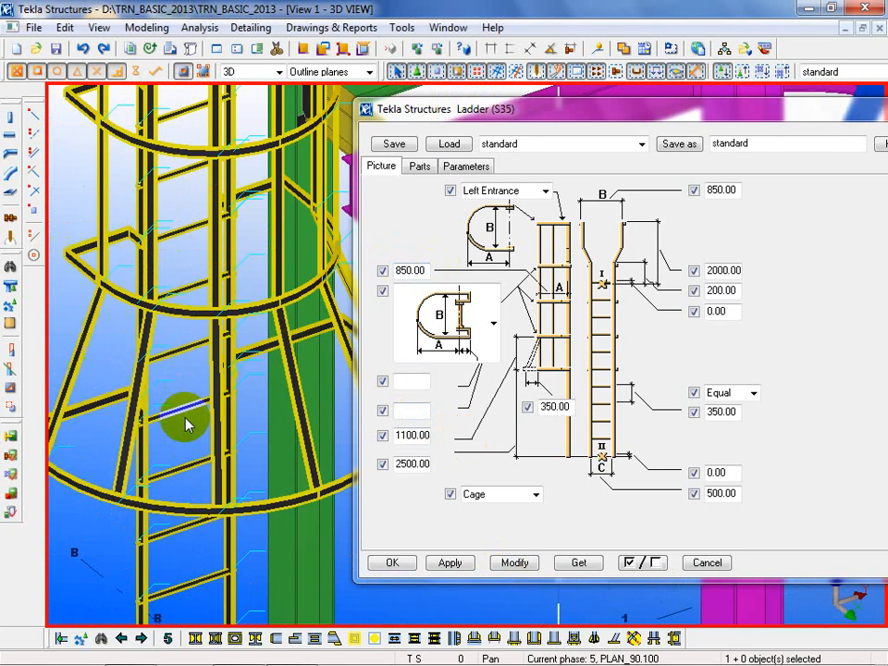
pyautogui.keyDown('ctrl'); pyautogui.moveTo(197, 478); pyautogui.dragTo(324, 435, button='middle'); pyautogui.keyUp('ctrl')
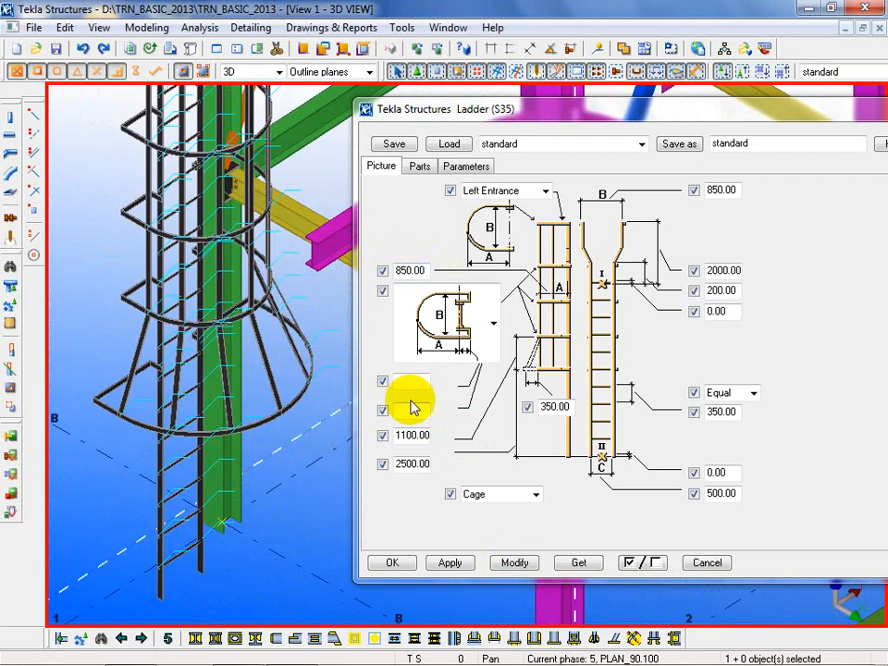
pyautogui.doubleClick(412, 270)
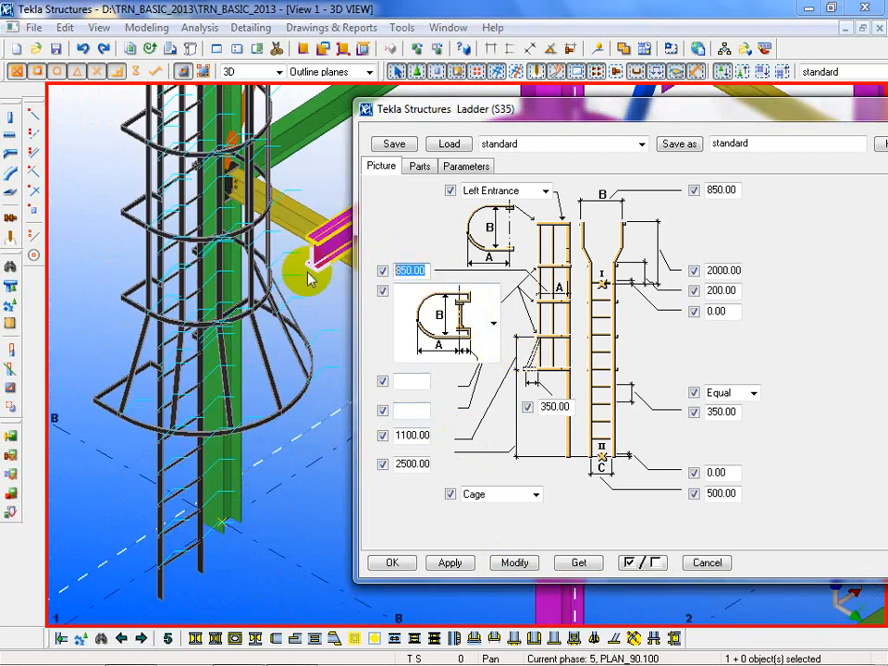
pyautogui.write('750')
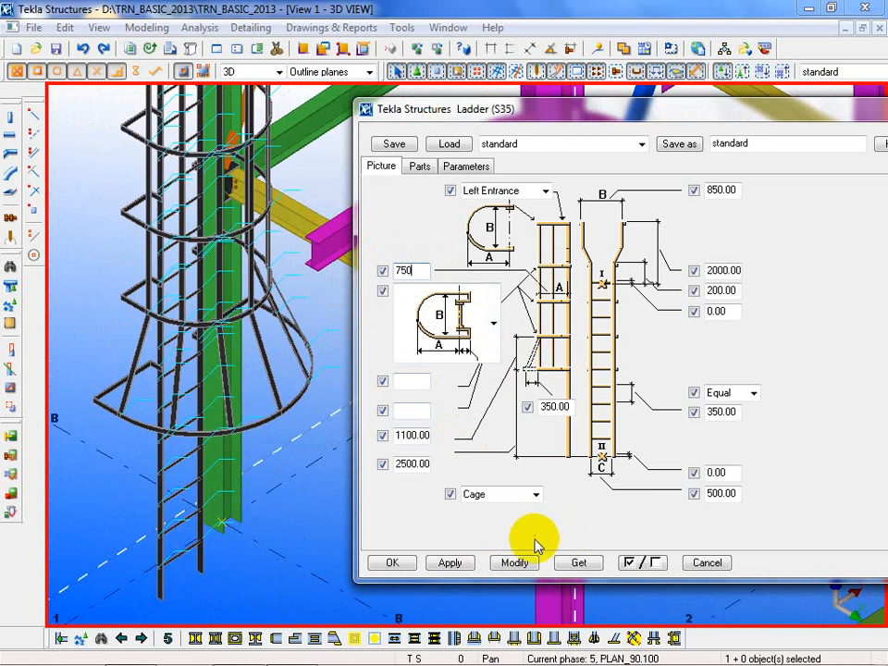
pyautogui.click(516, 563)
pyautogui.click(515, 562)
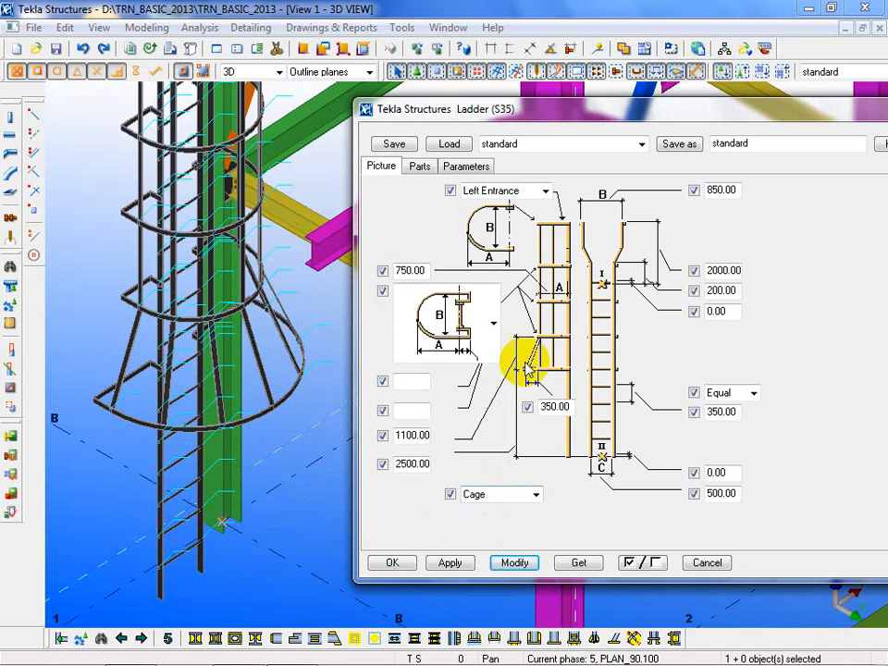
pyautogui.click(495, 322)
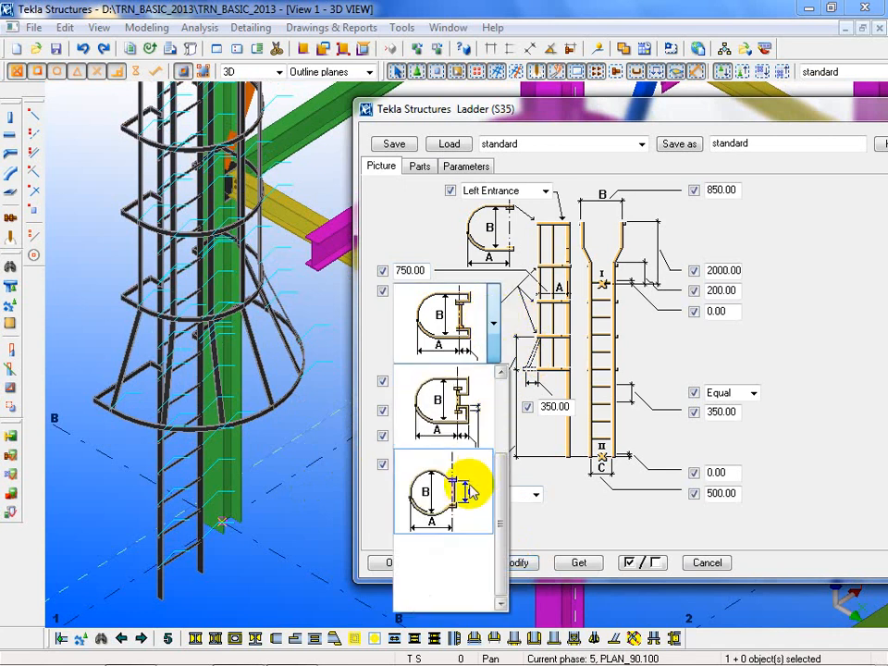
pyautogui.click(442, 342)
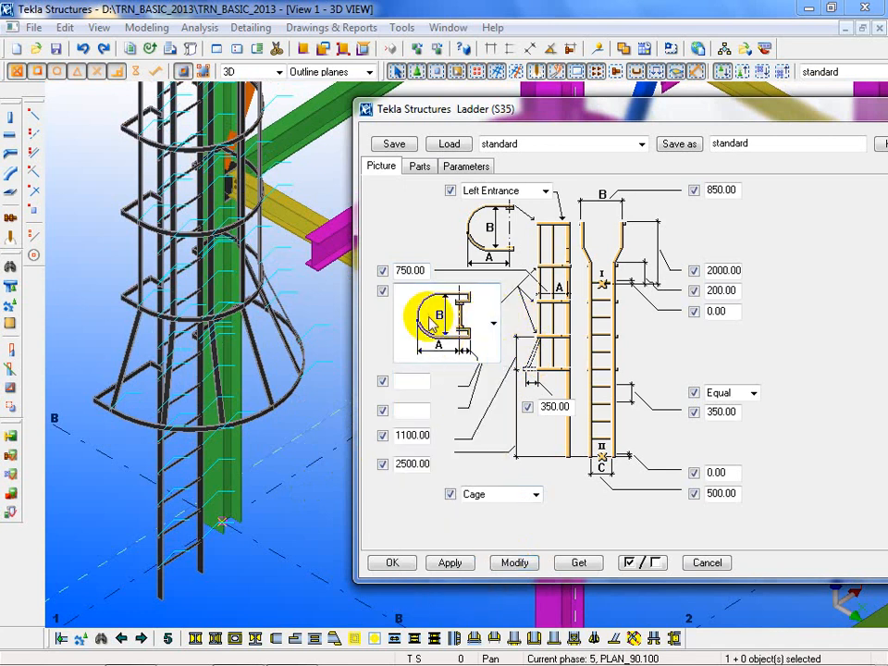
pyautogui.click(516, 563)
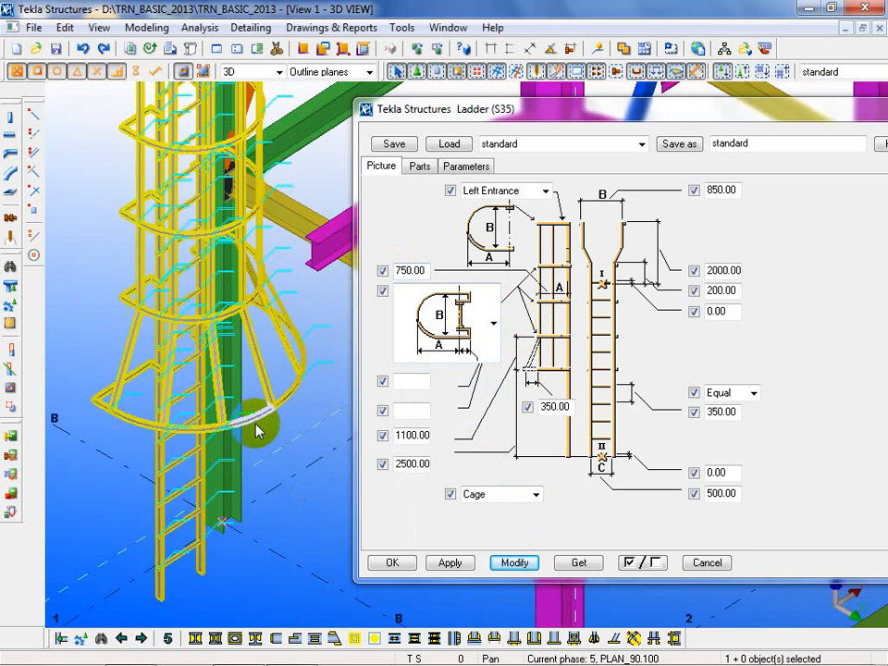
# Set the ladder's cage option to No Cage and update the ladder in the model.
pyautogui.keyDown('ctrl'); pyautogui.moveTo(293, 482); pyautogui.dragTo(157, 490, button='middle'); pyautogui.keyUp('ctrl')
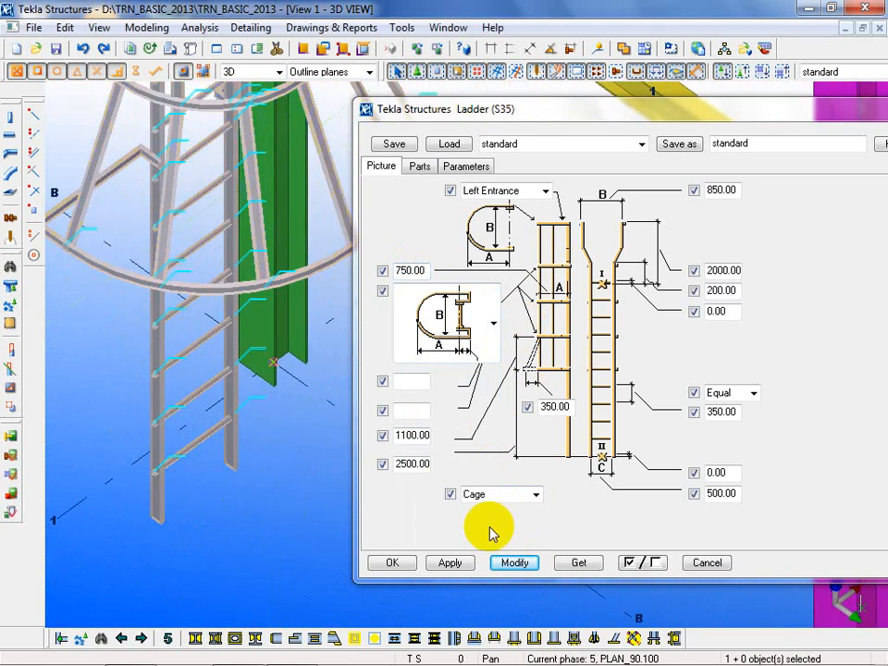
pyautogui.click(535, 496)
pyautogui.click(515, 510)
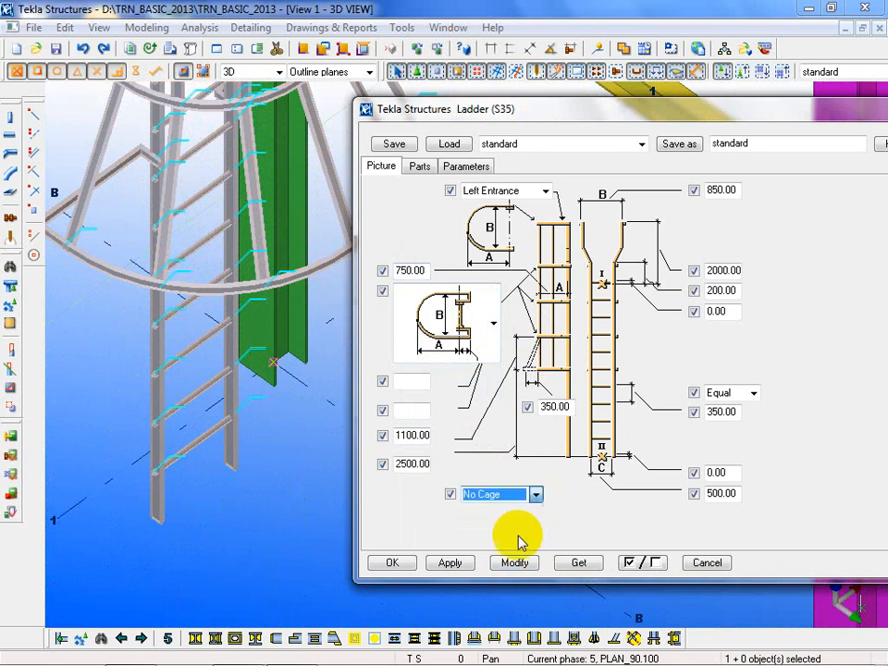
pyautogui.click(513, 563)
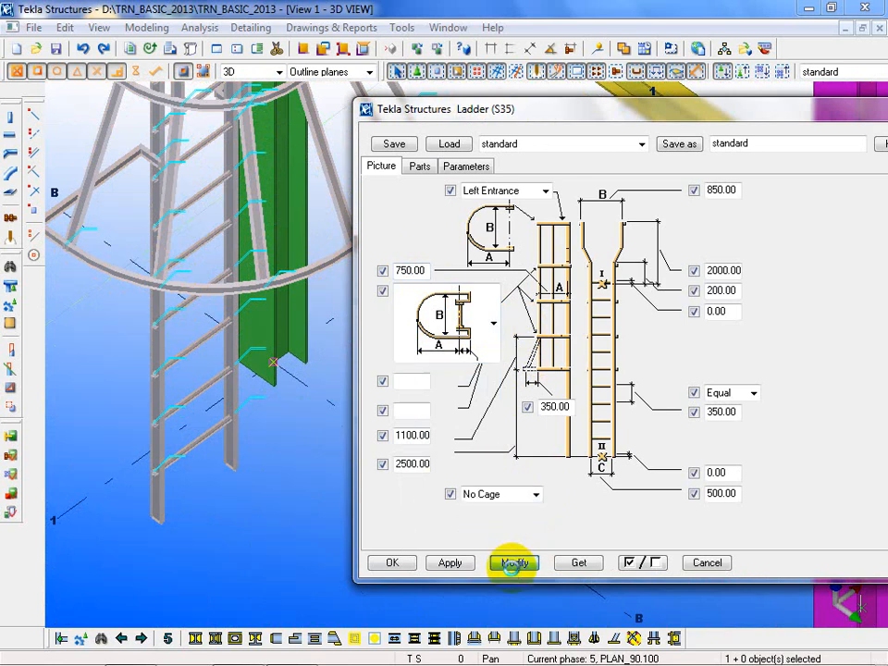
pyautogui.click(269, 519)
pyautogui.scroll(-7, 269, 518)
pyautogui.keyDown('ctrl'); pyautogui.moveTo(250, 499); pyautogui.dragTo(277, 435, button='middle'); pyautogui.keyUp('ctrl')
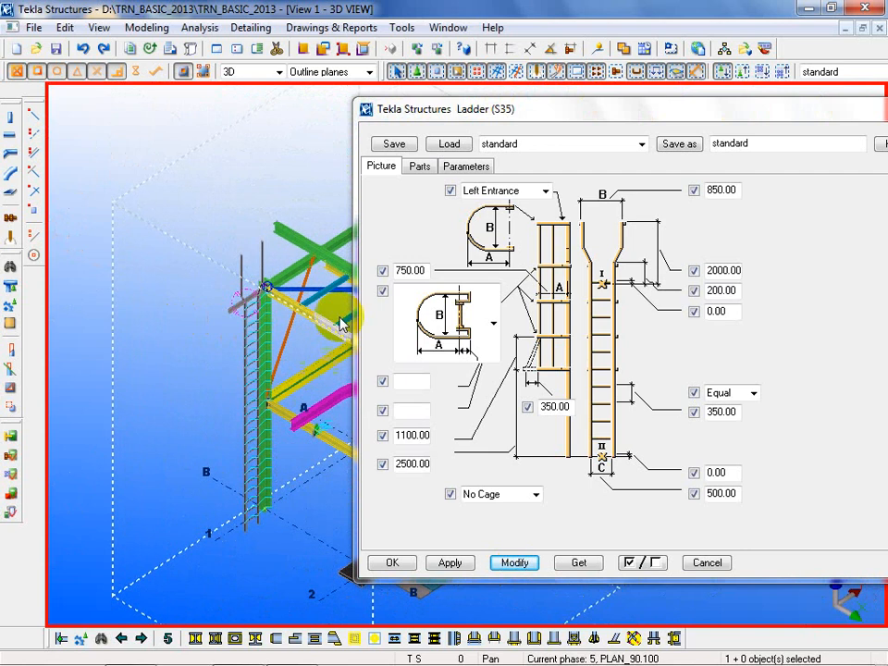
# Show the ladder's part settings for stringers, rungs and hoops, and redraw the 3D view.
pyautogui.click(418, 168)
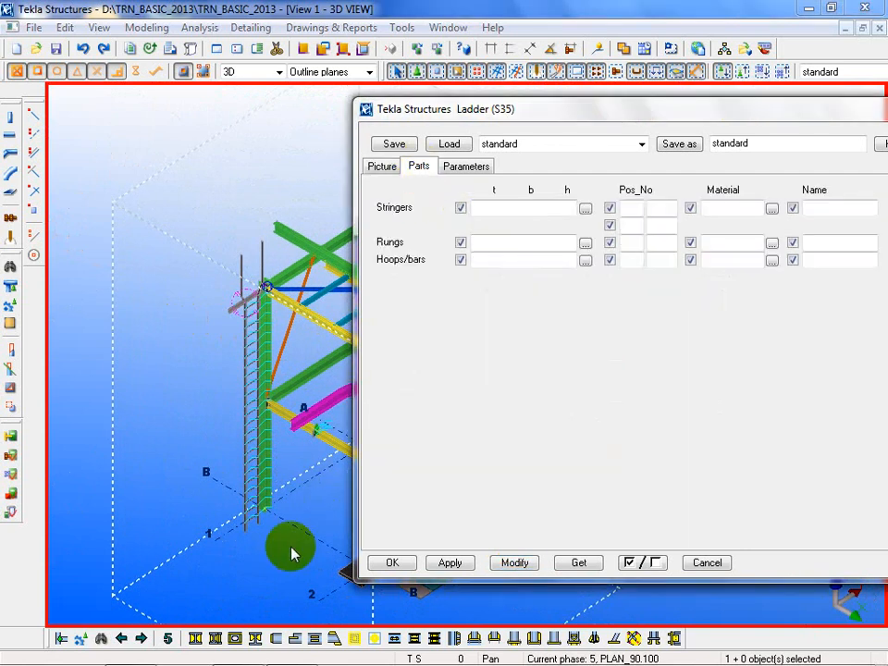
pyautogui.rightClick(124, 303)
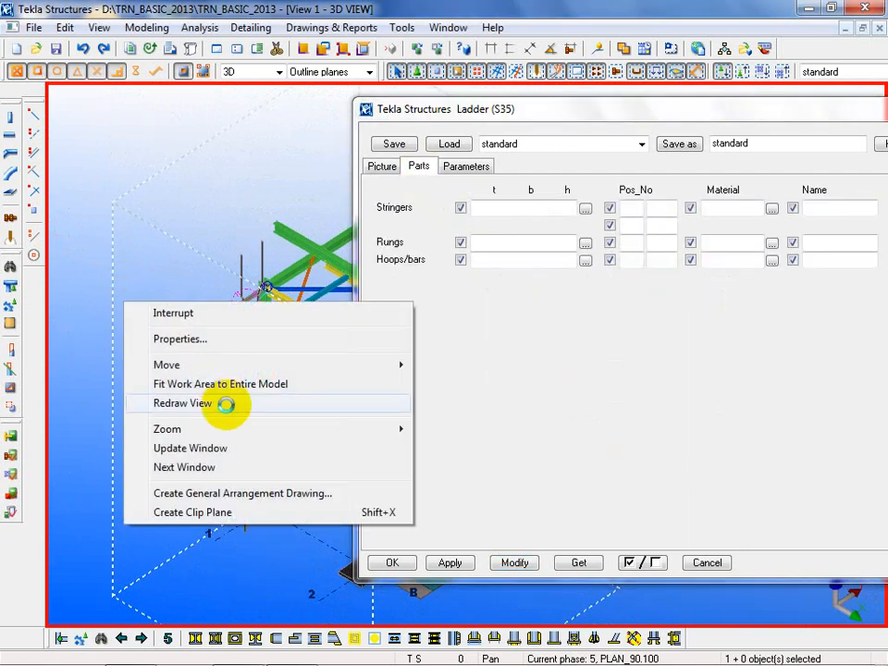
pyautogui.click(227, 404)
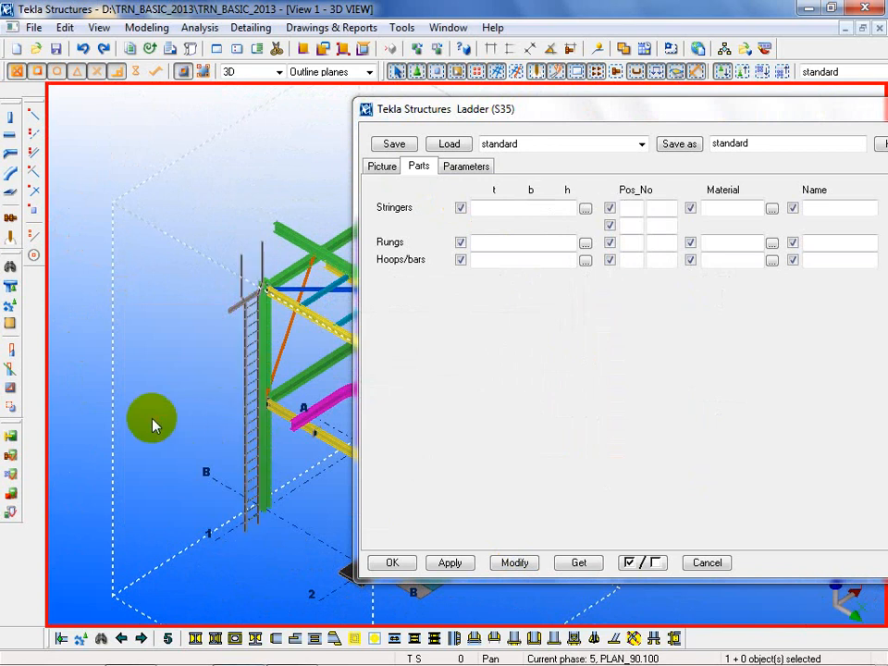
pyautogui.keyDown('ctrl'); pyautogui.moveTo(214, 472); pyautogui.dragTo(159, 539, button='middle'); pyautogui.keyUp('ctrl')
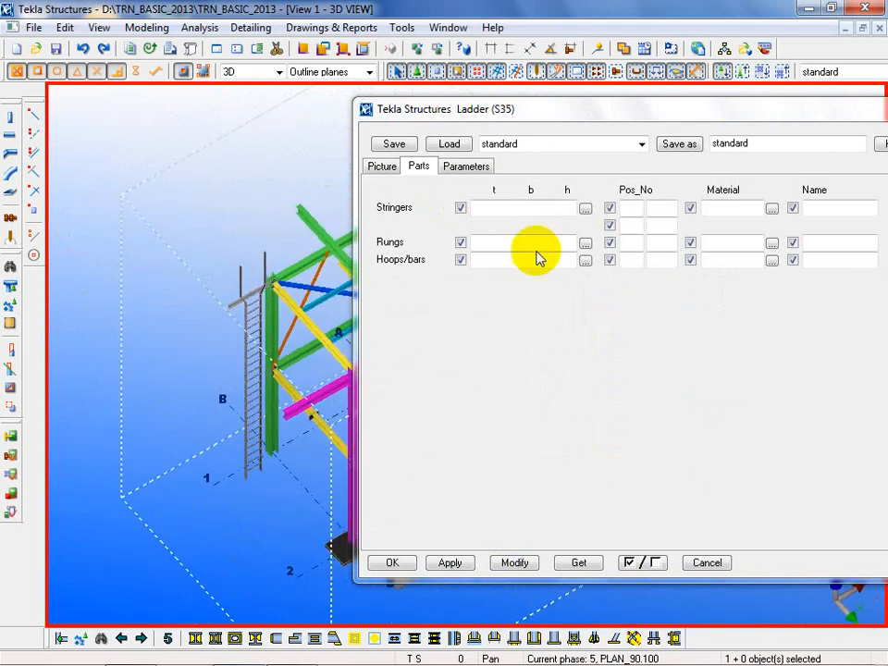
# Review the ladder's position, rotation and class parameters, and close its settings without changes.
pyautogui.click(467, 167)
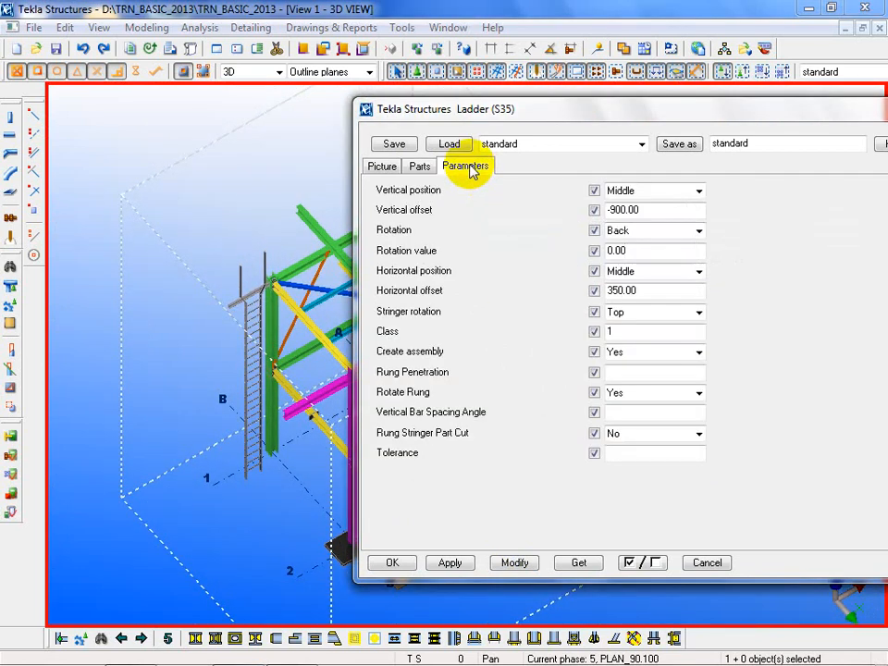
pyautogui.click(643, 330)
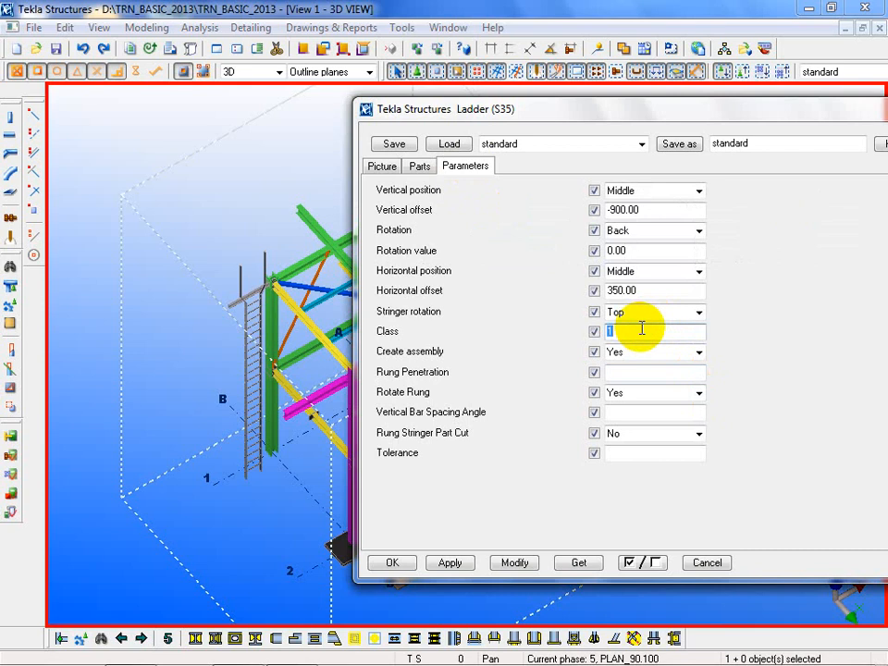
pyautogui.click(708, 563)
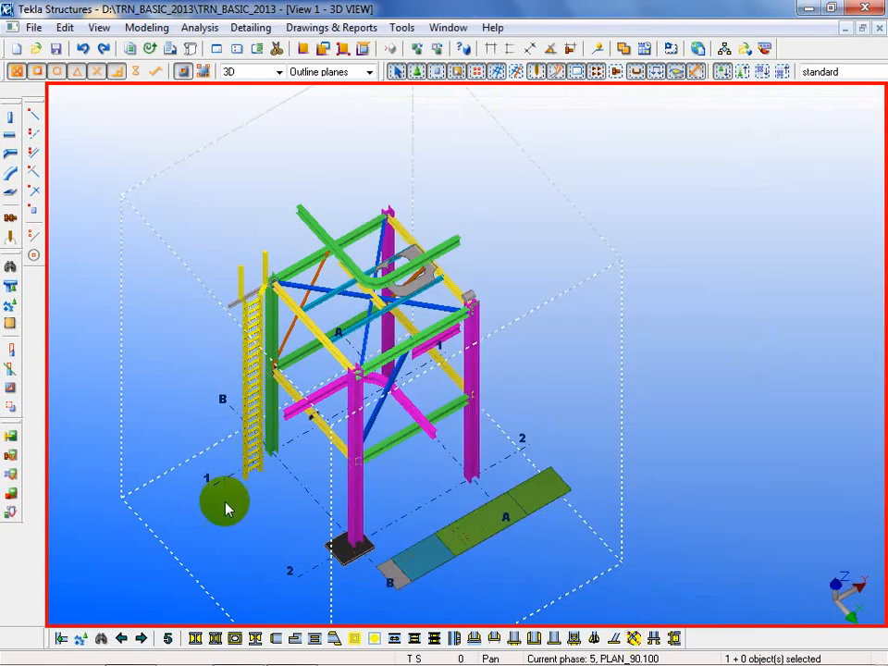
# Search the component catalog for STAIR, start the Stairs (S82) component and close the catalog.
pyautogui.keyDown('ctrl'); pyautogui.moveTo(226, 507); pyautogui.dragTo(281, 446, button='middle'); pyautogui.keyUp('ctrl')
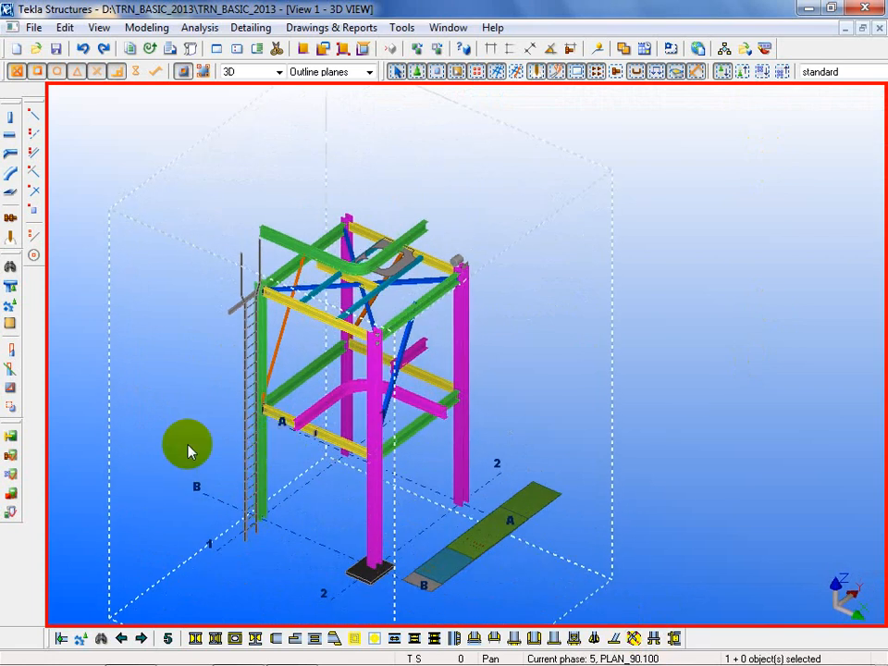
pyautogui.keyDown('ctrl'); pyautogui.moveTo(204, 366); pyautogui.dragTo(218, 464, button='middle'); pyautogui.keyUp('ctrl')
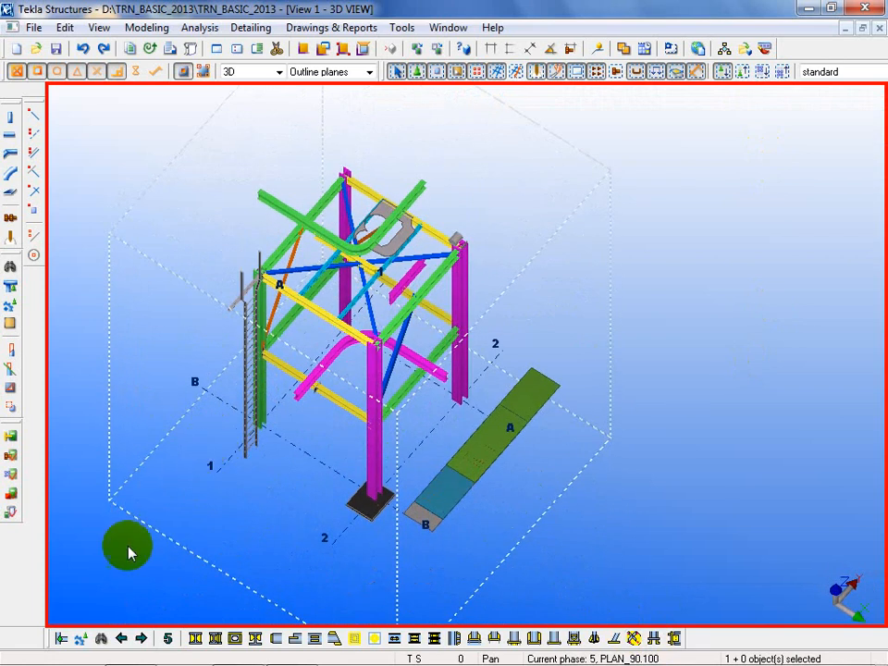
pyautogui.click(102, 639)
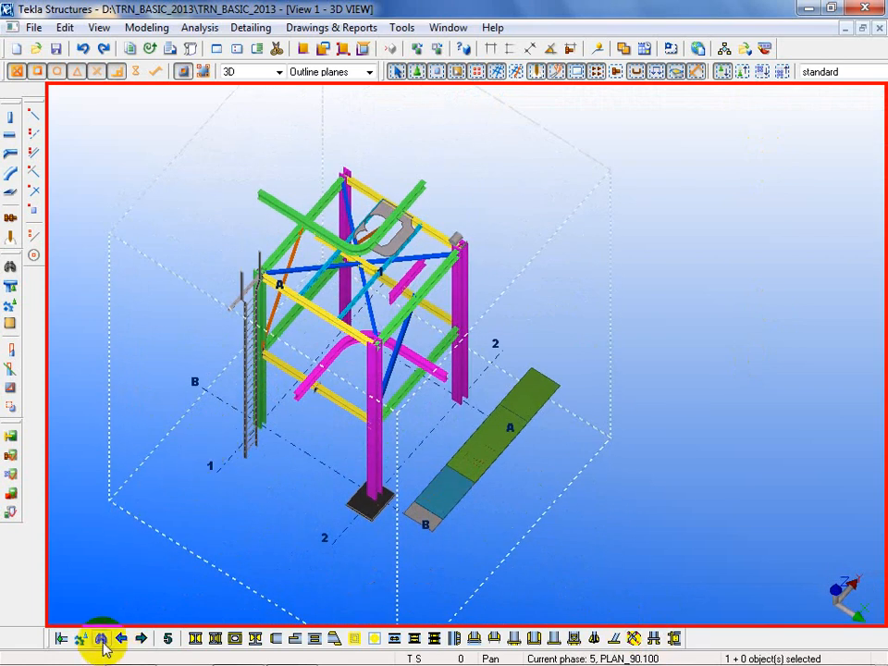
pyautogui.click(102, 640)
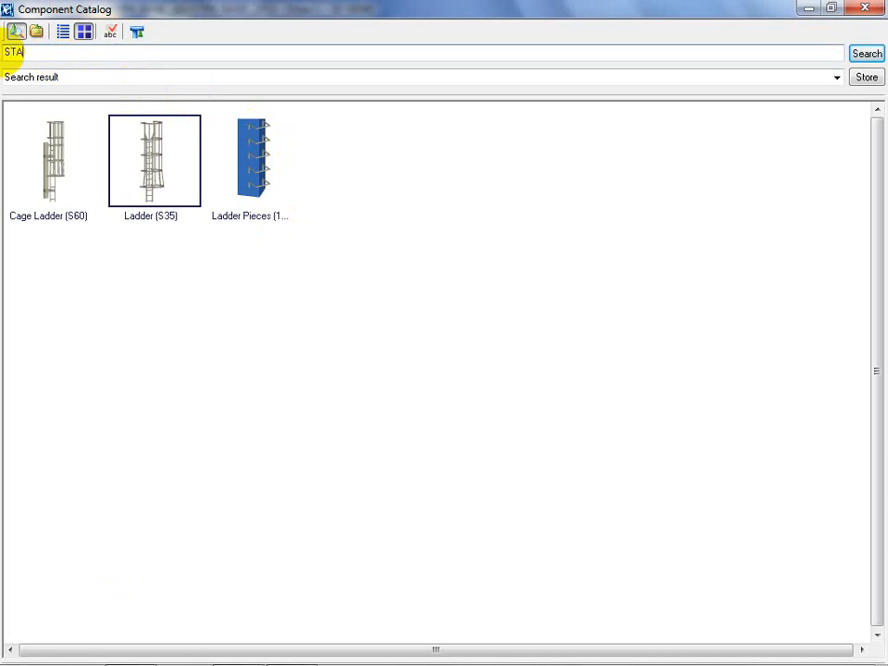
pyautogui.write('STAIR')
pyautogui.press('Return')
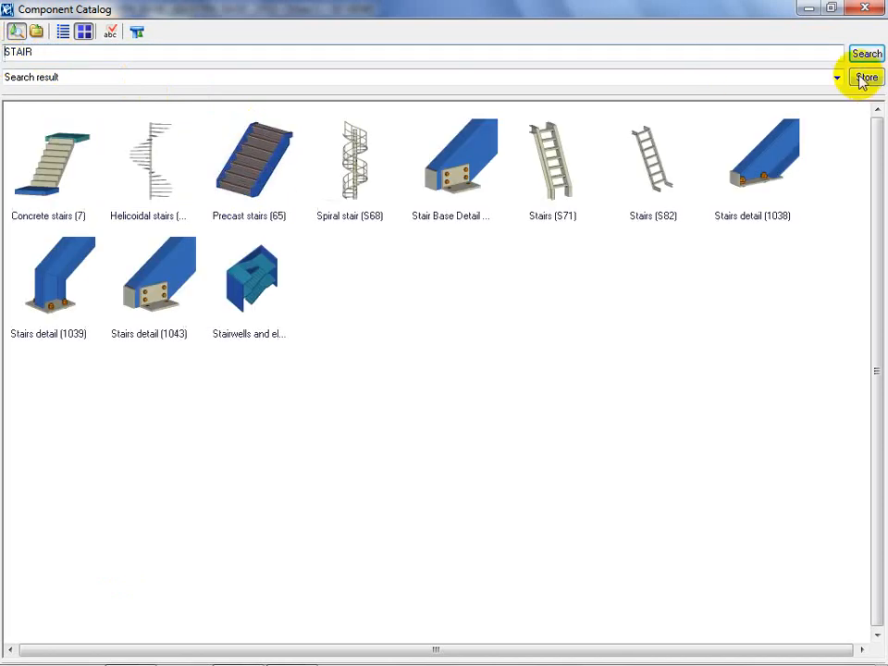
pyautogui.doubleClick(631, 165)
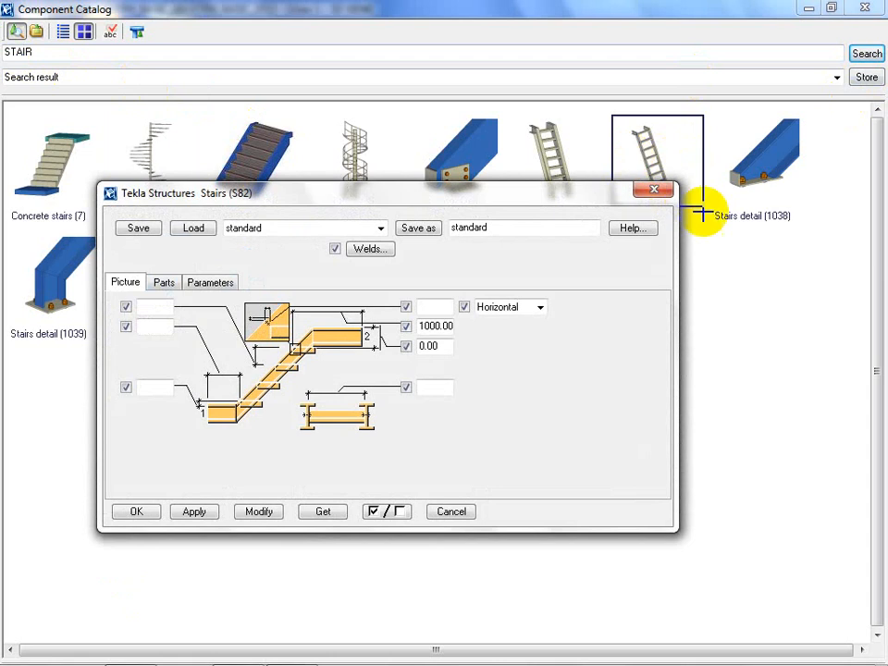
pyautogui.click(865, 8)
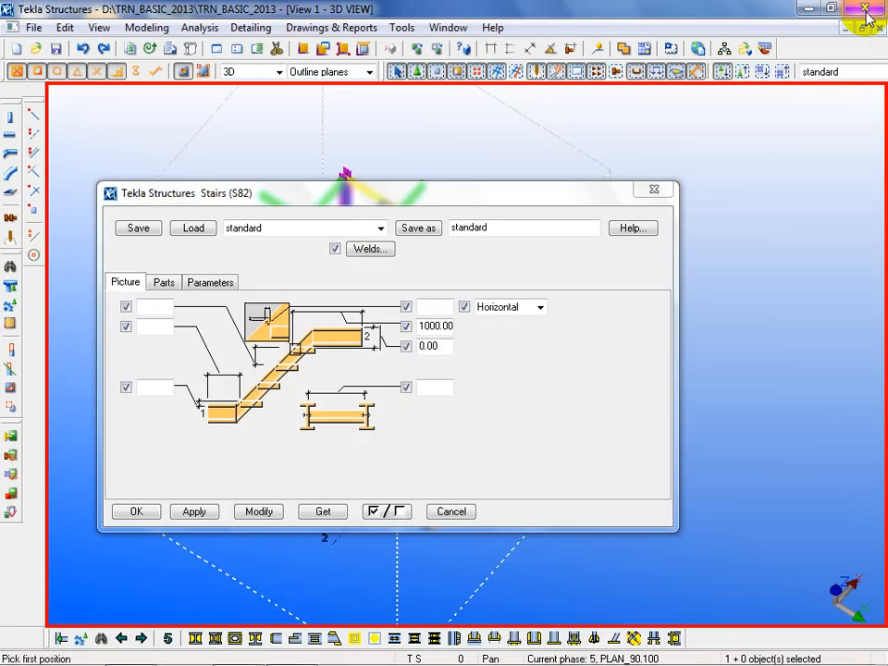
# Apply the standard Stairs (S82) settings and place the stair from the base of column A-1 to the lower beam joint on column A-2.
pyautogui.moveTo(338, 199); pyautogui.dragTo(508, 264)
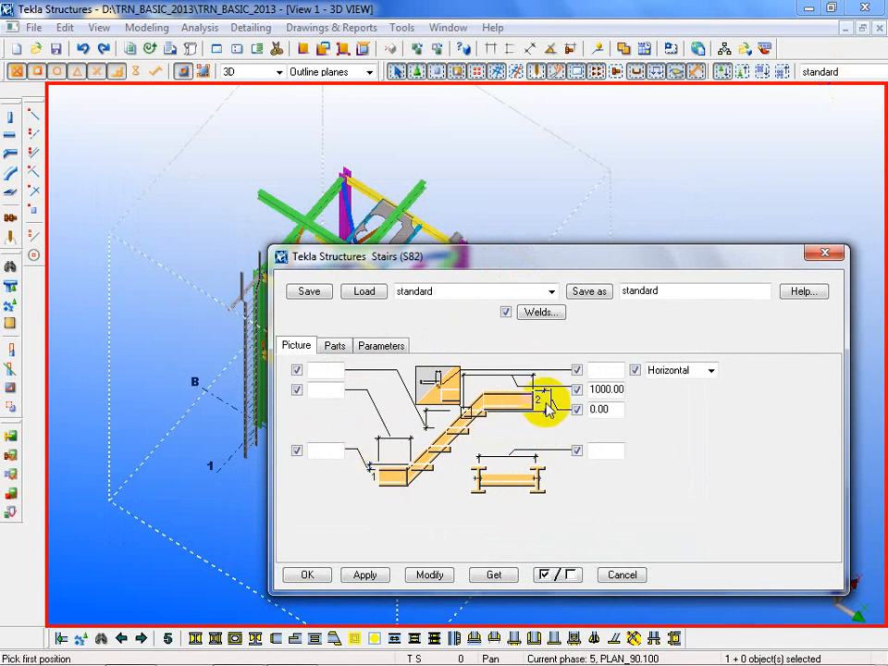
pyautogui.moveTo(75, 535)
pyautogui.mouseDown(button='middle')
pyautogui.moveTo(10, 505)
pyautogui.moveTo(4, 215)
pyautogui.mouseUp(button='middle')
pyautogui.scroll(-2, 74, 393)
pyautogui.moveTo(155, 402)
pyautogui.keyDown('ctrl'); pyautogui.mouseDown(button='middle')
pyautogui.moveTo(165, 410)
pyautogui.moveTo(108, 354)
pyautogui.moveTo(99, 219)
pyautogui.moveTo(73, 246)
pyautogui.moveTo(88, 361)
pyautogui.moveTo(176, 388)
pyautogui.moveTo(113, 433)
pyautogui.moveTo(10, 383)
pyautogui.moveTo(107, 425)
pyautogui.moveTo(113, 411)
pyautogui.moveTo(143, 441)
pyautogui.moveTo(168, 347)
pyautogui.moveTo(228, 346)
pyautogui.moveTo(158, 410)
pyautogui.moveTo(253, 296)
pyautogui.moveTo(264, 304)
pyautogui.mouseUp(button='middle'); pyautogui.keyUp('ctrl')
pyautogui.scroll(3, 214, 336)
pyautogui.moveTo(214, 337)
pyautogui.keyDown('ctrl'); pyautogui.mouseDown(button='middle')
pyautogui.moveTo(231, 448)
pyautogui.moveTo(147, 427)
pyautogui.moveTo(187, 491)
pyautogui.moveTo(175, 468)
pyautogui.moveTo(78, 398)
pyautogui.moveTo(158, 470)
pyautogui.moveTo(222, 505)
pyautogui.mouseUp(button='middle'); pyautogui.keyUp('ctrl')
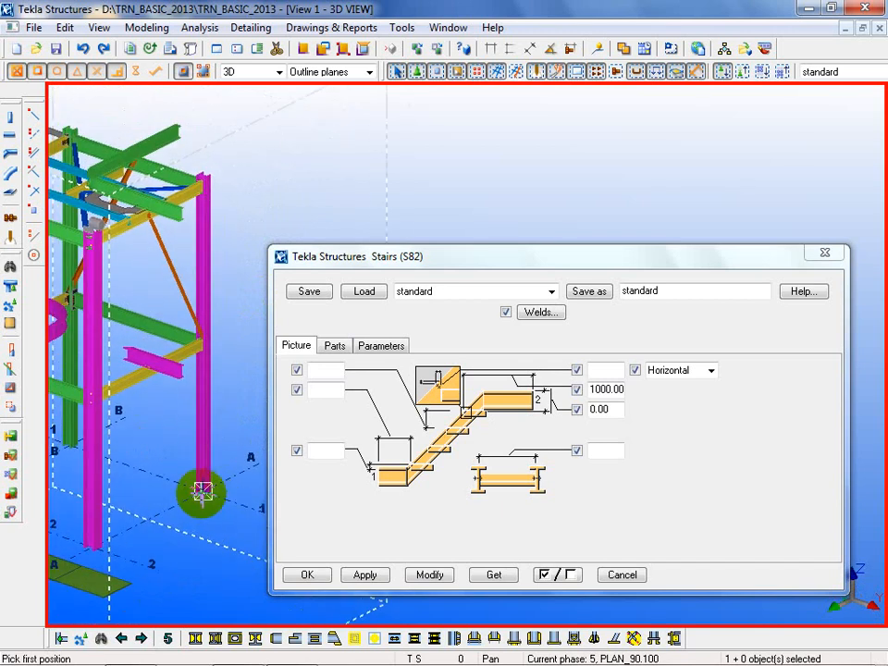
pyautogui.click(364, 575)
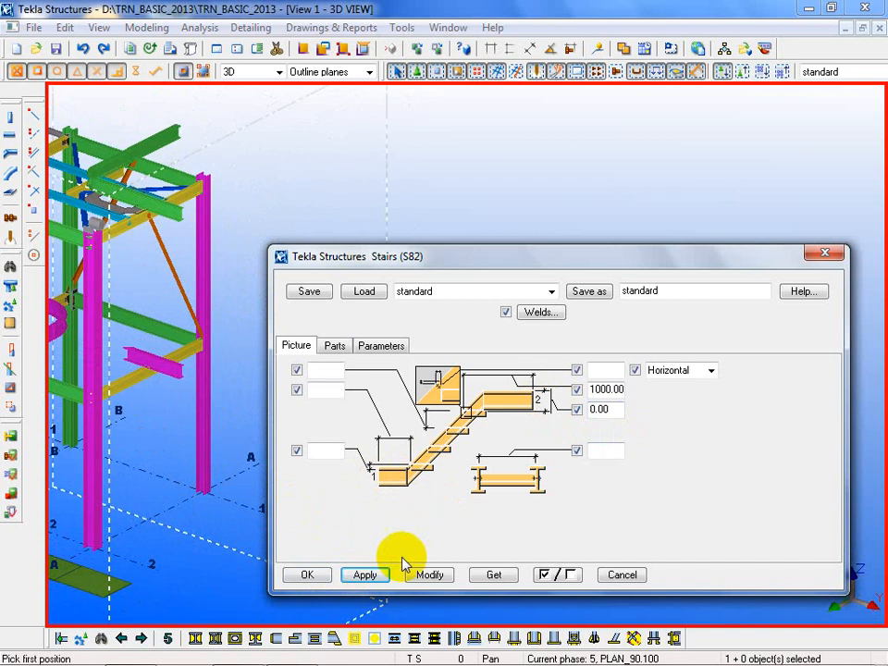
pyautogui.click(307, 575)
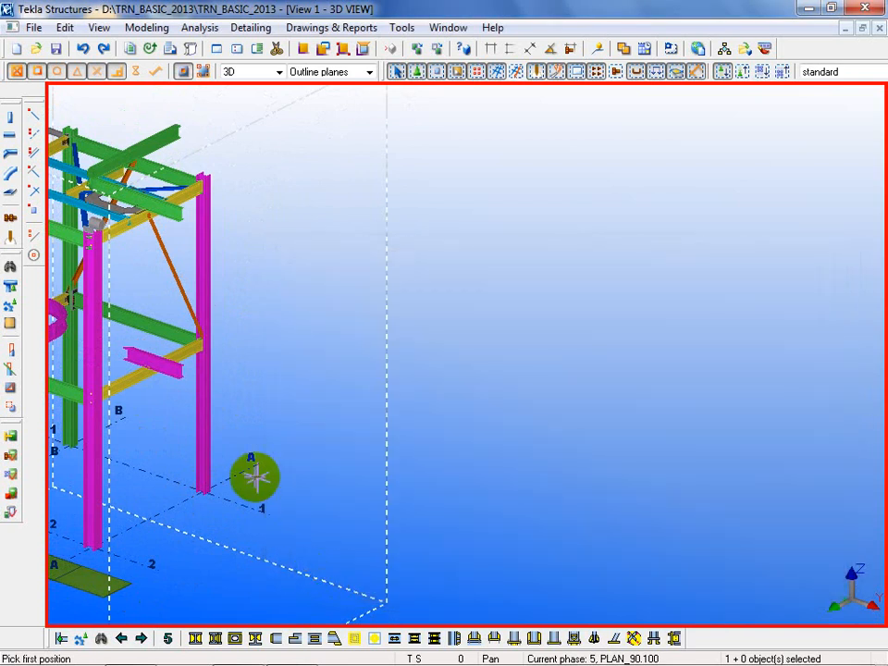
pyautogui.click(203, 489)
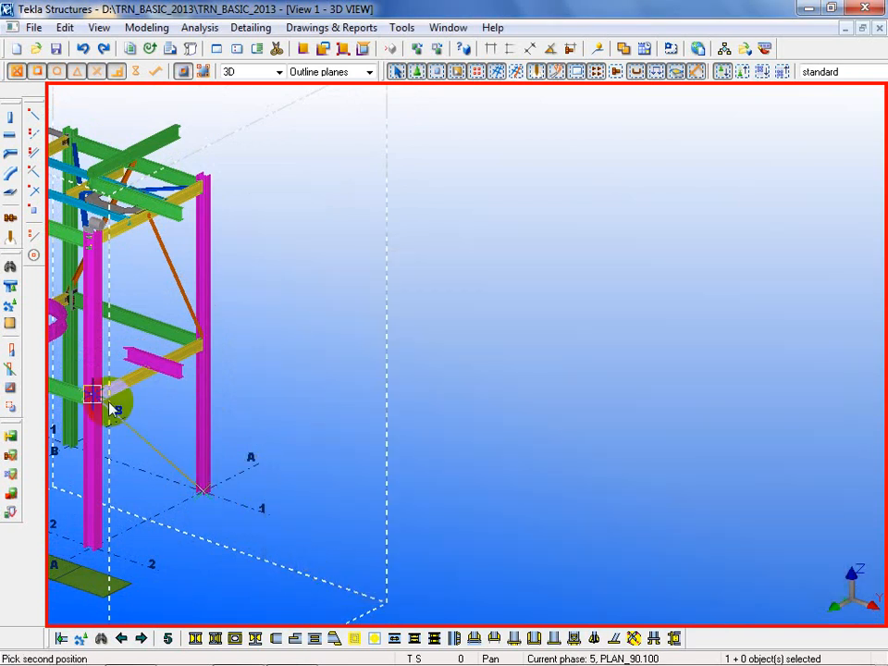
pyautogui.click(93, 395)
pyautogui.rightClick(269, 358)
pyautogui.click(319, 366)
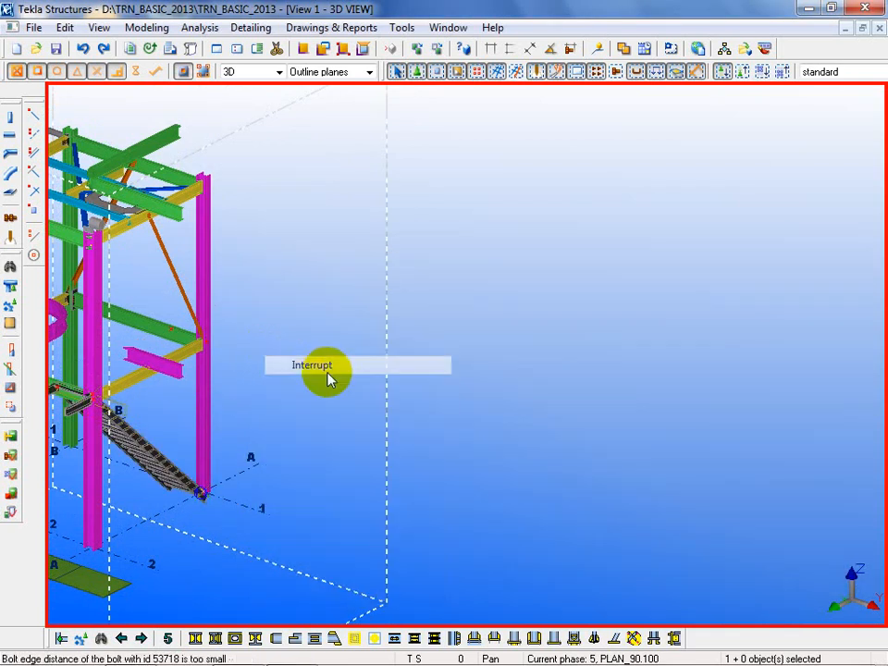
# Set the placed stair's position in plane to Left and update the stair in the model.
pyautogui.scroll(-2, 395, 501)
pyautogui.keyDown('ctrl'); pyautogui.moveTo(394, 500); pyautogui.dragTo(419, 573, button='middle'); pyautogui.keyUp('ctrl')
pyautogui.scroll(4, 453, 427)
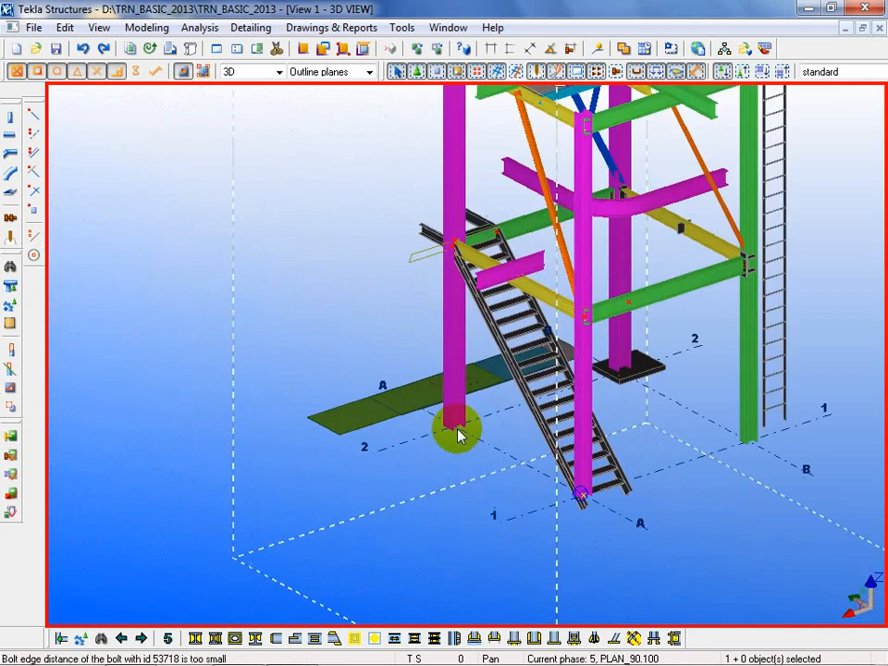
pyautogui.doubleClick(551, 398)
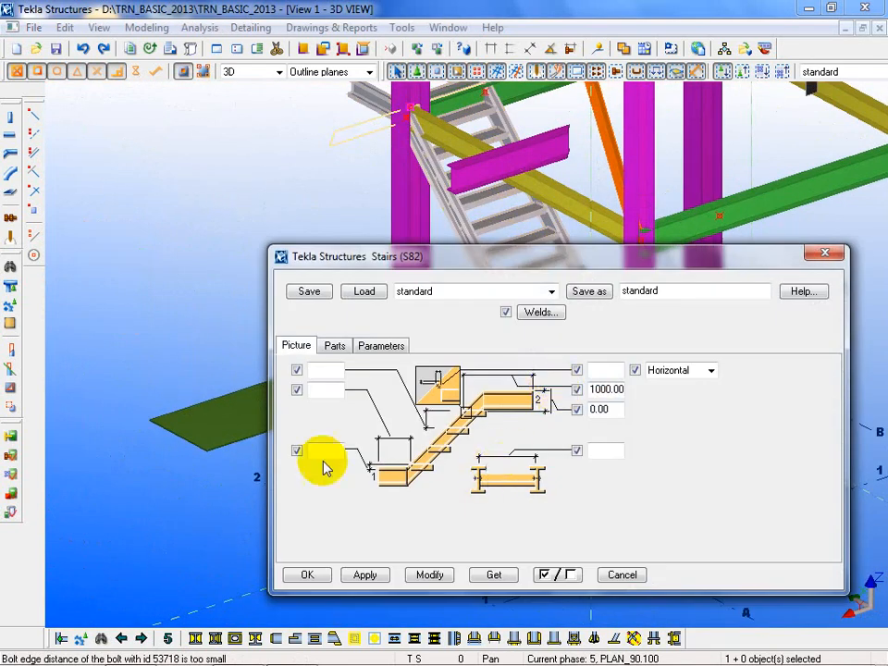
pyautogui.keyDown('ctrl'); pyautogui.moveTo(324, 467); pyautogui.dragTo(33, 422, button='middle'); pyautogui.keyUp('ctrl')
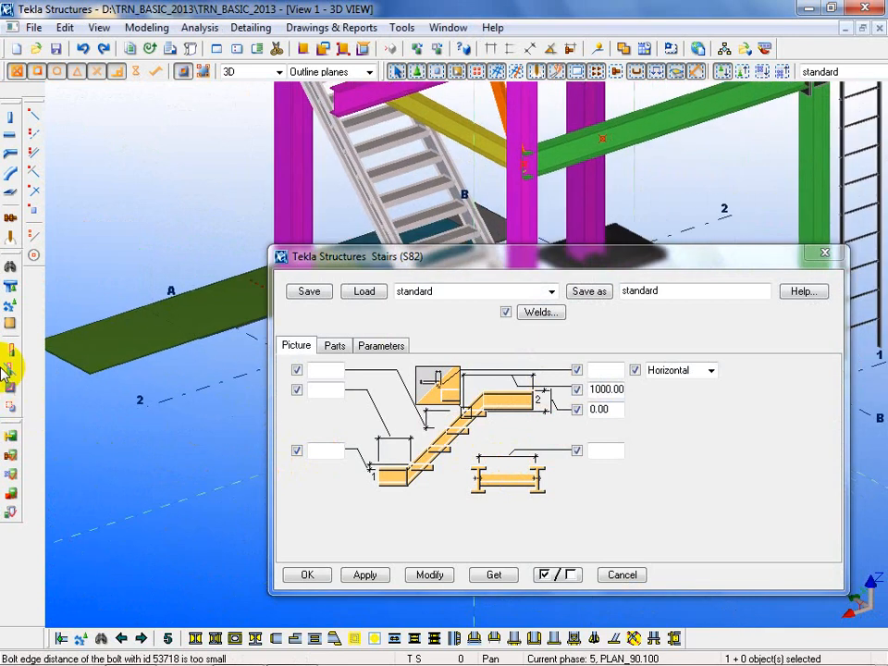
pyautogui.keyDown('ctrl'); pyautogui.moveTo(5, 371); pyautogui.dragTo(259, 359, button='middle'); pyautogui.keyUp('ctrl')
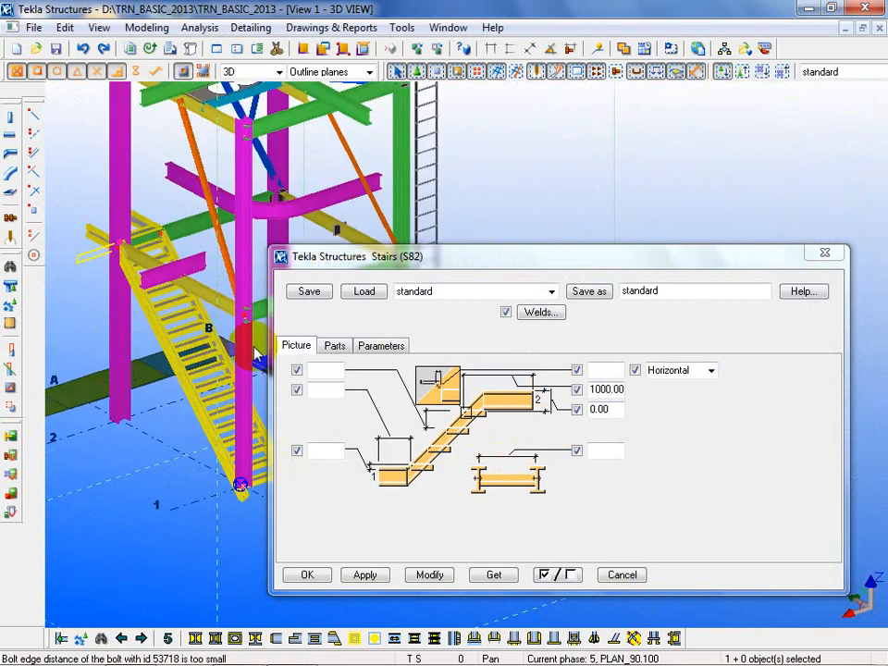
pyautogui.click(381, 347)
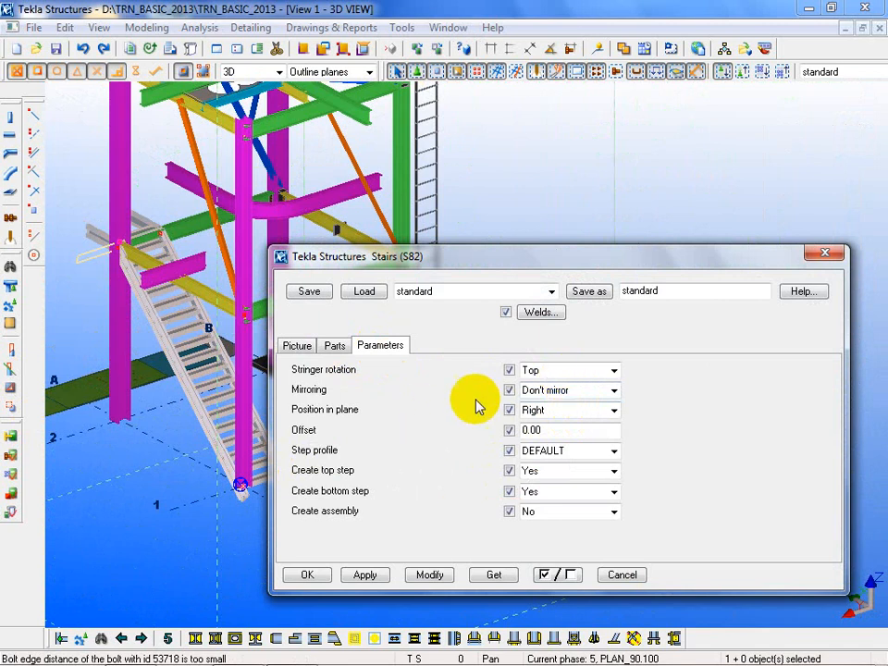
pyautogui.click(612, 410)
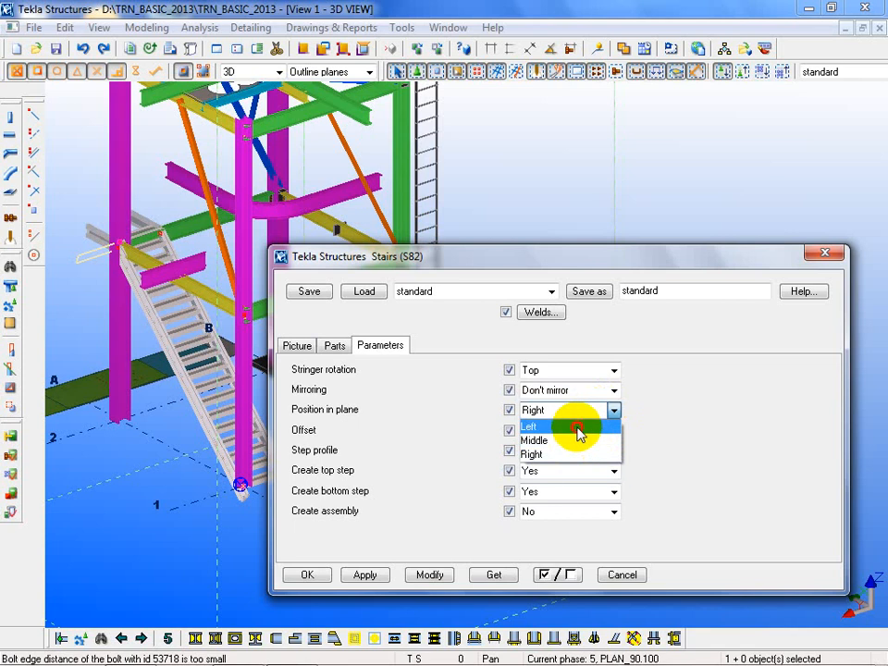
pyautogui.click(579, 427)
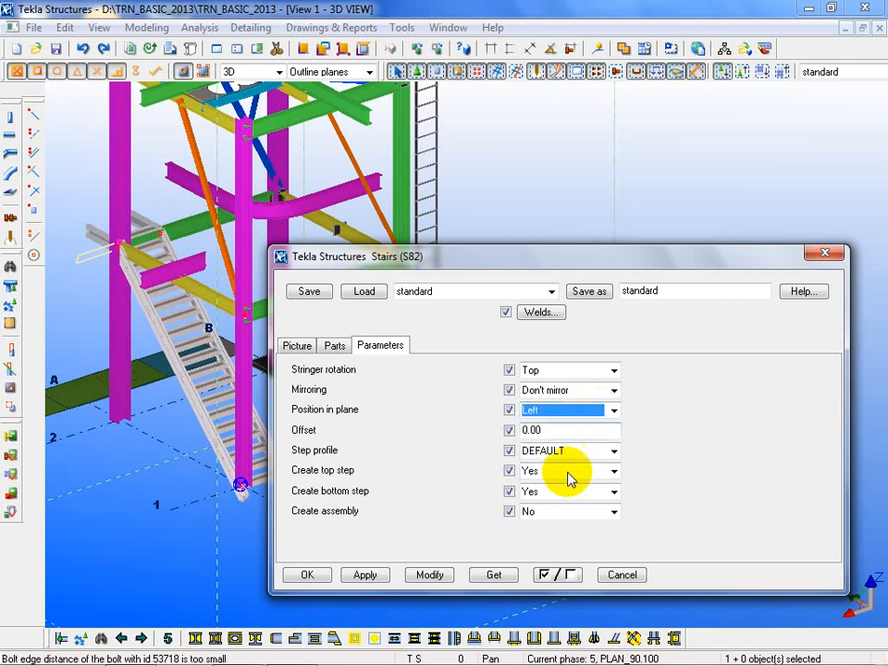
pyautogui.click(430, 577)
# Set the stair's offset to 250 mm and update the stair beside the column.
pyautogui.keyDown('ctrl'); pyautogui.moveTo(149, 397); pyautogui.dragTo(139, 477, button='middle'); pyautogui.keyUp('ctrl')
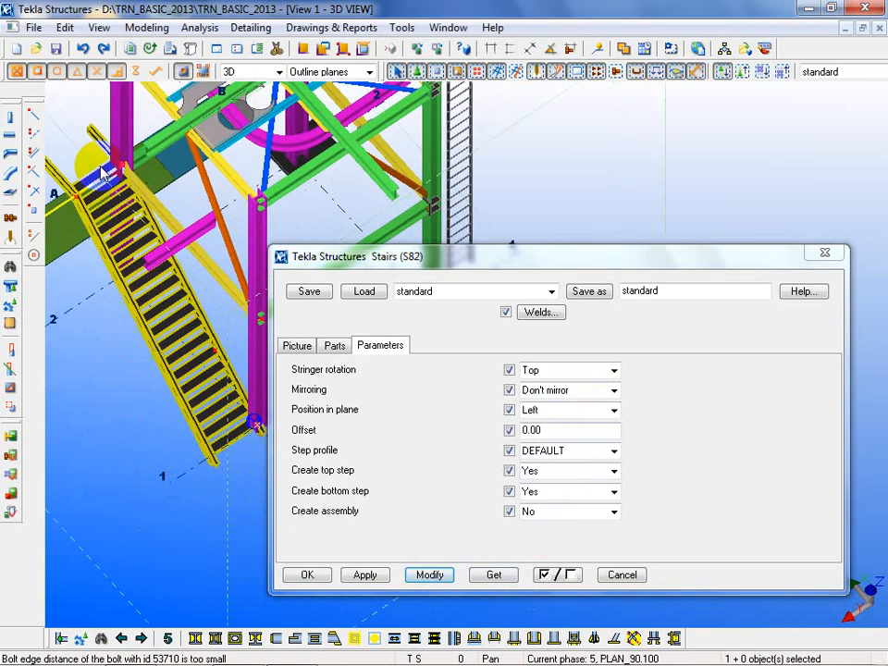
pyautogui.scroll(2, 102, 173)
pyautogui.click(558, 437)
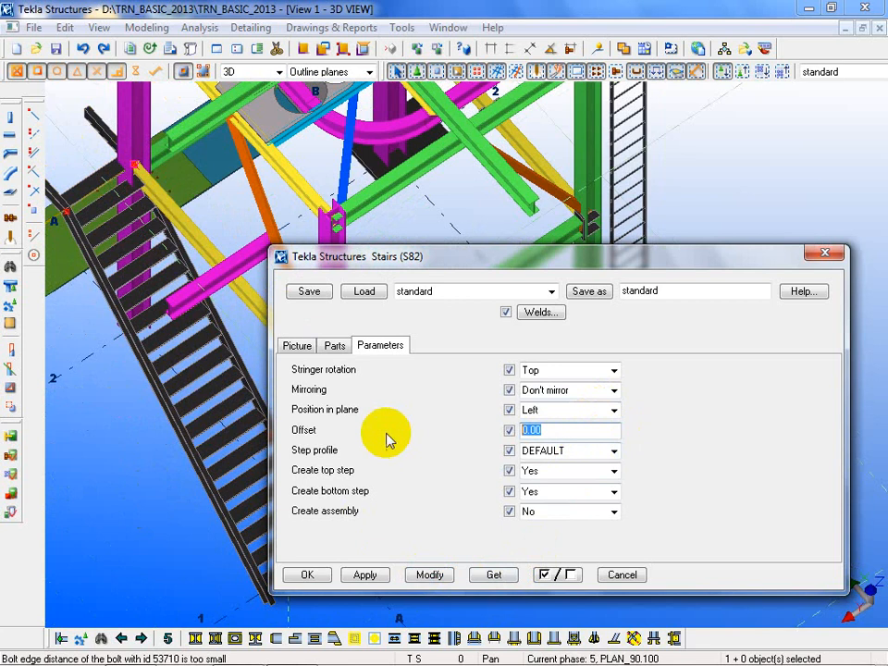
pyautogui.scroll(4, 129, 227)
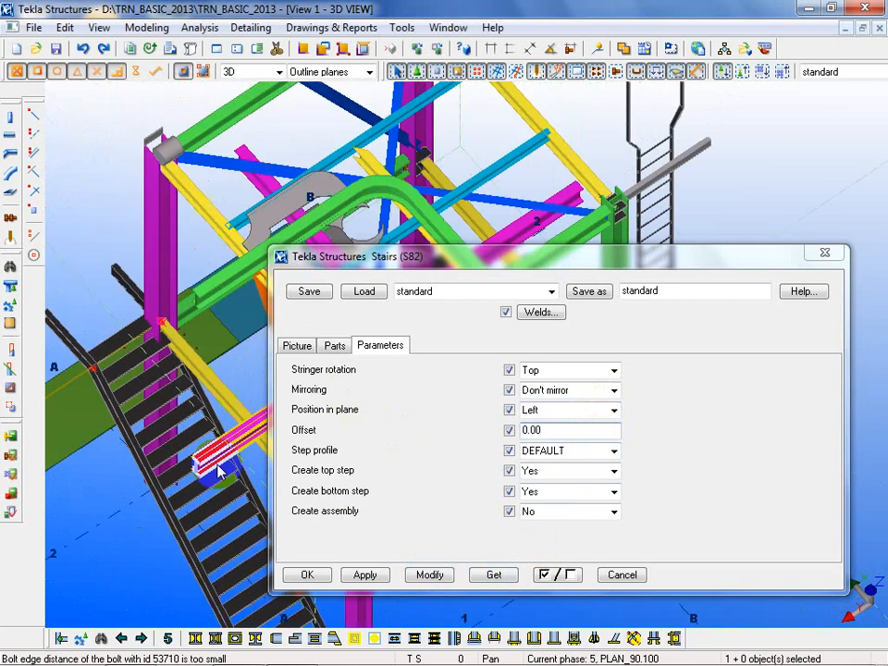
pyautogui.scroll(5, 130, 226)
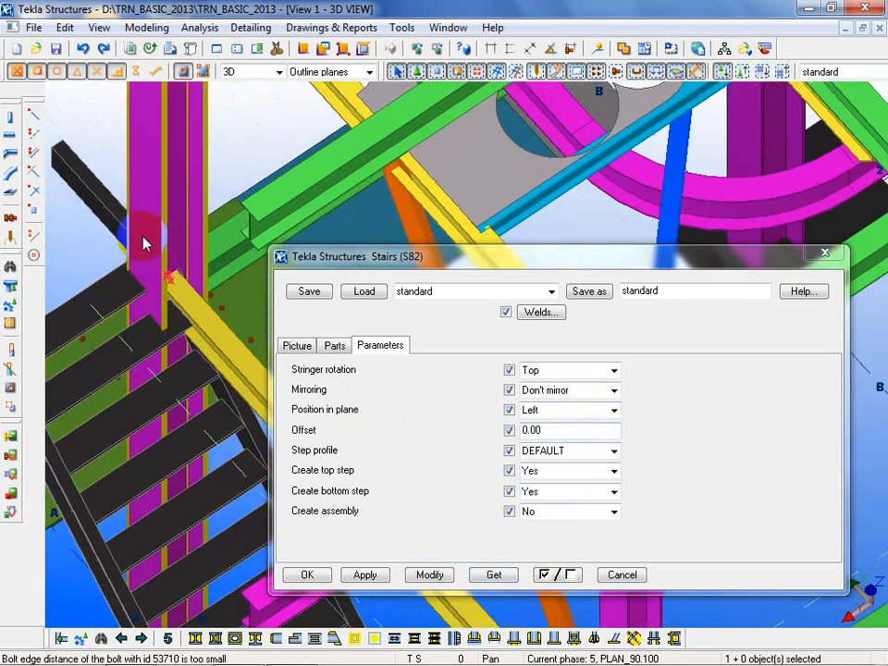
pyautogui.scroll(-3, 165, 383)
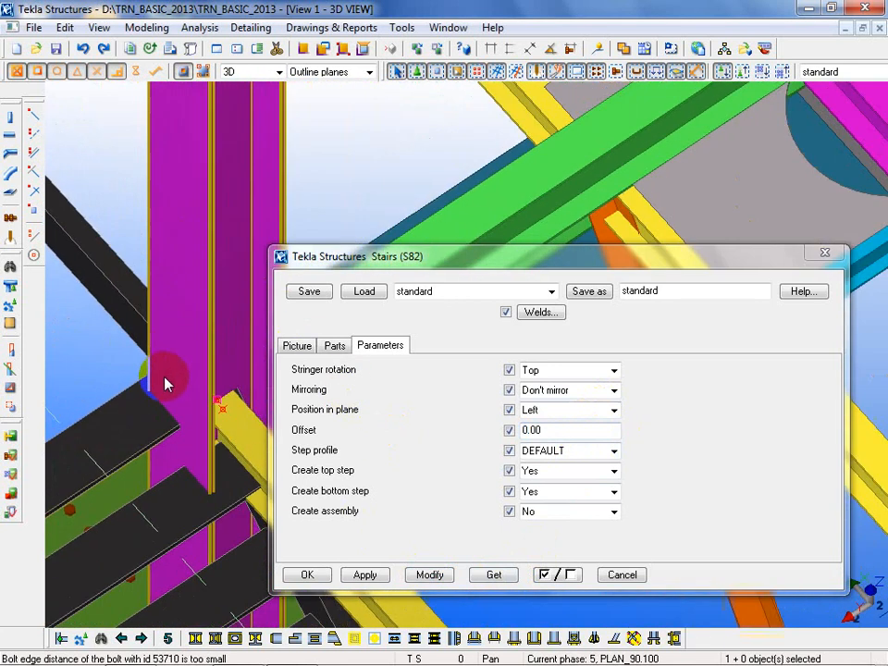
pyautogui.scroll(-3, 101, 393)
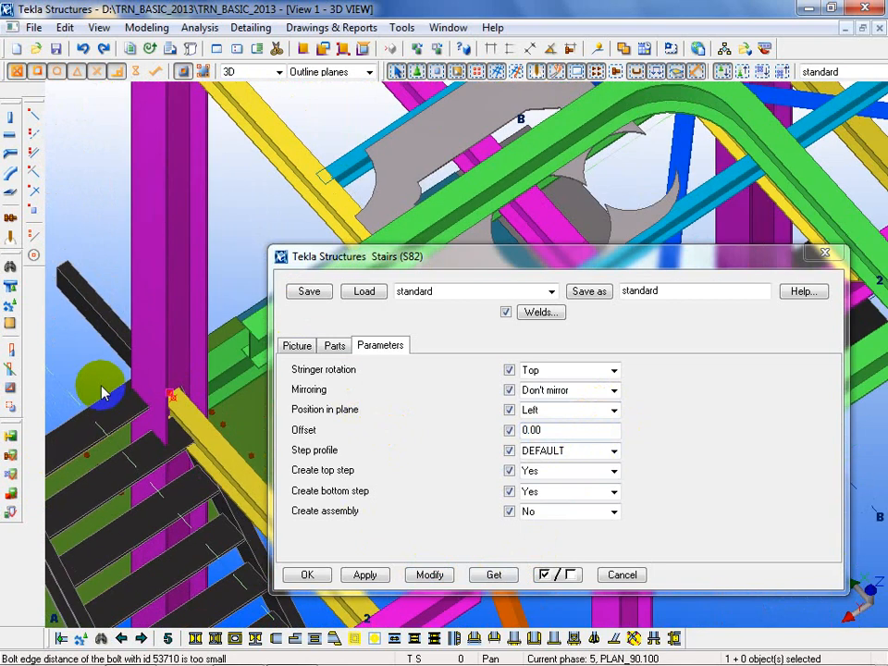
pyautogui.click(465, 437)
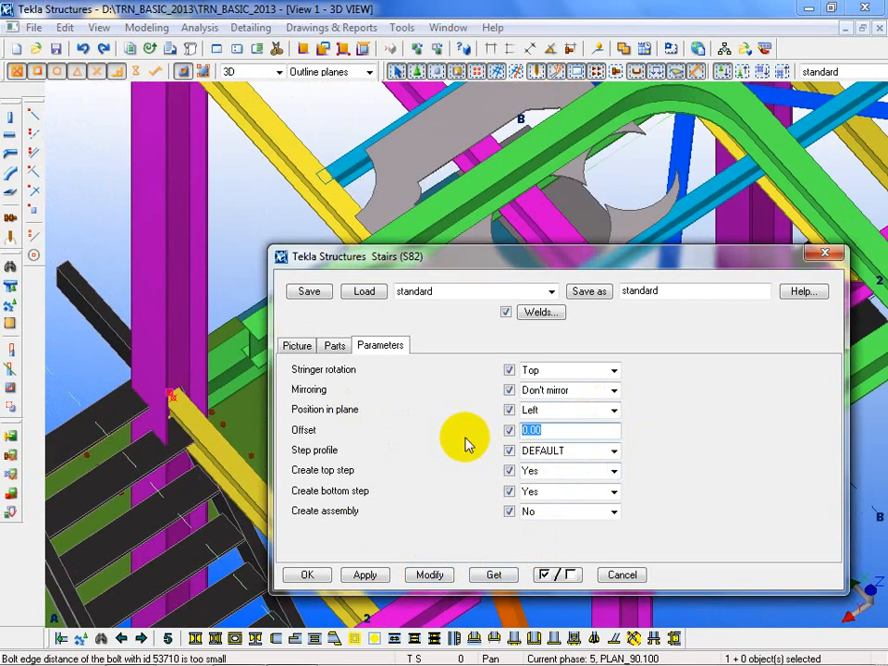
pyautogui.click(123, 468)
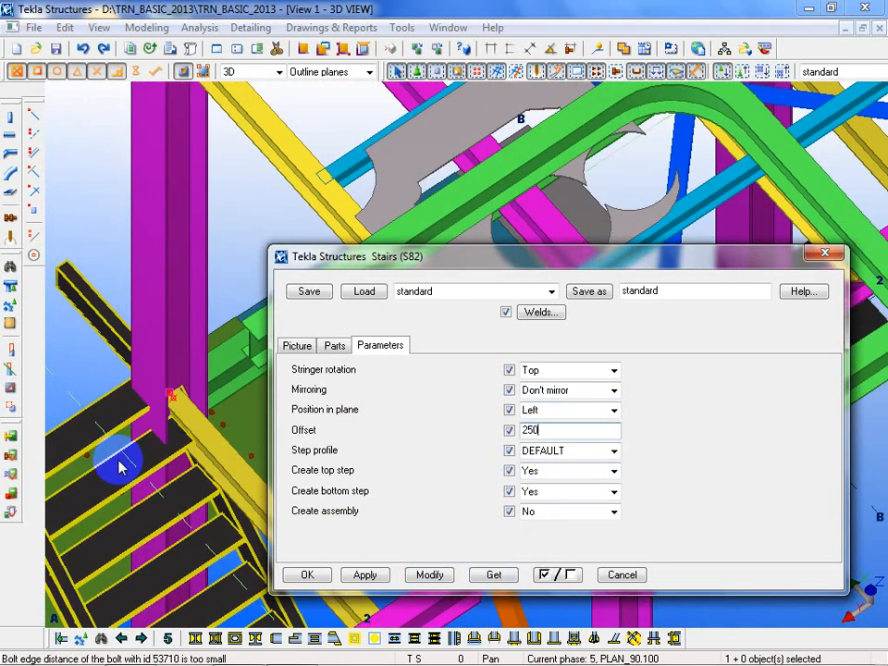
pyautogui.click(431, 572)
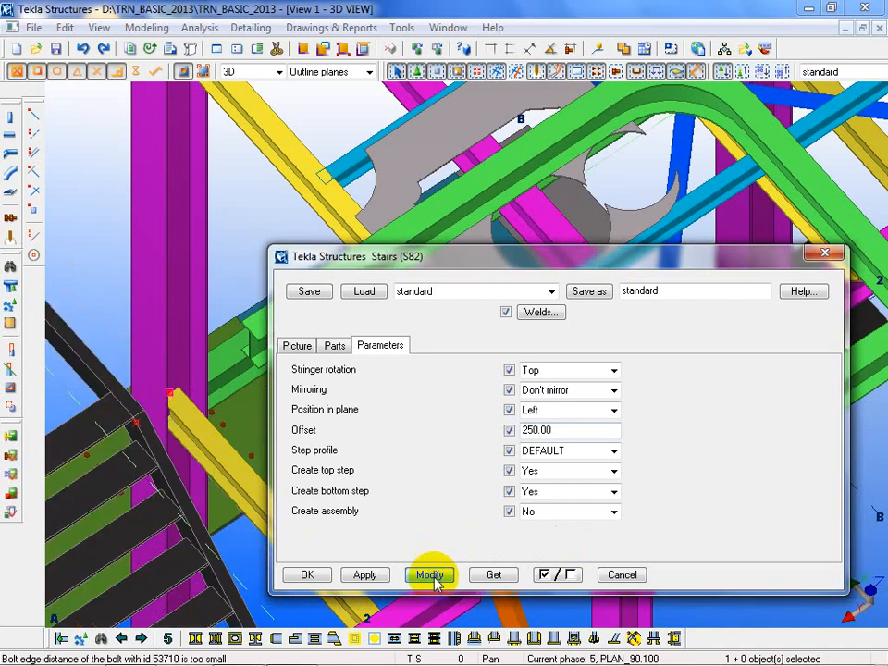
# Set the upper landing length of the Stairs (S82) component to 2500 mm and update the stair in the model.
pyautogui.scroll(-5, 158, 367)
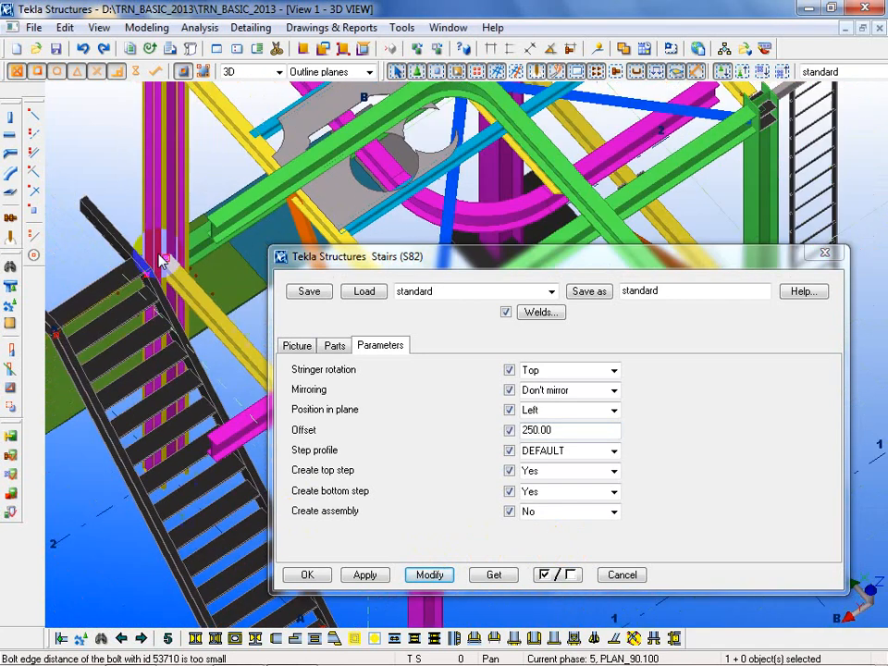
pyautogui.keyDown('ctrl'); pyautogui.moveTo(161, 264); pyautogui.dragTo(188, 373, button='middle'); pyautogui.keyUp('ctrl')
pyautogui.scroll(8, 188, 373)
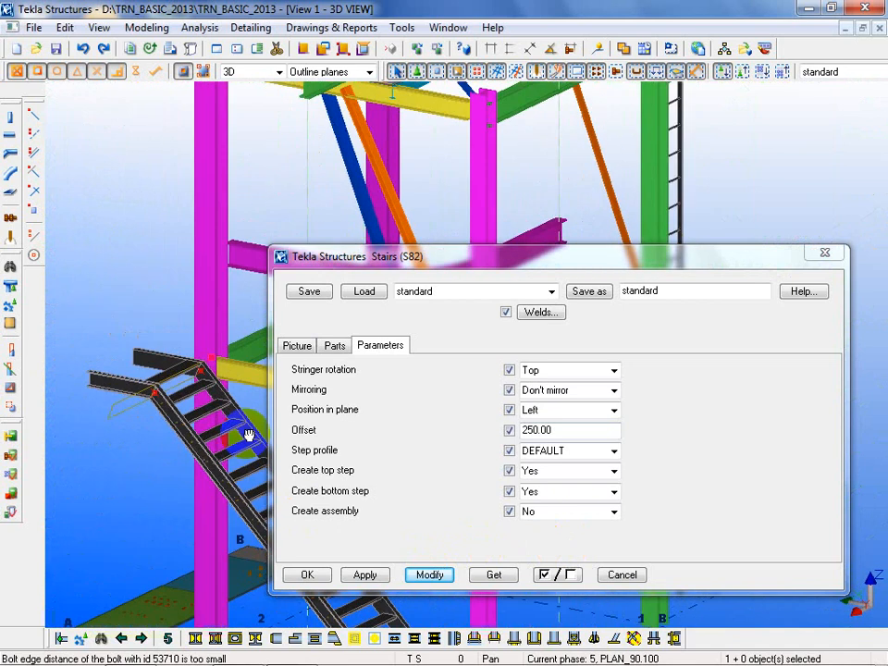
pyautogui.moveTo(156, 526); pyautogui.dragTo(75, 490, button='middle')
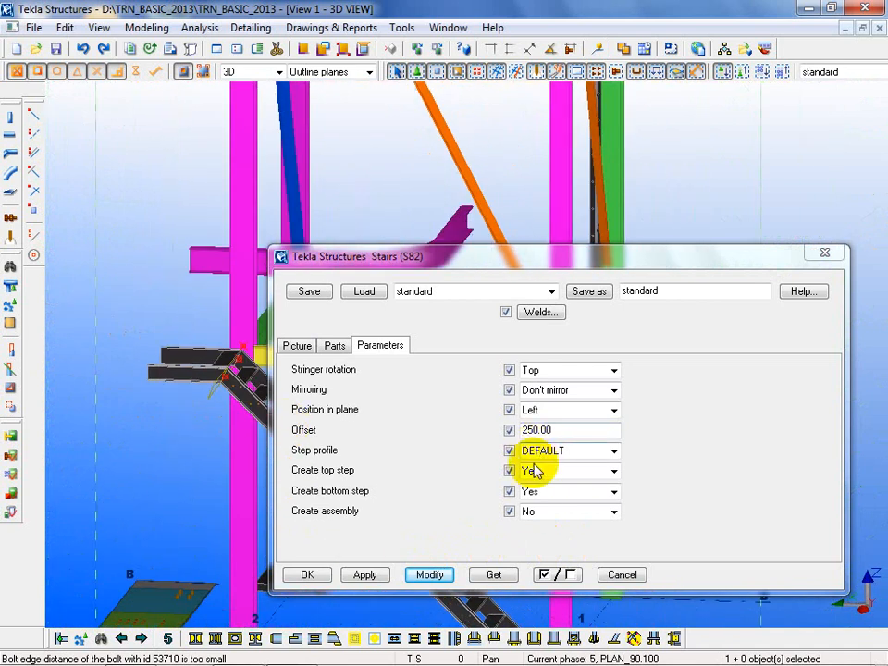
pyautogui.click(296, 346)
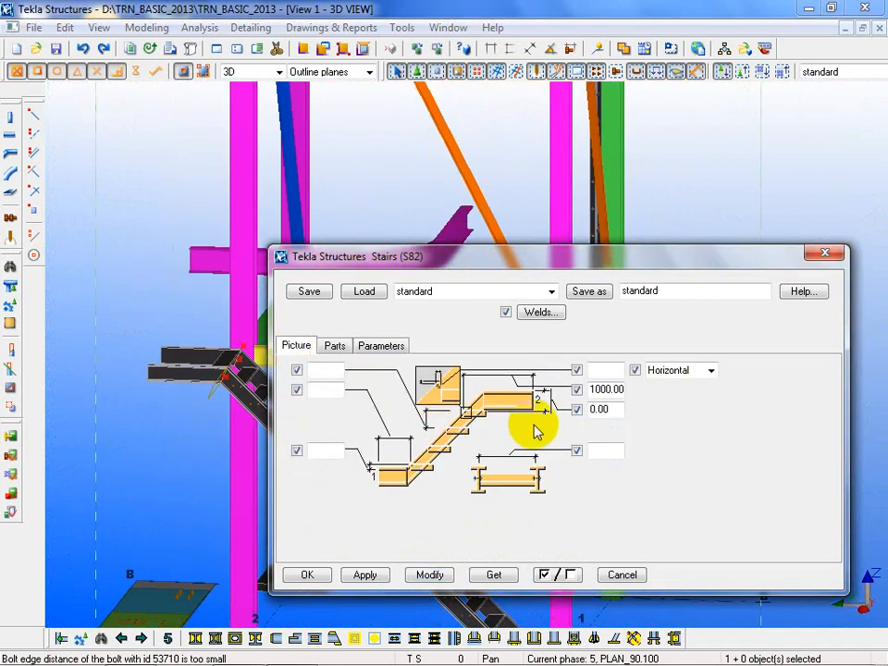
pyautogui.moveTo(432, 256); pyautogui.dragTo(550, 108)
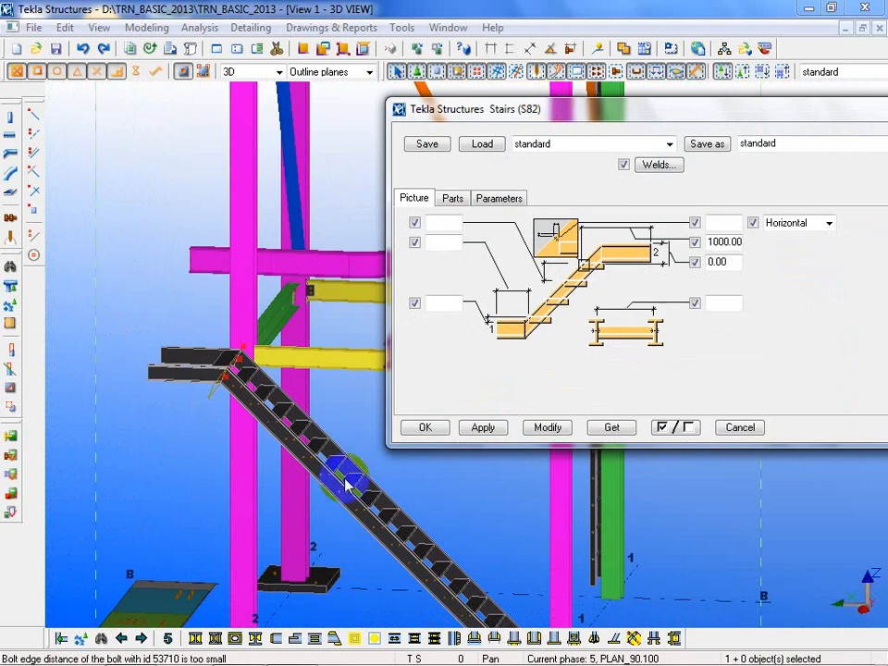
pyautogui.moveTo(344, 478); pyautogui.dragTo(242, 515, button='middle')
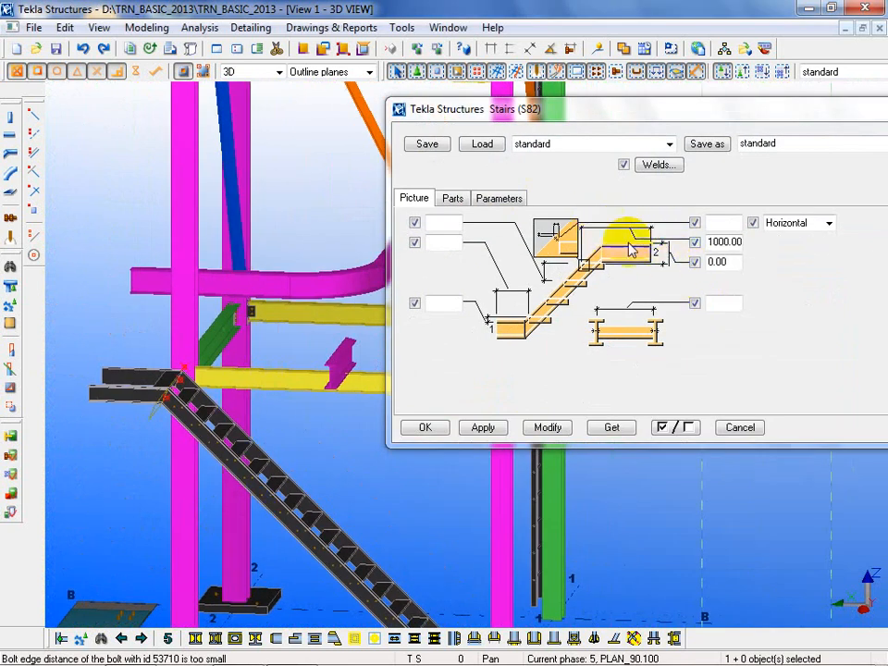
pyautogui.doubleClick(709, 243)
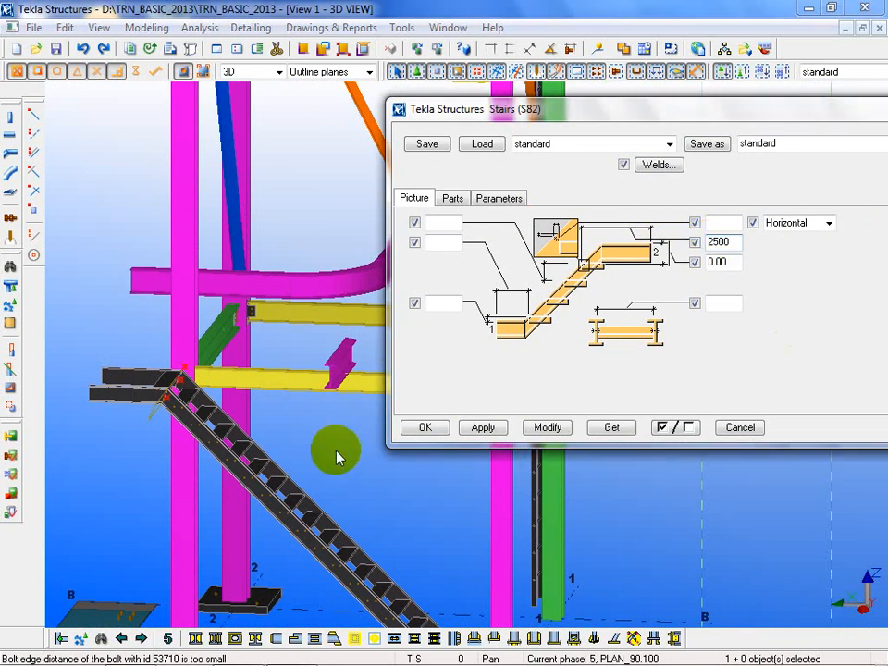
pyautogui.click(284, 488)
pyautogui.click(546, 430)
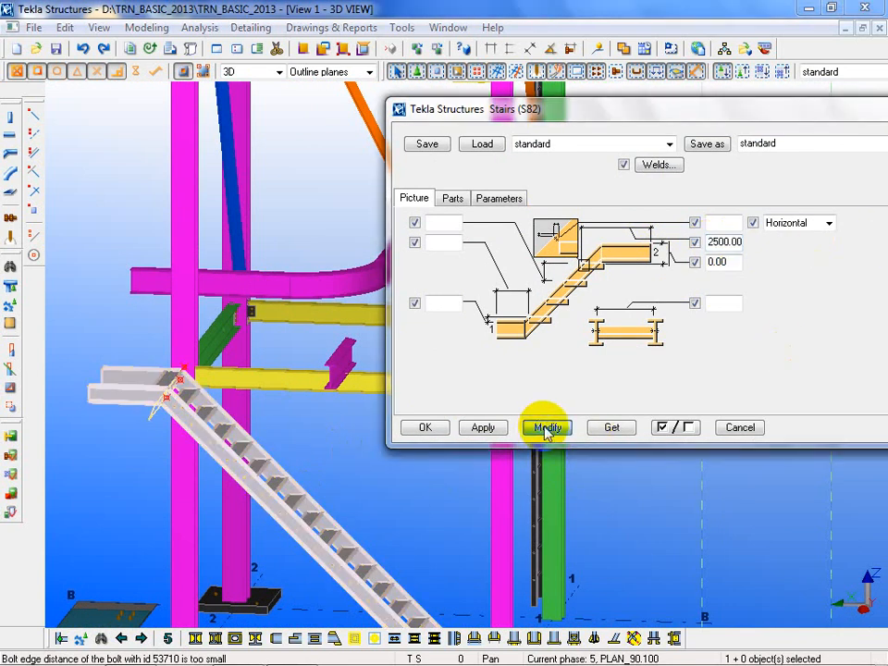
pyautogui.moveTo(301, 505); pyautogui.dragTo(331, 507, button='middle')
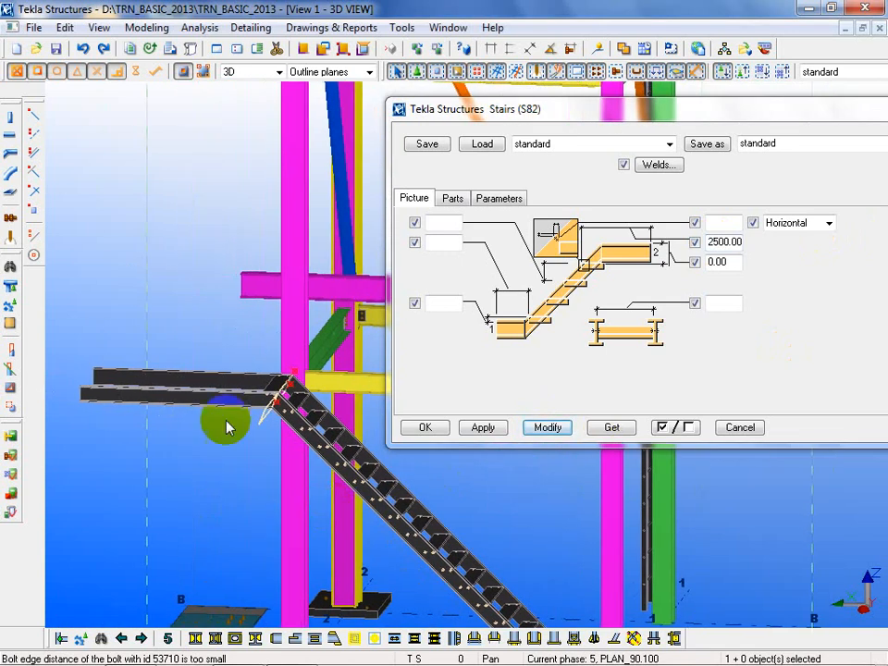
# Set the vertical spacing of the stair's steps to 200 mm and update the stair.
pyautogui.scroll(-4, 228, 424)
pyautogui.keyDown('ctrl'); pyautogui.moveTo(281, 456); pyautogui.dragTo(228, 615, button='middle'); pyautogui.keyUp('ctrl')
pyautogui.scroll(5, 197, 421)
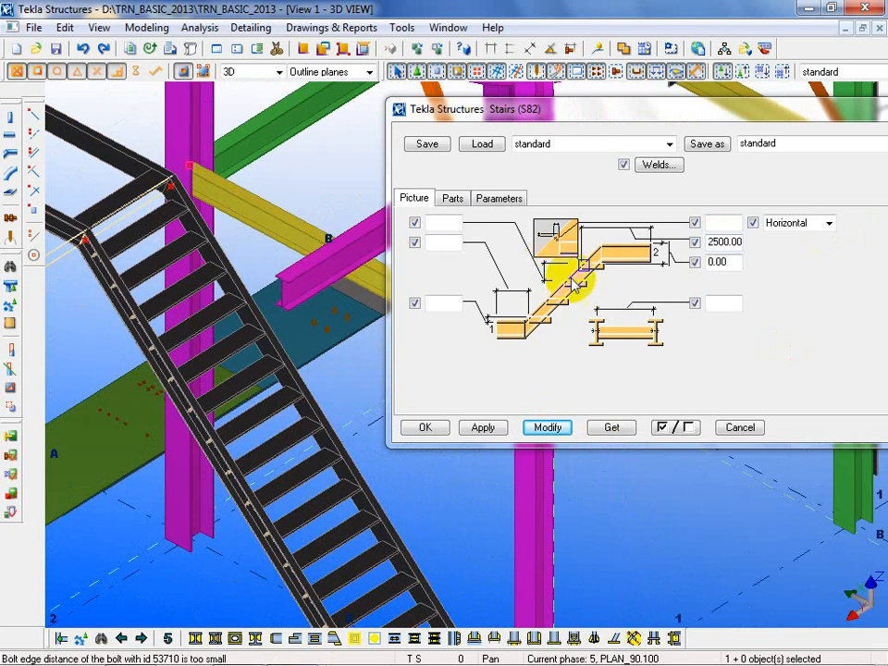
pyautogui.click(451, 224)
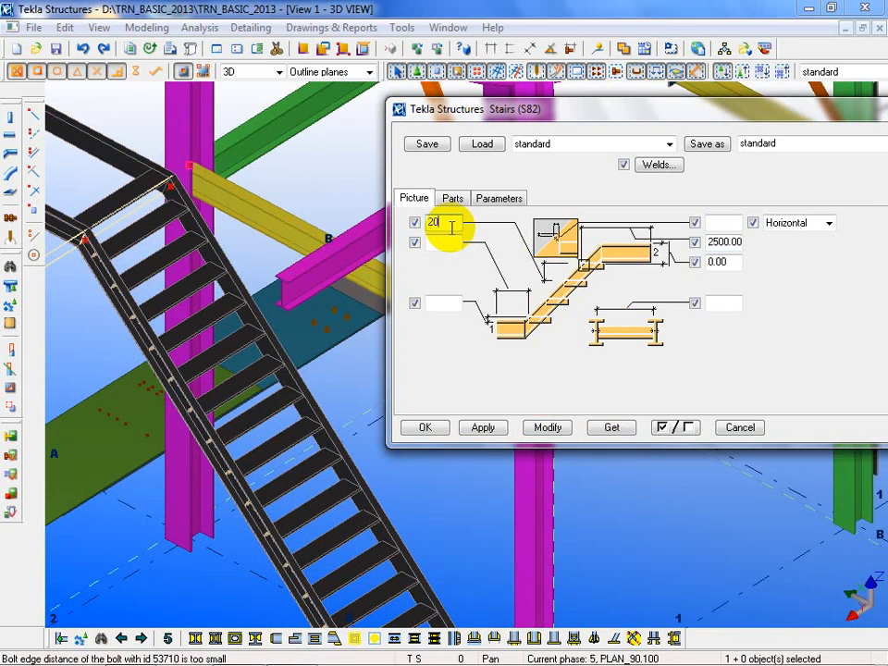
pyautogui.click(235, 385)
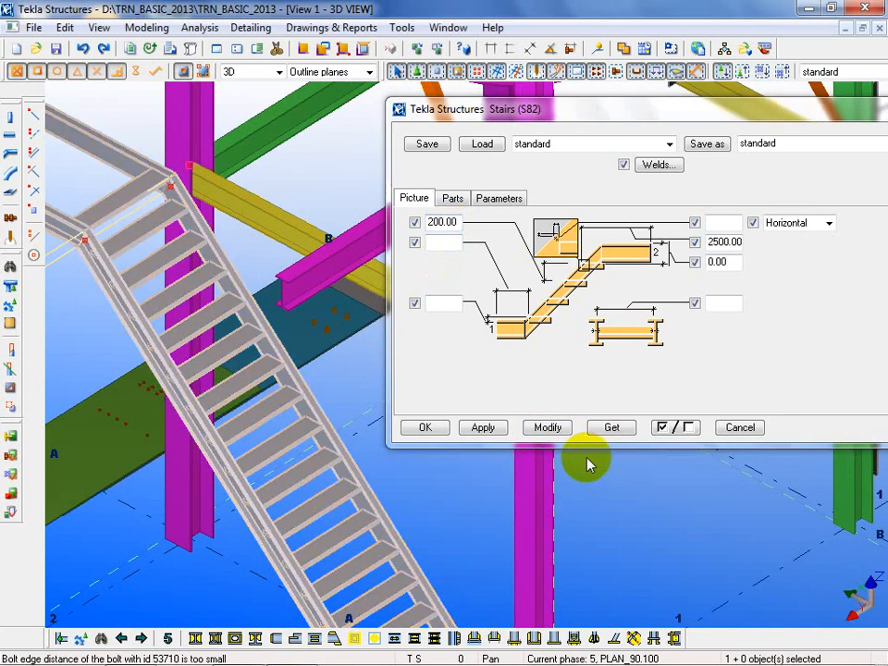
pyautogui.click(547, 429)
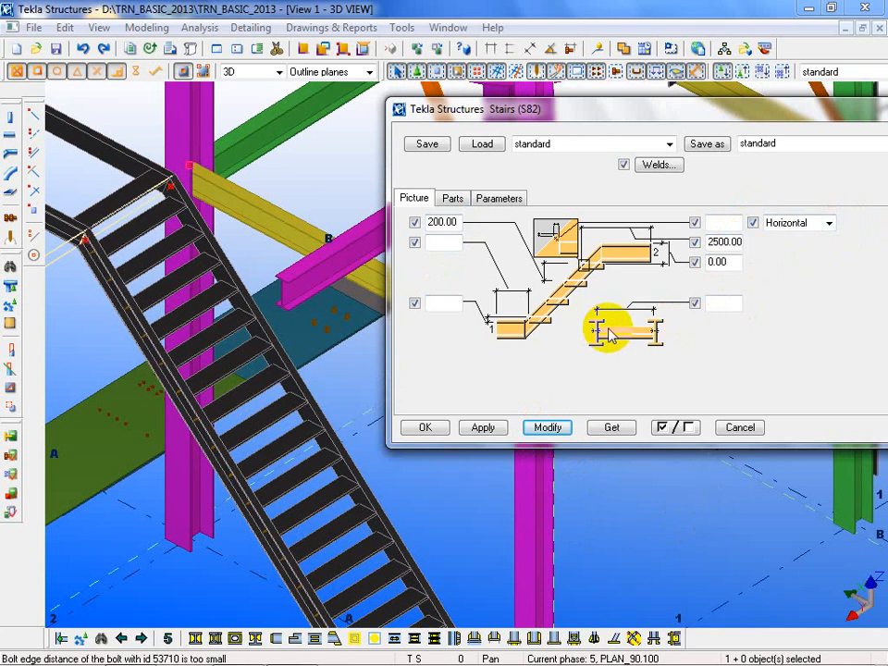
# Set the width between the stair's stringers to 800 mm and update the stair.
pyautogui.click(248, 376)
pyautogui.keyDown('ctrl'); pyautogui.moveTo(248, 377); pyautogui.dragTo(227, 308, button='middle'); pyautogui.keyUp('ctrl')
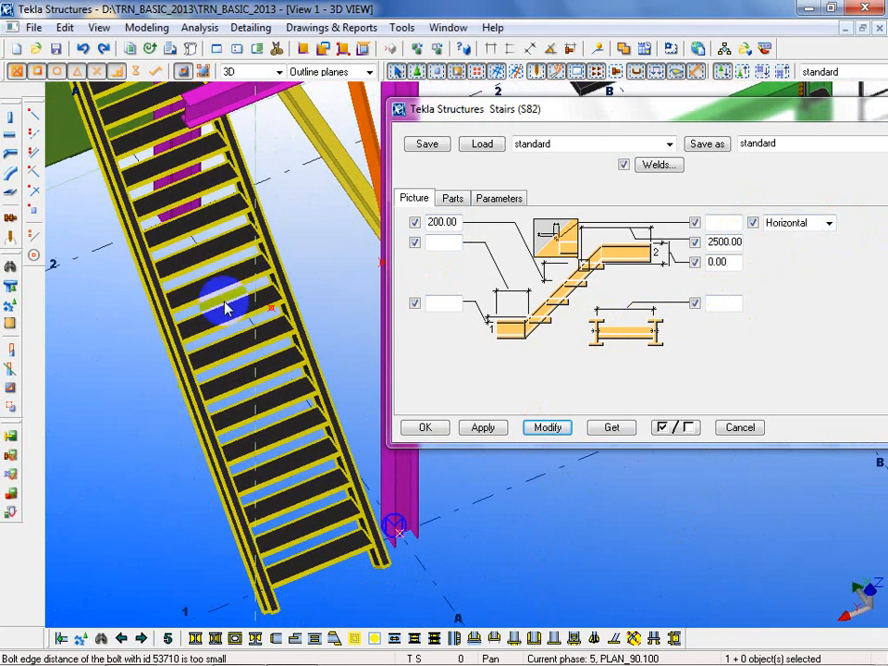
pyautogui.click(727, 307)
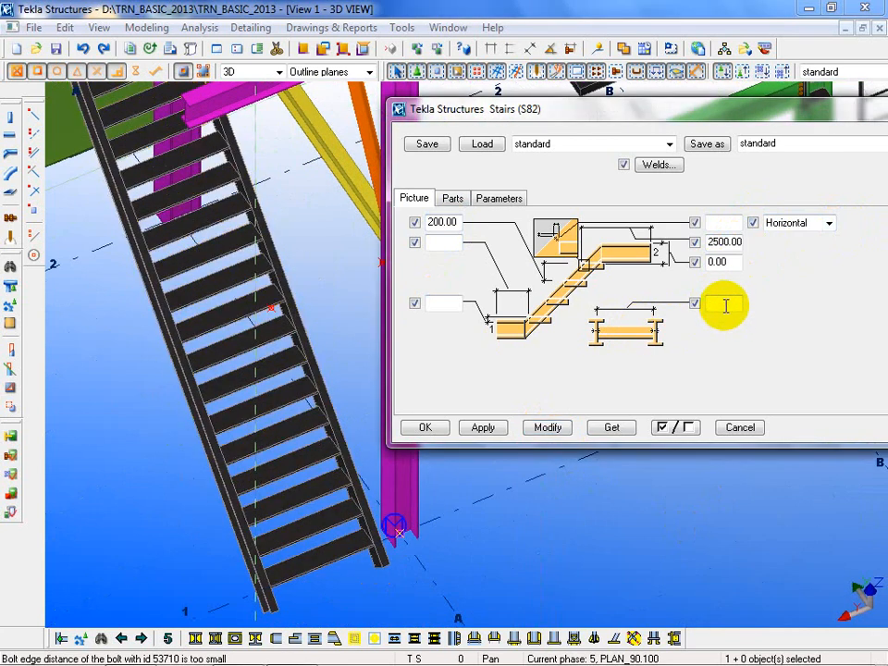
pyautogui.write('800')
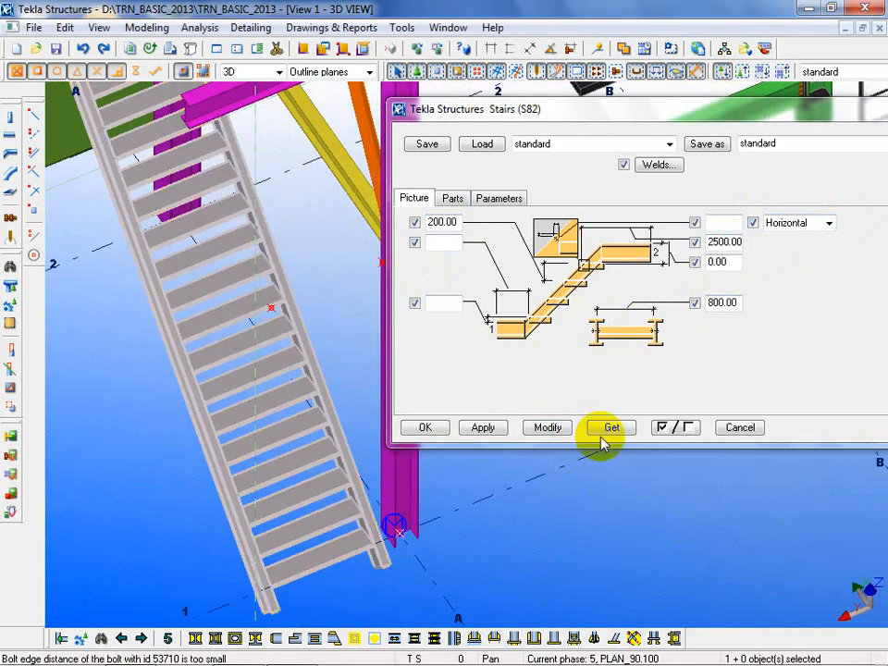
pyautogui.click(544, 428)
pyautogui.moveTo(575, 476)
pyautogui.keyDown('ctrl'); pyautogui.mouseDown(button='middle')
pyautogui.moveTo(238, 446)
pyautogui.moveTo(257, 548)
pyautogui.mouseUp(button='middle'); pyautogui.keyUp('ctrl')
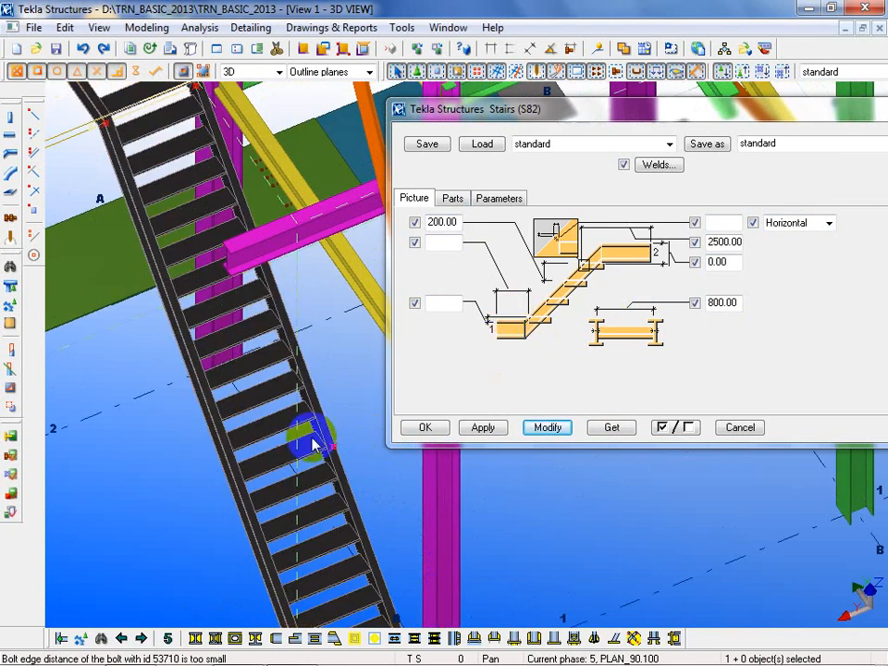
# Try a 1500 mm lower landing at the foot of the stair and undo that change.
pyautogui.keyDown('ctrl'); pyautogui.moveTo(305, 440); pyautogui.dragTo(431, 241, button='middle'); pyautogui.keyUp('ctrl')
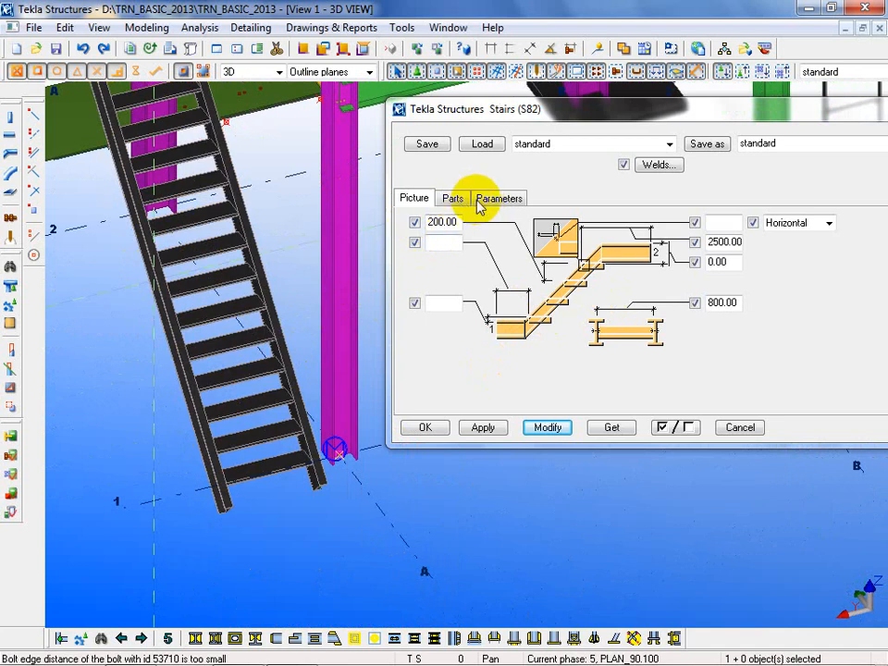
pyautogui.click(445, 243)
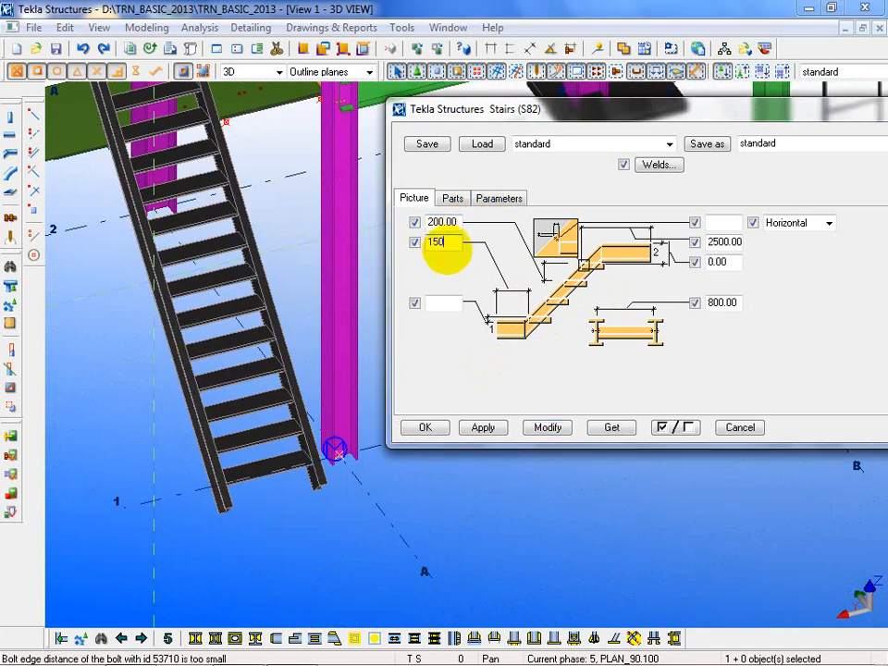
pyautogui.press('Return')
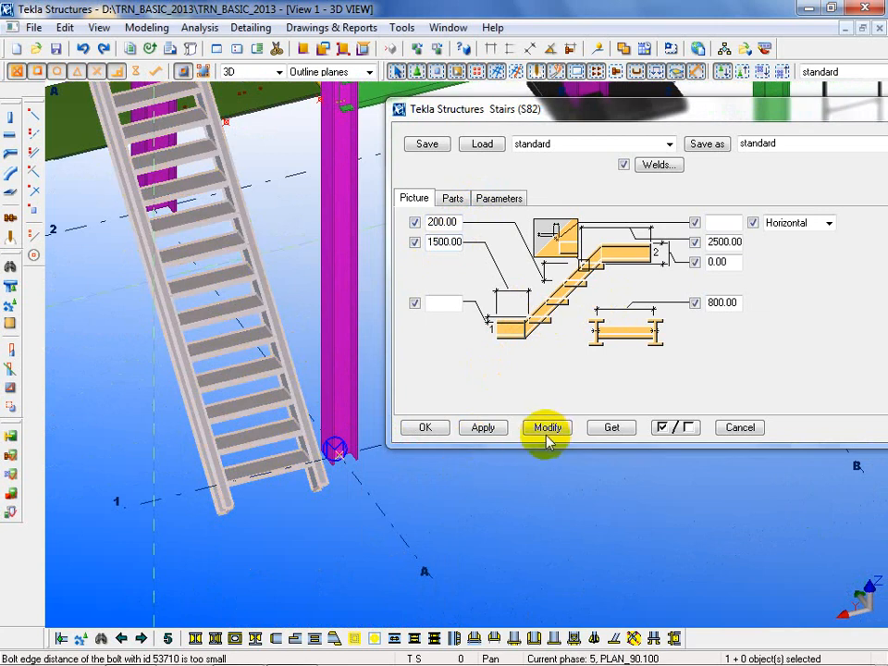
pyautogui.click(548, 427)
pyautogui.keyDown('ctrl'); pyautogui.moveTo(274, 546); pyautogui.dragTo(186, 592, button='middle'); pyautogui.keyUp('ctrl')
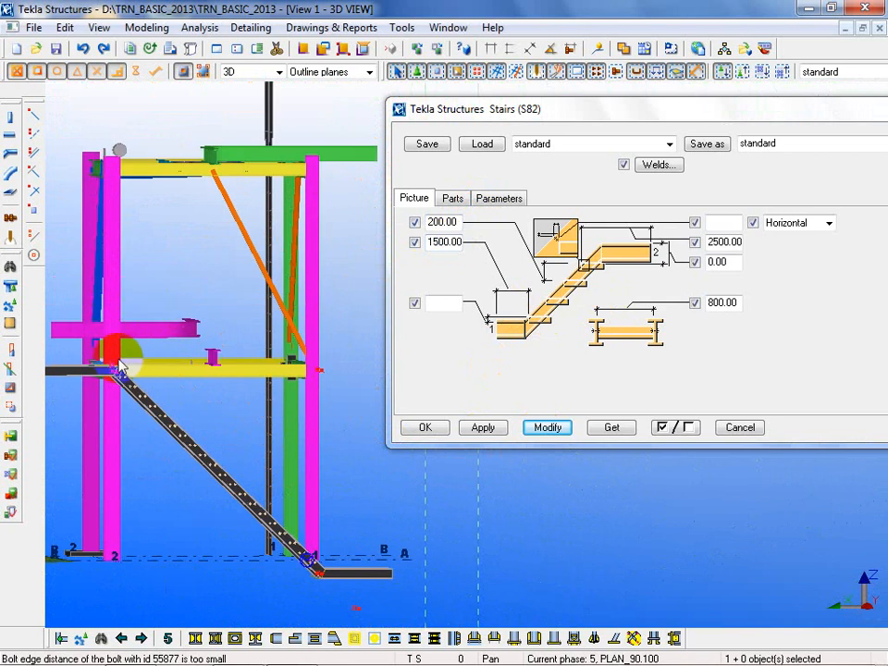
pyautogui.scroll(-3, 310, 216)
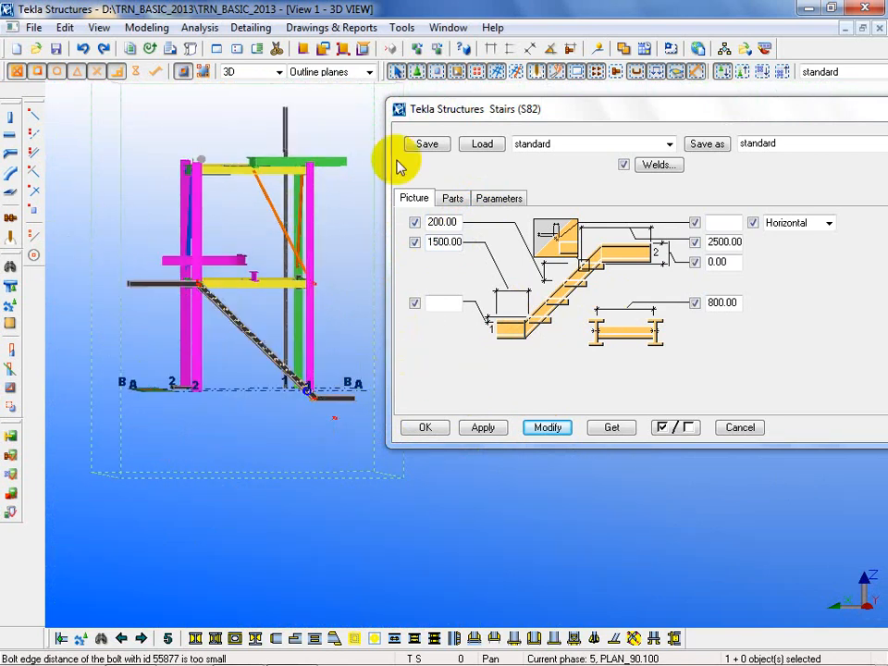
pyautogui.keyDown('ctrl'); pyautogui.moveTo(311, 418); pyautogui.dragTo(231, 556, button='middle'); pyautogui.keyUp('ctrl')
pyautogui.click(82, 49)
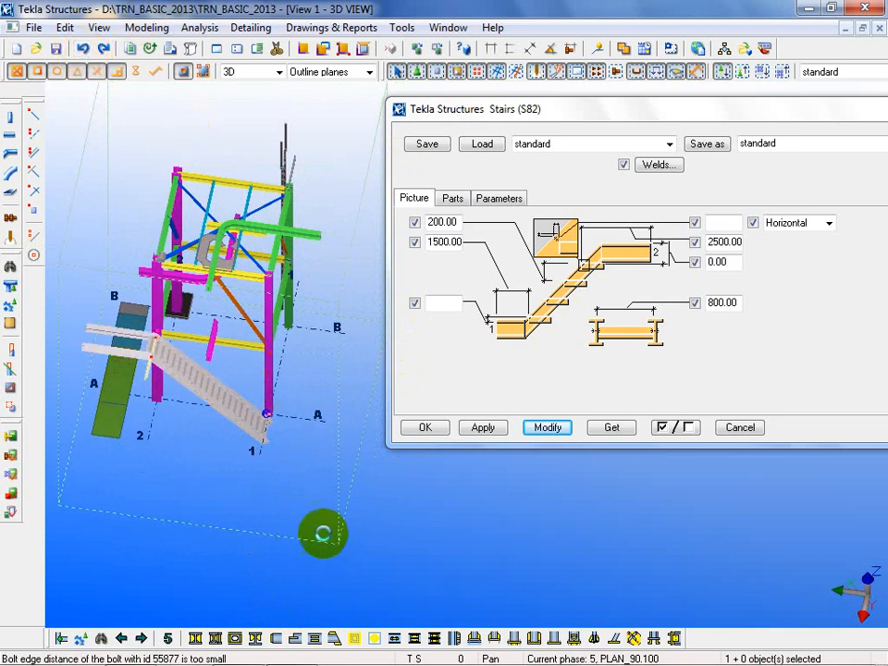
# Set the selected stair's upper landing length to 1000 mm, update the stair and apply the settings.
pyautogui.keyDown('ctrl'); pyautogui.moveTo(323, 534); pyautogui.dragTo(255, 494, button='middle'); pyautogui.keyUp('ctrl')
pyautogui.moveTo(163, 454); pyautogui.dragTo(156, 495, button='middle')
pyautogui.scroll(2, 113, 426)
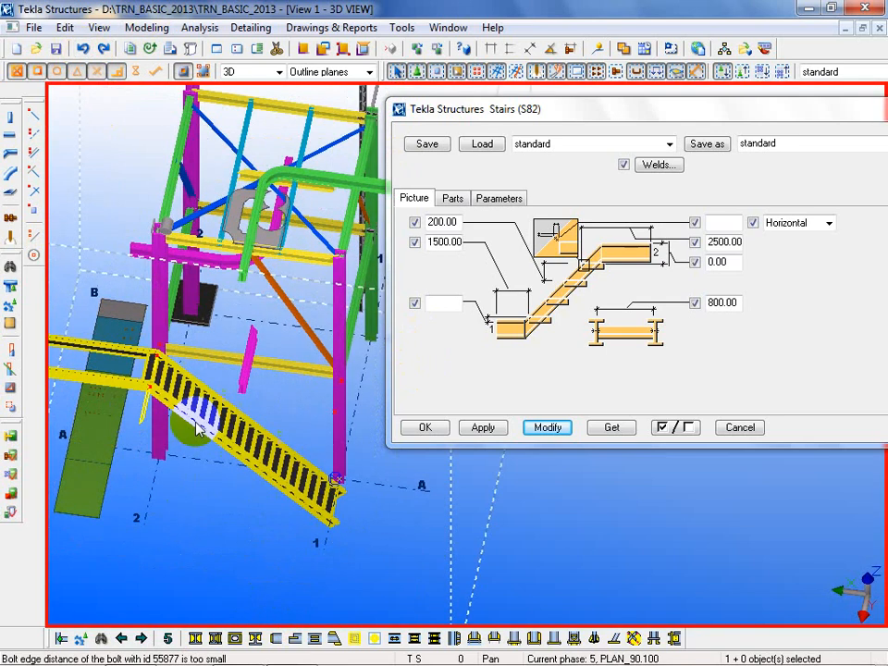
pyautogui.doubleClick(202, 414)
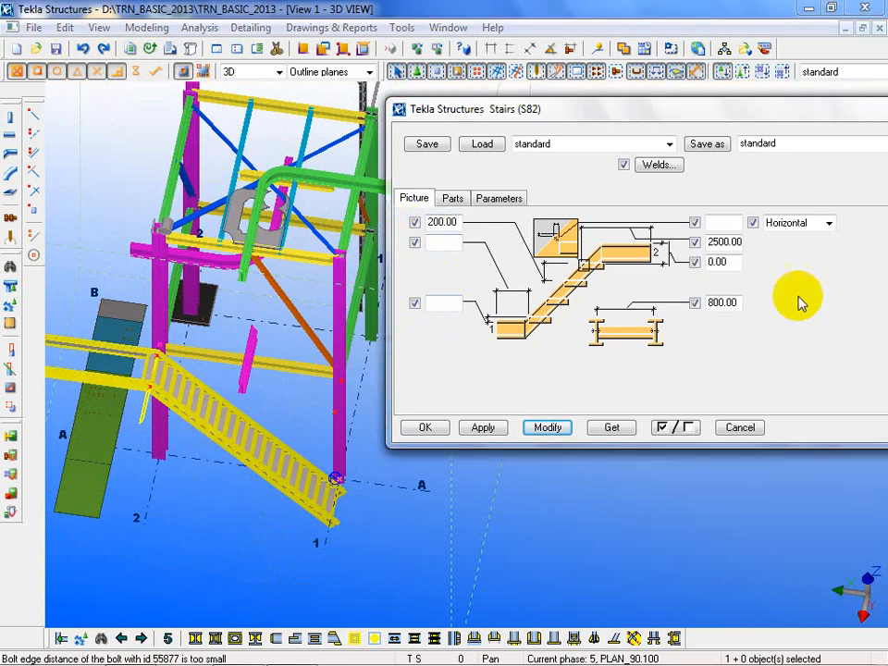
pyautogui.doubleClick(714, 243)
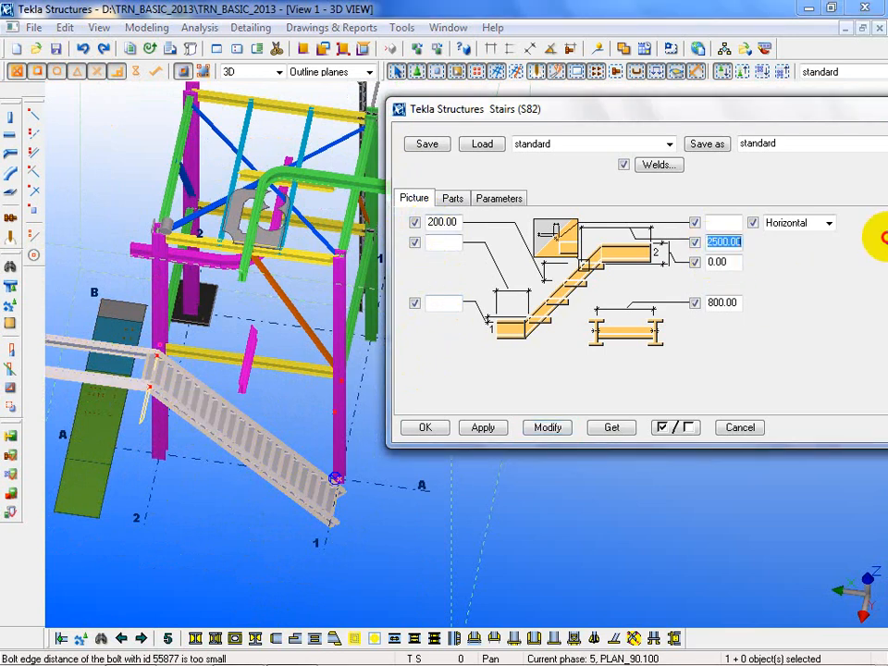
pyautogui.write('1000')
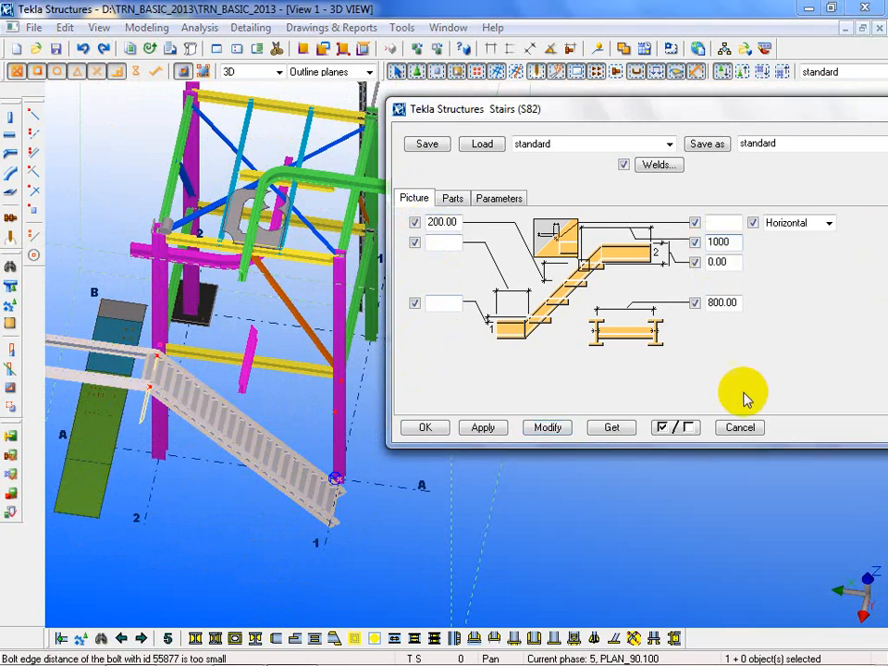
pyautogui.click(548, 428)
pyautogui.click(480, 429)
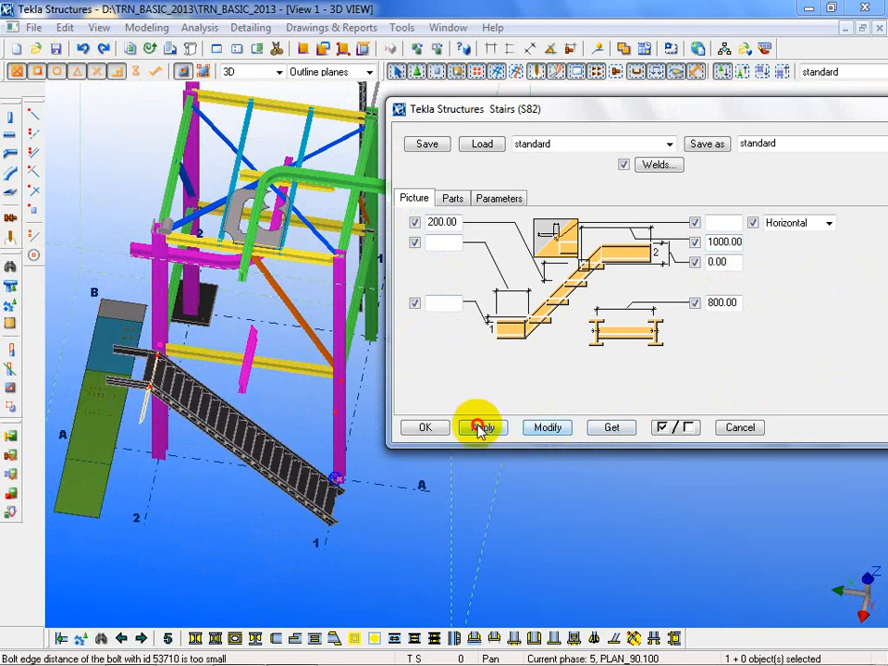
pyautogui.click(423, 428)
# Examine the modified stair against the frame and review its Stairs (S82) properties.
pyautogui.scroll(-2, 552, 447)
pyautogui.keyDown('ctrl'); pyautogui.moveTo(551, 449); pyautogui.dragTo(463, 445, button='middle'); pyautogui.keyUp('ctrl')
pyautogui.scroll(5, 314, 375)
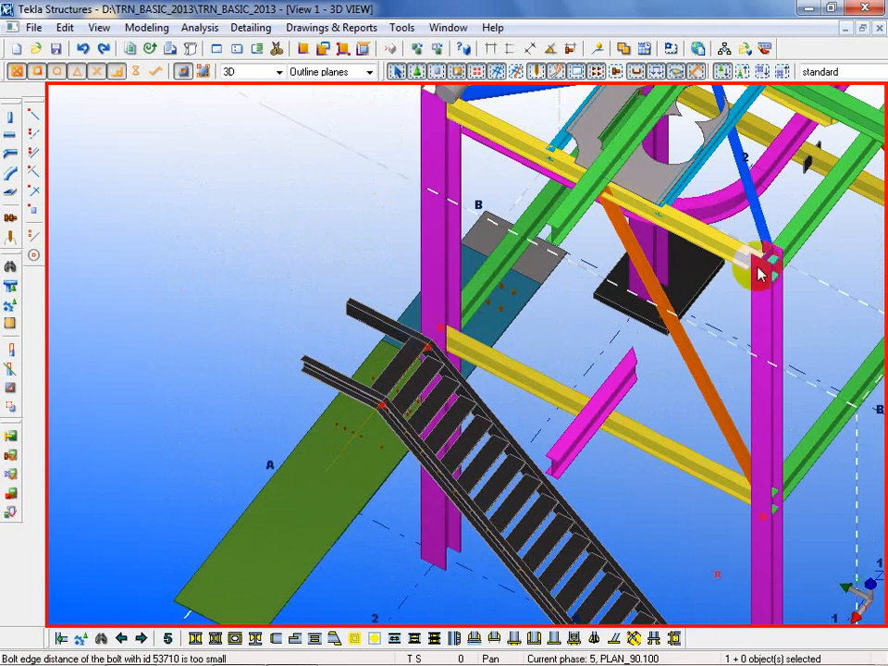
pyautogui.scroll(-4, 764, 268)
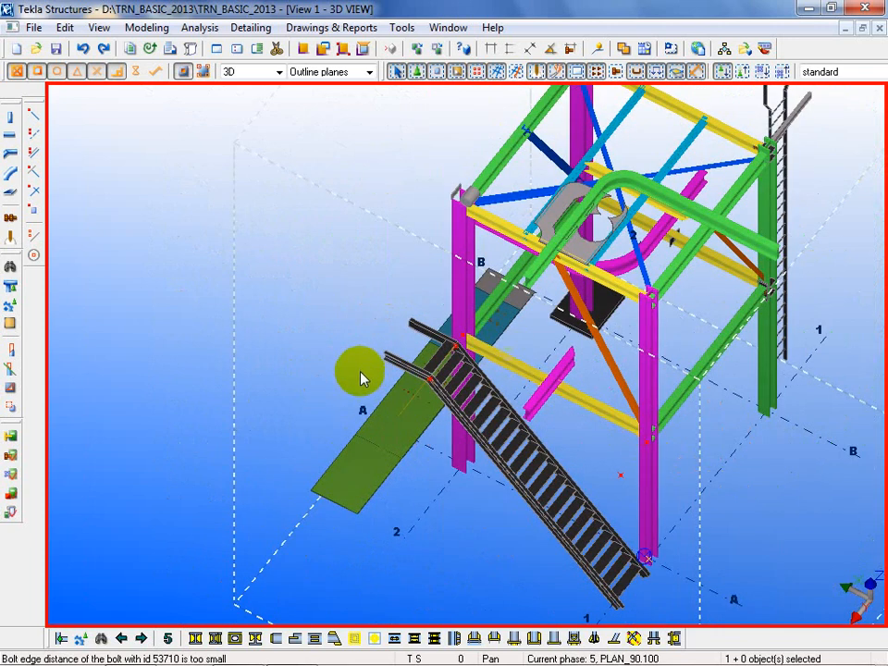
pyautogui.scroll(2, 595, 576)
pyautogui.keyDown('ctrl'); pyautogui.moveTo(560, 583); pyautogui.dragTo(428, 421, button='middle'); pyautogui.keyUp('ctrl')
pyautogui.doubleClick(428, 421)
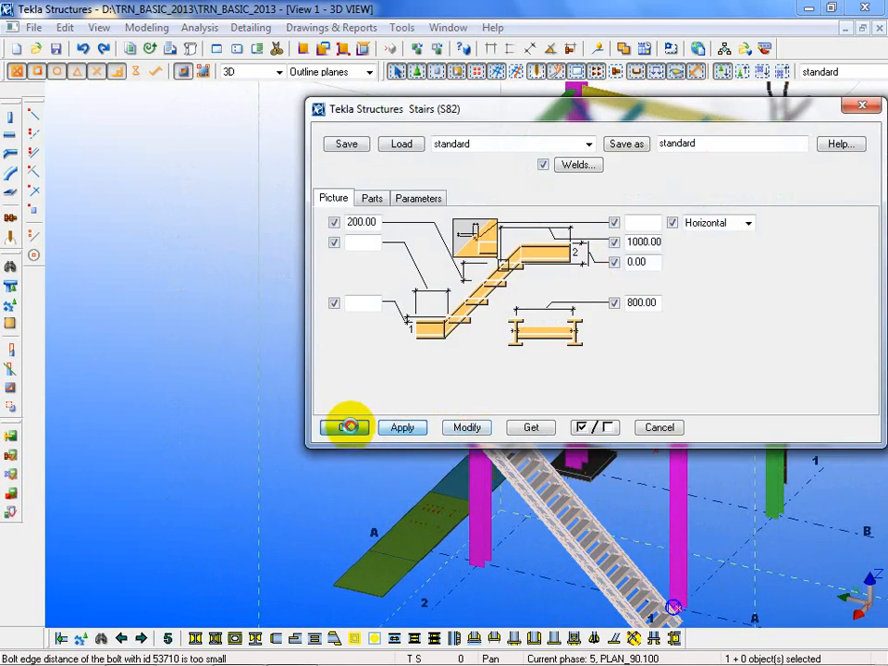
pyautogui.click(348, 427)
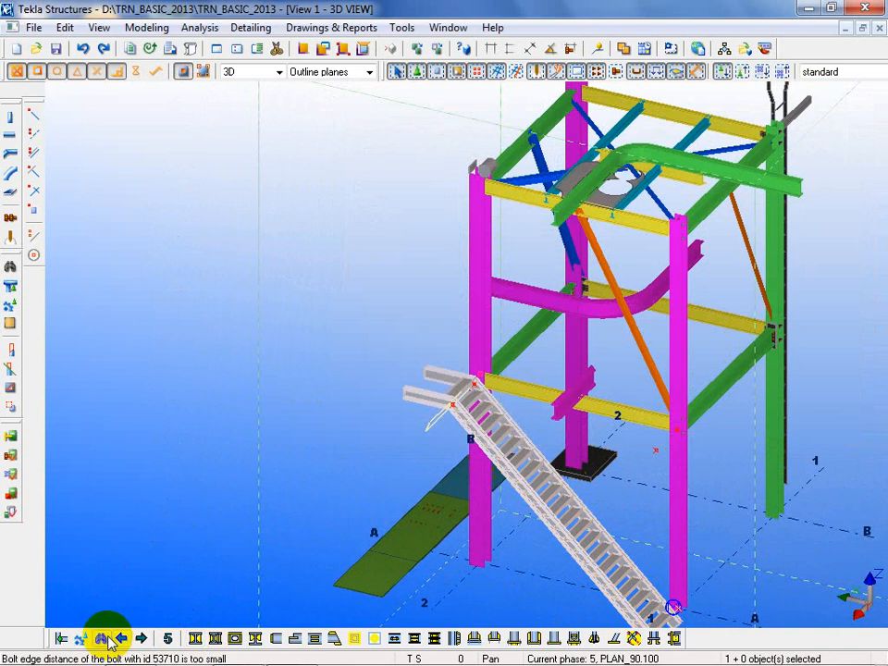
pyautogui.click(474, 436)
pyautogui.doubleClick(475, 436)
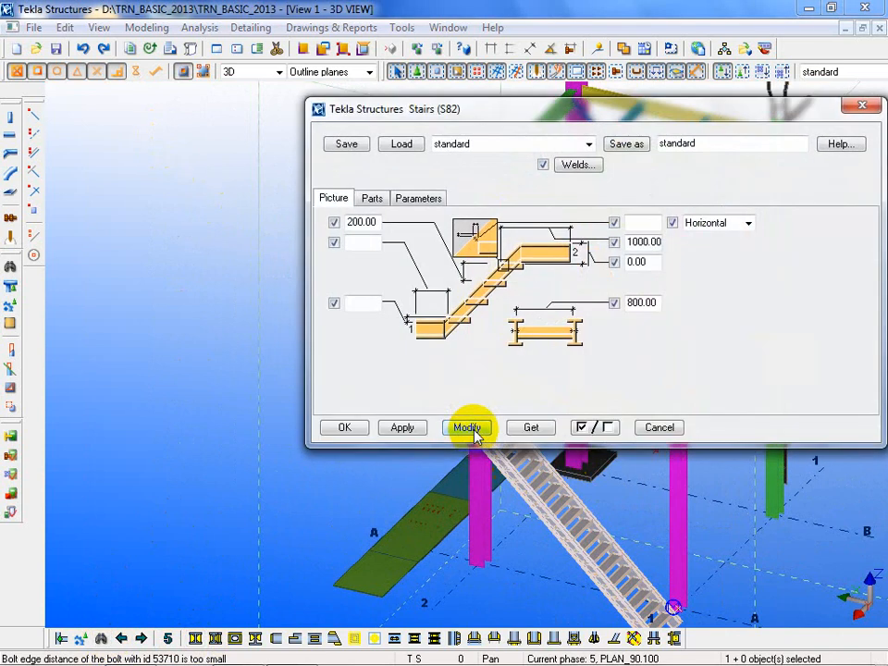
pyautogui.click(344, 426)
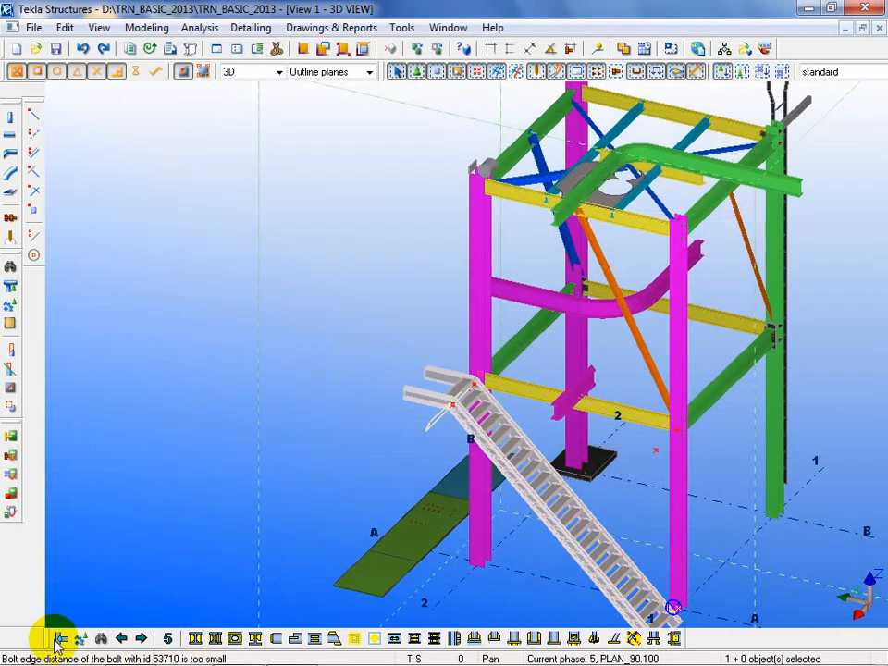
pyautogui.click(60, 639)
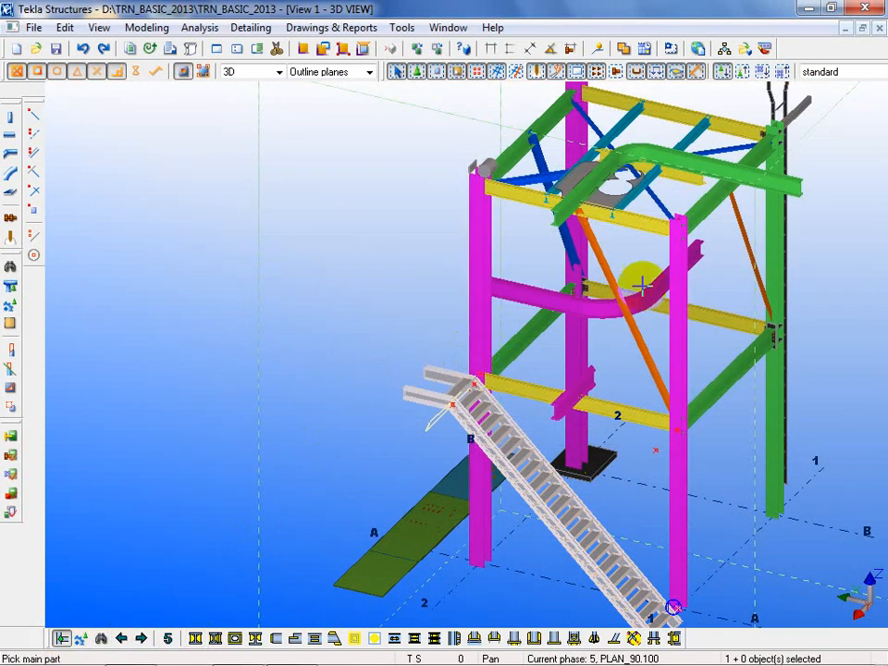
pyautogui.moveTo(644, 295); pyautogui.dragTo(460, 317, button='middle')
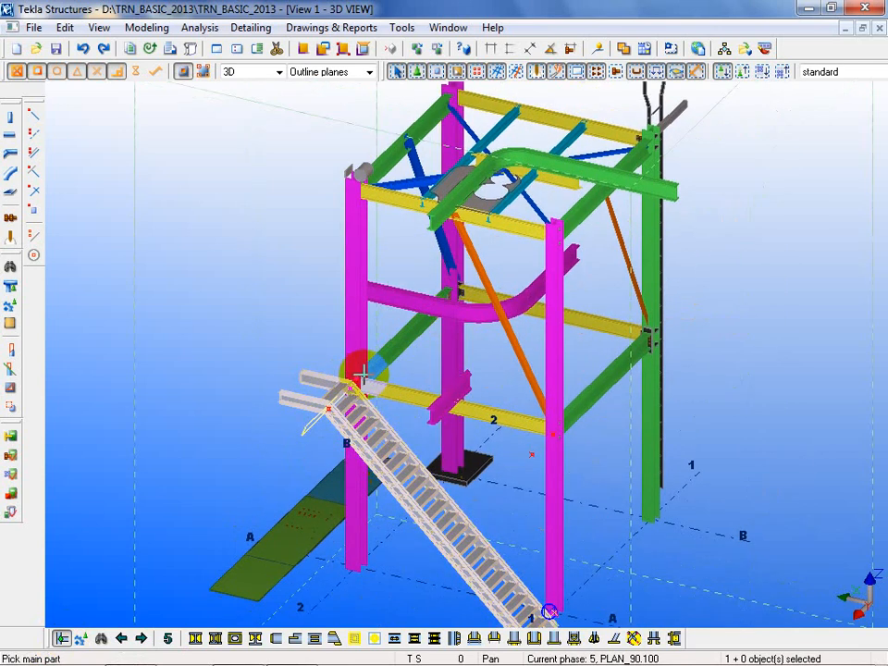
pyautogui.scroll(10, 383, 391)
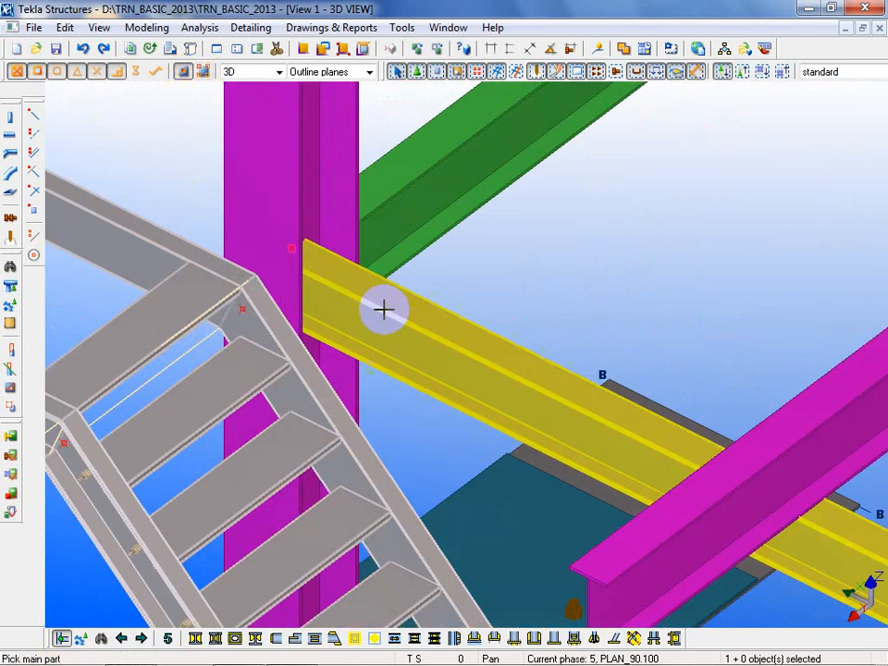
pyautogui.keyDown('ctrl'); pyautogui.moveTo(383, 307); pyautogui.dragTo(406, 634, button='middle'); pyautogui.keyUp('ctrl')
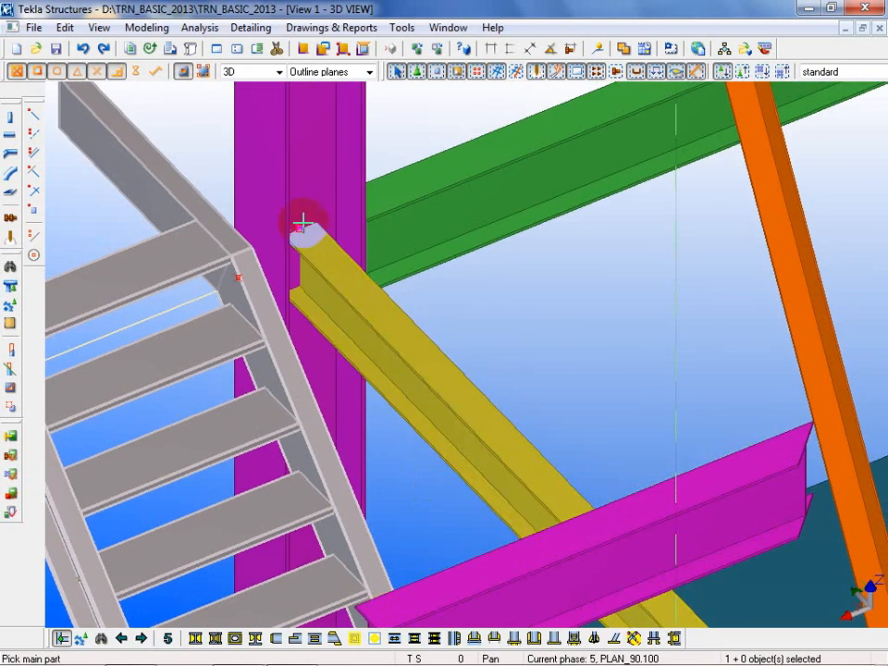
pyautogui.rightClick(561, 336)
pyautogui.click(610, 340)
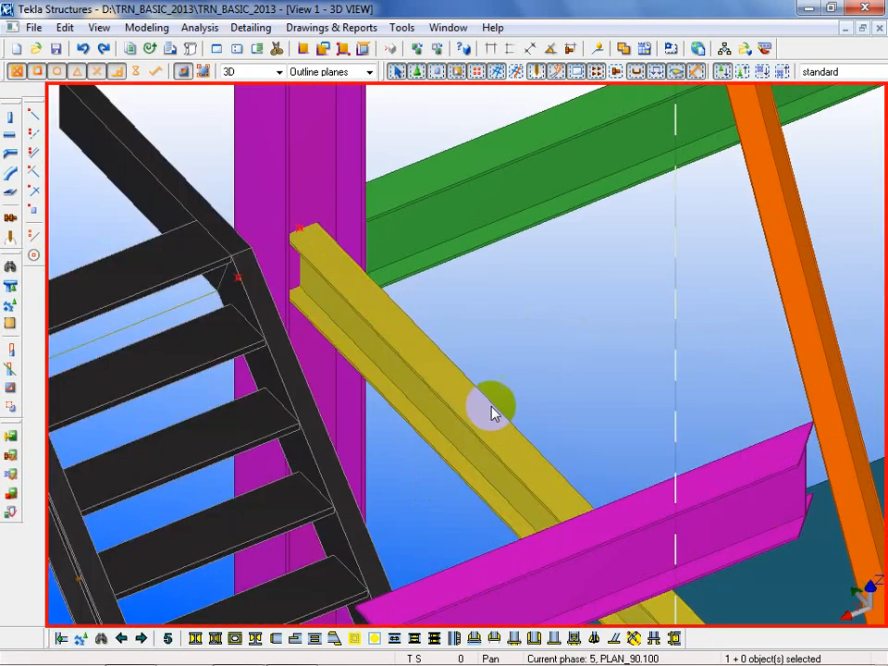
# Place a second Stairs (S82) flight from the mid-level beam end at column A-2 up to the top of column A-1.
pyautogui.click(101, 639)
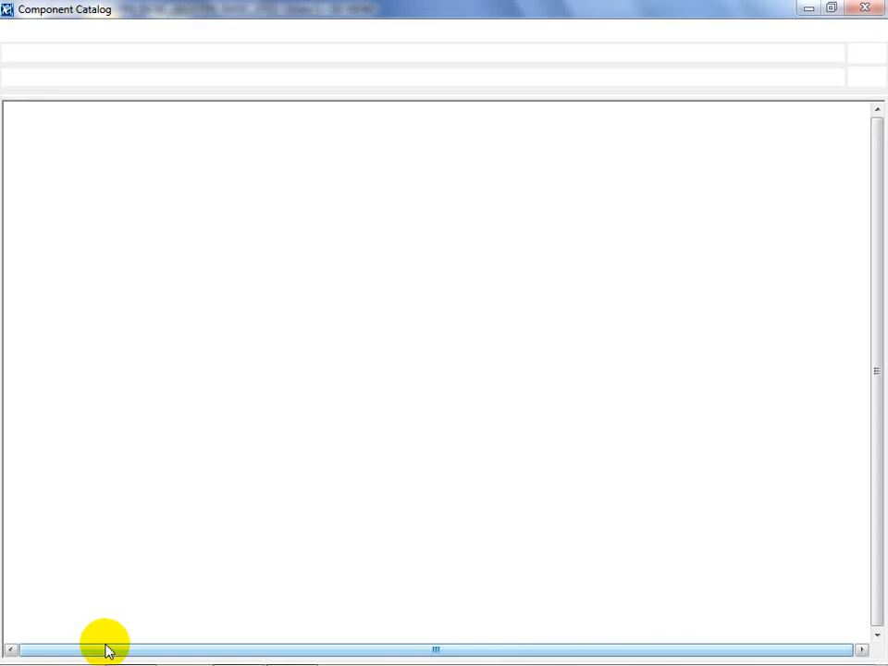
pyautogui.doubleClick(667, 163)
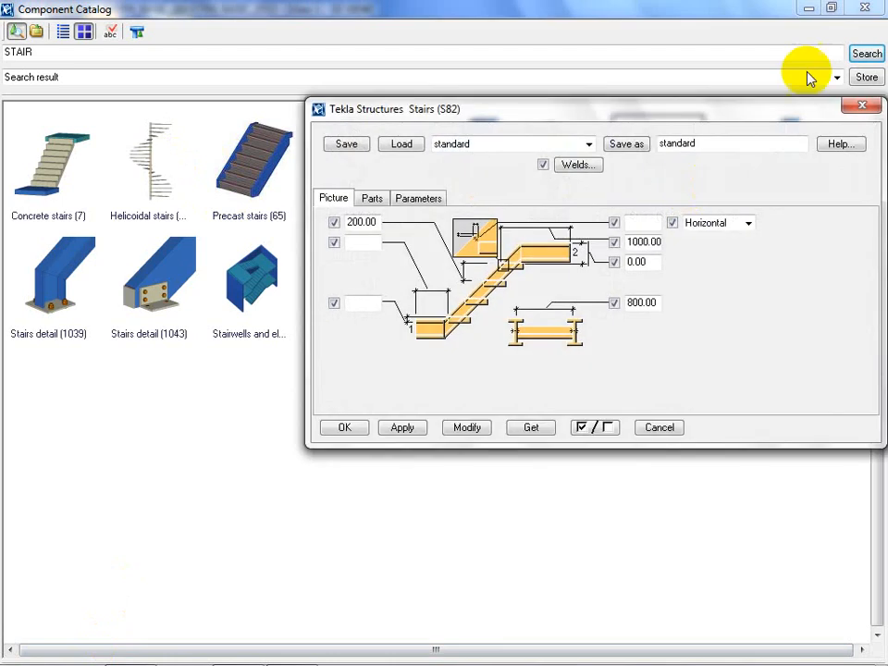
pyautogui.click(863, 9)
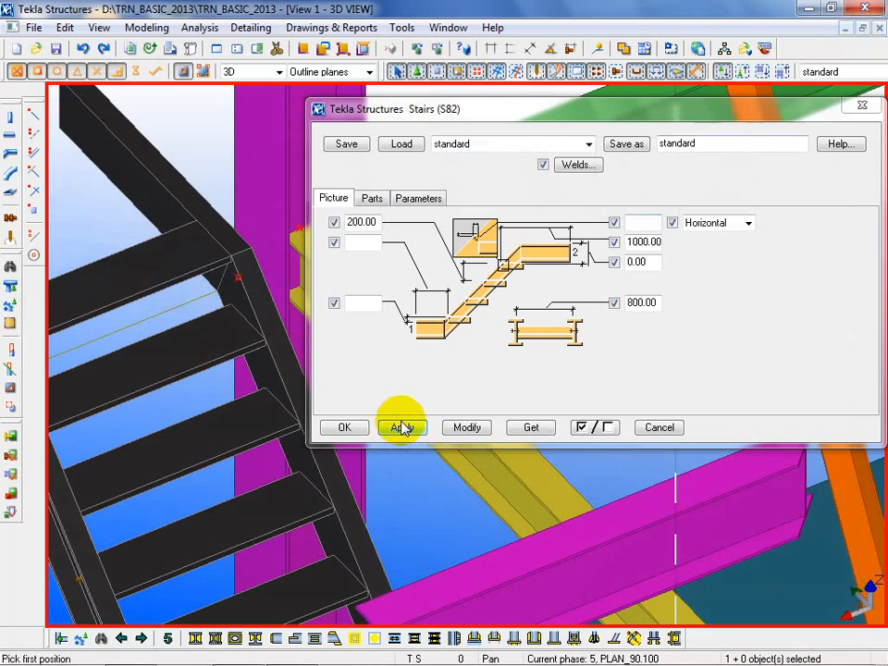
pyautogui.click(351, 430)
pyautogui.scroll(1, 377, 461)
pyautogui.moveTo(377, 462); pyautogui.dragTo(352, 480, button='middle')
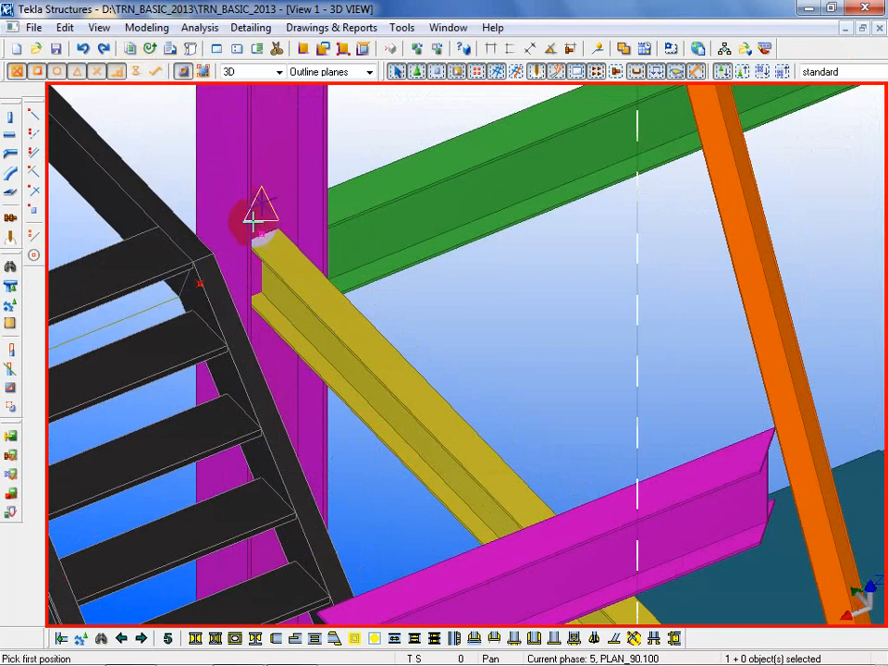
pyautogui.scroll(-4, 264, 242)
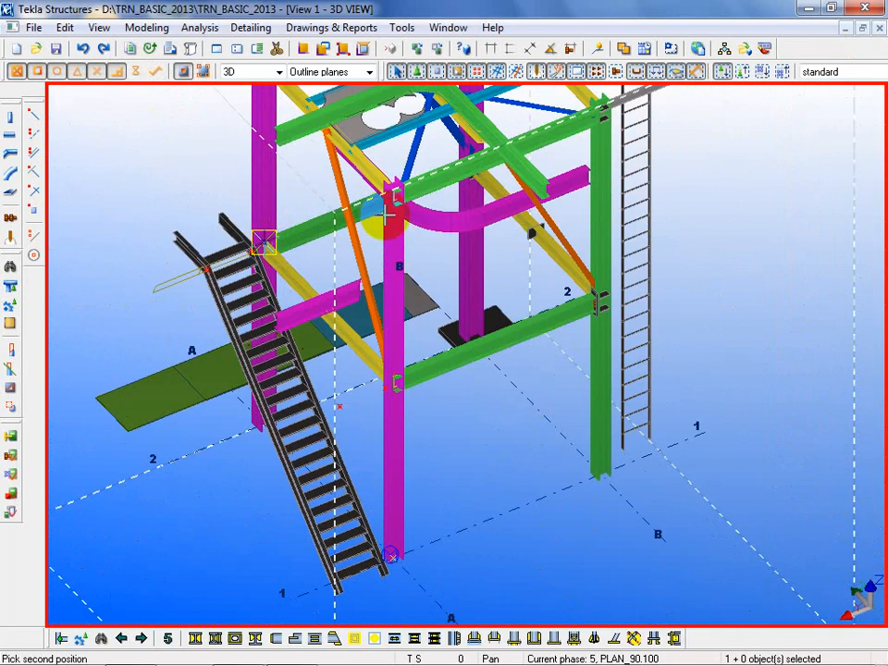
pyautogui.scroll(6, 392, 192)
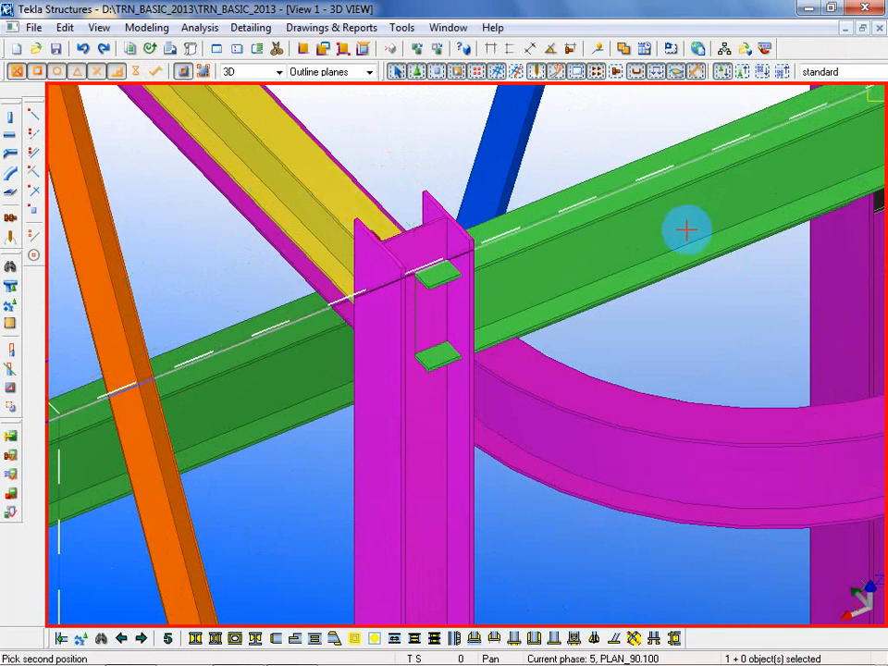
pyautogui.click(595, 236)
pyautogui.rightClick(397, 119)
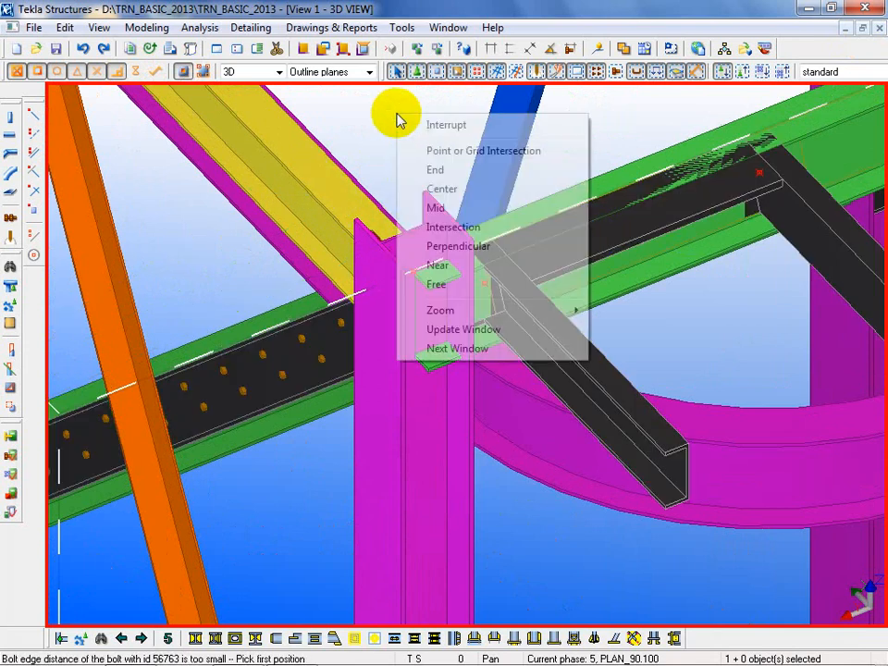
pyautogui.click(421, 123)
# Change the upper stair's position in plane to Right and update the stair.
pyautogui.scroll(-5, 424, 238)
pyautogui.scroll(-3, 424, 239)
pyautogui.scroll(5, 301, 338)
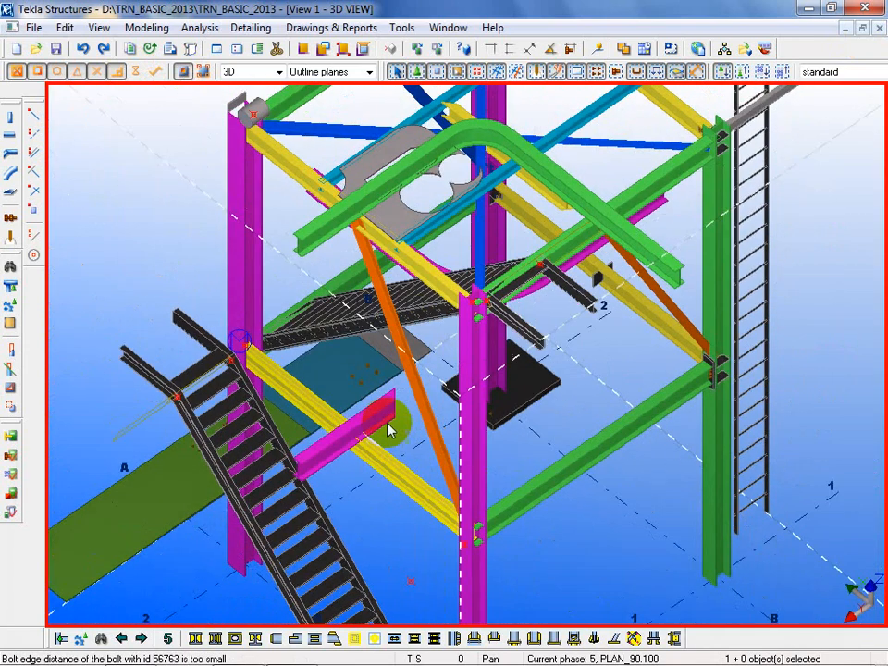
pyautogui.doubleClick(301, 337)
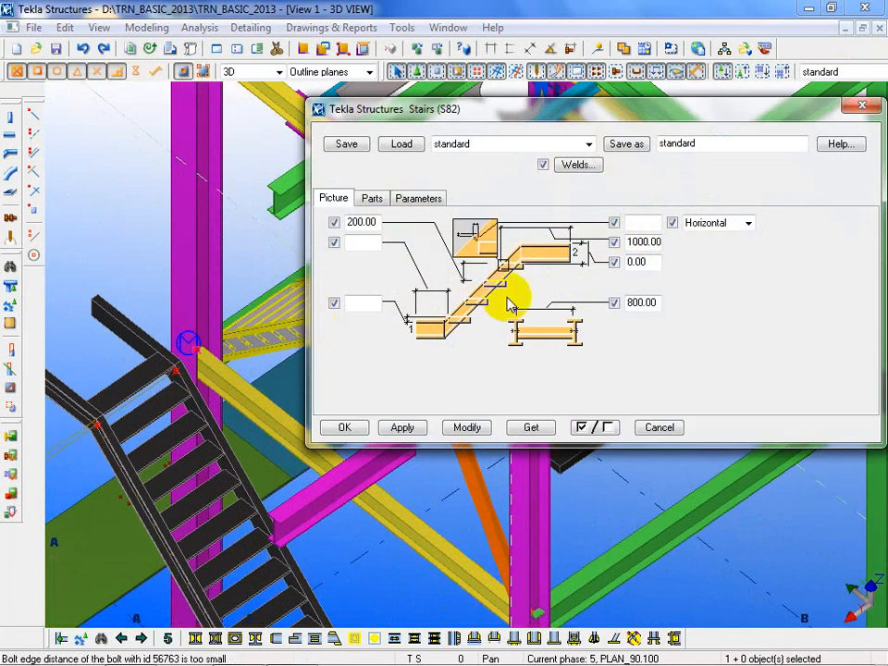
pyautogui.click(373, 198)
pyautogui.click(422, 200)
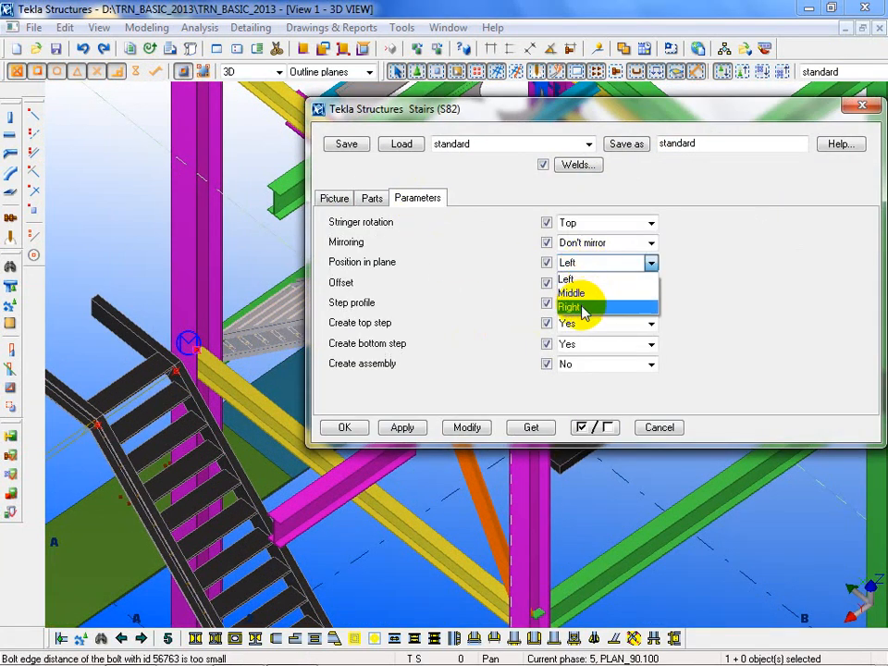
pyautogui.click(583, 306)
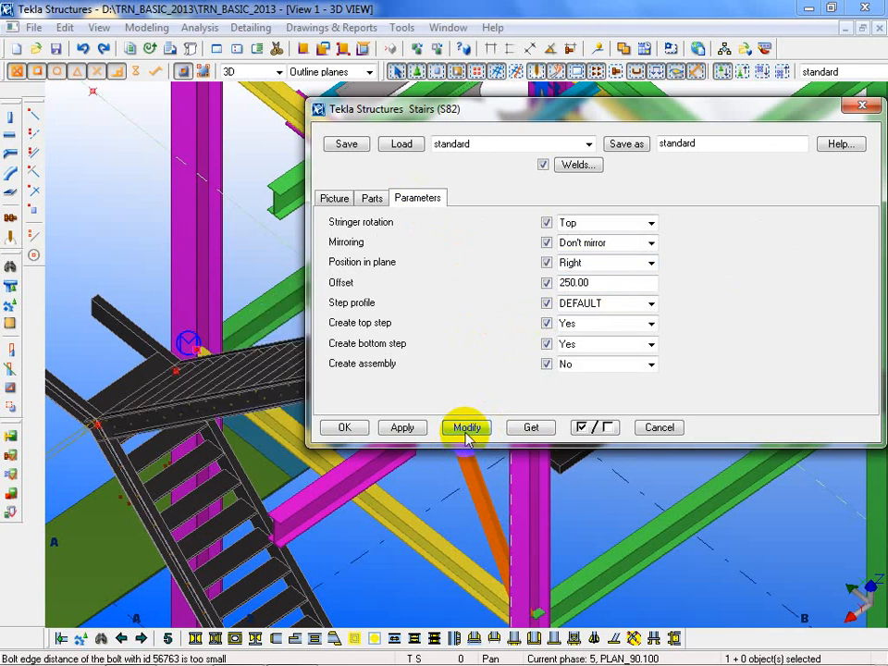
# Set the upper stair's offset to 1300 mm and update the selected stair.
pyautogui.keyDown('ctrl'); pyautogui.moveTo(169, 449); pyautogui.dragTo(115, 517, button='middle'); pyautogui.keyUp('ctrl')
pyautogui.scroll(-3, 183, 353)
pyautogui.moveTo(180, 229); pyautogui.dragTo(224, 374, button='middle')
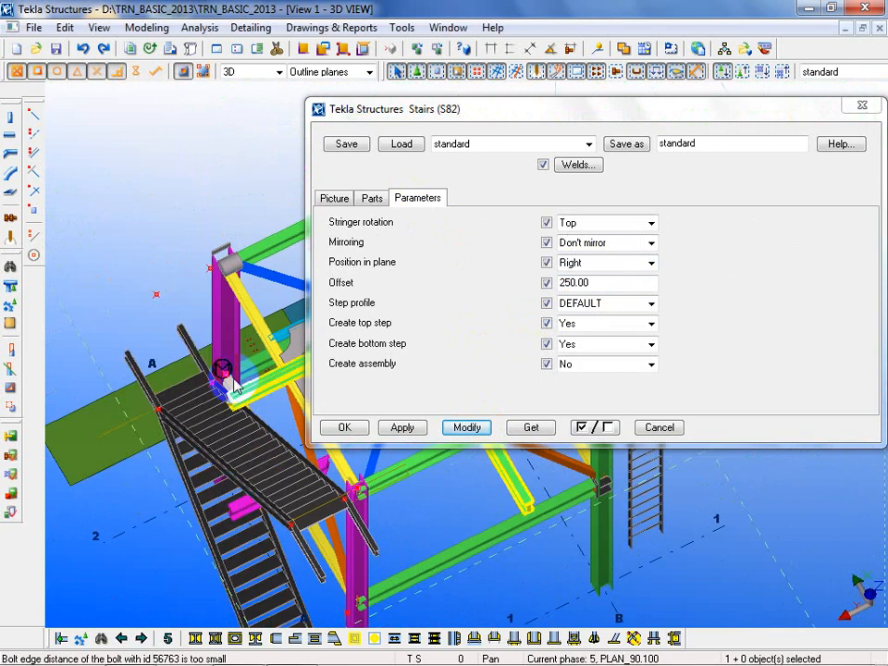
pyautogui.scroll(3, 224, 374)
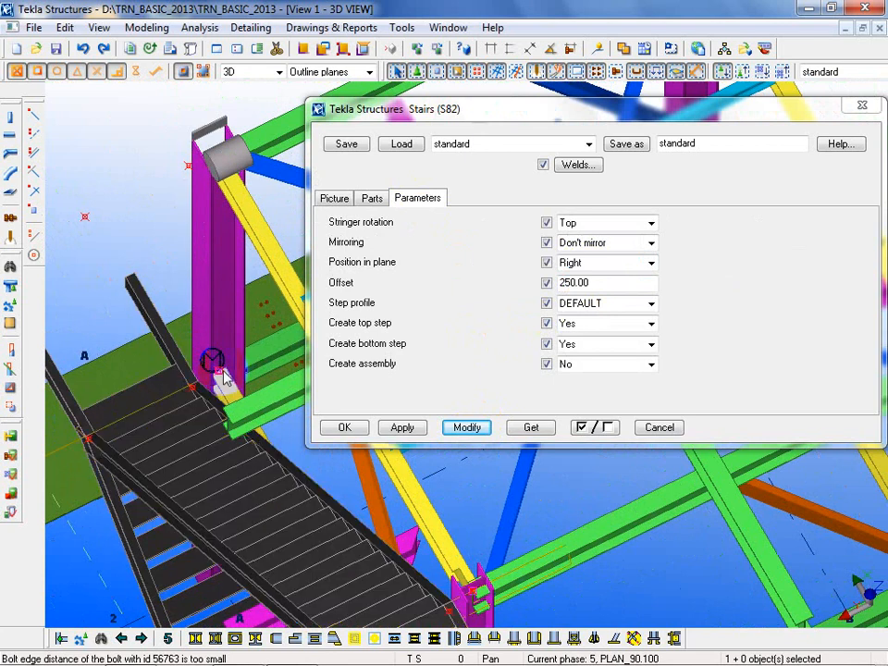
pyautogui.moveTo(115, 469); pyautogui.dragTo(191, 430, button='middle')
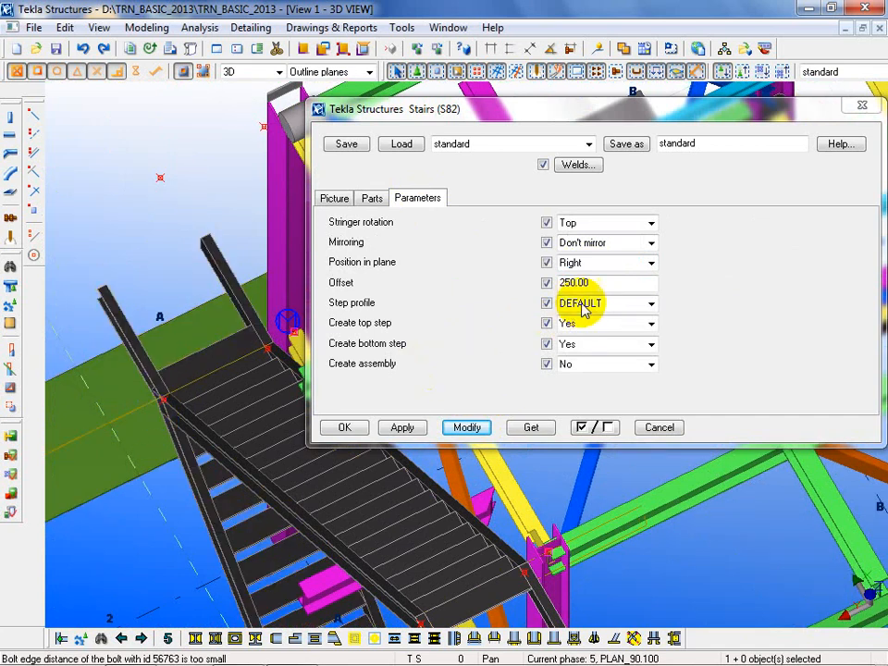
pyautogui.doubleClick(606, 283)
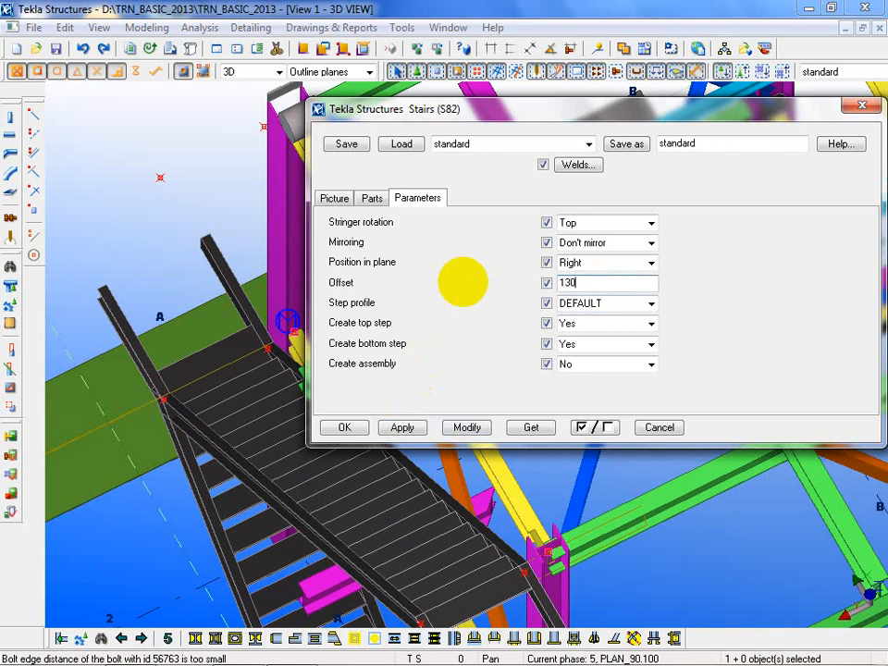
pyautogui.click(361, 496)
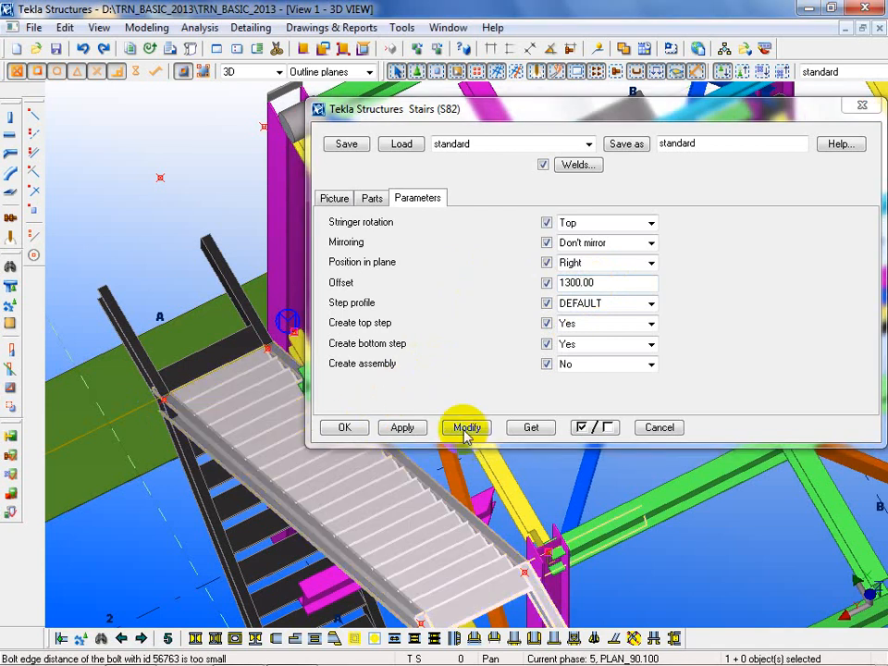
pyautogui.click(466, 429)
# Set the upper stair's lower landing length to 1000 mm and update the stair.
pyautogui.moveTo(311, 553); pyautogui.dragTo(575, 331, button='middle')
pyautogui.scroll(-2, 295, 473)
pyautogui.click(335, 198)
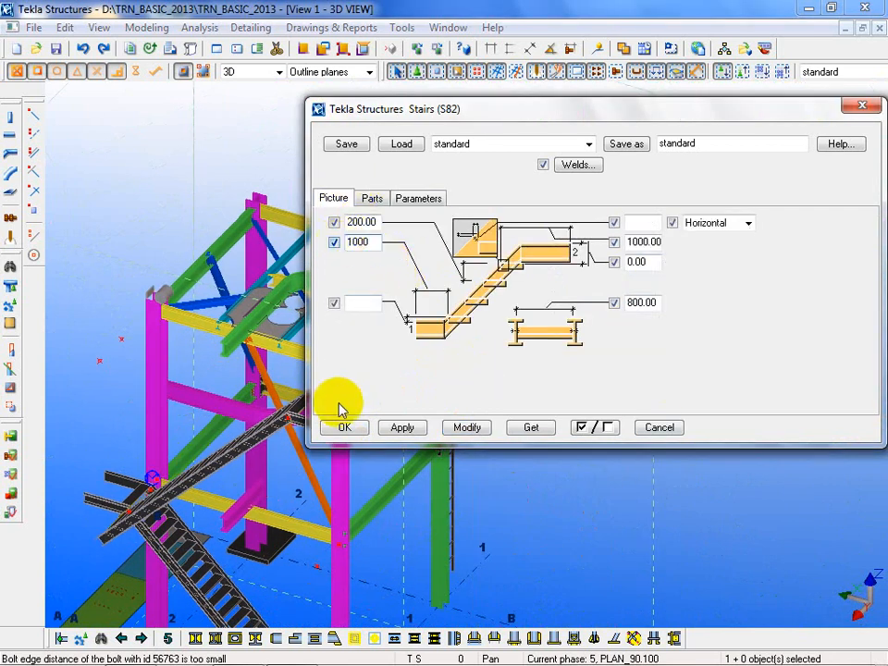
pyautogui.click(464, 427)
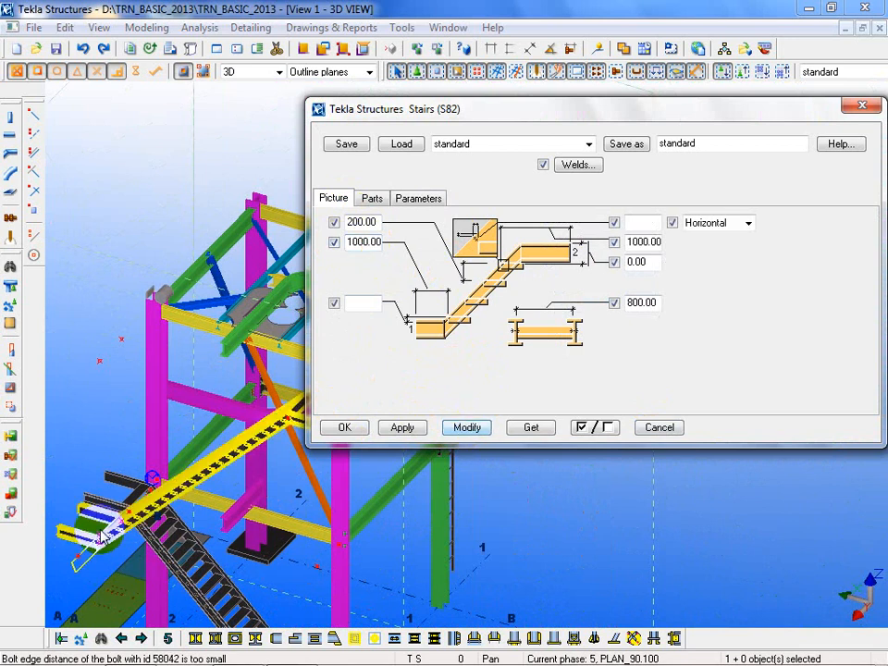
# Examine how the two stairs' landings meet at the mid-level column, closing the stair properties without further changes.
pyautogui.keyDown('ctrl'); pyautogui.moveTo(139, 398); pyautogui.dragTo(220, 552, button='middle'); pyautogui.keyUp('ctrl')
pyautogui.scroll(5, 111, 462)
pyautogui.scroll(3, 223, 462)
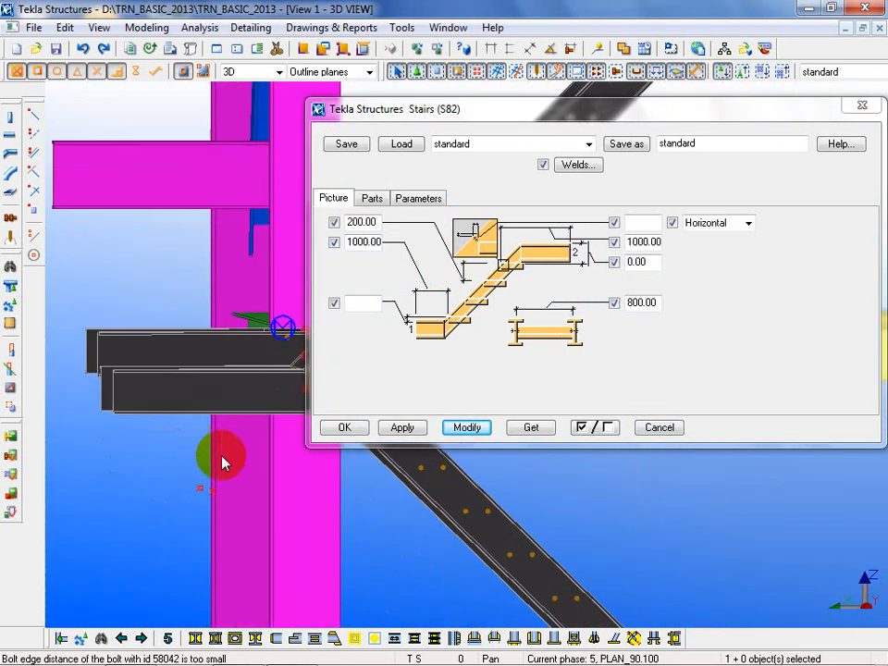
pyautogui.moveTo(213, 465)
pyautogui.keyDown('ctrl'); pyautogui.mouseDown(button='middle')
pyautogui.moveTo(195, 474)
pyautogui.moveTo(207, 440)
pyautogui.moveTo(216, 444)
pyautogui.moveTo(197, 456)
pyautogui.moveTo(222, 460)
pyautogui.mouseUp(button='middle'); pyautogui.keyUp('ctrl')
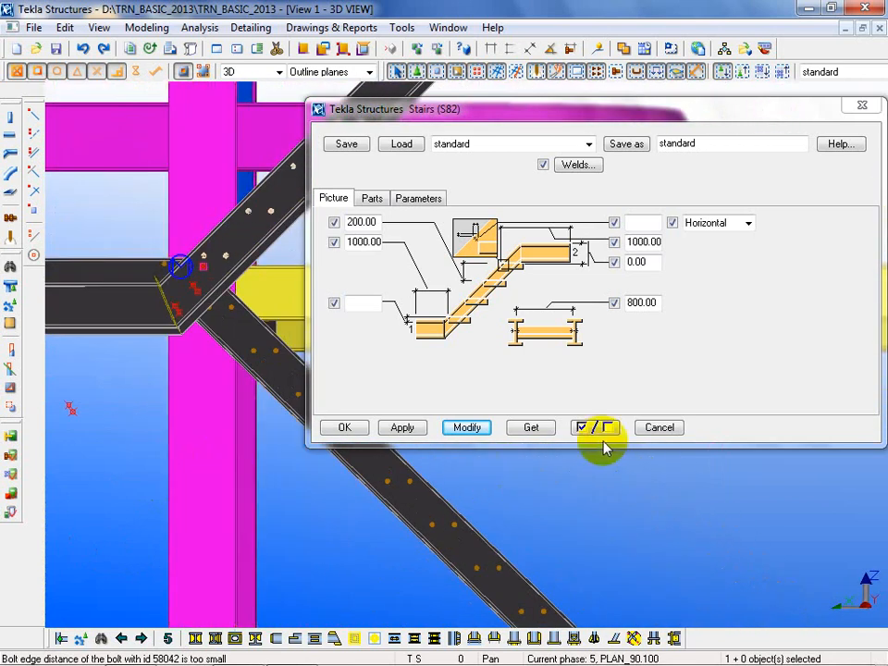
pyautogui.click(671, 429)
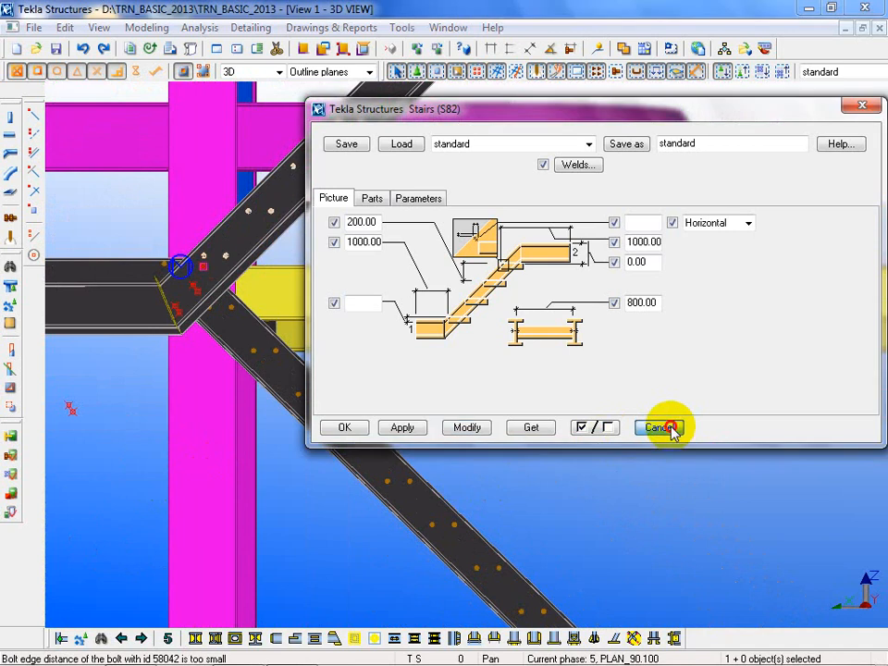
pyautogui.scroll(-5, 314, 380)
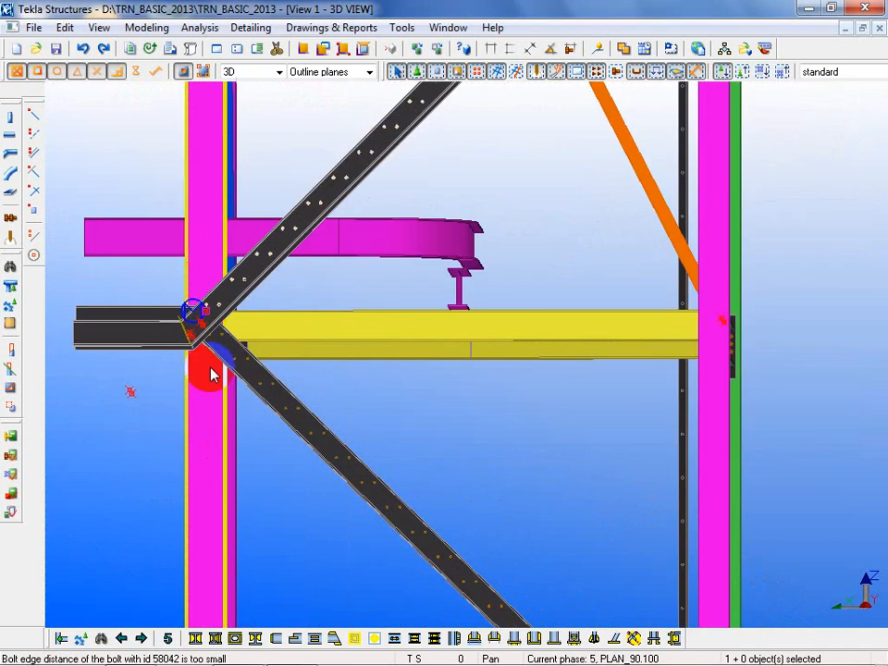
pyautogui.scroll(-5, 546, 392)
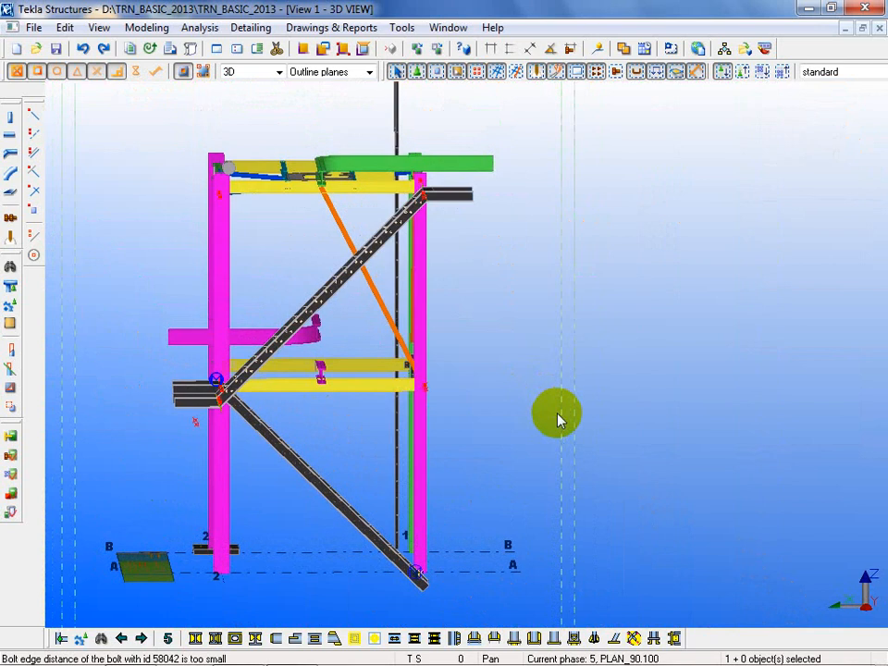
pyautogui.keyDown('ctrl'); pyautogui.moveTo(544, 492); pyautogui.dragTo(598, 517, button='middle'); pyautogui.keyUp('ctrl')
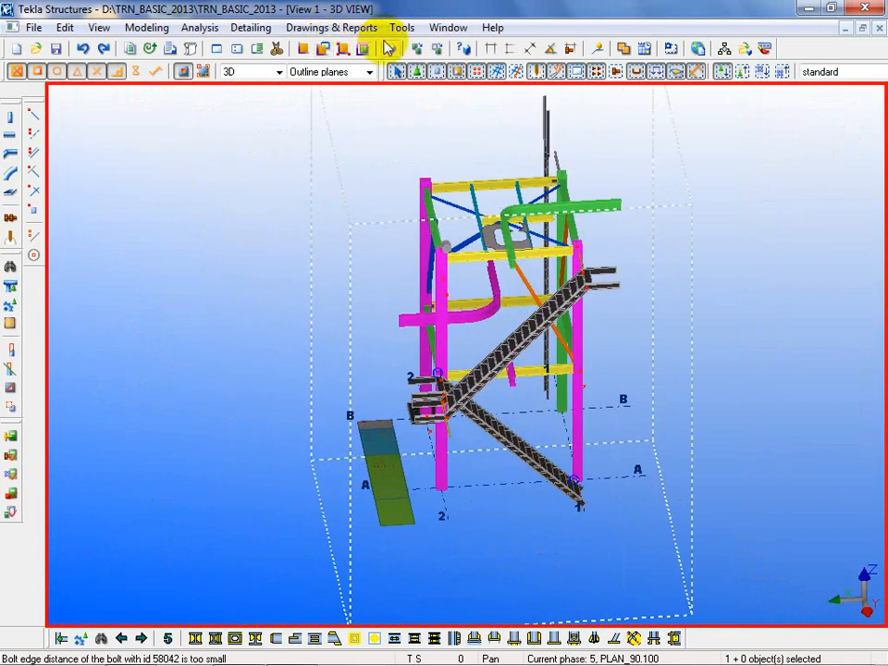
# Open the named view Line Frame A and close the views list.
pyautogui.click(449, 29)
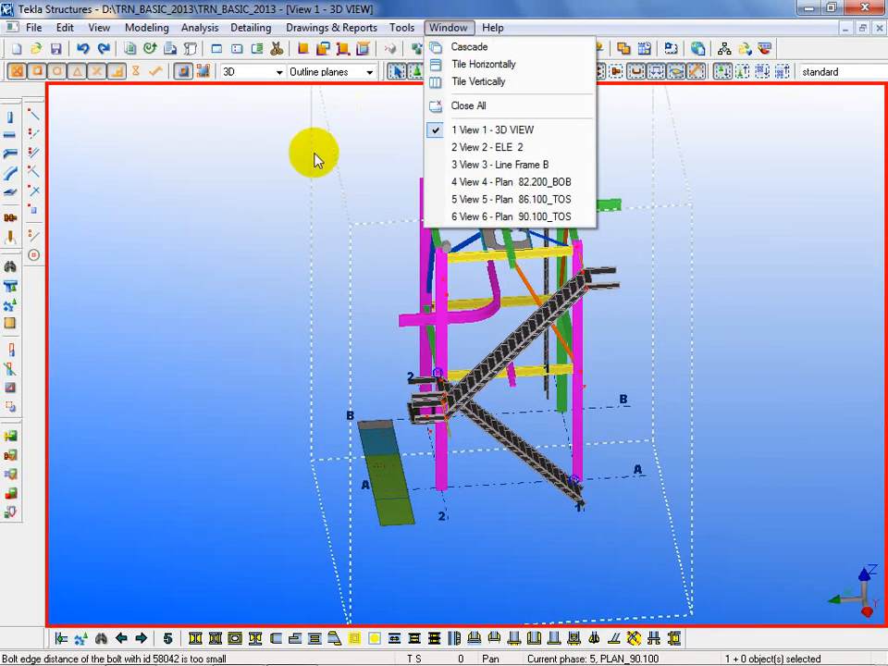
pyautogui.click(232, 111)
pyautogui.click(256, 49)
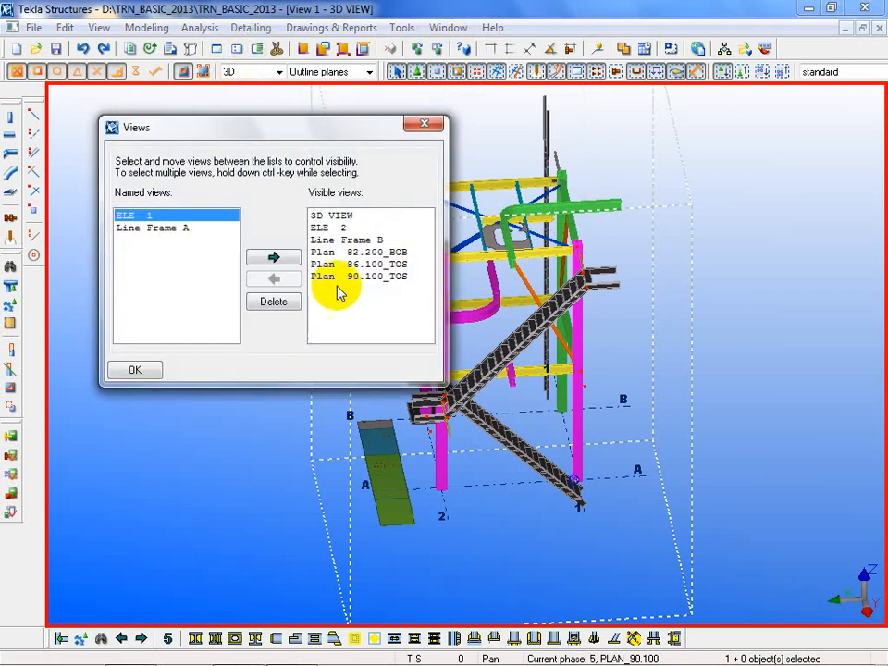
pyautogui.doubleClick(186, 234)
pyautogui.click(427, 135)
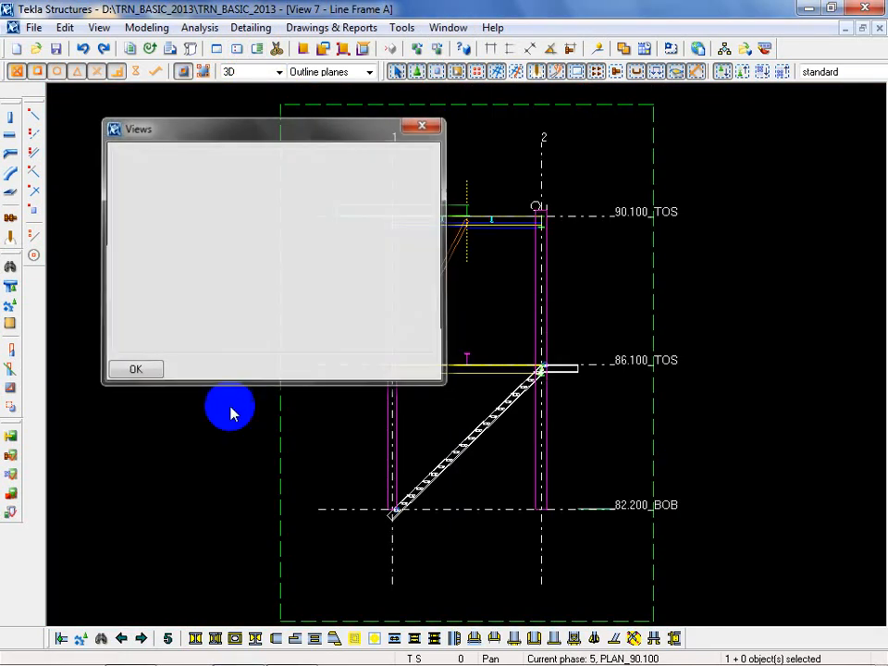
# Set the Line Frame A view's upward depth to 3000 mm, update the view and close its properties.
pyautogui.doubleClick(177, 359)
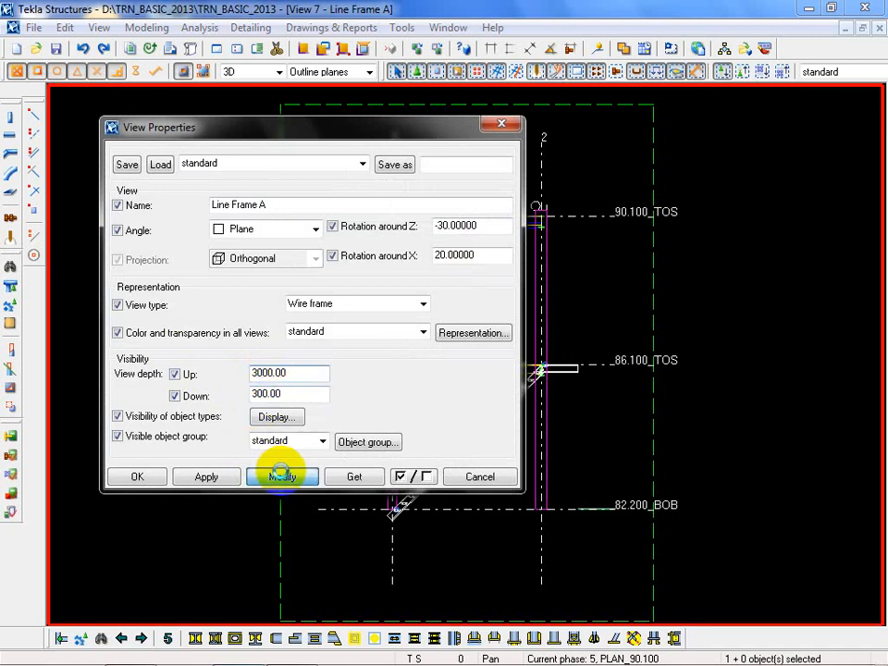
pyautogui.moveTo(649, 485); pyautogui.dragTo(804, 492, button='middle')
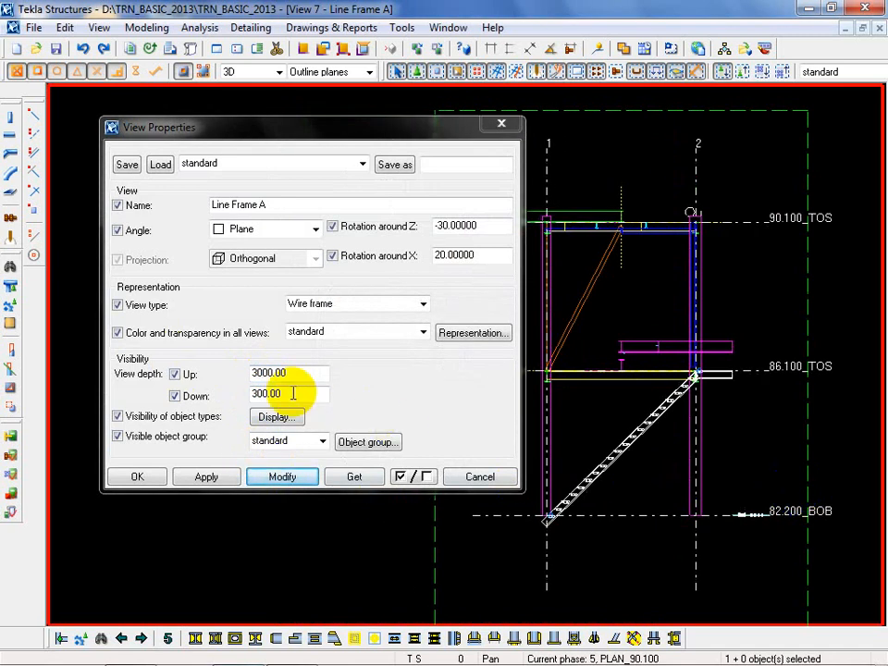
pyautogui.click(478, 479)
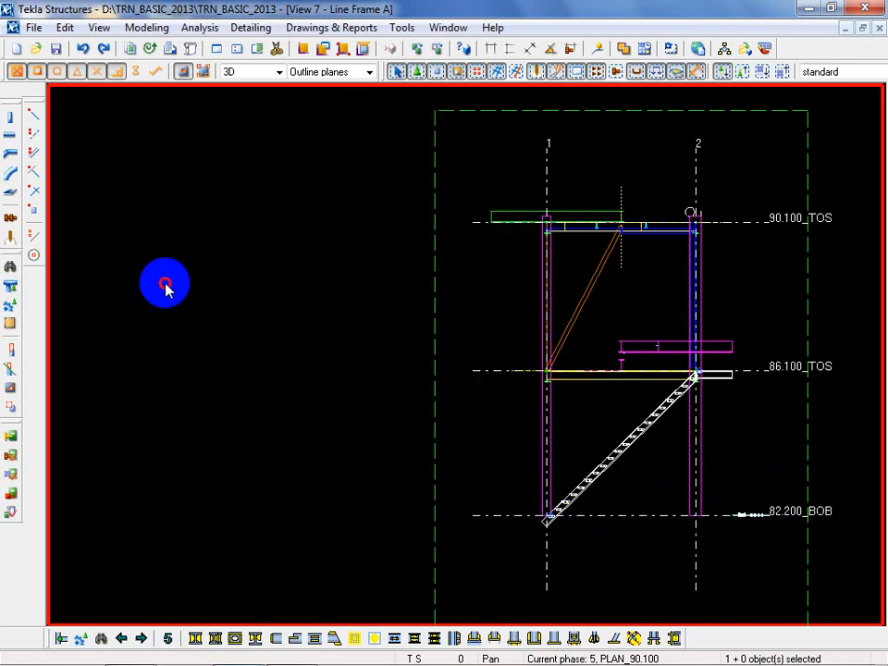
# Set the Line Frame A view's downward depth to 3000 mm, update the view and close its properties.
pyautogui.doubleClick(165, 288)
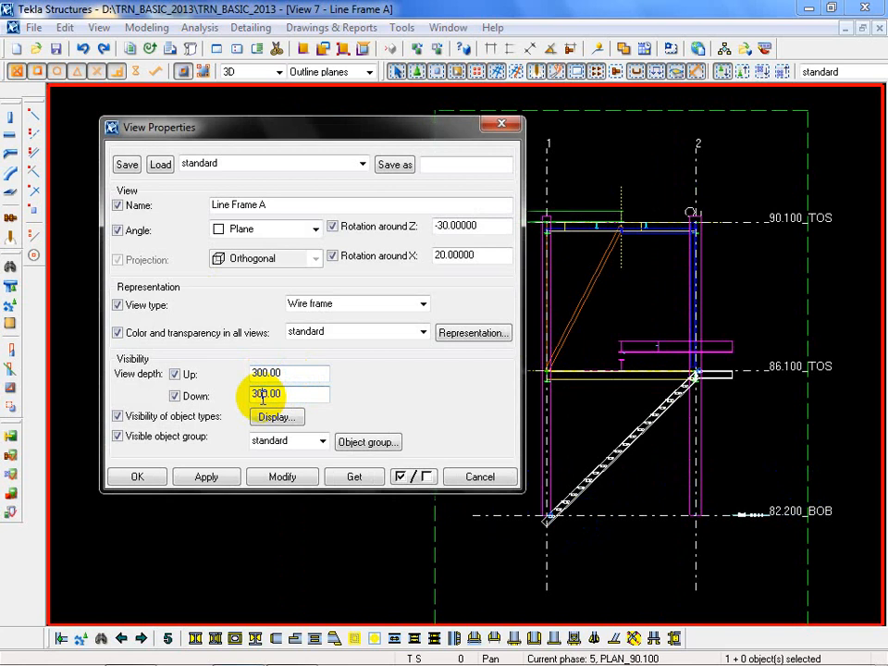
pyautogui.click(264, 395)
pyautogui.write('0')
pyautogui.click(281, 475)
pyautogui.click(480, 476)
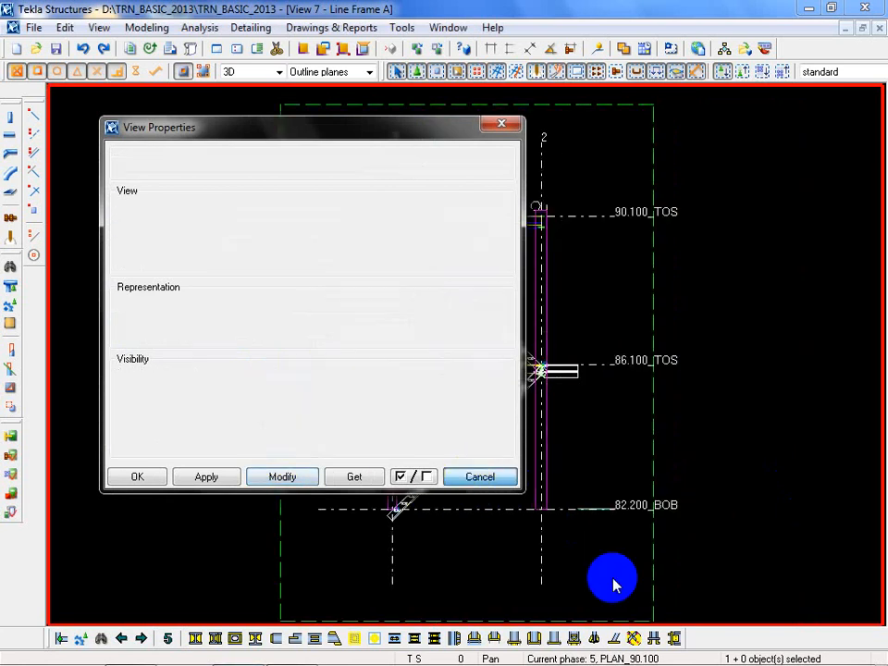
# Examine the junction of the two stairs at the 86.100_TOS level and open the lower stair's properties.
pyautogui.scroll(2, 559, 370)
pyautogui.moveTo(558, 370); pyautogui.dragTo(529, 398, button='middle')
pyautogui.scroll(2, 505, 393)
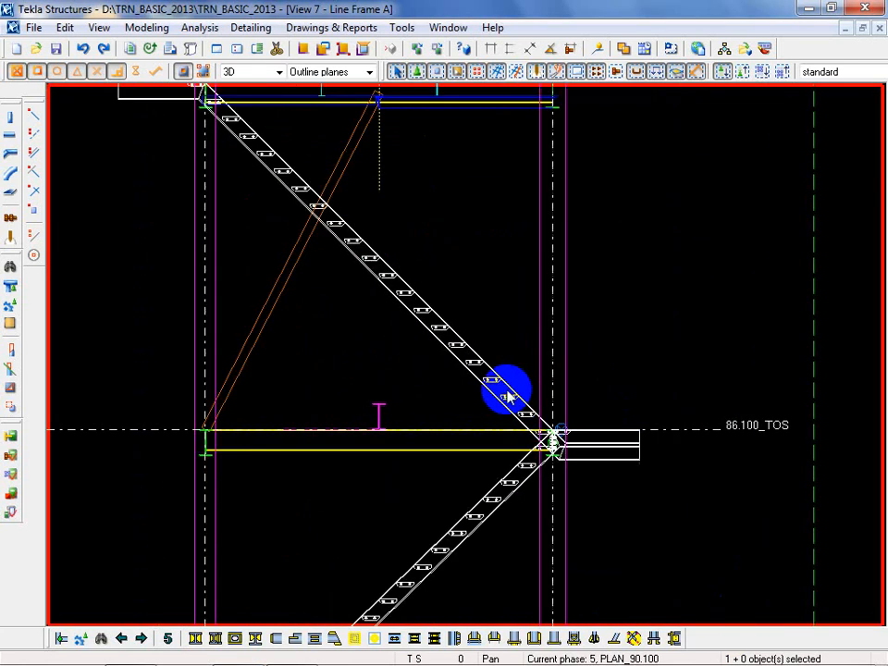
pyautogui.scroll(-3, 519, 407)
pyautogui.scroll(5, 558, 439)
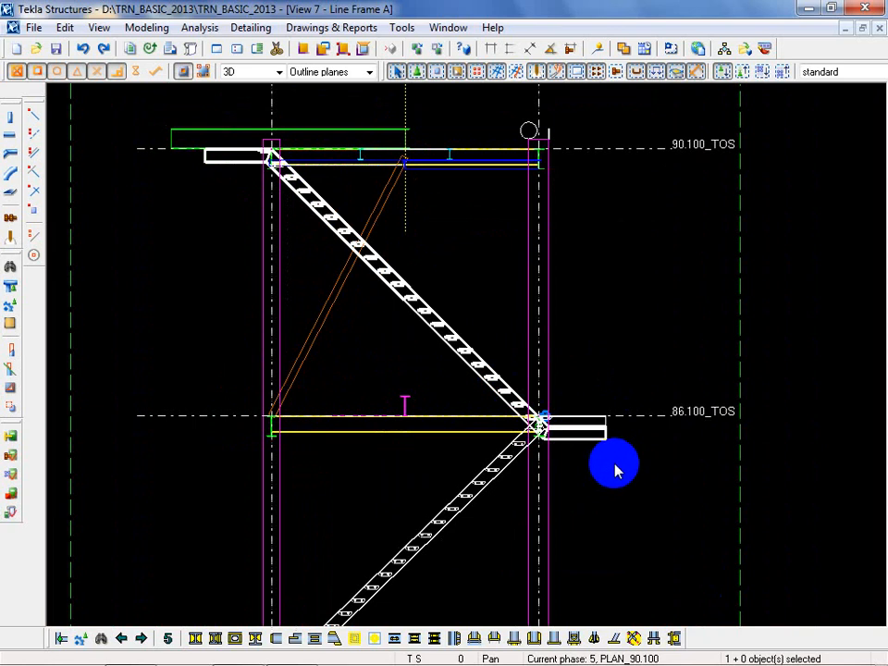
pyautogui.scroll(4, 557, 433)
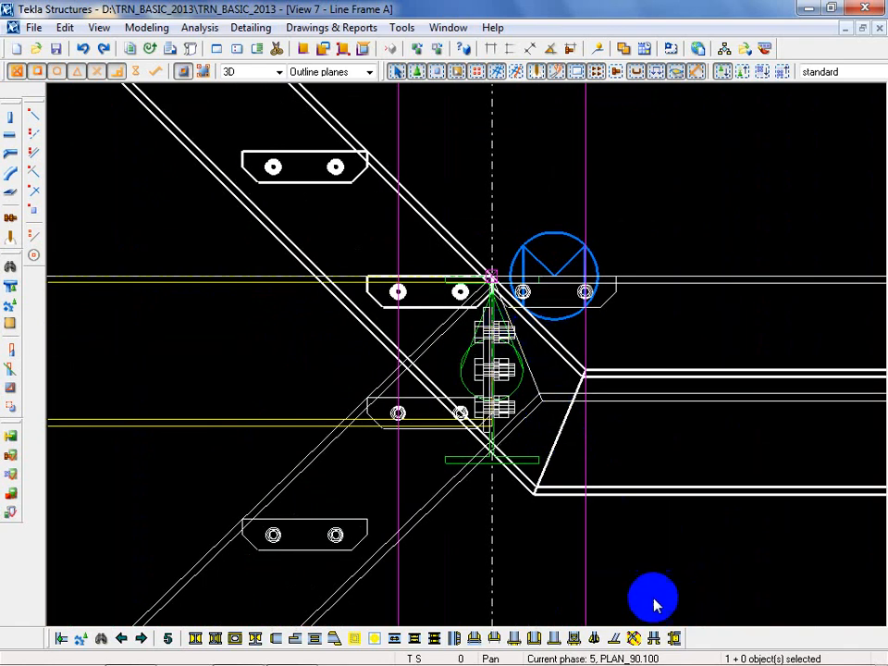
pyautogui.click(451, 549)
pyautogui.doubleClick(424, 510)
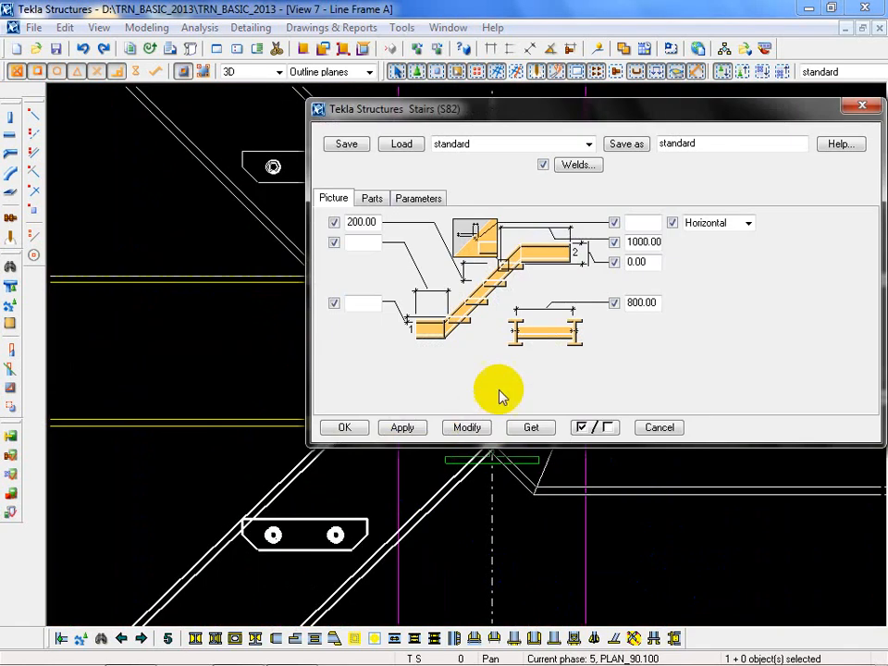
# Set the upper stair's lower landing vertical offset to 0, update the stair and close its properties.
pyautogui.click(654, 576)
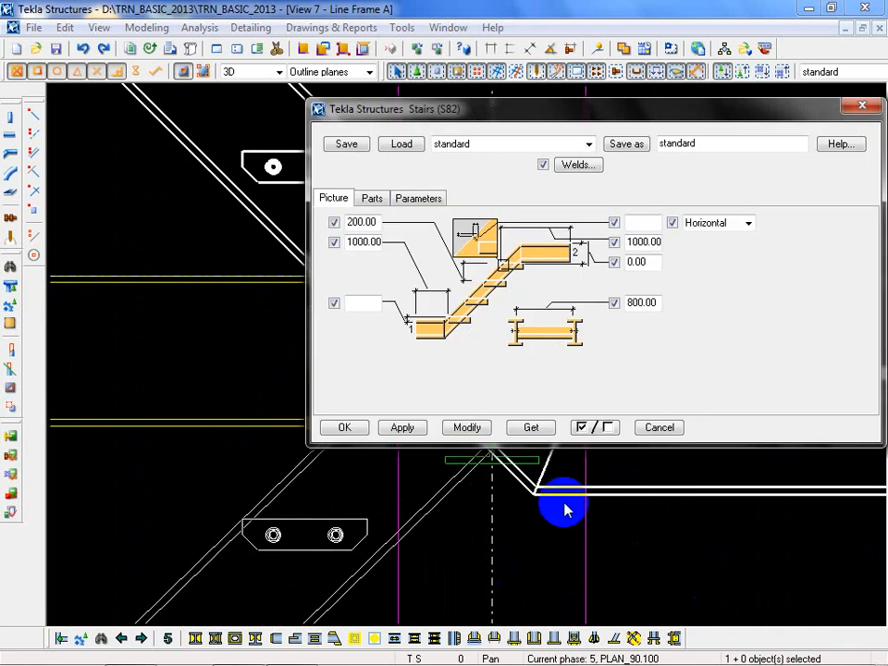
pyautogui.moveTo(566, 512); pyautogui.dragTo(228, 569, button='middle')
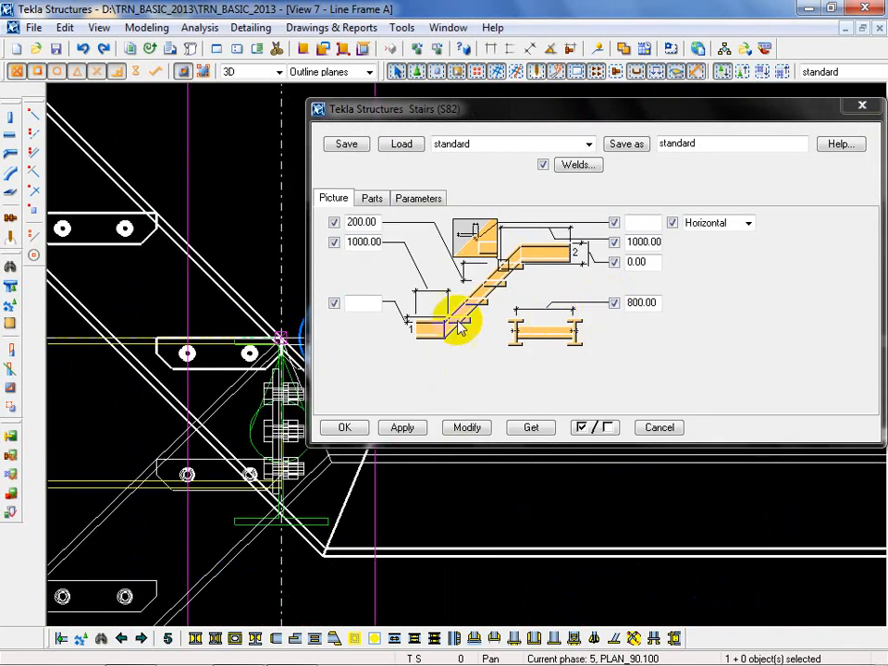
pyautogui.click(372, 297)
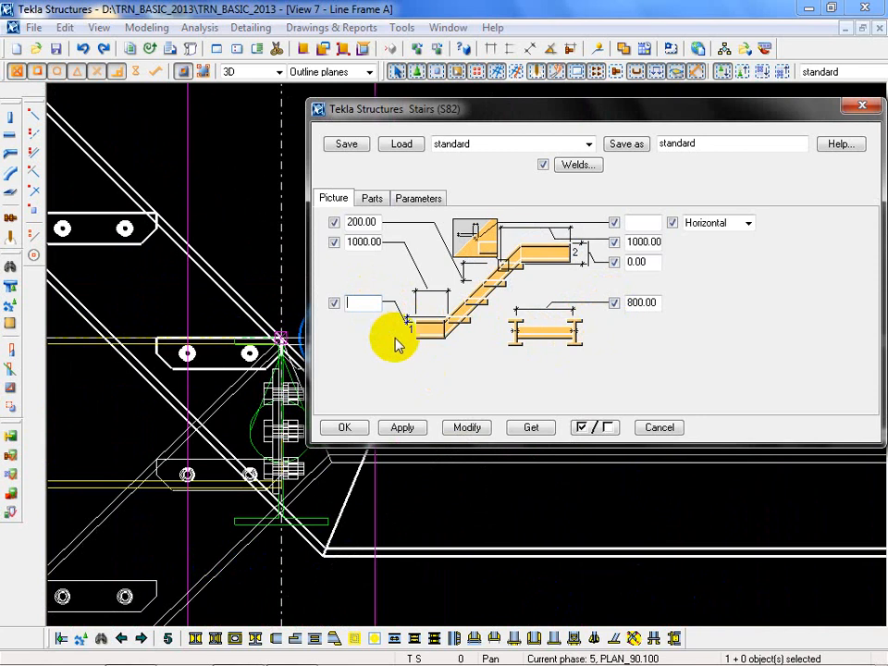
pyautogui.click(449, 428)
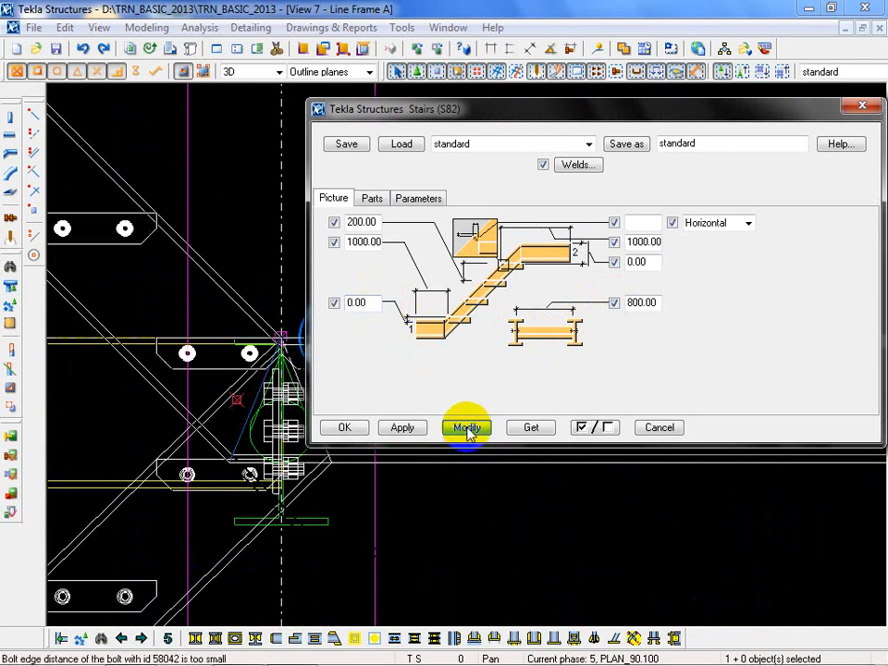
pyautogui.moveTo(328, 499); pyautogui.dragTo(139, 387, button='middle')
pyautogui.moveTo(273, 296); pyautogui.dragTo(433, 403, button='middle')
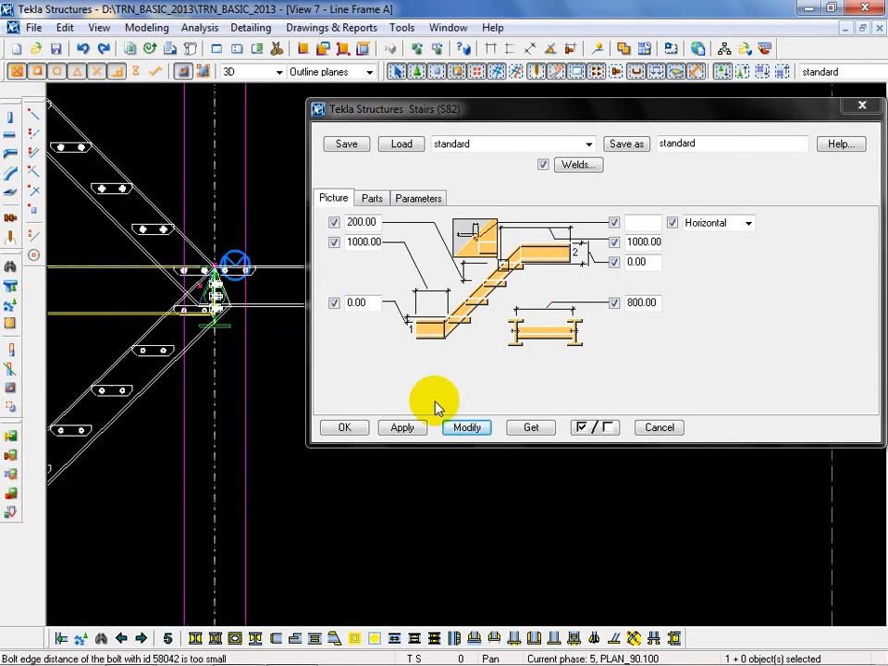
pyautogui.click(660, 427)
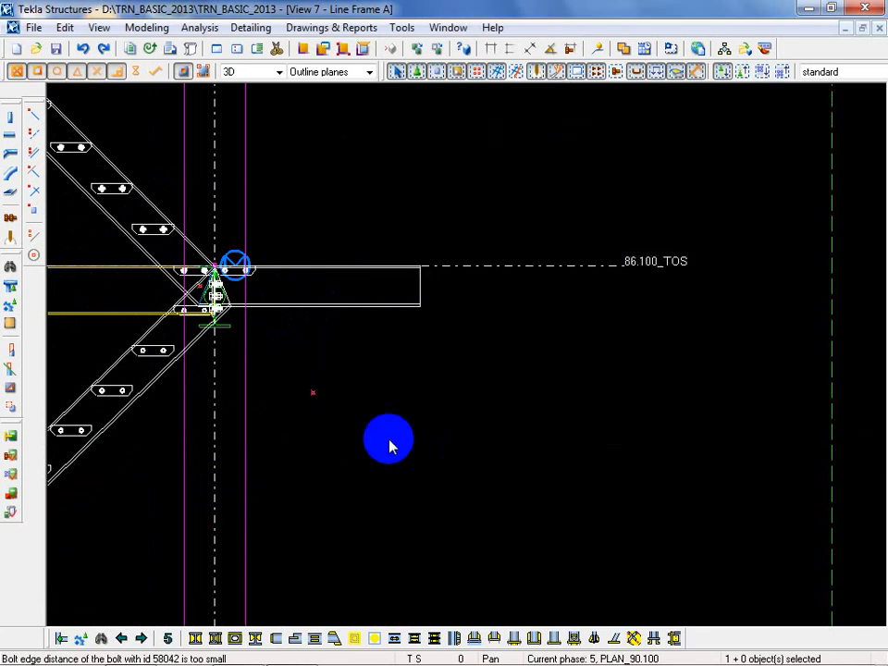
# Review the upper stair's landing values in its properties and close them without changes.
pyautogui.moveTo(390, 446); pyautogui.dragTo(645, 462, button='middle')
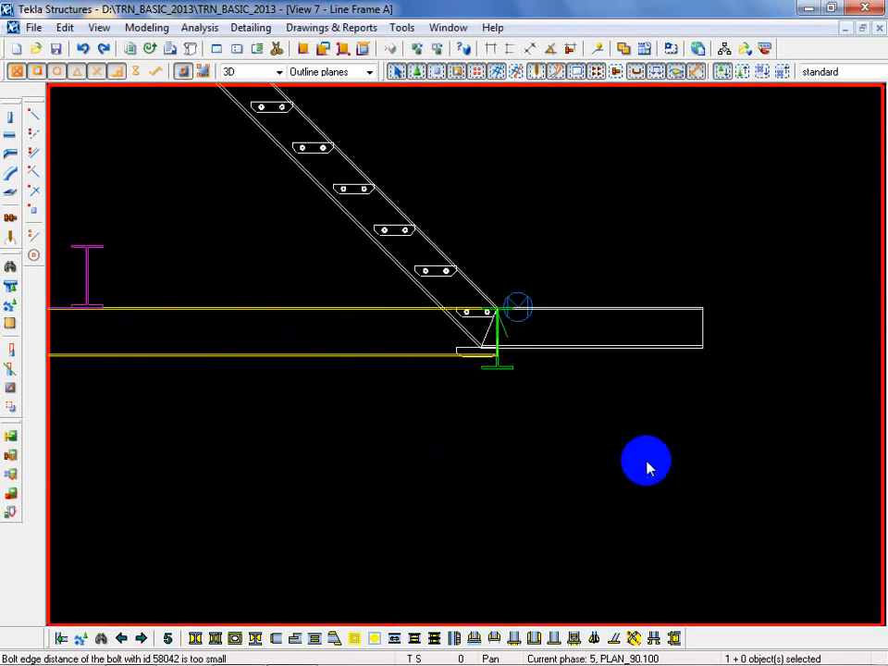
pyautogui.doubleClick(429, 292)
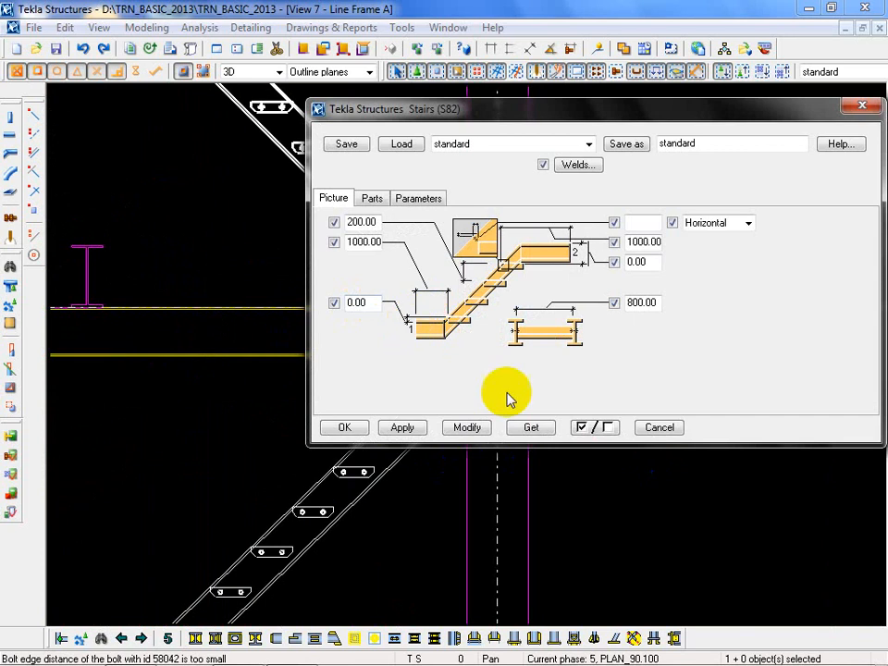
pyautogui.click(657, 428)
# Examine both stair flights in Line Frame A, including the mid-level junction and the top landing at 90.100_TOS.
pyautogui.scroll(-3, 680, 515)
pyautogui.scroll(-3, 662, 463)
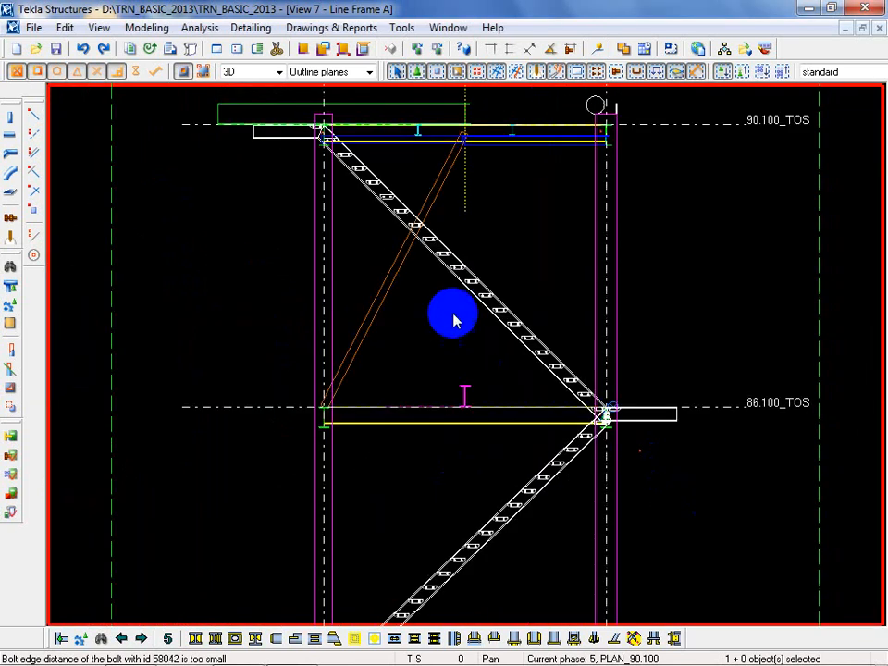
pyautogui.moveTo(456, 318); pyautogui.dragTo(492, 480, button='middle')
pyautogui.scroll(5, 447, 387)
pyautogui.click(421, 394)
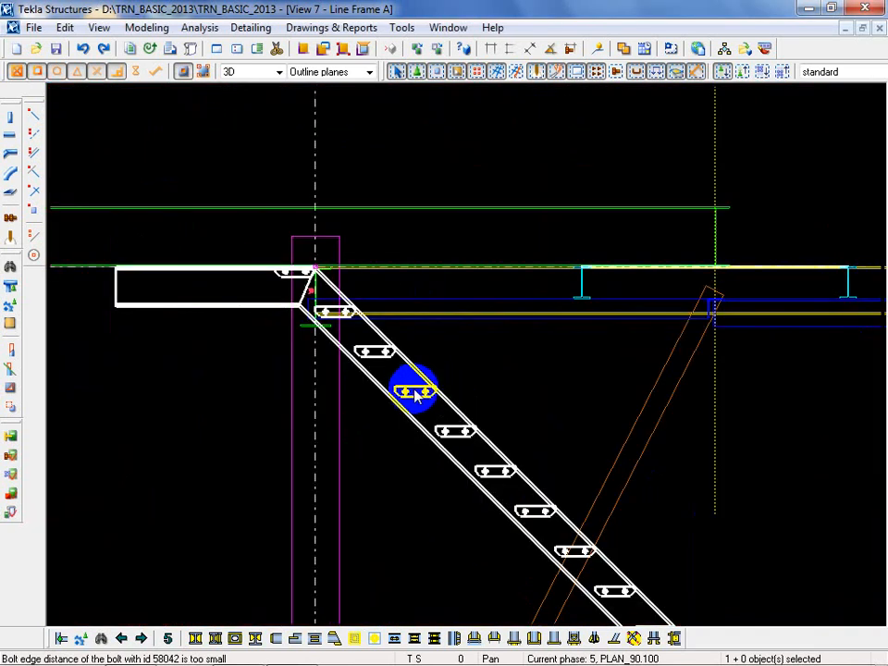
pyautogui.scroll(-5, 334, 312)
pyautogui.scroll(-2, 440, 434)
pyautogui.moveTo(441, 434); pyautogui.dragTo(444, 324, button='middle')
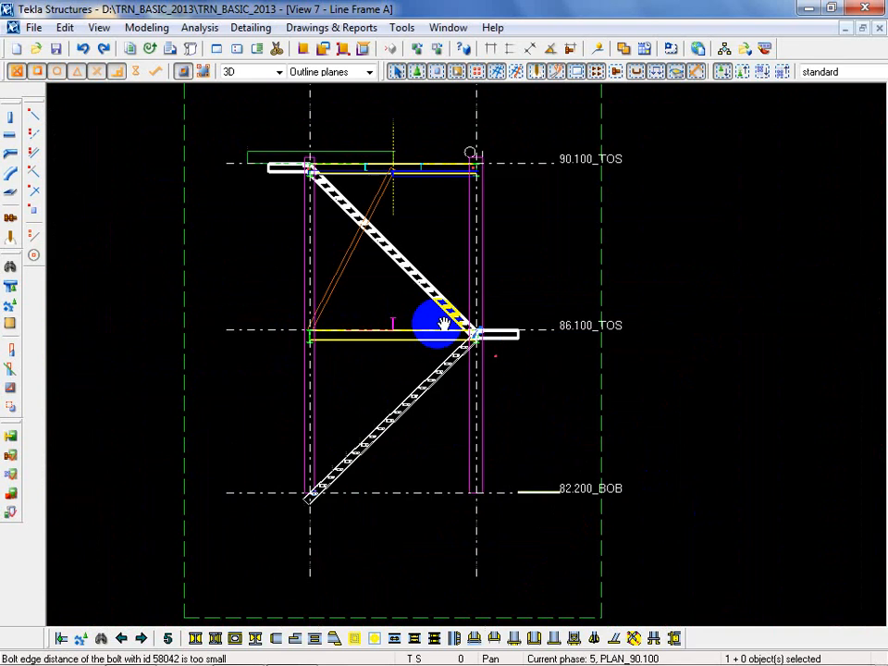
pyautogui.scroll(5, 480, 363)
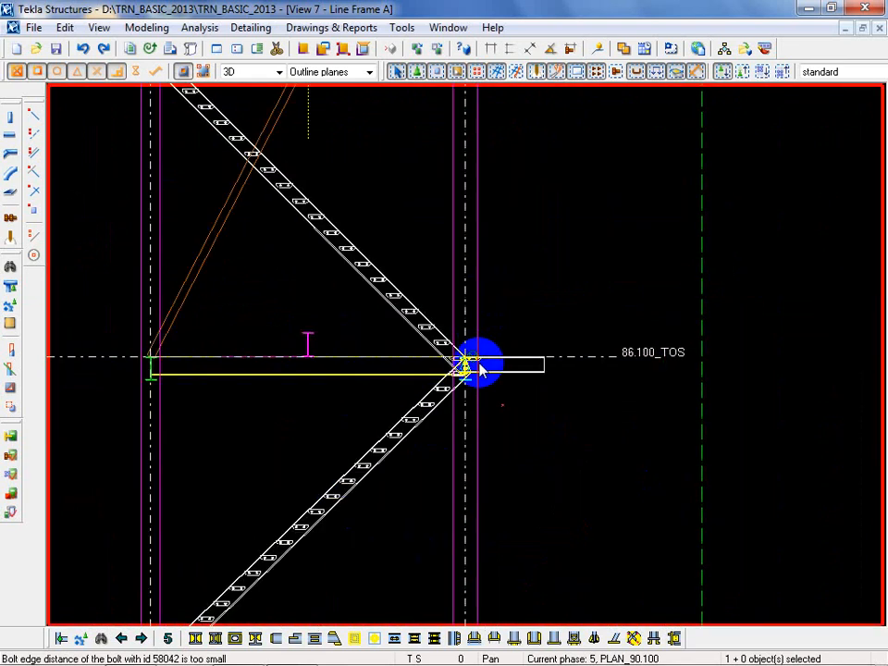
pyautogui.scroll(-5, 480, 363)
pyautogui.moveTo(476, 456); pyautogui.dragTo(538, 333, button='middle')
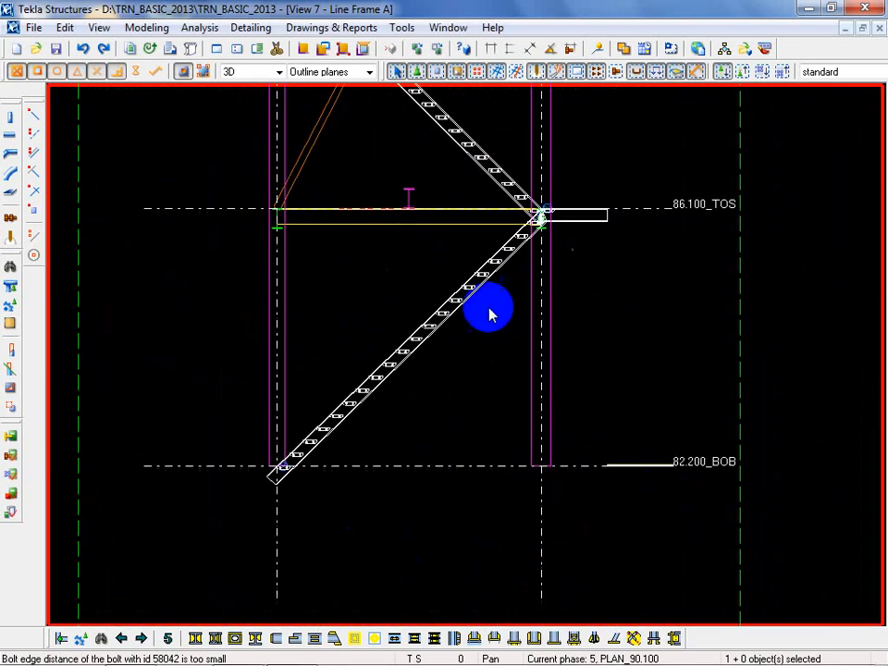
pyautogui.moveTo(487, 307); pyautogui.dragTo(497, 629, button='middle')
pyautogui.scroll(6, 206, 321)
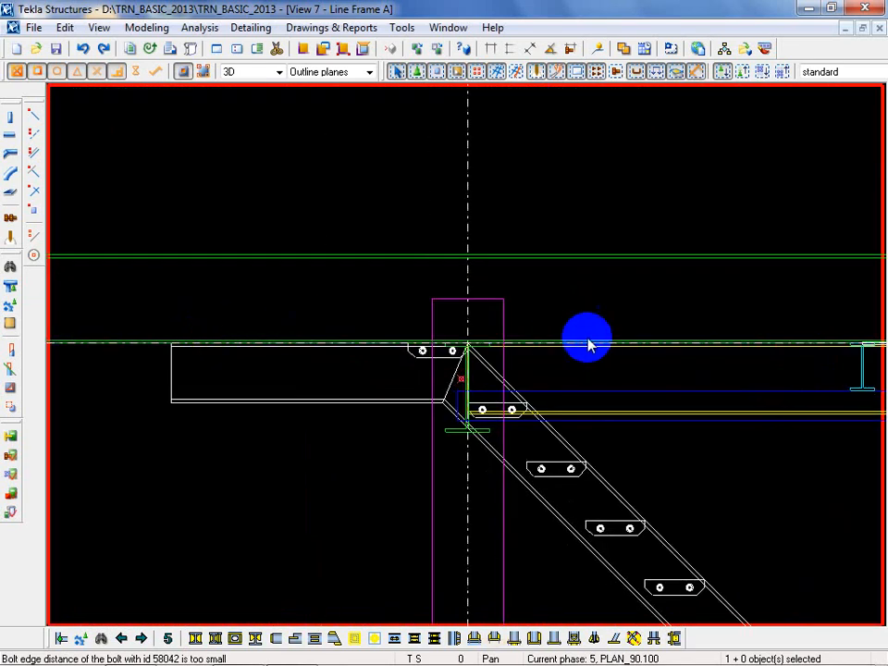
pyautogui.scroll(3, 458, 344)
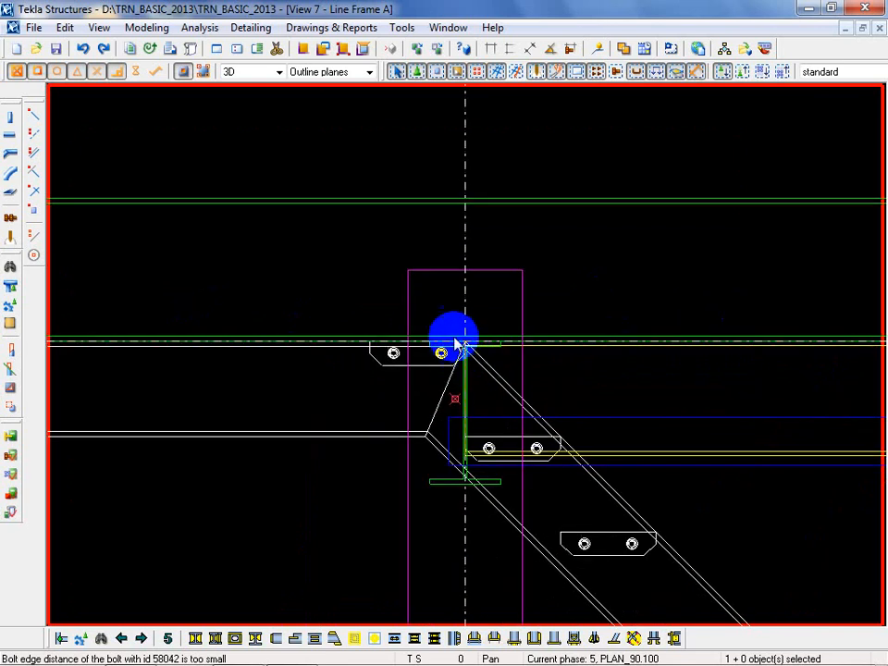
pyautogui.scroll(-6, 278, 311)
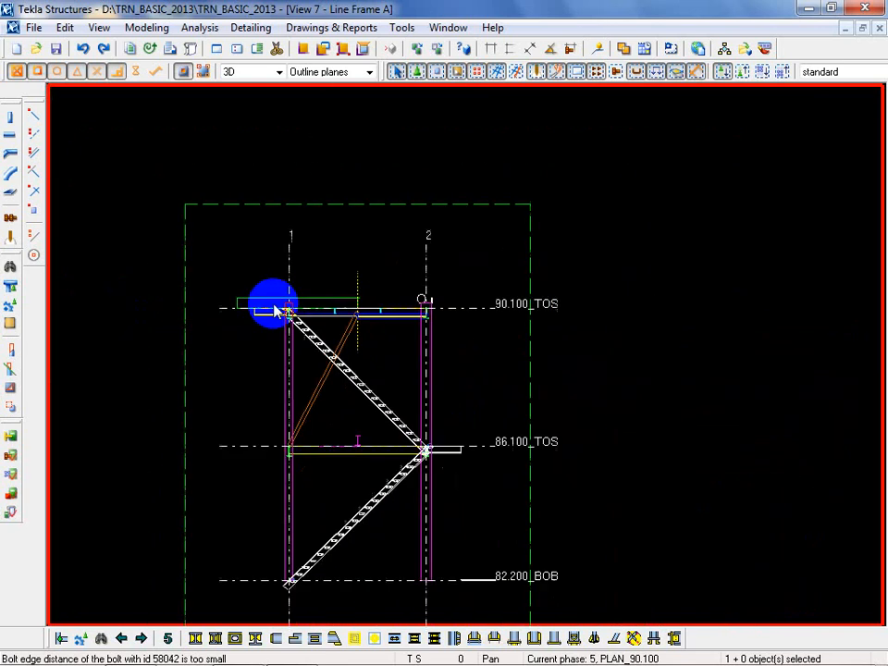
# Switch to the 3D VIEW and inspect the open stringer ends of the mid-level landings.
pyautogui.click(448, 27)
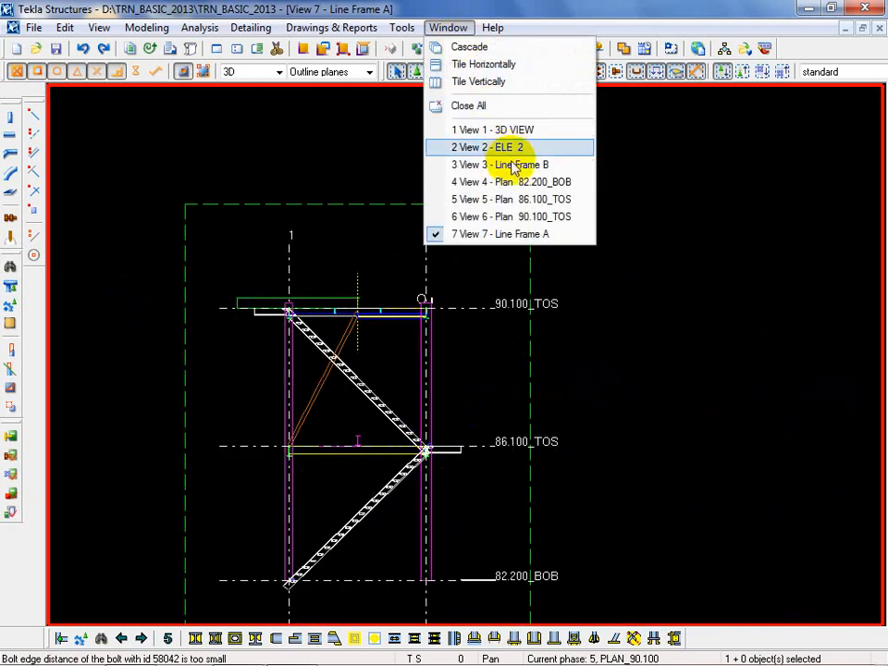
pyautogui.click(512, 131)
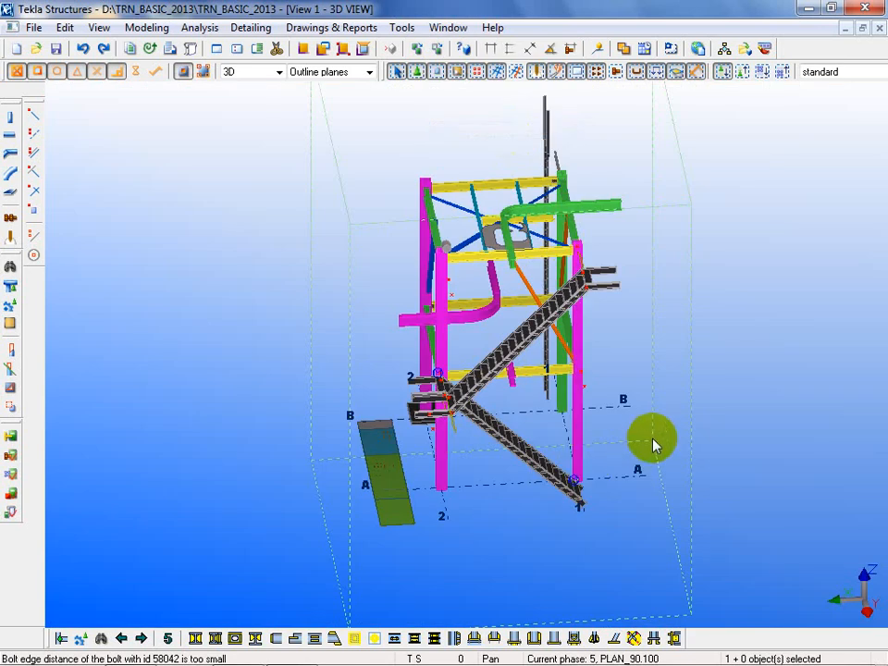
pyautogui.scroll(6, 571, 512)
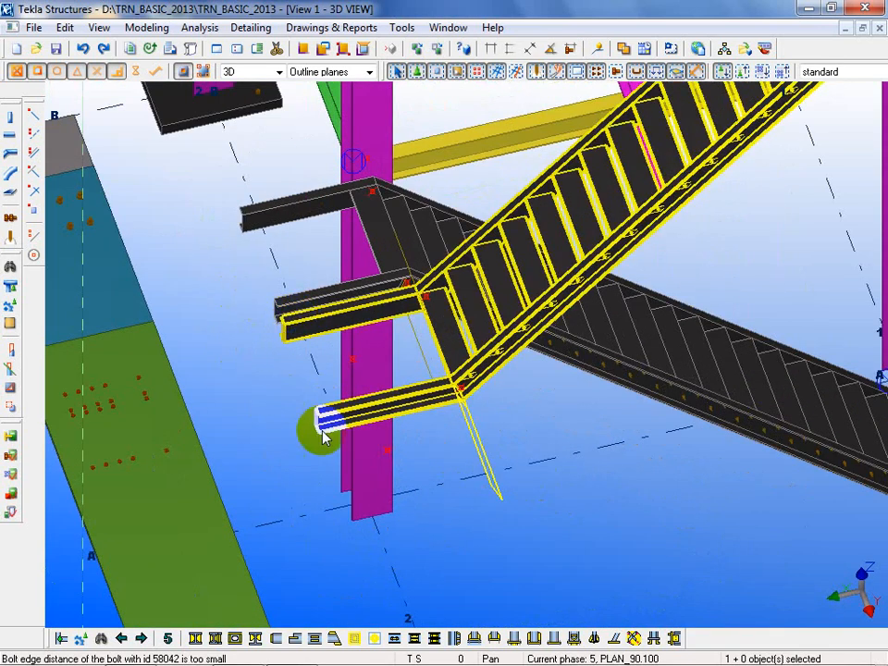
pyautogui.scroll(4, 291, 355)
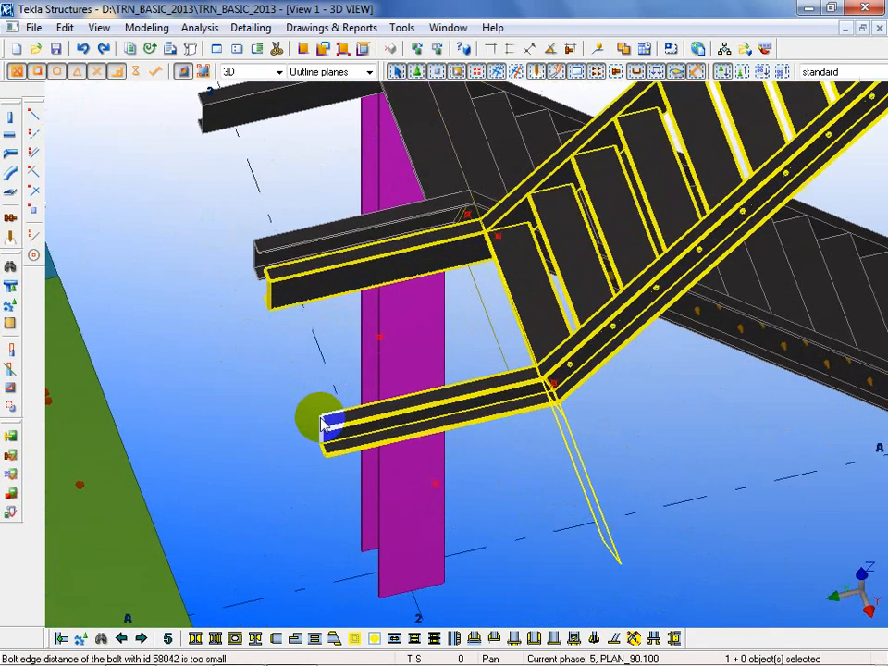
# Apply the properties of the existing UPN140 beam beside the ladder top as the current beam settings.
pyautogui.scroll(-6, 344, 423)
pyautogui.scroll(-5, 344, 425)
pyautogui.scroll(6, 525, 279)
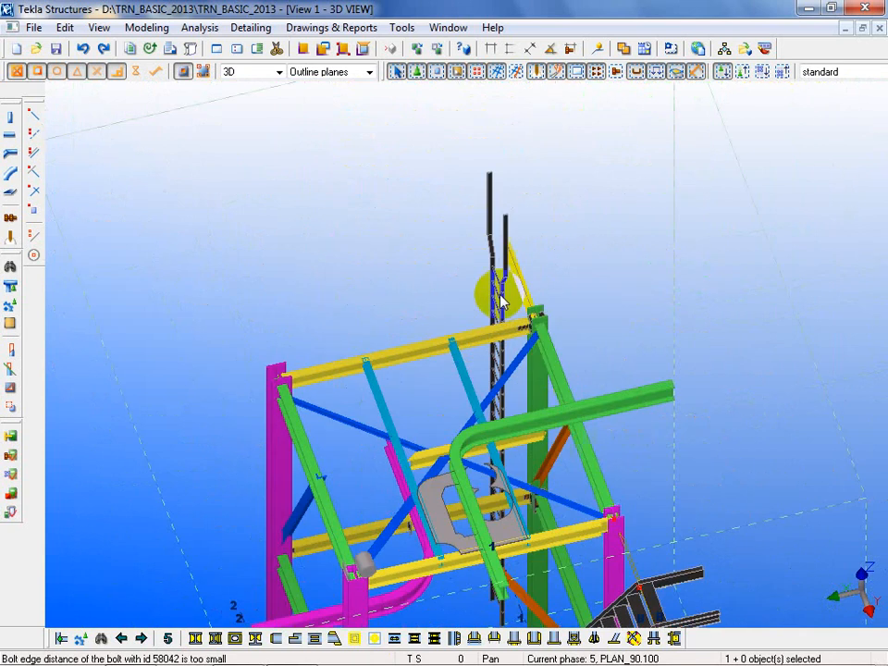
pyautogui.doubleClick(526, 277)
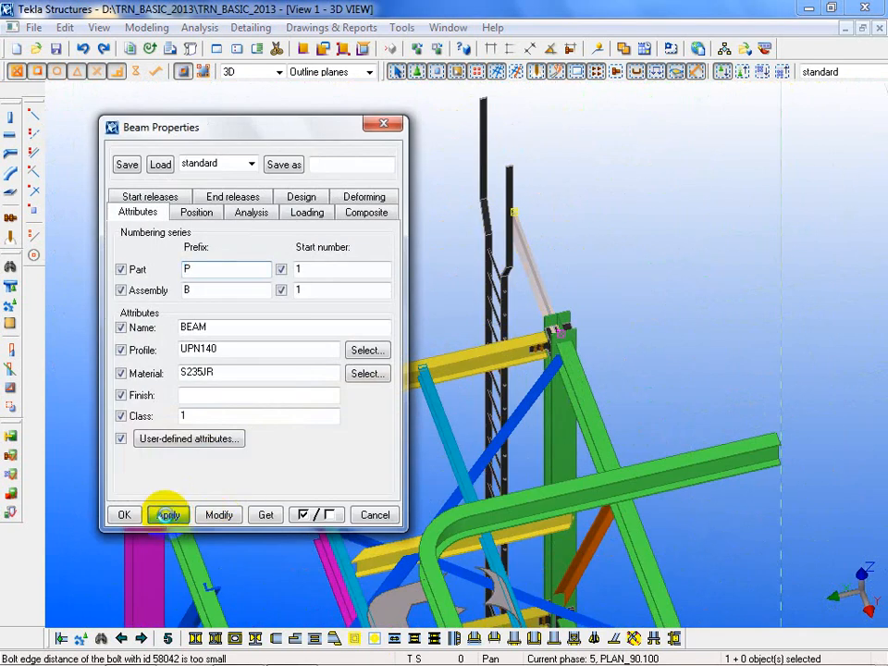
pyautogui.click(127, 516)
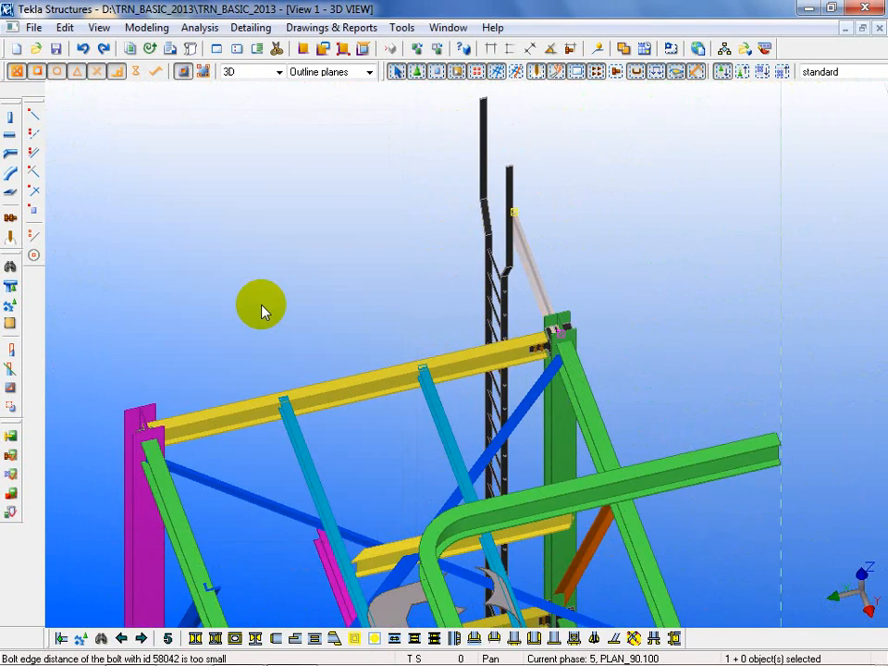
# Place a UPN140 beam across the outer ends of the upper stair's lower landing stringers.
pyautogui.click(14, 138)
pyautogui.scroll(-5, 209, 187)
pyautogui.scroll(6, 387, 378)
pyautogui.moveTo(366, 483); pyautogui.dragTo(759, 88, button='middle')
pyautogui.moveTo(437, 410); pyautogui.dragTo(818, 305, button='middle')
pyautogui.scroll(5, 485, 405)
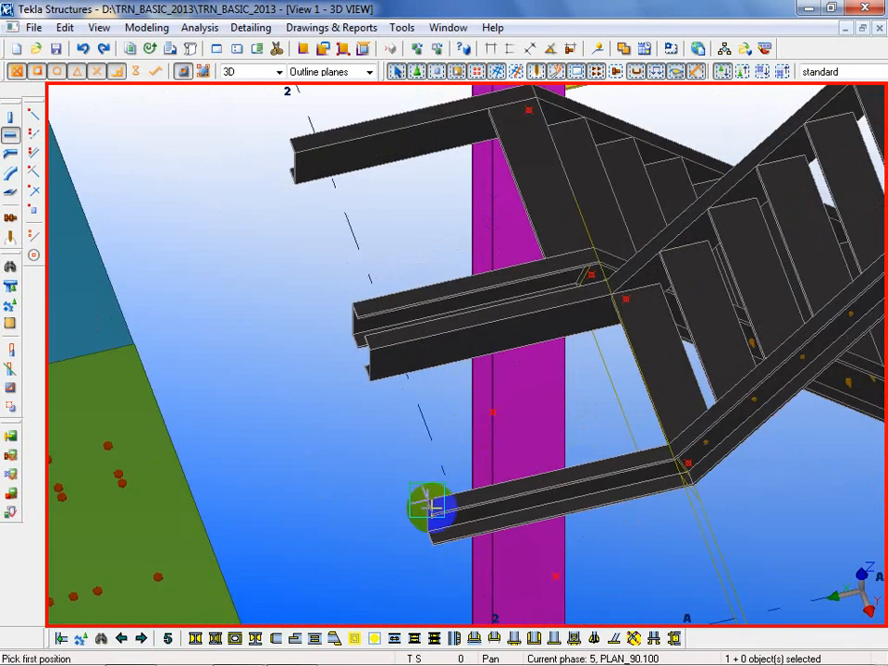
pyautogui.click(431, 509)
pyautogui.click(384, 361)
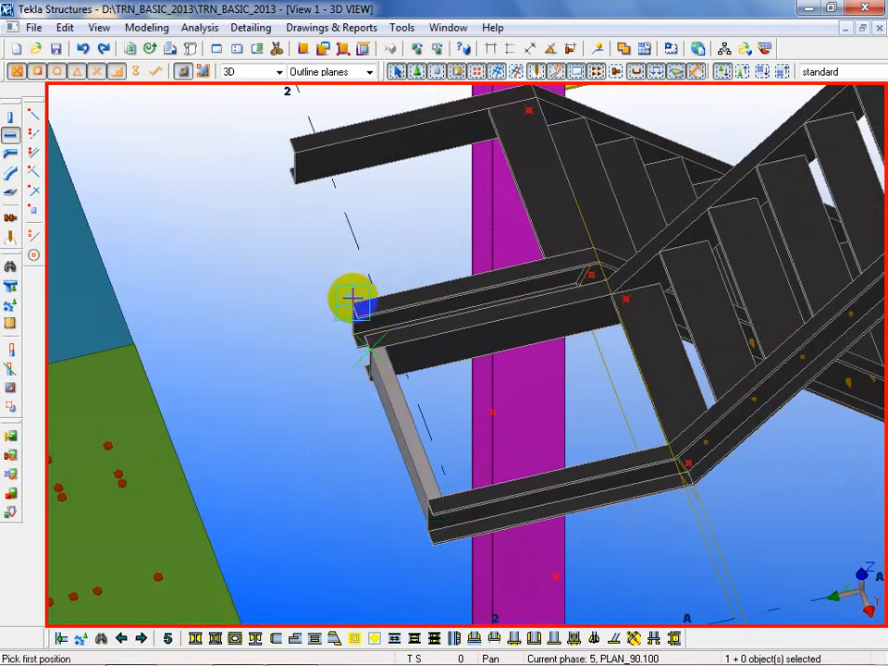
# Try a beam across the lower stair's landing ends, starting from the far stringer, and delete it.
pyautogui.click(321, 168)
pyautogui.click(296, 151)
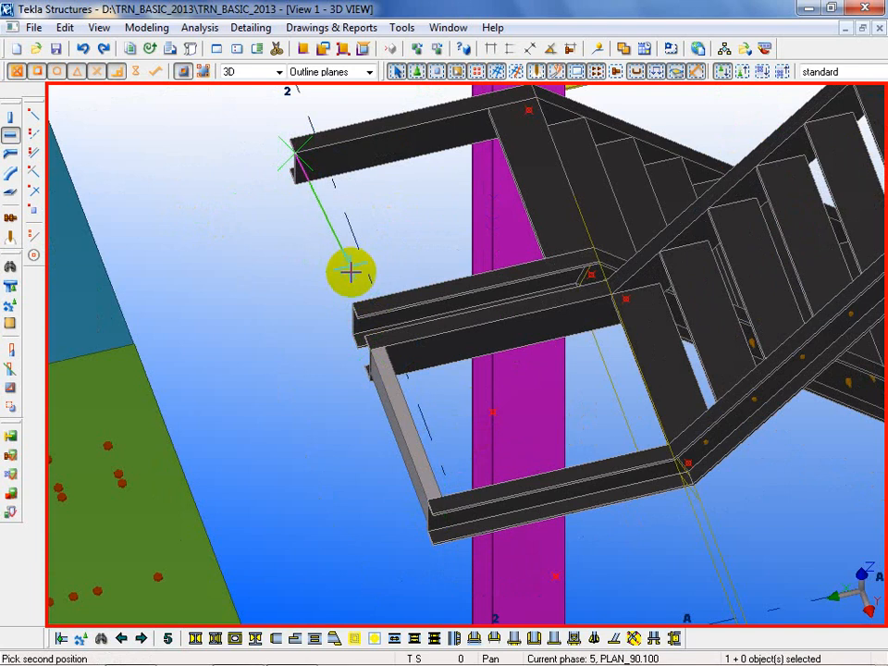
pyautogui.rightClick(237, 280)
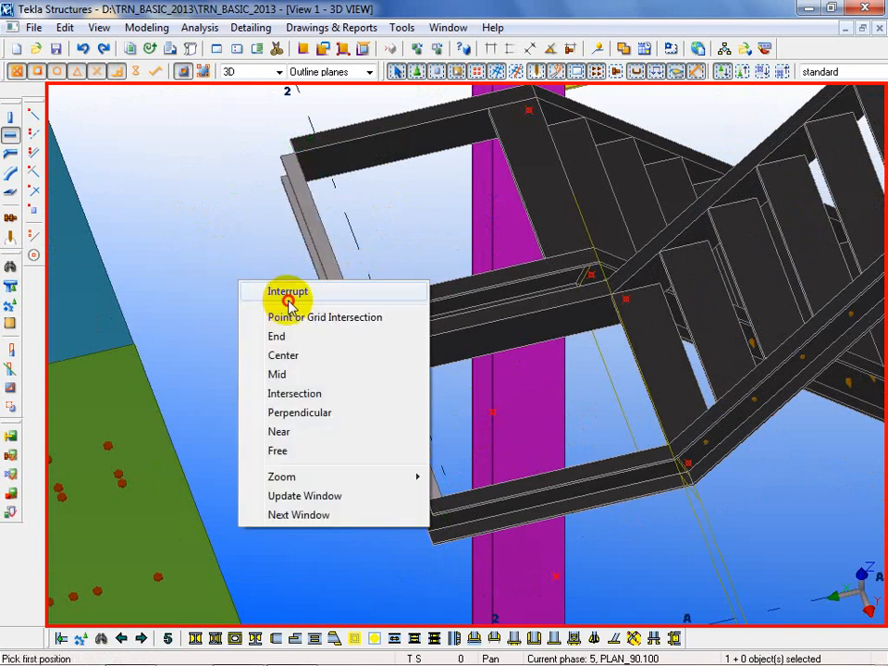
pyautogui.click(290, 291)
pyautogui.click(333, 262)
pyautogui.press('Delete')
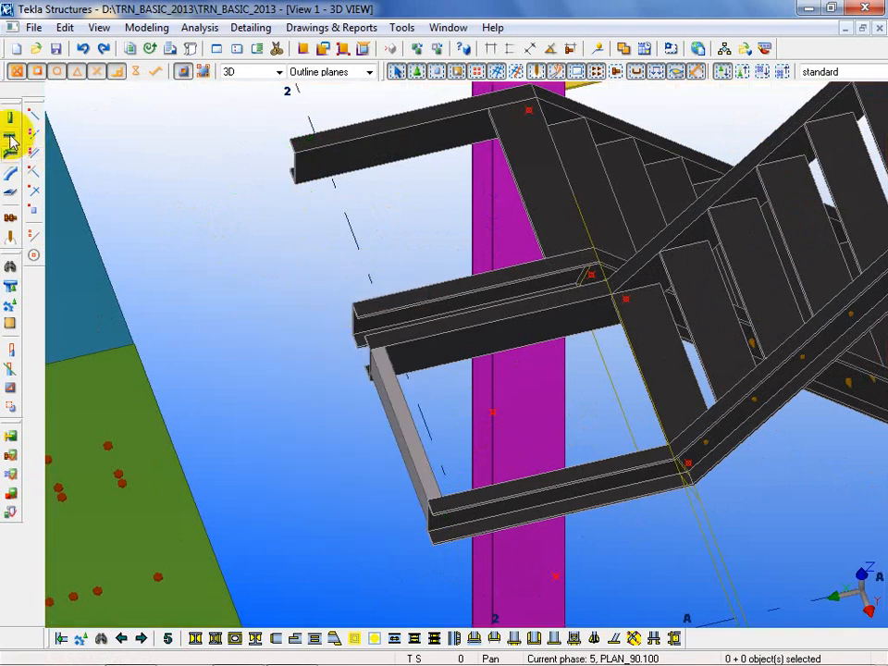
pyautogui.click(10, 137)
pyautogui.click(302, 166)
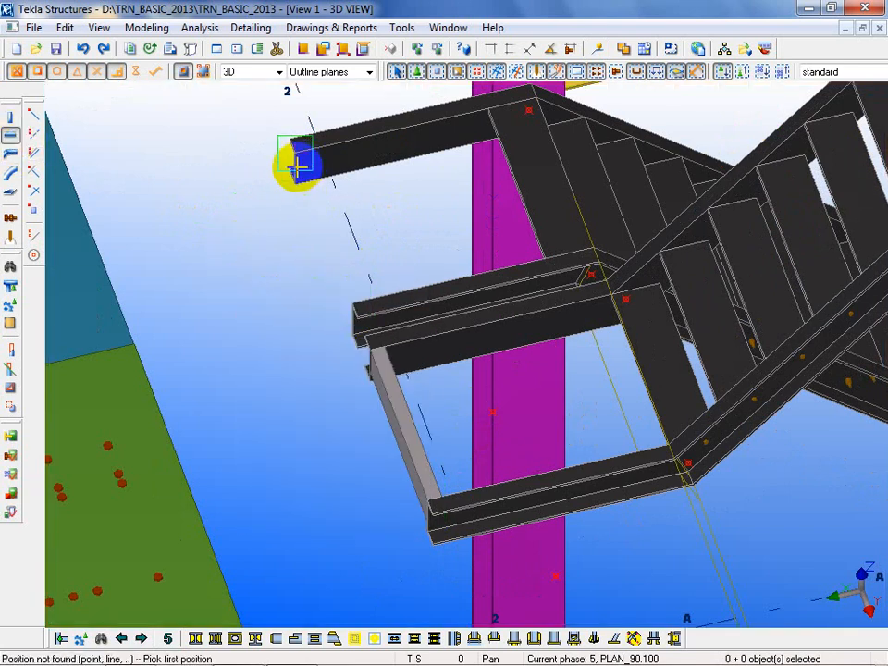
pyautogui.rightClick(213, 280)
pyautogui.click(265, 292)
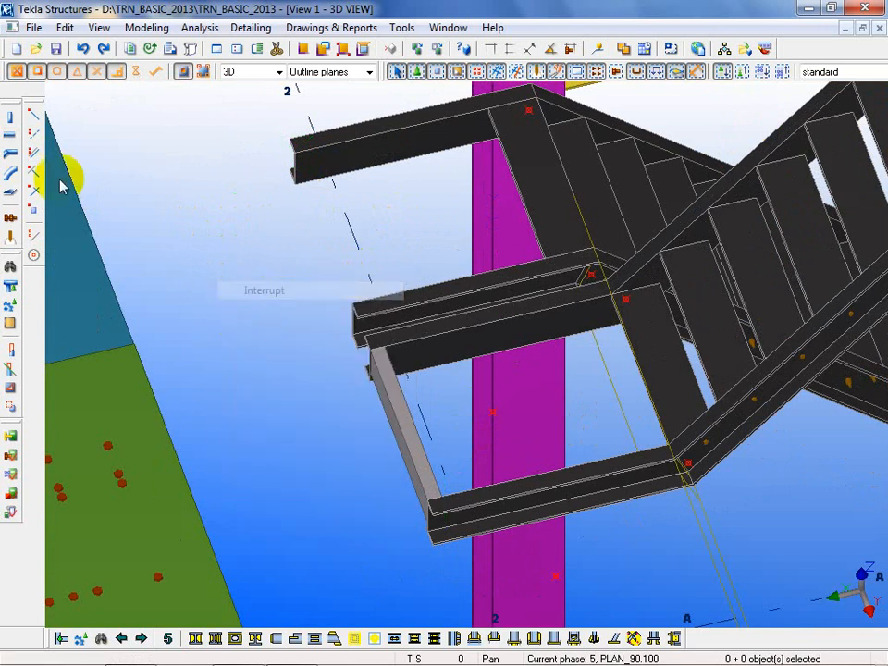
# Place a UPN140 beam in S235JR across the outer ends of the lower stair's landing stringers, starting from the near stringer.
pyautogui.doubleClick(10, 137)
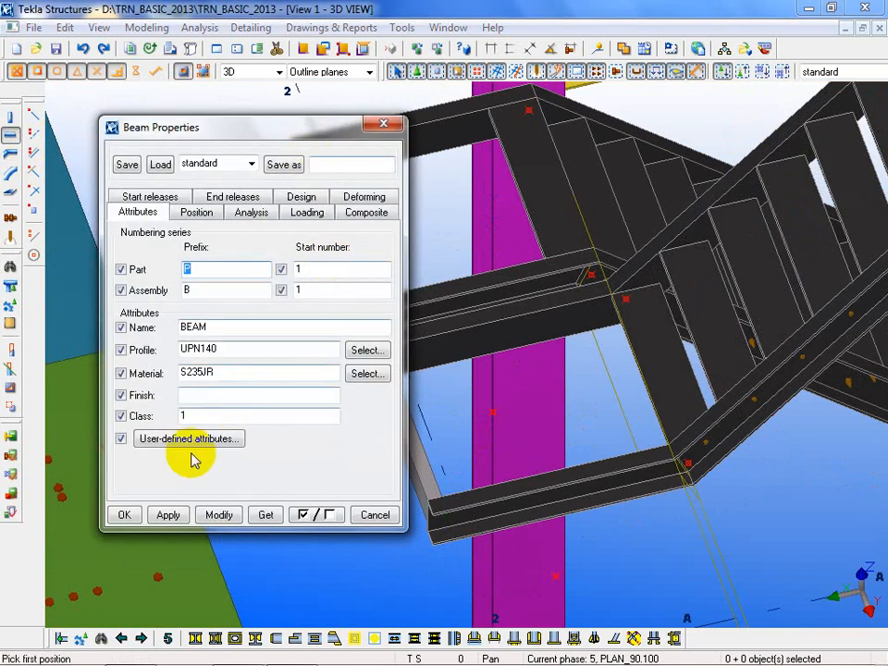
pyautogui.click(125, 515)
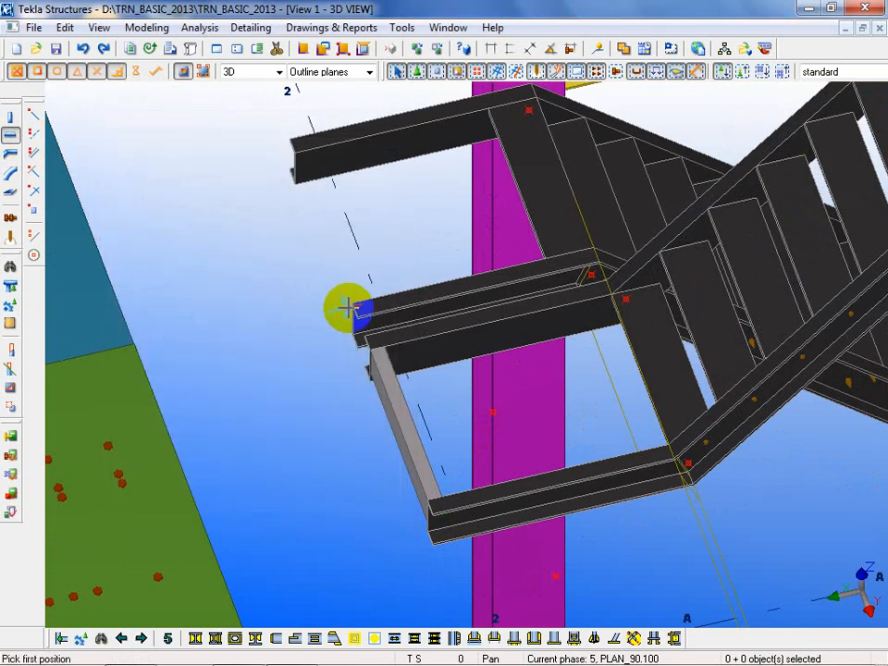
pyautogui.click(349, 297)
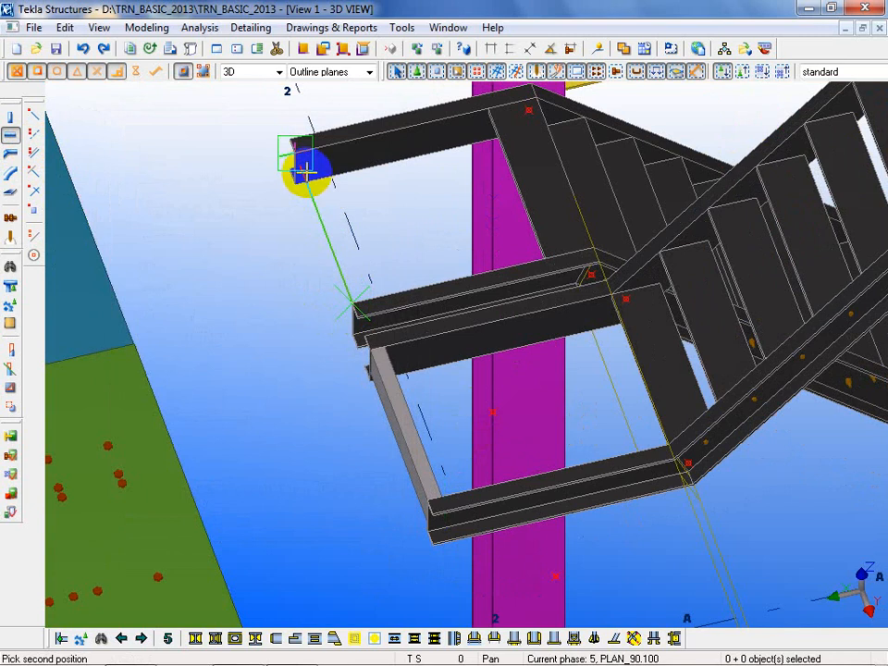
pyautogui.rightClick(218, 233)
pyautogui.click(245, 247)
# Inspect both stair flights in the 3D view and examine the lower stair's stringer foot beside the column at grid A-1.
pyautogui.scroll(-3, 477, 444)
pyautogui.keyDown('ctrl'); pyautogui.moveTo(477, 445); pyautogui.dragTo(415, 335, button='middle'); pyautogui.keyUp('ctrl')
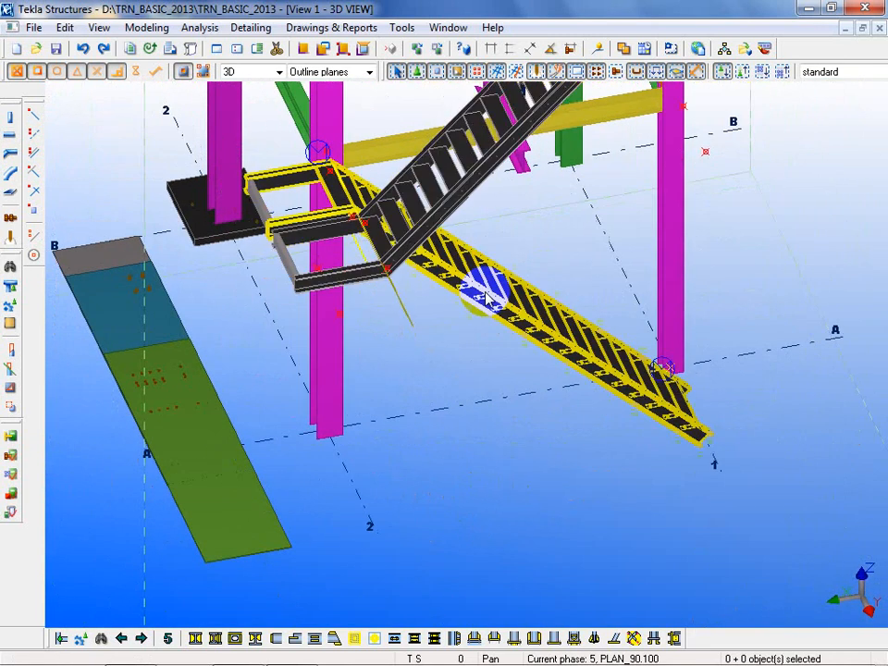
pyautogui.keyDown('ctrl'); pyautogui.moveTo(475, 297); pyautogui.dragTo(620, 482, button='middle'); pyautogui.keyUp('ctrl')
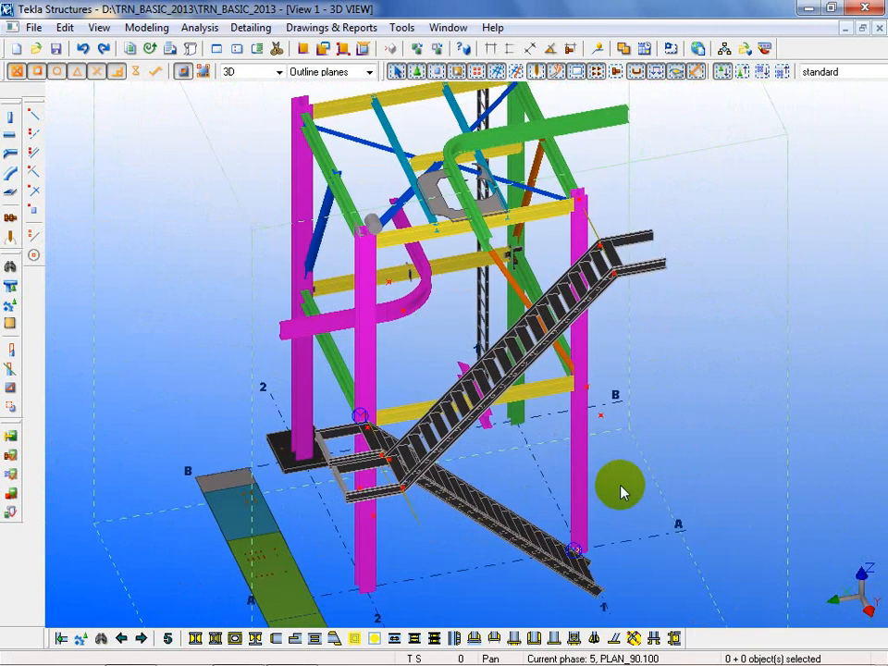
pyautogui.keyDown('ctrl'); pyautogui.moveTo(690, 365); pyautogui.dragTo(575, 525, button='middle'); pyautogui.keyUp('ctrl')
pyautogui.scroll(5, 575, 526)
pyautogui.scroll(3, 568, 567)
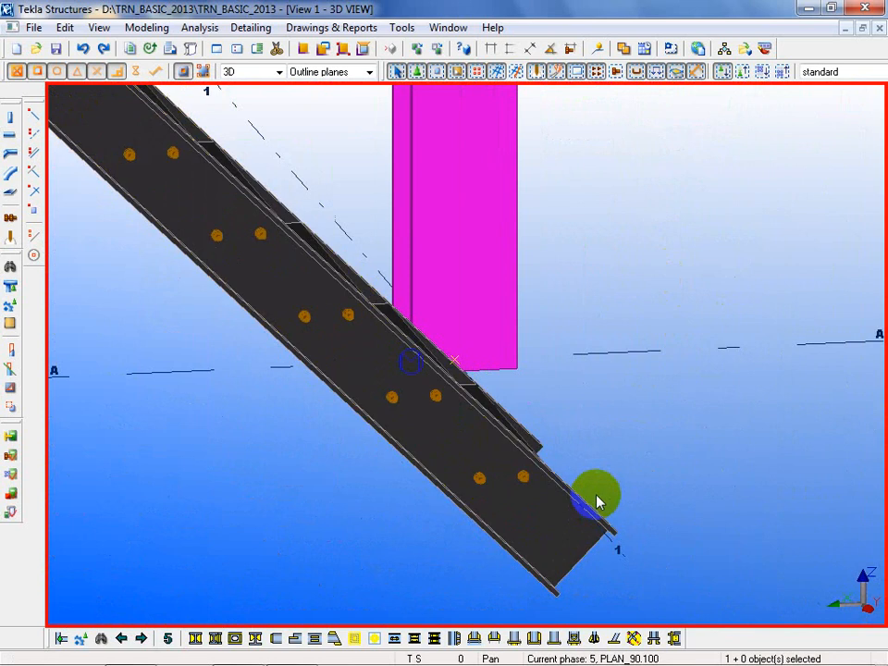
pyautogui.scroll(-3, 451, 462)
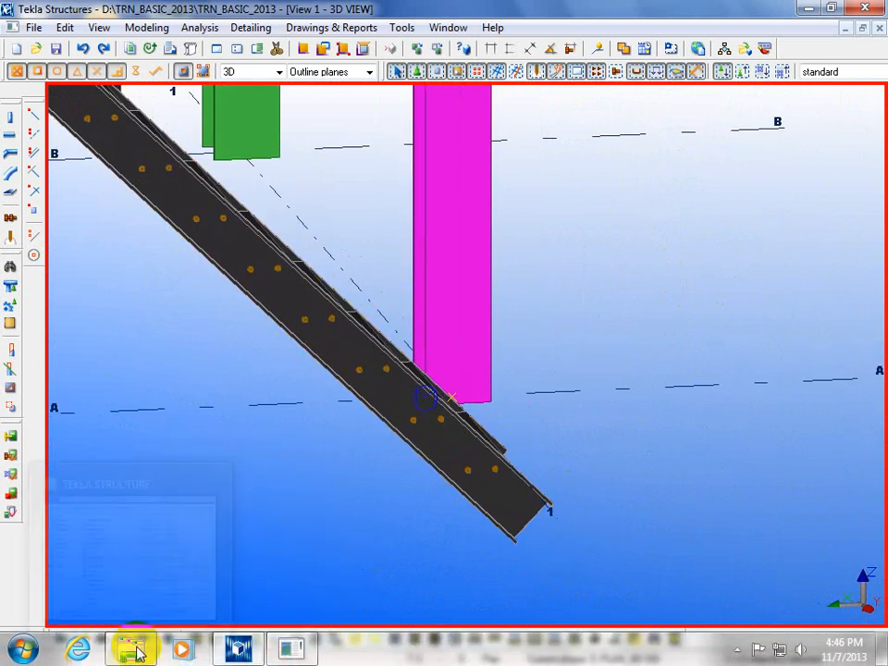
# Switch to Windows Explorer, go to the Tekla_PHOTO folder inside TRANING_2011, and open the ASS-1 image.
pyautogui.click(131, 651)
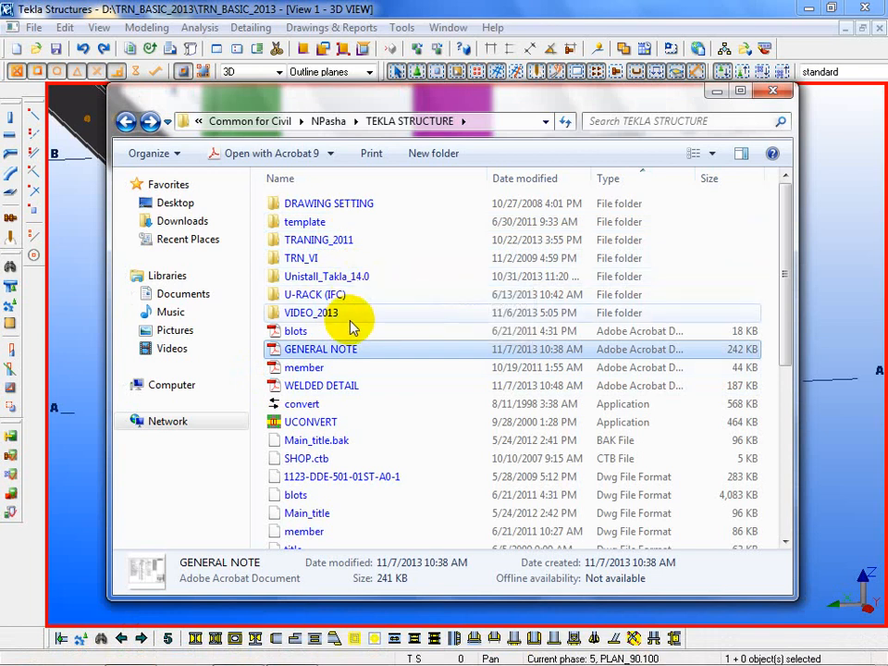
pyautogui.click(125, 124)
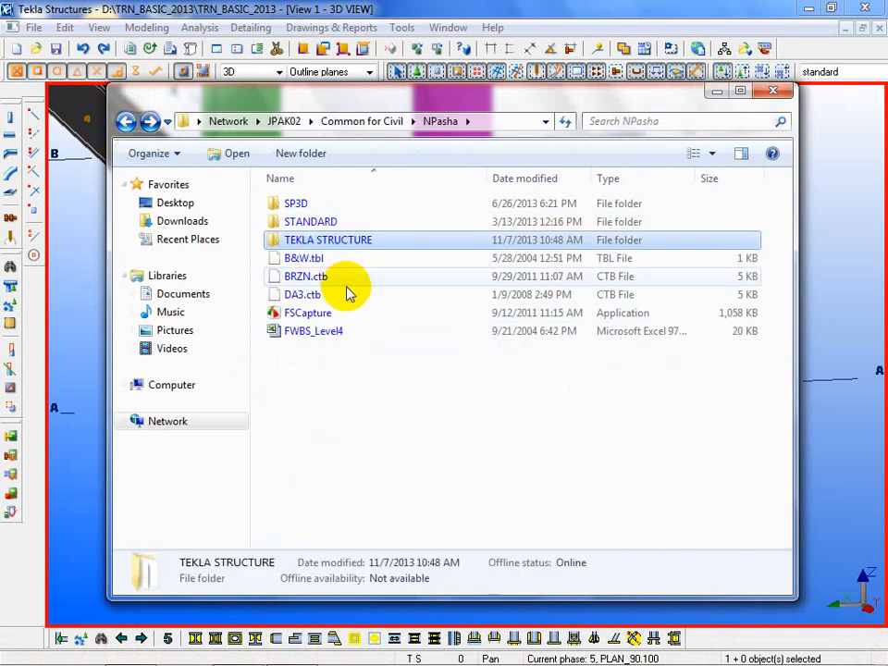
pyautogui.doubleClick(322, 241)
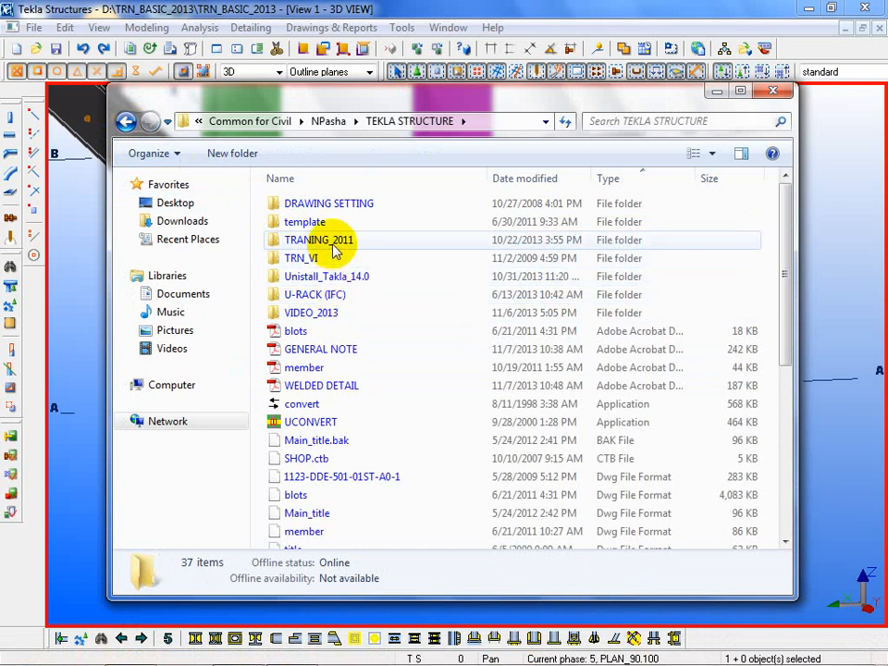
pyautogui.click(332, 243)
pyautogui.doubleClick(333, 243)
pyautogui.doubleClick(337, 278)
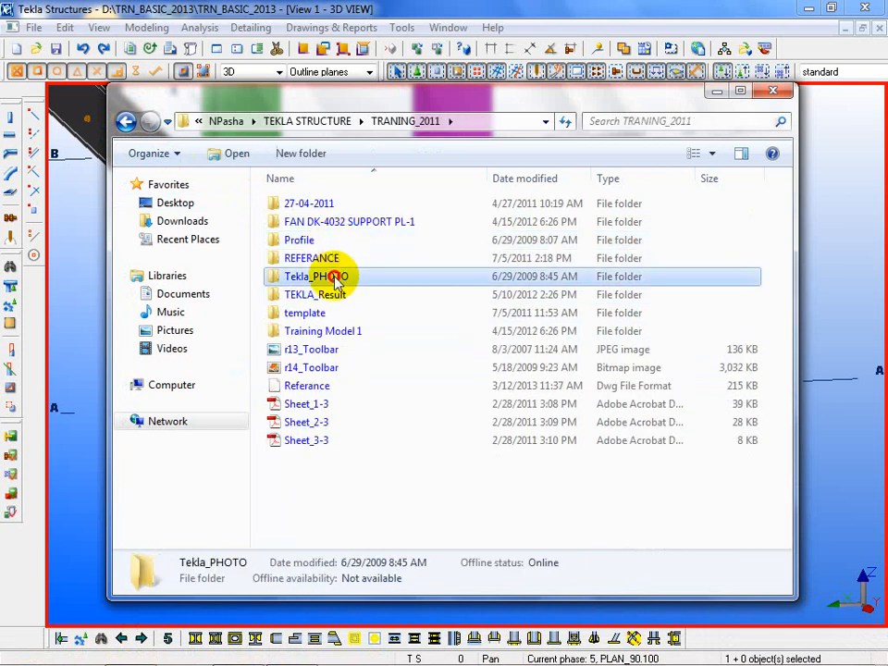
pyautogui.doubleClick(317, 202)
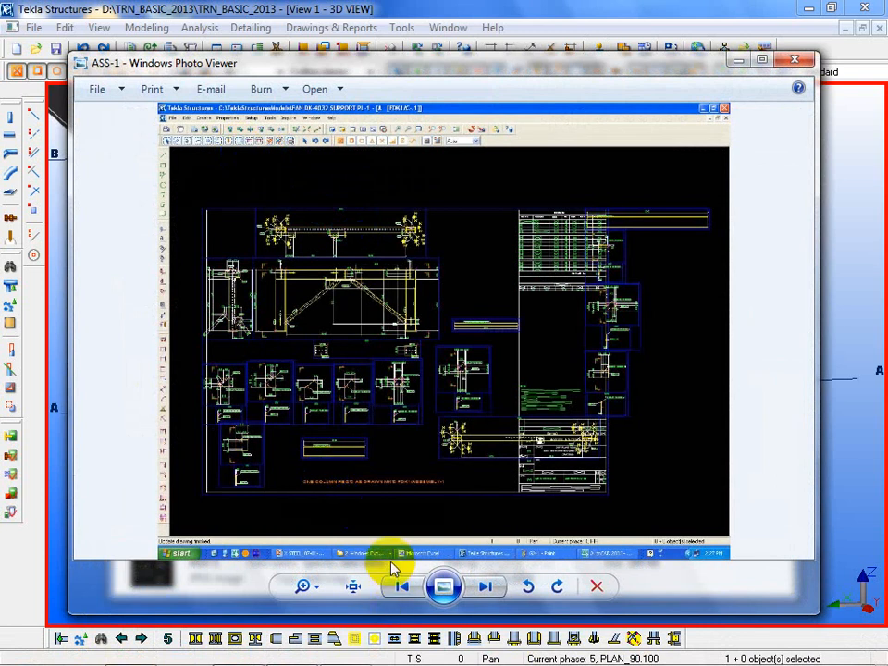
# Advance to the DAP-4 image and examine how the stair stringer's lower end is cut and connected to the supporting beam.
pyautogui.click(486, 589)
pyautogui.click(486, 588)
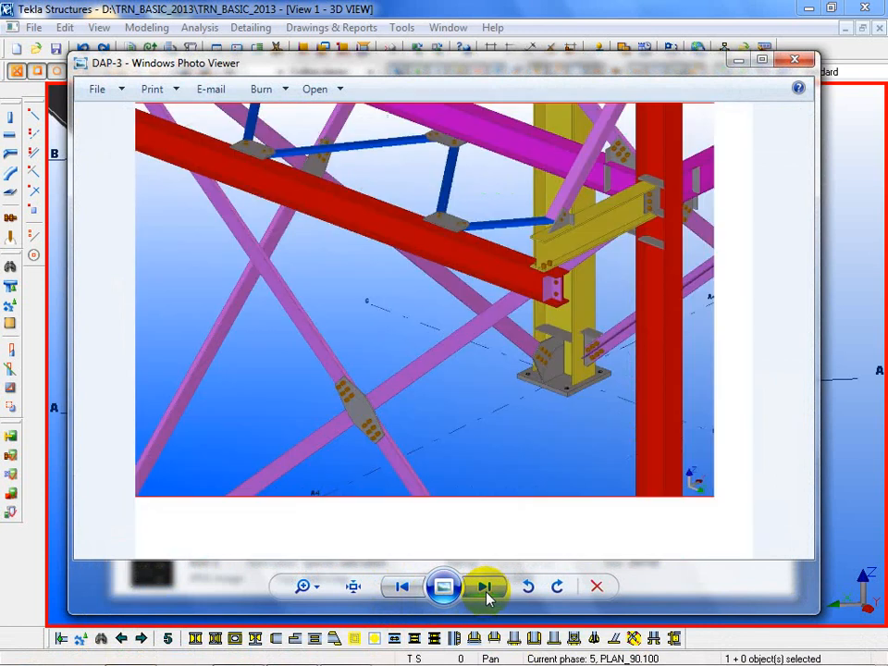
pyautogui.click(486, 589)
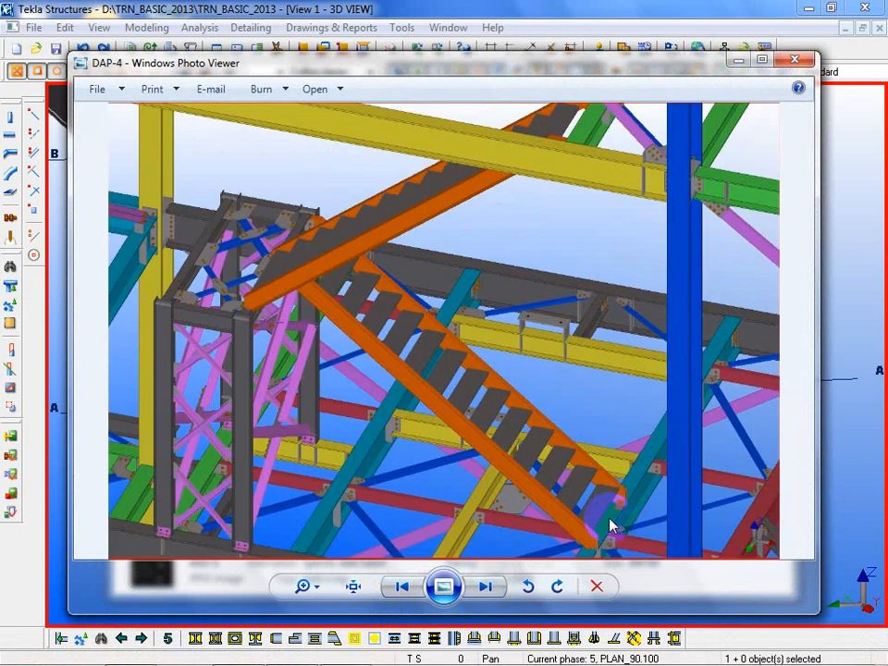
pyautogui.click(763, 61)
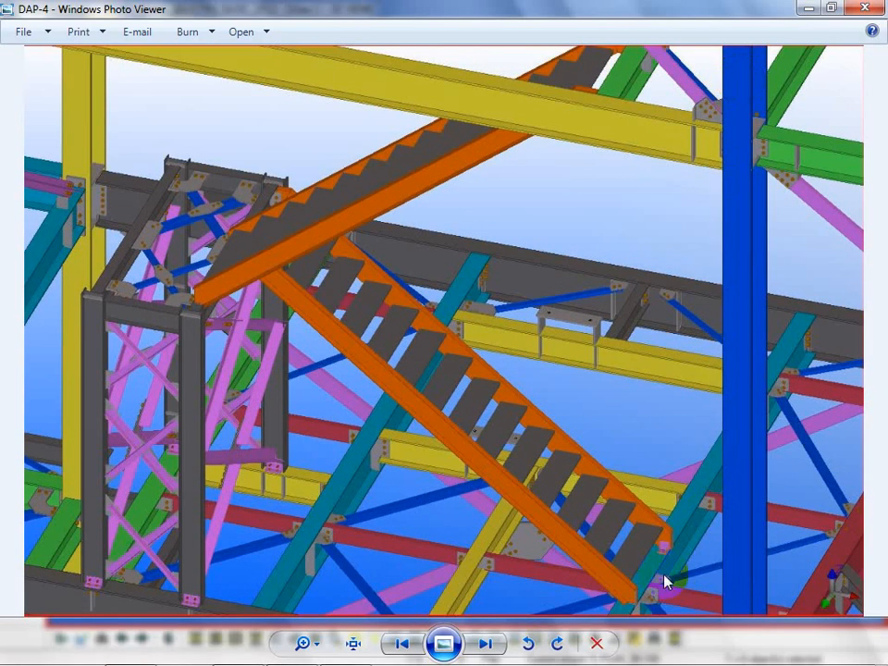
pyautogui.scroll(4, 642, 601)
pyautogui.scroll(-1, 718, 466)
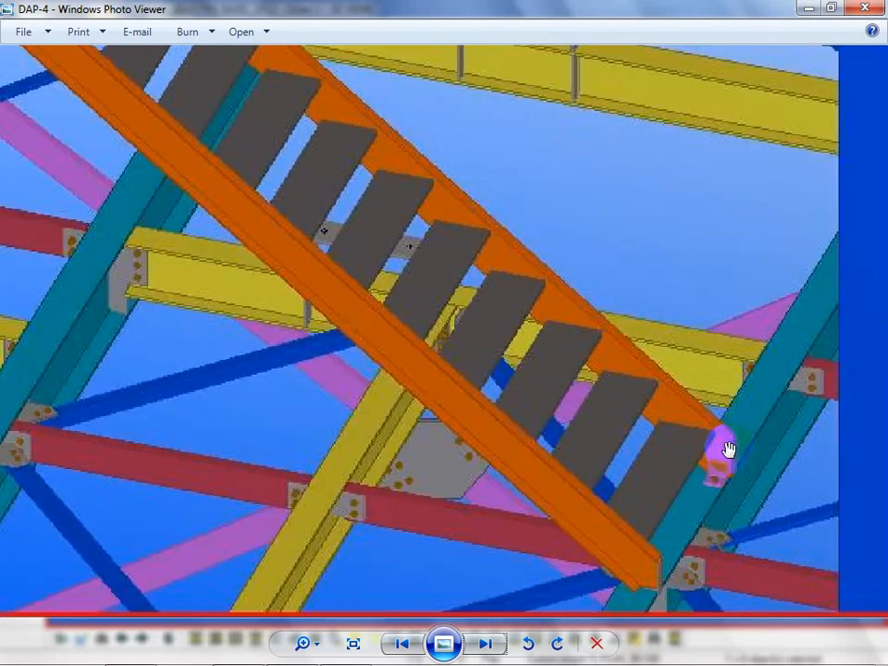
pyautogui.moveTo(666, 574); pyautogui.dragTo(490, 356)
pyautogui.scroll(4, 592, 525)
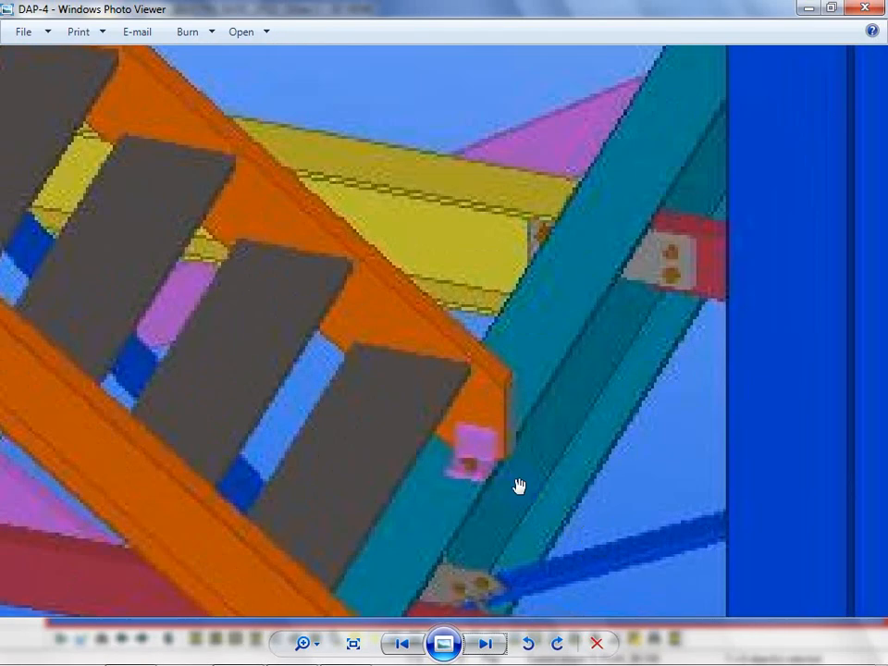
pyautogui.scroll(-3, 488, 476)
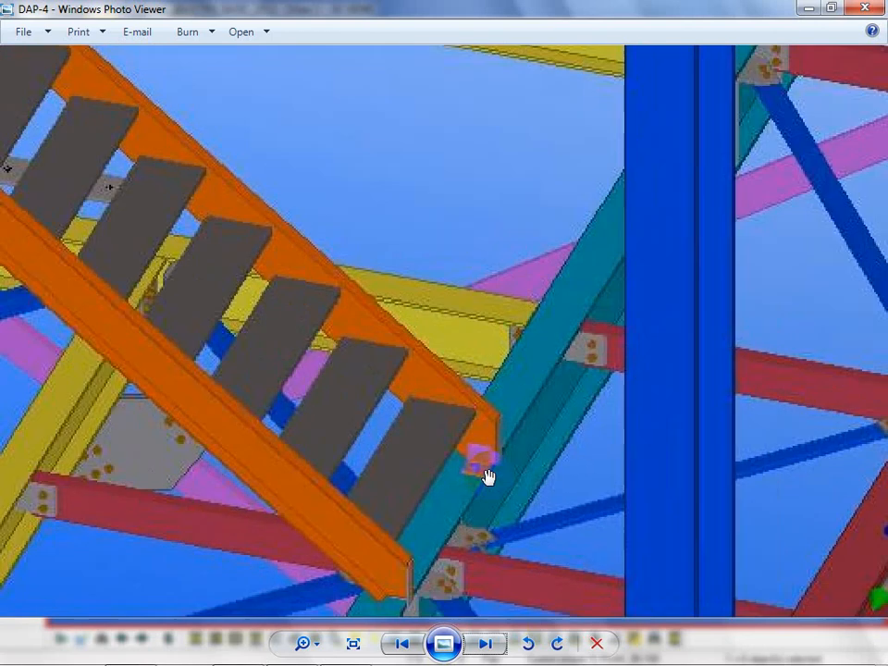
# Browse onward through the reference images to x-steel_2-3d, the 3D model of a platform with stairs.
pyautogui.click(485, 644)
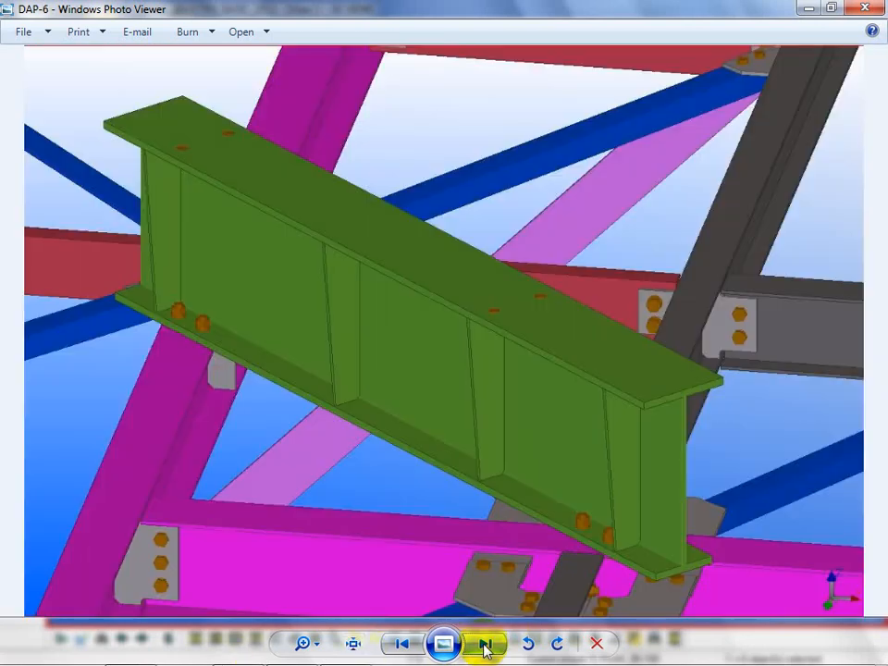
pyautogui.click(485, 644)
pyautogui.click(485, 645)
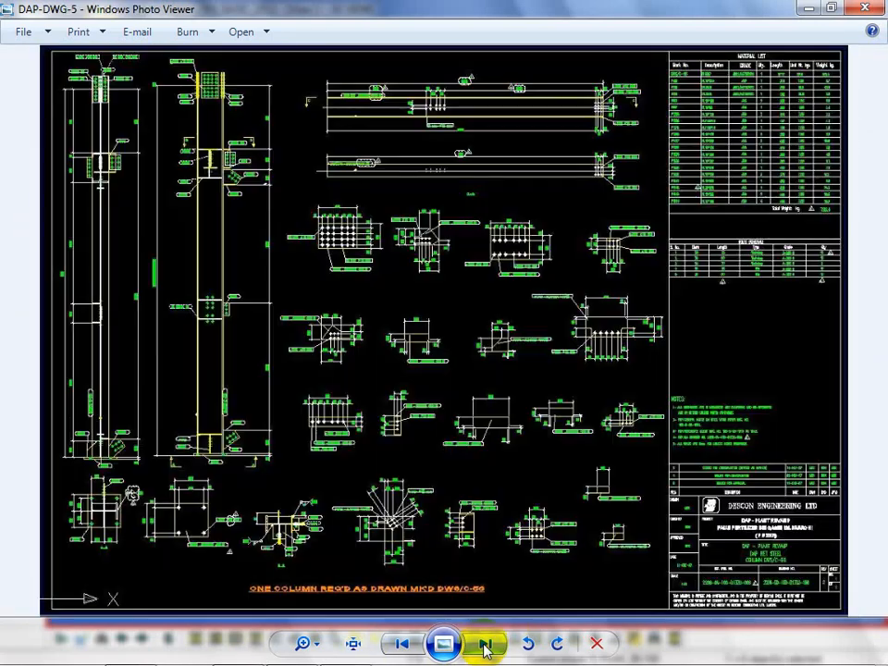
pyautogui.click(485, 644)
pyautogui.click(484, 644)
pyautogui.click(485, 644)
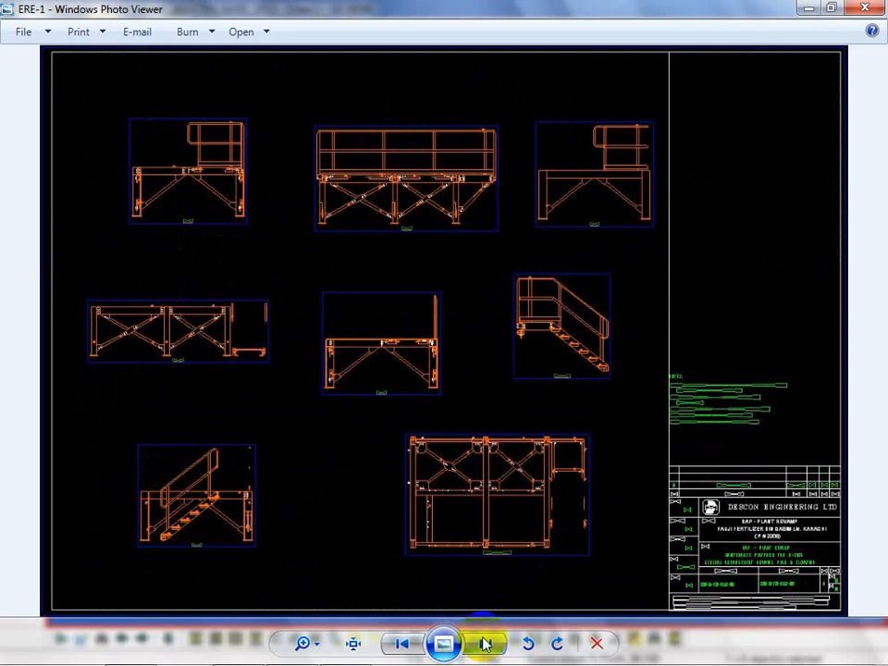
pyautogui.click(485, 644)
pyautogui.click(485, 644)
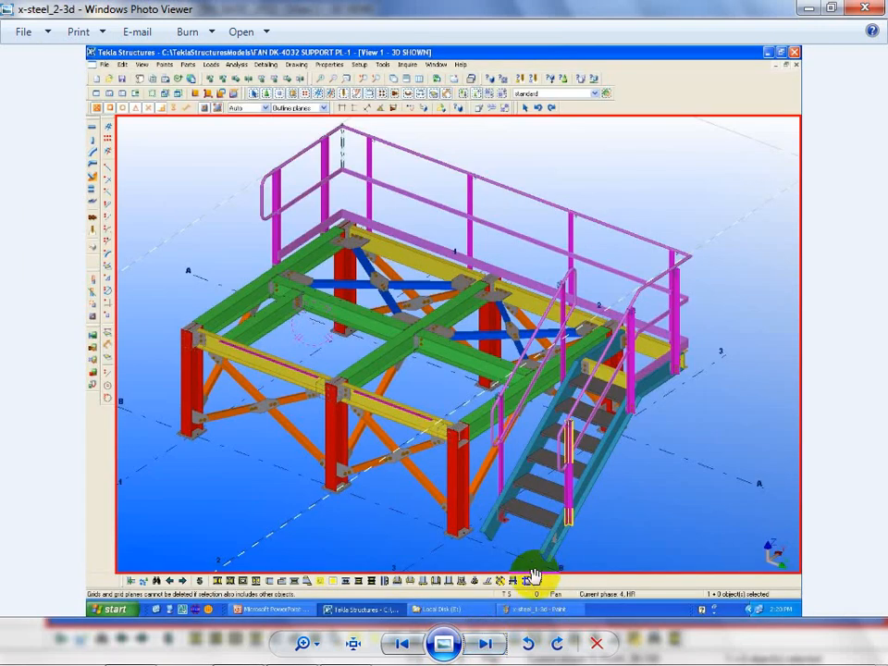
# Examine the stringer feet and their base clip angles below the lowest tread in the x-steel_2-3d image.
pyautogui.scroll(10, 551, 555)
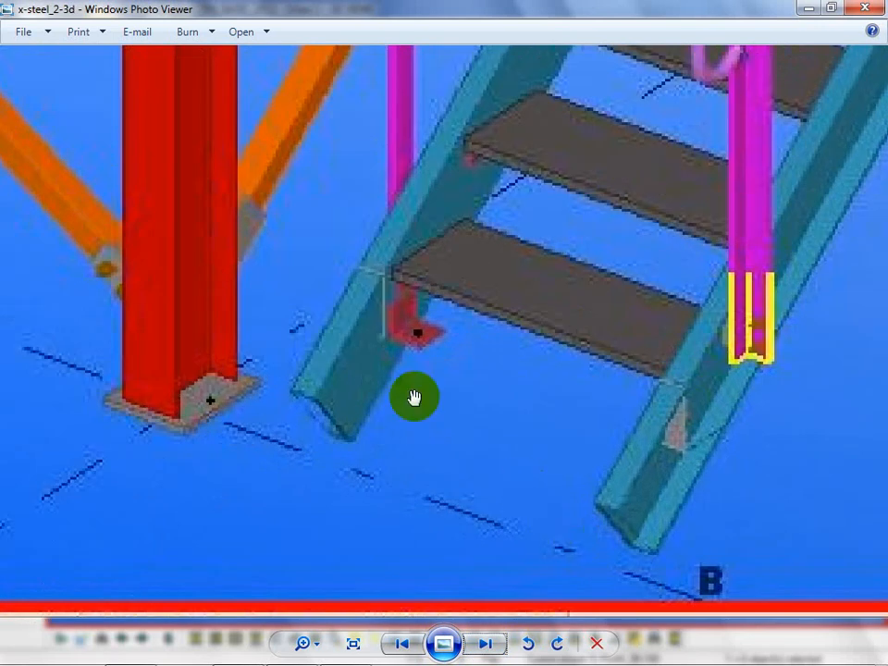
pyautogui.scroll(-3, 414, 396)
pyautogui.scroll(5, 671, 451)
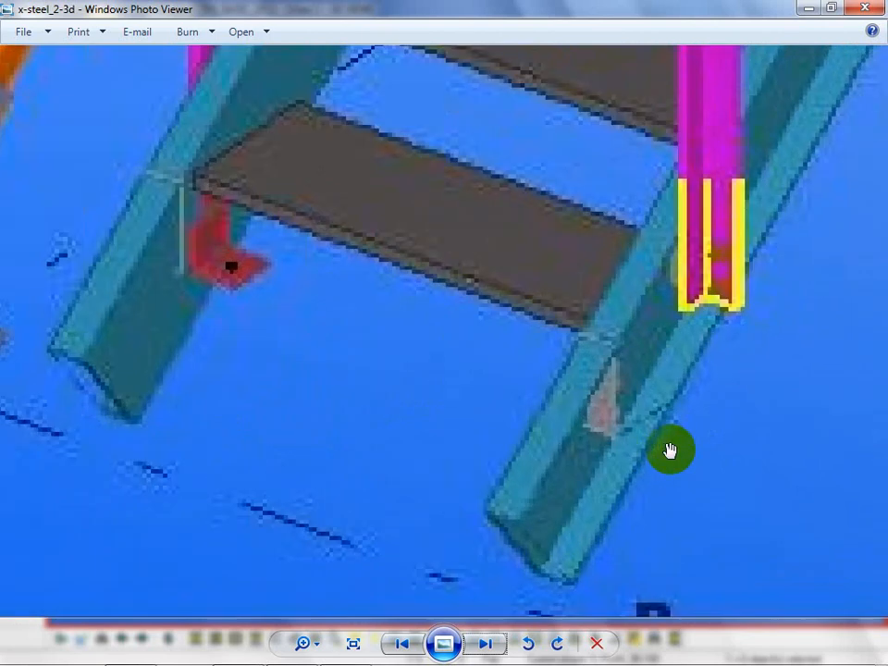
pyautogui.scroll(2, 671, 450)
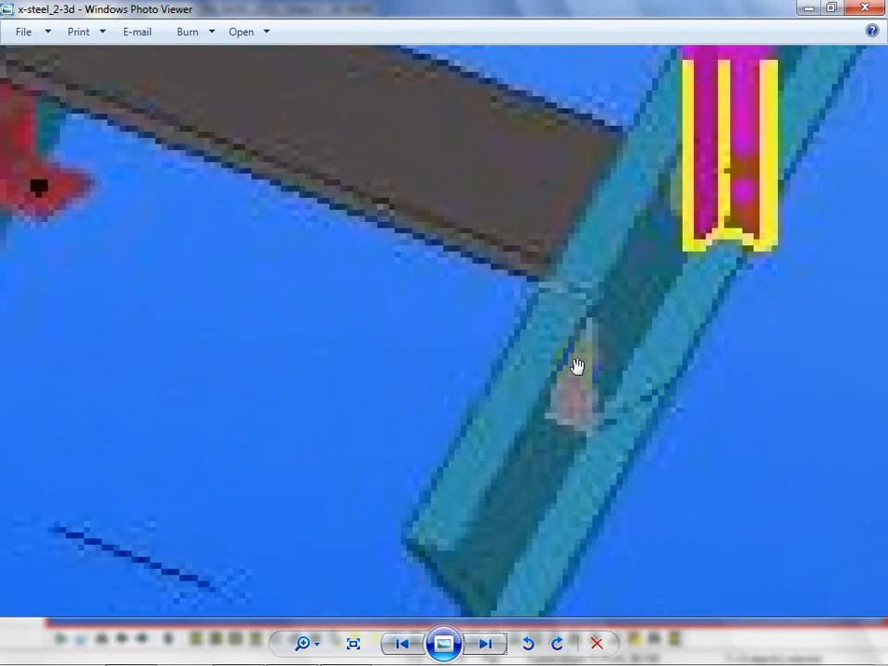
pyautogui.scroll(-6, 568, 351)
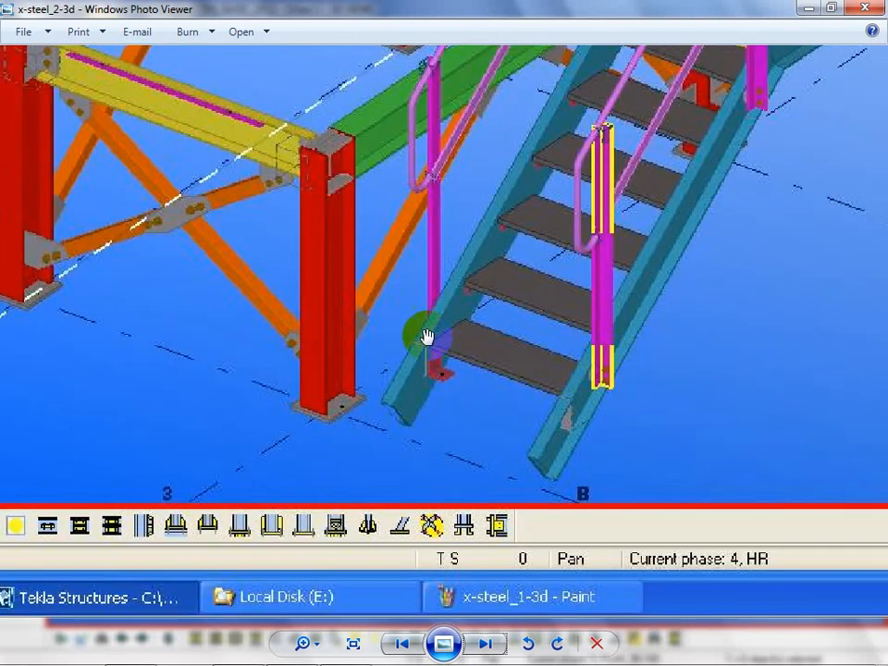
pyautogui.click(478, 376)
# Advance to the x-steel_3-6 drawing and examine the foot and landing details of stringer FDK1/STR-2.
pyautogui.click(486, 643)
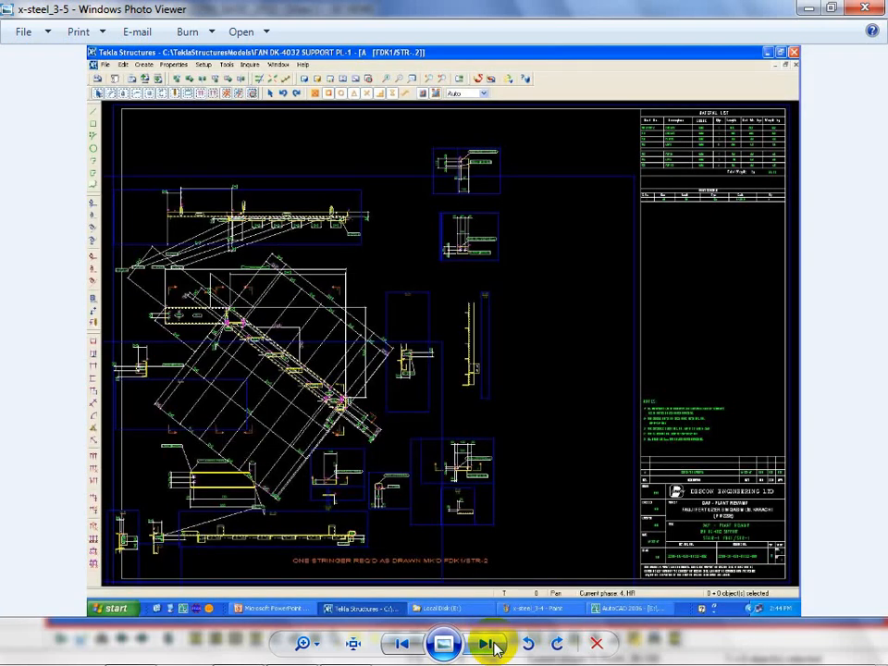
pyautogui.click(494, 644)
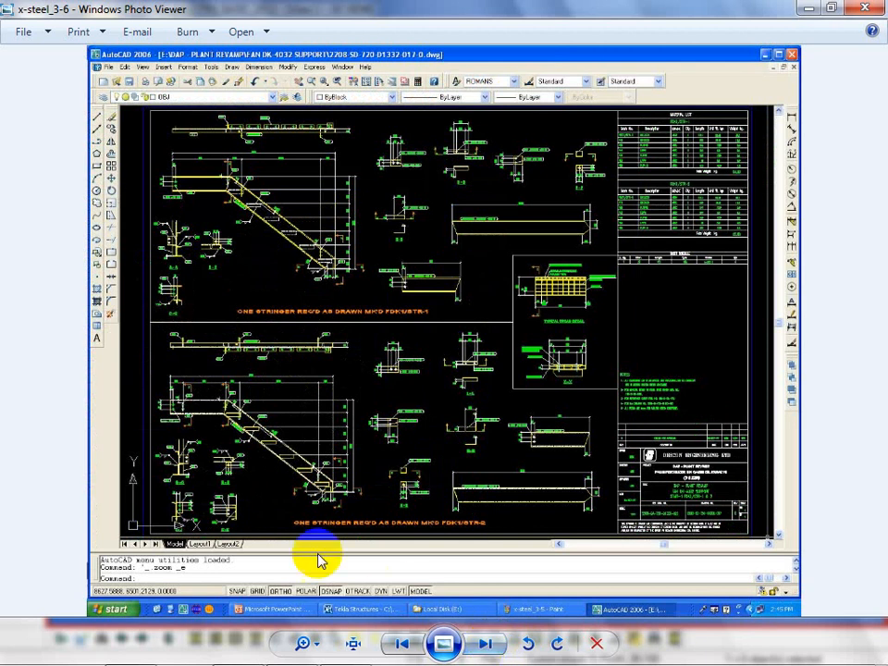
pyautogui.scroll(5, 370, 518)
pyautogui.scroll(1, 277, 463)
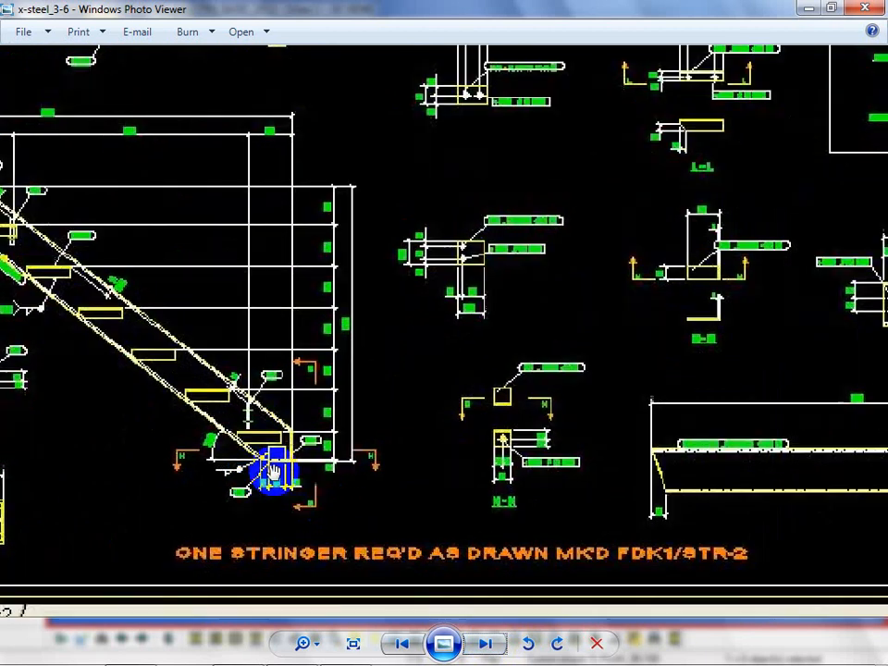
pyautogui.scroll(-3, 306, 459)
pyautogui.scroll(-1, 306, 459)
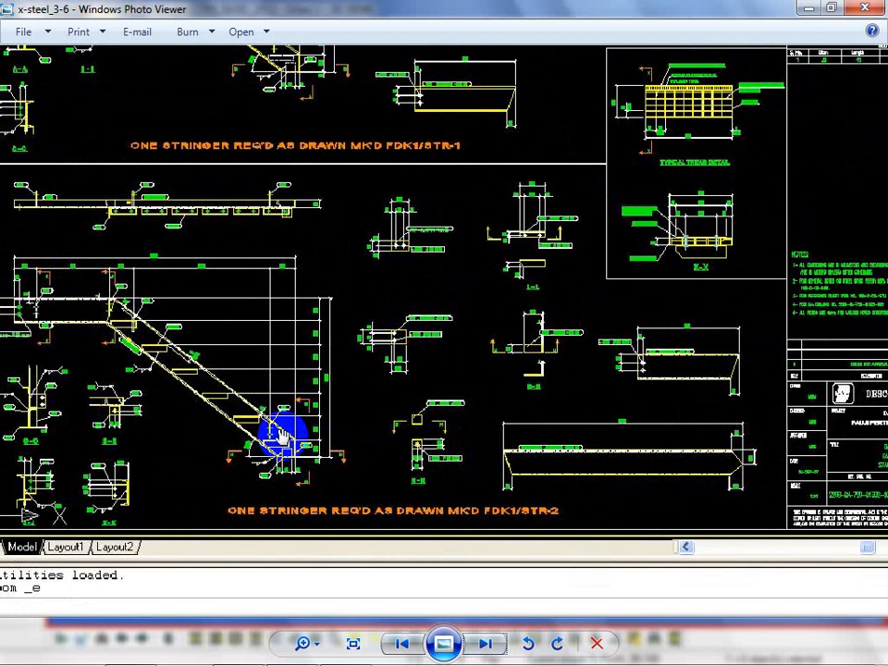
pyautogui.scroll(-1, 297, 460)
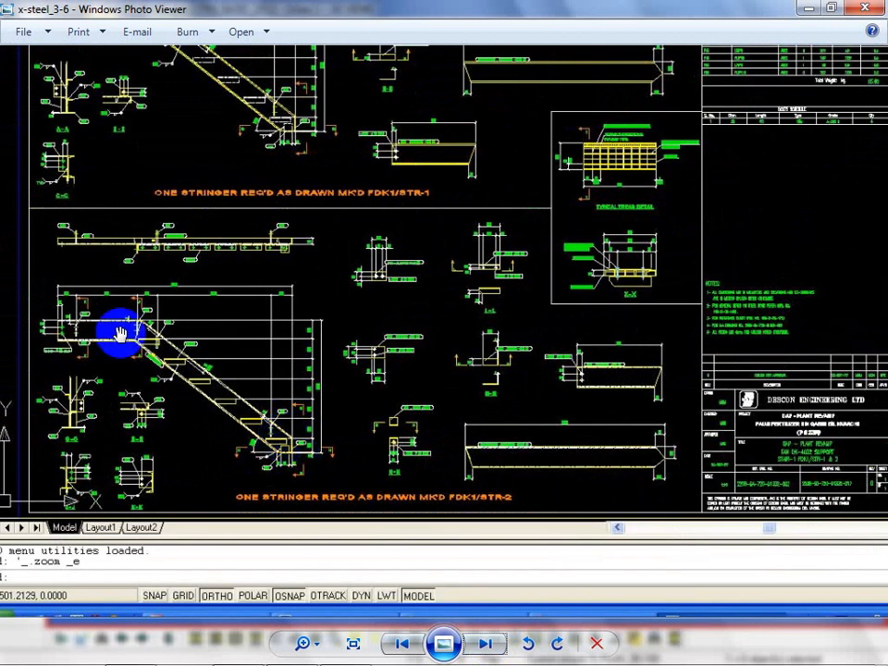
# Go back through the reference images, past GA-2, to the ERE-1 drawing of platform elevations.
pyautogui.click(408, 645)
pyautogui.click(414, 650)
pyautogui.click(414, 650)
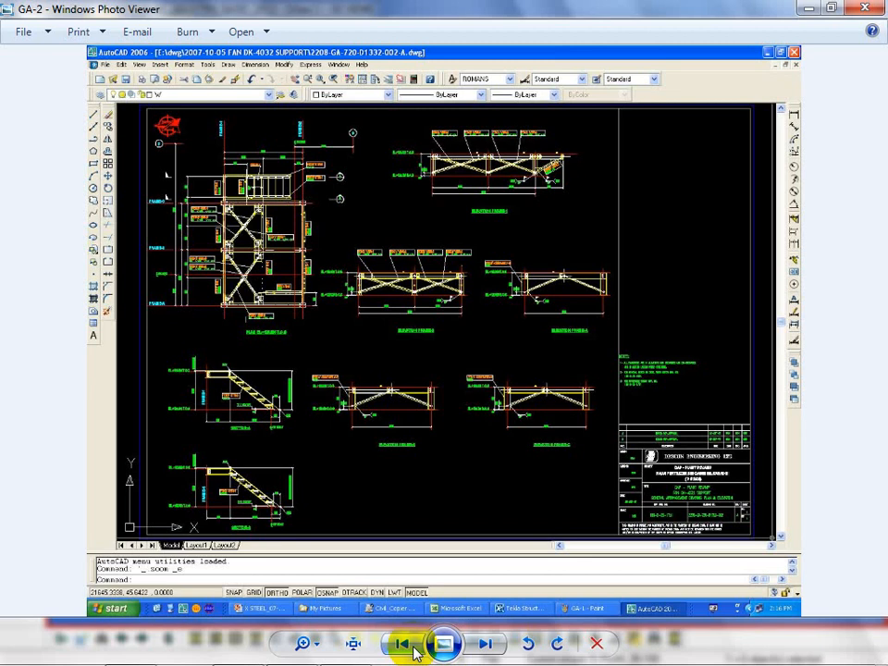
pyautogui.click(414, 651)
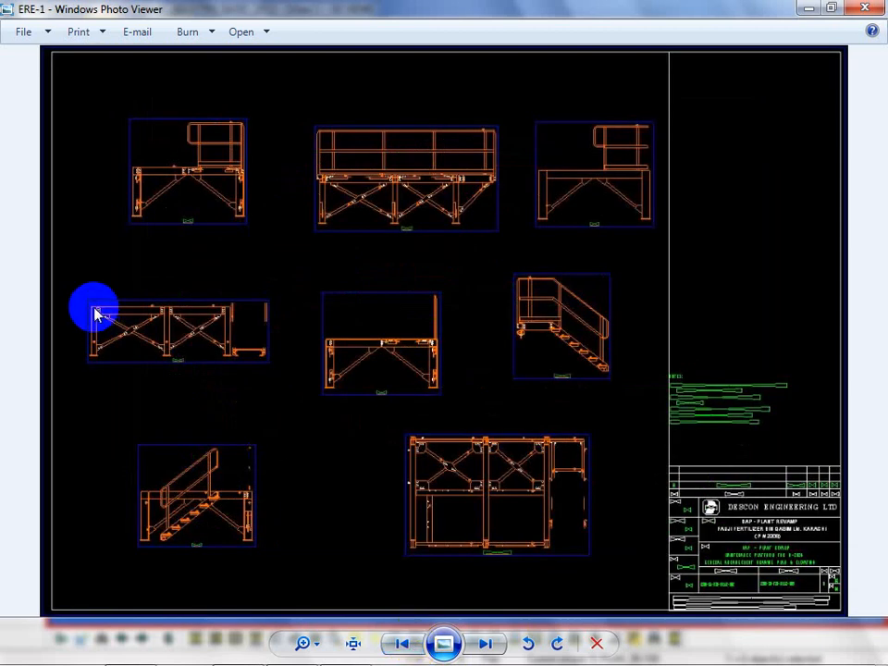
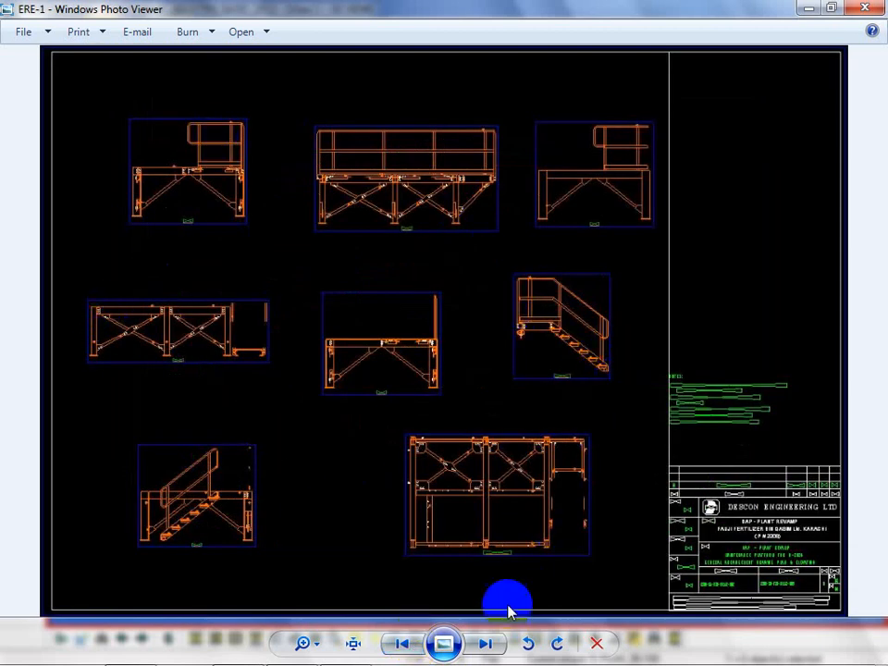
# Go back through the DAP reference images, close the image viewer and its folder, and return to the Tekla Structures model.
pyautogui.click(447, 644)
pyautogui.click(405, 645)
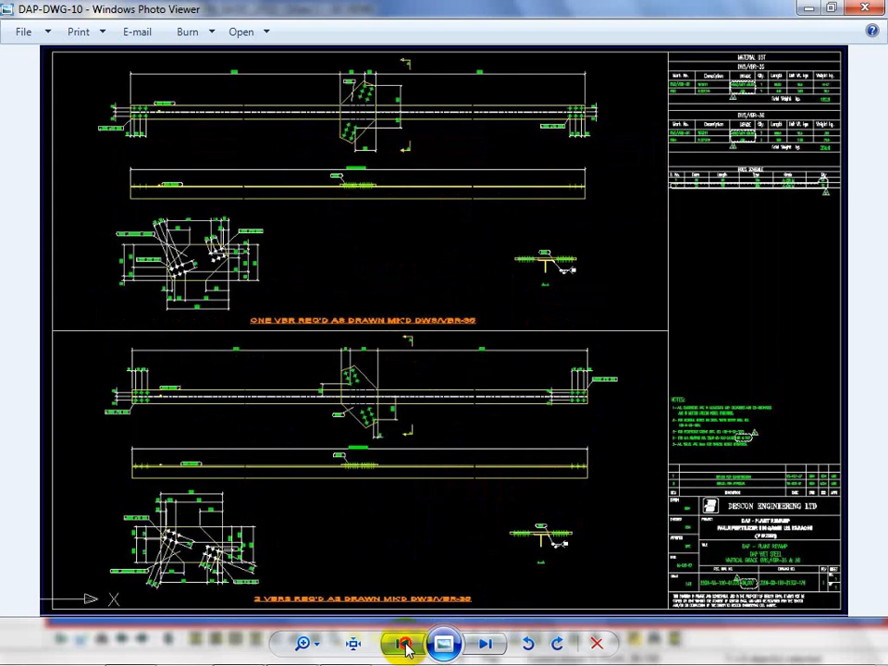
pyautogui.click(405, 645)
pyautogui.click(405, 645)
pyautogui.click(405, 645)
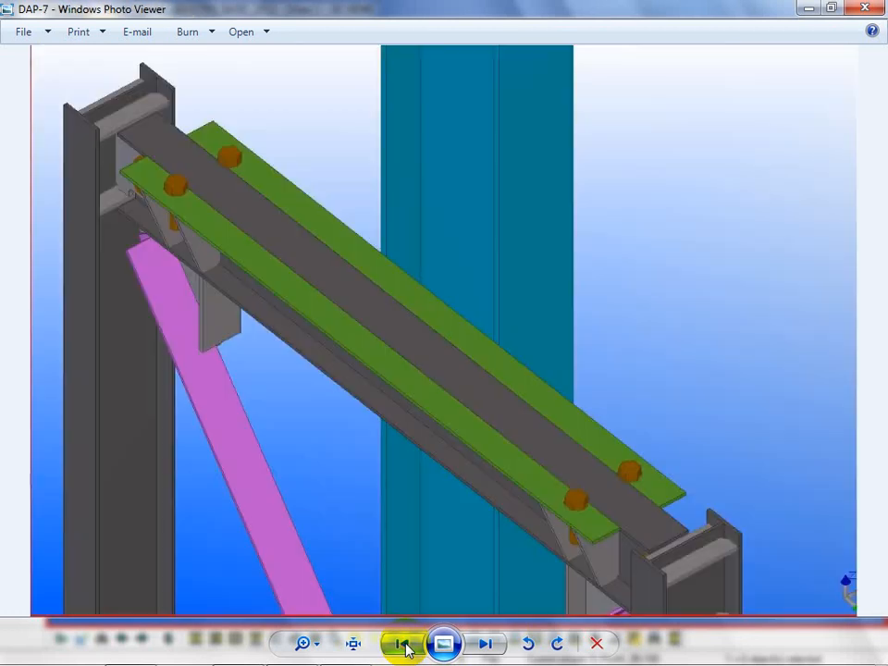
pyautogui.click(405, 645)
pyautogui.click(864, 9)
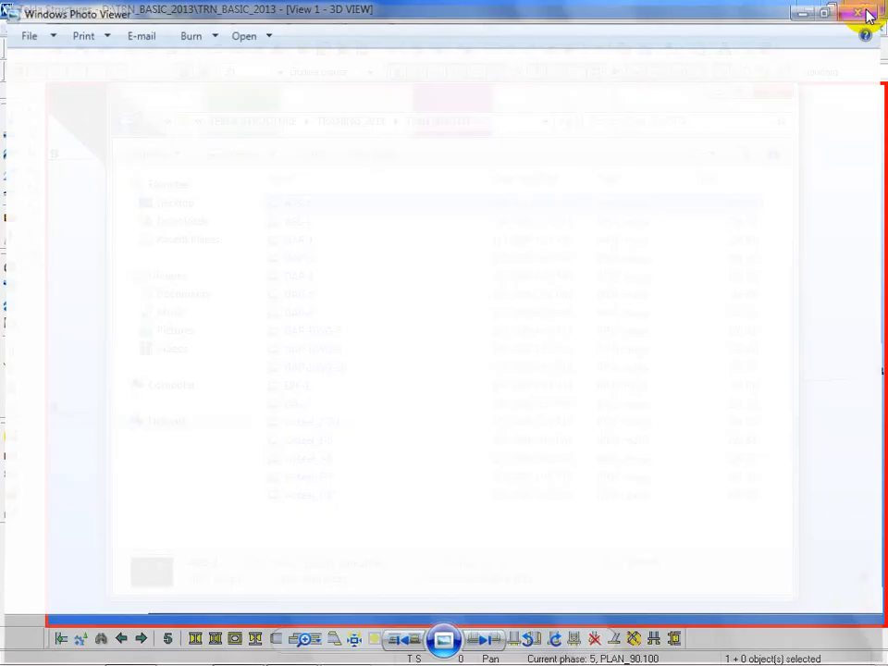
pyautogui.click(772, 90)
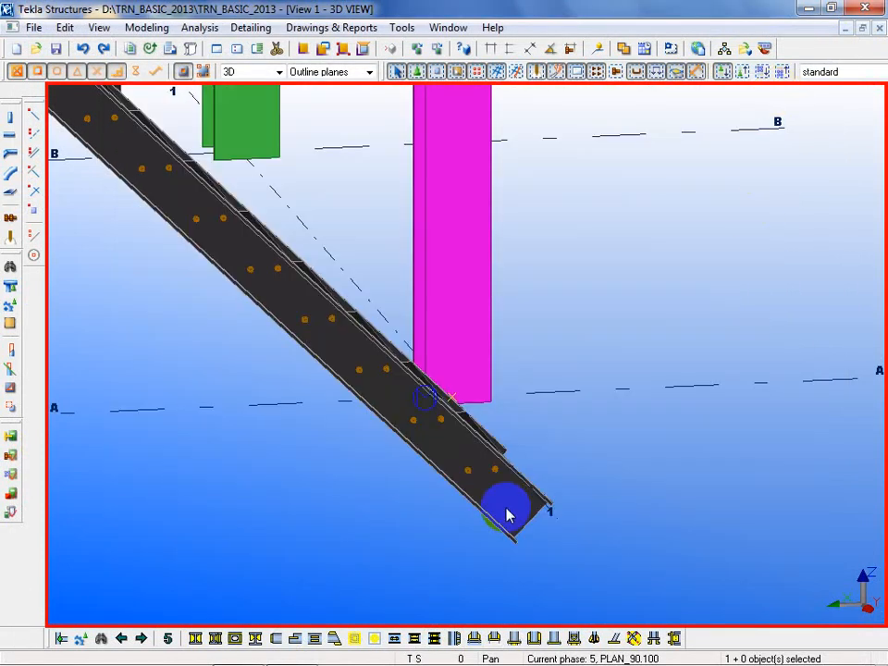
# Open the Stairs (S82) properties of the lower stair flight and display its stringer and step parameters.
pyautogui.click(504, 521)
pyautogui.scroll(-10, 500, 520)
pyautogui.scroll(-1, 500, 510)
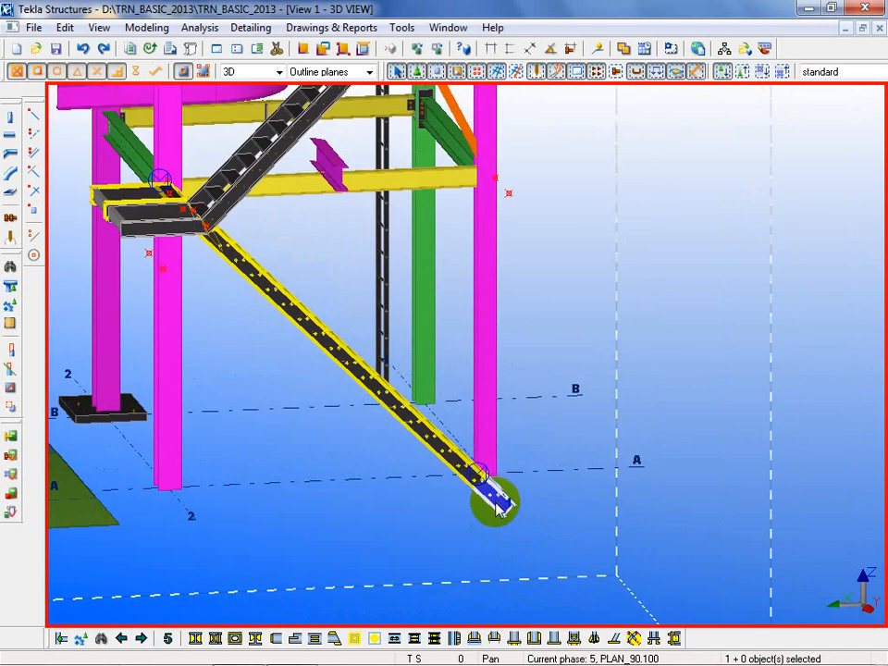
pyautogui.click(498, 510)
pyautogui.scroll(-8, 555, 580)
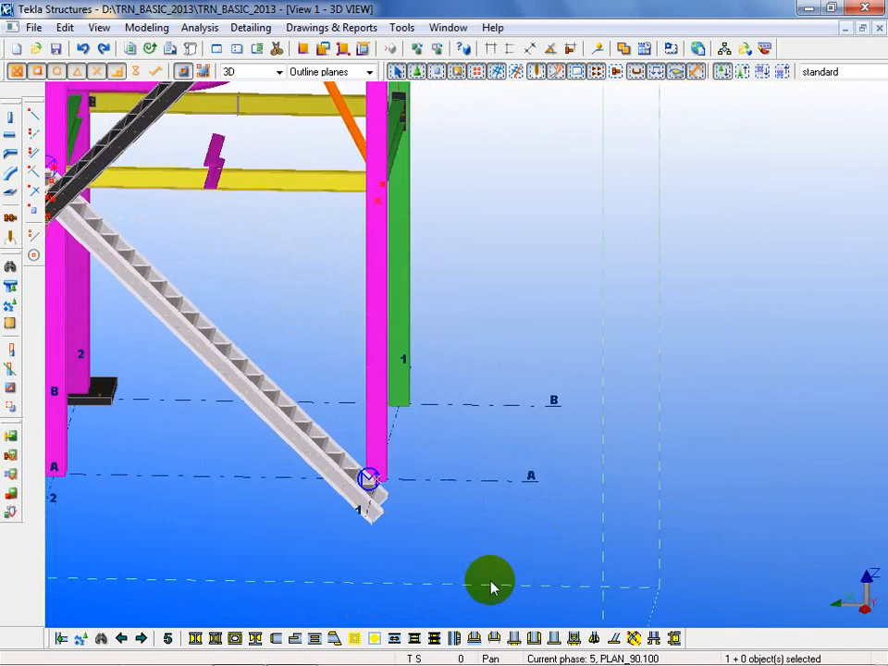
pyautogui.keyDown('ctrl'); pyautogui.moveTo(573, 549); pyautogui.dragTo(522, 561, button='middle'); pyautogui.keyUp('ctrl')
pyautogui.moveTo(546, 511); pyautogui.dragTo(572, 579, button='middle')
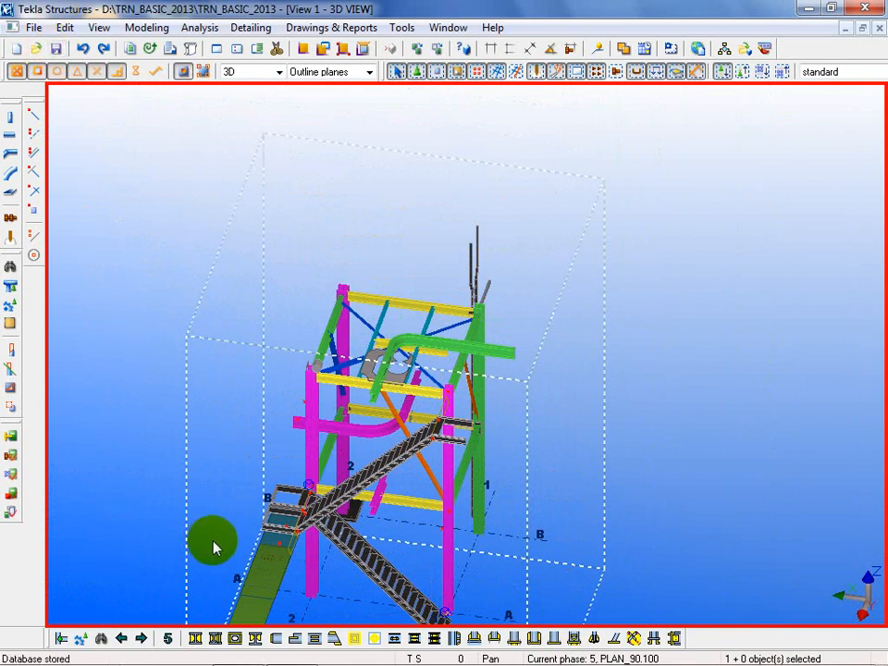
pyautogui.scroll(6, 361, 541)
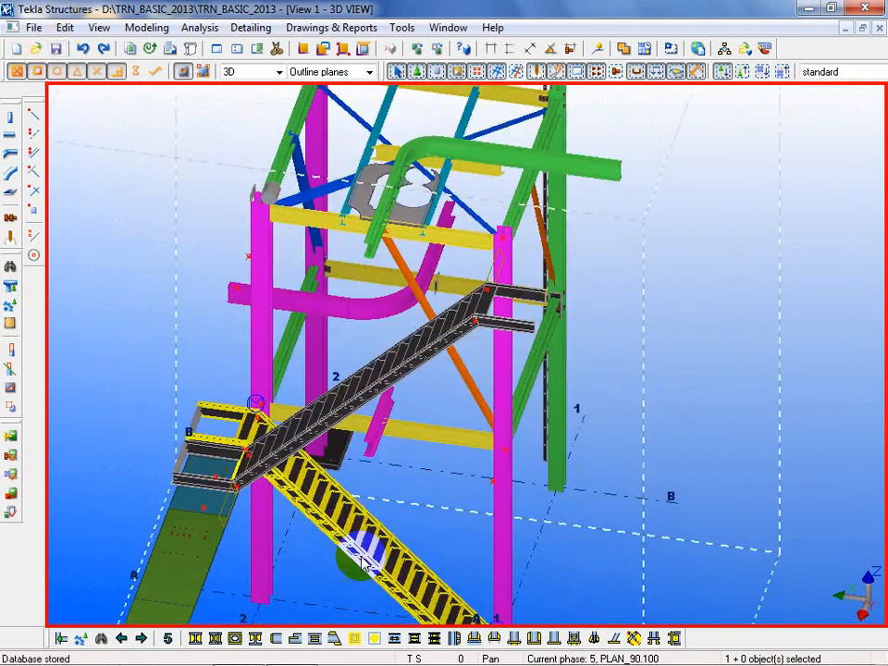
pyautogui.doubleClick(360, 546)
pyautogui.scroll(5, 317, 556)
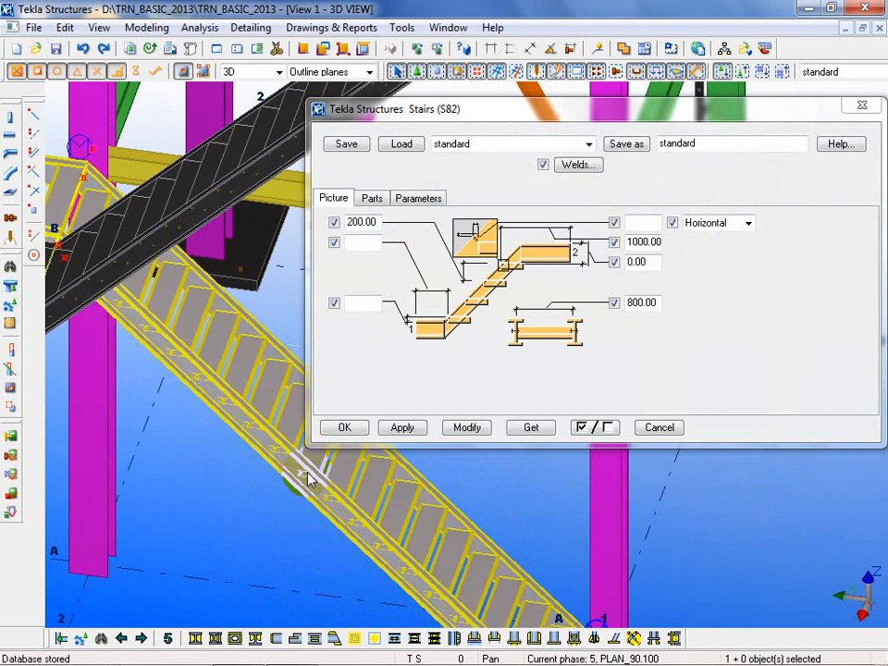
pyautogui.scroll(2, 278, 544)
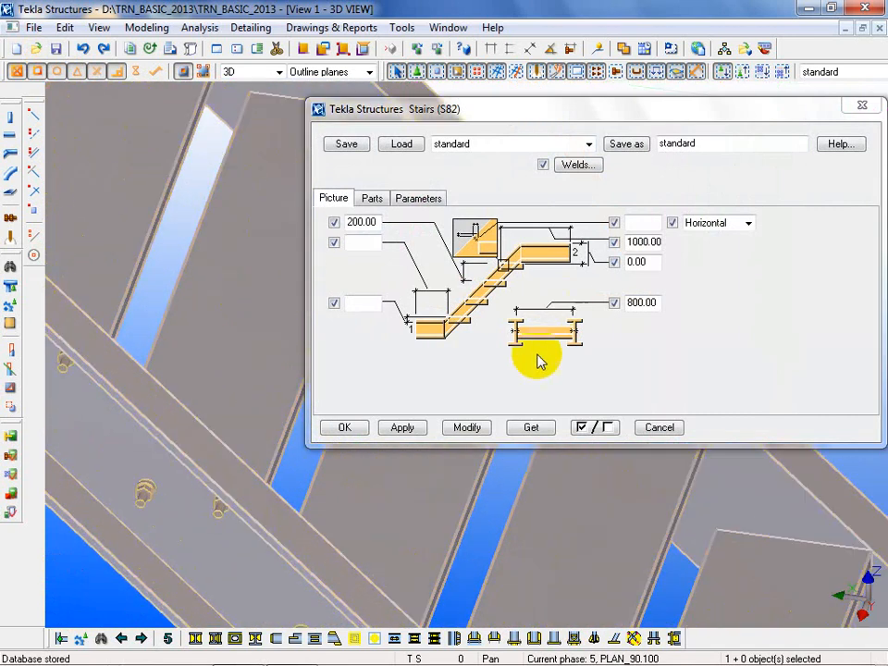
pyautogui.click(418, 198)
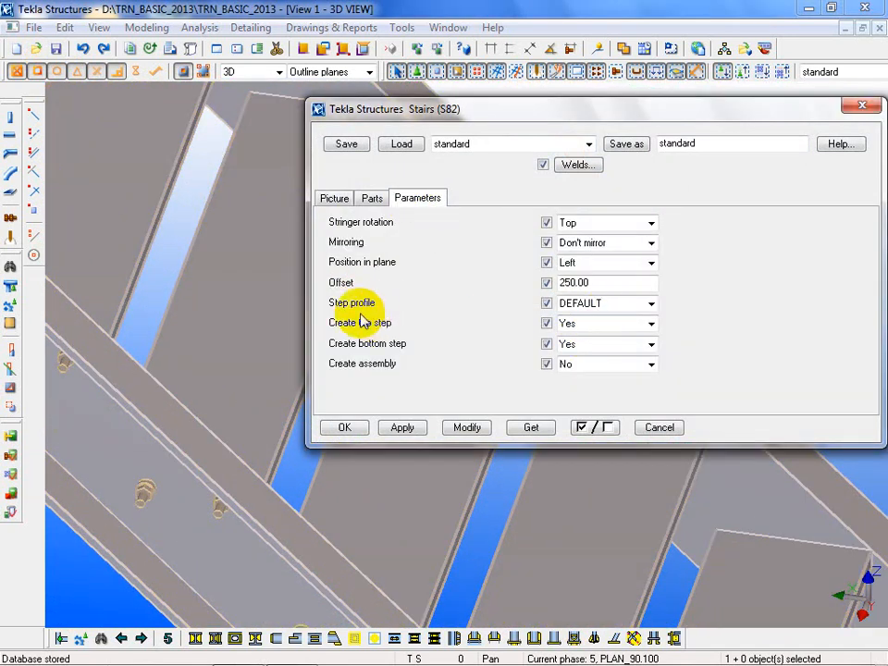
# Try the FINN200 and PLAIN50x210 step profiles on the lower stair flight.
pyautogui.click(645, 306)
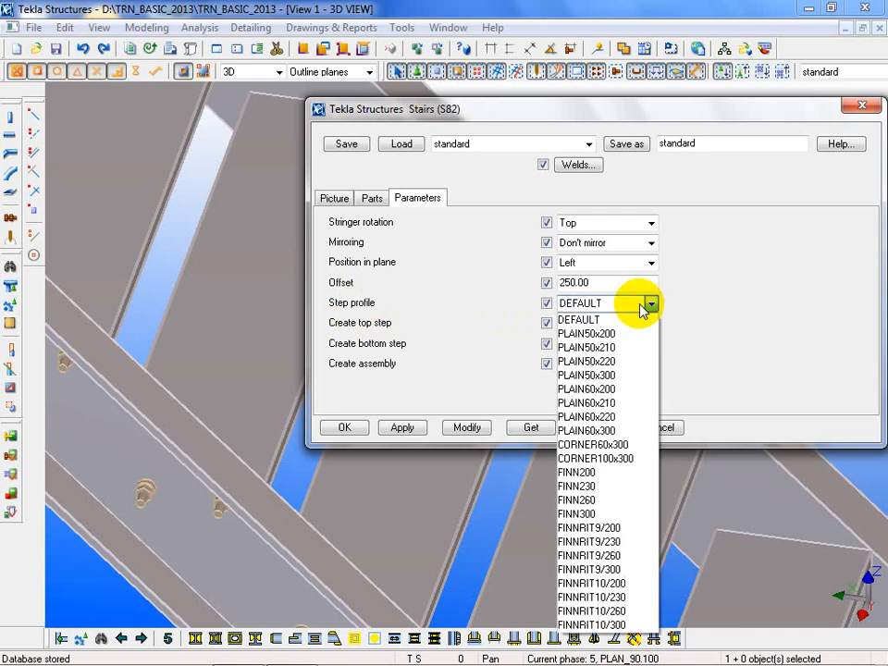
pyautogui.click(602, 475)
pyautogui.click(485, 433)
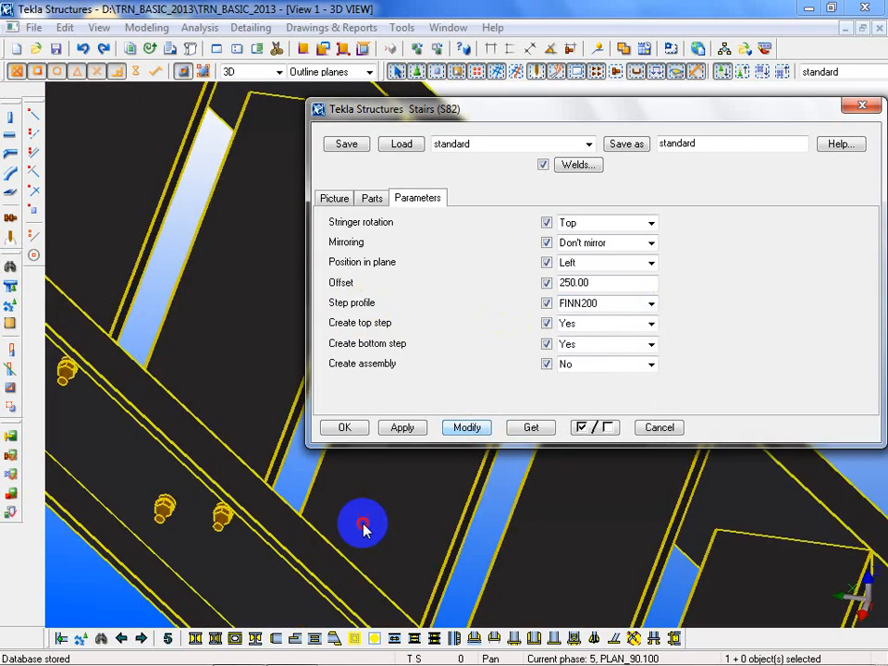
pyautogui.scroll(-3, 361, 522)
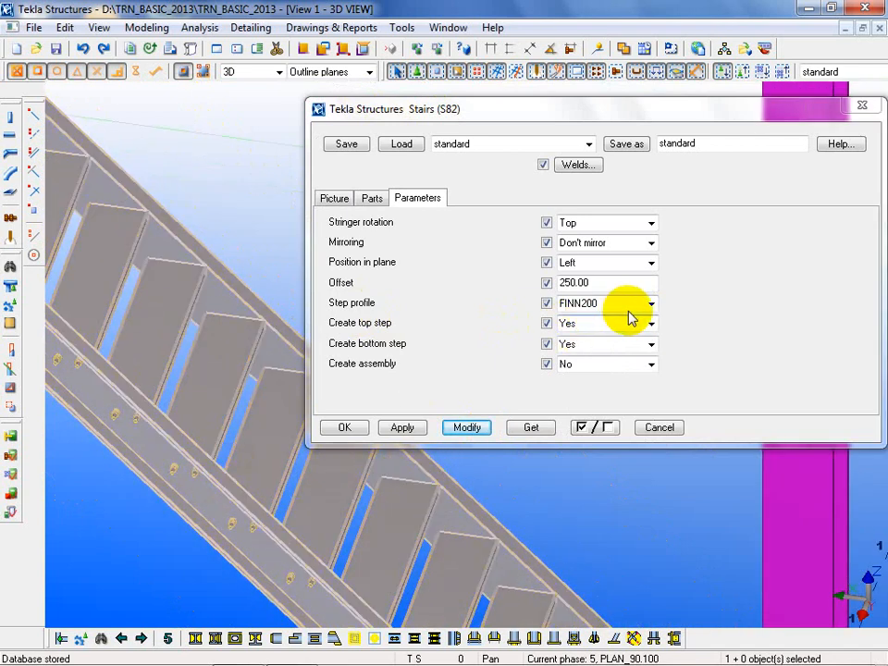
pyautogui.click(652, 304)
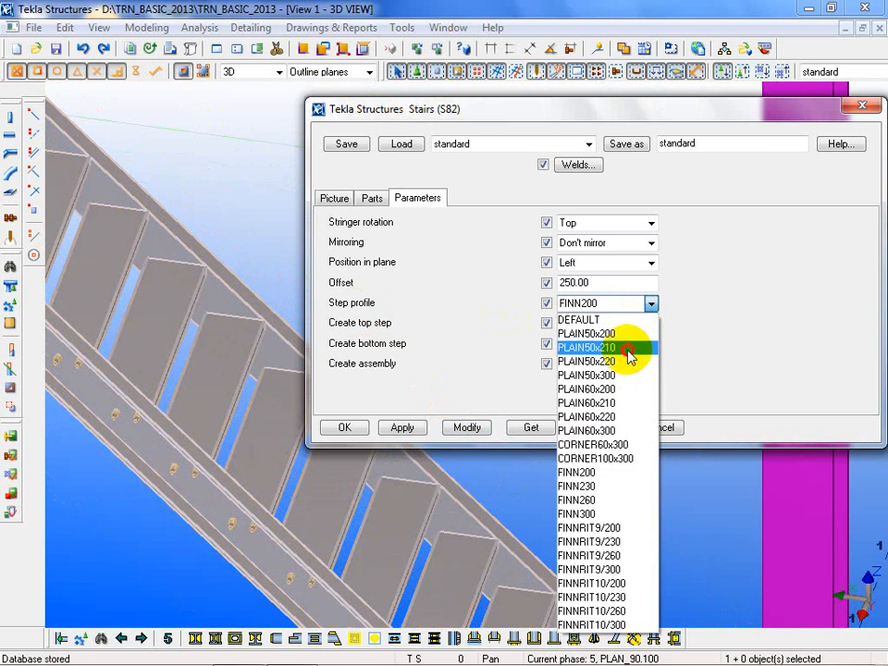
pyautogui.click(629, 350)
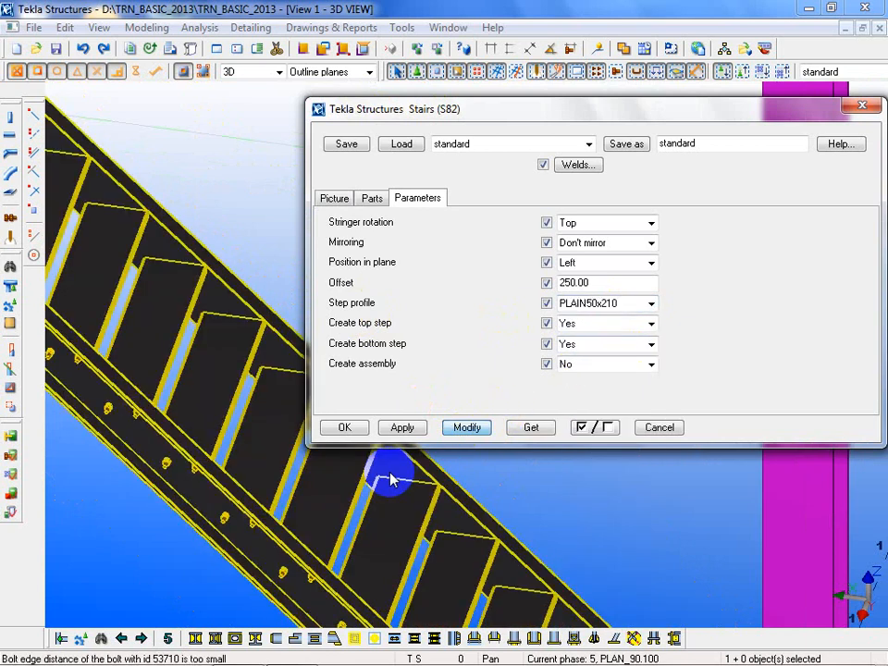
# Set the lower stair flight's step profile to CORNER60x300, apply the change and close the stair properties.
pyautogui.click(631, 305)
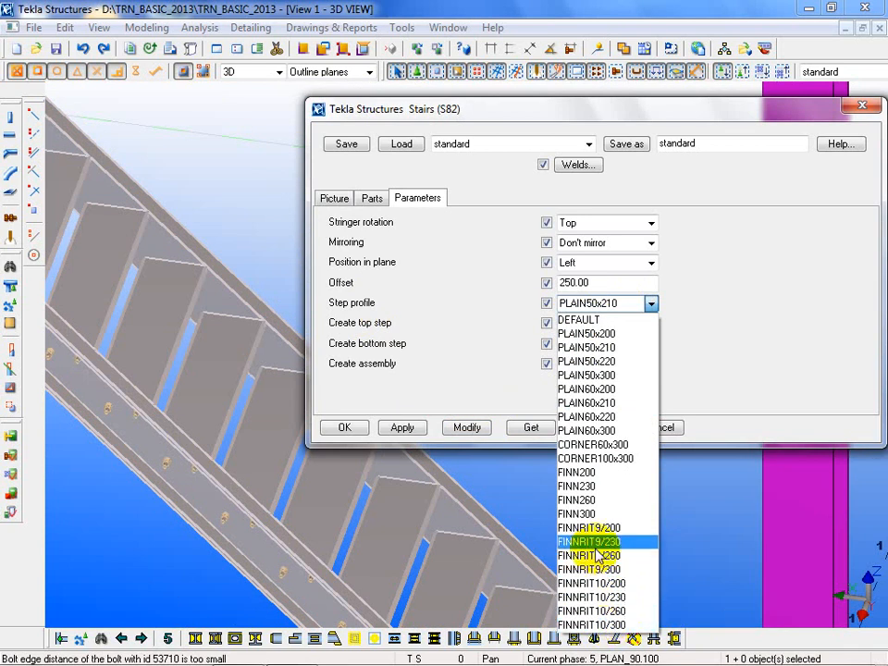
pyautogui.click(597, 446)
pyautogui.click(467, 427)
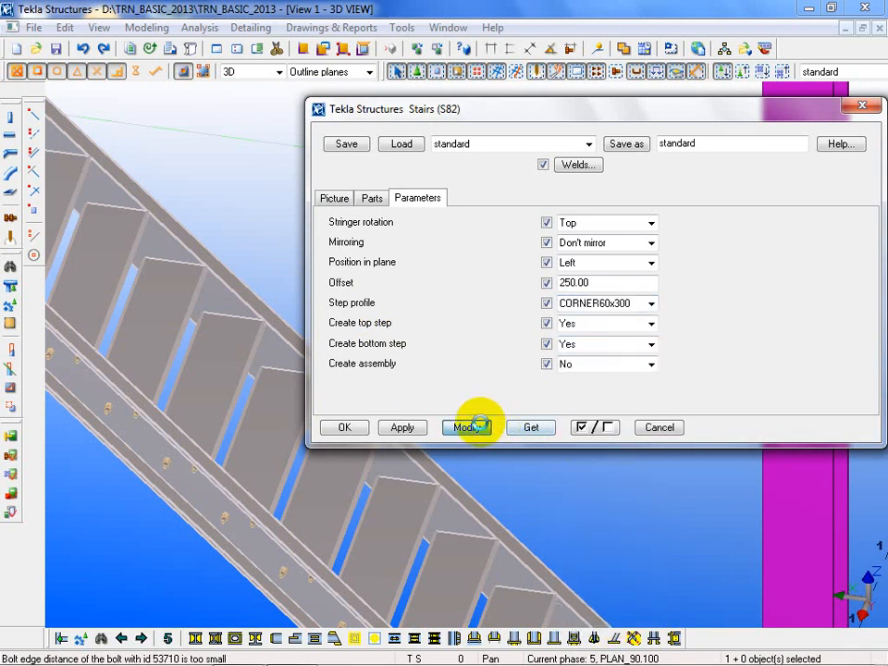
pyautogui.click(308, 474)
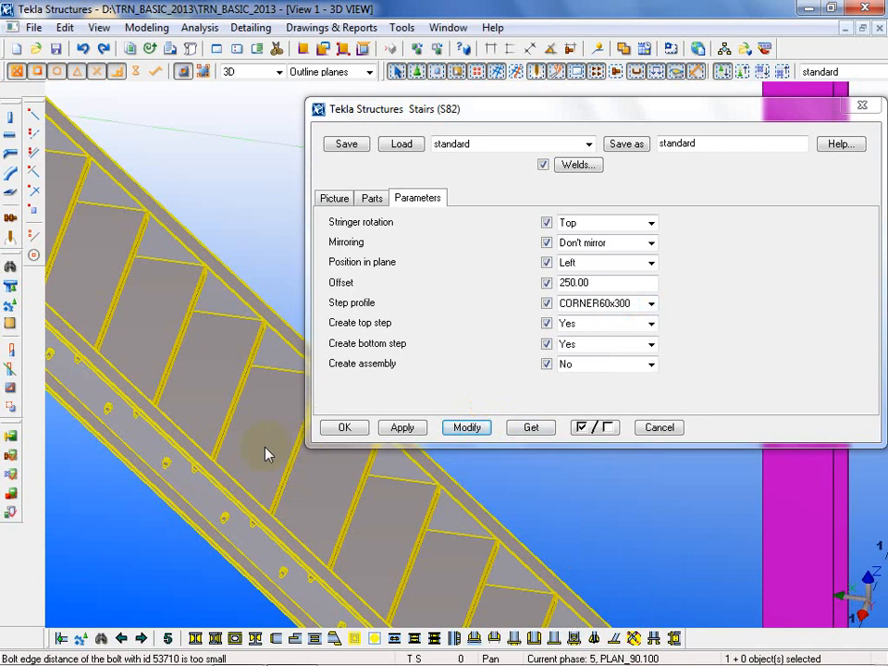
pyautogui.scroll(-5, 239, 453)
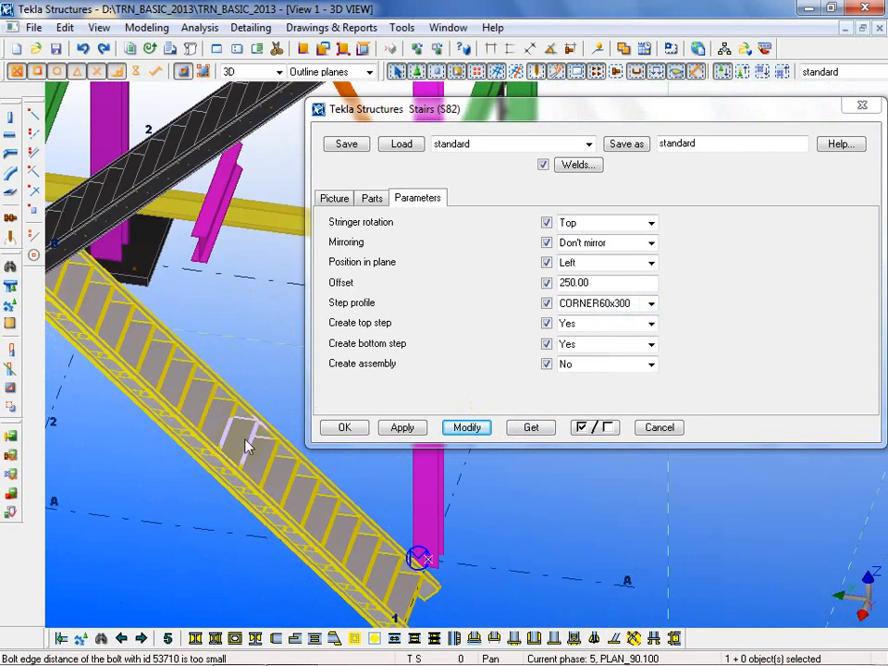
pyautogui.click(579, 463)
pyautogui.click(660, 428)
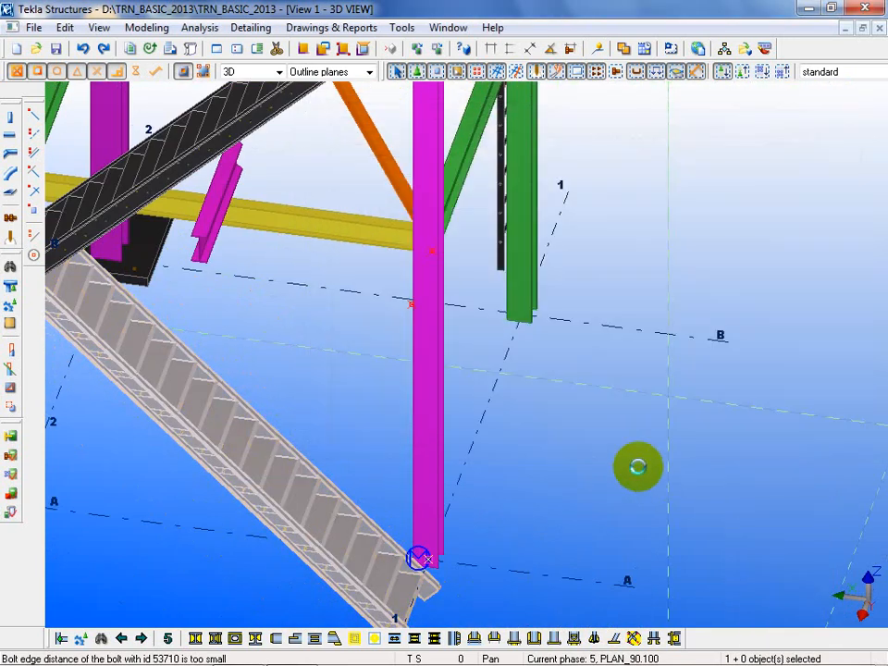
# Examine the whole lower stair flight with its corner-profile treads, from the landing down to the foot.
pyautogui.scroll(-4, 636, 466)
pyautogui.click(403, 467)
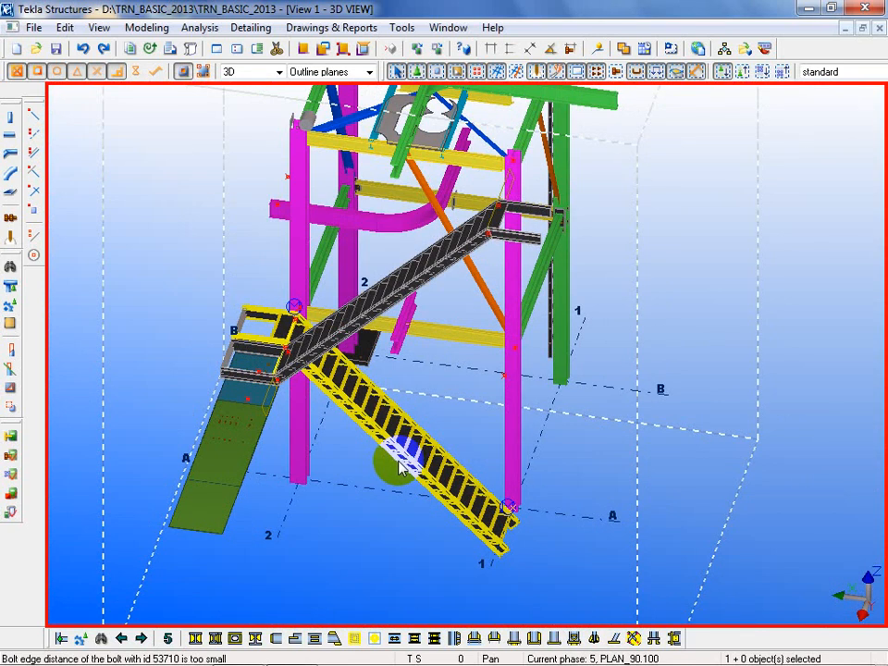
pyautogui.scroll(2, 388, 504)
pyautogui.scroll(-4, 422, 435)
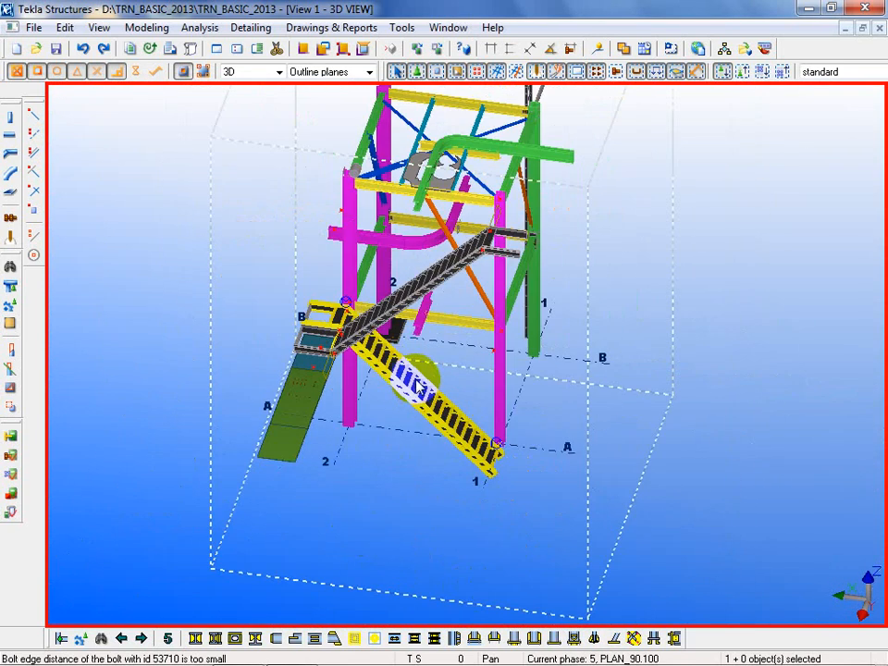
pyautogui.scroll(-2, 419, 387)
pyautogui.scroll(5, 430, 417)
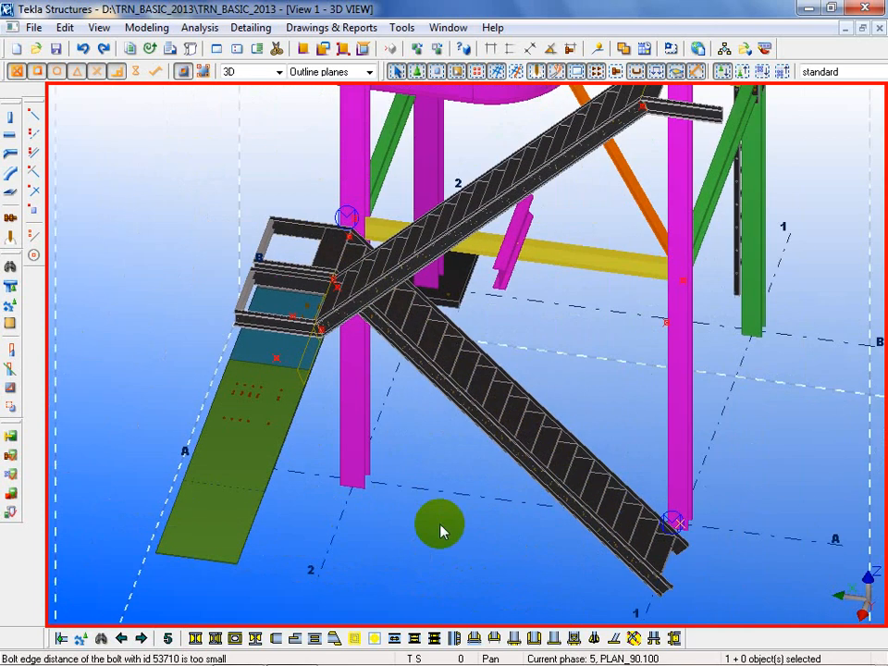
pyautogui.click(689, 551)
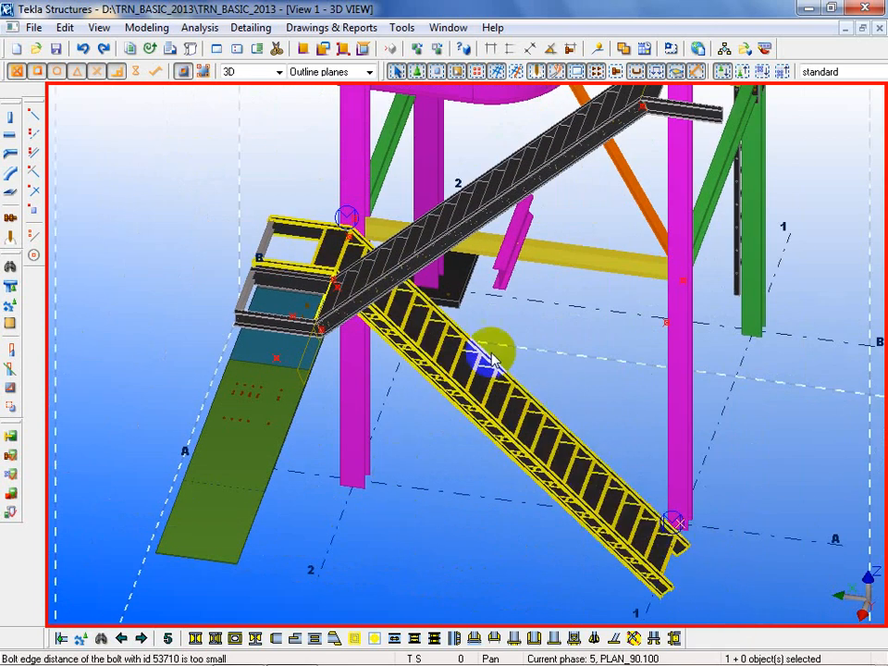
pyautogui.click(734, 601)
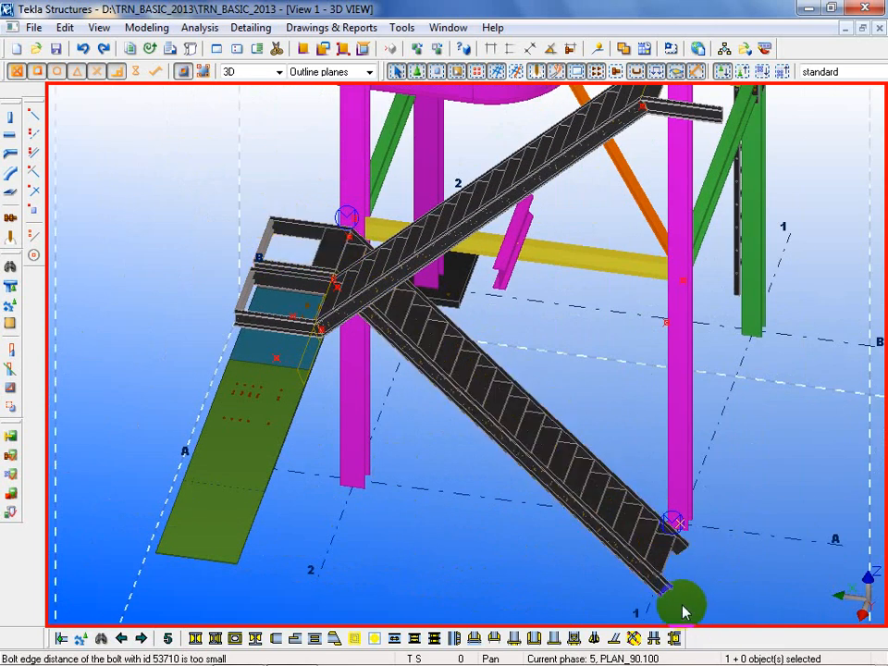
# Examine the intermediate landing, including the end beams that close the stringers of both flights.
pyautogui.click(324, 310)
pyautogui.click(223, 289)
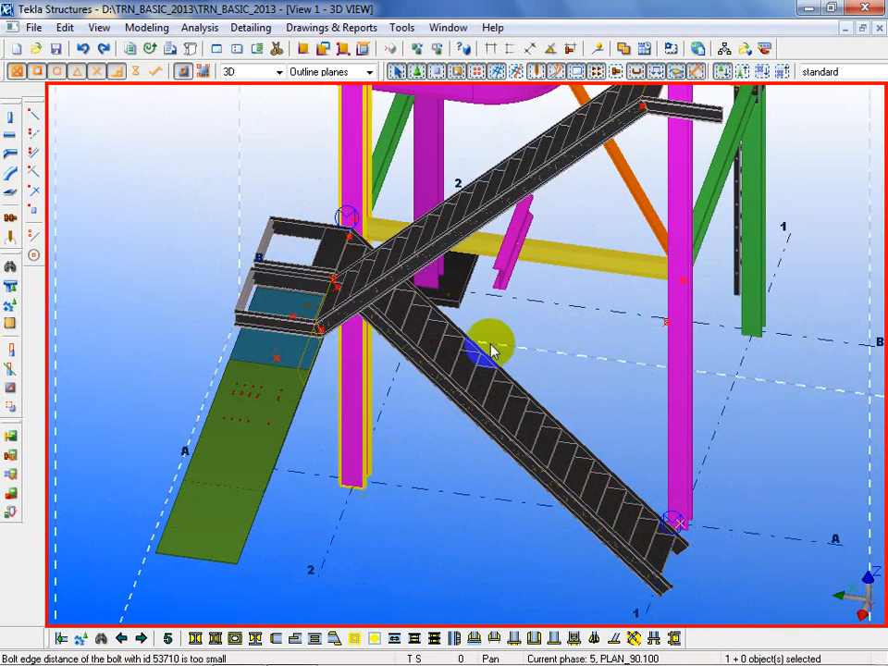
pyautogui.moveTo(311, 326); pyautogui.dragTo(394, 416, button='middle')
pyautogui.scroll(6, 395, 422)
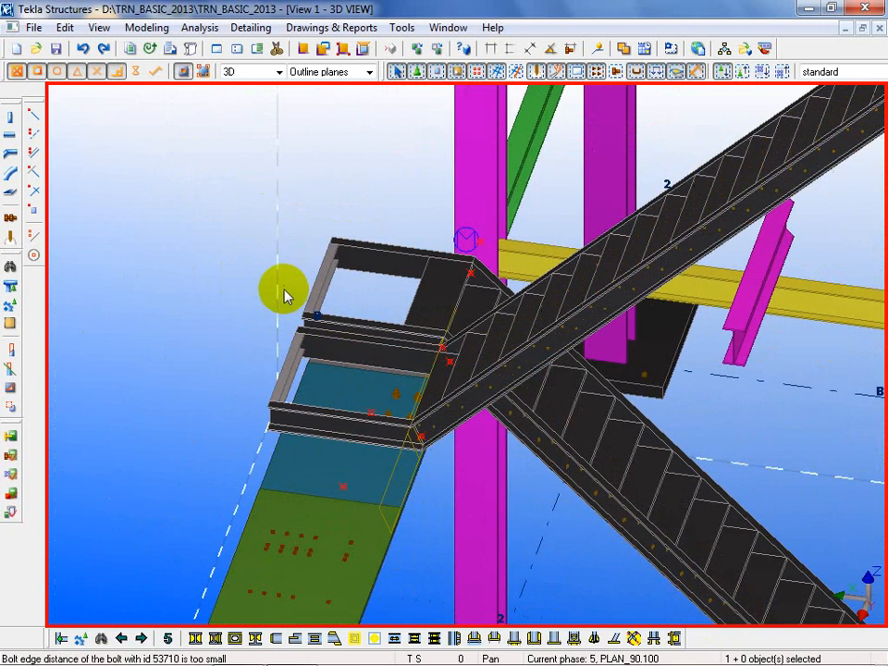
pyautogui.click(323, 280)
pyautogui.scroll(-5, 205, 264)
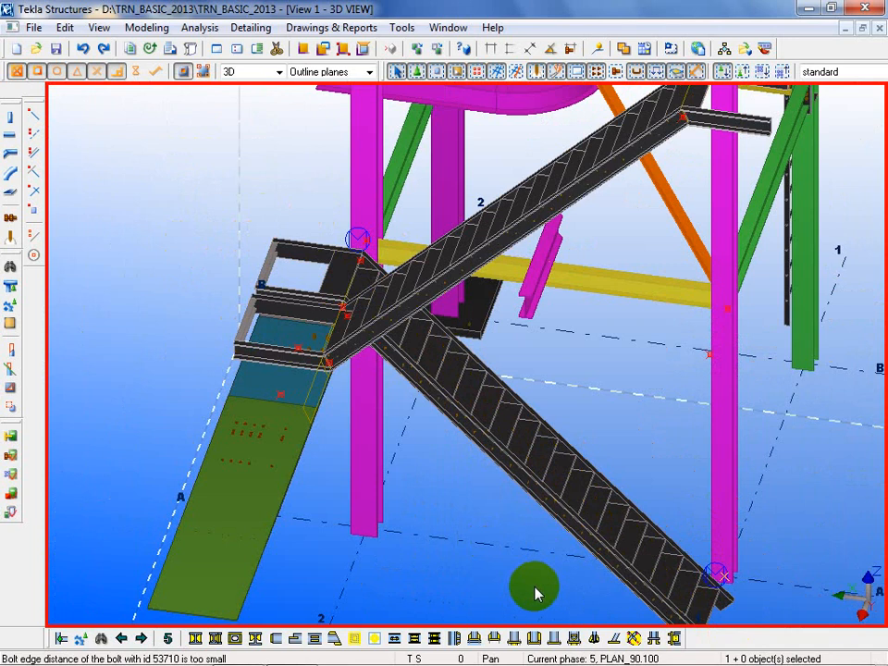
# Compare the lower flight's open stringer feet near grid A/1 with the intermediate landing and the upper flight.
pyautogui.click(381, 422)
pyautogui.scroll(6, 512, 445)
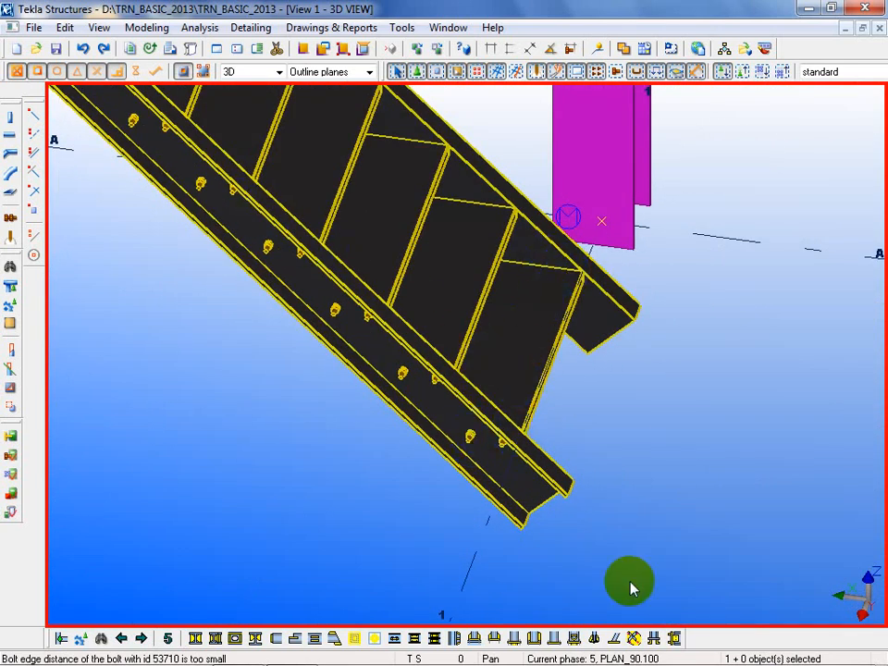
pyautogui.scroll(-4, 718, 593)
pyautogui.scroll(-3, 706, 558)
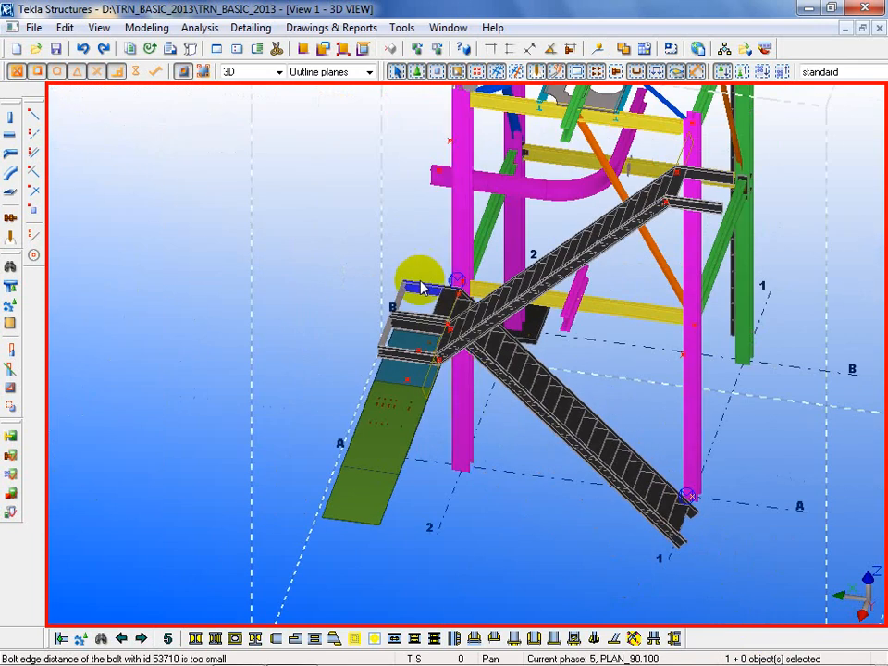
pyautogui.scroll(5, 452, 392)
pyautogui.scroll(-3, 428, 405)
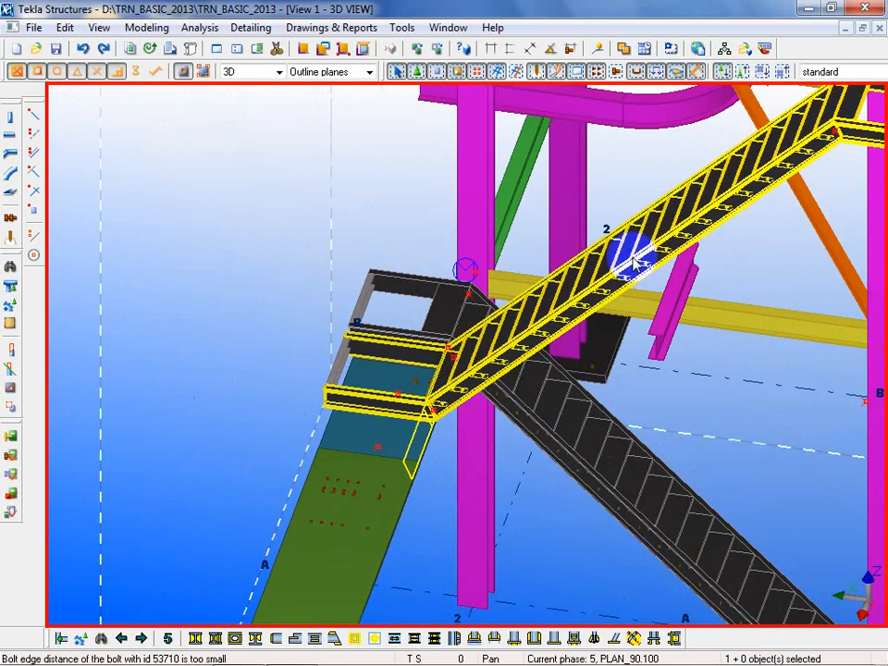
pyautogui.scroll(-3, 779, 283)
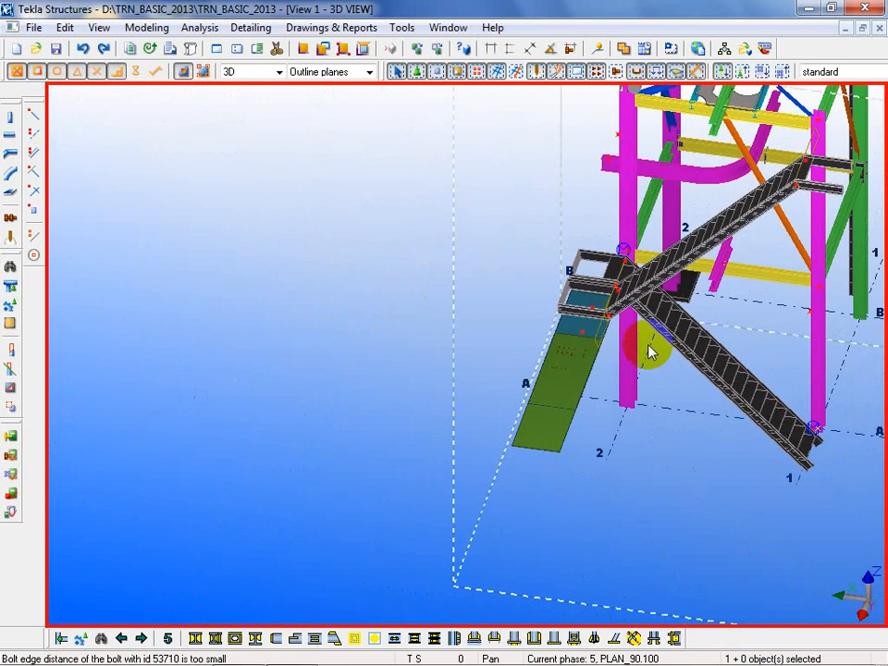
pyautogui.scroll(3, 857, 529)
pyautogui.moveTo(801, 453); pyautogui.dragTo(696, 433, button='middle')
pyautogui.scroll(2, 695, 430)
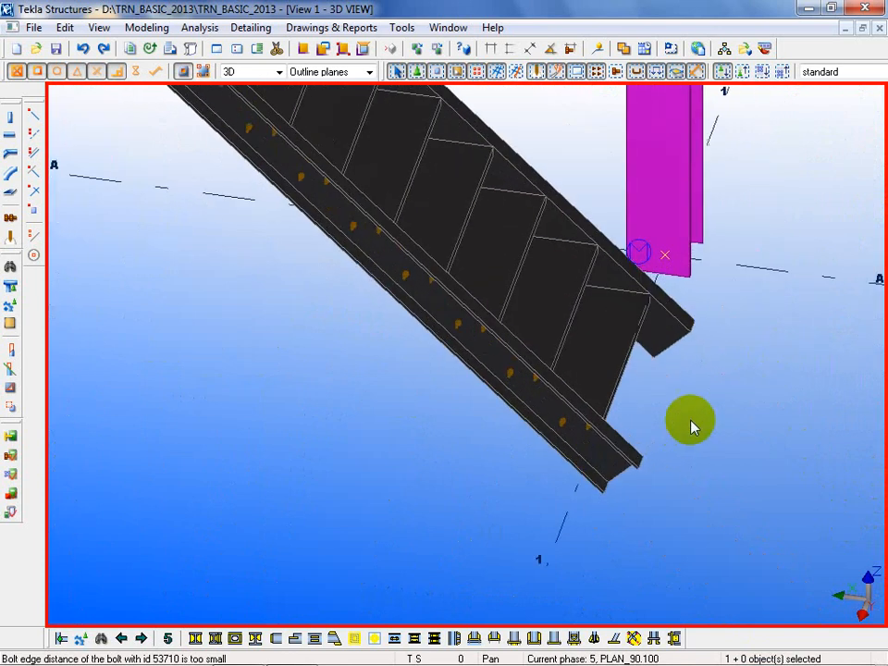
pyautogui.scroll(-6, 696, 471)
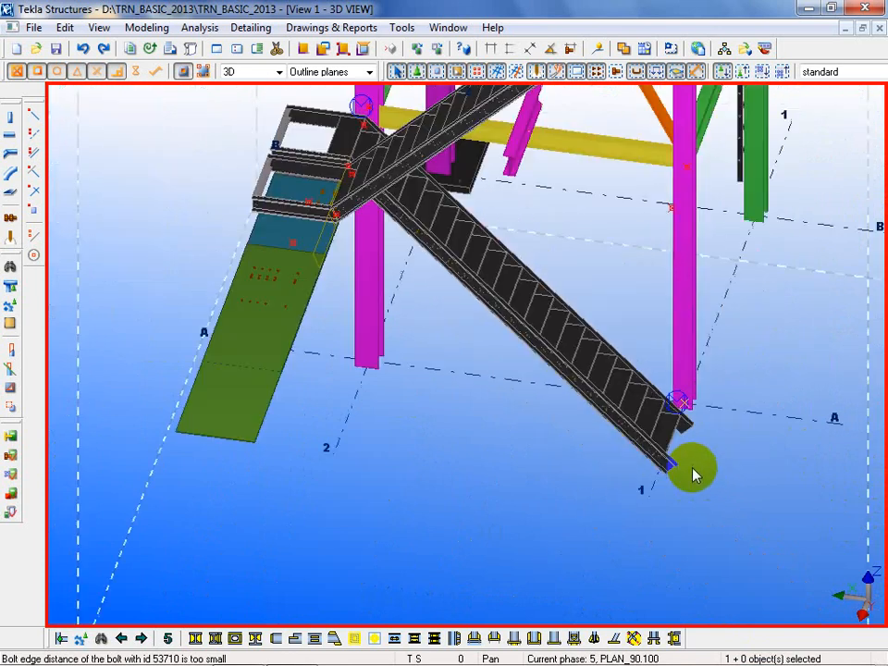
pyautogui.keyDown('ctrl'); pyautogui.moveTo(563, 557); pyautogui.dragTo(555, 518, button='middle'); pyautogui.keyUp('ctrl')
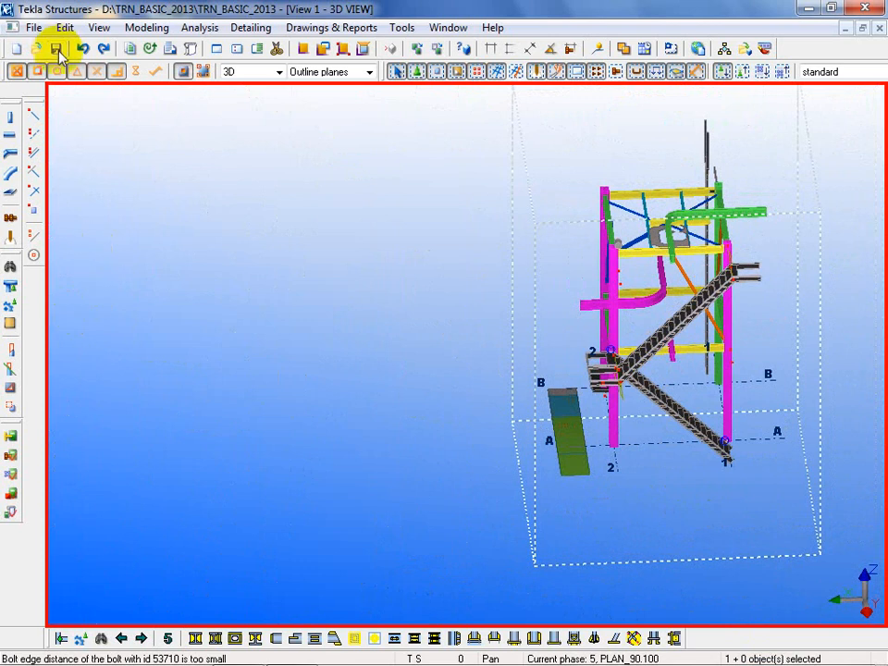
pyautogui.moveTo(185, 656)
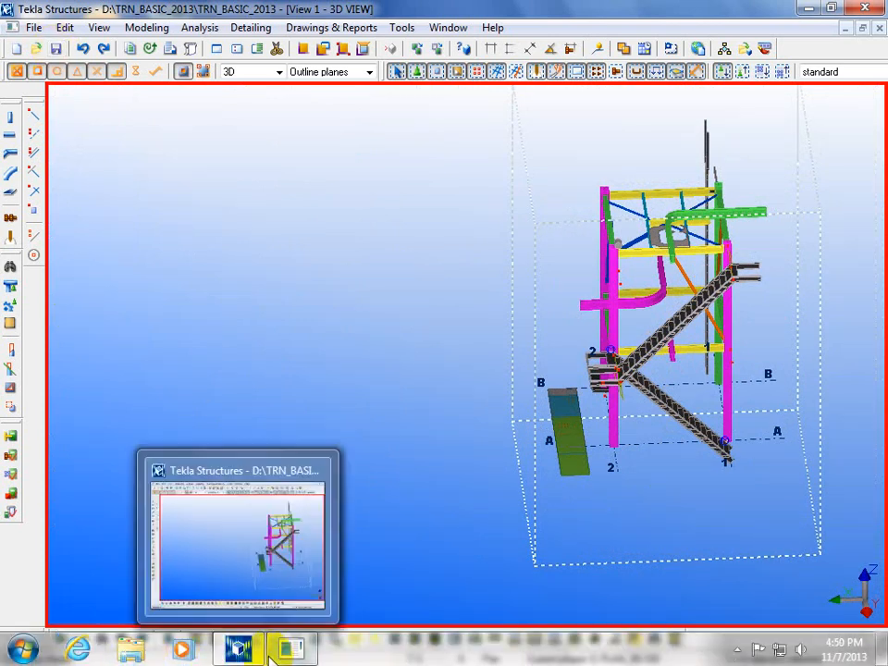
pyautogui.click(139, 652)
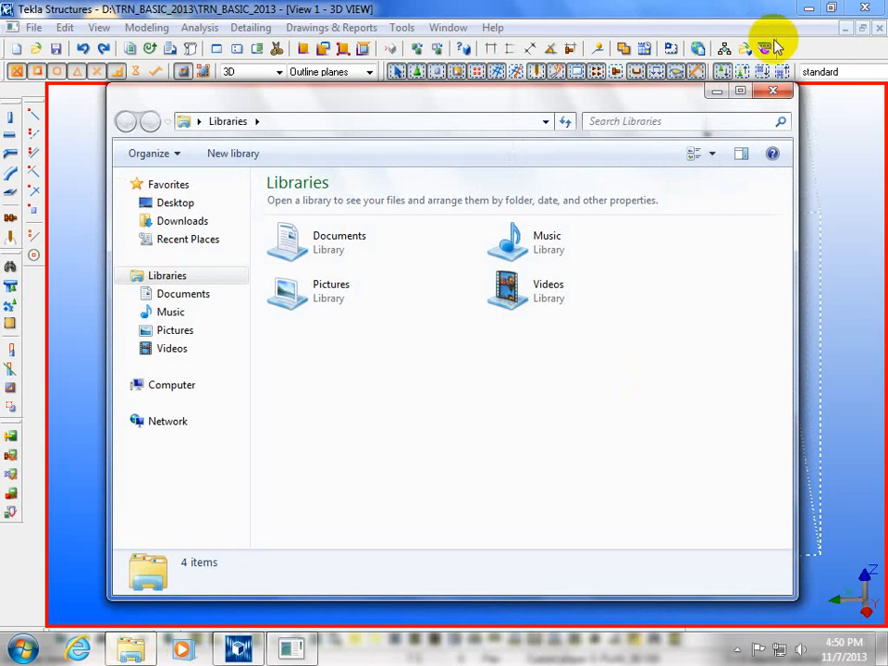
pyautogui.click(773, 91)
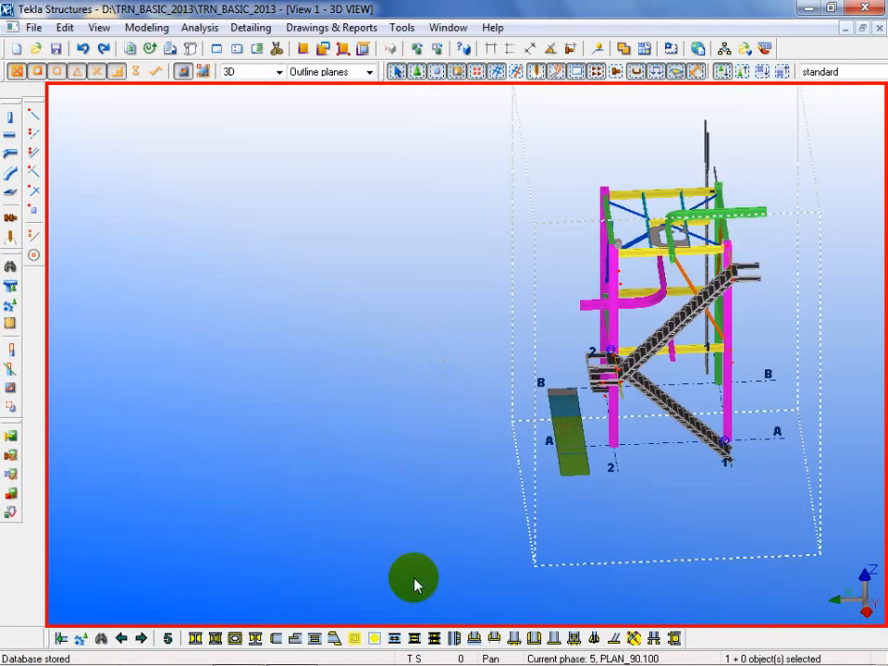
# Save the changes to the current model and start opening another model.
pyautogui.keyDown('ctrl'); pyautogui.moveTo(342, 514); pyautogui.dragTo(426, 476); pyautogui.keyUp('ctrl')
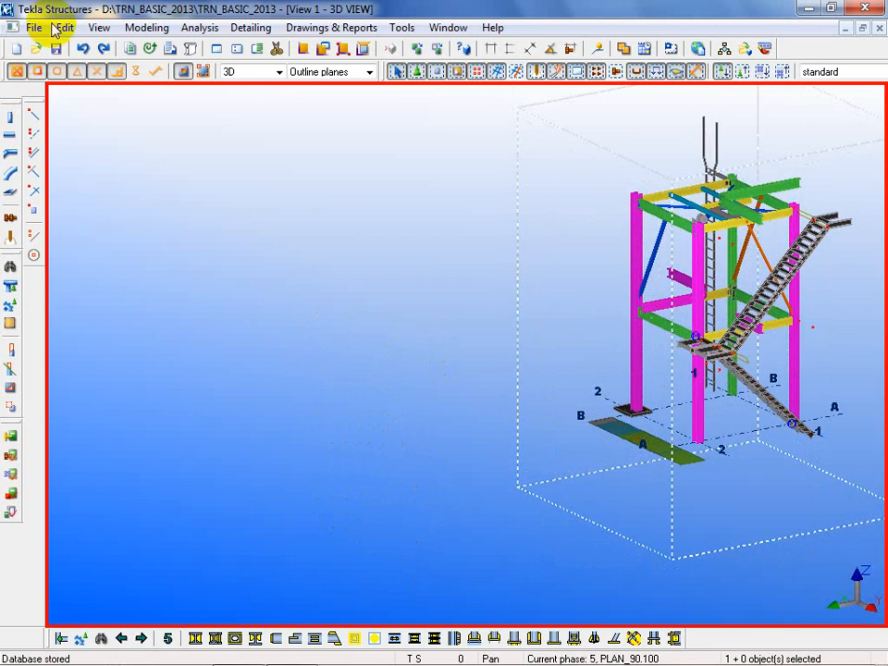
pyautogui.click(36, 49)
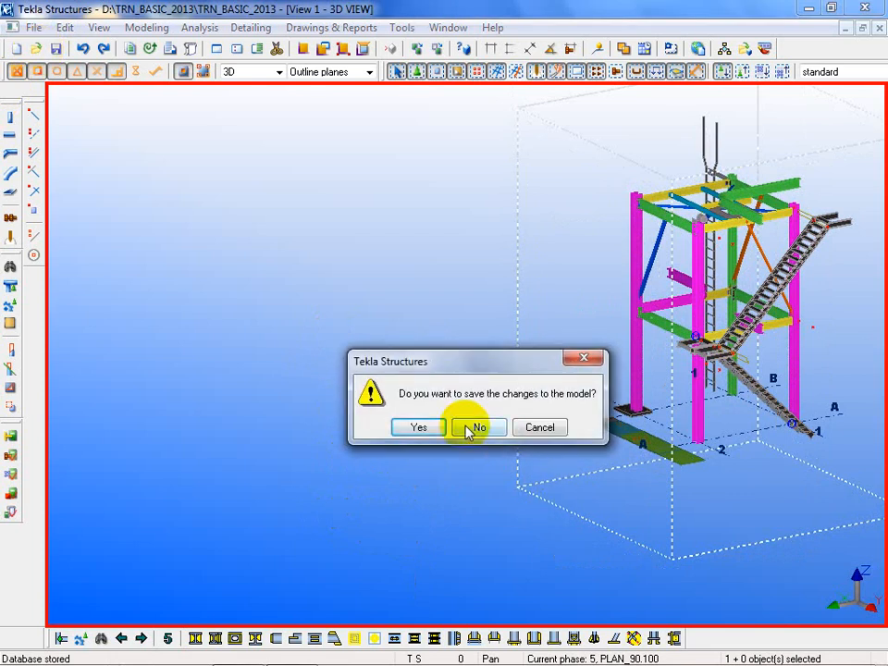
pyautogui.click(421, 428)
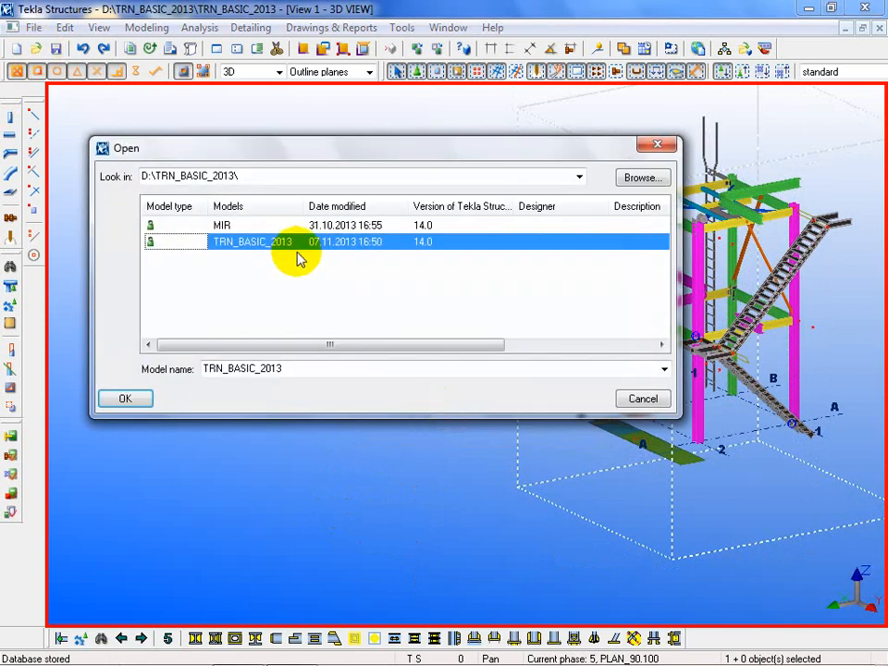
# Look through the models stored in C:\TeklaStructuresModels\ for a suitable one to open.
pyautogui.click(579, 177)
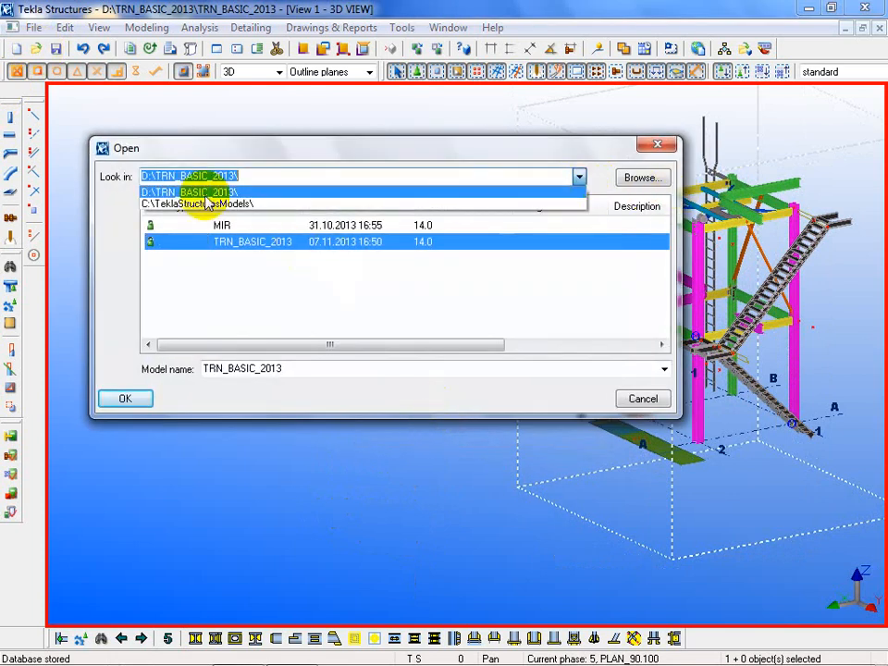
pyautogui.click(199, 202)
pyautogui.click(263, 275)
pyautogui.scroll(-1, 270, 282)
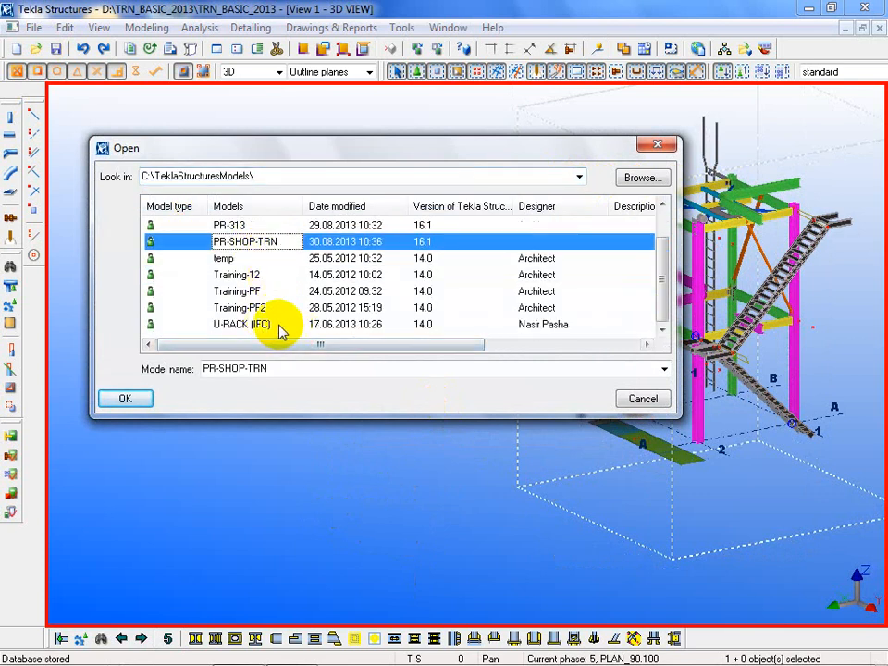
pyautogui.scroll(1, 282, 332)
pyautogui.scroll(-1, 283, 331)
pyautogui.scroll(1, 282, 331)
pyautogui.scroll(-1, 282, 331)
pyautogui.scroll(1, 282, 331)
pyautogui.scroll(-1, 279, 329)
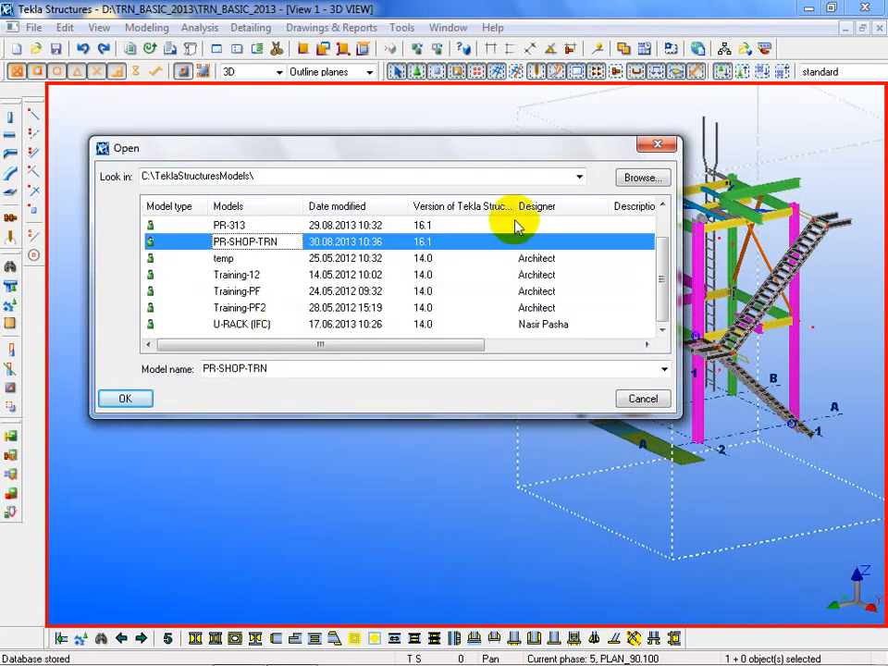
# Browse to the New Volume (D:) drive and list the models stored directly on it.
pyautogui.click(579, 177)
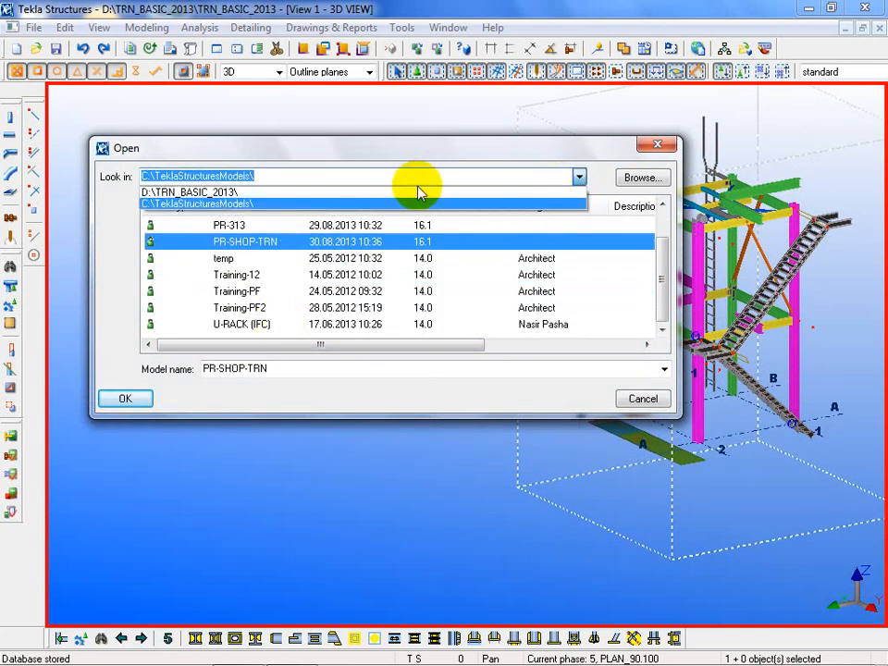
pyautogui.click(640, 177)
pyautogui.click(640, 177)
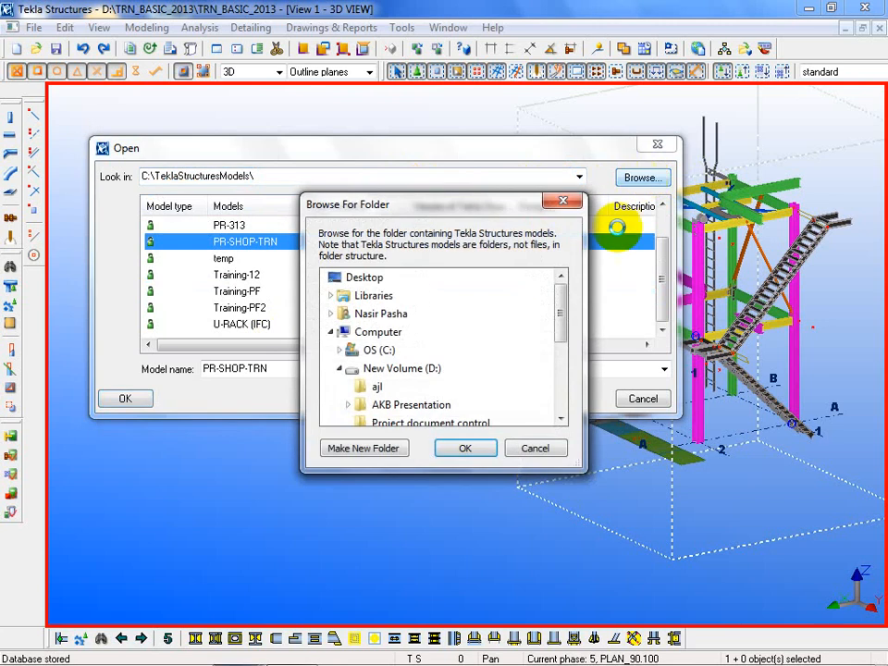
pyautogui.click(388, 368)
pyautogui.click(462, 448)
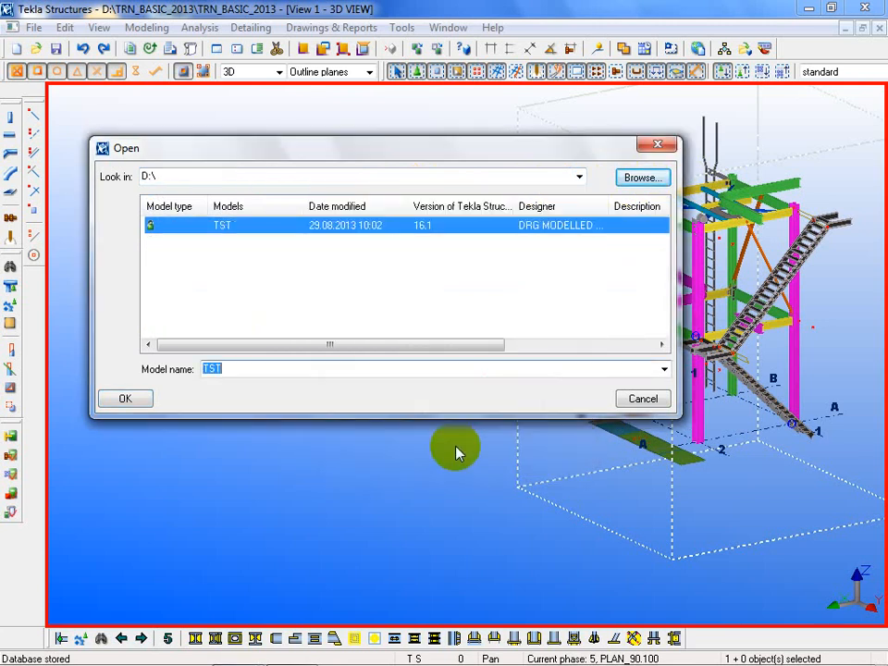
# Search the D: drive's training Apr 12 and TS MODELS folders for a model, then cancel the folder browsing.
pyautogui.click(579, 177)
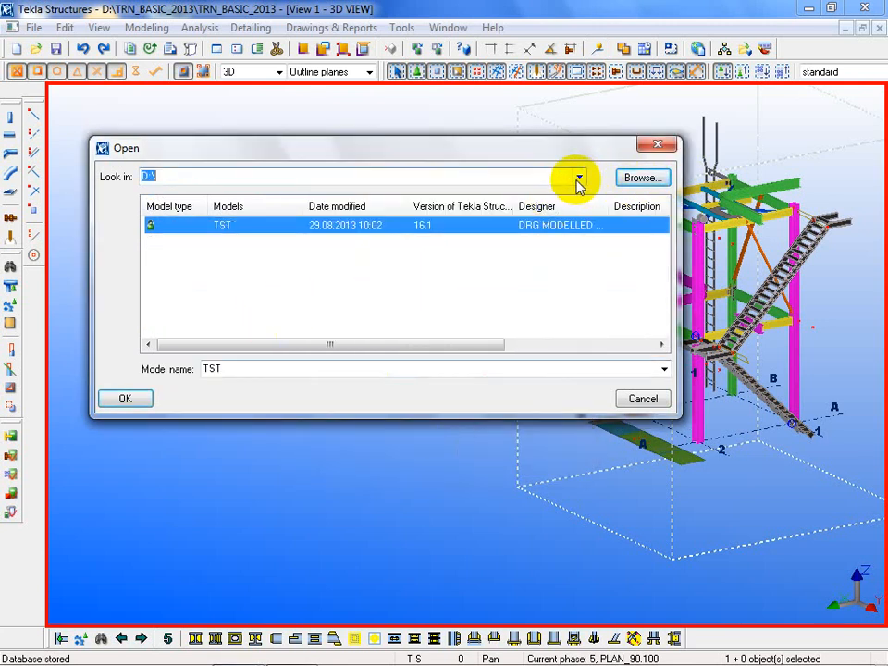
pyautogui.click(631, 179)
pyautogui.click(631, 179)
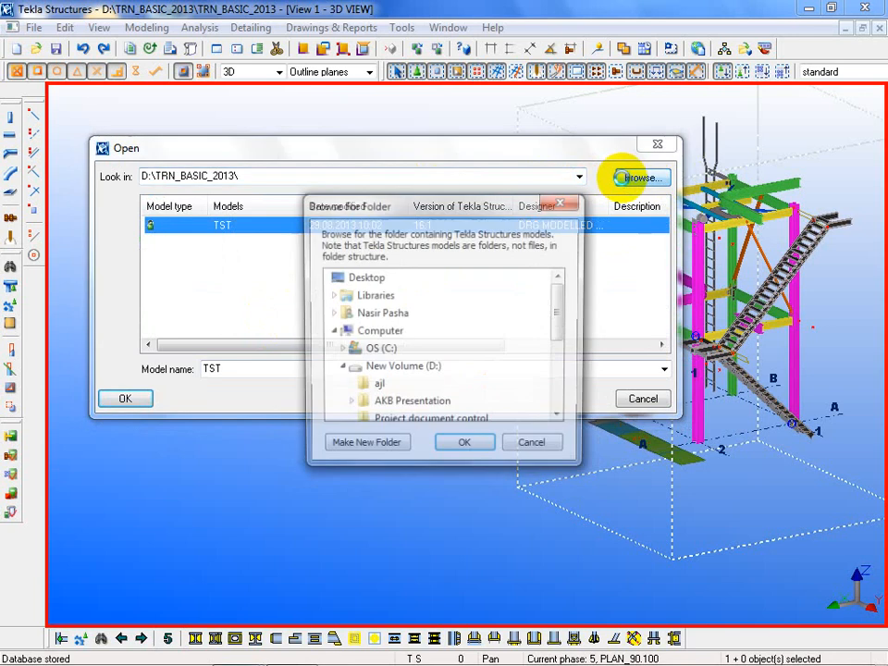
pyautogui.moveTo(558, 339); pyautogui.dragTo(560, 359)
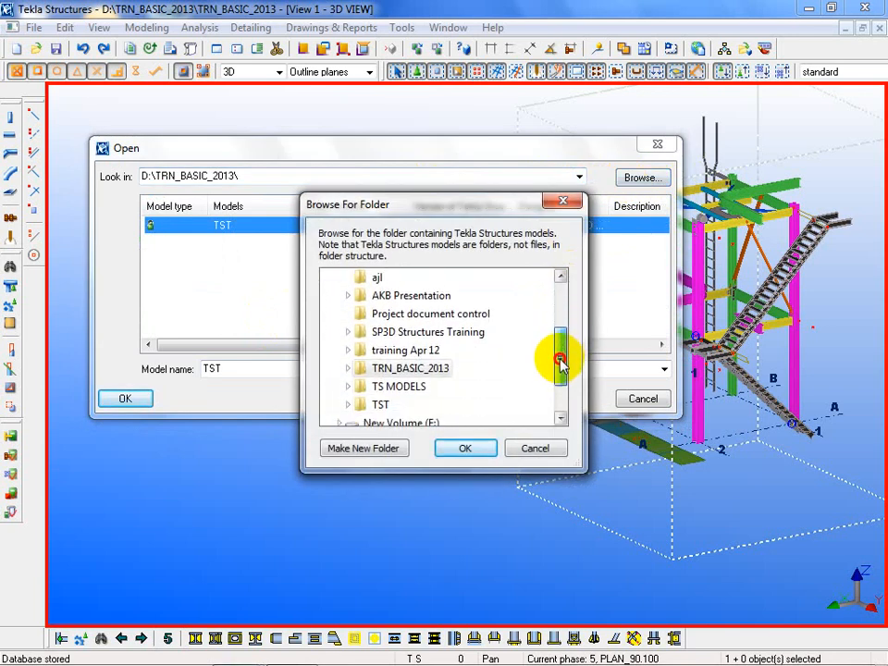
pyautogui.click(348, 351)
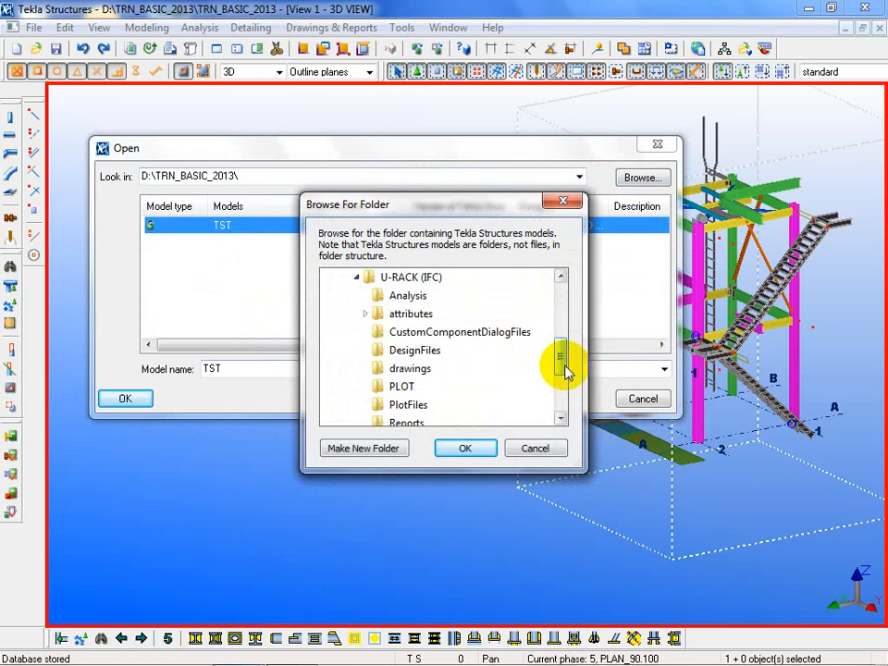
pyautogui.moveTo(566, 370); pyautogui.dragTo(564, 416)
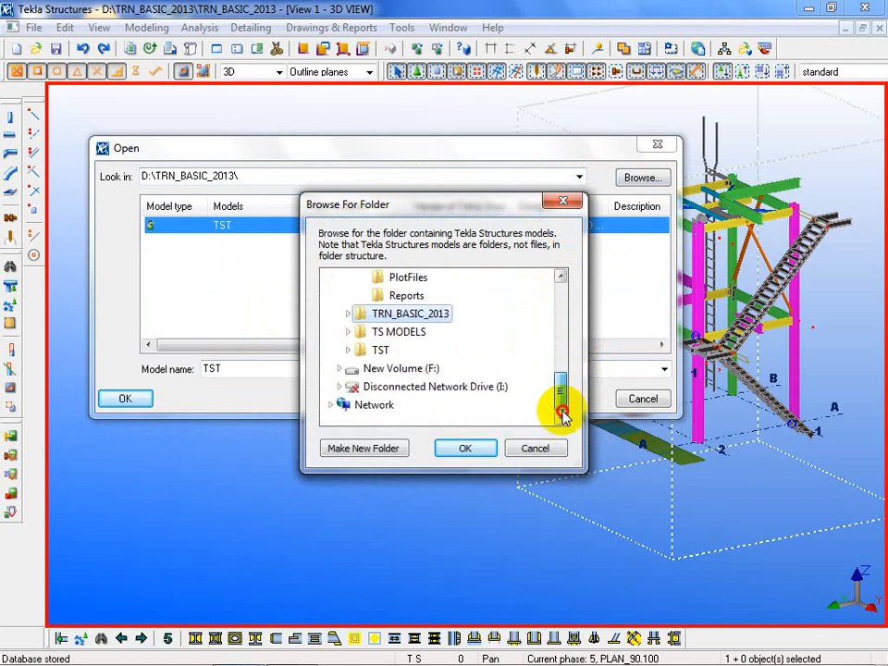
pyautogui.click(348, 331)
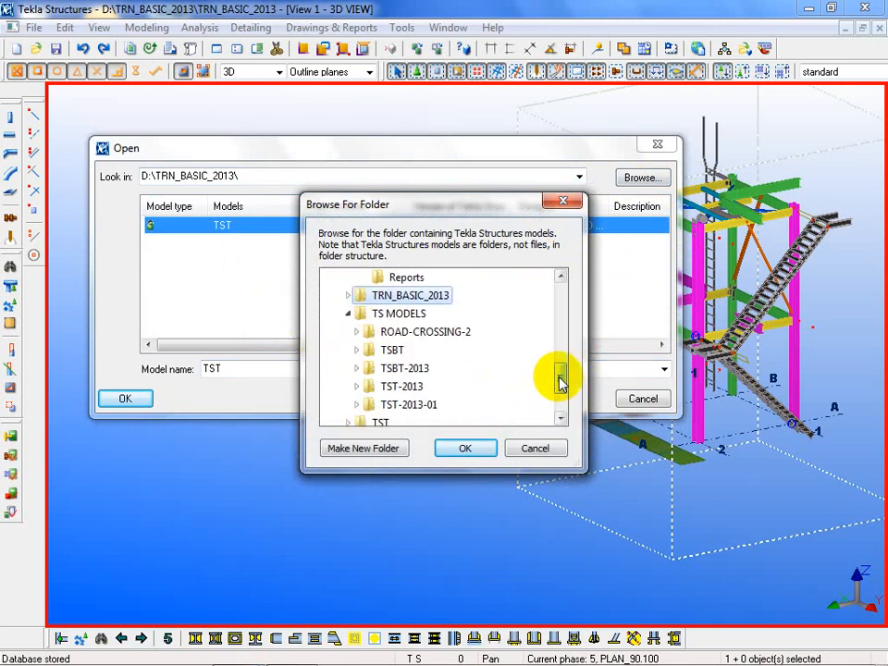
pyautogui.moveTo(558, 379); pyautogui.dragTo(561, 312)
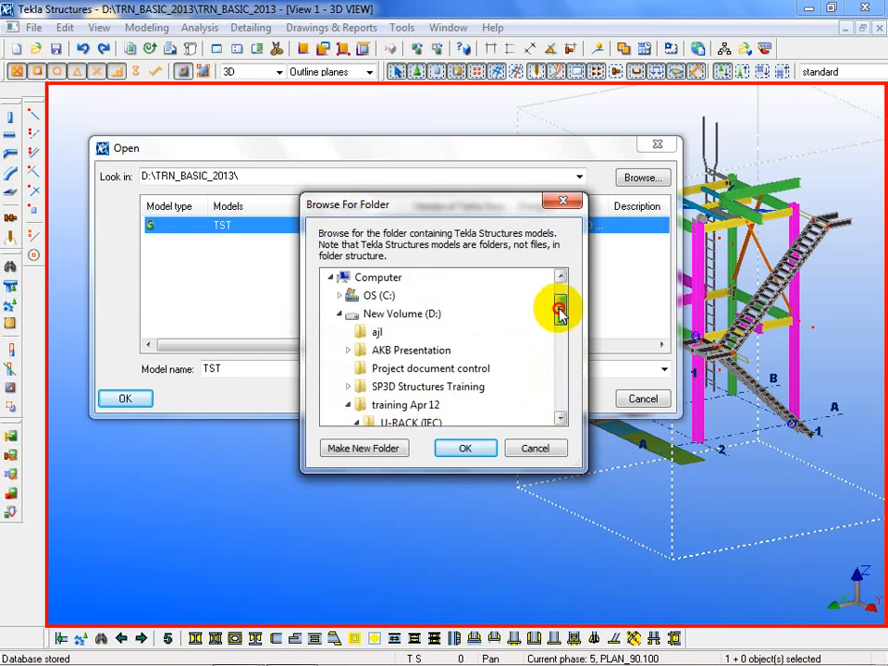
pyautogui.click(555, 451)
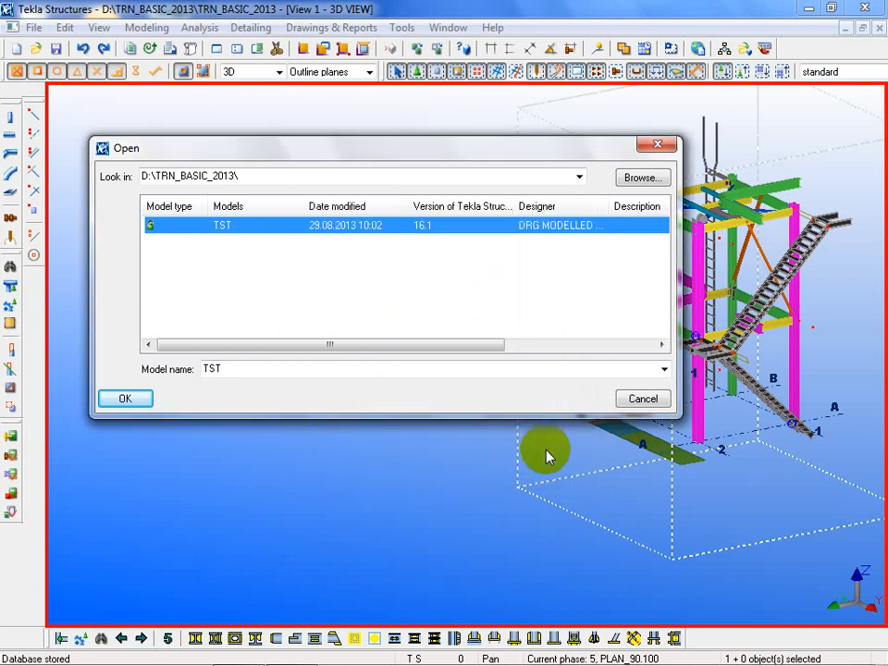
# Switch to Windows Explorer and open the network location \\JPAK02.
pyautogui.click(372, 556)
pyautogui.moveTo(189, 663)
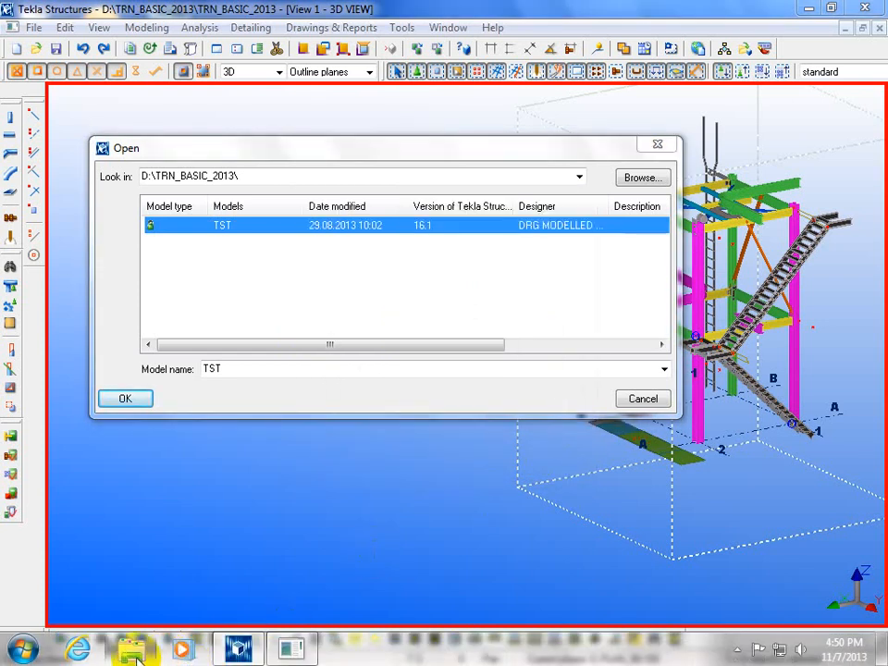
pyautogui.click(134, 653)
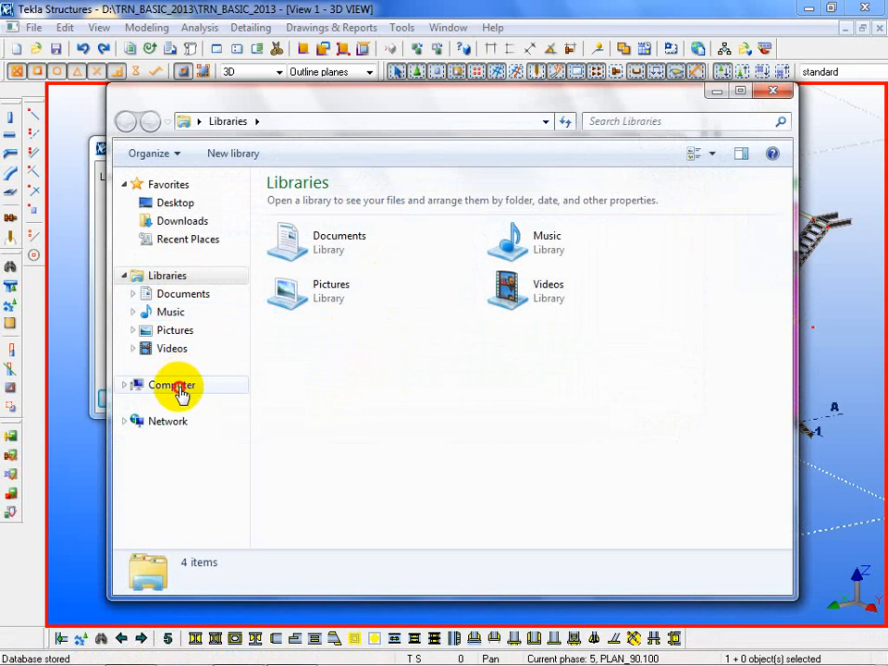
pyautogui.click(179, 388)
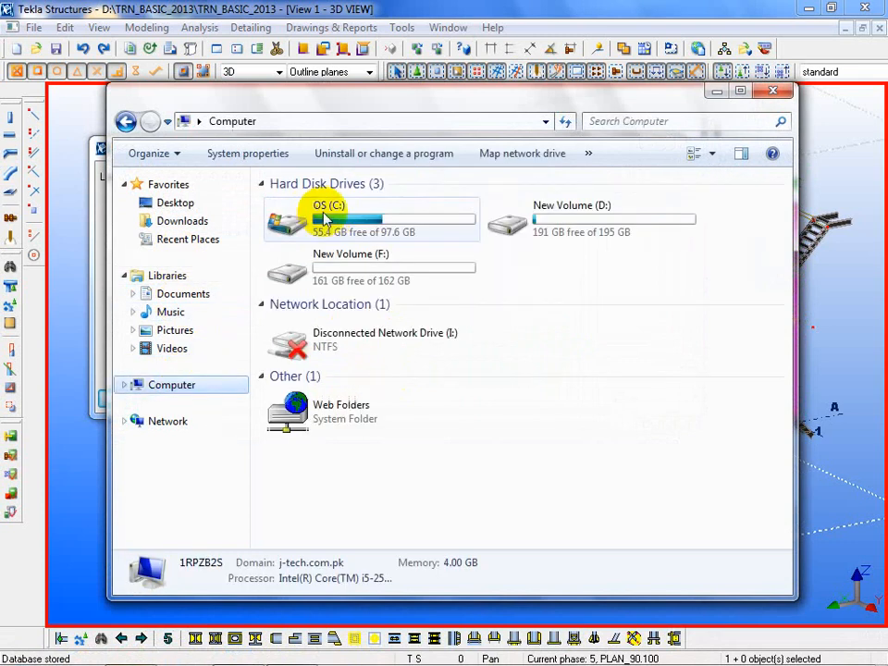
pyautogui.click(289, 122)
pyautogui.write('\\\\')
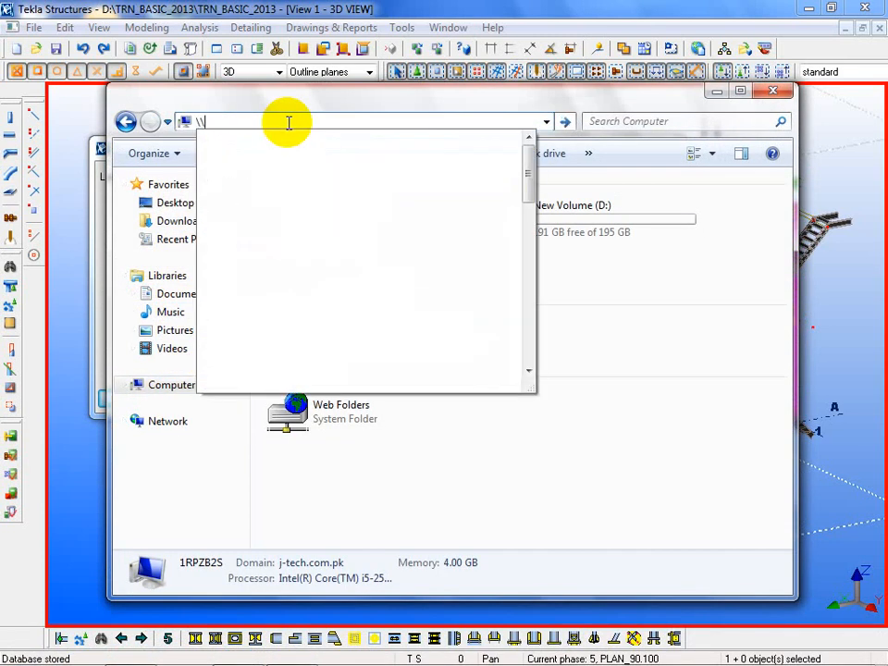
pyautogui.write('JPA')
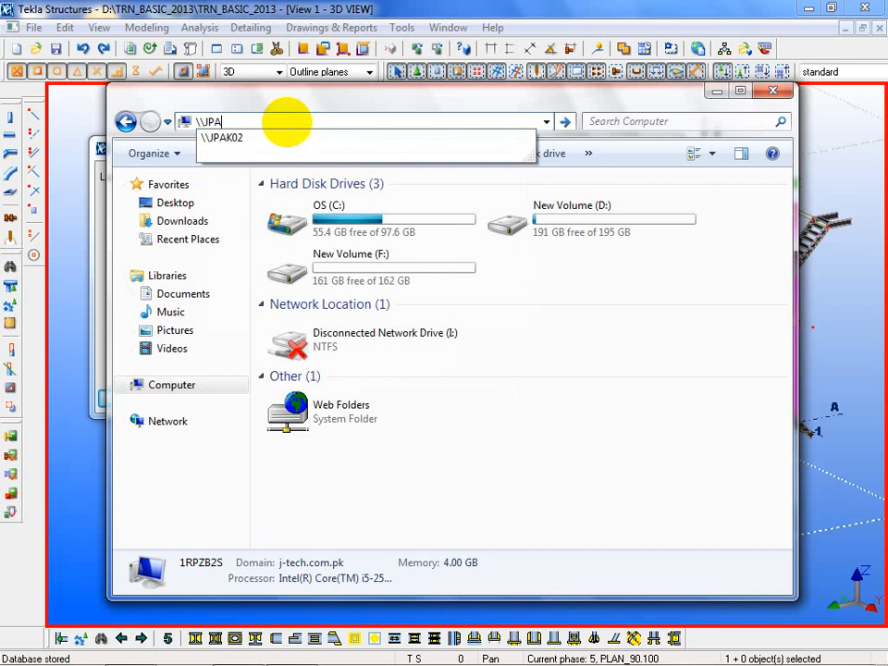
pyautogui.write('K02')
pyautogui.press('Return')
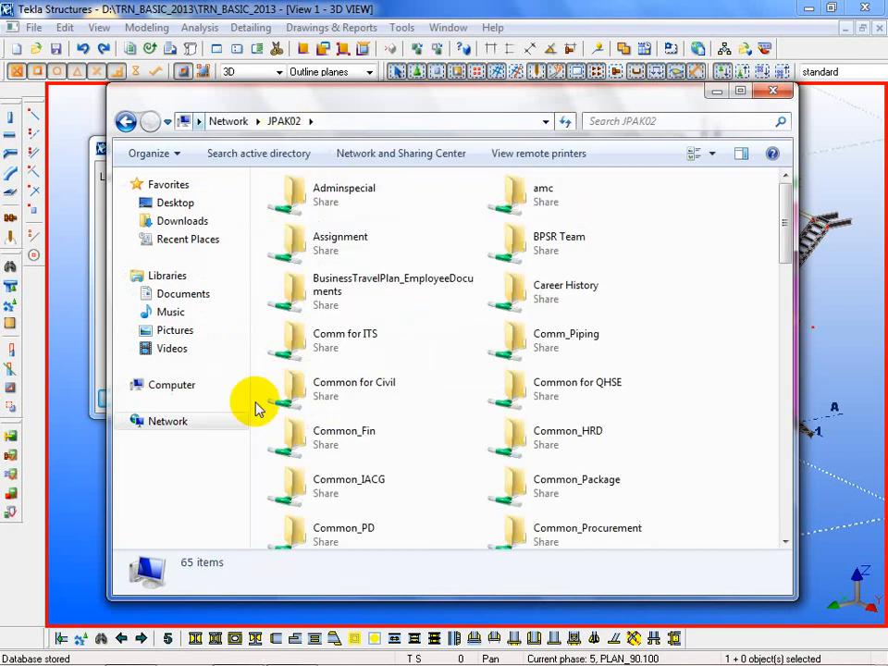
# Open the TRANING_2011 folder through Common for Civil, the trainer's personal folder and TEKLA STRUCTURE.
pyautogui.doubleClick(371, 388)
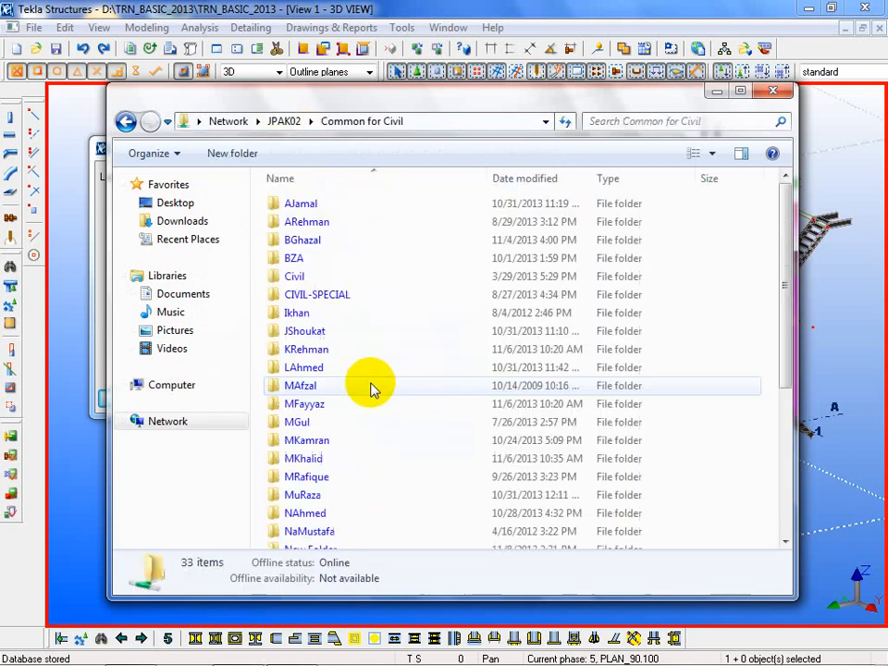
pyautogui.click(340, 442)
pyautogui.scroll(-5, 341, 435)
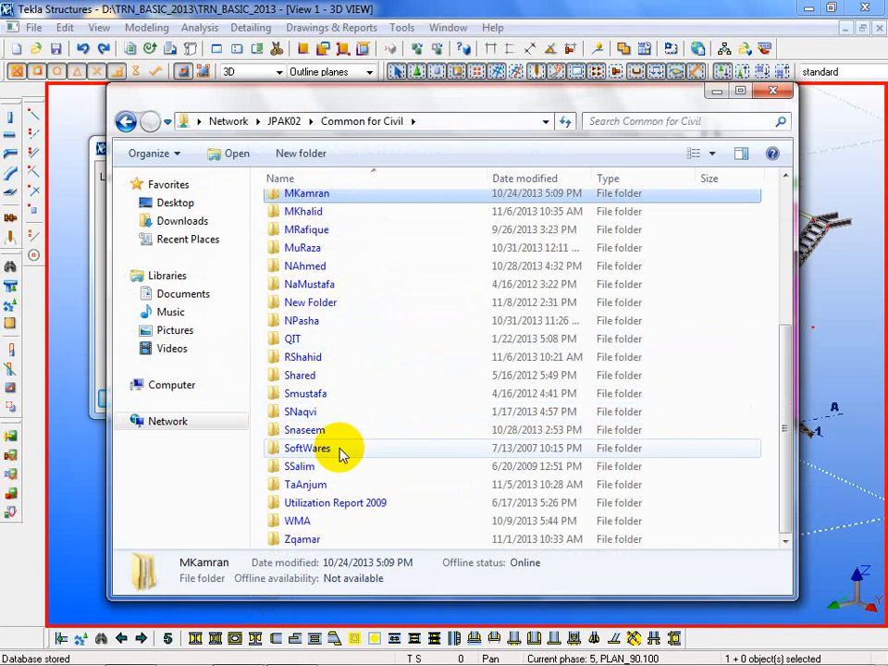
pyautogui.doubleClick(324, 321)
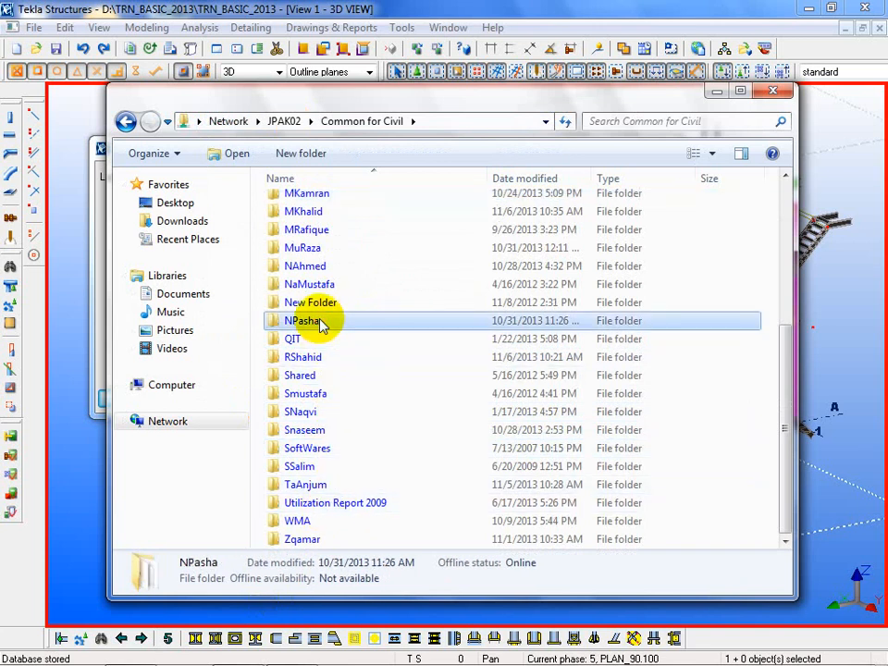
pyautogui.doubleClick(341, 242)
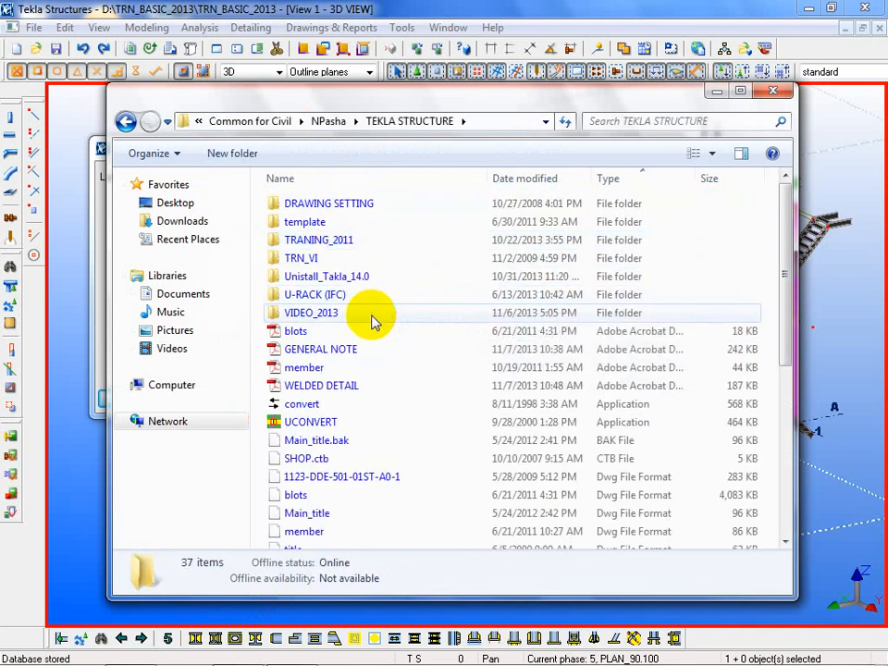
pyautogui.doubleClick(367, 240)
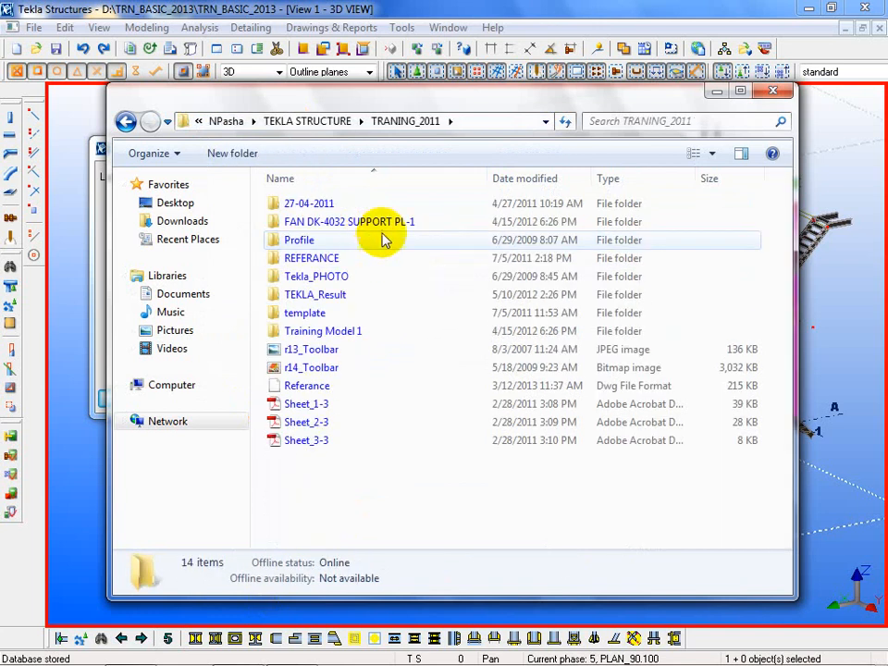
# Copy the FAN DK-4032 SUPPORT PL-1 folder to the clipboard.
pyautogui.click(366, 222)
pyautogui.rightClick(366, 222)
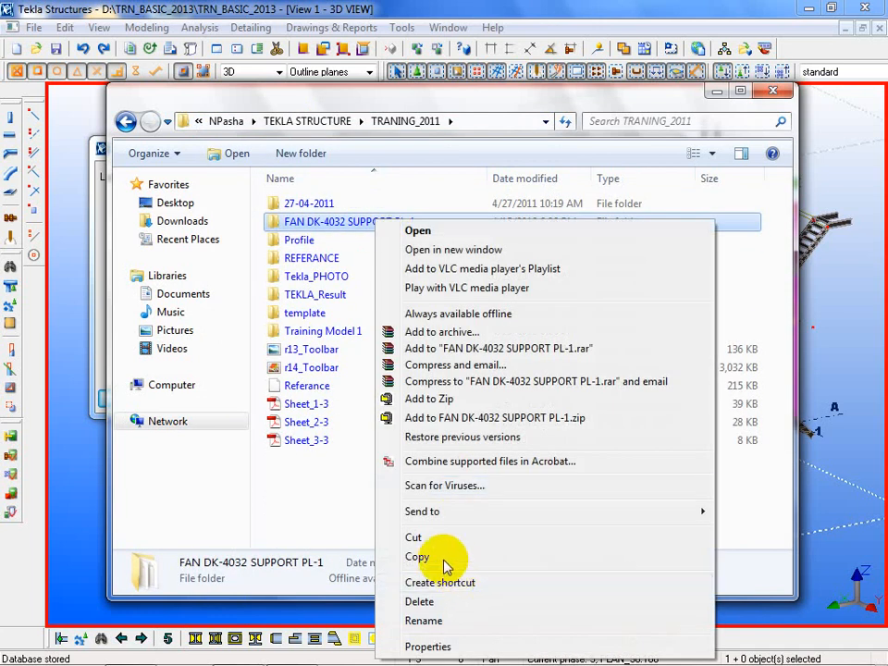
pyautogui.click(444, 559)
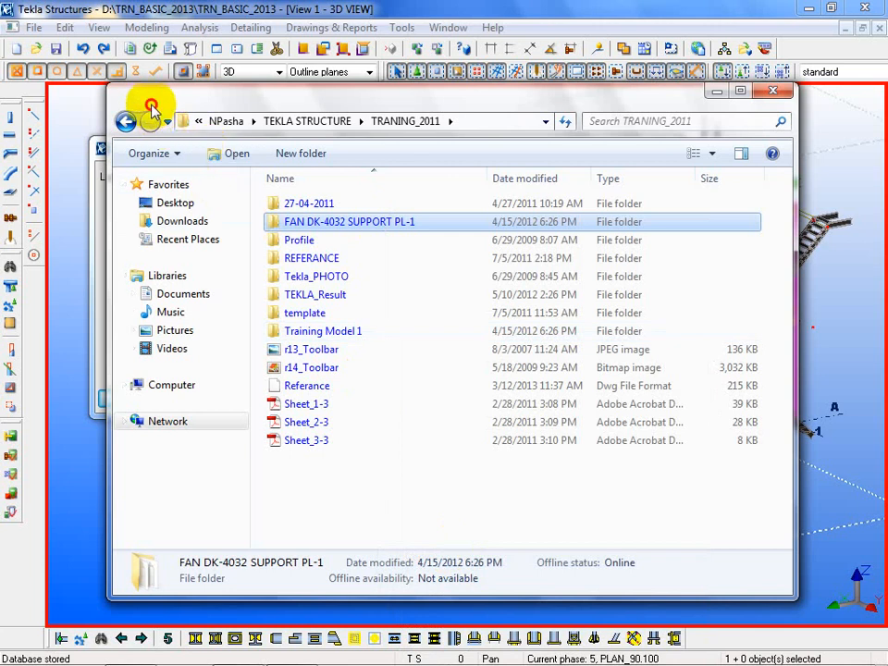
# Paste the copied FAN DK-4032 SUPPORT PL-1 folder into the TRN_BASIC_2013 folder on the D: drive.
pyautogui.moveTo(153, 109); pyautogui.dragTo(211, 140)
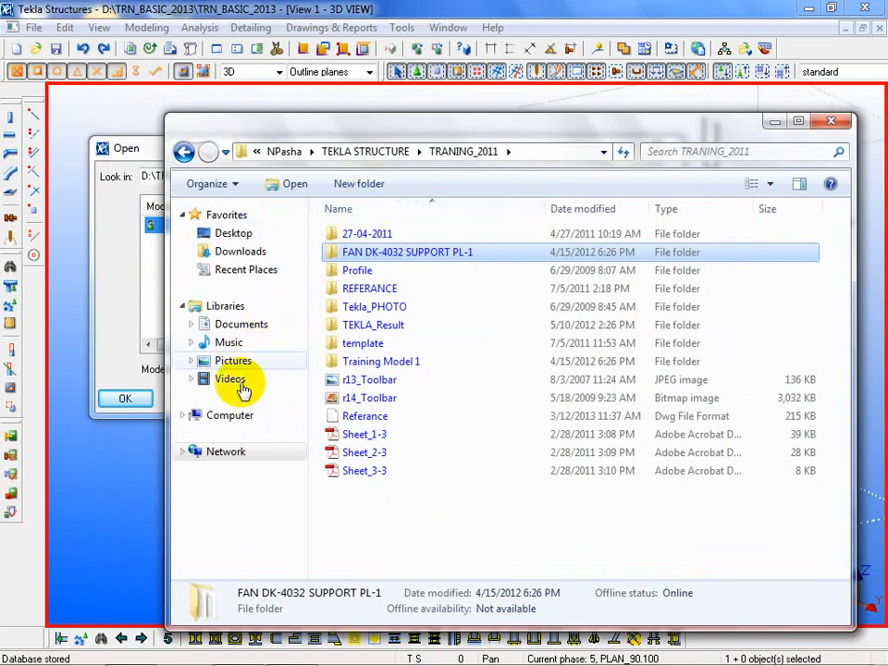
pyautogui.click(230, 415)
pyautogui.click(632, 257)
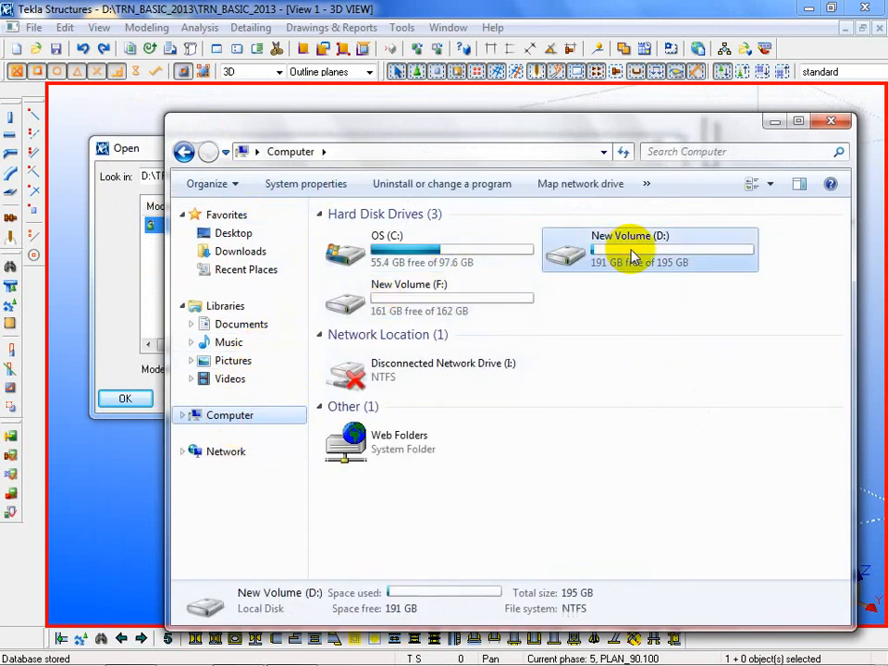
pyautogui.doubleClick(632, 256)
pyautogui.doubleClick(356, 326)
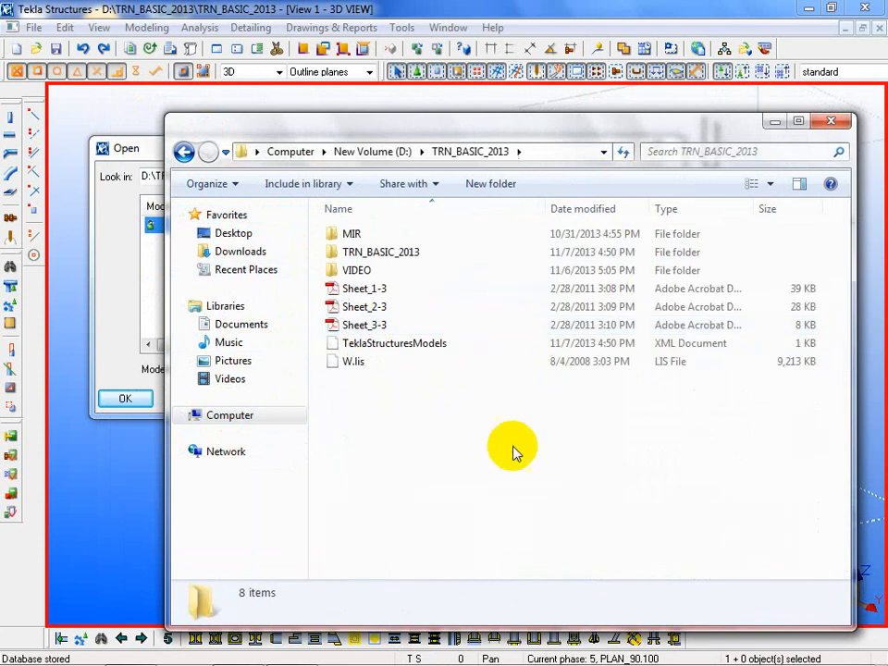
pyautogui.rightClick(514, 447)
pyautogui.doubleClick(381, 258)
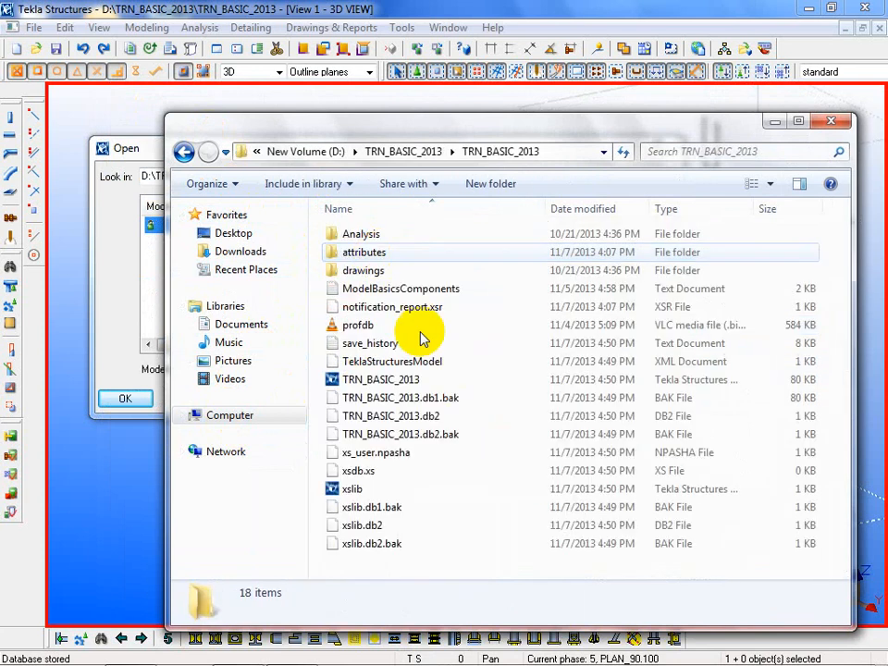
pyautogui.click(185, 154)
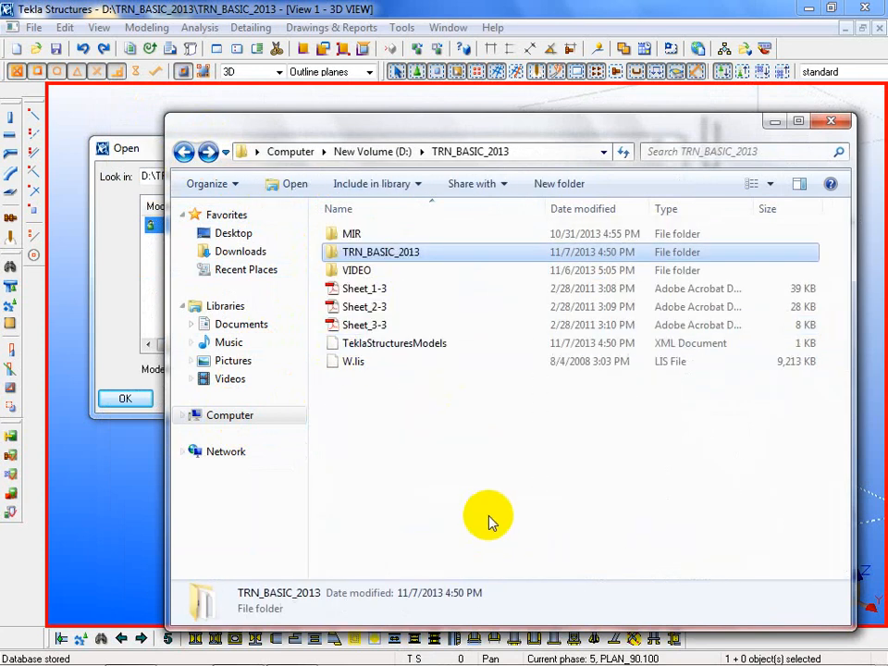
pyautogui.rightClick(489, 520)
pyautogui.click(575, 404)
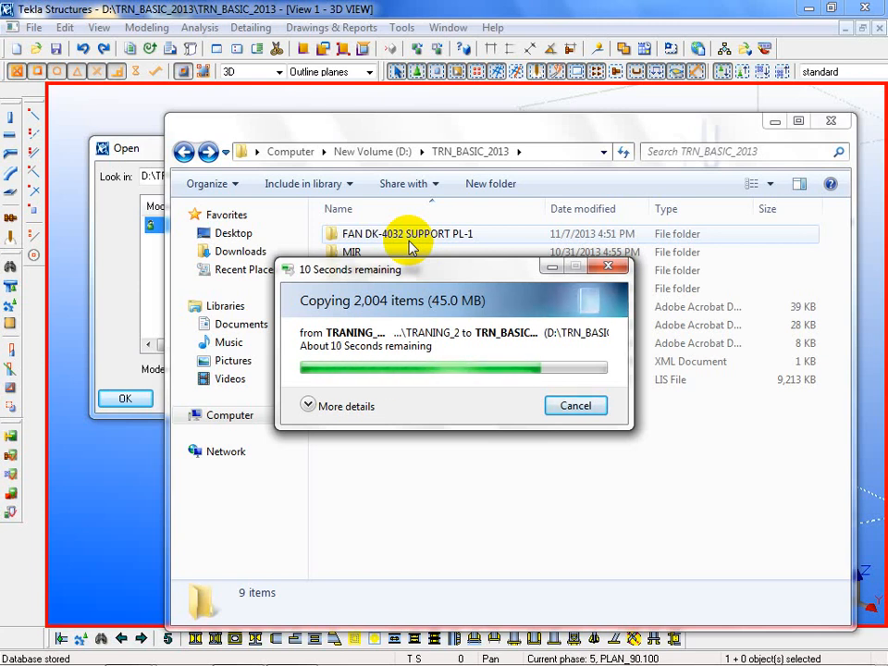
# Check the network connection while the folder copies and switch back to the Open dialog in Tekla Structures.
pyautogui.moveTo(737, 609)
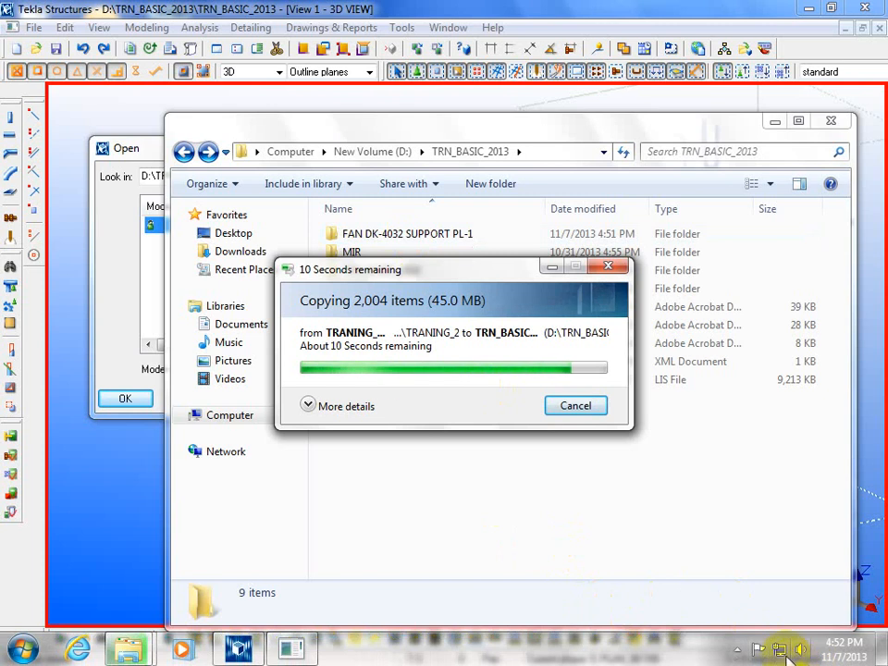
pyautogui.click(779, 651)
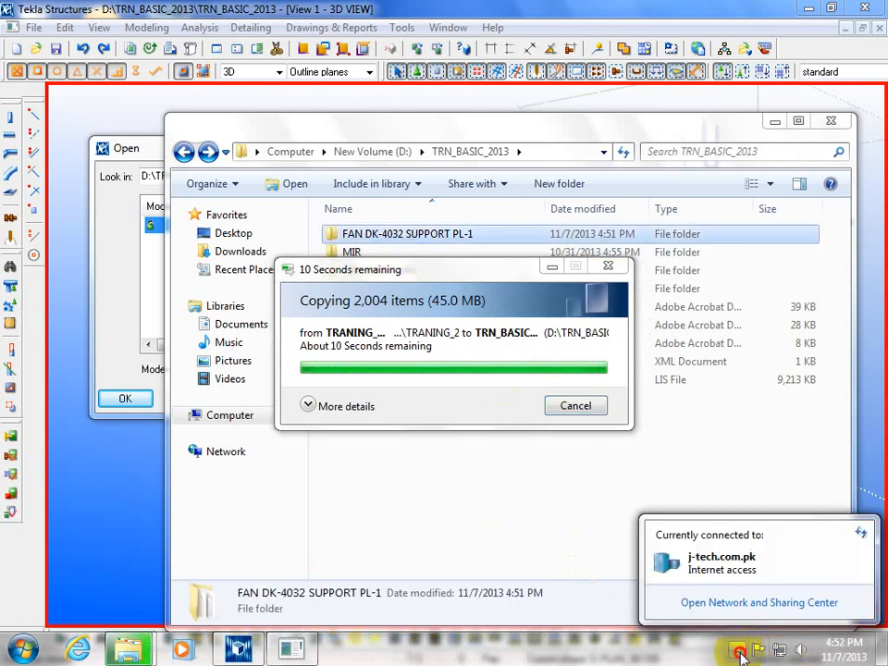
pyautogui.click(739, 652)
pyautogui.click(575, 500)
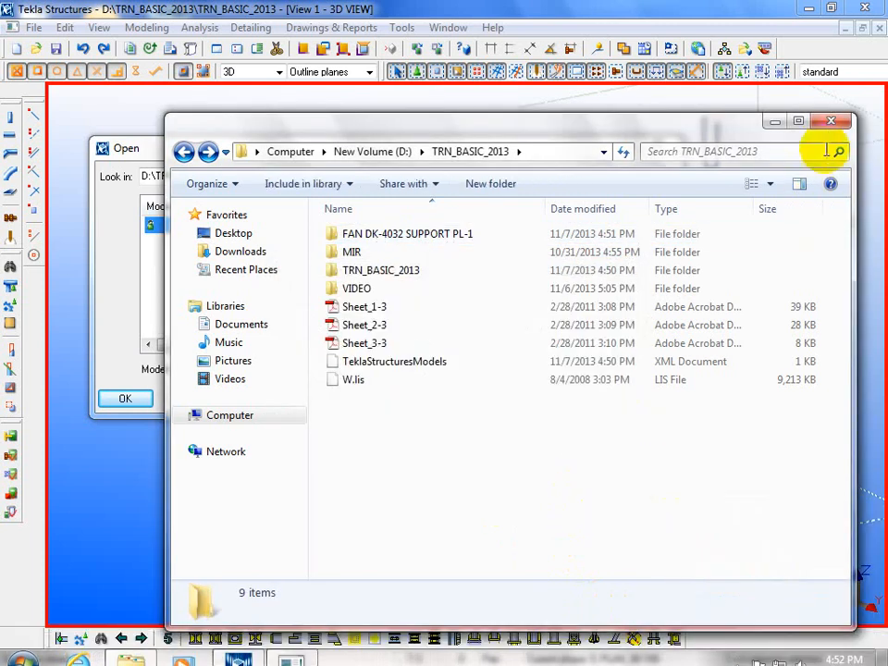
pyautogui.click(775, 122)
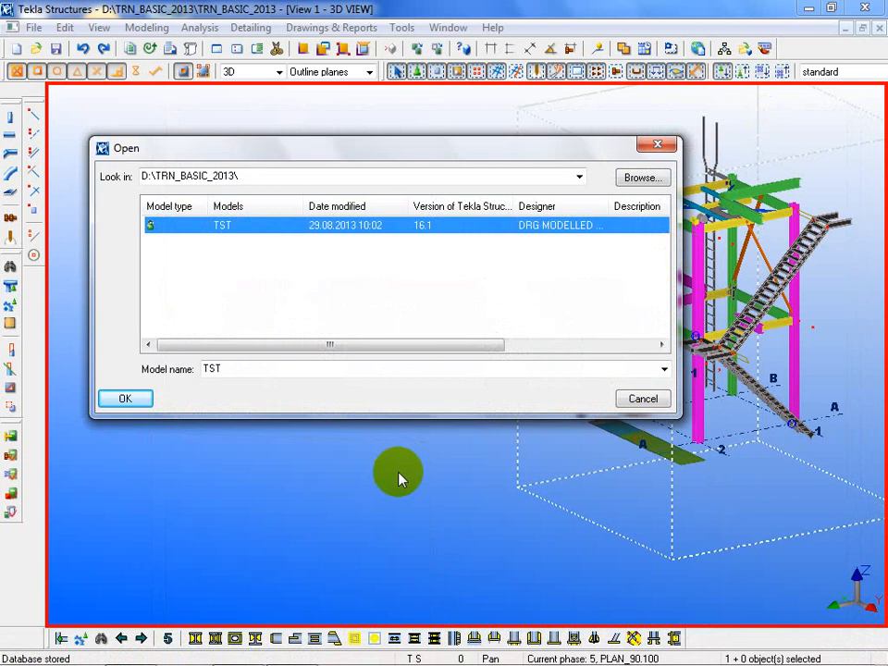
# Set the root of the D: drive as the location to look for models.
pyautogui.click(653, 178)
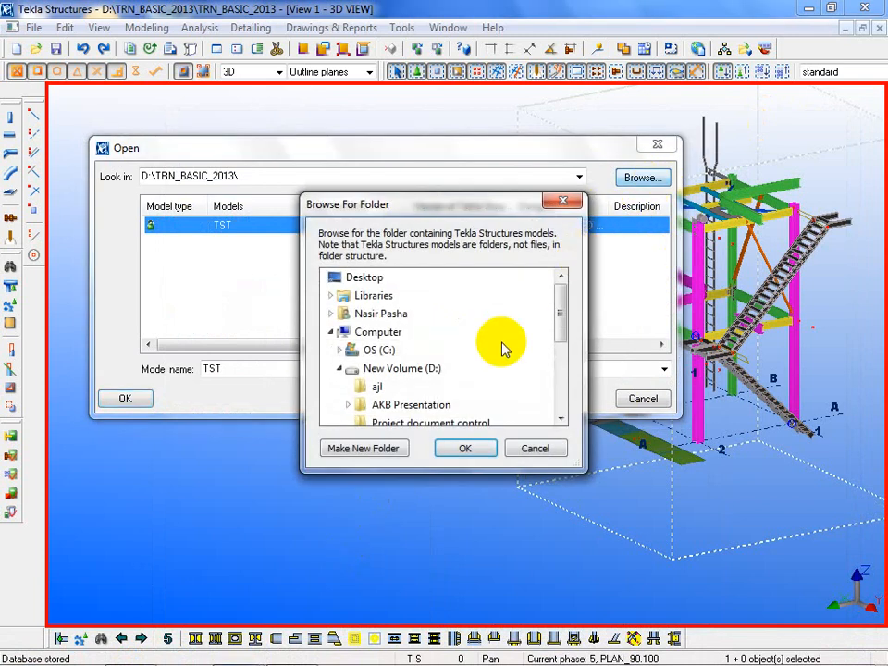
pyautogui.click(424, 369)
pyautogui.click(464, 450)
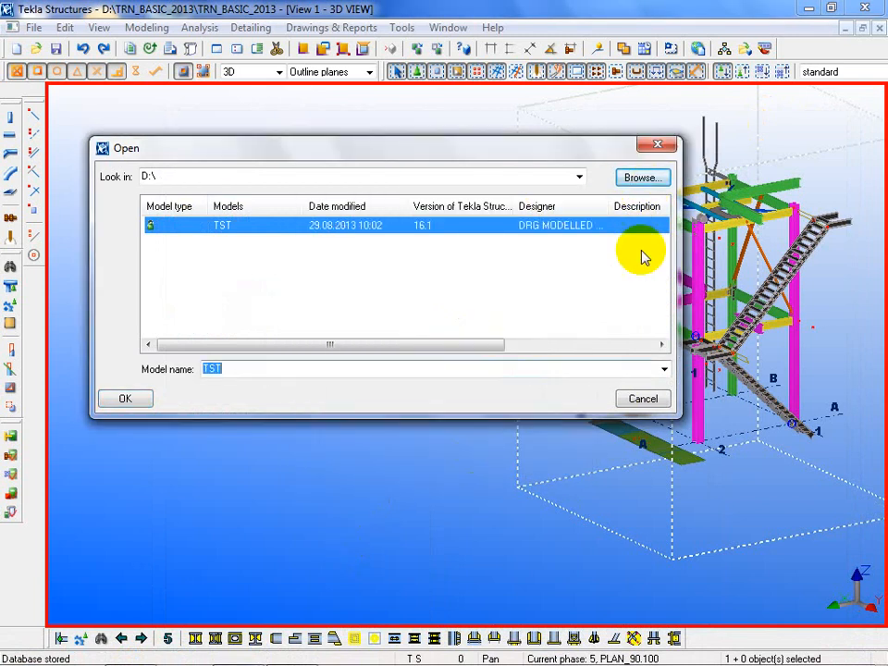
# Browse to FAN DK-4032 SUPPORT PL-1 inside D:\TRN_BASIC_2013 and open that model.
pyautogui.click(637, 176)
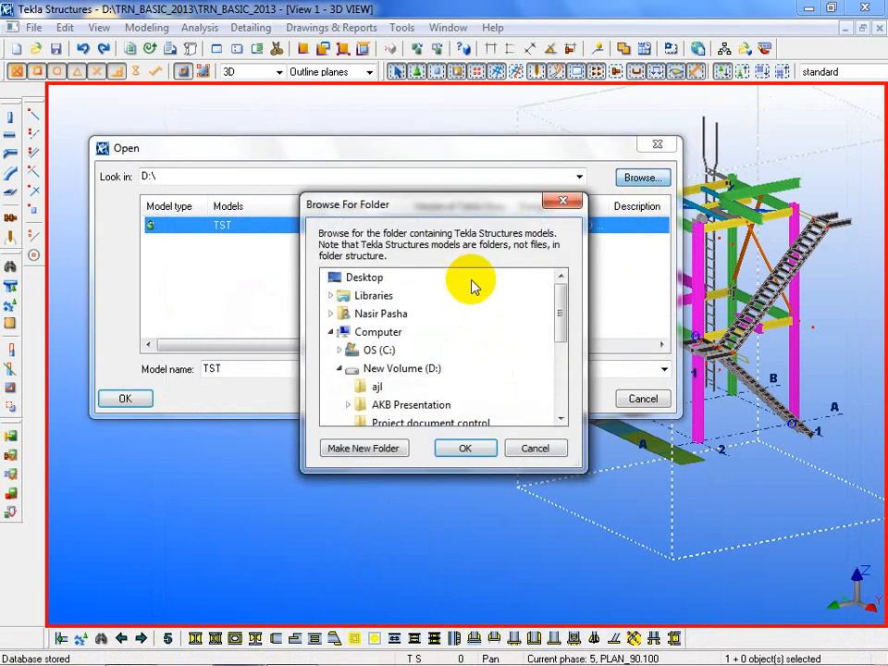
pyautogui.click(562, 344)
pyautogui.click(352, 328)
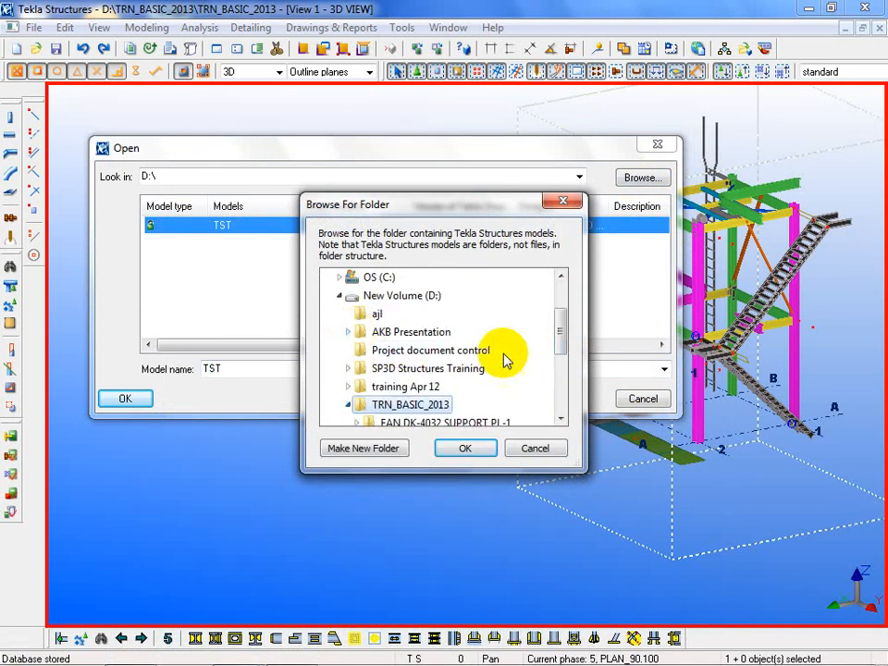
pyautogui.scroll(-2, 459, 363)
pyautogui.click(435, 298)
pyautogui.scroll(2, 426, 319)
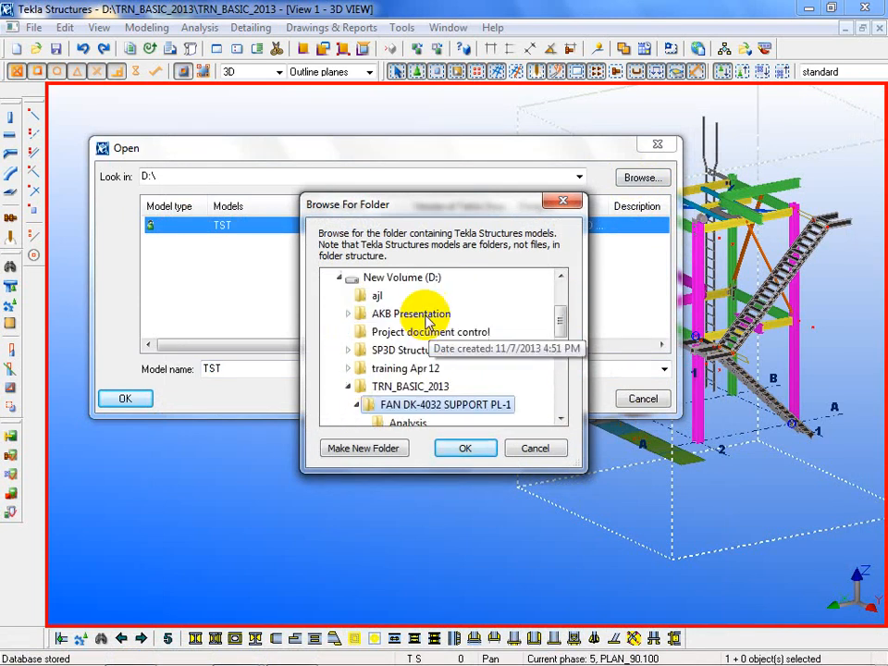
pyautogui.click(489, 456)
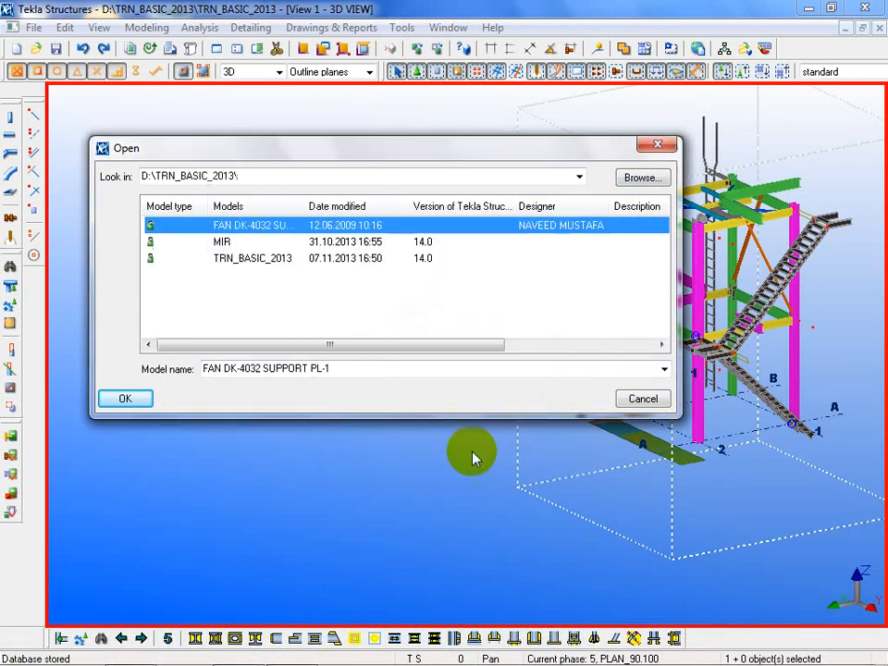
pyautogui.click(123, 399)
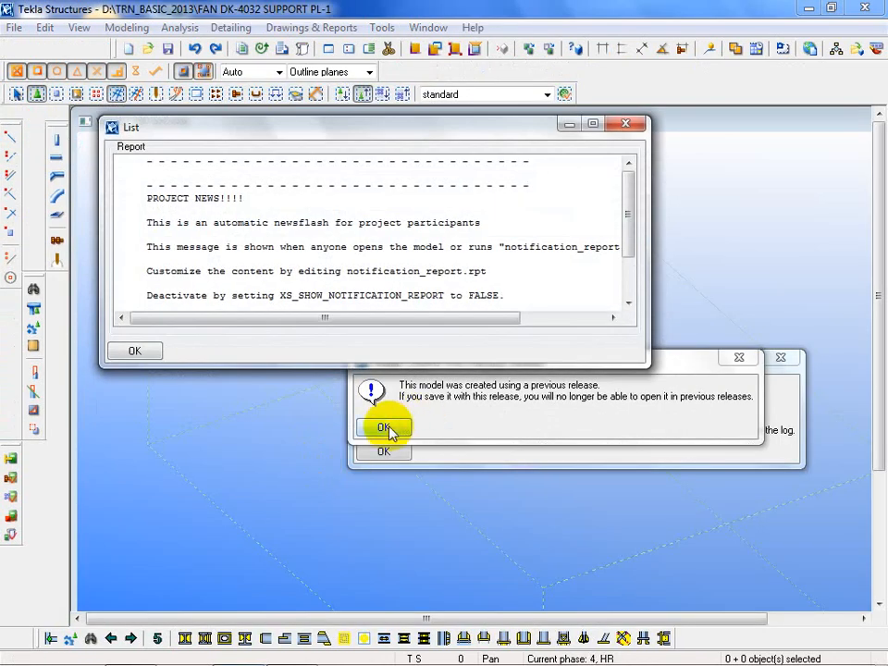
# Dismiss the opening messages and the project news report, and maximize the 3D SHOWN view.
pyautogui.click(384, 428)
pyautogui.click(383, 454)
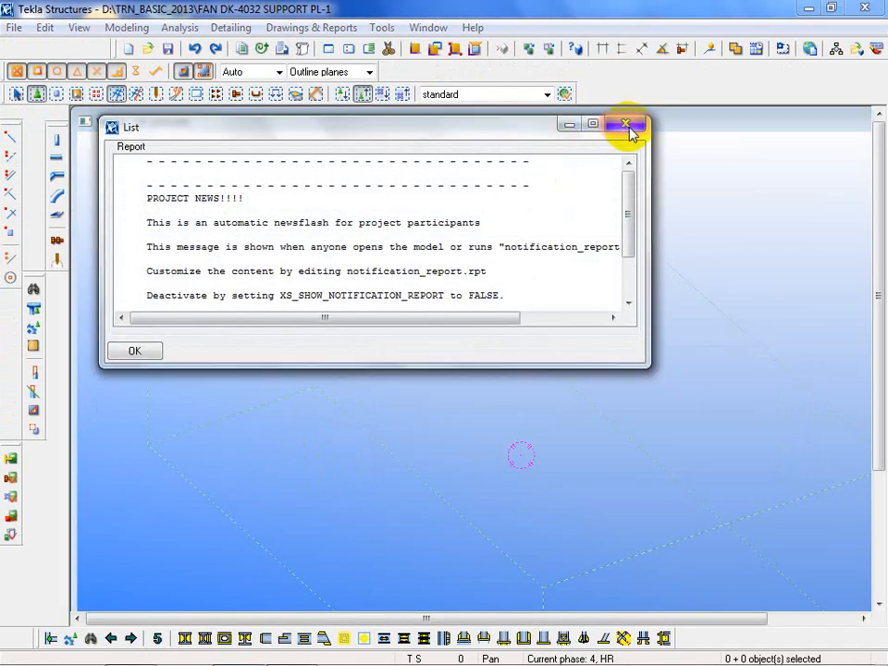
pyautogui.click(630, 130)
pyautogui.doubleClick(630, 128)
pyautogui.rightClick(496, 294)
pyautogui.click(527, 303)
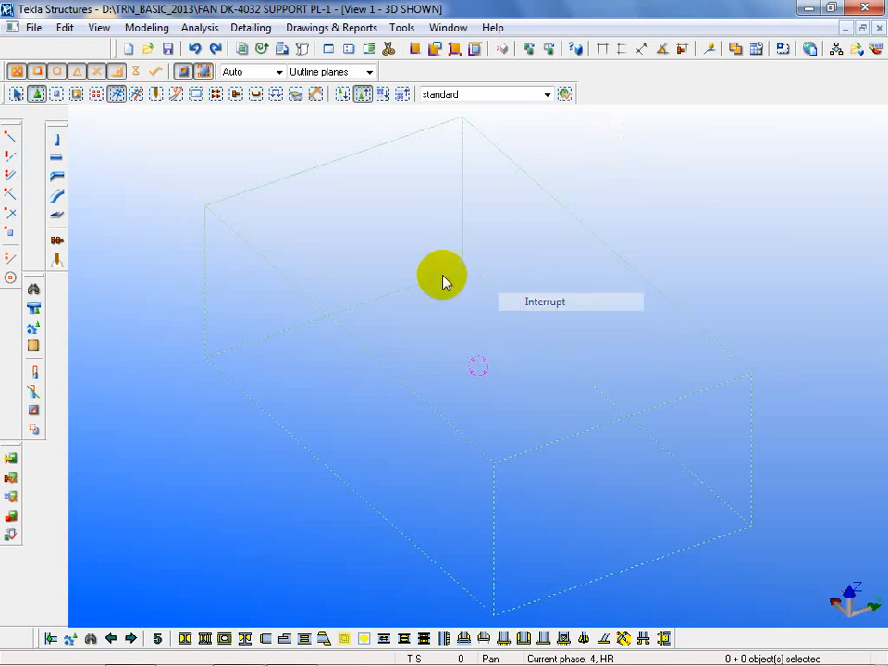
# Enable selection of all object types and choose standard as the visible object group in the 3D SHOWN view's properties.
pyautogui.click(324, 238)
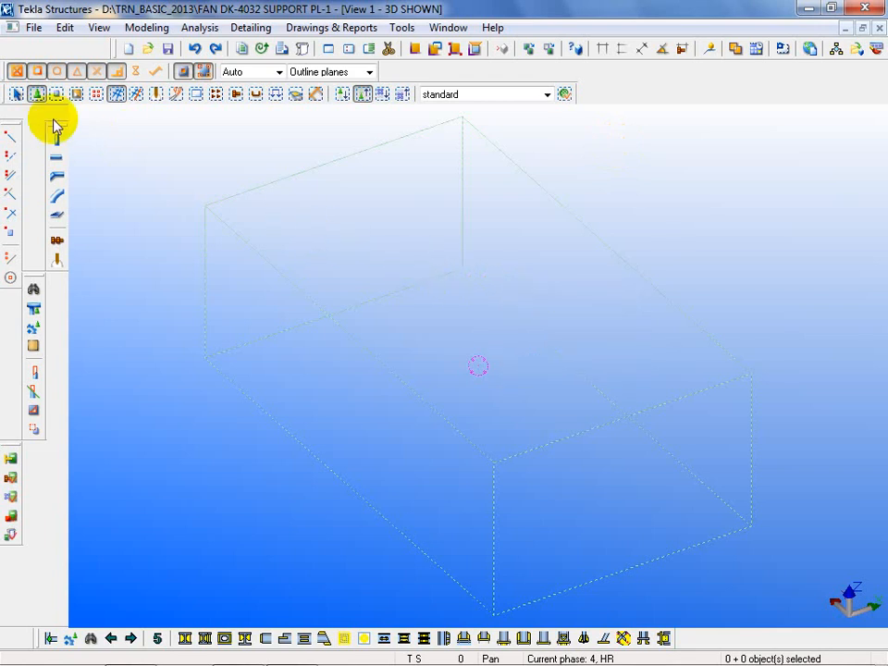
pyautogui.click(16, 92)
pyautogui.doubleClick(333, 244)
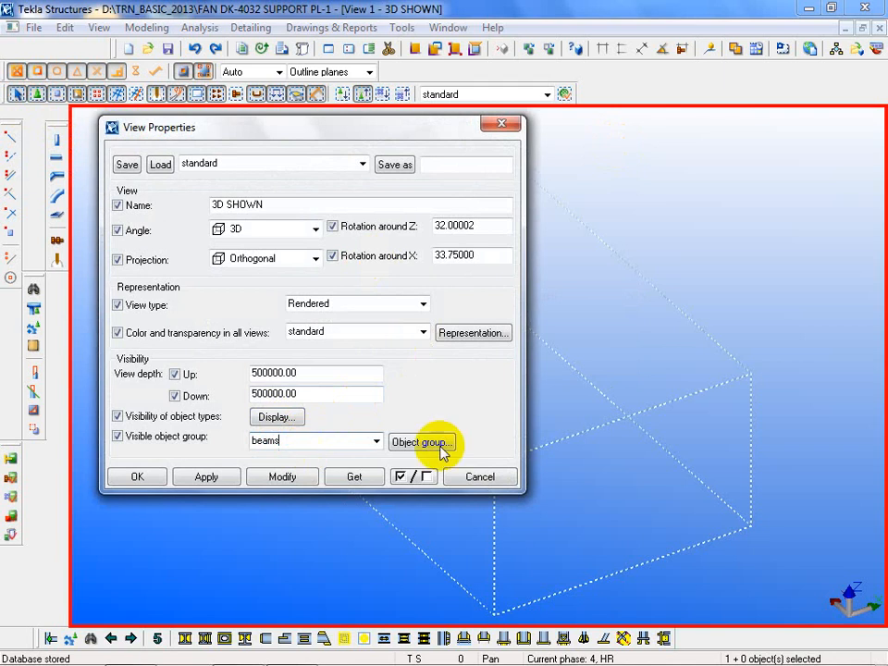
pyautogui.click(377, 443)
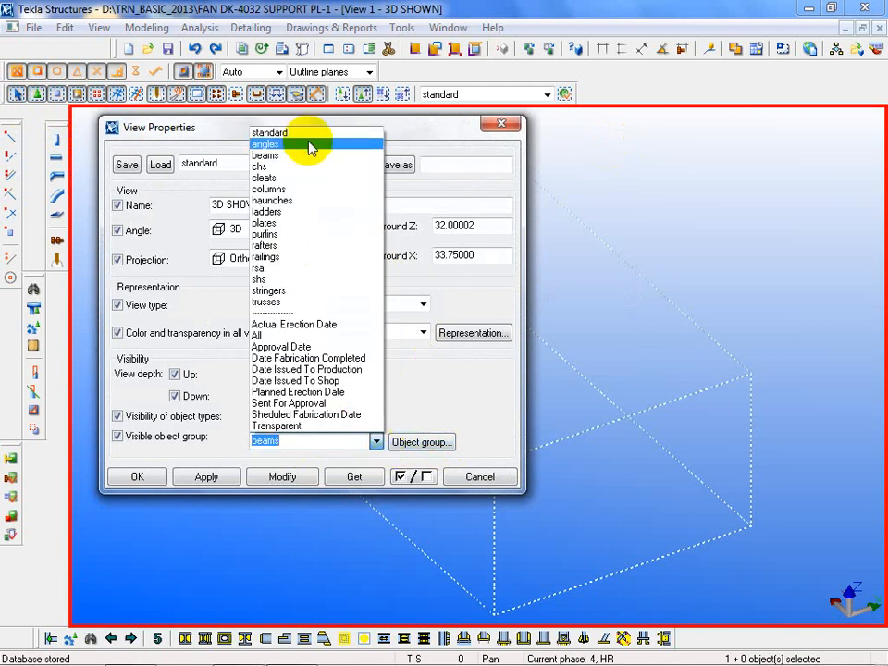
pyautogui.click(308, 139)
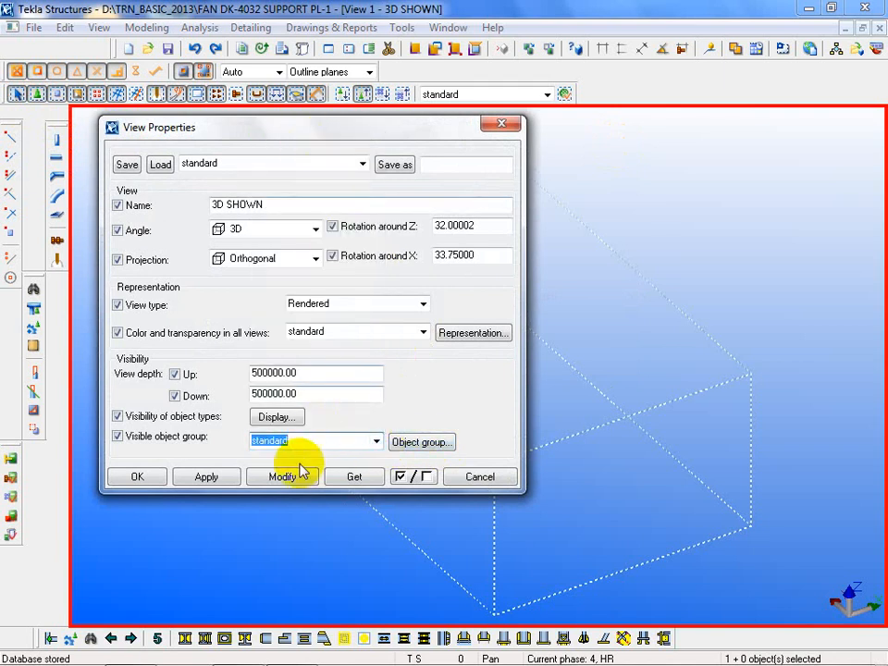
# Limit the view's display to grids and parts, with parts visible in the model and components using Exact representation.
pyautogui.click(281, 419)
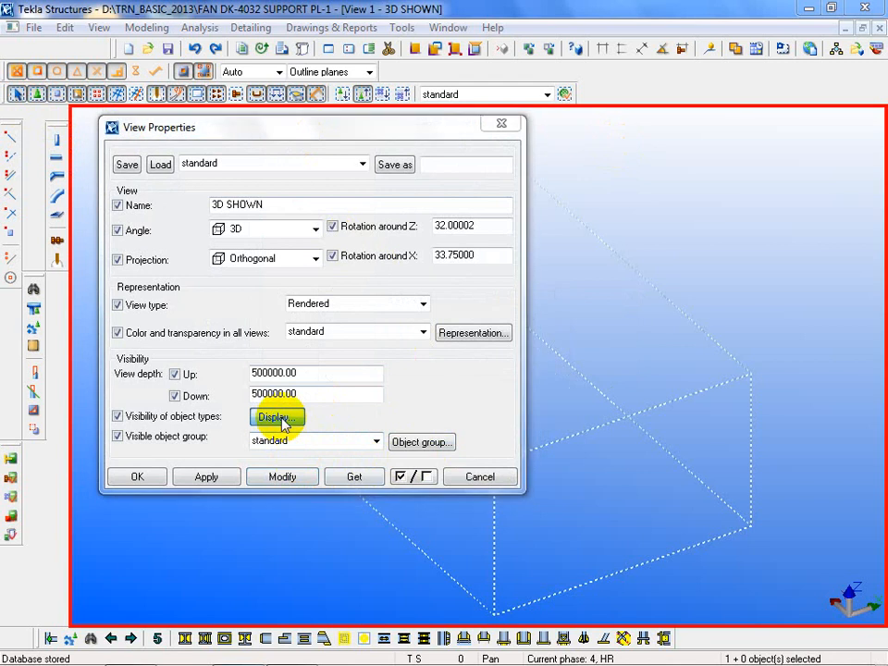
pyautogui.click(388, 607)
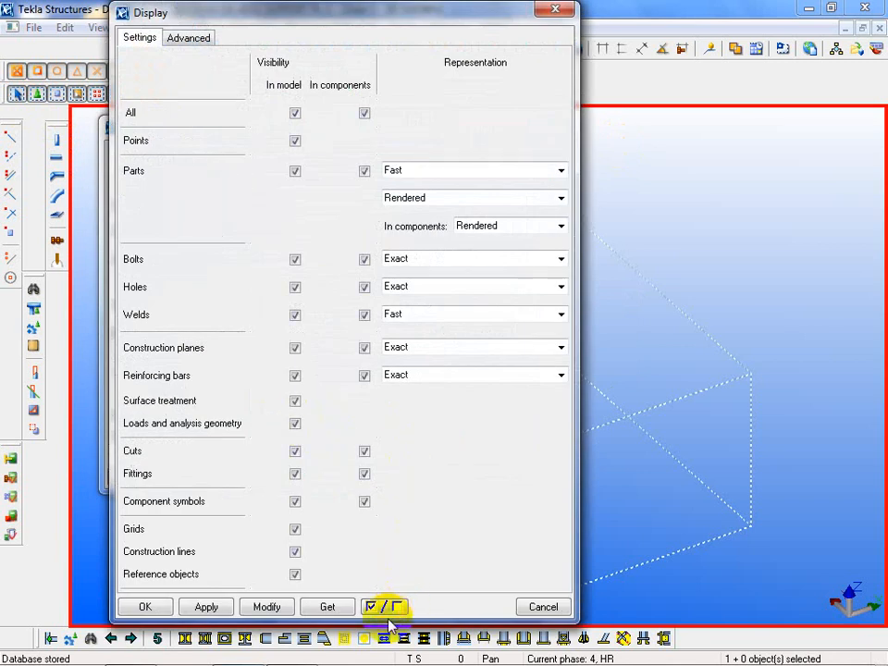
pyautogui.click(267, 607)
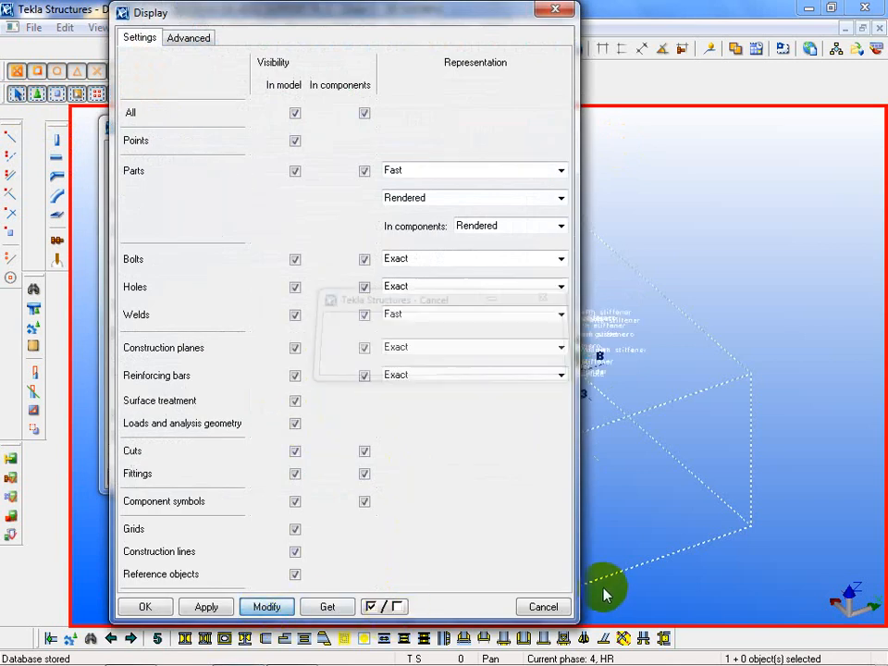
pyautogui.click(389, 607)
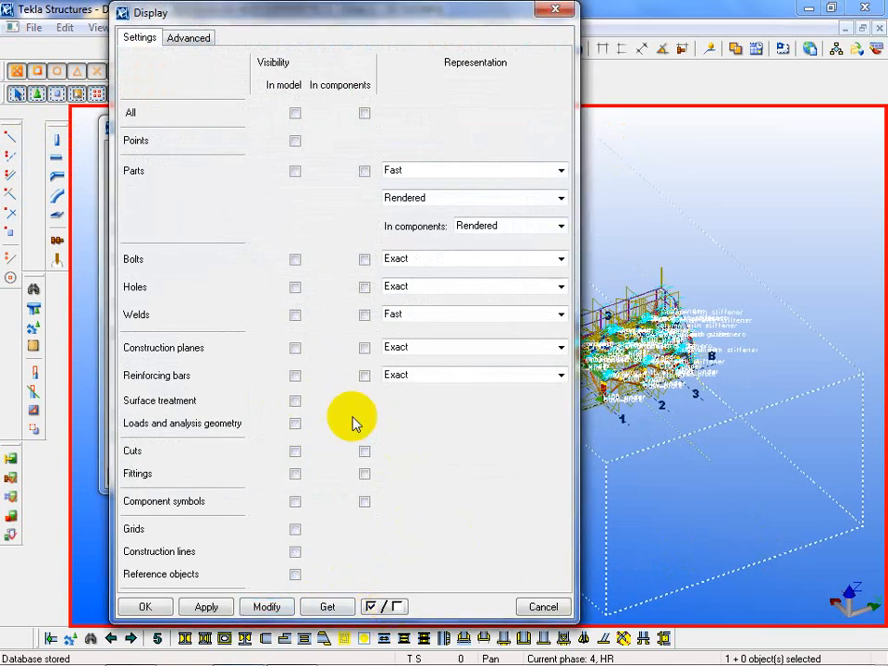
pyautogui.click(296, 171)
pyautogui.click(365, 171)
pyautogui.click(407, 172)
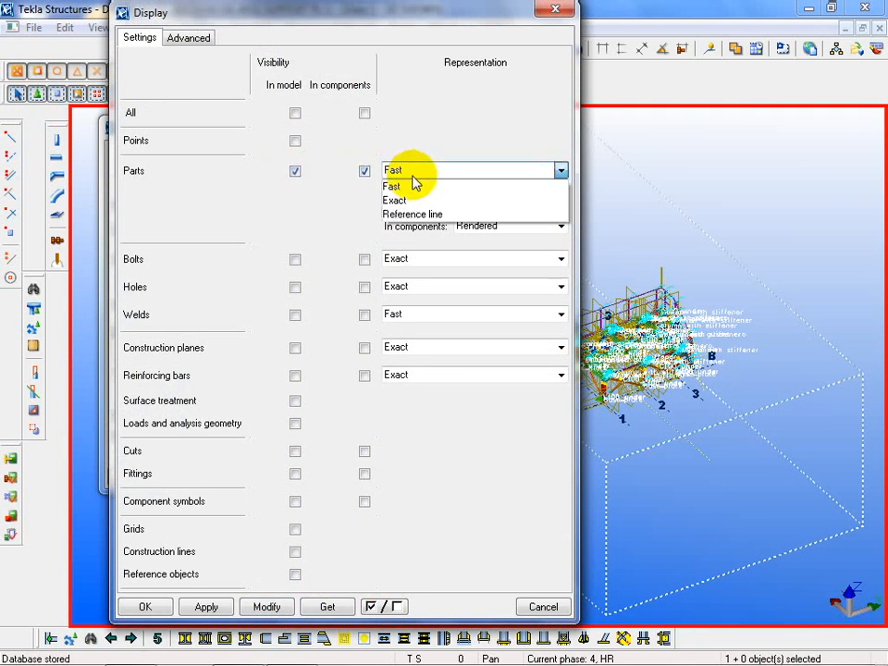
pyautogui.click(409, 201)
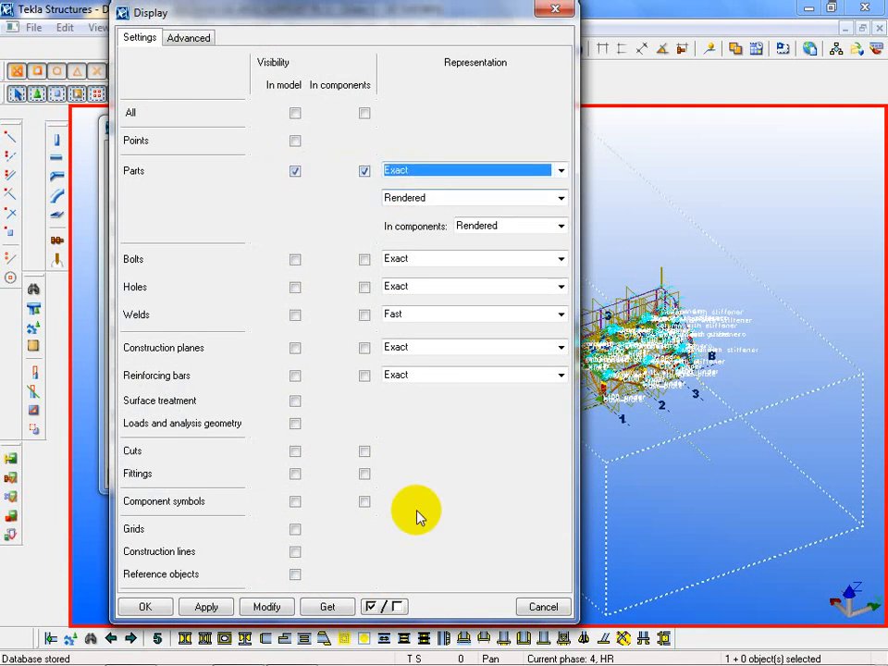
pyautogui.click(295, 531)
pyautogui.click(267, 607)
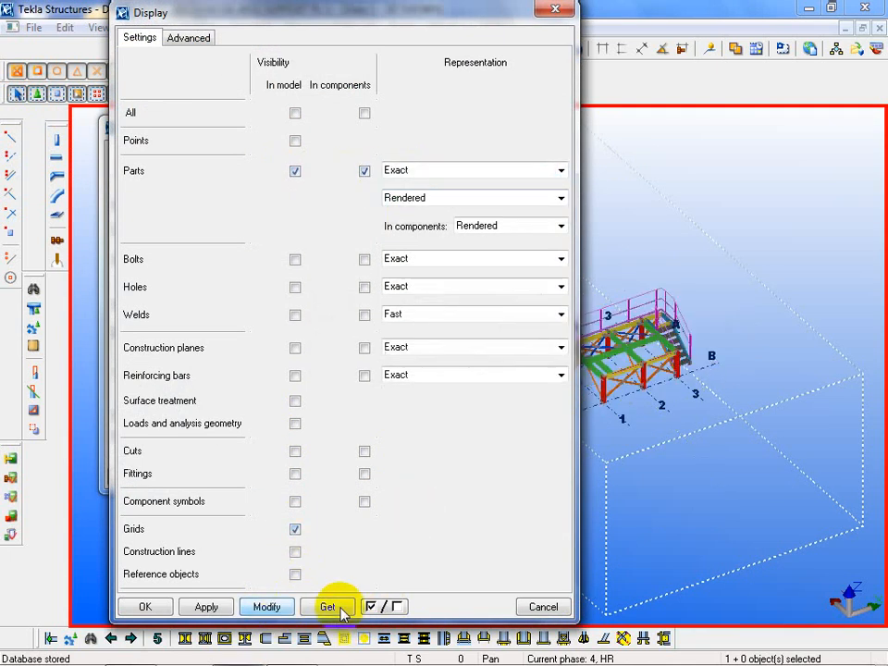
# Make bolts visible in the model and in components, and close the Display and View Properties dialogs.
pyautogui.click(295, 261)
pyautogui.click(364, 260)
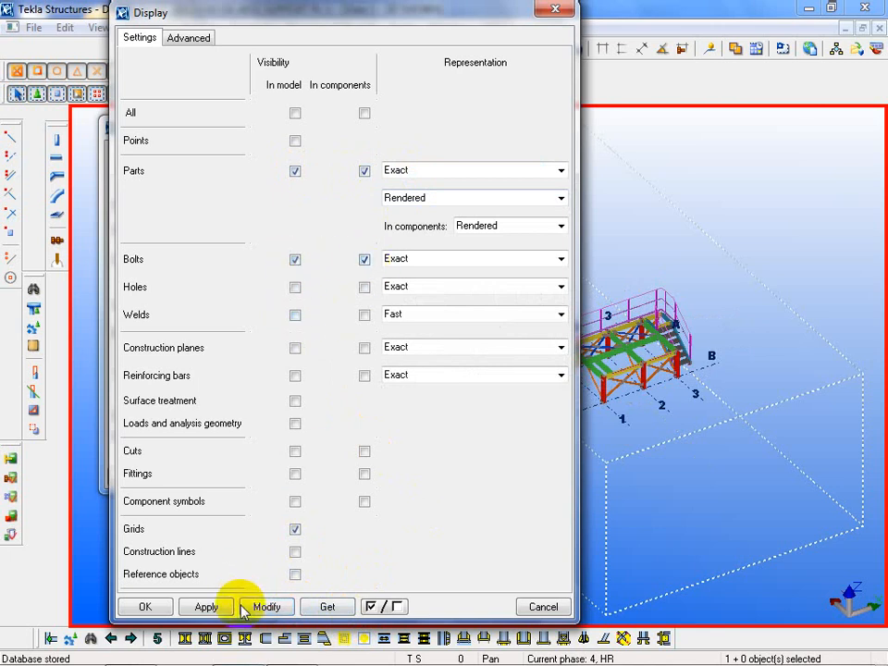
pyautogui.click(534, 608)
pyautogui.scroll(5, 730, 376)
pyautogui.click(499, 478)
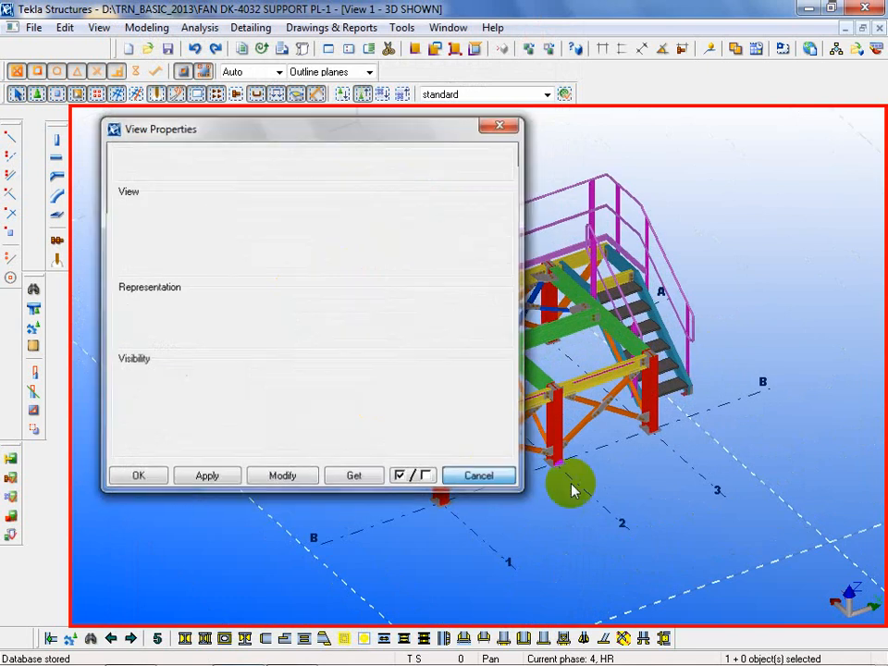
# Examine the foot of the stair up close, including the lowest treads, stringer ends, base angles and bolted handrail post.
pyautogui.keyDown('ctrl'); pyautogui.moveTo(776, 467); pyautogui.dragTo(532, 560, button='middle'); pyautogui.keyUp('ctrl')
pyautogui.scroll(5, 531, 561)
pyautogui.scroll(4, 428, 546)
pyautogui.moveTo(496, 519); pyautogui.dragTo(456, 402, button='middle')
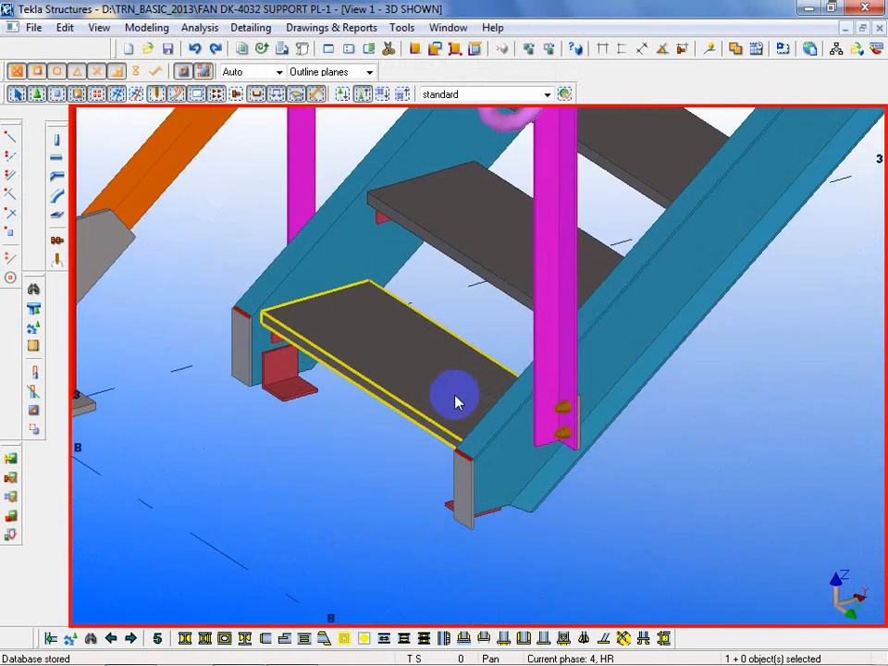
pyautogui.click(455, 402)
pyautogui.click(452, 557)
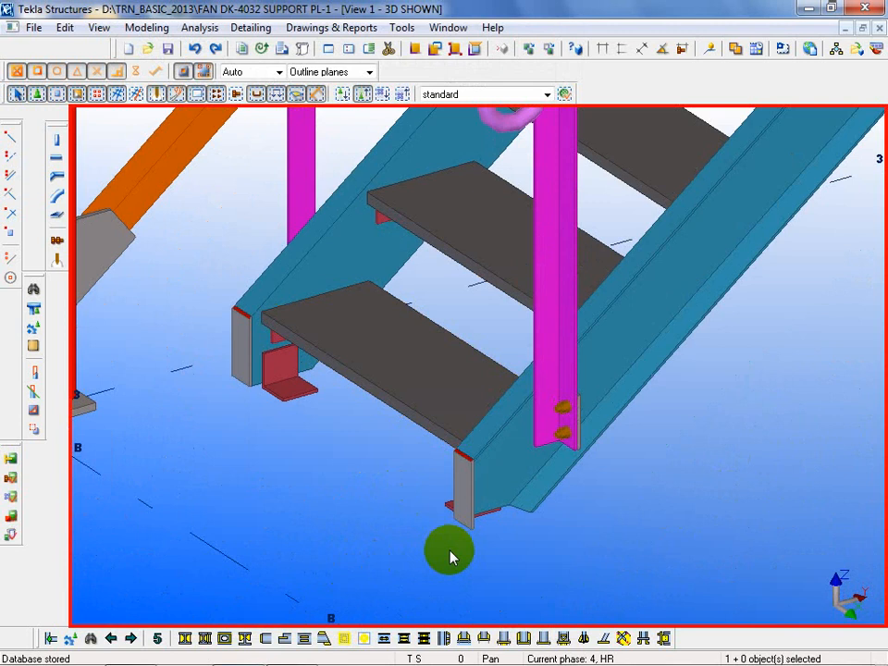
pyautogui.press('v')
pyautogui.click(520, 516)
pyautogui.keyDown('ctrl'); pyautogui.moveTo(519, 515); pyautogui.dragTo(579, 571, button='middle'); pyautogui.keyUp('ctrl')
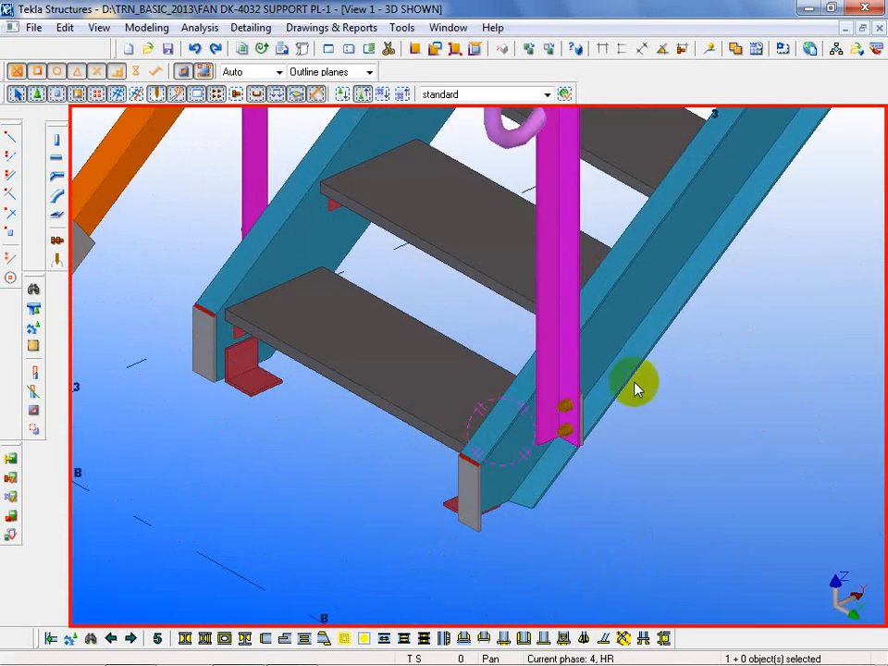
# Examine the stair from above and below, focusing on the upper stringer, the tread support angles and the base angle at its foot.
pyautogui.scroll(-6, 349, 565)
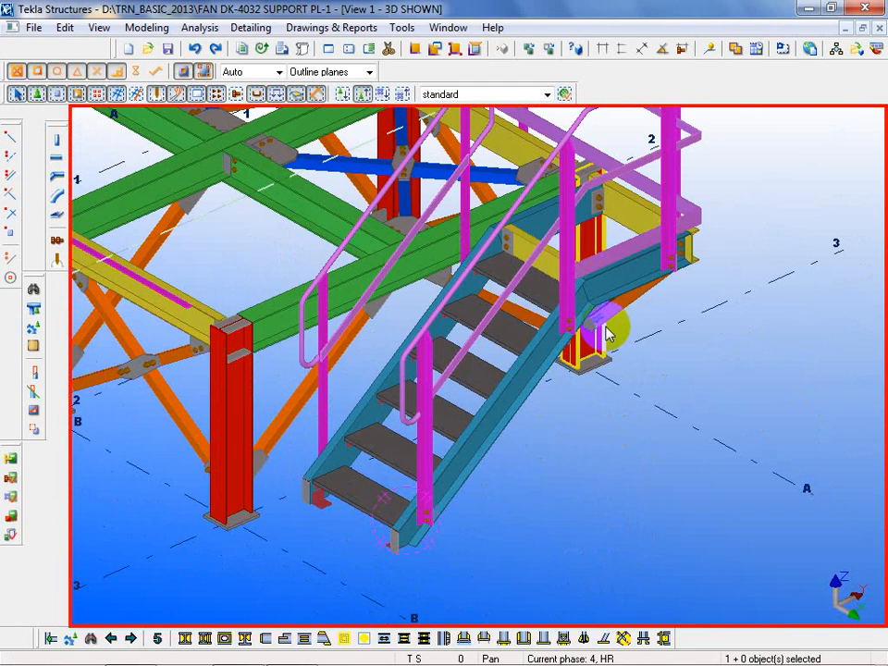
pyautogui.click(611, 294)
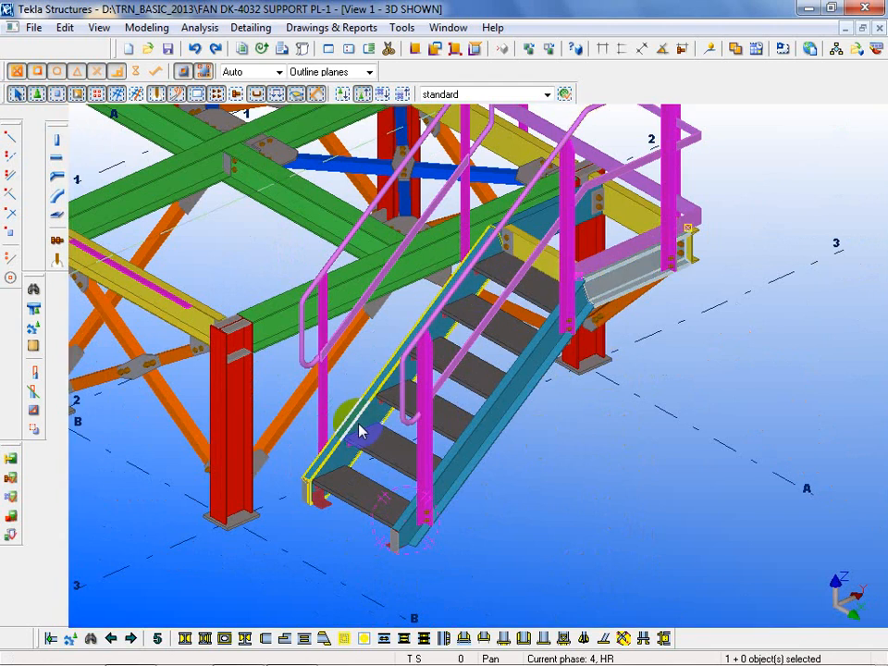
pyautogui.scroll(10, 482, 460)
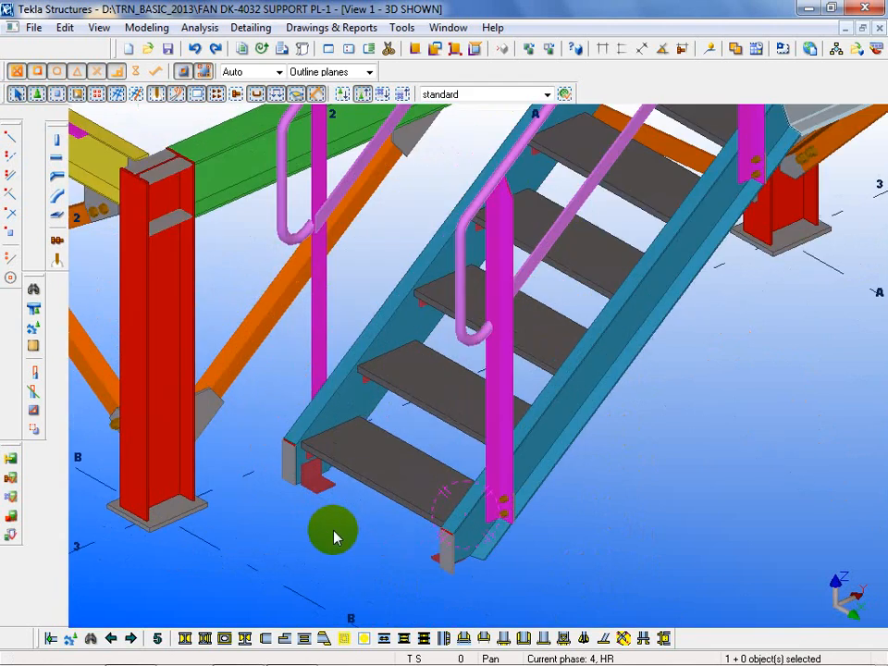
pyautogui.scroll(10, 348, 608)
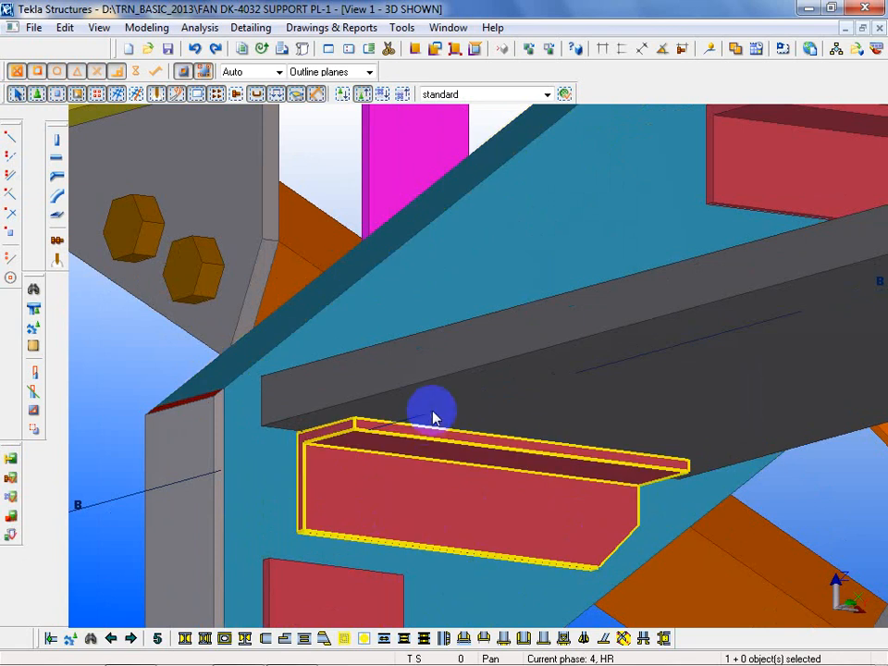
pyautogui.scroll(-10, 433, 418)
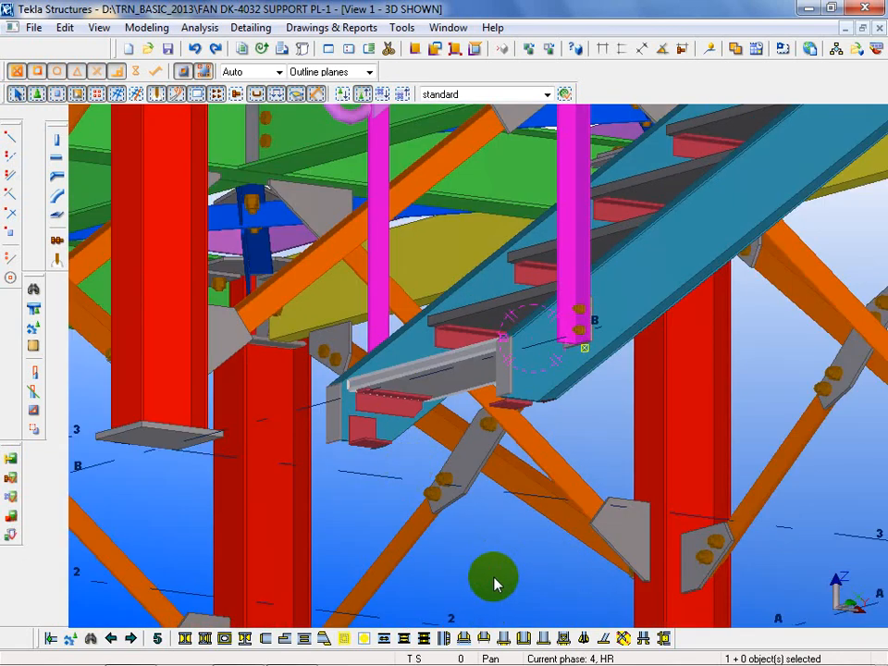
pyautogui.scroll(10, 495, 583)
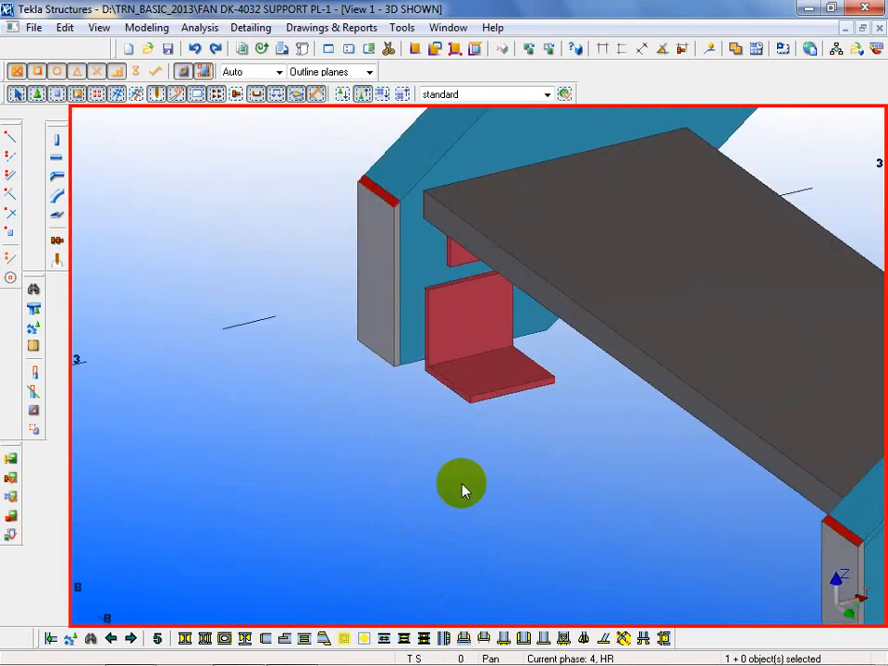
pyautogui.scroll(-10, 462, 488)
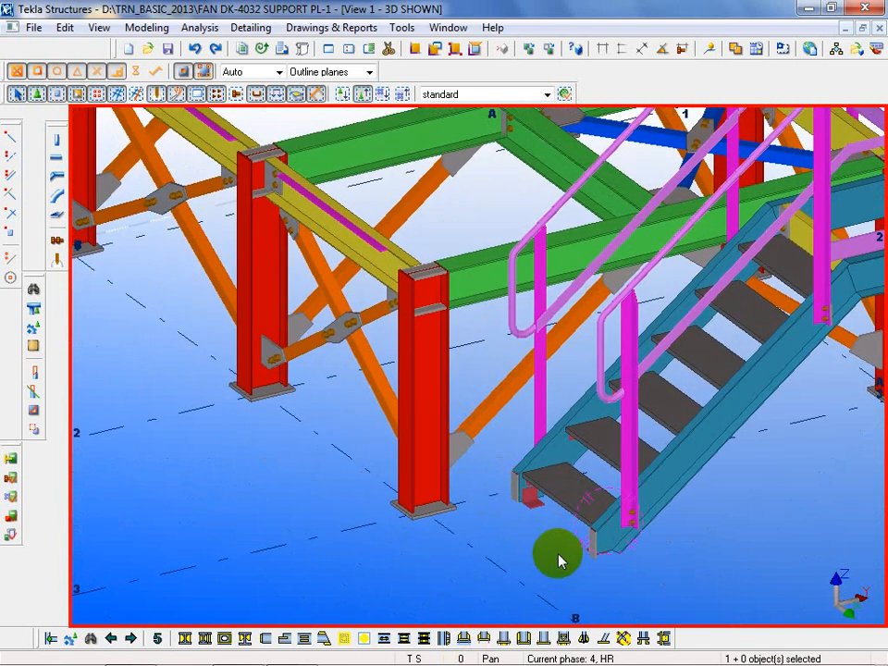
pyautogui.scroll(10, 558, 560)
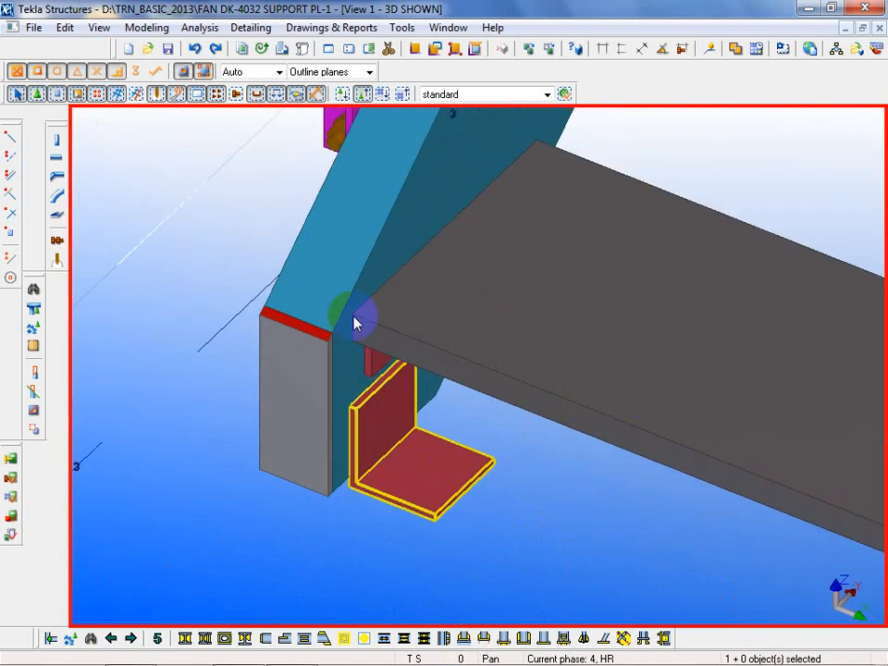
# Inspect the plate closing the stringer's lower end and the base angle beside it as individual parts.
pyautogui.click(309, 377)
pyautogui.scroll(-3, 309, 377)
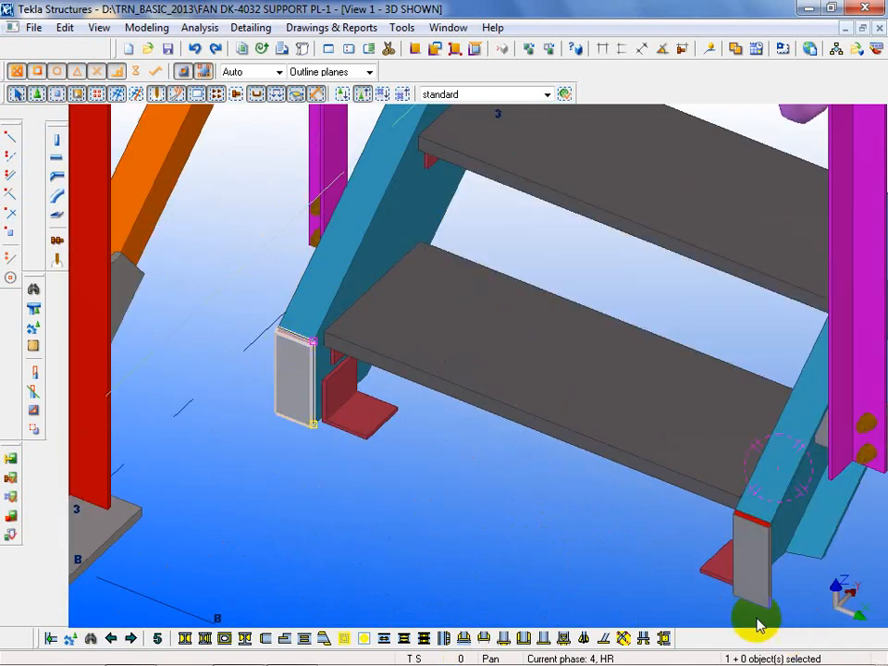
pyautogui.moveTo(757, 625); pyautogui.dragTo(578, 547, button='middle')
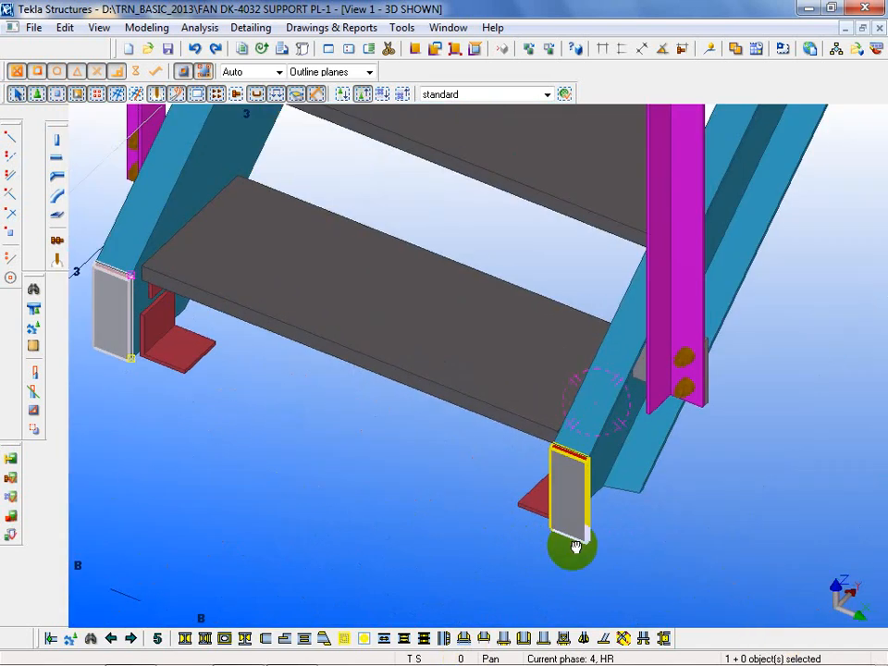
pyautogui.click(159, 320)
pyautogui.scroll(5, 162, 328)
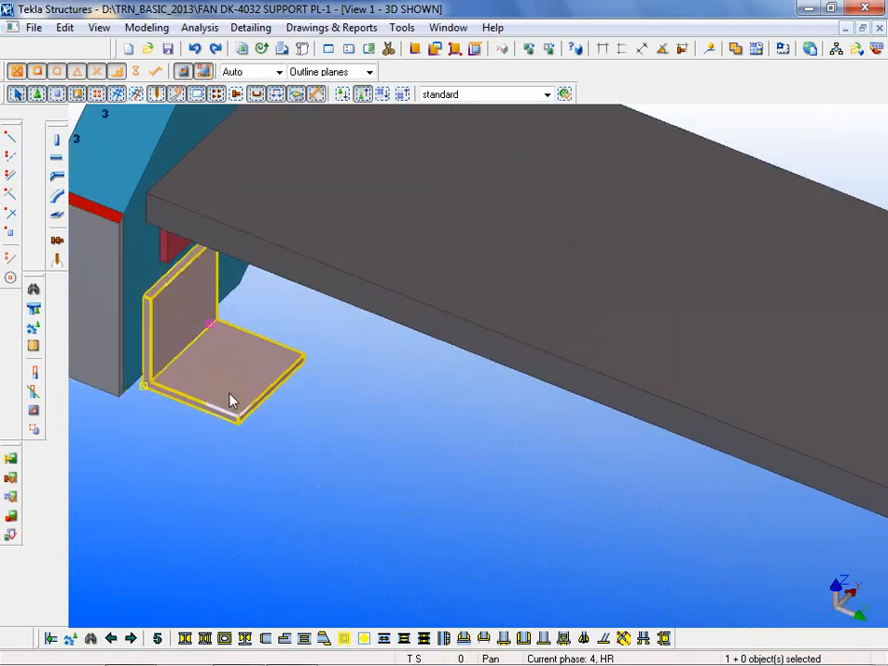
pyautogui.scroll(-6, 323, 443)
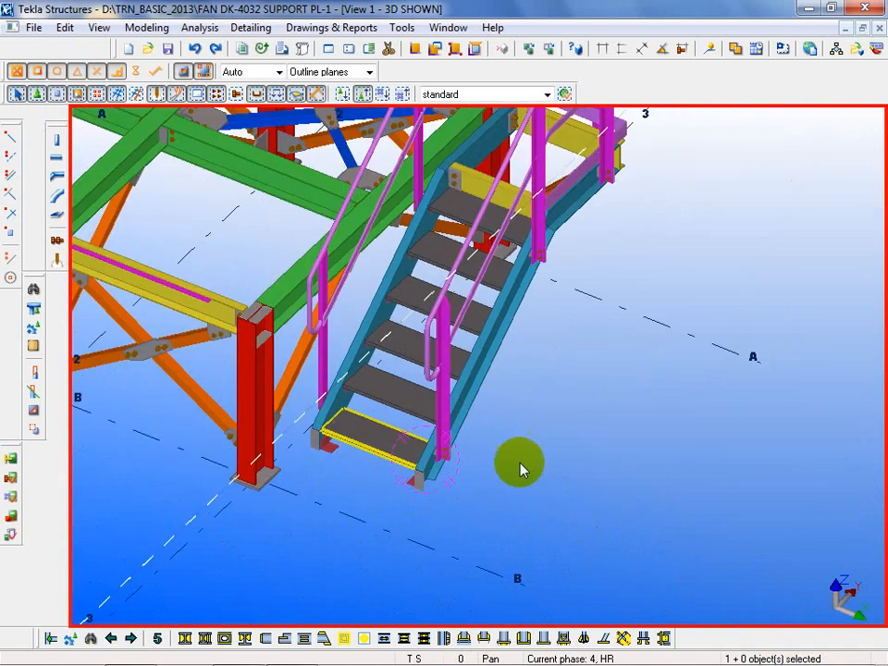
# Inspect the stair railing's individual parts: the lowest post, bent handrail end, top rail, middle rail and landing toe plate.
pyautogui.keyDown('ctrl'); pyautogui.moveTo(460, 416); pyautogui.dragTo(418, 342, button='middle'); pyautogui.keyUp('ctrl')
pyautogui.scroll(3, 418, 343)
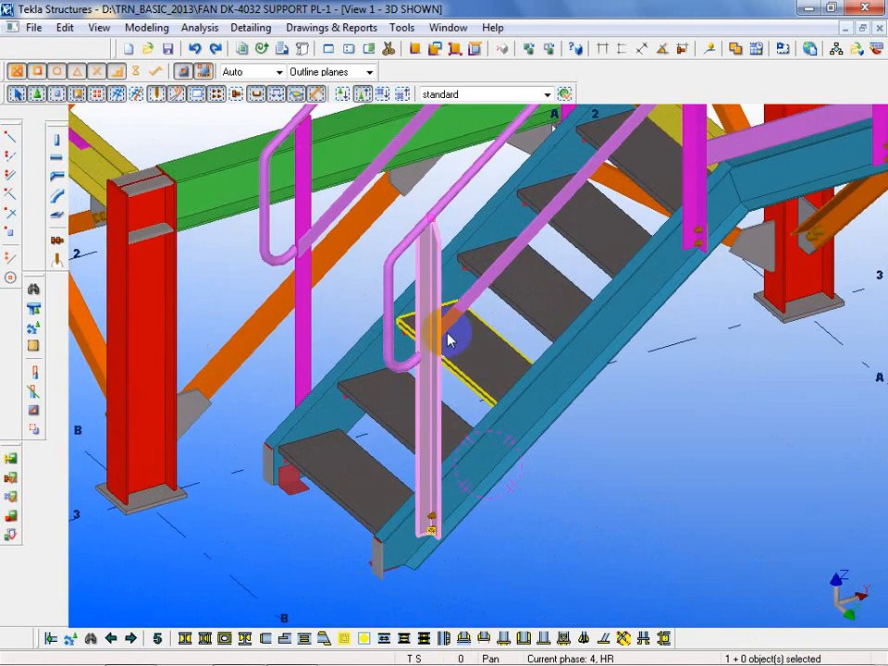
pyautogui.click(414, 366)
pyautogui.keyDown('ctrl'); pyautogui.moveTo(413, 367); pyautogui.dragTo(406, 519, button='middle'); pyautogui.keyUp('ctrl')
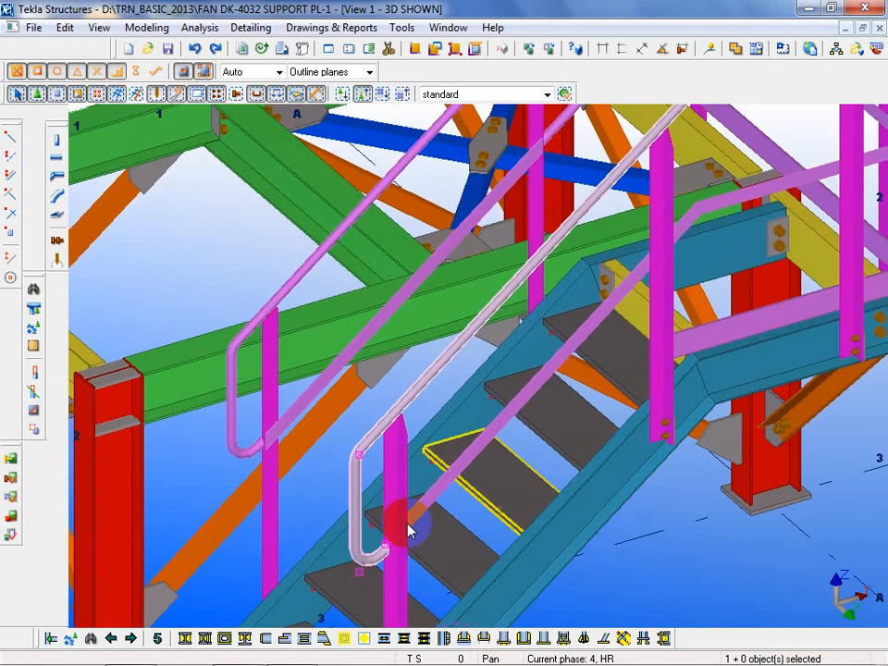
pyautogui.scroll(-2, 375, 572)
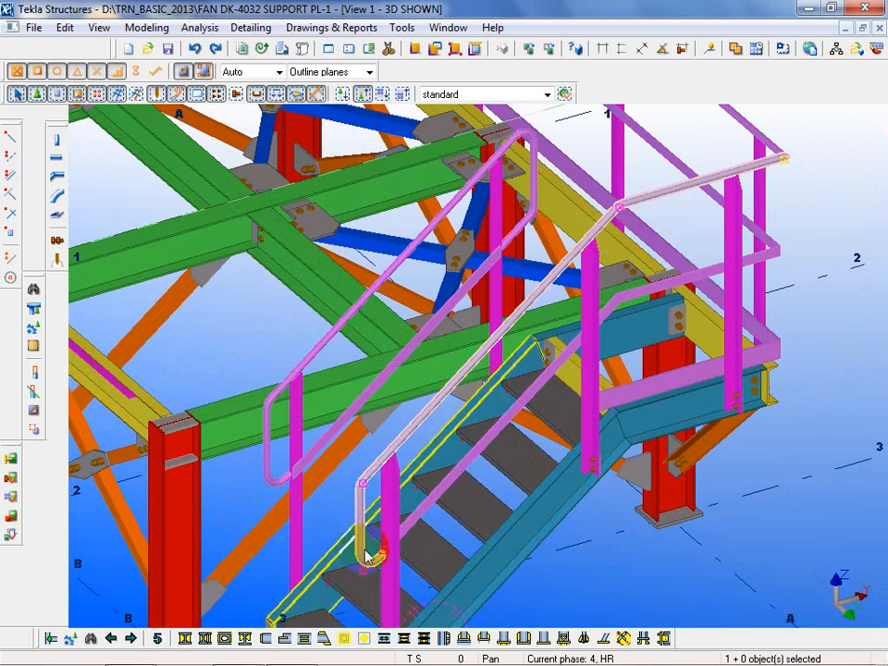
pyautogui.click(803, 207)
pyautogui.click(608, 316)
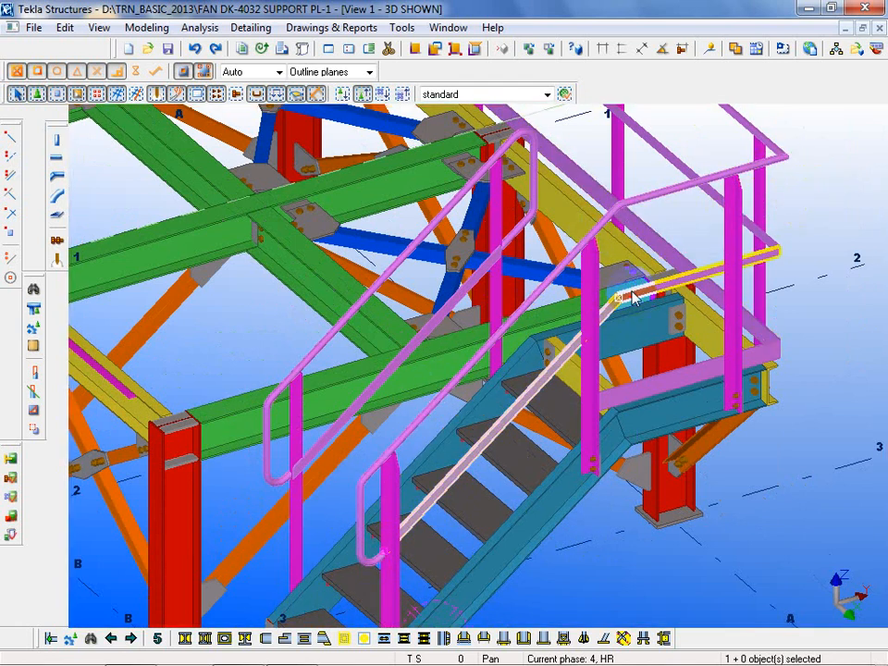
pyautogui.click(644, 399)
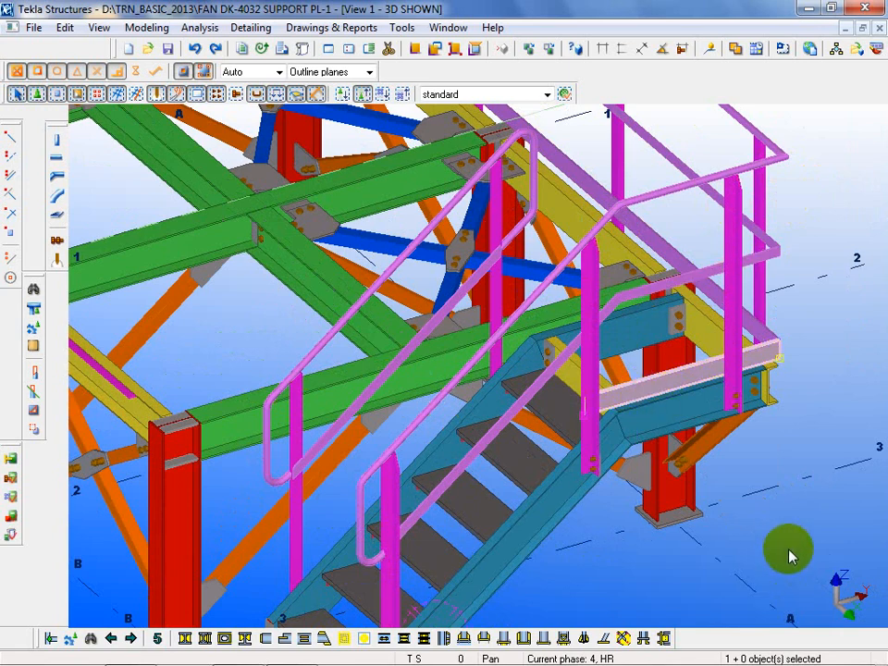
# Inspect the railings on both sides of the stair as whole assemblies, viewing them from several directions.
pyautogui.keyDown('ctrl'); pyautogui.moveTo(790, 555); pyautogui.dragTo(783, 521, button='middle'); pyautogui.keyUp('ctrl')
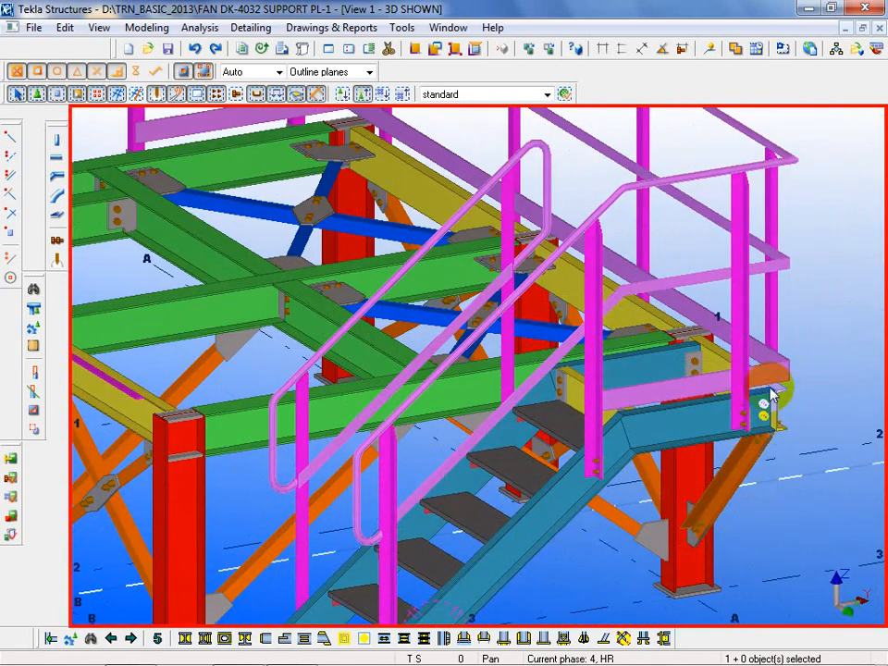
pyautogui.scroll(-3, 722, 349)
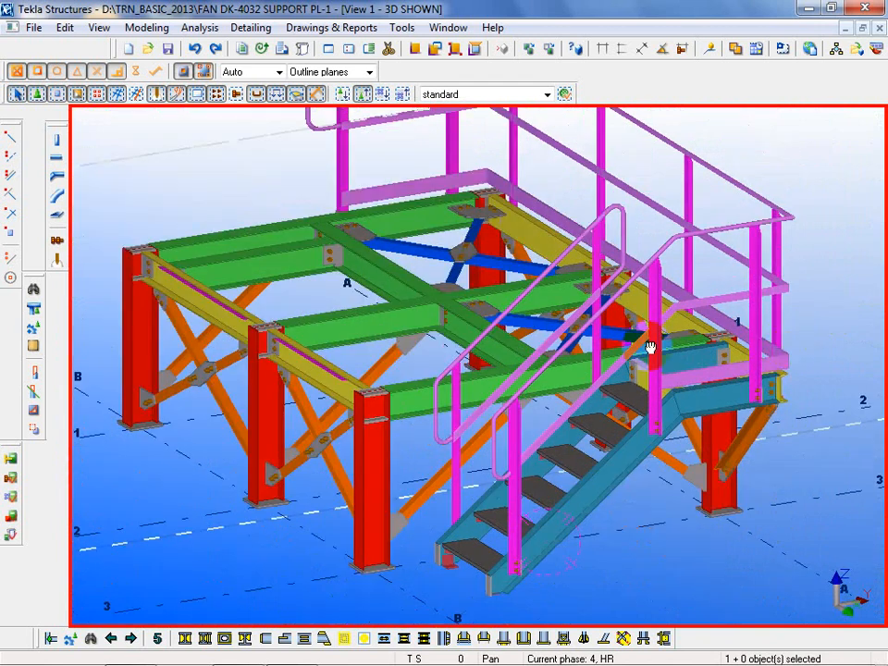
pyautogui.scroll(2, 601, 329)
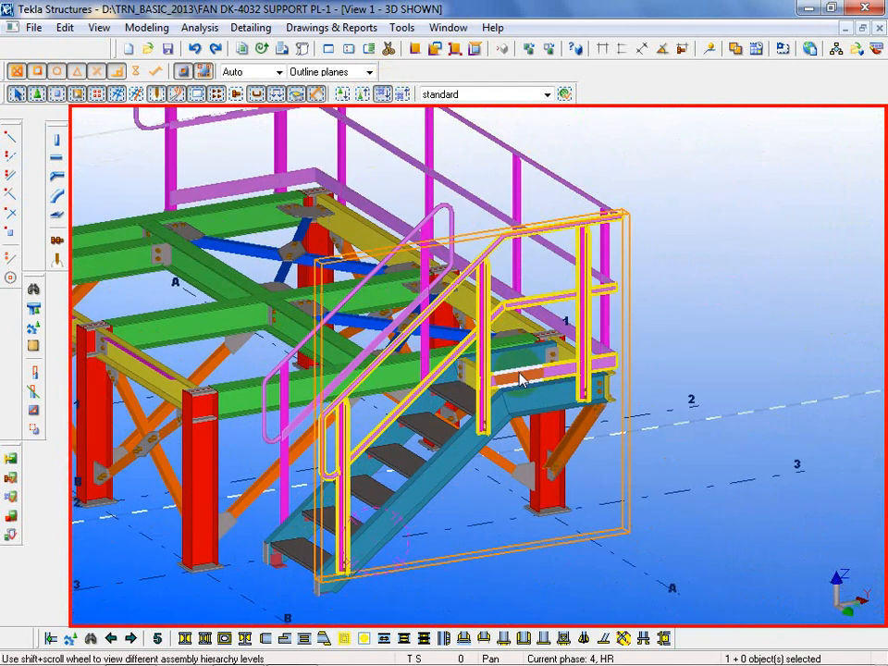
pyautogui.keyDown('ctrl'); pyautogui.moveTo(525, 569); pyautogui.dragTo(569, 351, button='middle'); pyautogui.keyUp('ctrl')
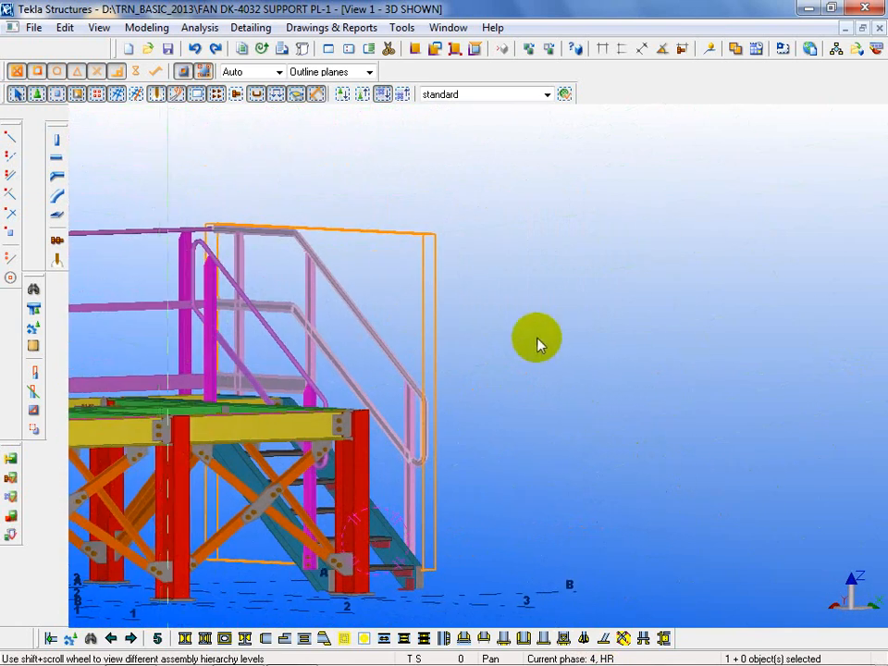
pyautogui.keyDown('ctrl'); pyautogui.moveTo(676, 460); pyautogui.dragTo(291, 539, button='middle'); pyautogui.keyUp('ctrl')
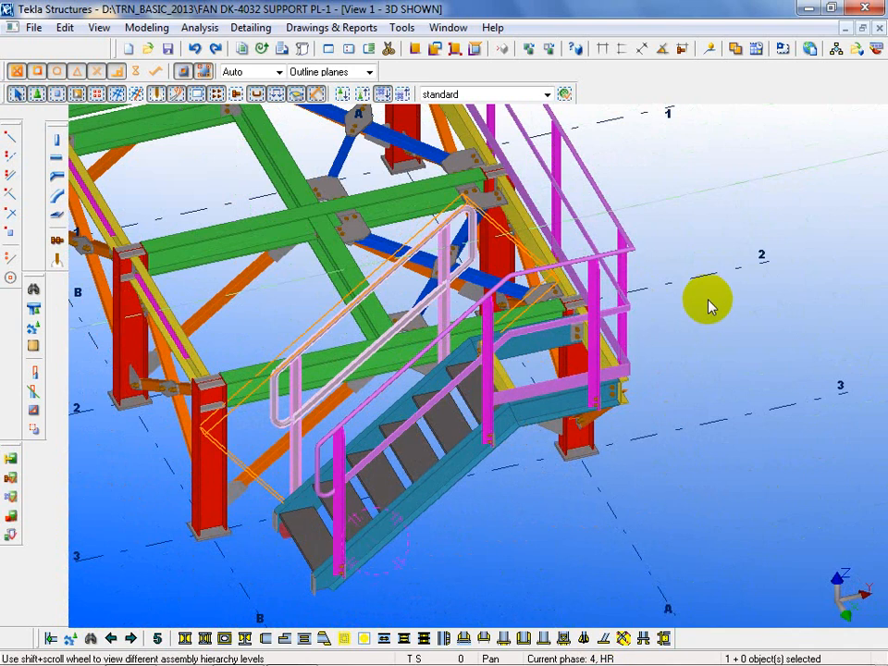
pyautogui.keyDown('ctrl'); pyautogui.moveTo(708, 307); pyautogui.dragTo(544, 388, button='middle'); pyautogui.keyUp('ctrl')
# Examine the platform railing assemblies and the corner where the short railing meets the long one.
pyautogui.scroll(-2, 554, 348)
pyautogui.keyDown('ctrl'); pyautogui.moveTo(647, 501); pyautogui.dragTo(741, 474, button='middle'); pyautogui.keyUp('ctrl')
pyautogui.scroll(4, 151, 236)
pyautogui.scroll(2, 150, 243)
pyautogui.click(210, 278)
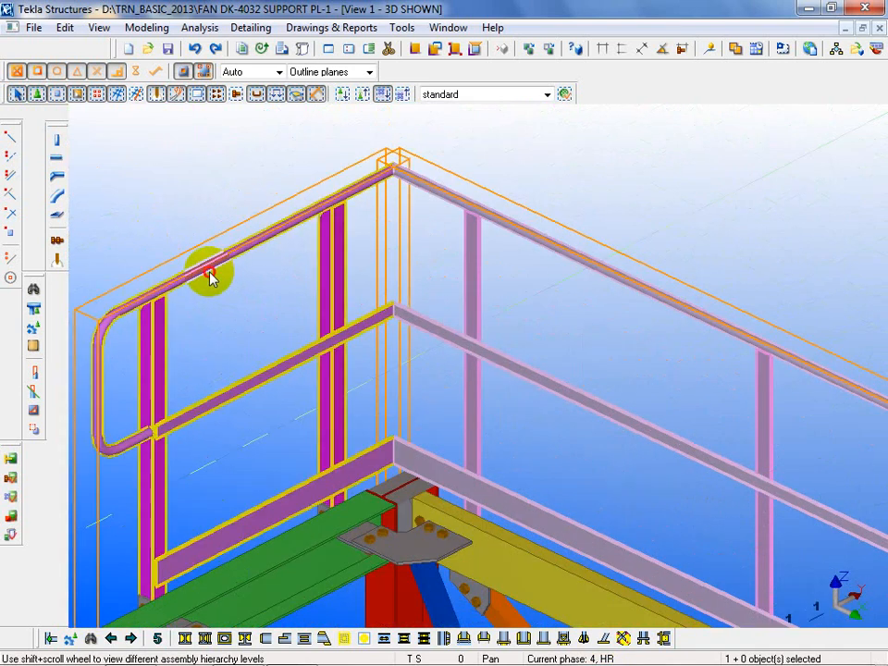
pyautogui.scroll(-3, 442, 272)
pyautogui.keyDown('ctrl'); pyautogui.moveTo(346, 241); pyautogui.dragTo(357, 431, button='middle'); pyautogui.keyUp('ctrl')
pyautogui.scroll(5, 319, 291)
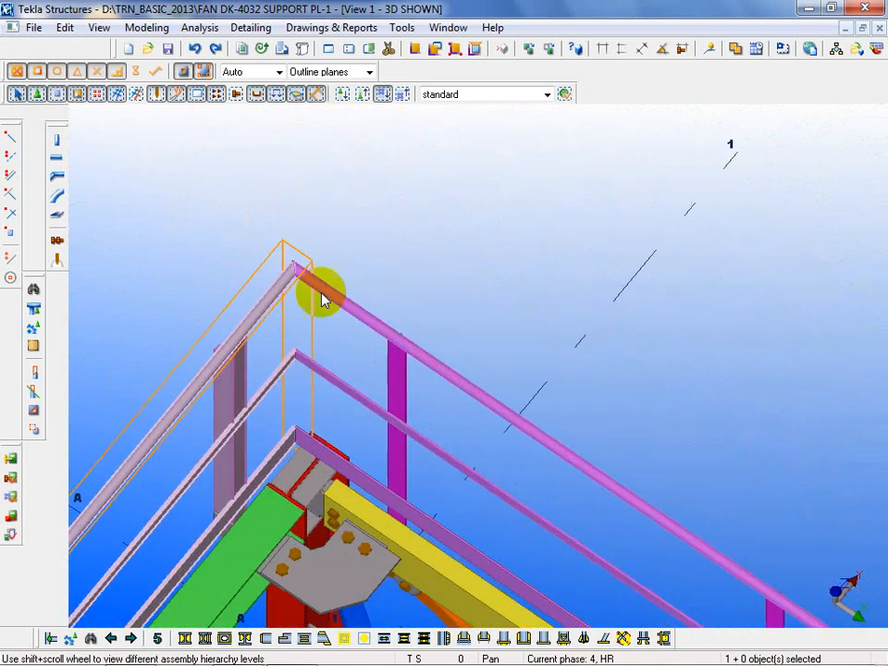
pyautogui.scroll(-6, 259, 267)
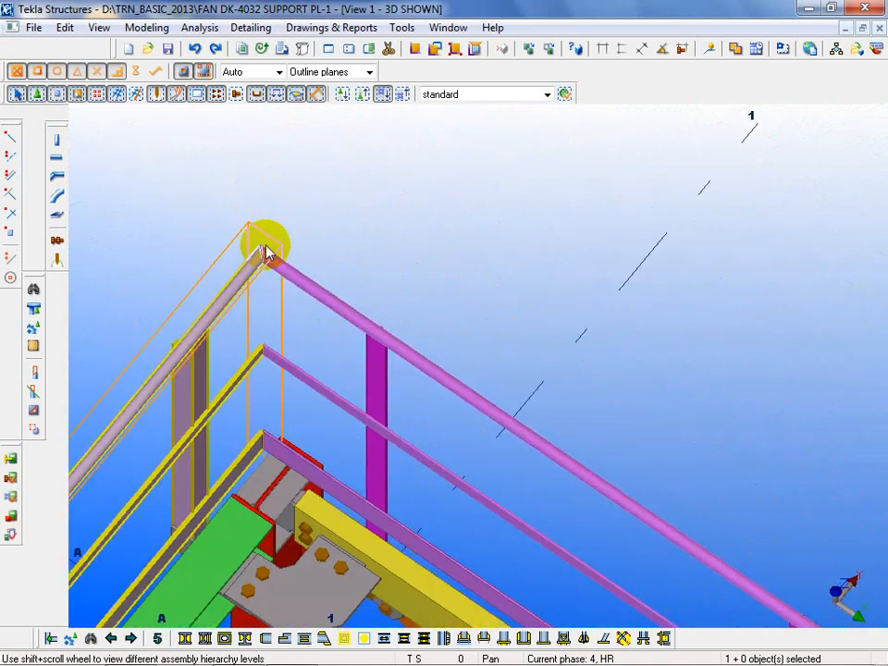
pyautogui.scroll(-3, 263, 246)
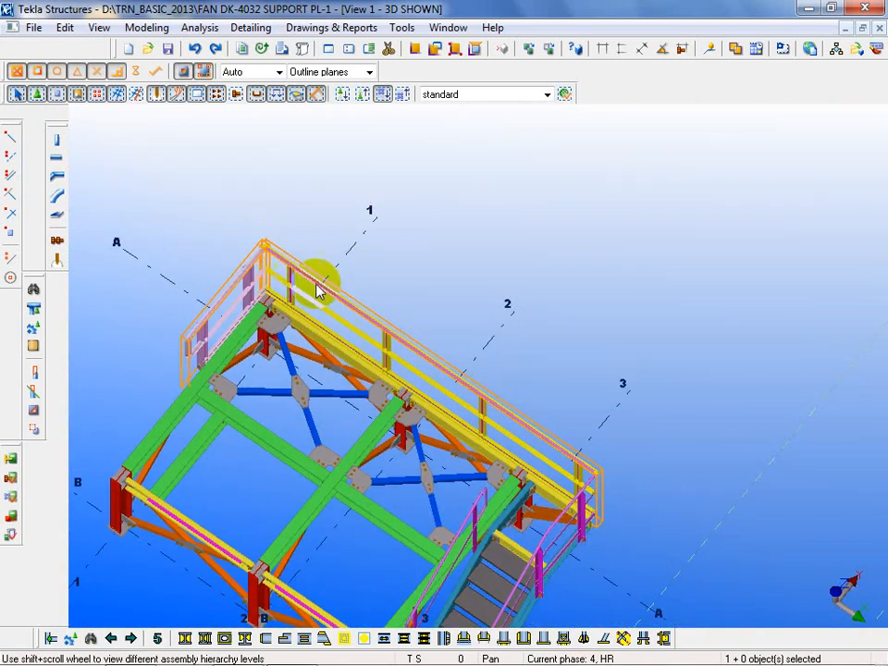
pyautogui.click(516, 231)
# Inspect the two stair stringers as assemblies, together with the treads between them.
pyautogui.scroll(-2, 517, 232)
pyautogui.scroll(6, 527, 463)
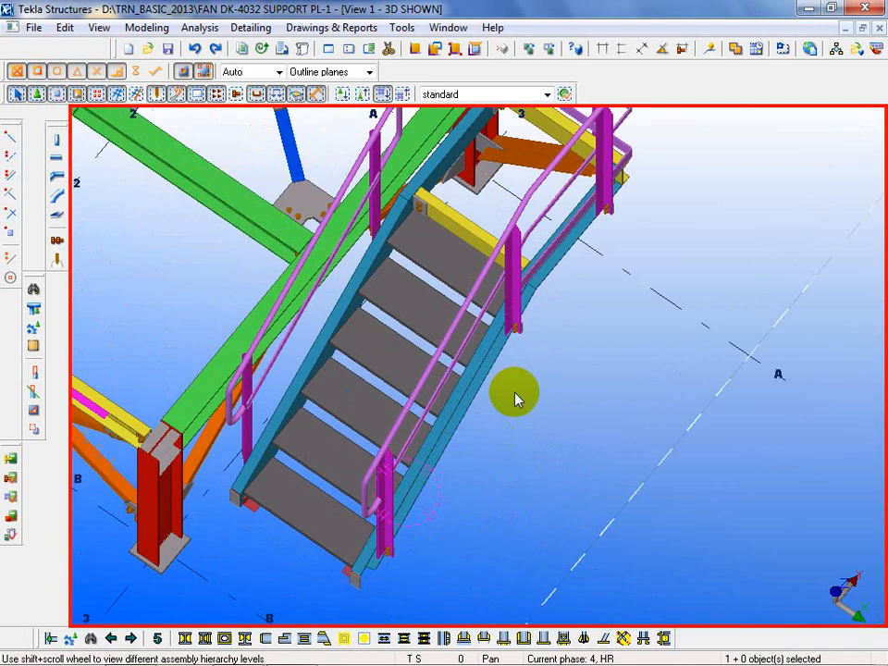
pyautogui.keyDown('ctrl'); pyautogui.moveTo(585, 600); pyautogui.dragTo(524, 425, button='middle'); pyautogui.keyUp('ctrl')
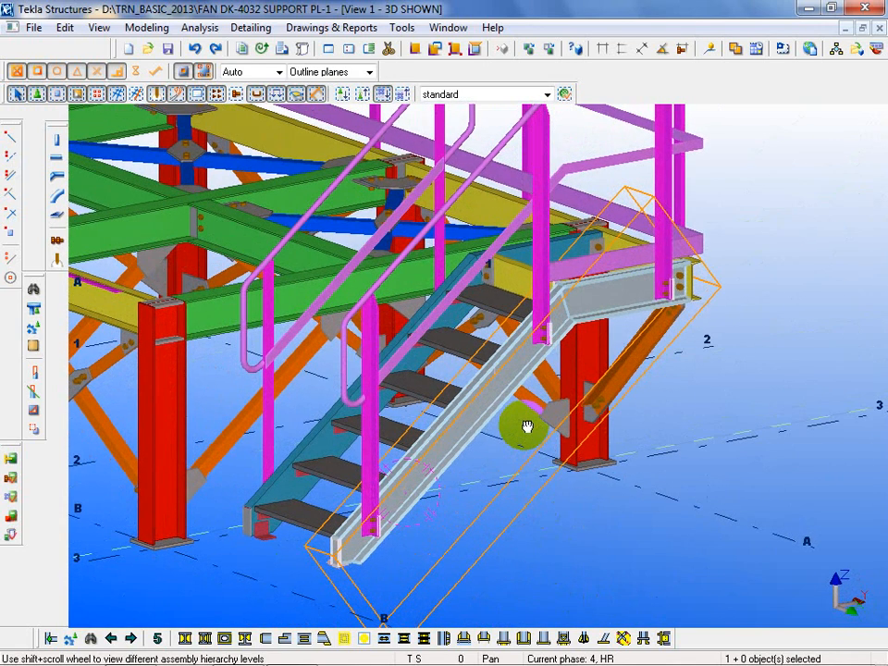
pyautogui.click(626, 594)
pyautogui.scroll(3, 326, 492)
pyautogui.scroll(2, 176, 526)
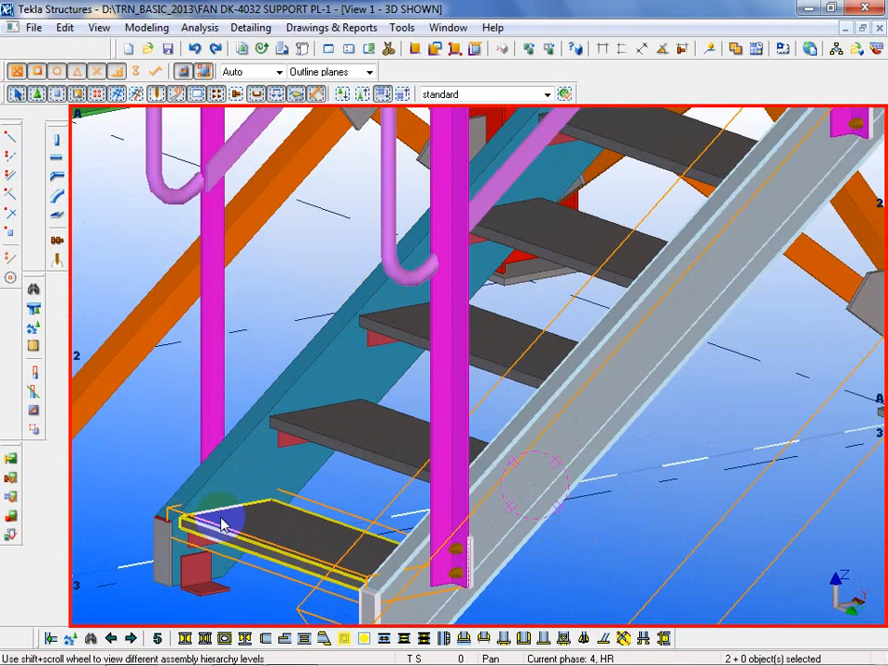
pyautogui.scroll(-8, 254, 473)
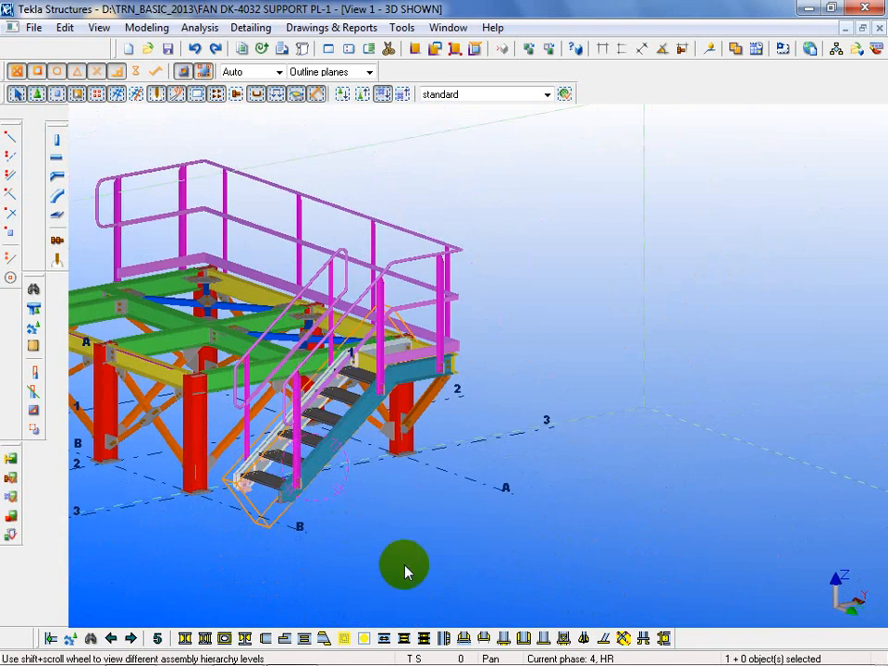
# Examine the frame beside the stair and the upper landing up close as assemblies, including its beams, column and railing.
pyautogui.keyDown('ctrl'); pyautogui.moveTo(404, 571); pyautogui.dragTo(456, 655, button='middle'); pyautogui.keyUp('ctrl')
pyautogui.click(471, 576)
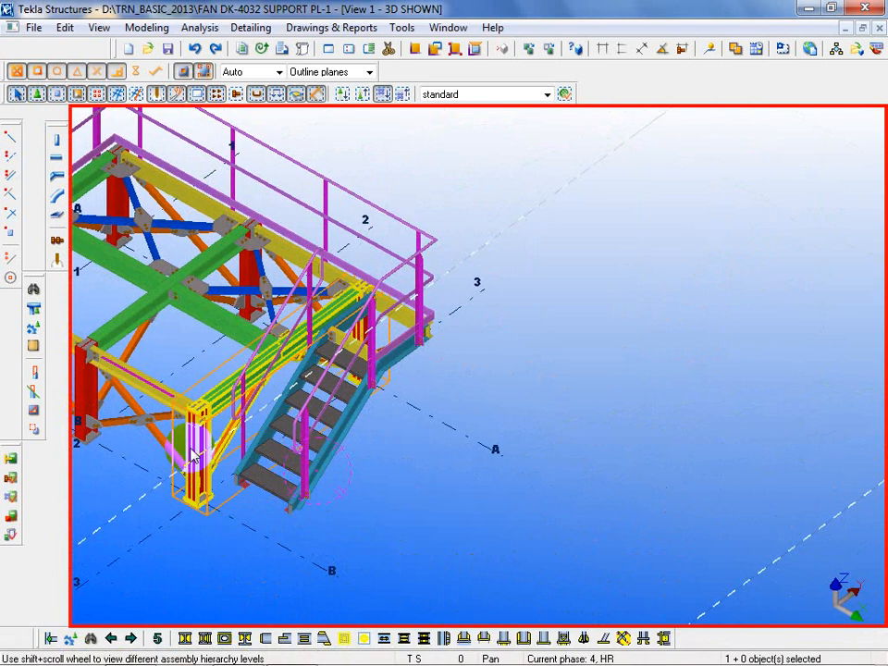
pyautogui.click(476, 530)
pyautogui.scroll(5, 302, 295)
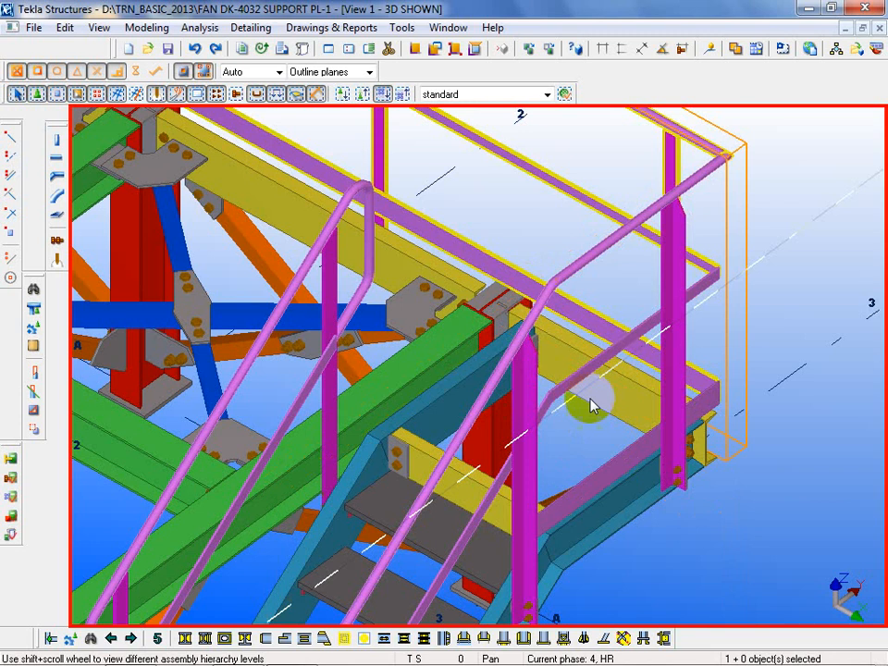
pyautogui.click(566, 247)
pyautogui.scroll(2, 592, 442)
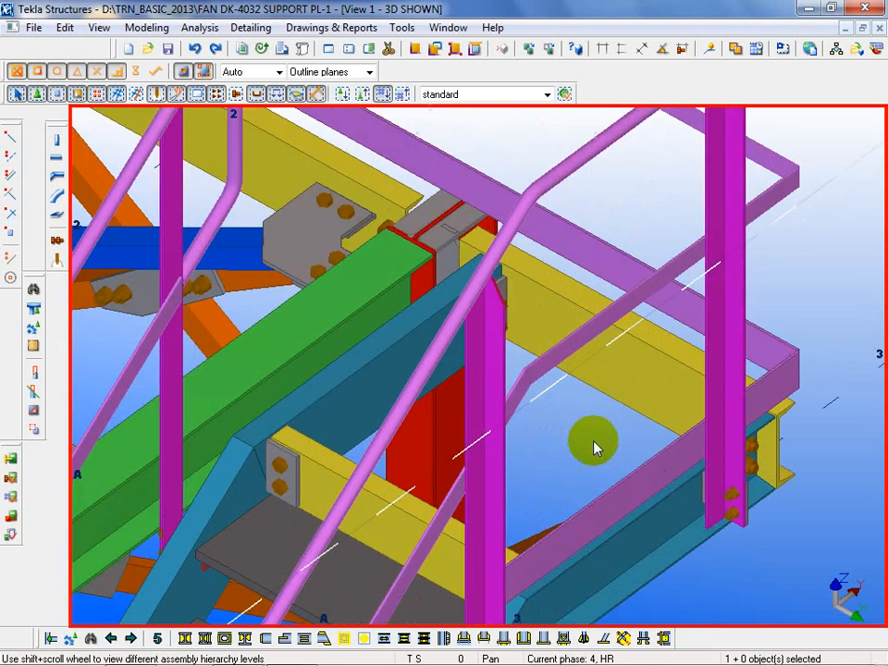
pyautogui.moveTo(595, 448); pyautogui.dragTo(539, 478, button='middle')
pyautogui.click(400, 469)
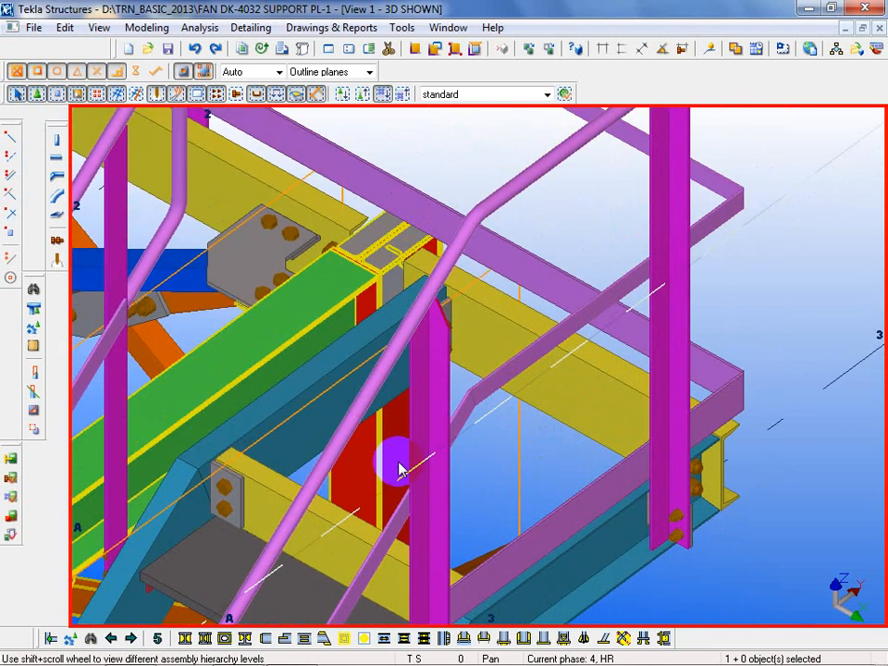
pyautogui.click(364, 405)
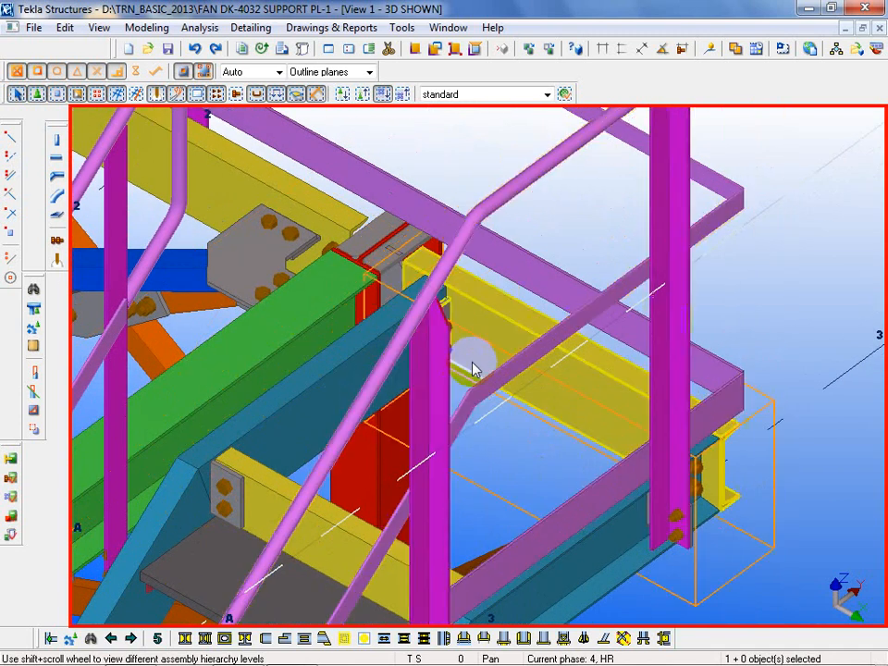
# Compare the stair railing and the long platform railing as separate assemblies where they meet at the landing corner.
pyautogui.moveTo(471, 366); pyautogui.dragTo(402, 491, button='middle')
pyautogui.click(474, 294)
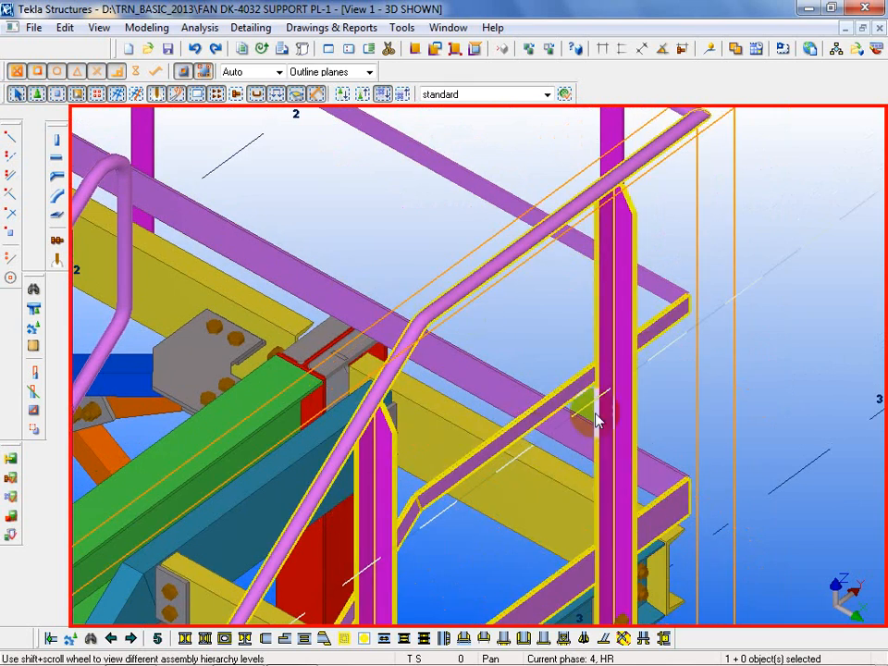
pyautogui.click(644, 345)
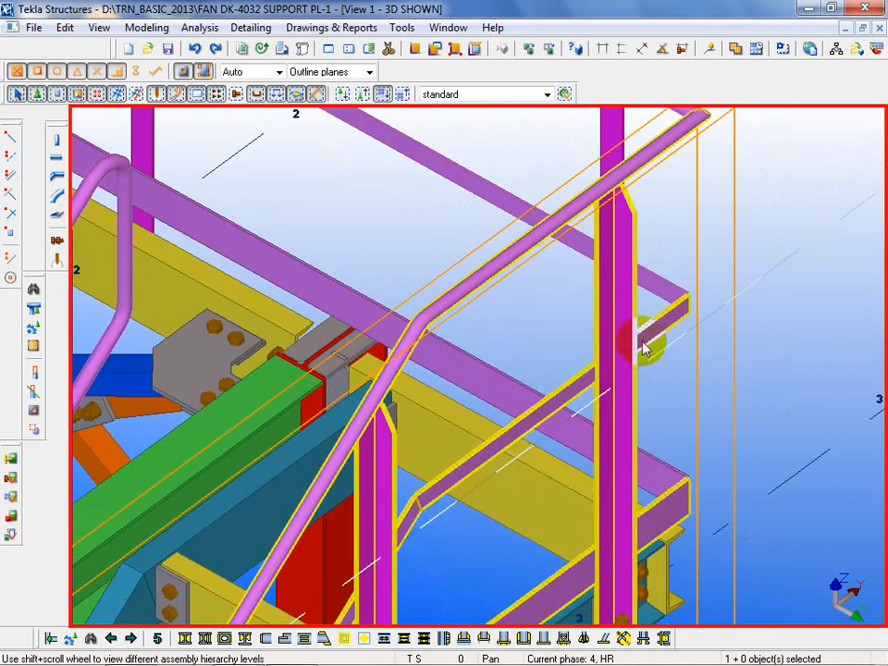
pyautogui.scroll(-3, 645, 347)
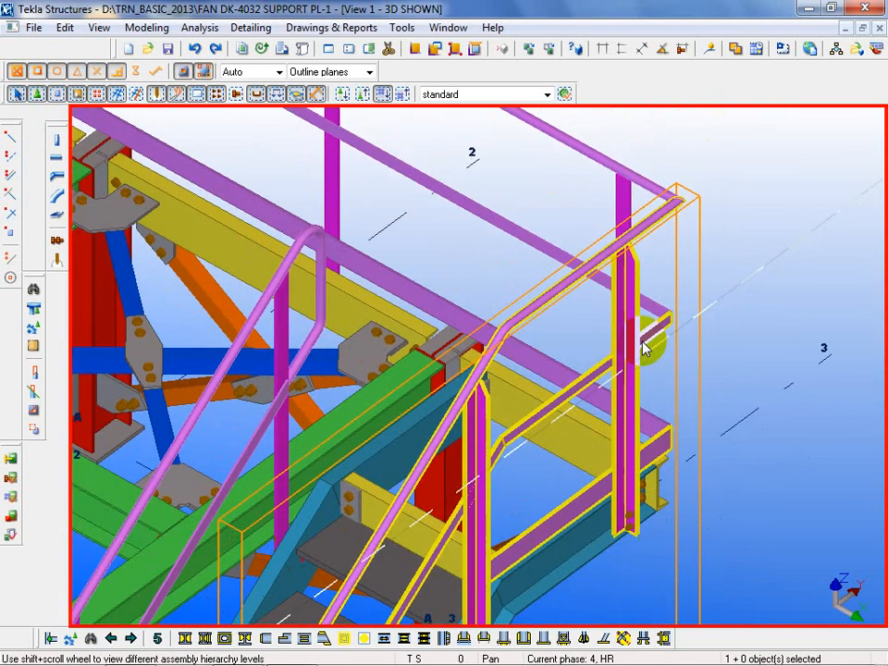
pyautogui.scroll(-2, 645, 348)
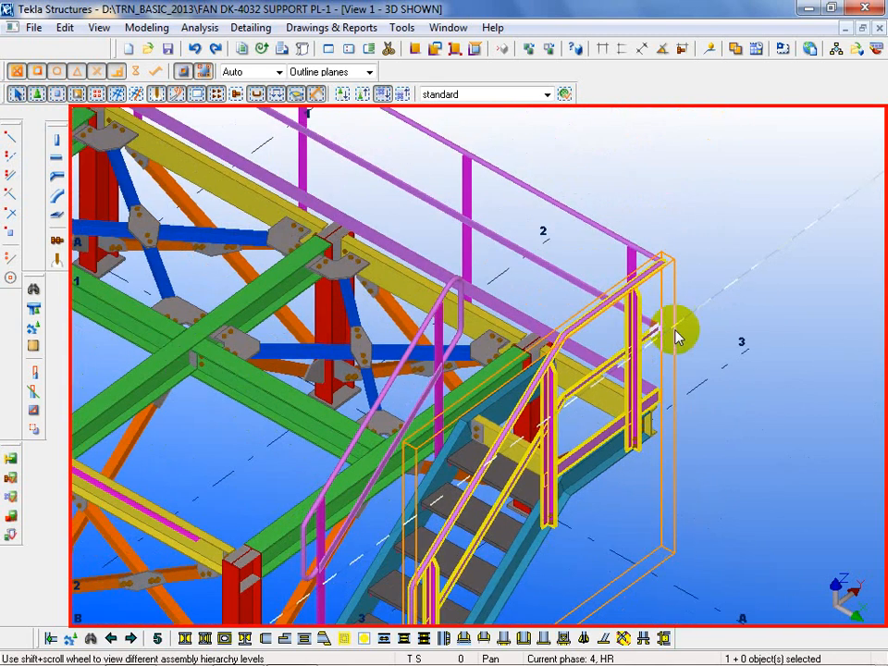
pyautogui.scroll(4, 653, 310)
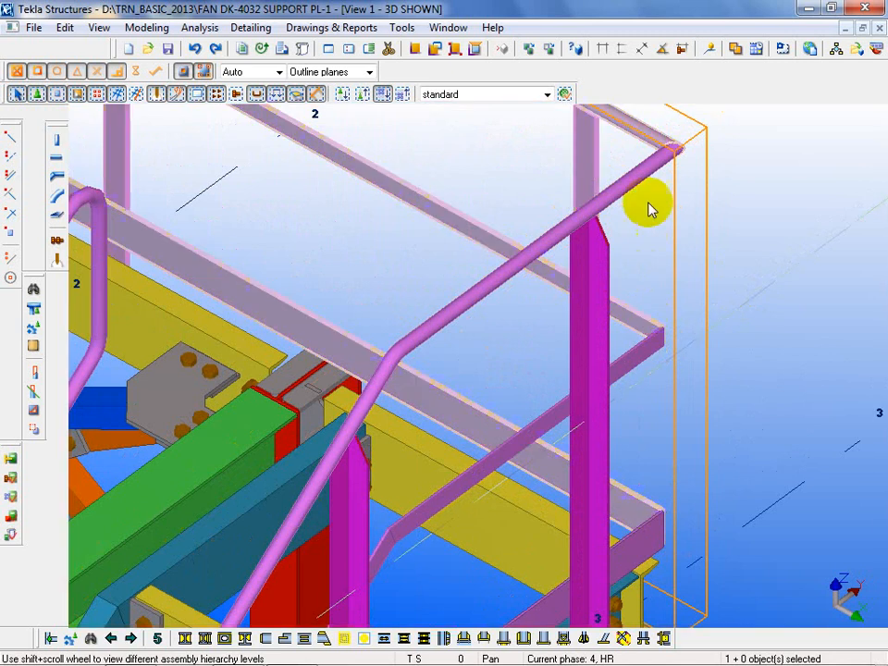
pyautogui.scroll(3, 629, 277)
pyautogui.scroll(-3, 611, 233)
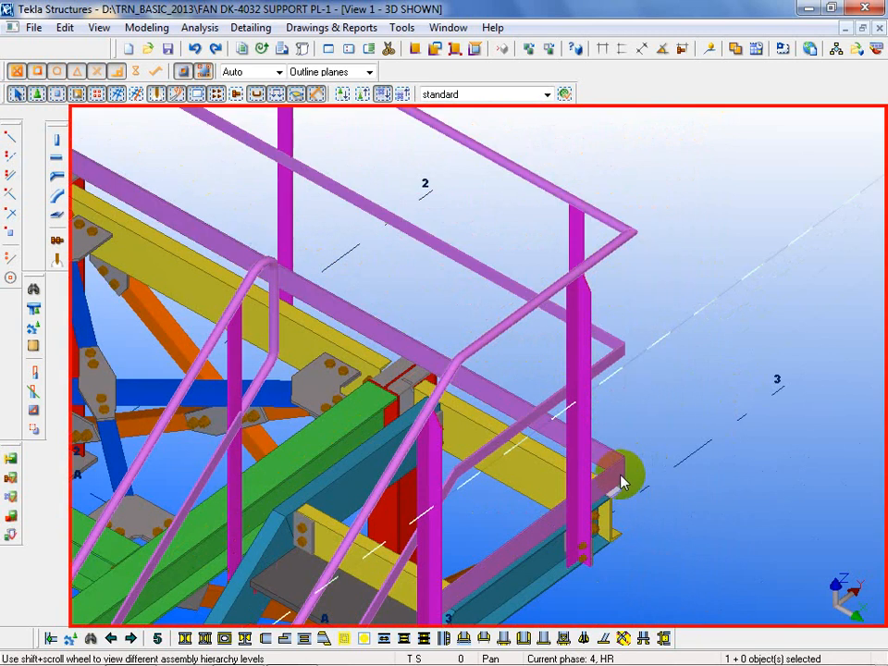
# Review the assembly, status and parameter properties of the stair railing assembly, and close them without changes.
pyautogui.doubleClick(599, 481)
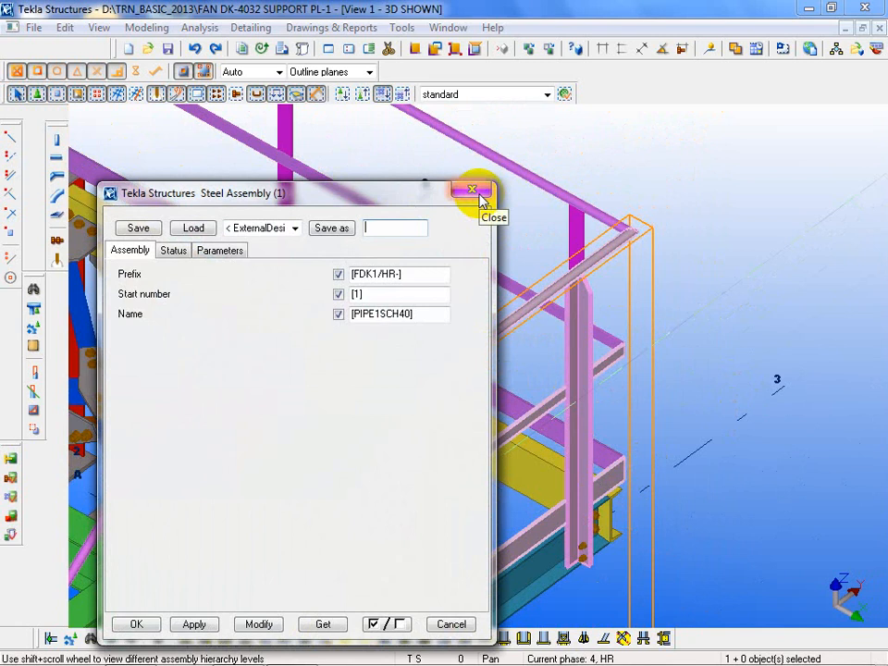
pyautogui.click(173, 251)
pyautogui.click(226, 252)
pyautogui.click(130, 251)
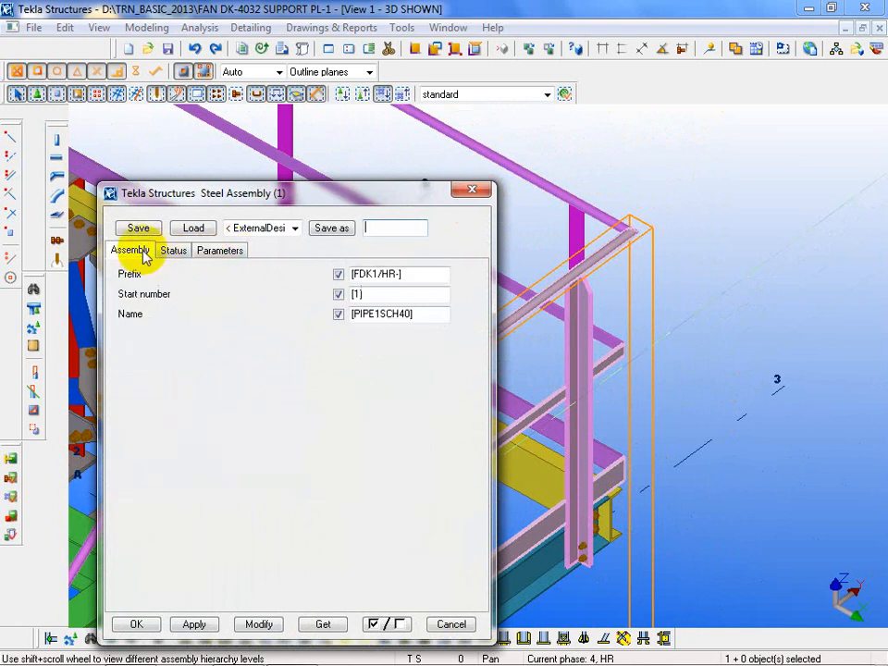
pyautogui.click(474, 192)
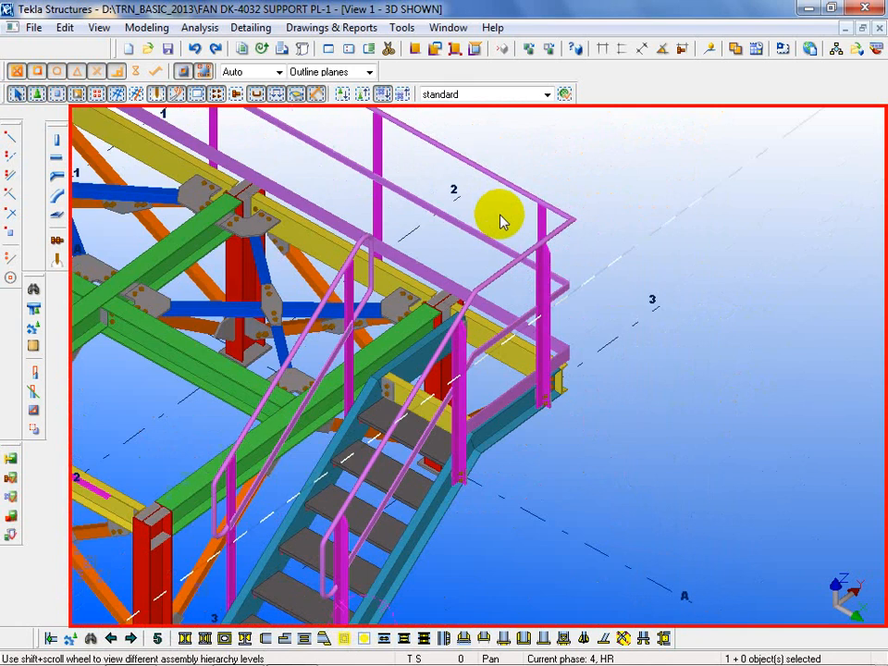
# Review the assembly, status and parameter properties of the long platform railing assembly, and close them without changes.
pyautogui.doubleClick(503, 184)
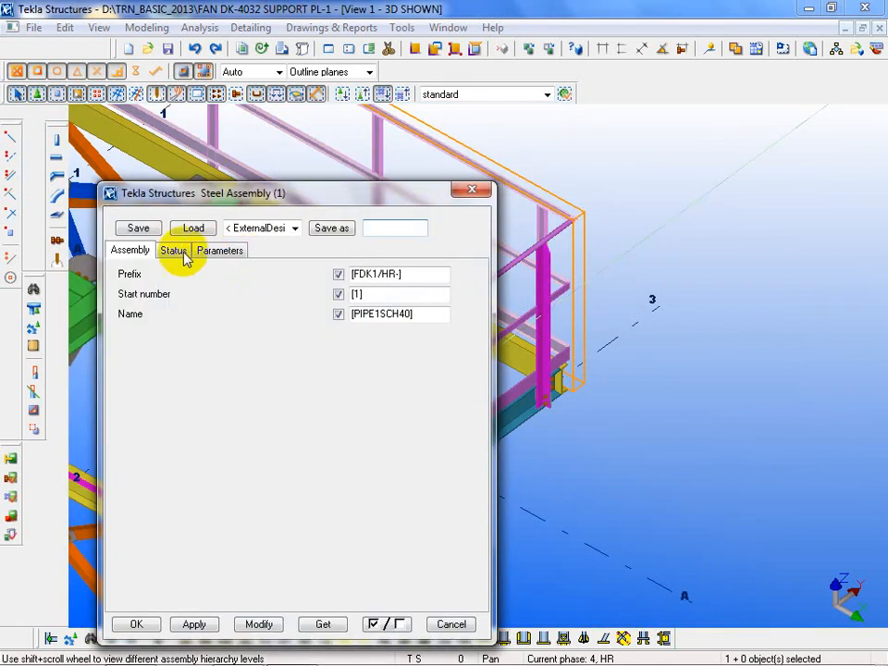
pyautogui.click(173, 252)
pyautogui.click(250, 251)
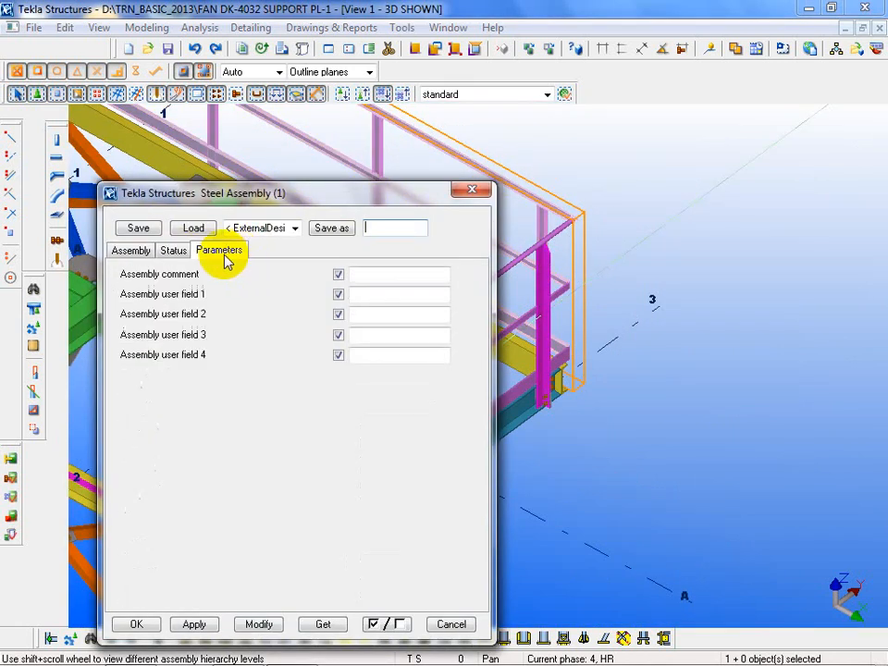
pyautogui.click(150, 252)
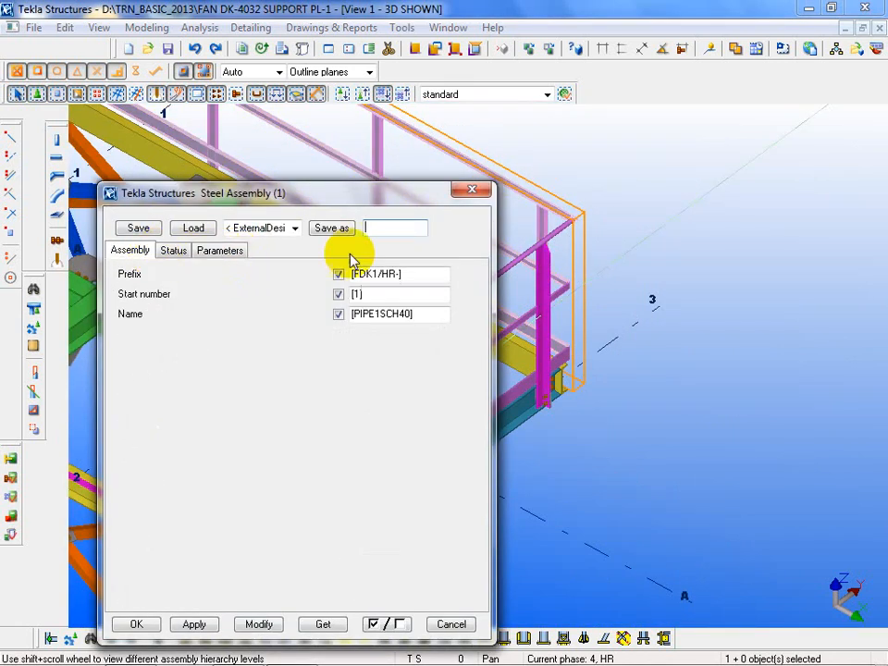
pyautogui.click(476, 194)
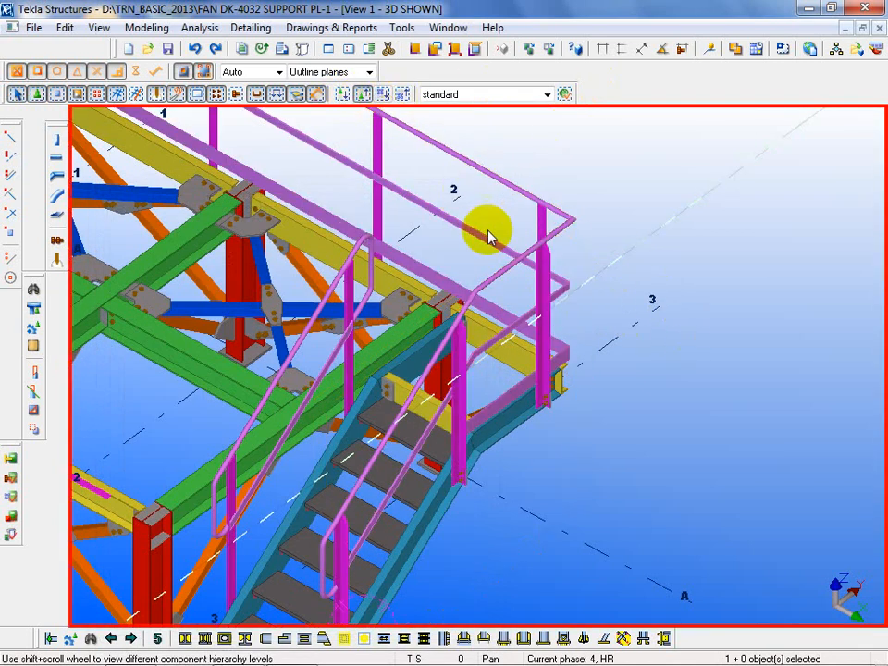
# Check the beam properties of the platform railing's toe plate, middle rail and top handrail as individual parts.
pyautogui.scroll(3, 460, 222)
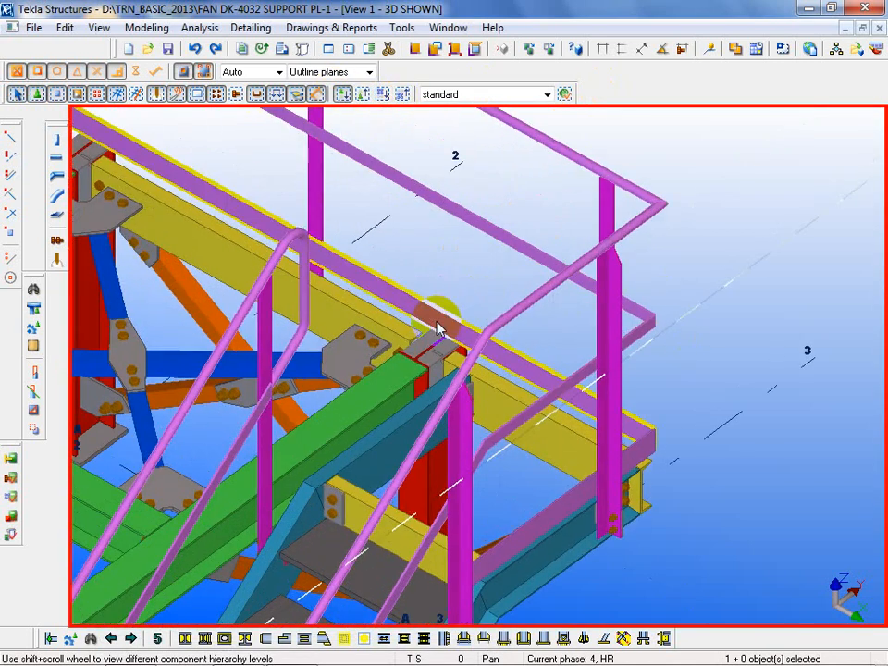
pyautogui.doubleClick(439, 329)
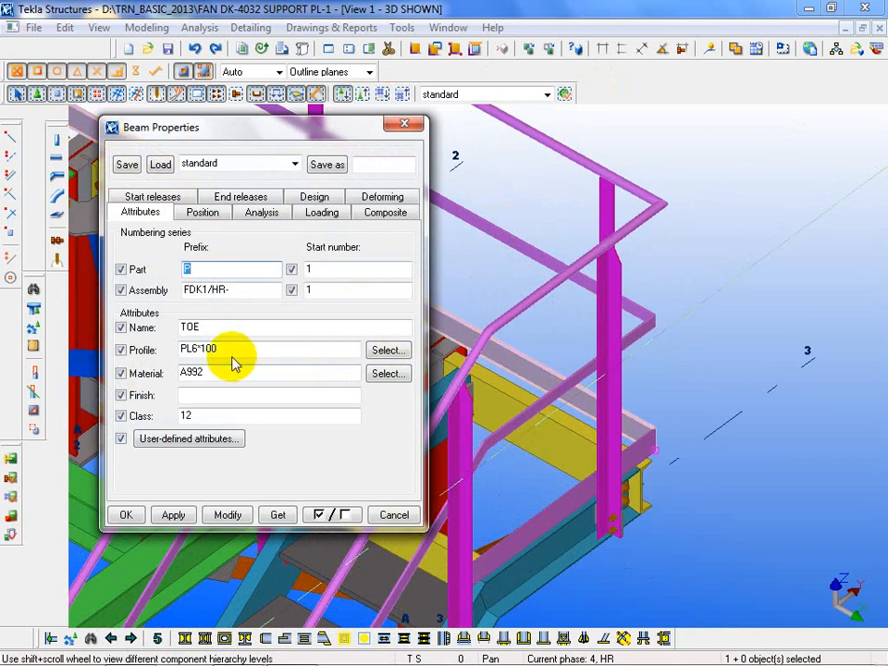
pyautogui.doubleClick(487, 231)
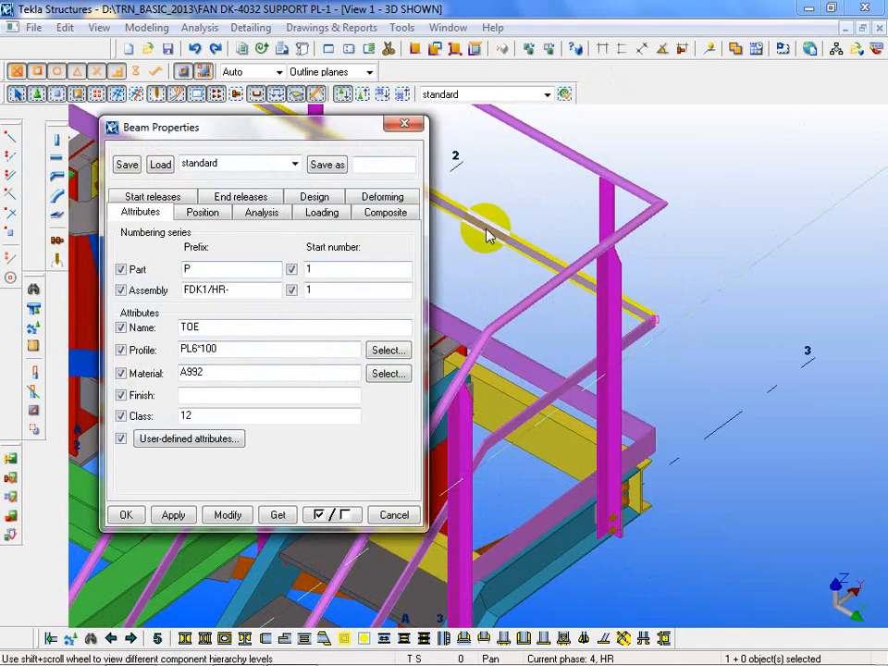
pyautogui.click(546, 151)
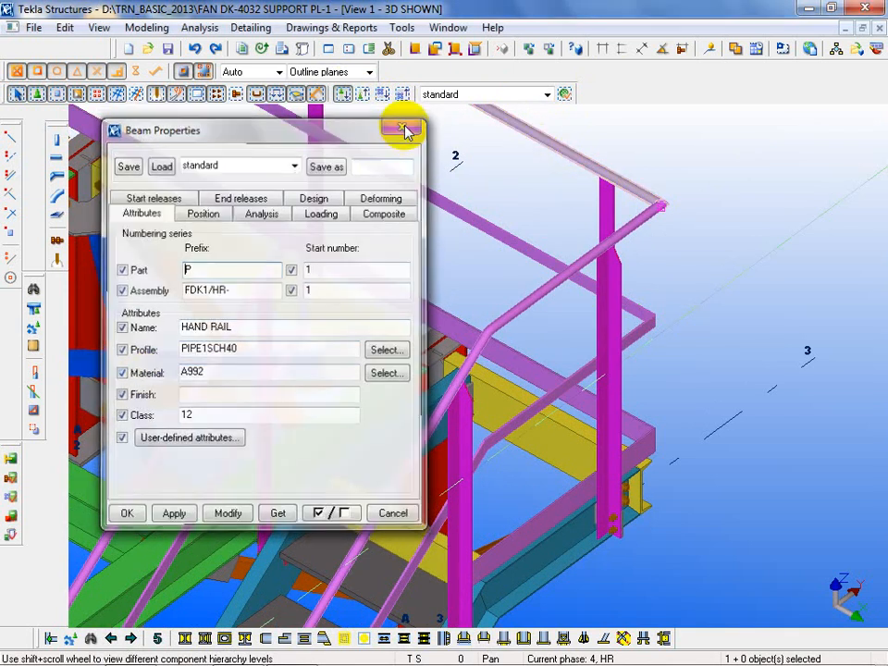
pyautogui.click(404, 128)
# Check the column properties of the landing's railing post and examine the bolted plate at its base.
pyautogui.doubleClick(612, 389)
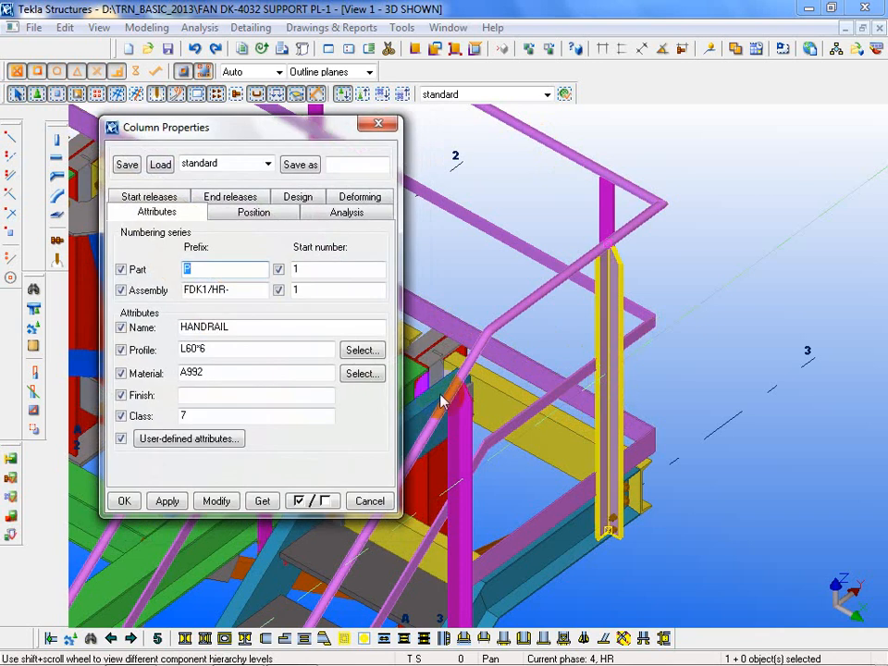
pyautogui.scroll(6, 694, 515)
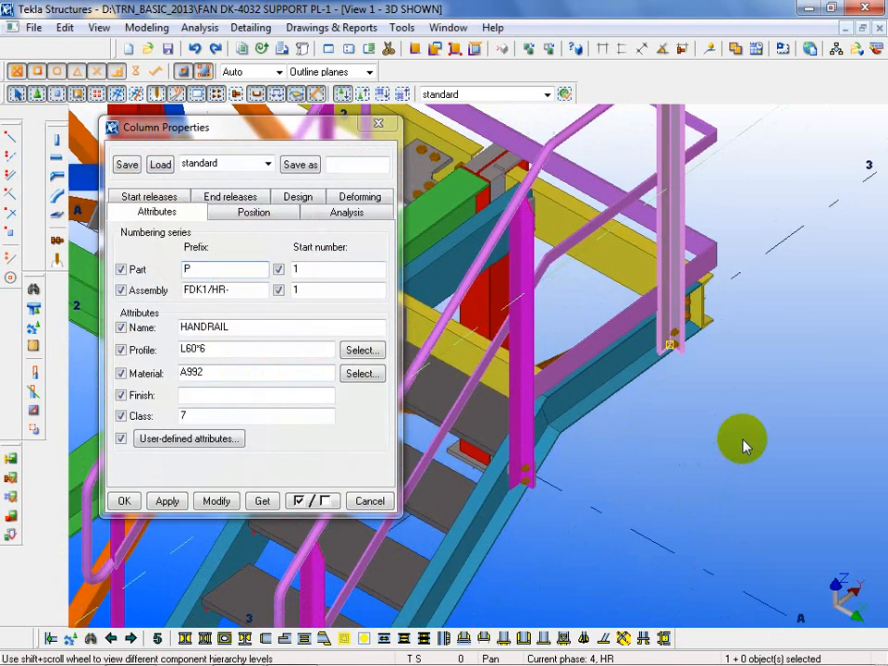
pyautogui.keyDown('ctrl'); pyautogui.moveTo(619, 500); pyautogui.dragTo(444, 222, button='middle'); pyautogui.keyUp('ctrl')
pyautogui.scroll(5, 686, 494)
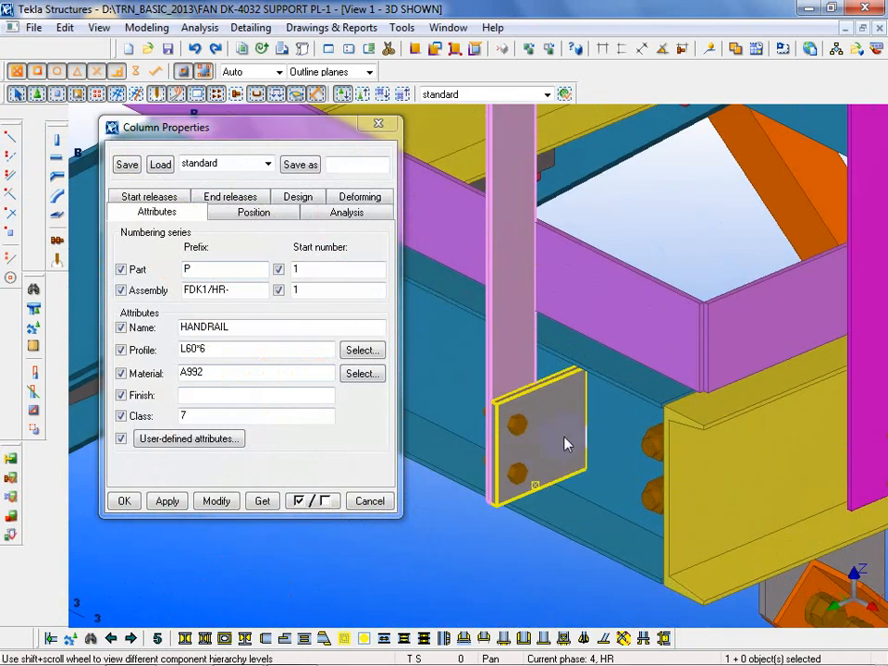
pyautogui.click(563, 437)
pyautogui.click(406, 539)
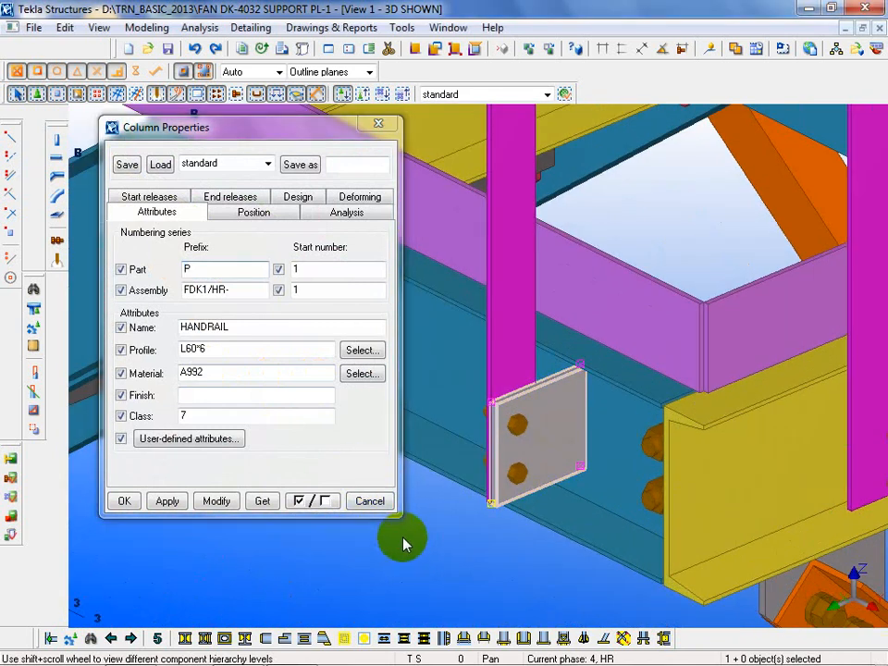
pyautogui.click(369, 501)
# Choose TRN_BASIC_2013 as the model to open, discarding the changes to the current model.
pyautogui.scroll(-10, 399, 499)
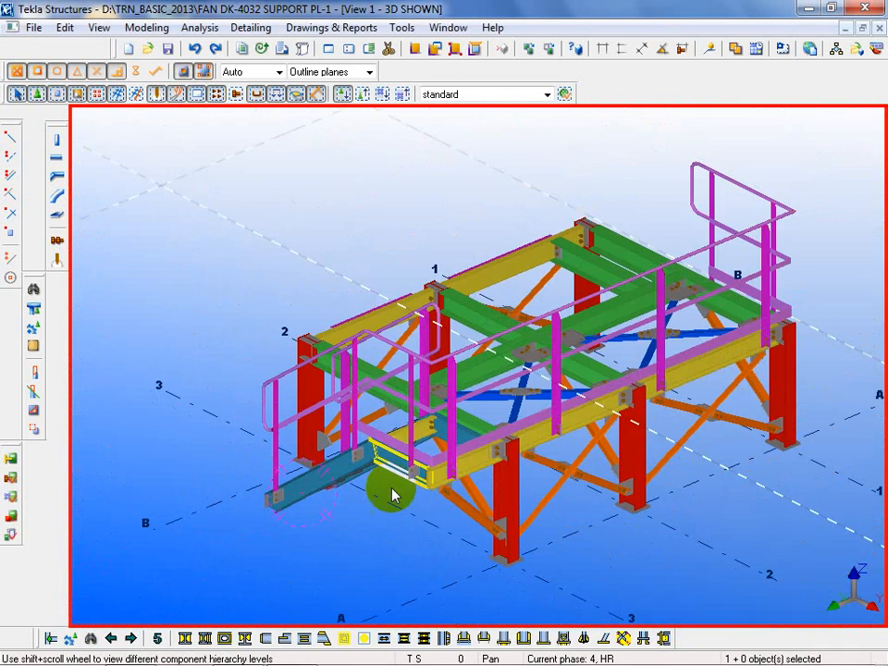
pyautogui.keyDown('ctrl'); pyautogui.moveTo(452, 564); pyautogui.dragTo(389, 582, button='middle'); pyautogui.keyUp('ctrl')
pyautogui.click(167, 173)
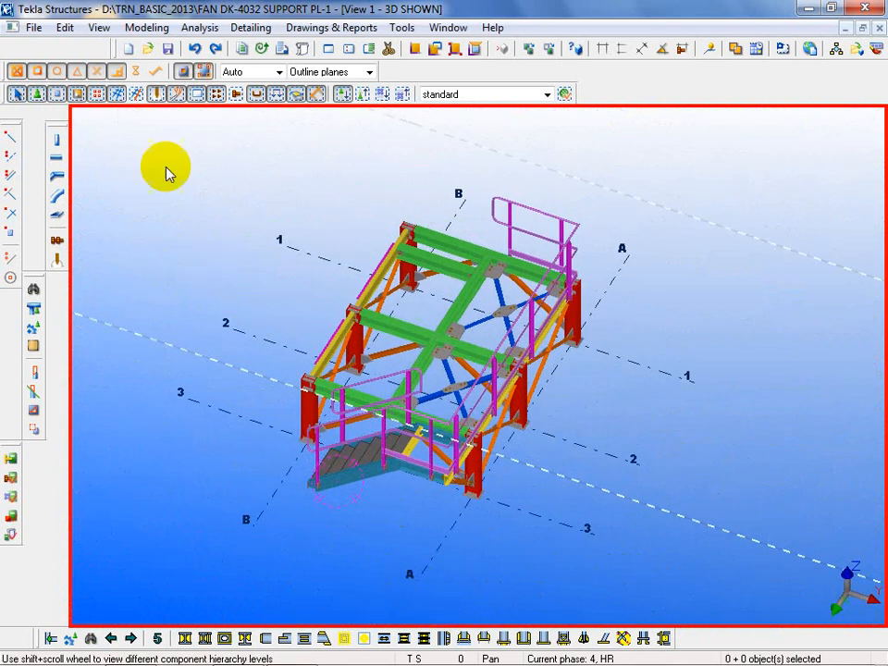
pyautogui.click(148, 49)
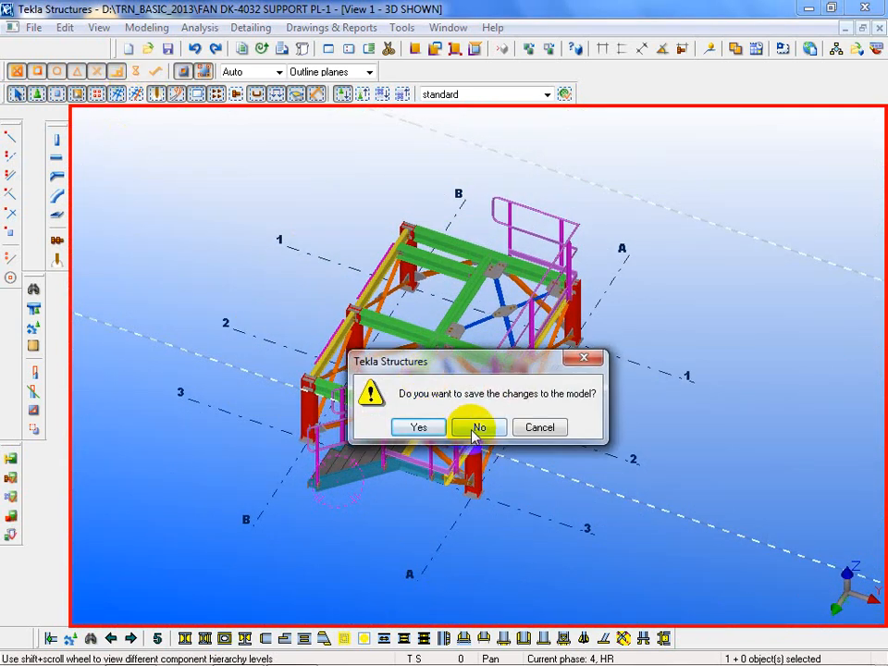
pyautogui.click(478, 427)
pyautogui.click(248, 258)
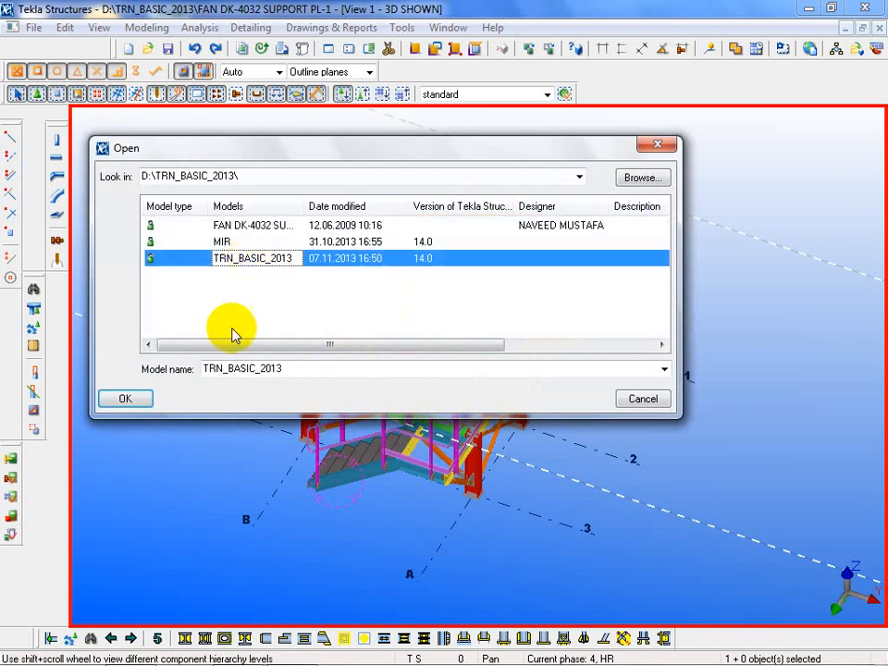
# Open the TRN_BASIC_2013 model, close its project news report, and maximize the 3D view.
pyautogui.click(129, 397)
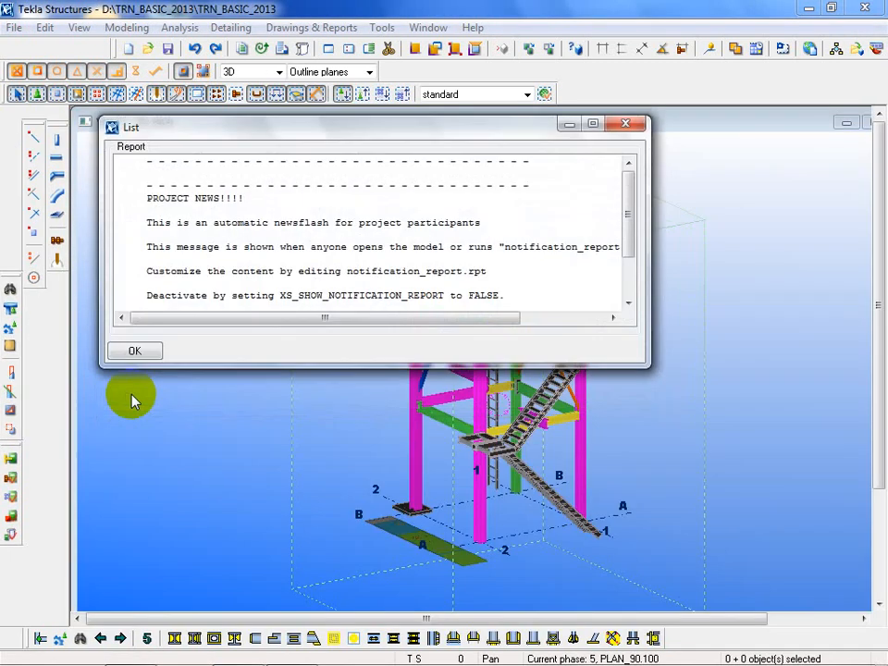
pyautogui.click(625, 125)
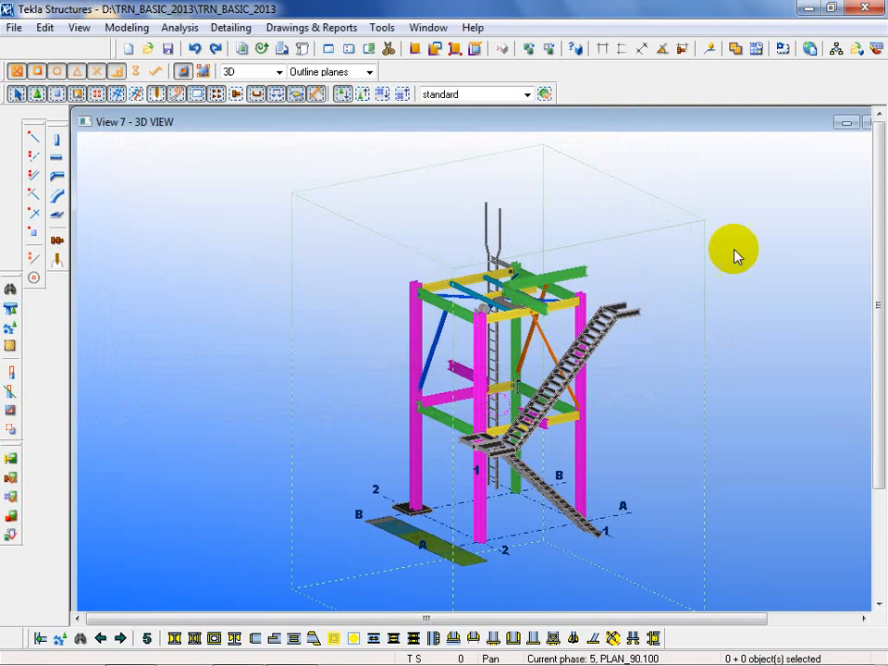
pyautogui.doubleClick(694, 129)
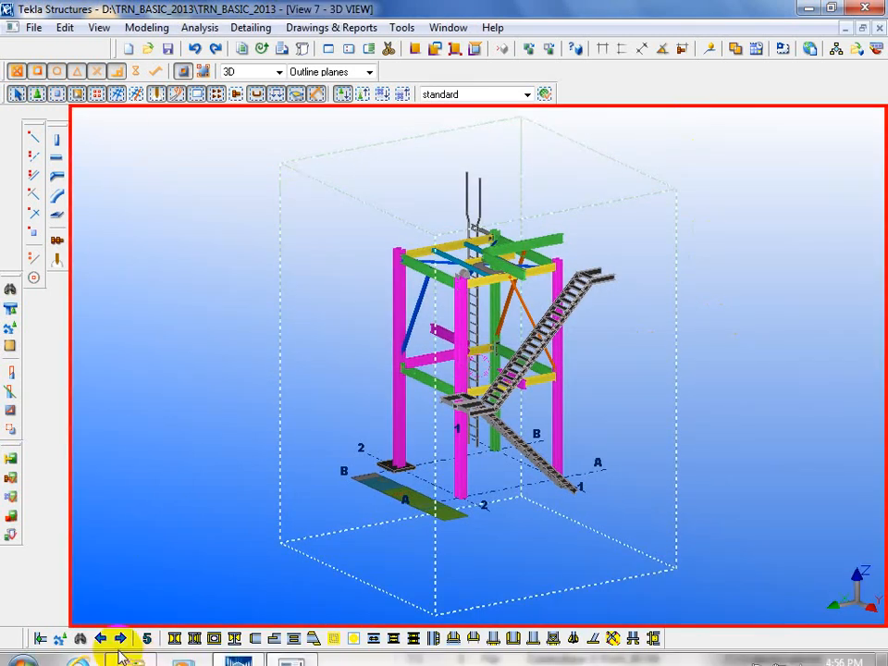
# Search the component catalog for component 1062.
pyautogui.click(83, 639)
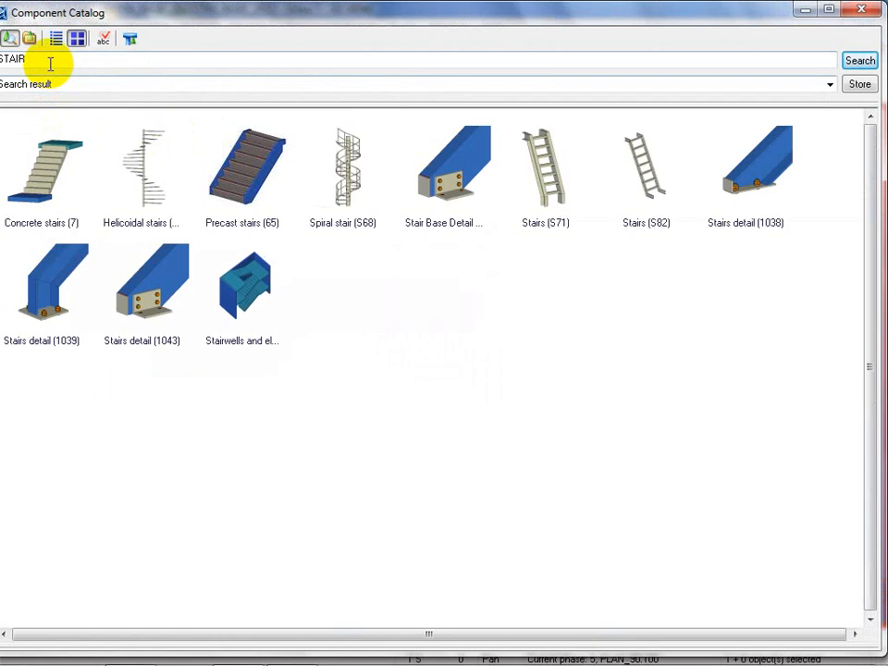
pyautogui.moveTo(47, 60); pyautogui.dragTo(7, 57)
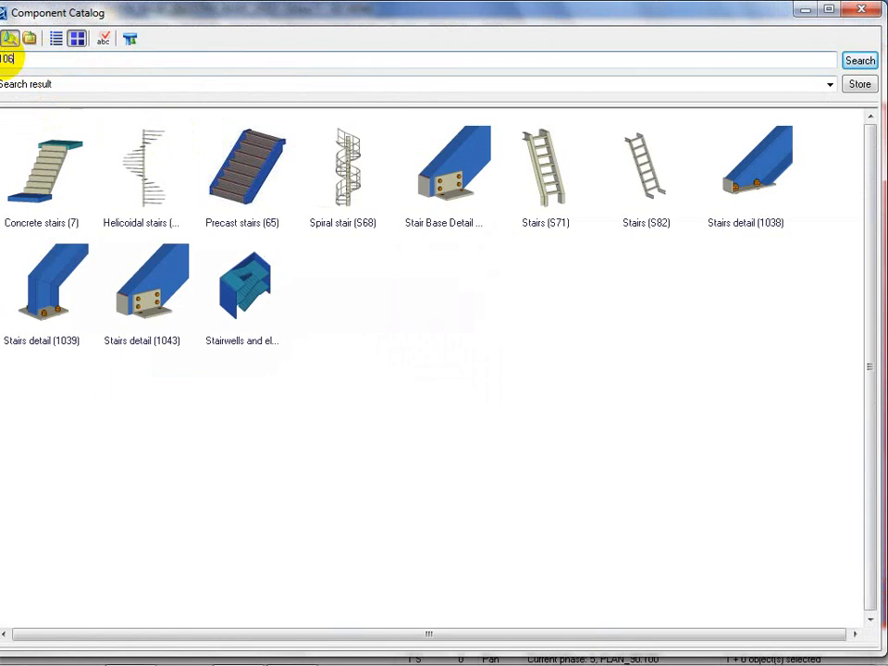
pyautogui.write('1062')
pyautogui.press('Return')
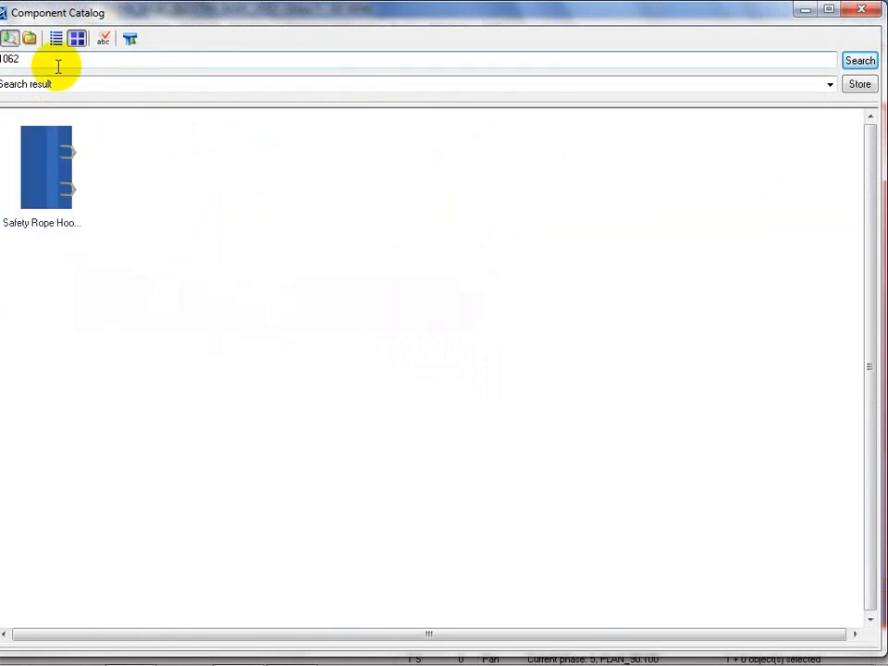
pyautogui.doubleClick(169, 13)
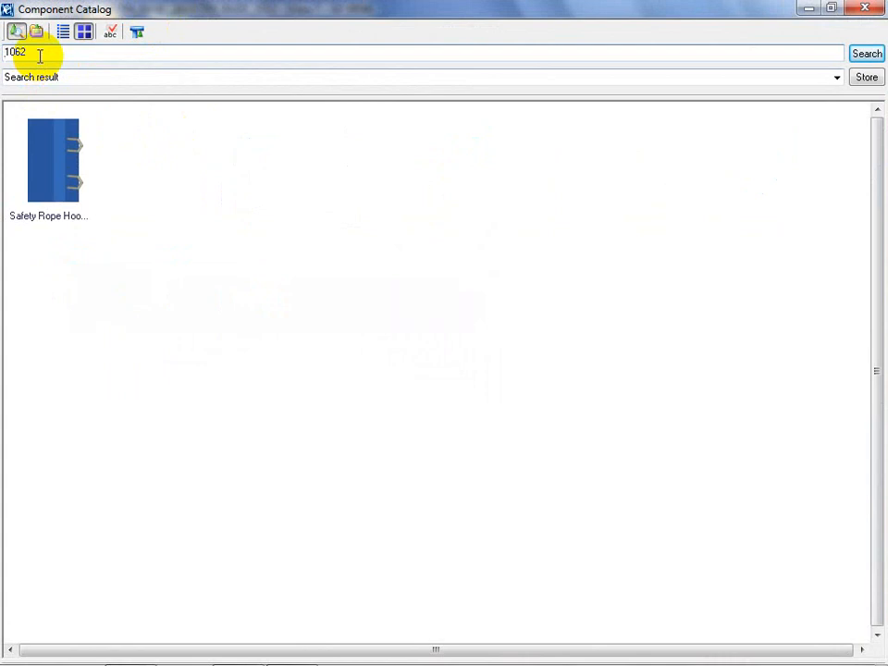
# Search the component catalog for HANDRAIL and start the Handrailing (1024) component with its properties open.
pyautogui.moveTo(40, 56); pyautogui.dragTo(3, 59)
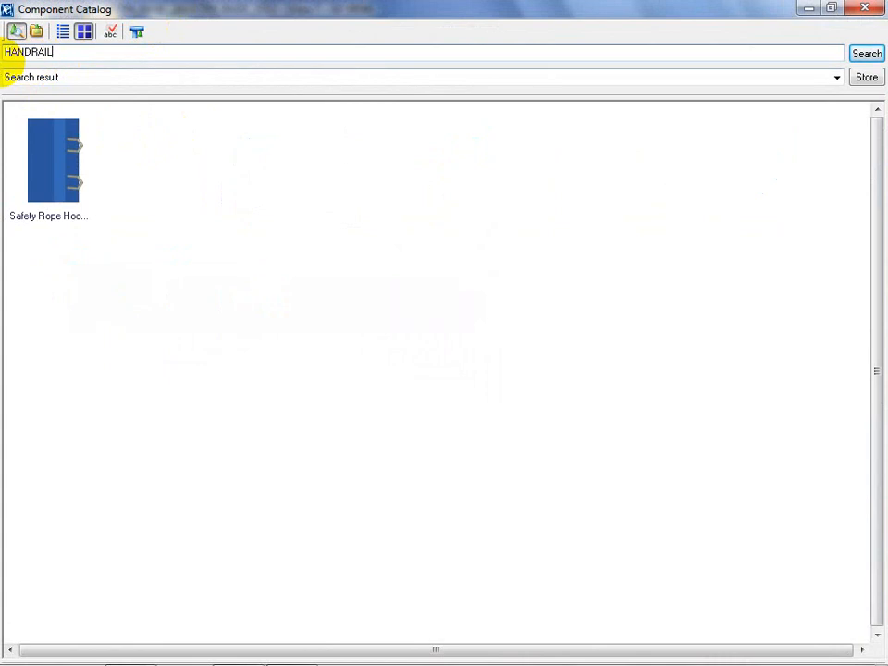
pyautogui.press('Return')
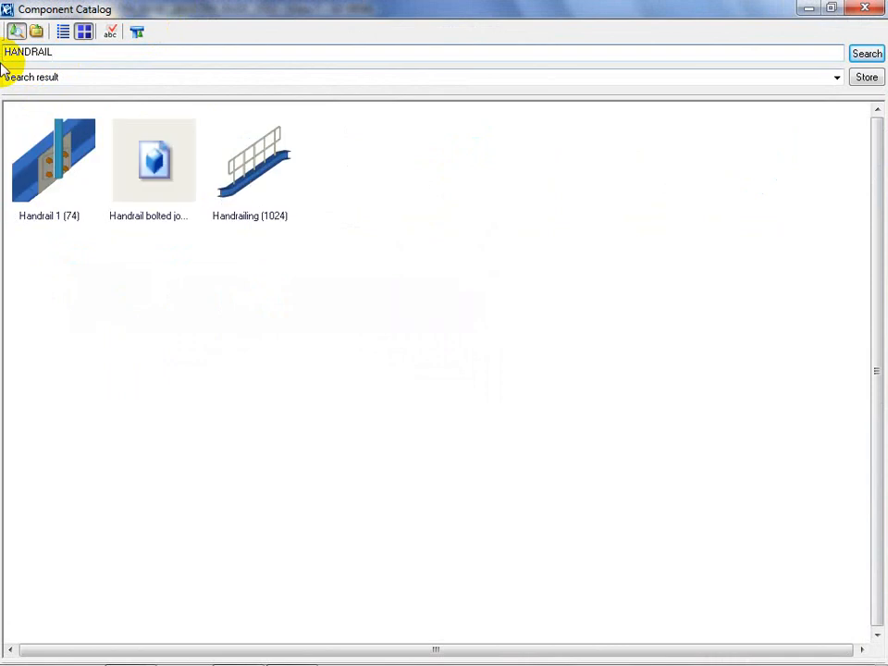
pyautogui.doubleClick(244, 150)
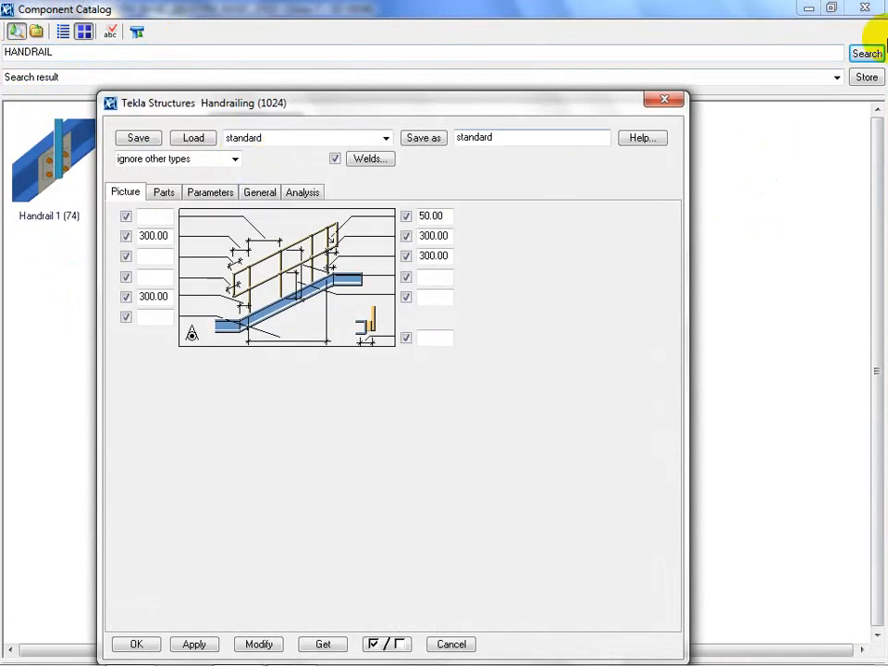
pyautogui.click(867, 9)
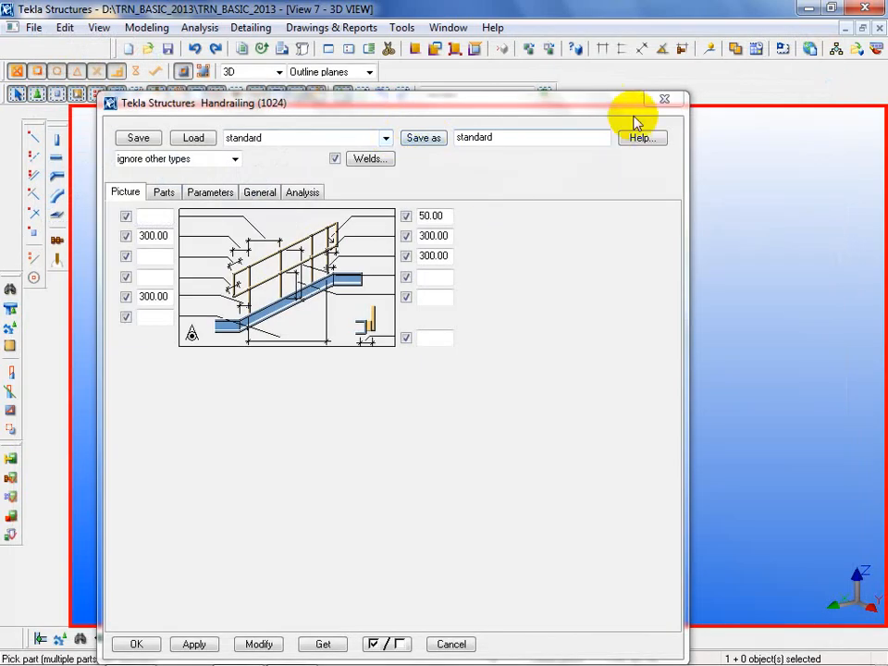
pyautogui.click(543, 112)
pyautogui.moveTo(543, 112); pyautogui.dragTo(712, 32)
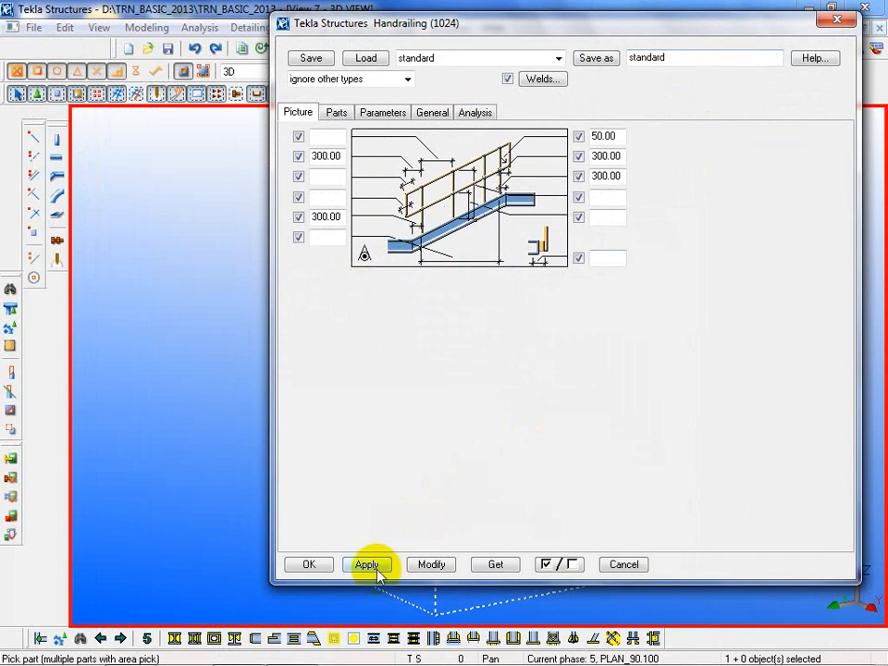
# Load the < Defaults > settings into the Handrailing (1024) properties and apply them.
pyautogui.click(427, 56)
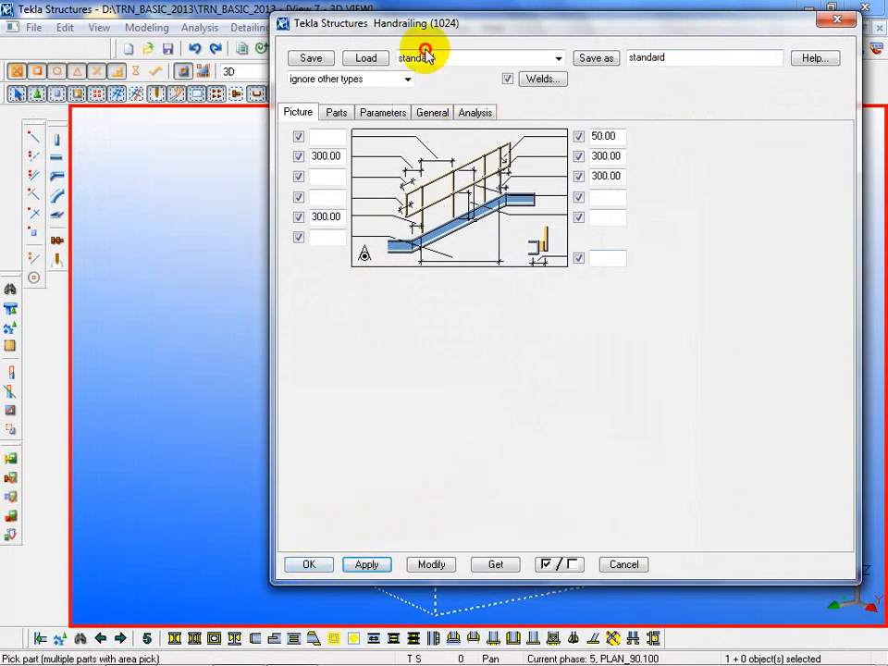
pyautogui.click(424, 88)
pyautogui.click(366, 58)
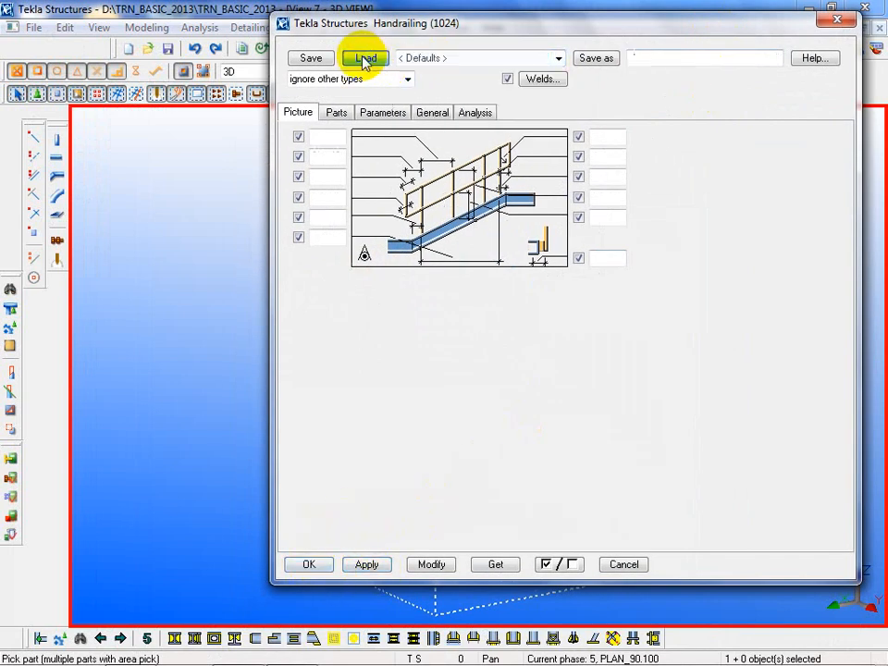
pyautogui.click(369, 565)
pyautogui.click(311, 564)
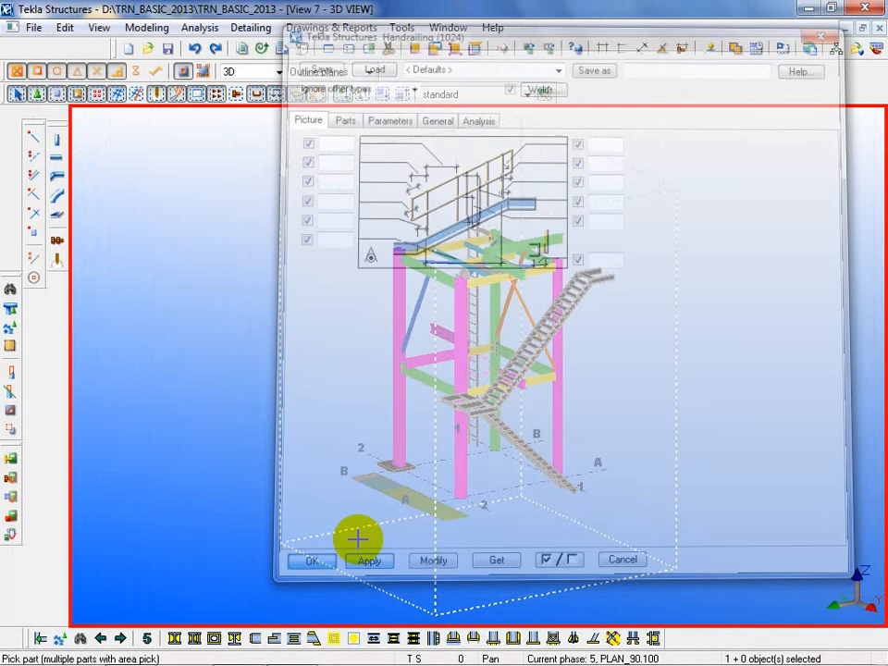
# Choose the green top beam between the two magenta columns for the handrailing and switch to the Plan 90.100_TOS view.
pyautogui.scroll(8, 356, 552)
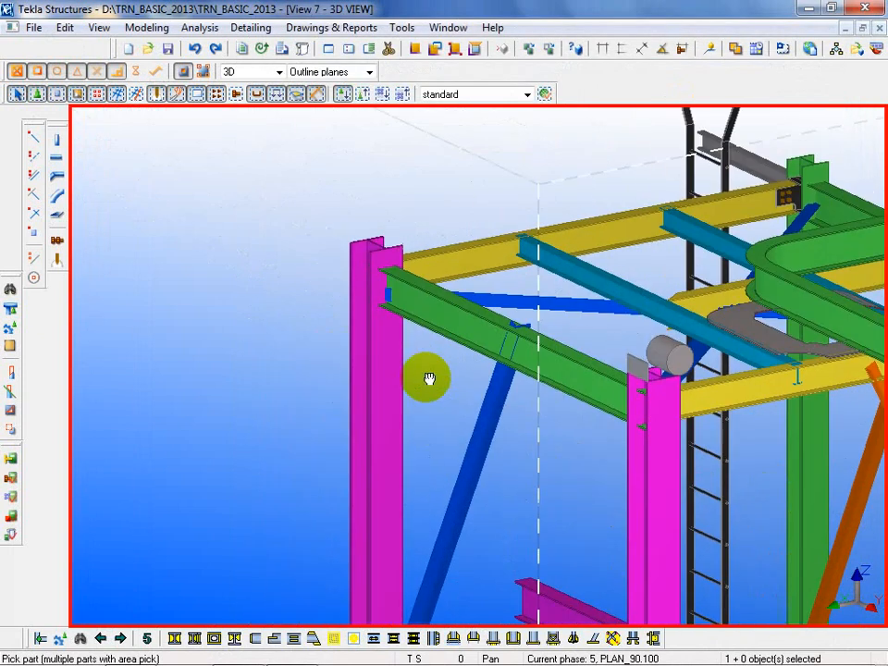
pyautogui.click(431, 317)
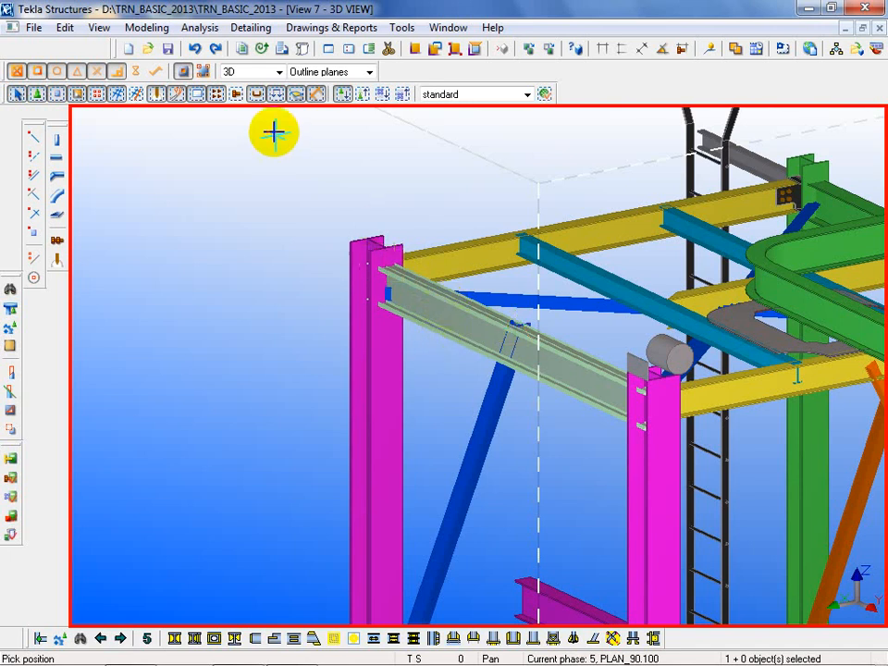
pyautogui.click(448, 26)
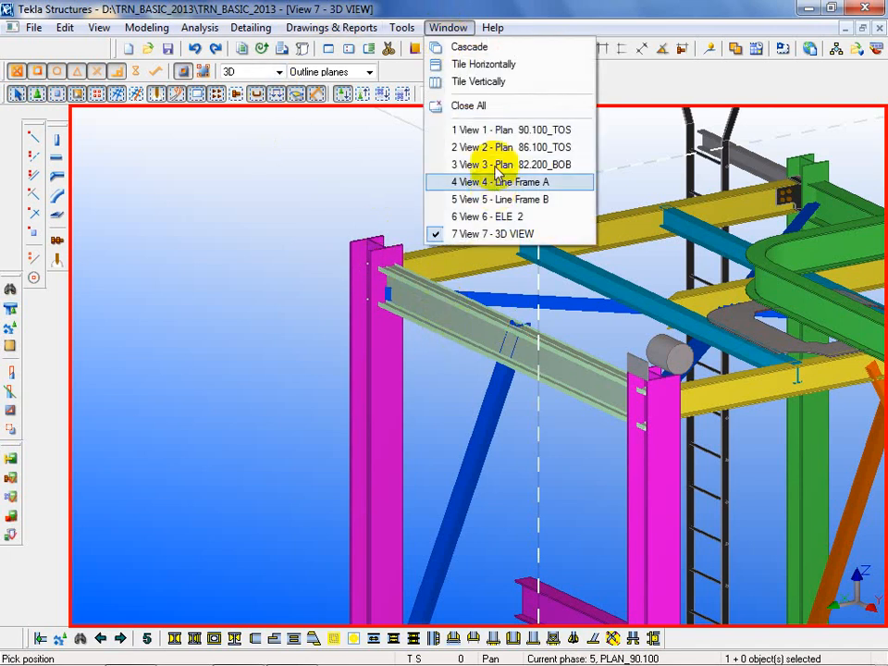
pyautogui.click(500, 132)
# Place the handrailing along the chosen beam between grid lines A and B in the plan, and end the command.
pyautogui.scroll(5, 452, 399)
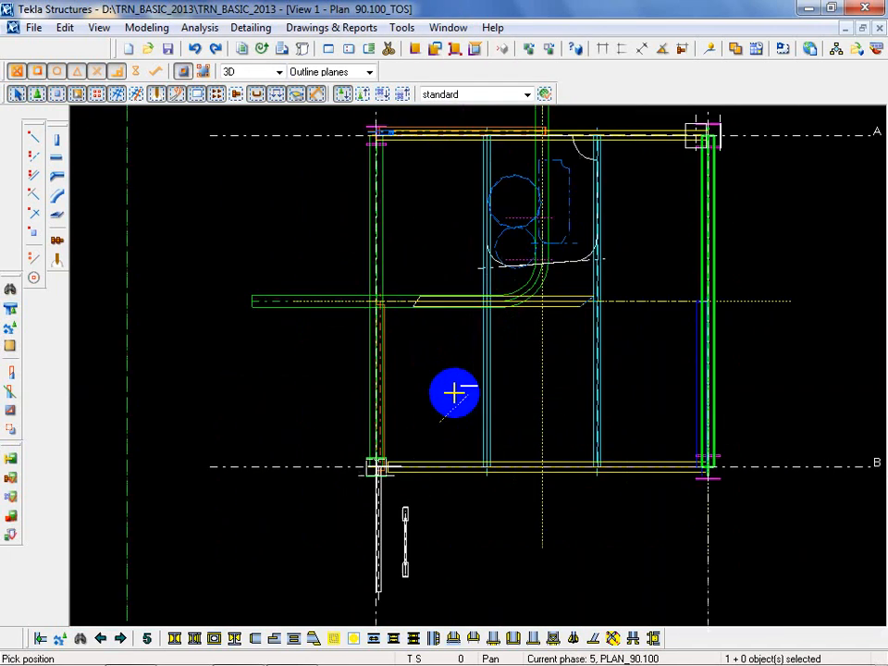
pyautogui.moveTo(800, 231); pyautogui.dragTo(704, 361, button='middle')
pyautogui.scroll(2, 686, 338)
pyautogui.scroll(2, 604, 263)
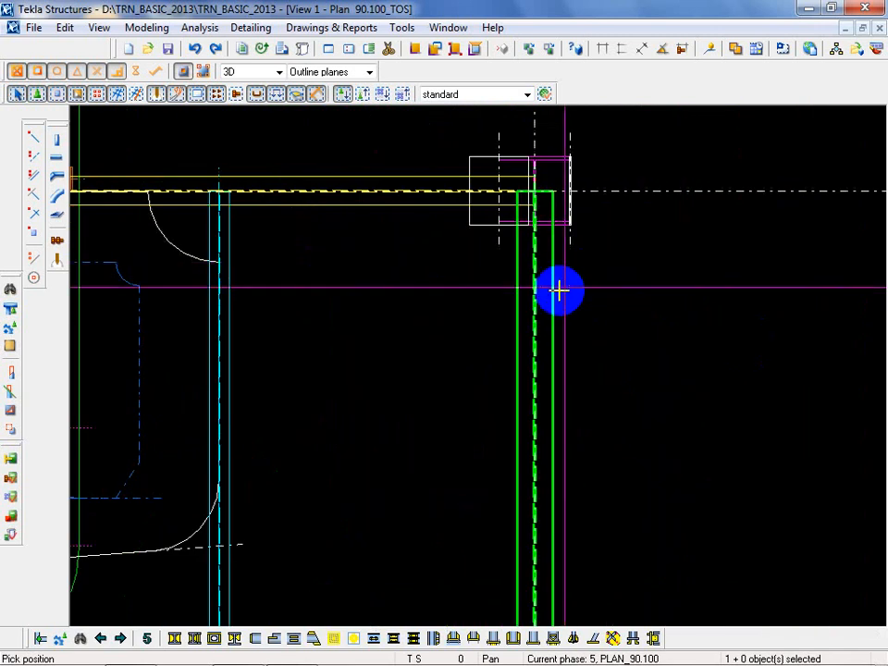
pyautogui.rightClick(641, 300)
pyautogui.click(689, 310)
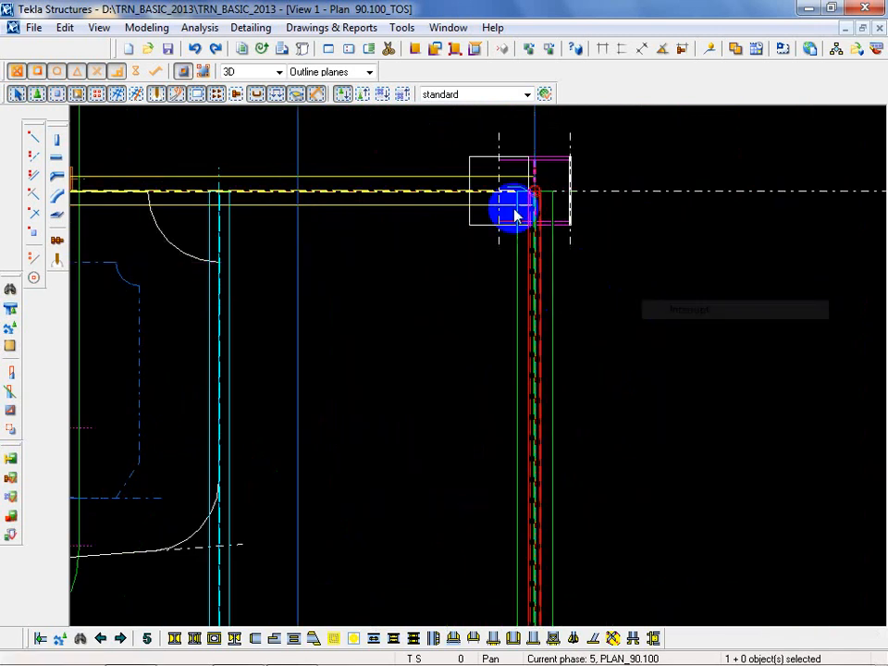
# Examine the new handrailing in the plan and 3D views, especially where its end post meets the column and beam.
pyautogui.scroll(-4, 544, 252)
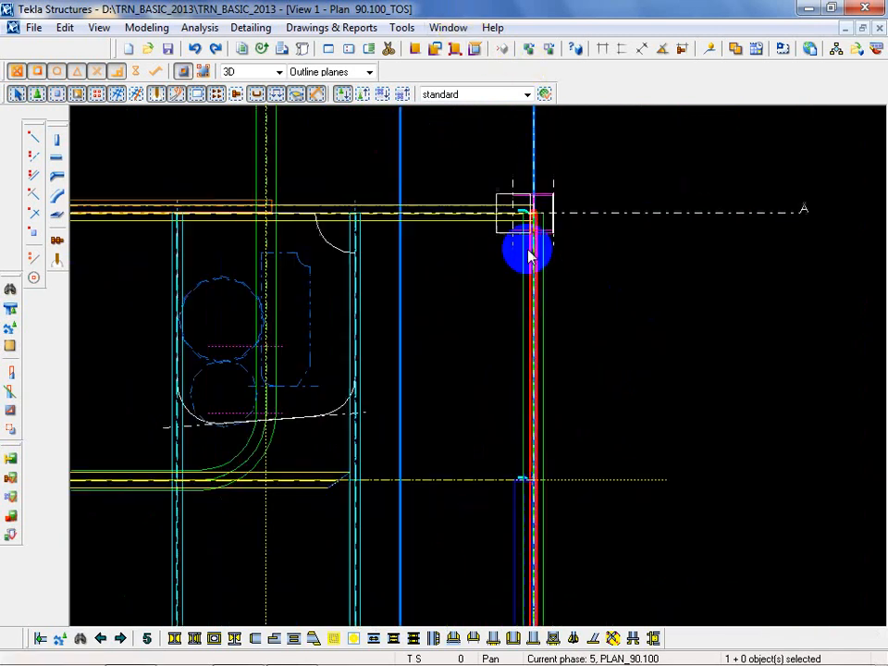
pyautogui.moveTo(595, 432); pyautogui.dragTo(536, 423, button='middle')
pyautogui.click(448, 27)
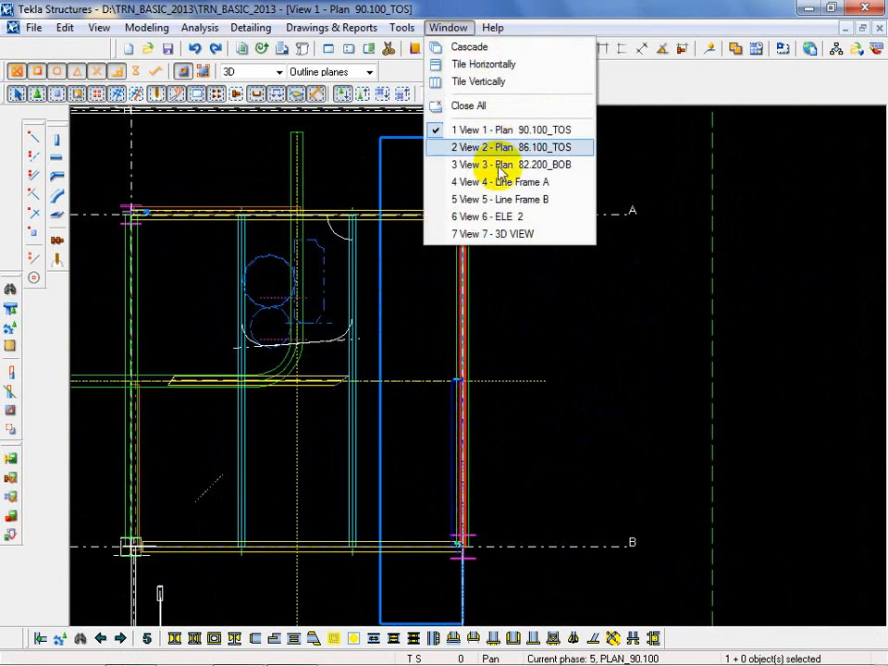
pyautogui.click(519, 234)
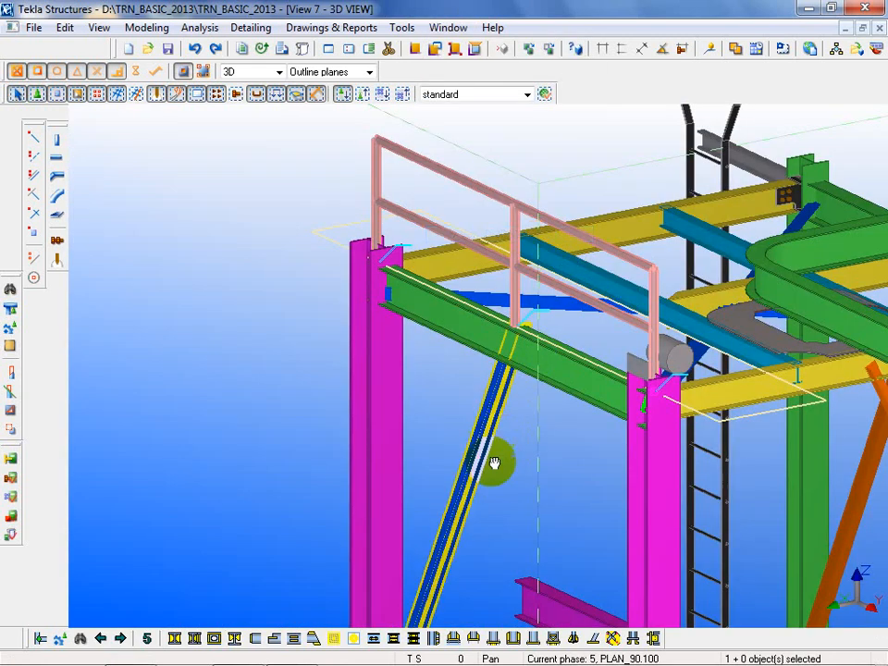
pyautogui.keyDown('ctrl'); pyautogui.moveTo(494, 466); pyautogui.dragTo(518, 477, button='middle'); pyautogui.keyUp('ctrl')
pyautogui.scroll(2, 436, 404)
pyautogui.moveTo(425, 398); pyautogui.dragTo(472, 462, button='middle')
pyautogui.scroll(1, 370, 370)
pyautogui.click(370, 370)
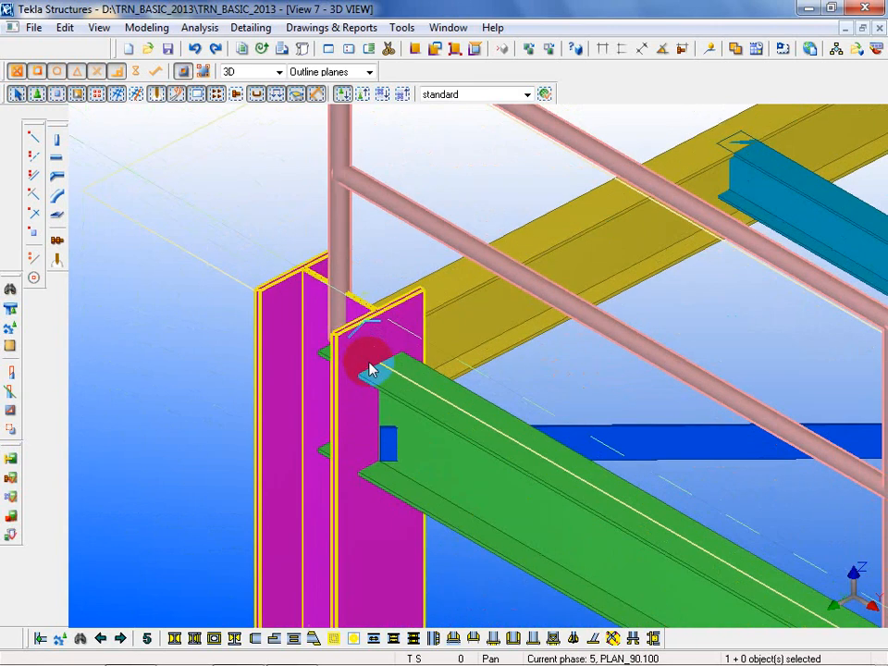
pyautogui.scroll(-3, 364, 350)
# Set the handrailing's horizontal offset from the beam to -150 and modify the component.
pyautogui.doubleClick(354, 245)
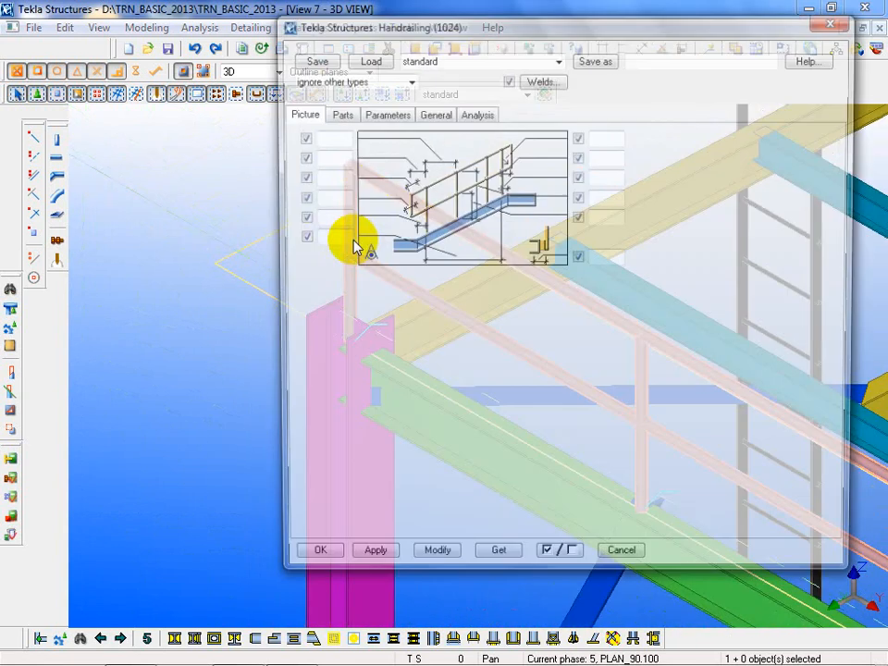
pyautogui.moveTo(535, 26); pyautogui.dragTo(224, 84)
pyautogui.scroll(2, 675, 420)
pyautogui.scroll(-5, 626, 357)
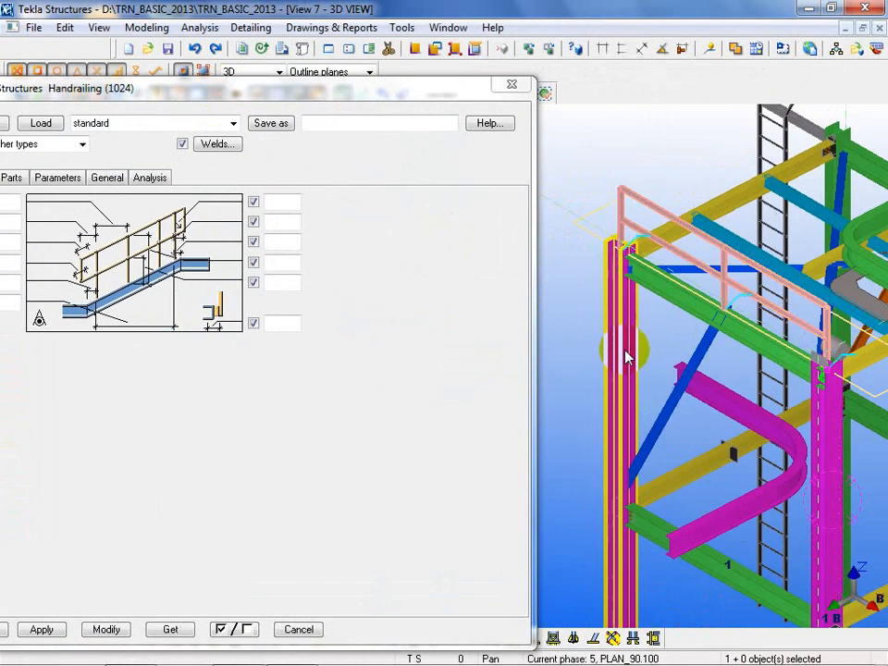
pyautogui.moveTo(297, 89); pyautogui.dragTo(439, 48)
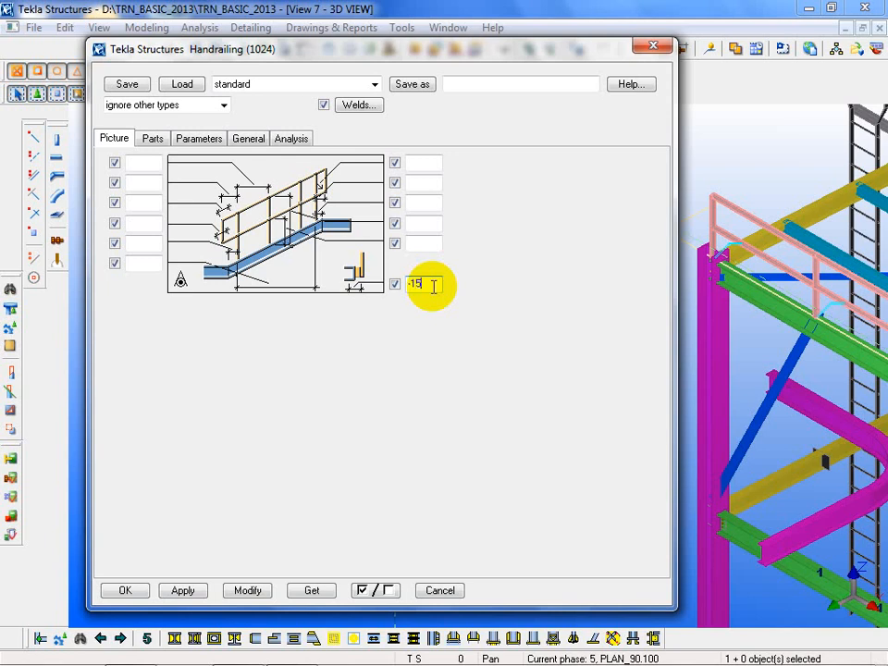
pyautogui.click(248, 595)
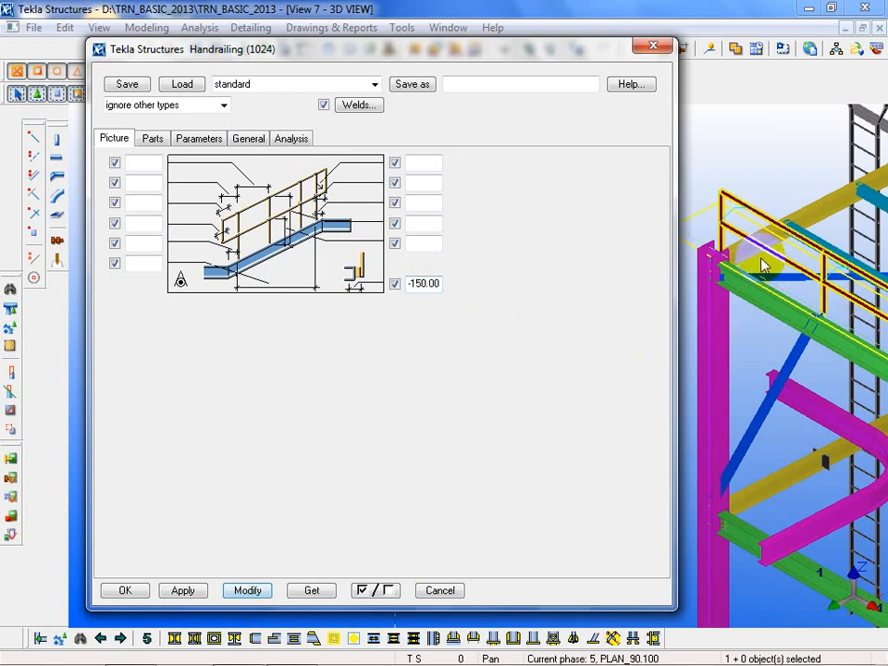
# Set the handrailing's horizontal offset to 150, modify the component, and inspect its posts against the beam.
pyautogui.click(735, 207)
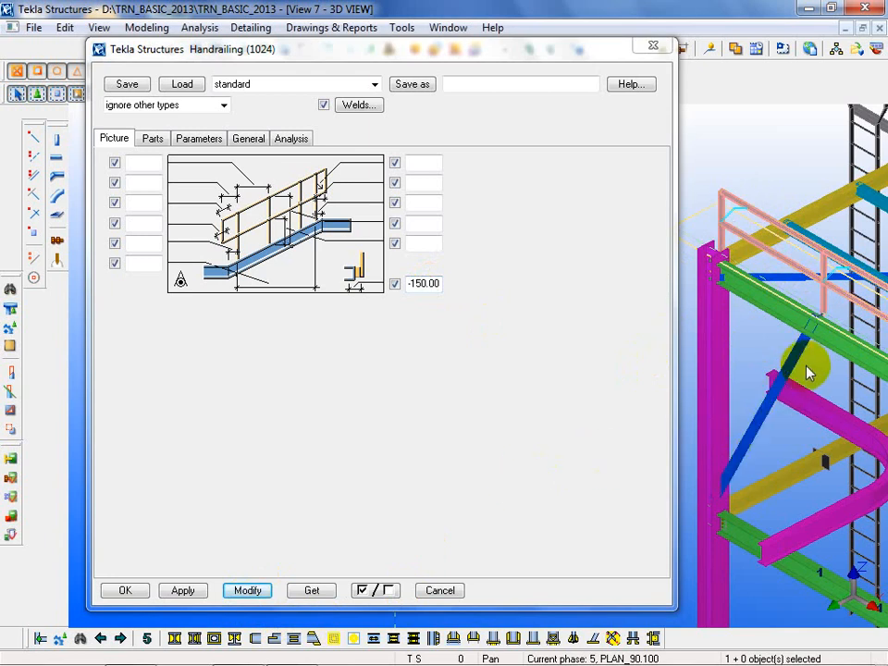
pyautogui.scroll(5, 814, 363)
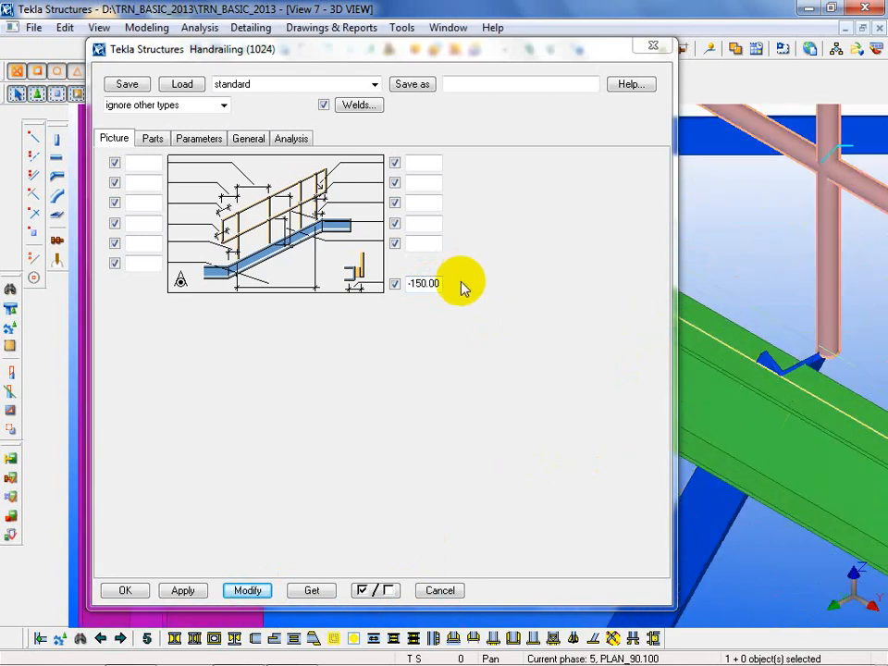
pyautogui.click(414, 287)
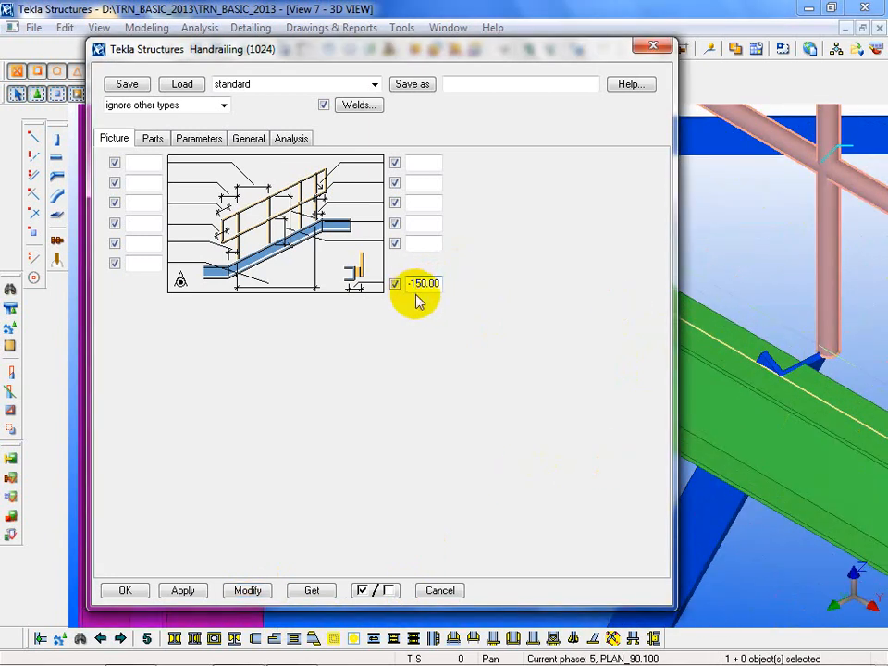
pyautogui.click(767, 355)
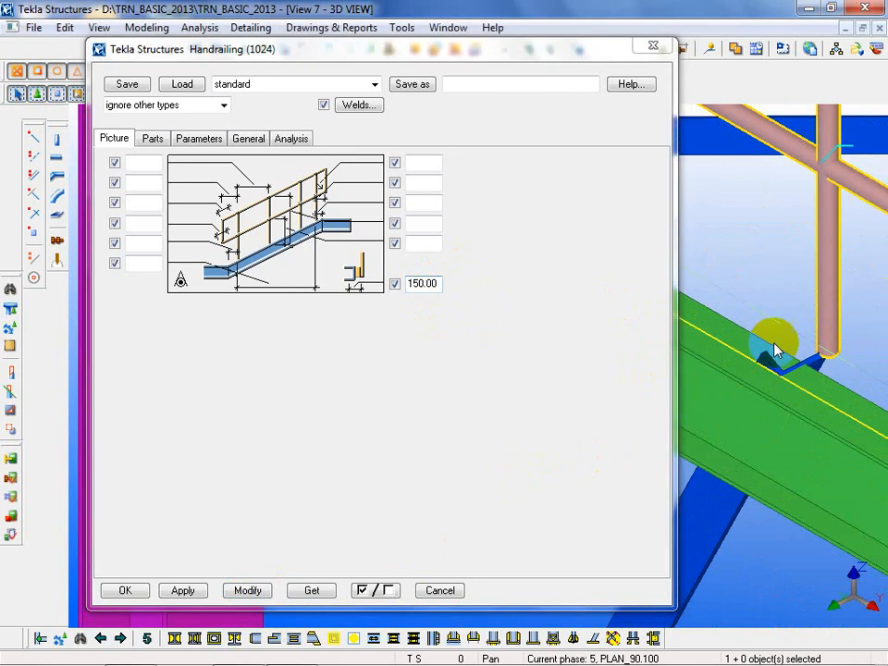
pyautogui.click(250, 591)
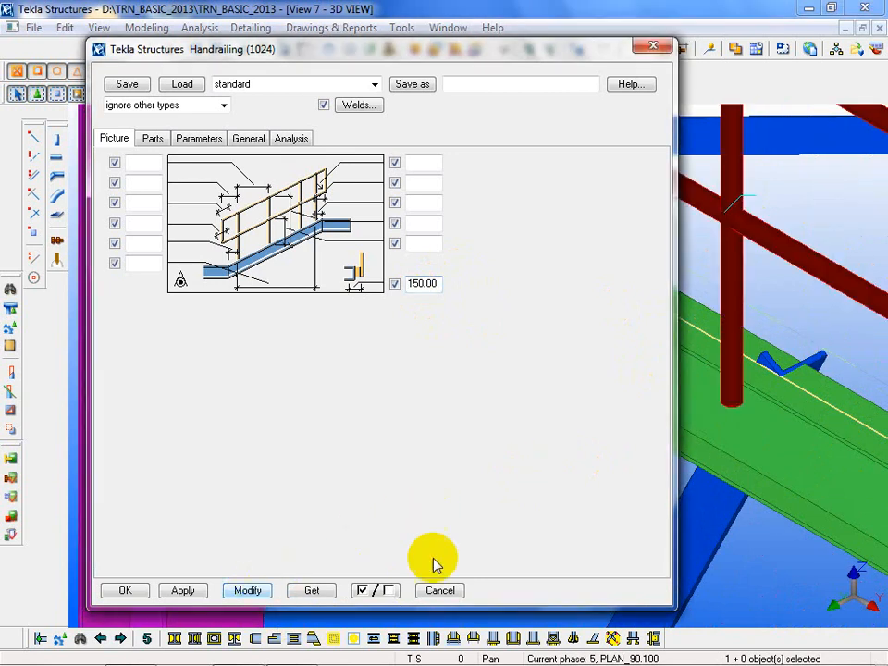
pyautogui.keyDown('ctrl'); pyautogui.moveTo(751, 428); pyautogui.dragTo(763, 272, button='middle'); pyautogui.keyUp('ctrl')
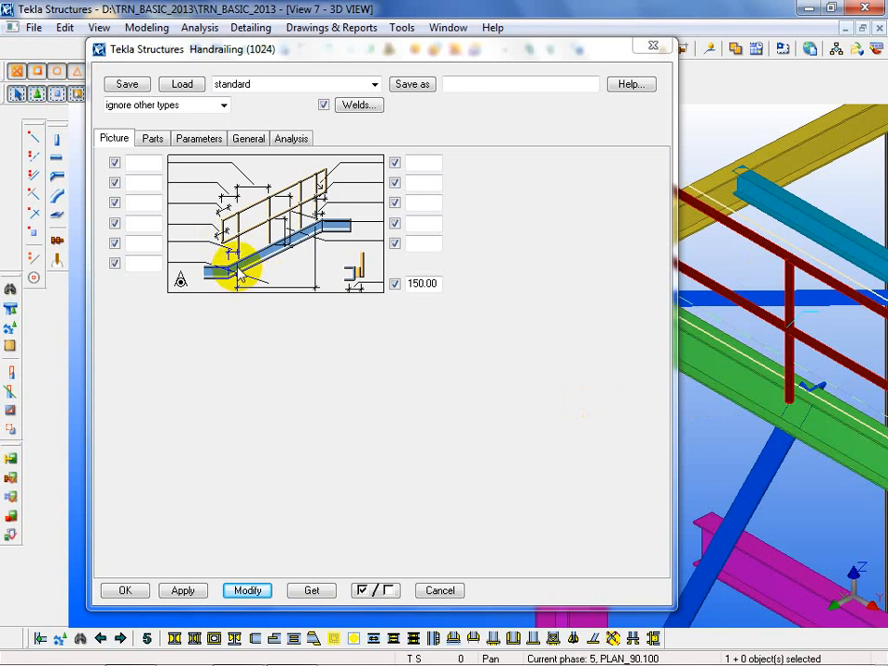
# Set the first post's distance from the start of the beam to 500, modify the handrailing, and inspect that end.
pyautogui.click(743, 396)
pyautogui.keyDown('ctrl'); pyautogui.moveTo(743, 396); pyautogui.dragTo(684, 304, button='middle'); pyautogui.keyUp('ctrl')
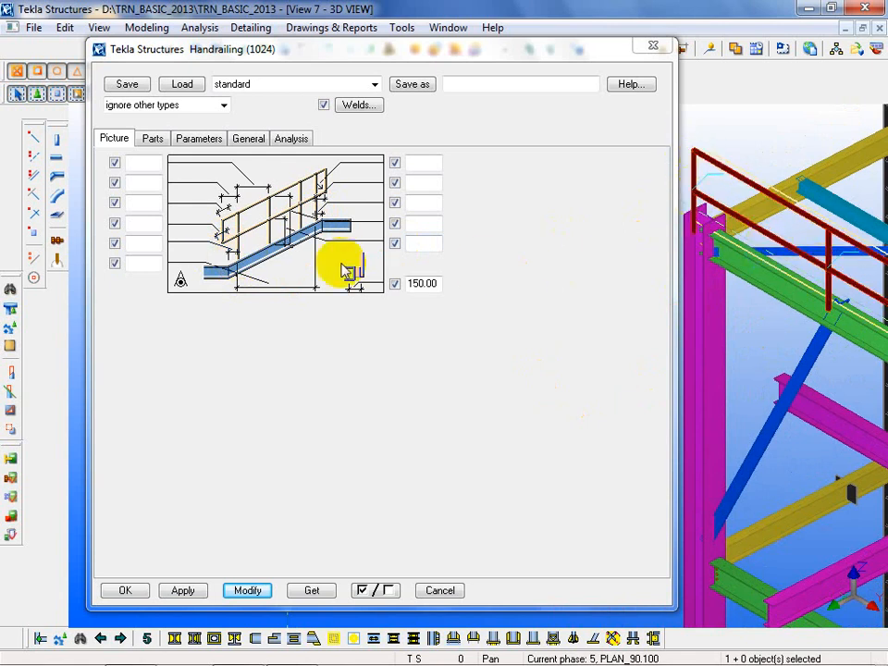
pyautogui.click(145, 244)
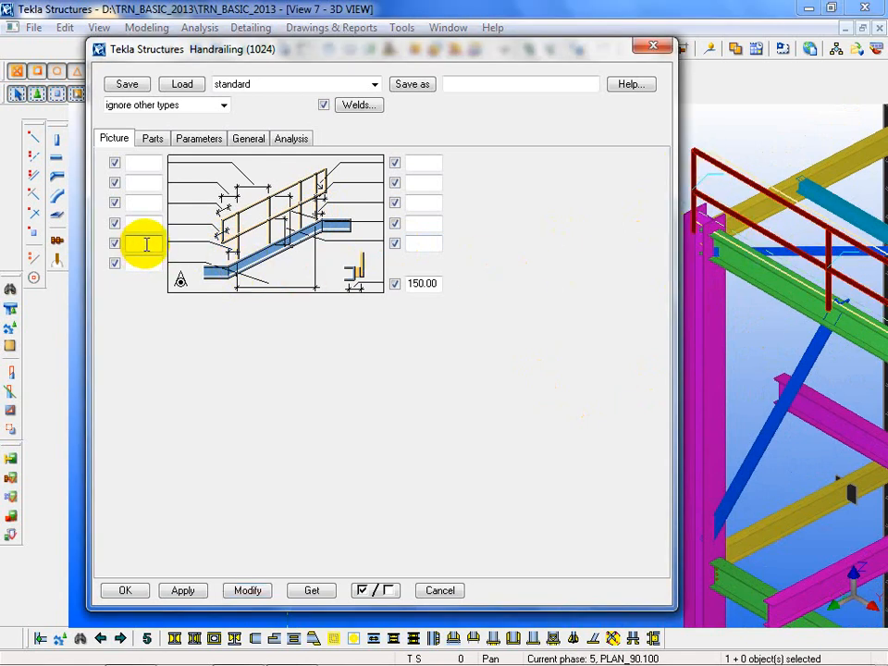
pyautogui.click(241, 596)
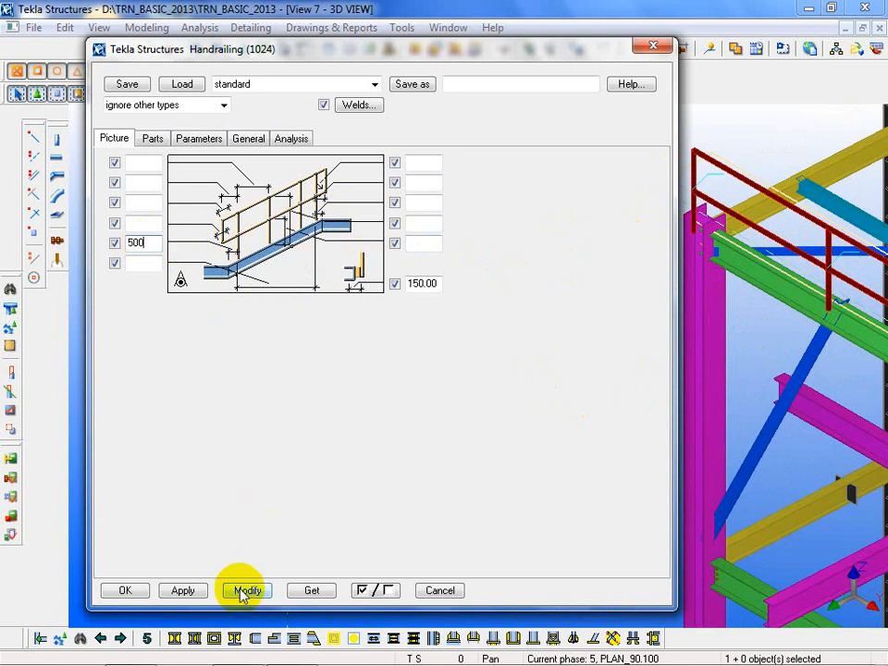
pyautogui.click(243, 595)
pyautogui.click(718, 164)
pyautogui.scroll(-3, 716, 163)
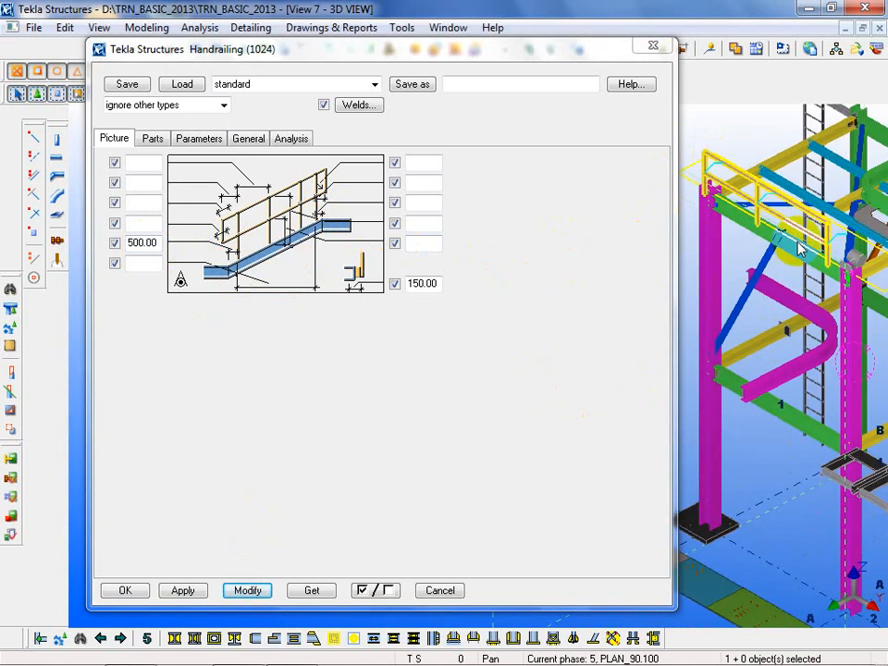
pyautogui.scroll(3, 803, 249)
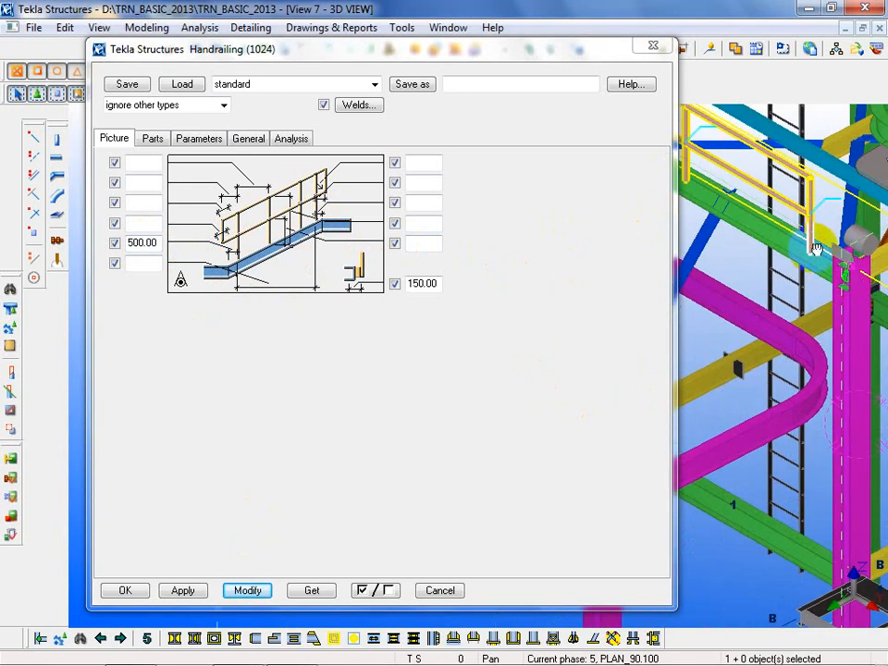
pyautogui.moveTo(816, 248); pyautogui.dragTo(826, 270, button='middle')
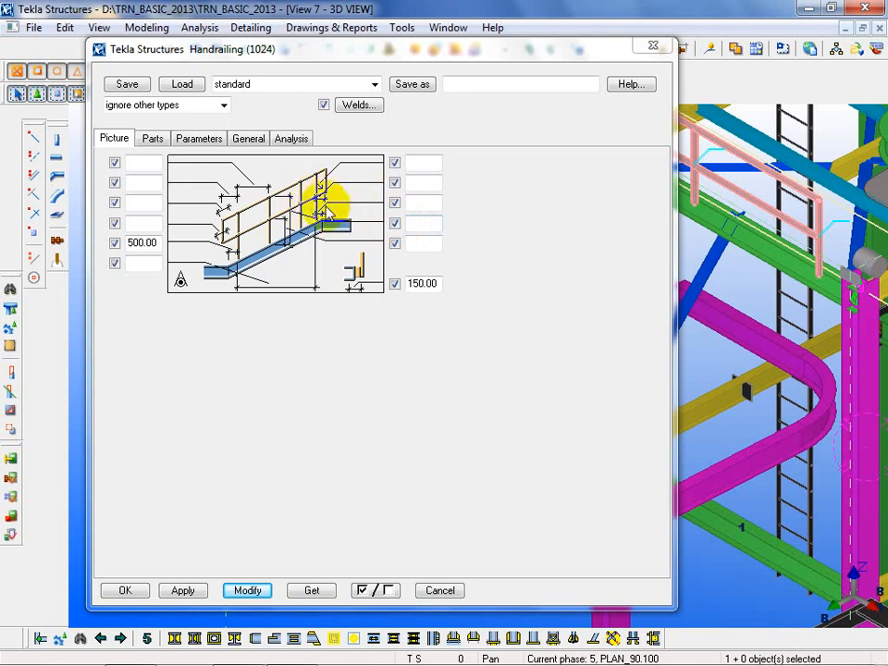
# Set the rail extension beyond the last post at the handrailing's far end to 500 and modify the component.
pyautogui.click(421, 184)
pyautogui.moveTo(809, 301); pyautogui.dragTo(844, 317, button='middle')
pyautogui.scroll(-3, 816, 307)
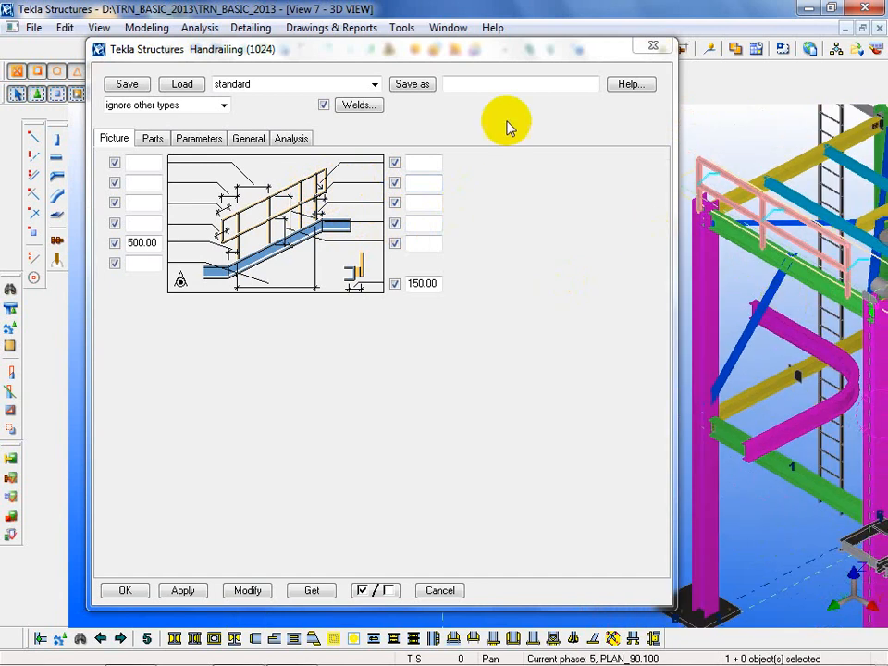
pyautogui.moveTo(474, 48); pyautogui.dragTo(352, 43)
pyautogui.scroll(4, 708, 332)
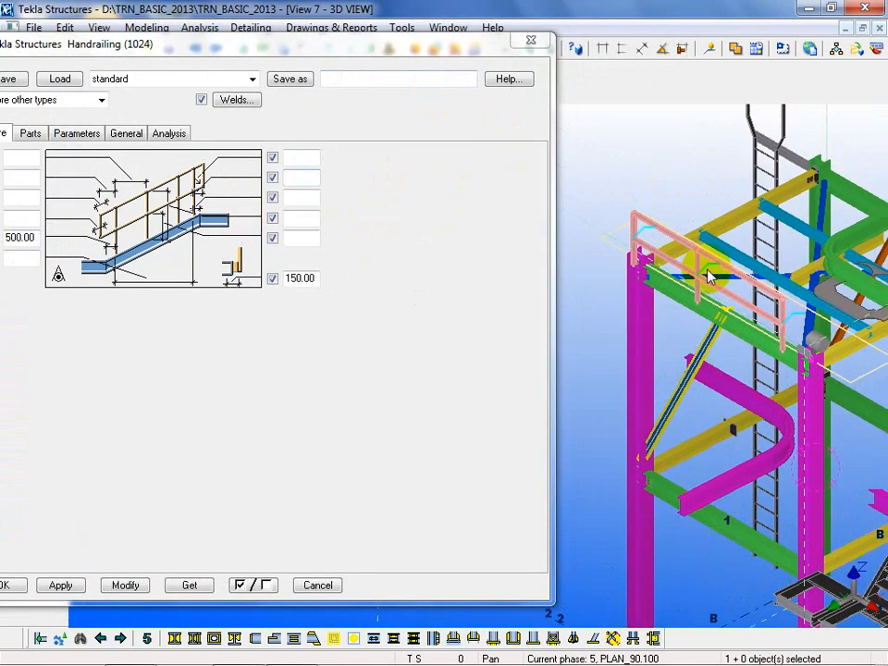
pyautogui.click(293, 178)
pyautogui.write('500')
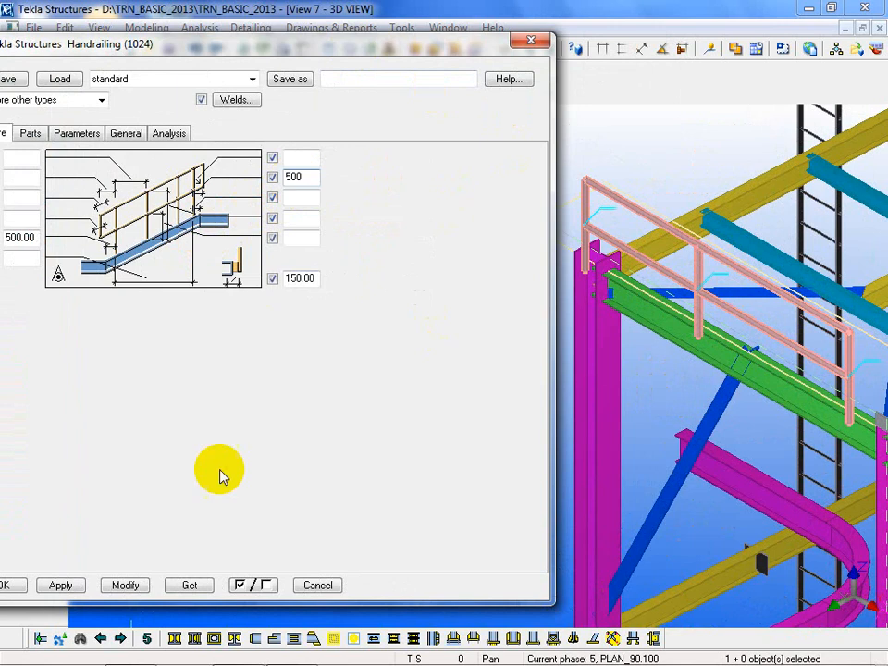
pyautogui.click(126, 585)
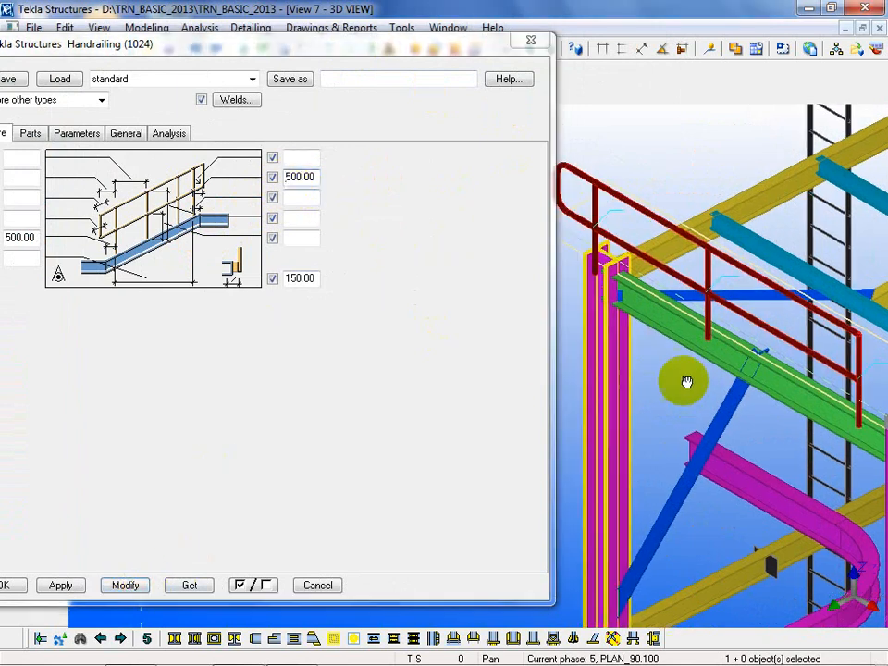
pyautogui.click(686, 386)
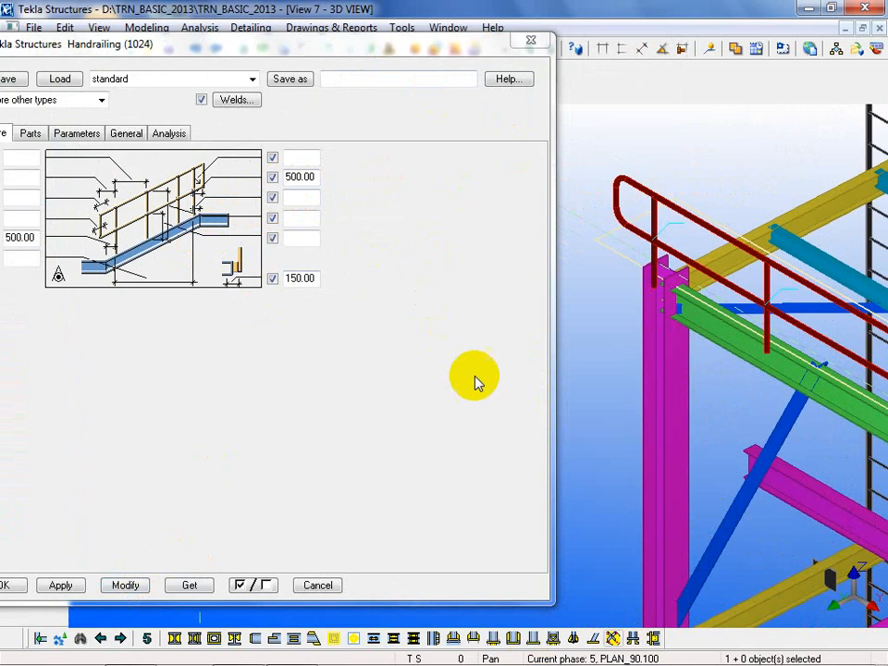
# Try a far-end rail extension of -500 on the handrailing, then clear that value.
pyautogui.click(306, 197)
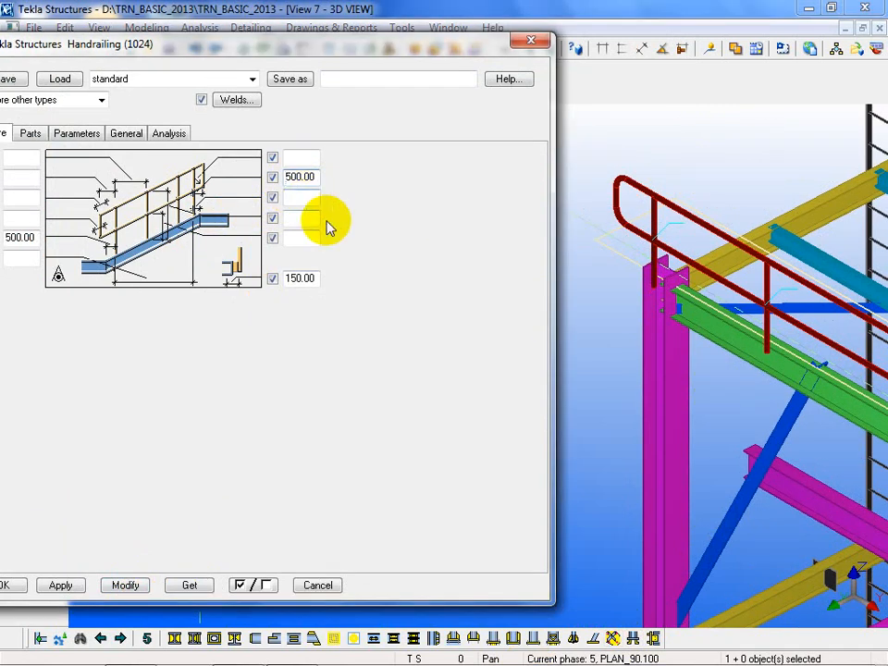
pyautogui.click(125, 586)
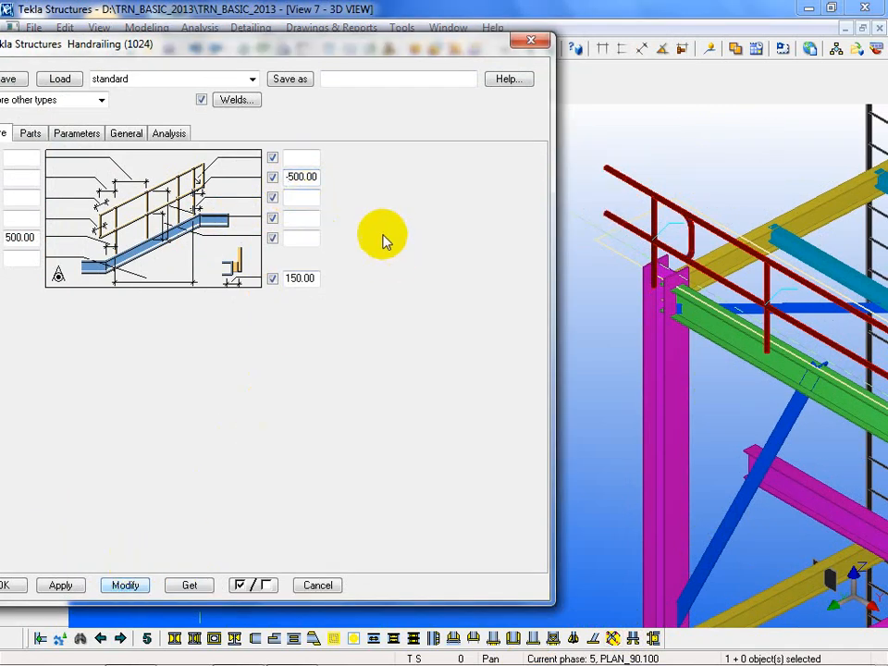
pyautogui.click(289, 177)
pyautogui.press('Delete')
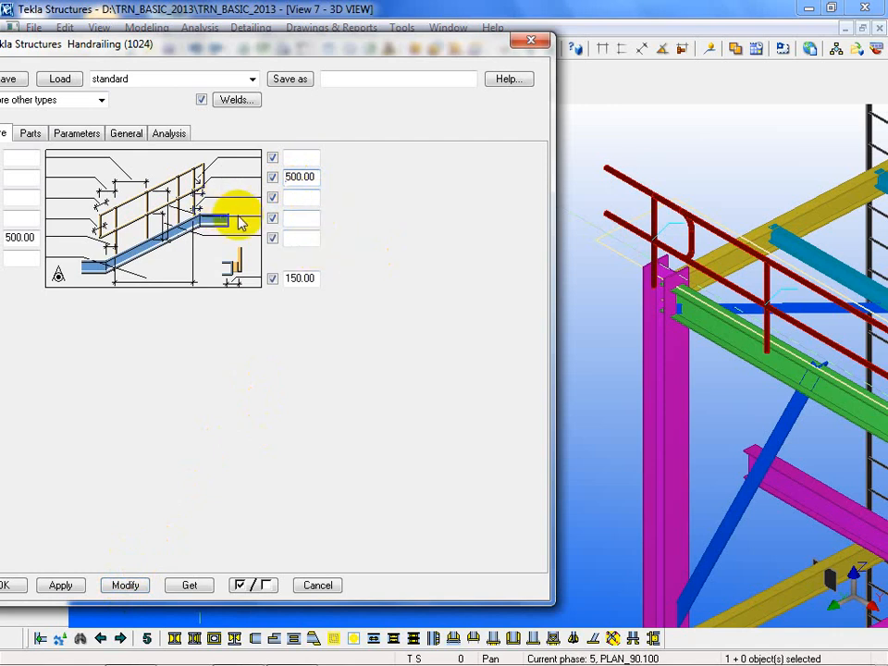
pyautogui.moveTo(316, 177); pyautogui.dragTo(248, 188)
pyautogui.press('Delete')
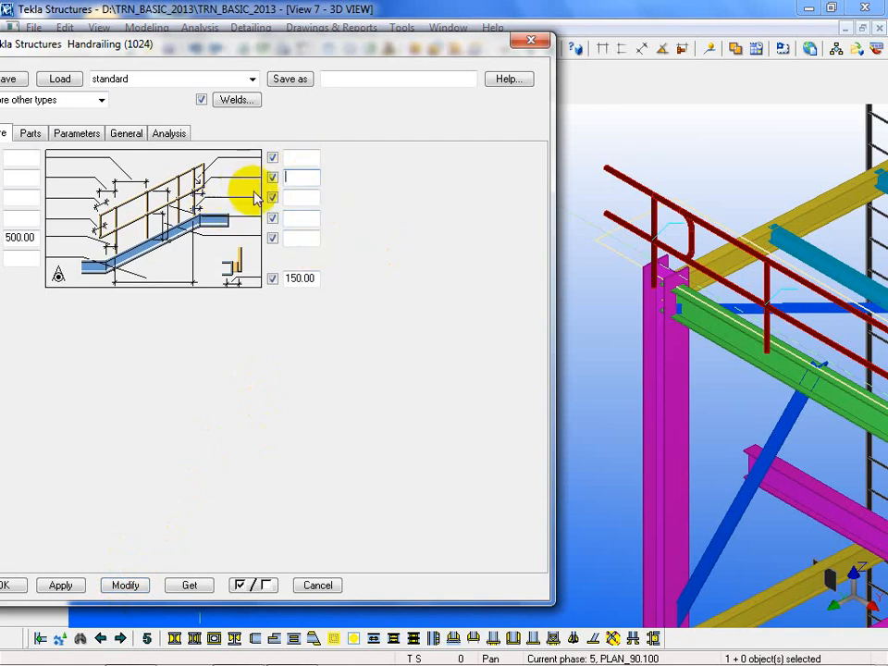
# Set the last post's distance from the beam end to 500, restore the far-end rail extension of 500, and modify the handrailing.
pyautogui.click(296, 200)
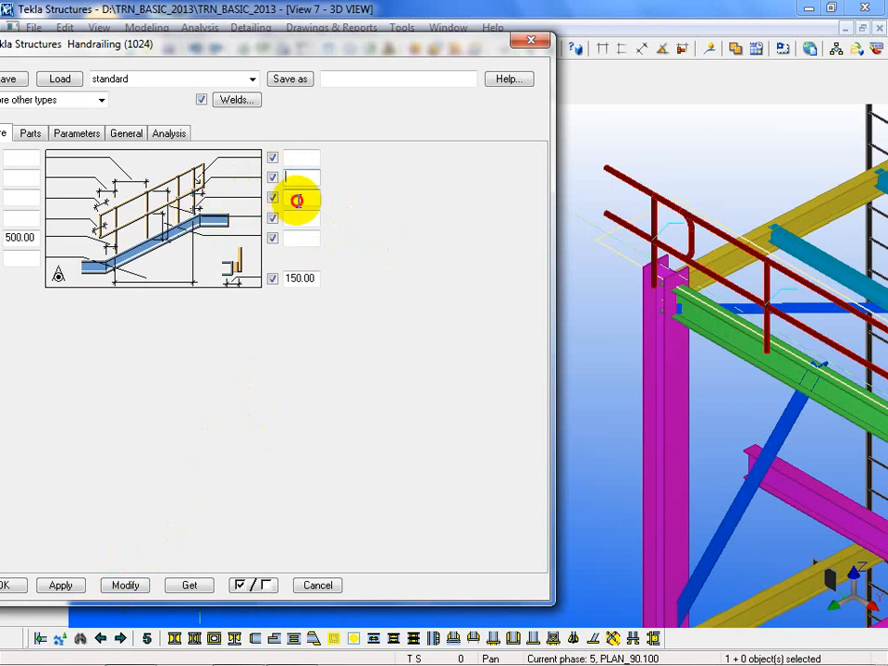
pyautogui.write('500')
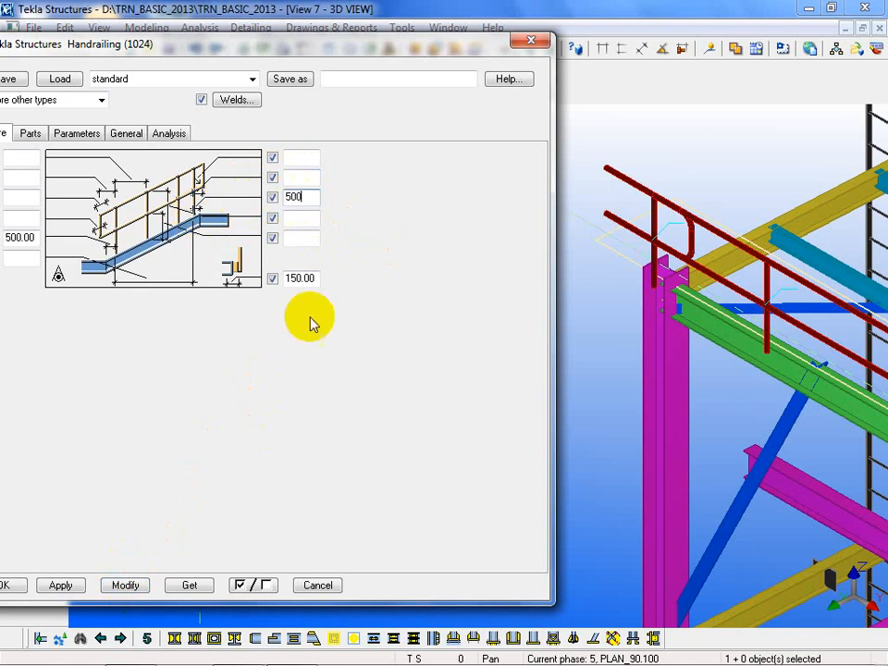
pyautogui.click(129, 585)
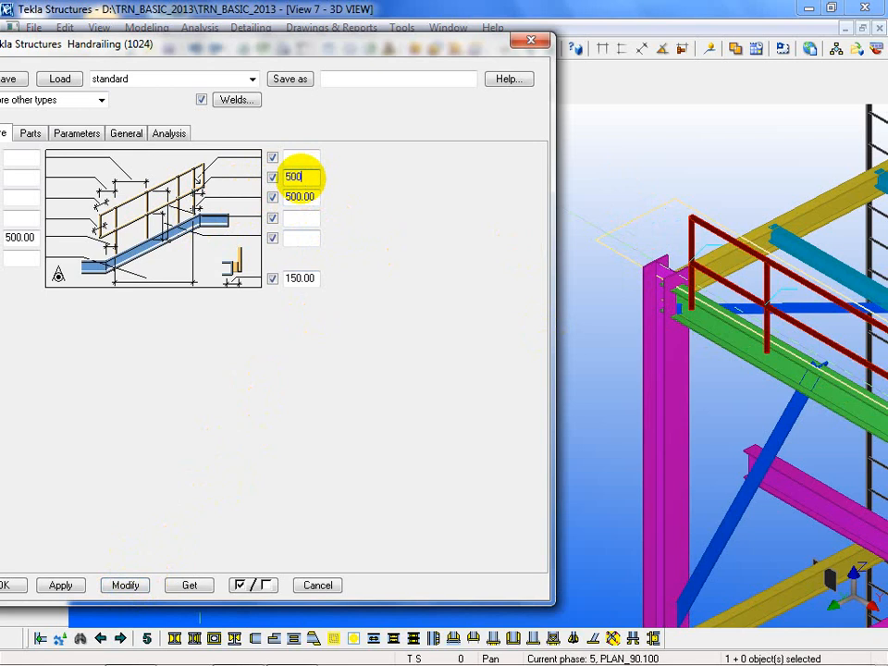
pyautogui.click(302, 176)
pyautogui.write('500')
pyautogui.click(130, 586)
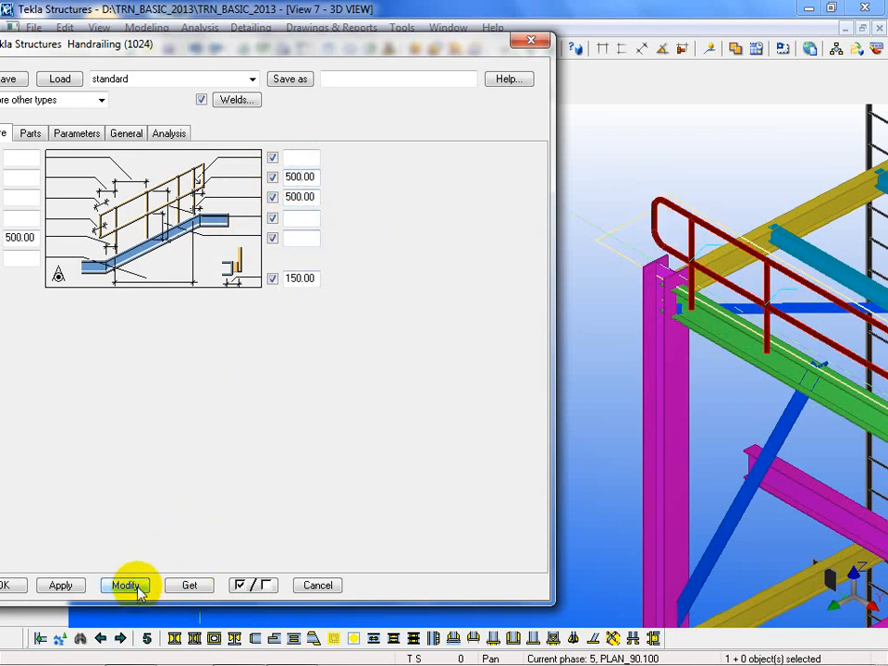
# Set the rail extension beyond the first post at the handrailing's start to 300 and modify the component.
pyautogui.moveTo(708, 472); pyautogui.dragTo(734, 308, button='middle')
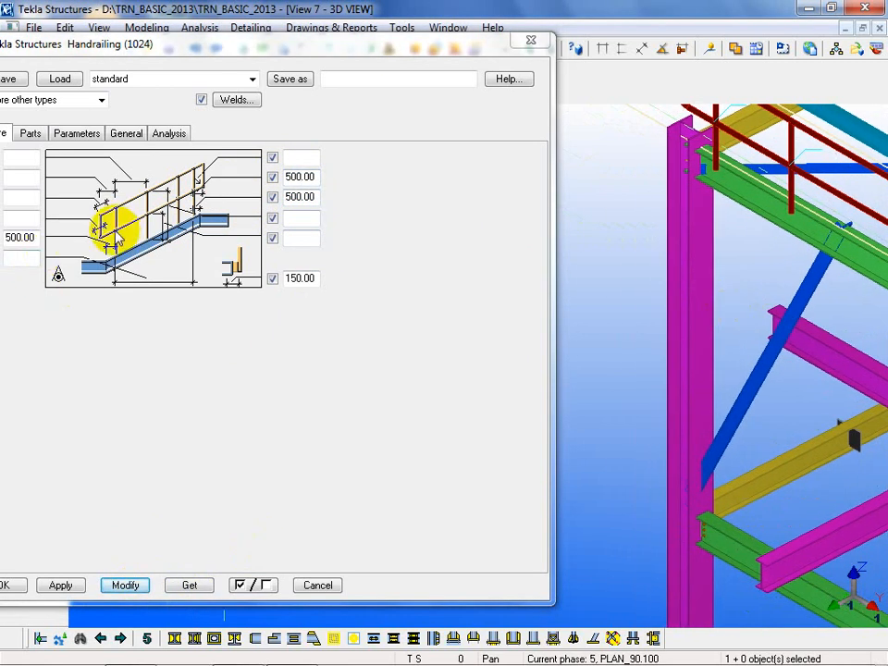
pyautogui.click(39, 176)
pyautogui.moveTo(167, 40); pyautogui.dragTo(188, 38)
pyautogui.moveTo(690, 382); pyautogui.dragTo(657, 425, button='middle')
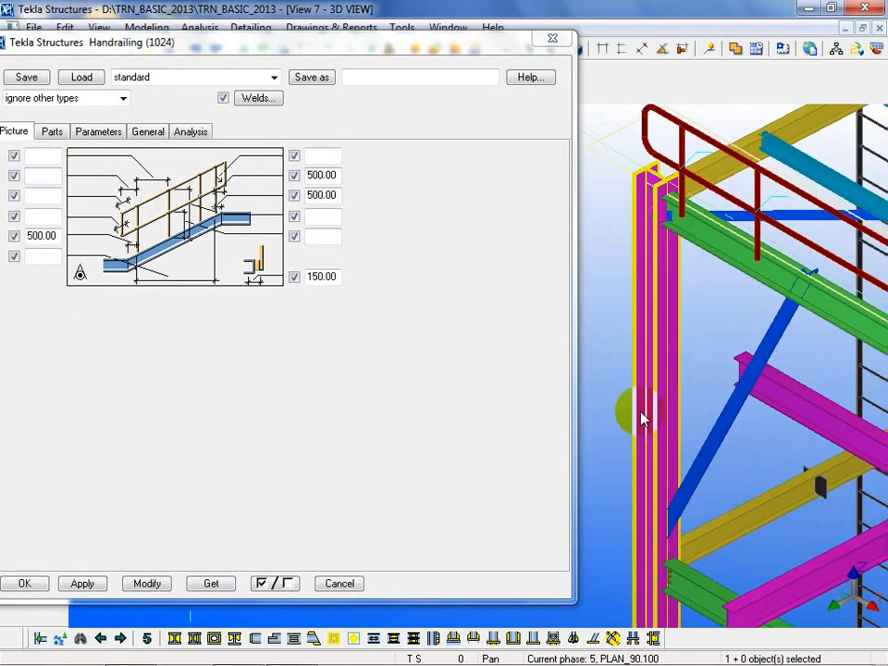
pyautogui.scroll(-1, 640, 412)
pyautogui.moveTo(744, 404); pyautogui.dragTo(718, 417, button='middle')
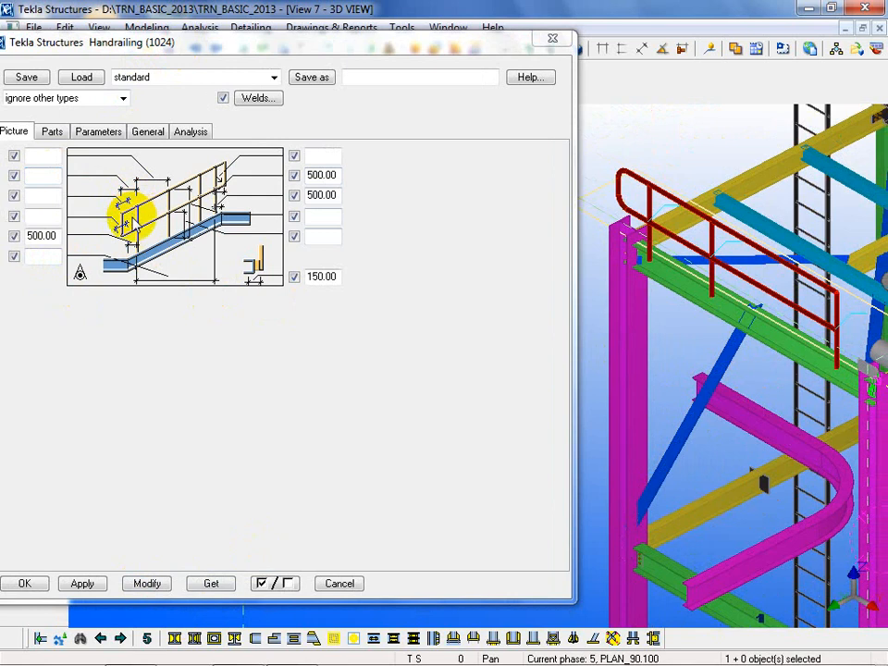
pyautogui.click(47, 178)
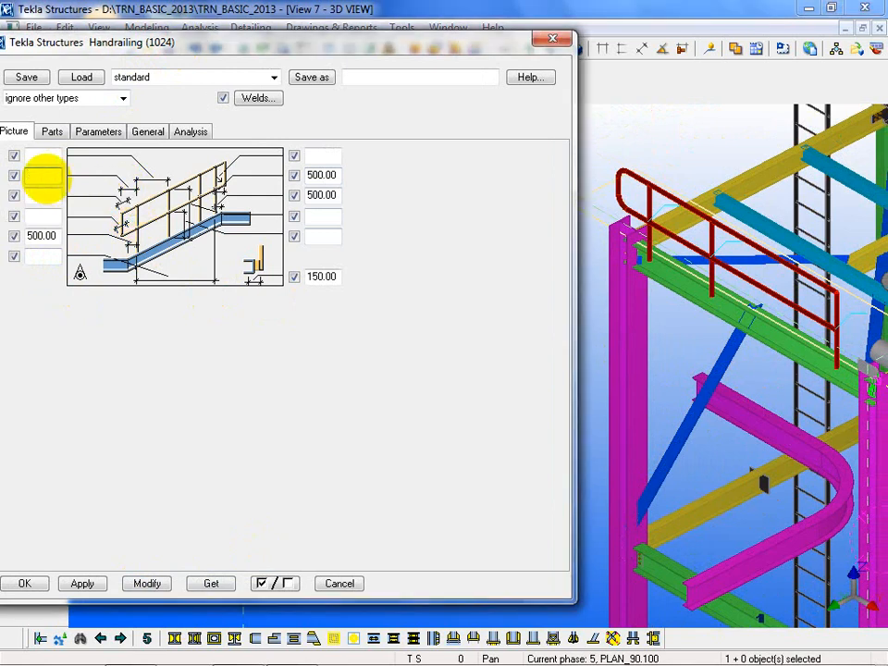
pyautogui.click(160, 585)
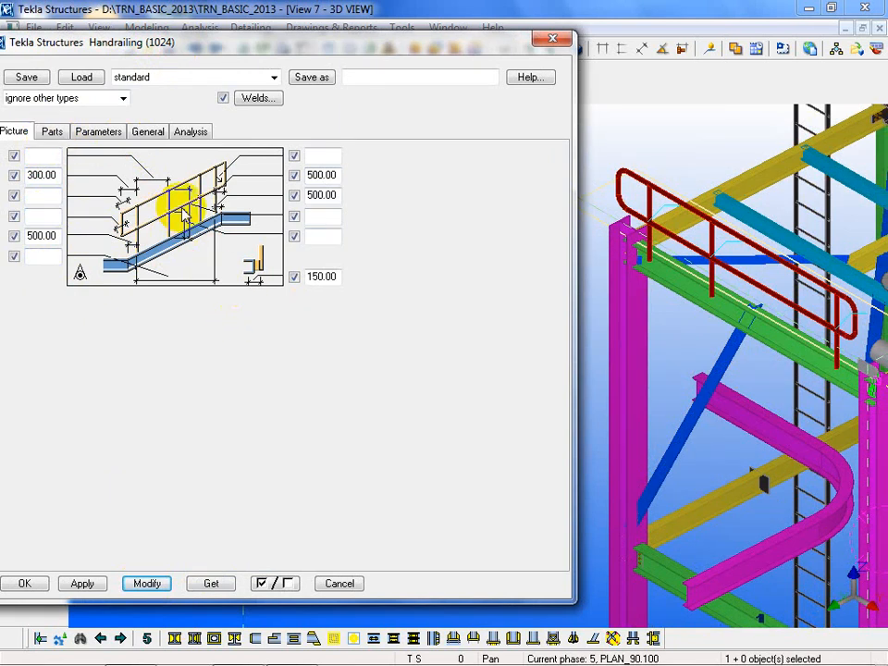
# Try a knee rail height of 1000 on its own and modify the handrailing.
pyautogui.click(324, 238)
pyautogui.write('1000')
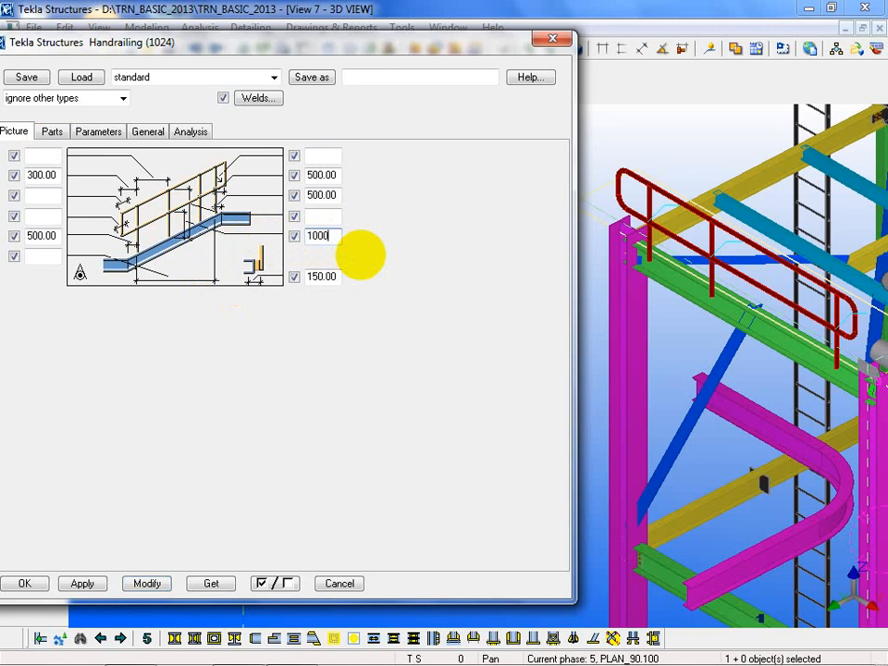
pyautogui.click(144, 583)
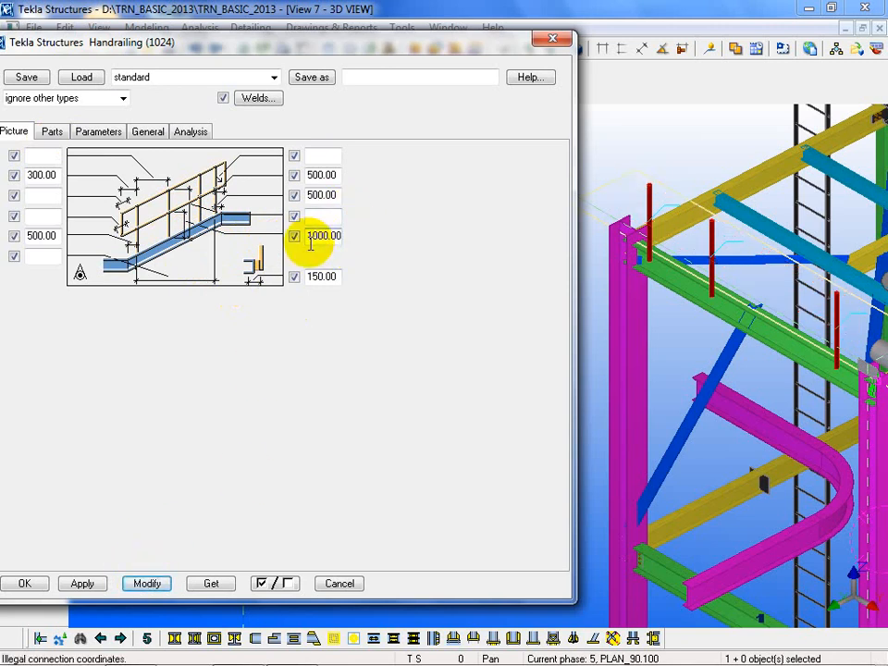
# Set the hand rail height to 1500 with the knee rail height at 1000, and modify the handrailing.
pyautogui.moveTo(311, 241); pyautogui.dragTo(510, 250)
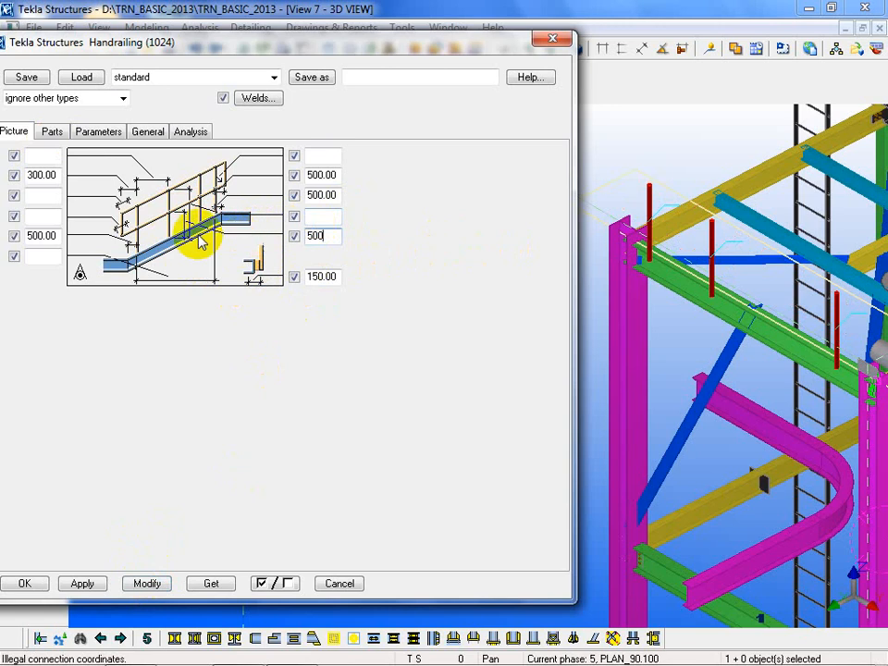
pyautogui.click(326, 219)
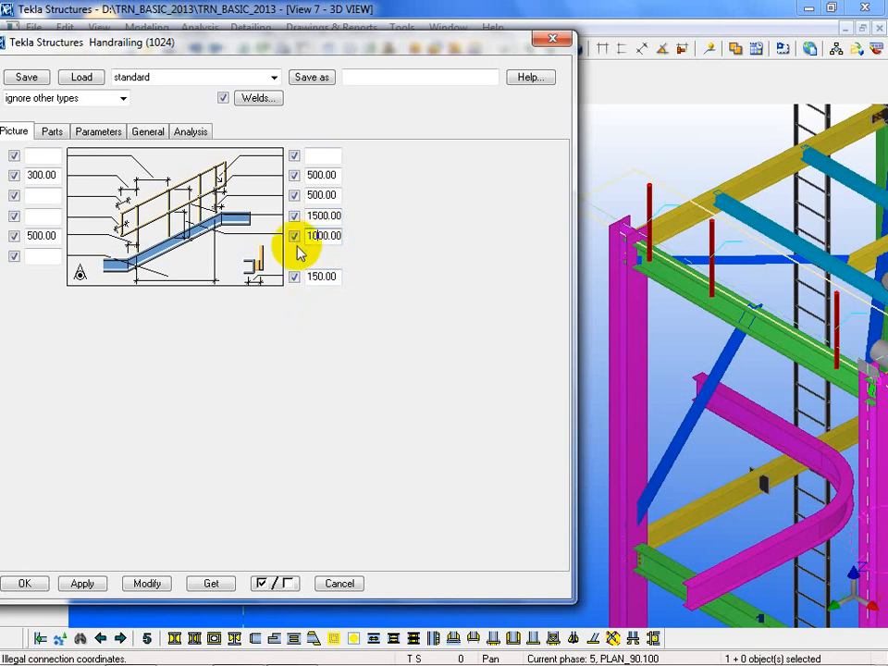
pyautogui.click(147, 582)
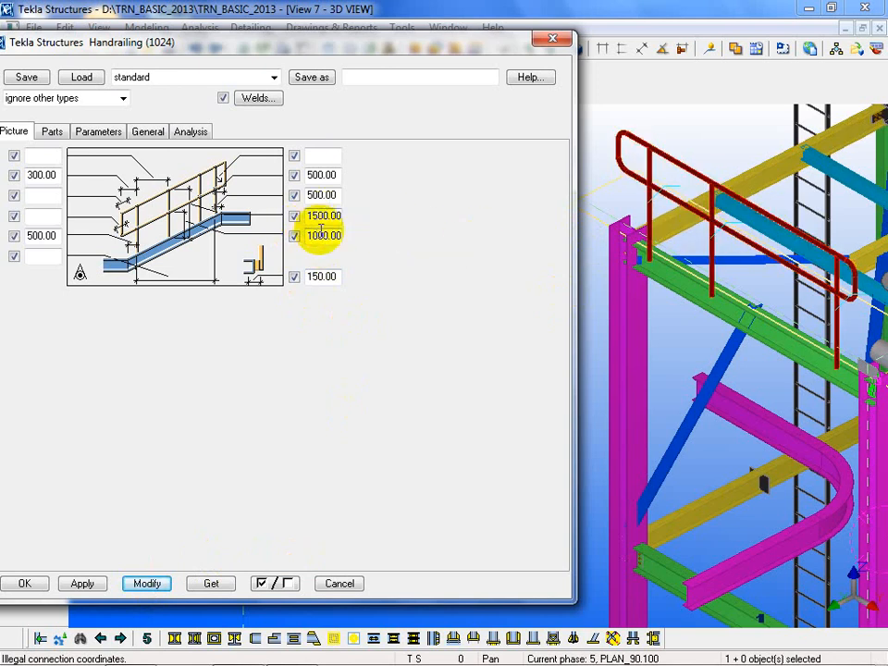
# Set the knee rail height to 450 and the hand rail height to 1050, and modify the handrailing.
pyautogui.moveTo(314, 237); pyautogui.dragTo(273, 260)
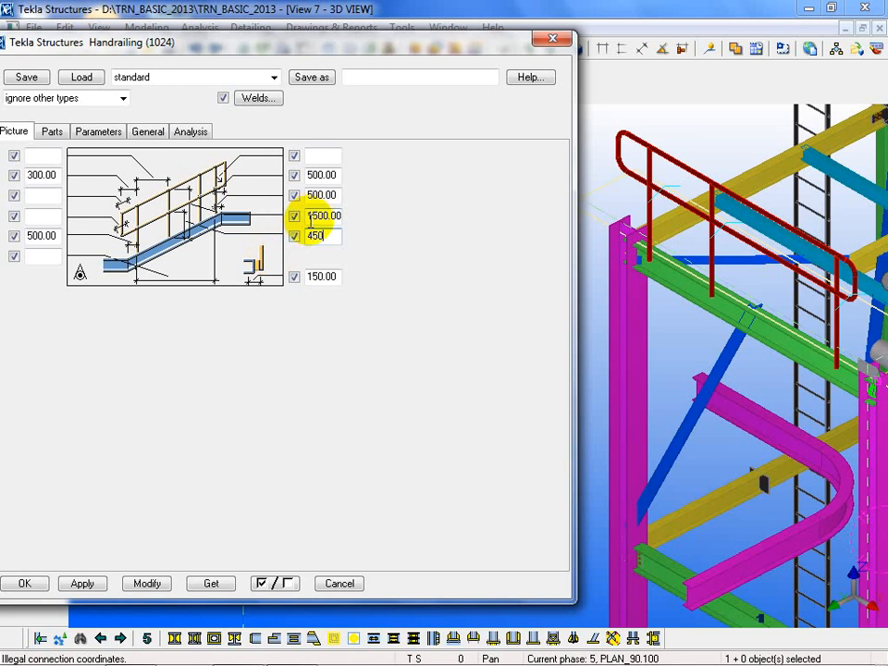
pyautogui.moveTo(309, 216); pyautogui.dragTo(574, 245)
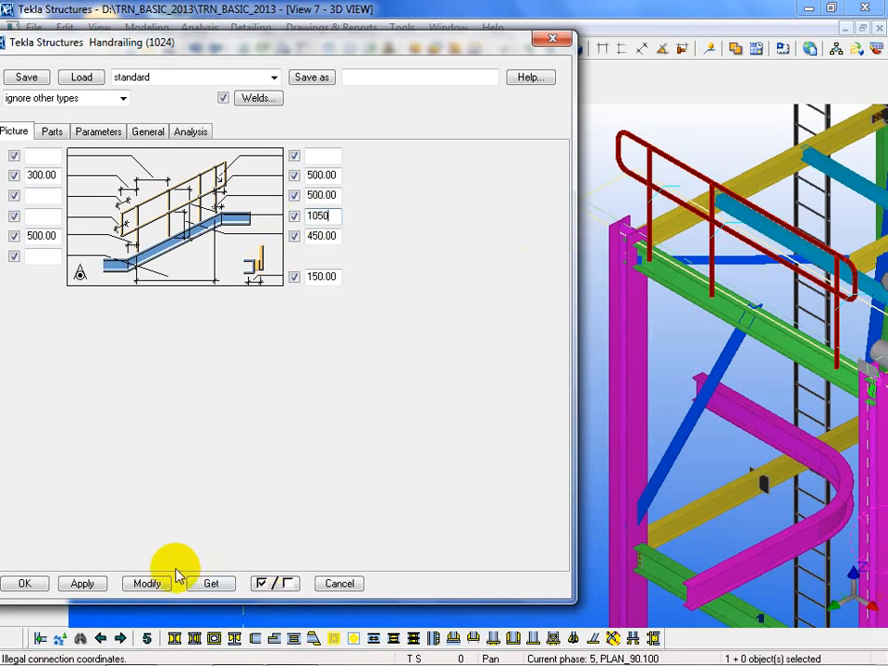
pyautogui.click(145, 583)
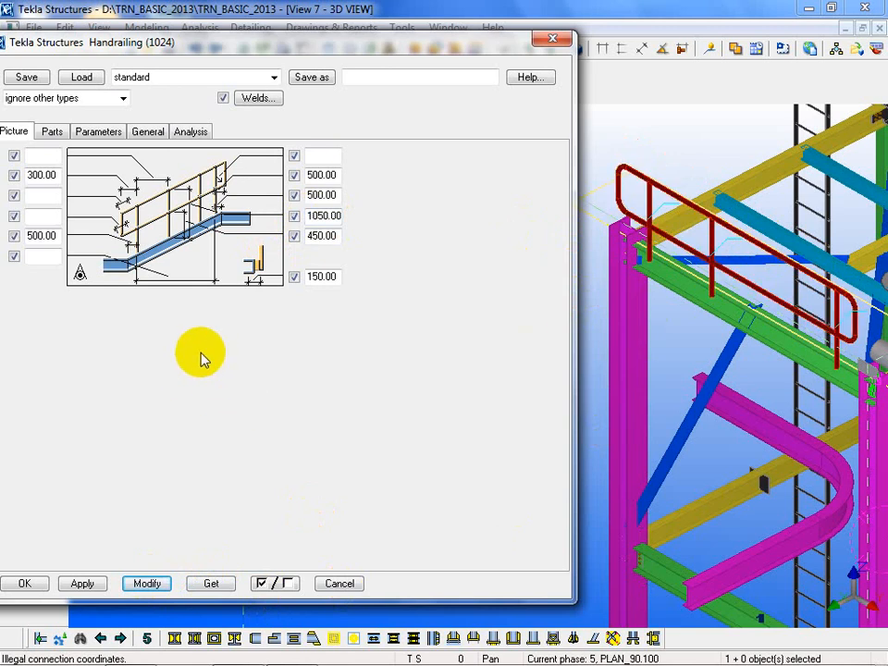
# Review the handrailing's part profile settings and open its railing position, stanchion and rail parameters.
pyautogui.click(51, 135)
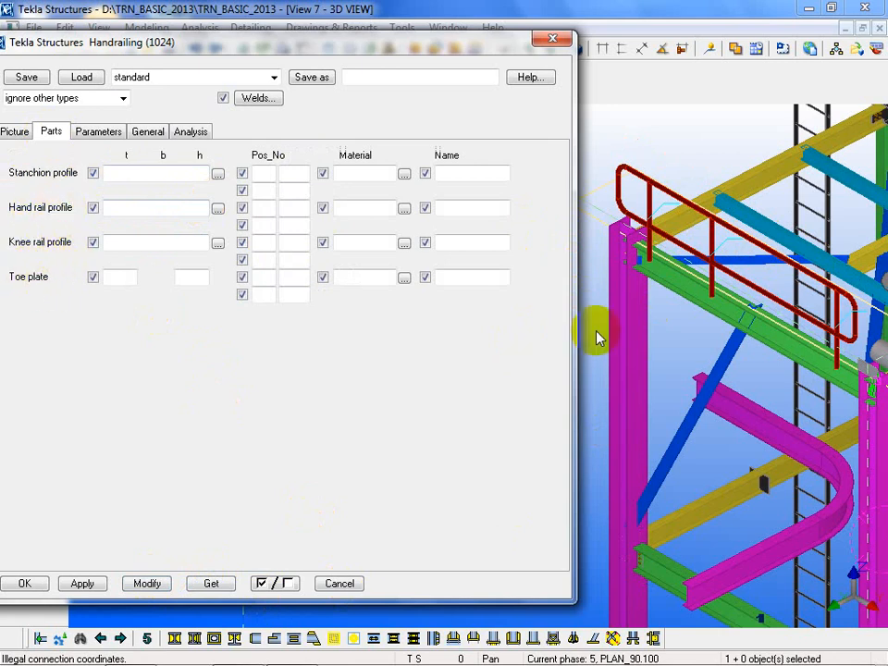
pyautogui.click(16, 134)
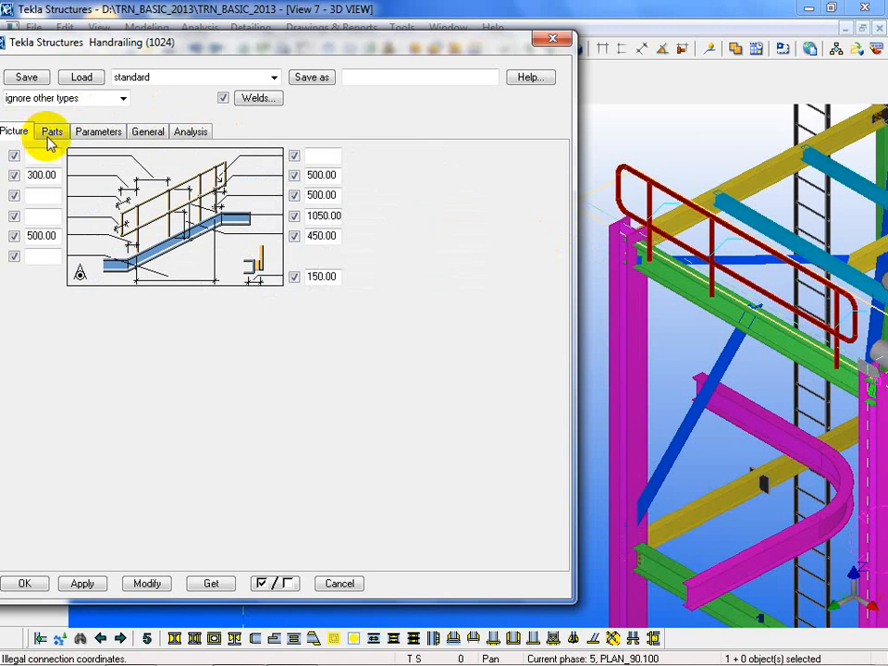
pyautogui.click(109, 137)
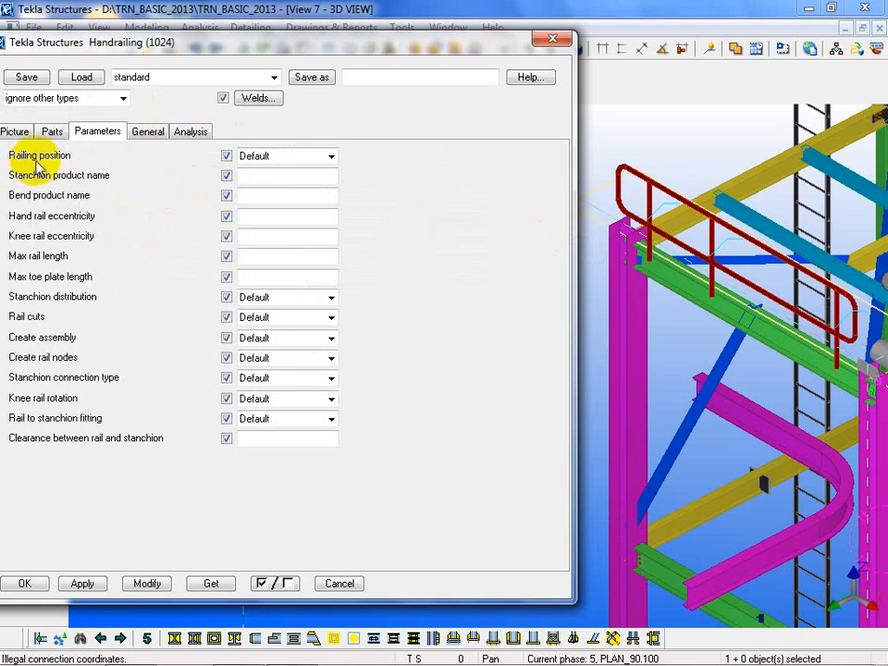
# Examine the handrailing's choices for railing position, rail cuts and rail nodes, along with its general and analysis settings.
pyautogui.click(327, 157)
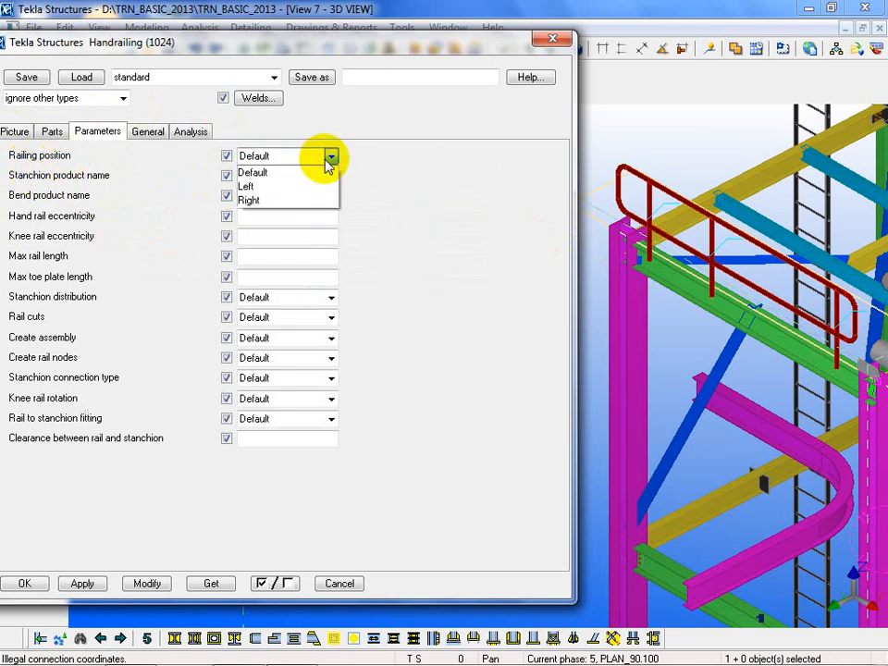
pyautogui.click(421, 192)
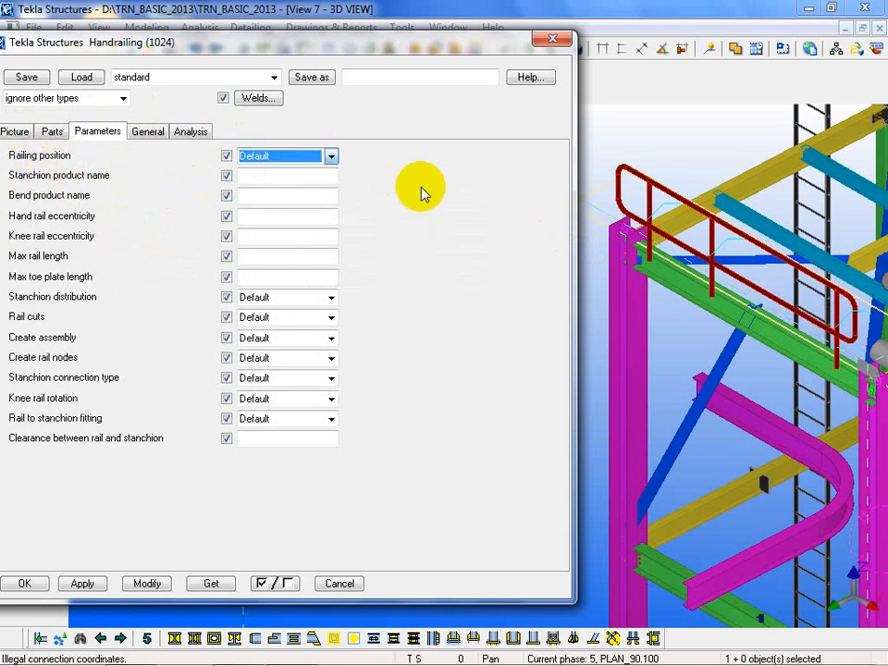
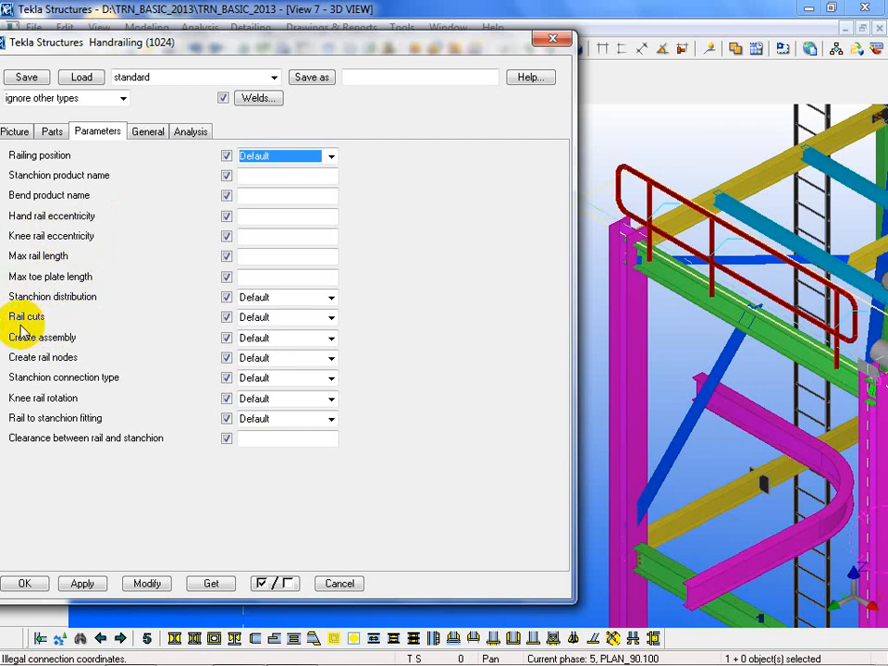
pyautogui.click(317, 319)
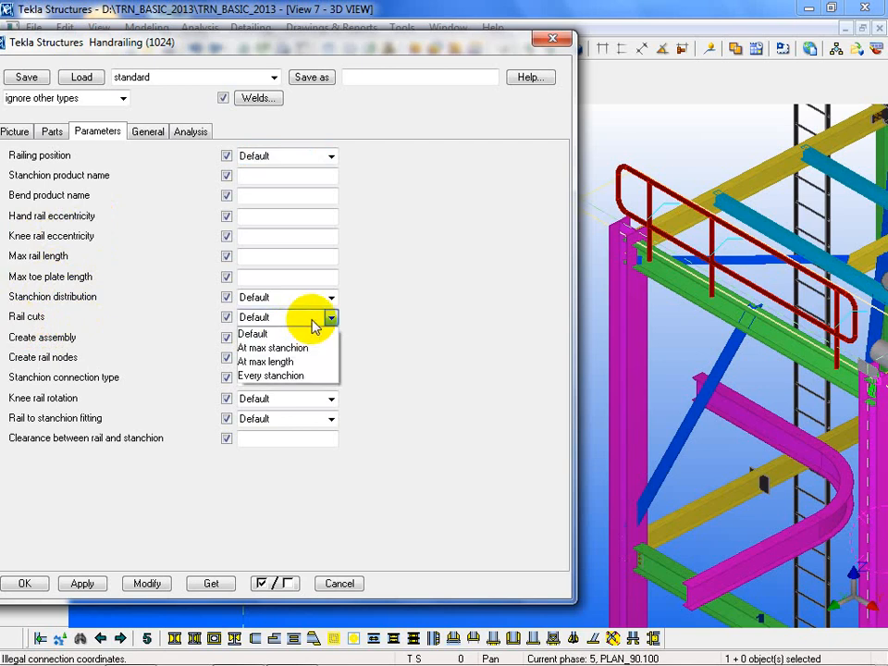
pyautogui.click(497, 338)
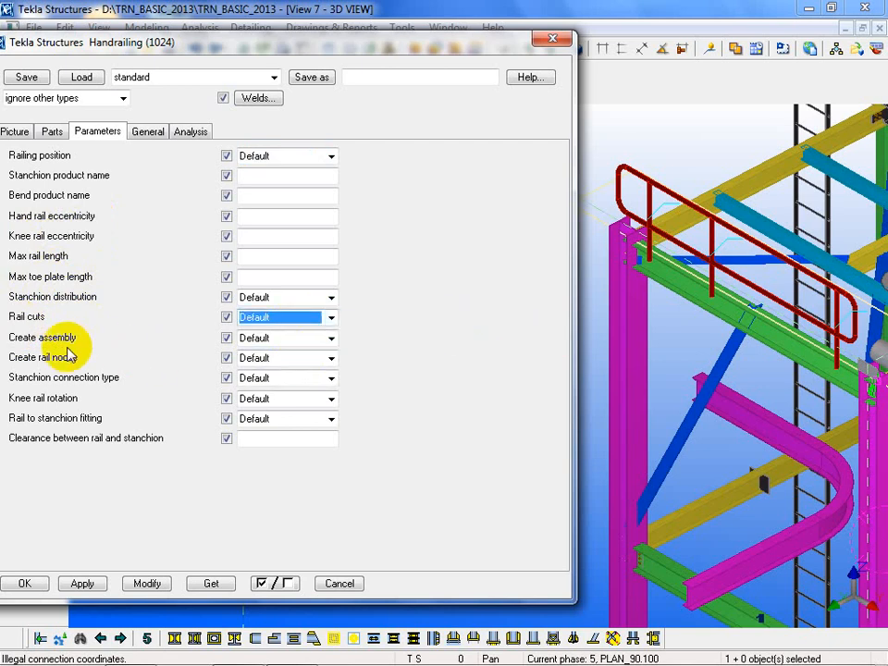
pyautogui.click(278, 358)
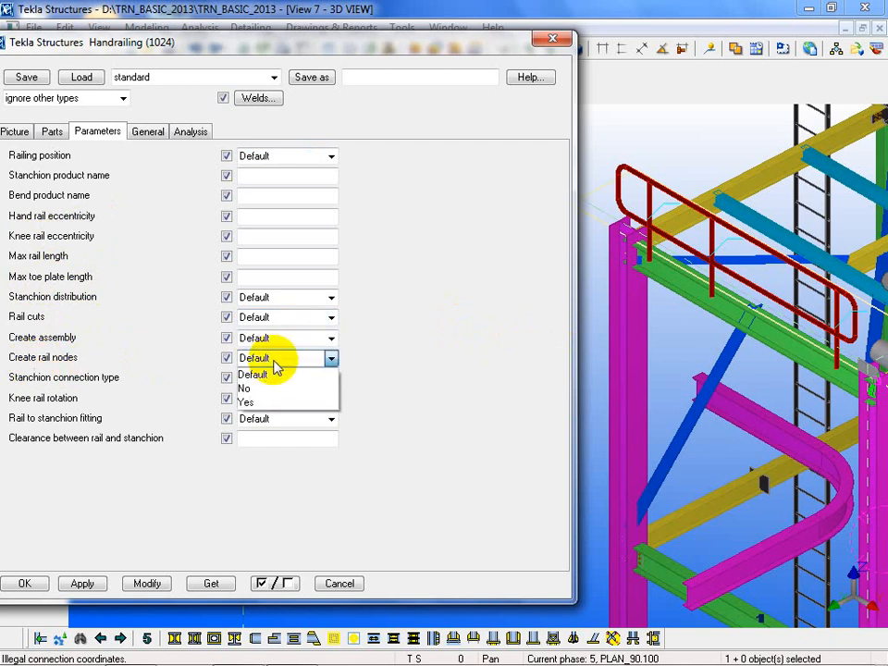
pyautogui.click(384, 380)
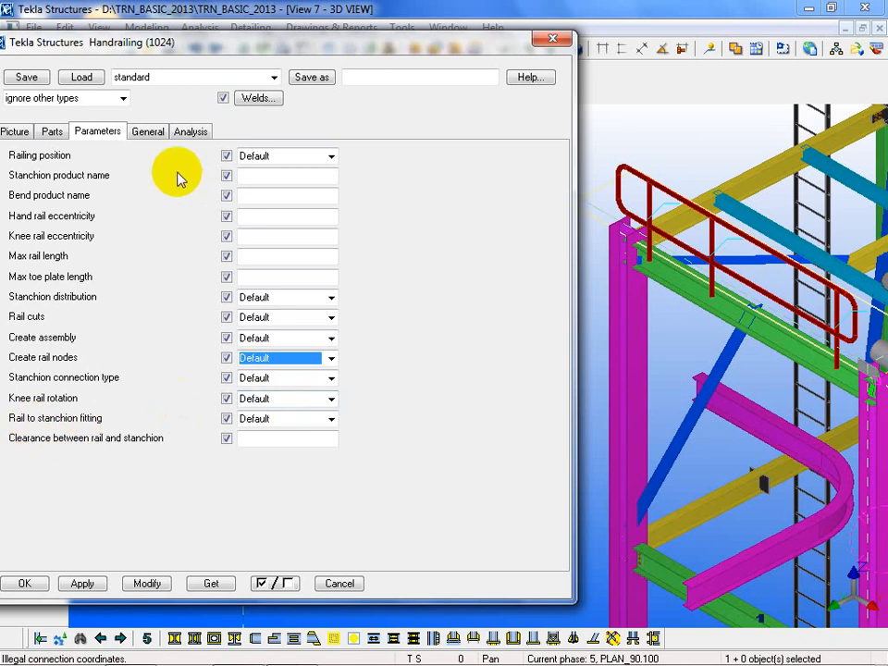
pyautogui.click(145, 132)
pyautogui.click(182, 137)
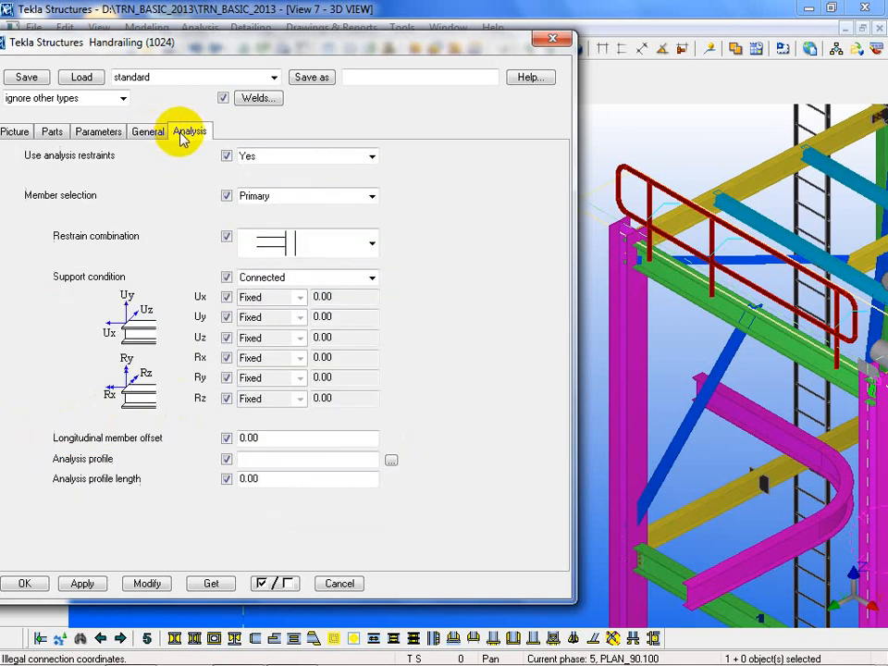
pyautogui.click(94, 134)
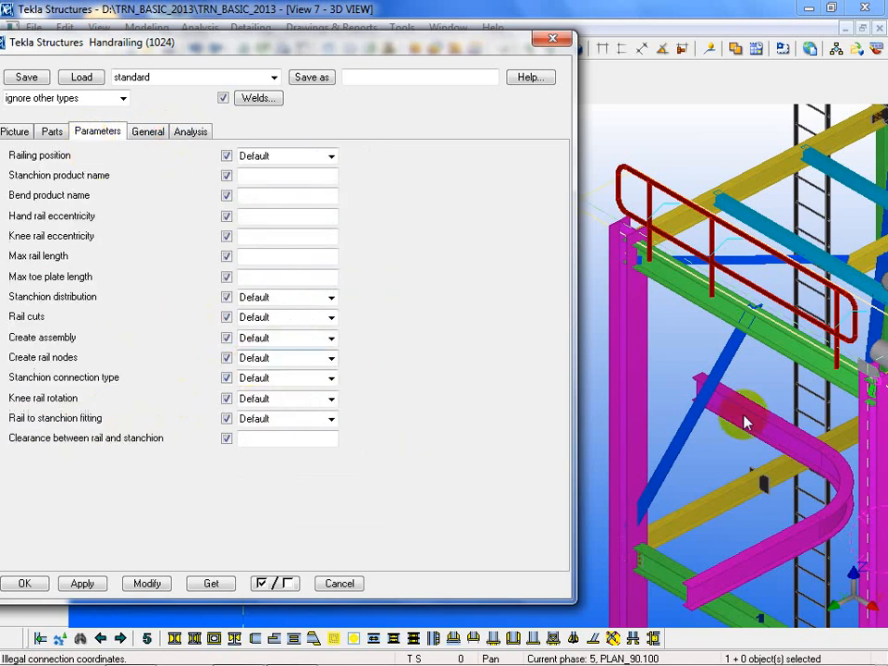
# Inspect the rounded end of the railing in the model and review the handrailing's picture dimensions and part profile settings.
pyautogui.scroll(5, 610, 310)
pyautogui.scroll(2, 636, 319)
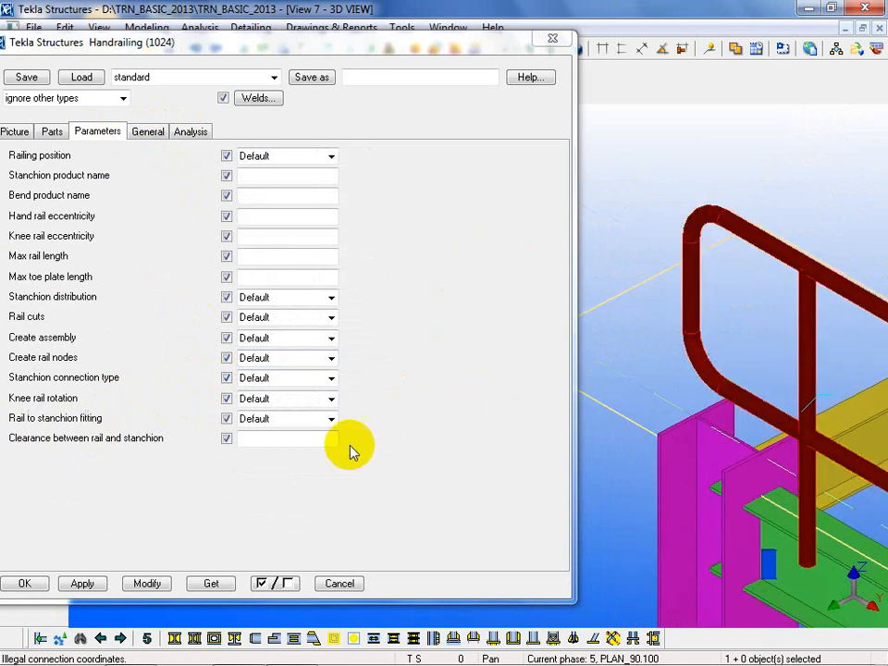
pyautogui.click(18, 131)
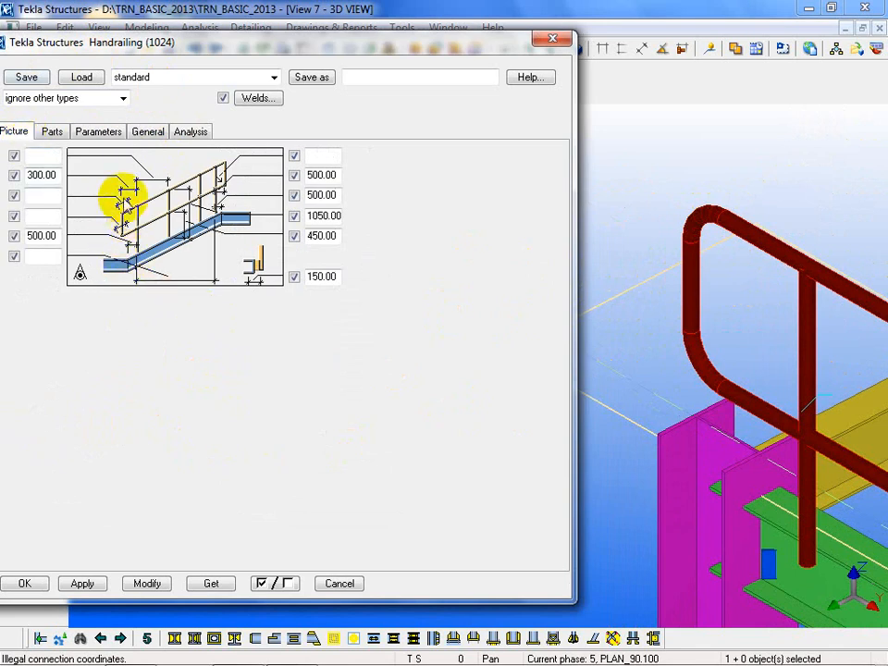
pyautogui.click(53, 133)
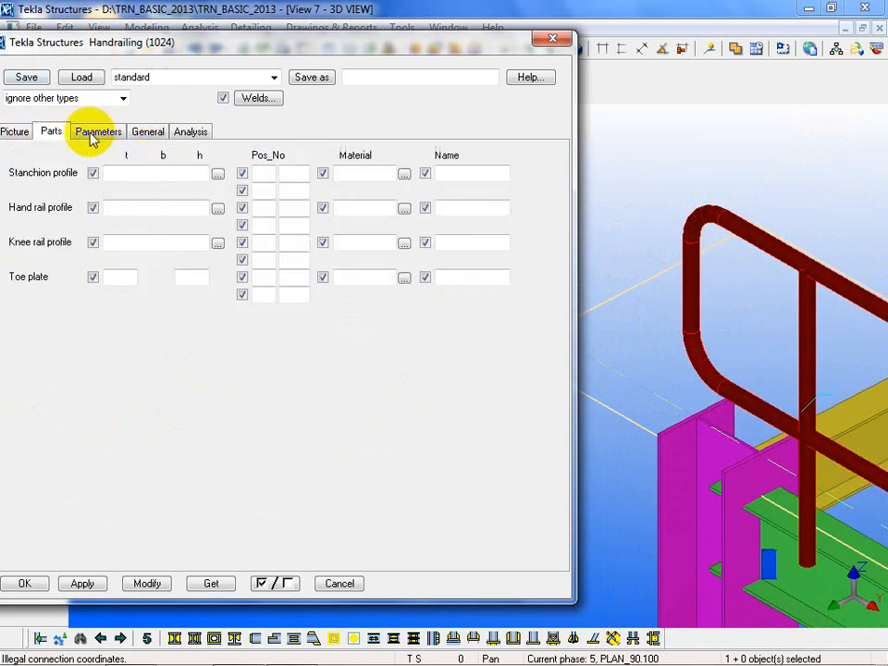
pyautogui.click(94, 132)
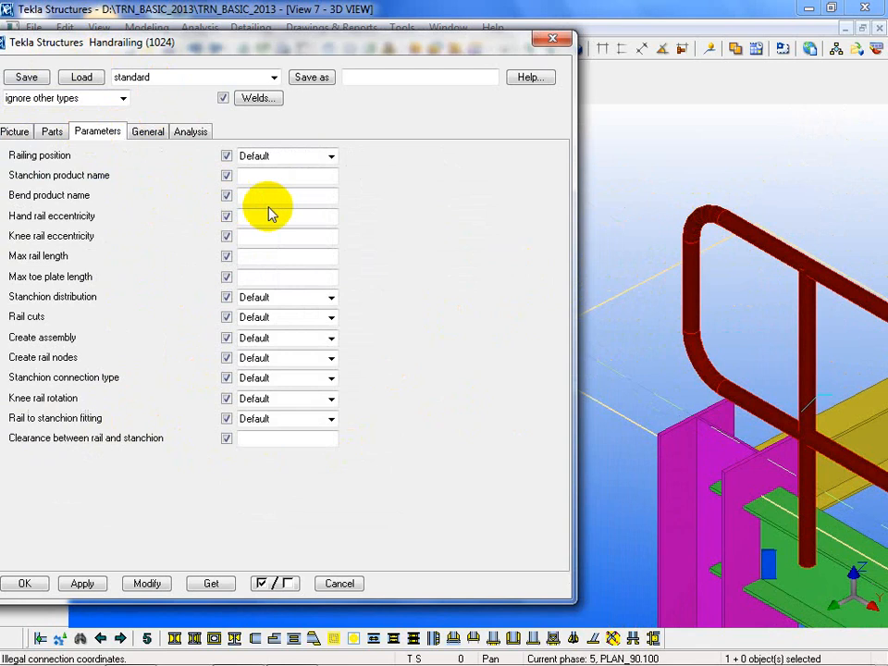
# Examine the available choices for railing position, stanchion distribution, rail cuts and rail-to-stanchion fitting.
pyautogui.click(332, 158)
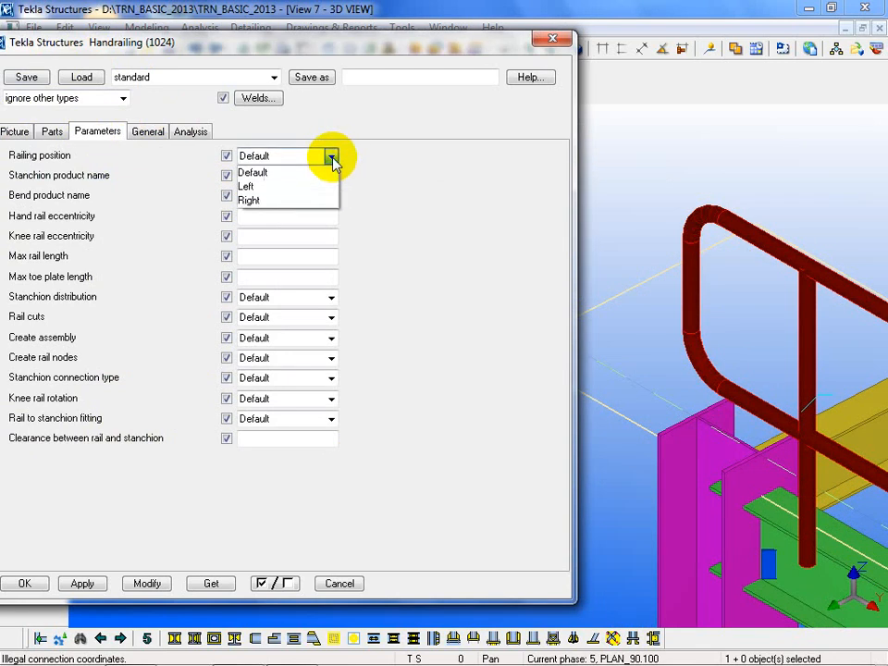
pyautogui.click(332, 159)
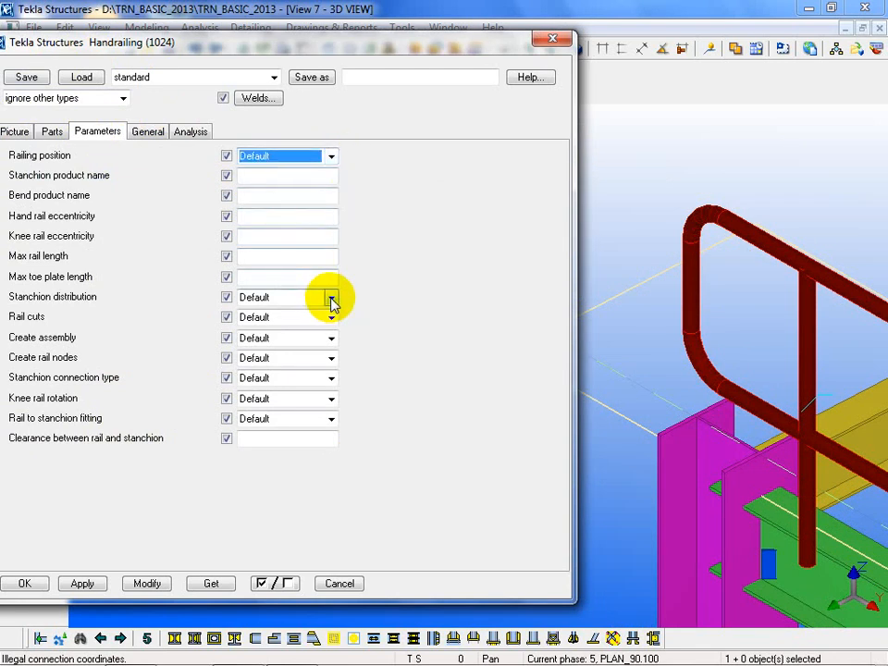
pyautogui.click(331, 298)
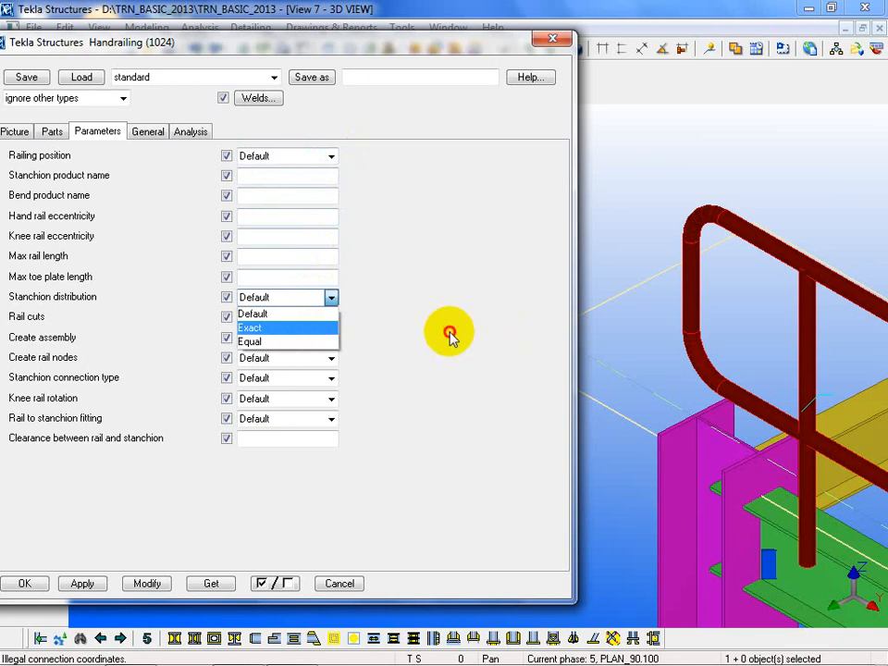
pyautogui.click(446, 335)
pyautogui.click(332, 318)
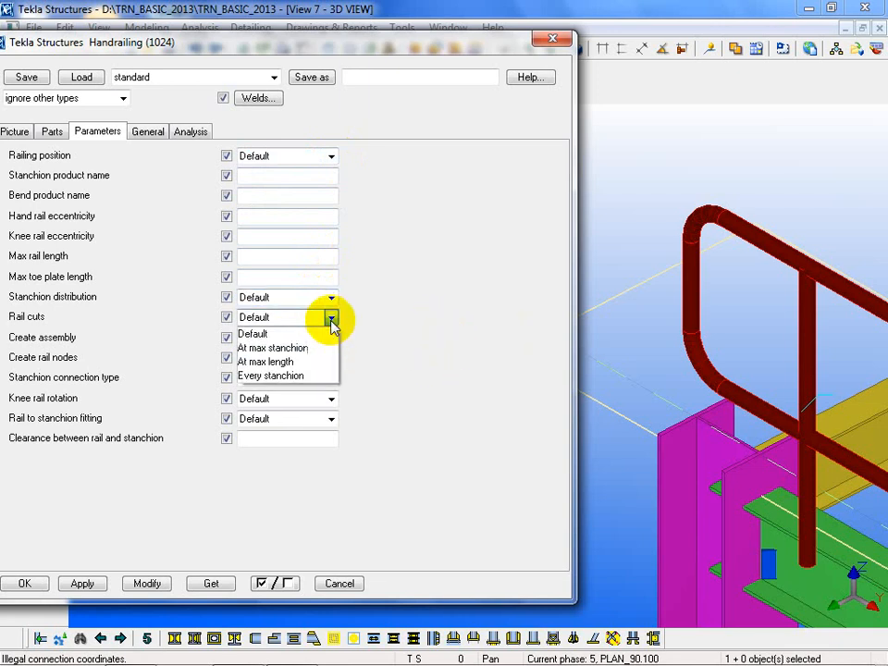
pyautogui.click(332, 319)
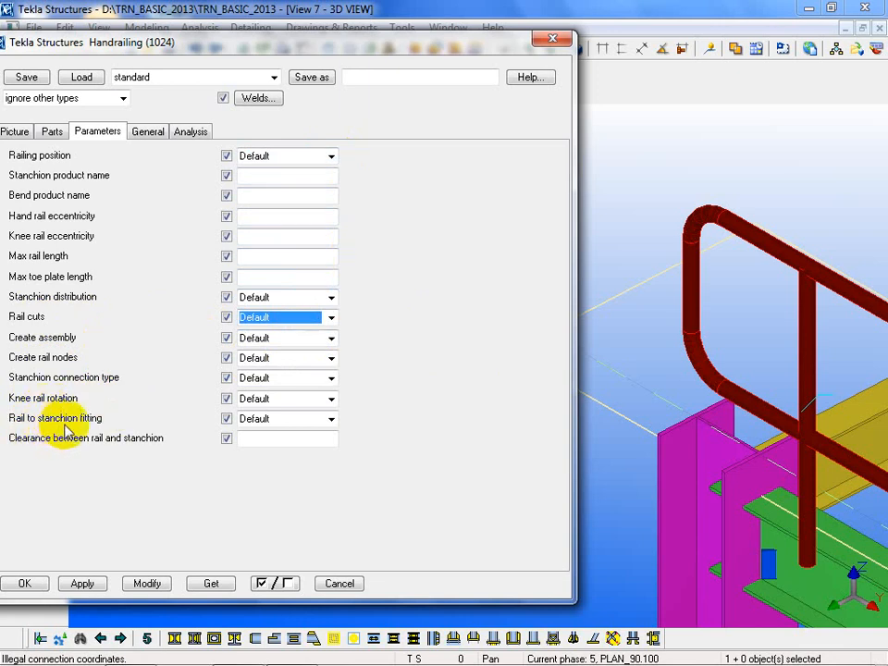
pyautogui.click(330, 418)
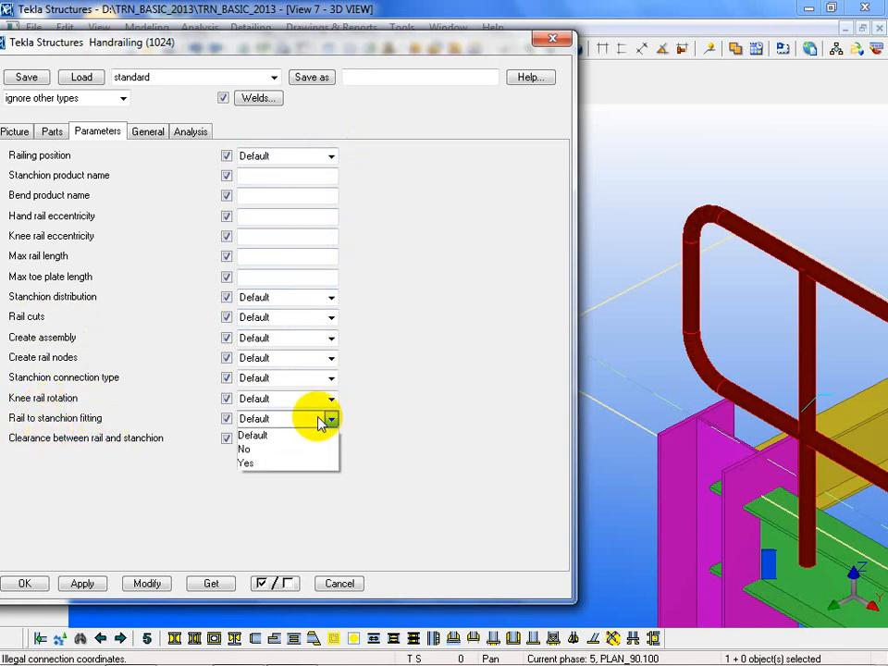
pyautogui.click(326, 418)
pyautogui.click(330, 419)
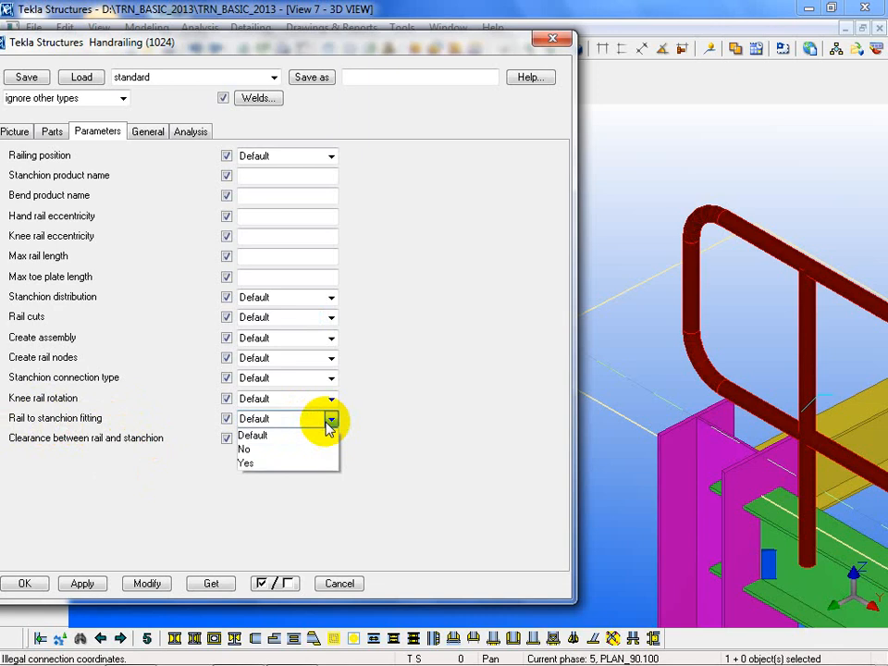
pyautogui.click(417, 422)
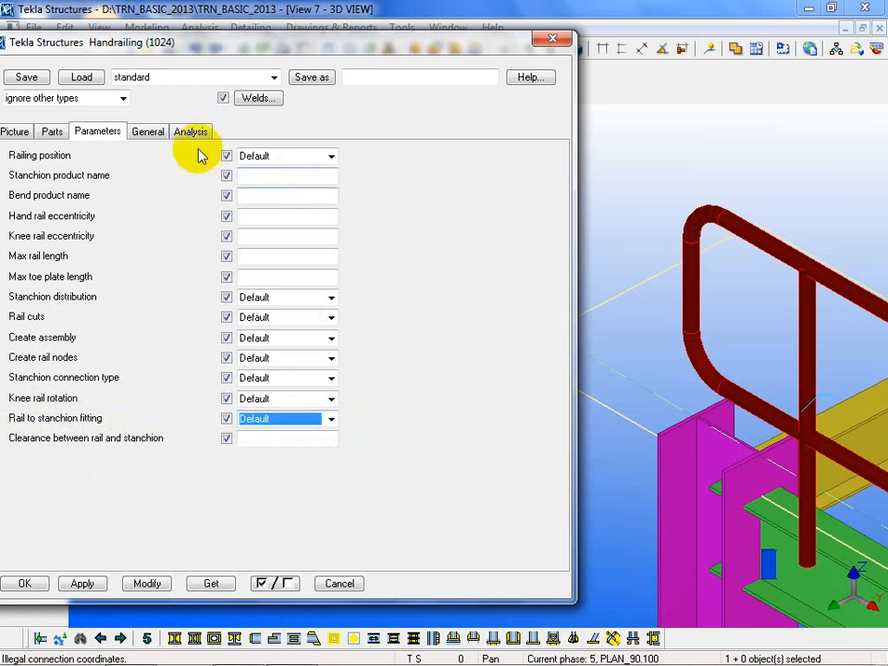
# Check the handrailing's general settings, railing position choices and picture dimensions against the rounded rail end in the model.
pyautogui.click(148, 134)
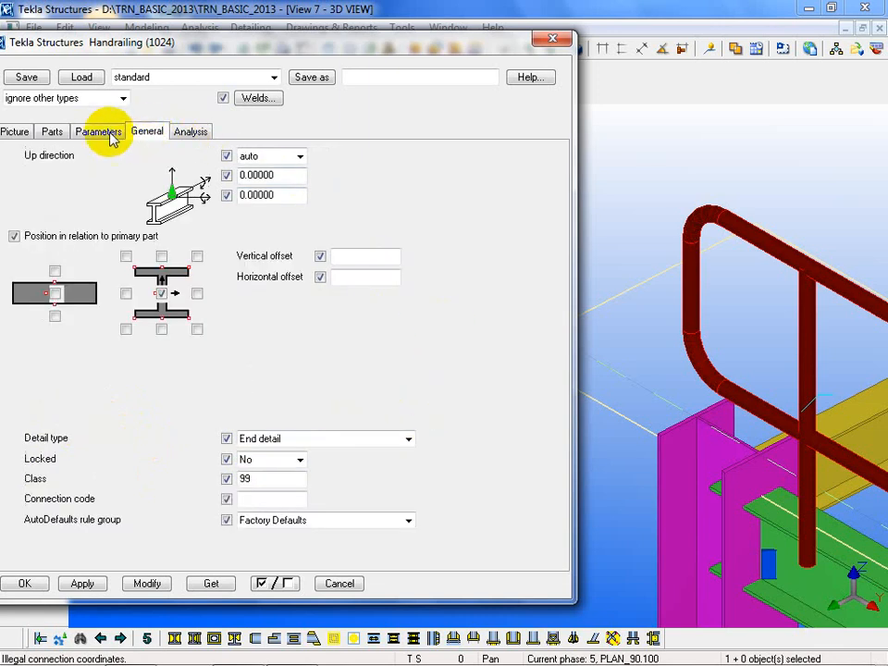
pyautogui.click(109, 135)
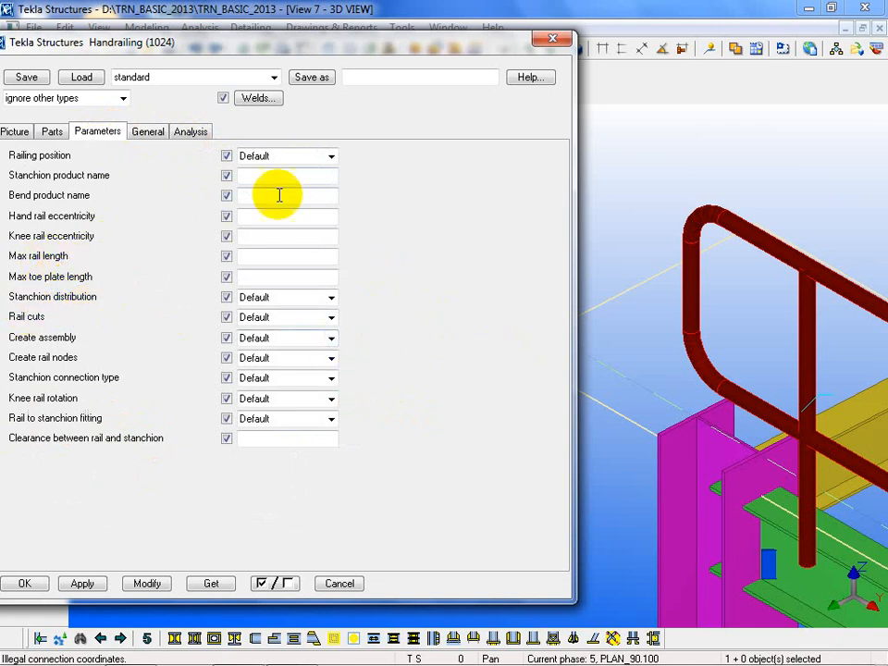
pyautogui.click(302, 157)
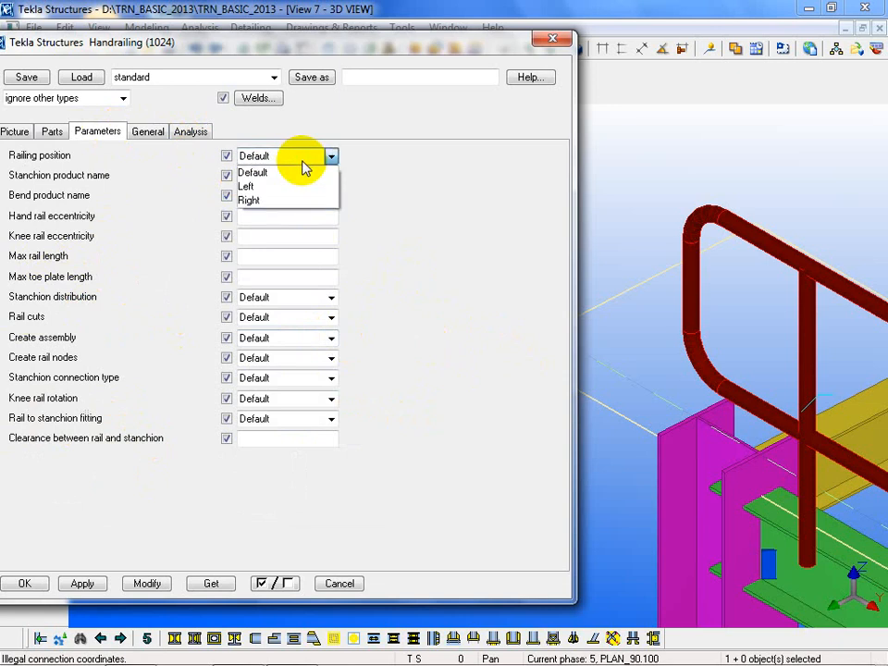
pyautogui.click(51, 135)
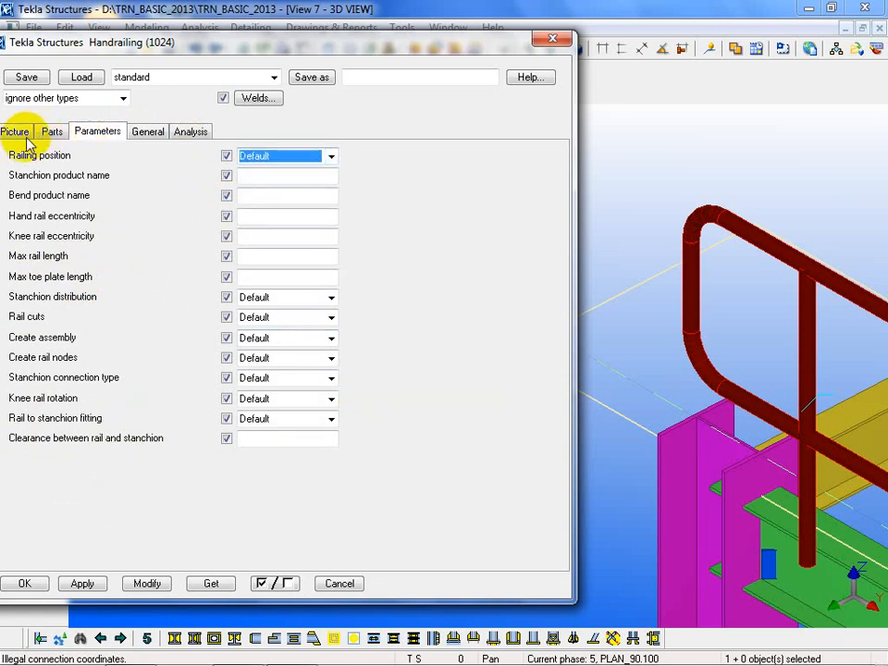
pyautogui.click(53, 136)
pyautogui.click(15, 135)
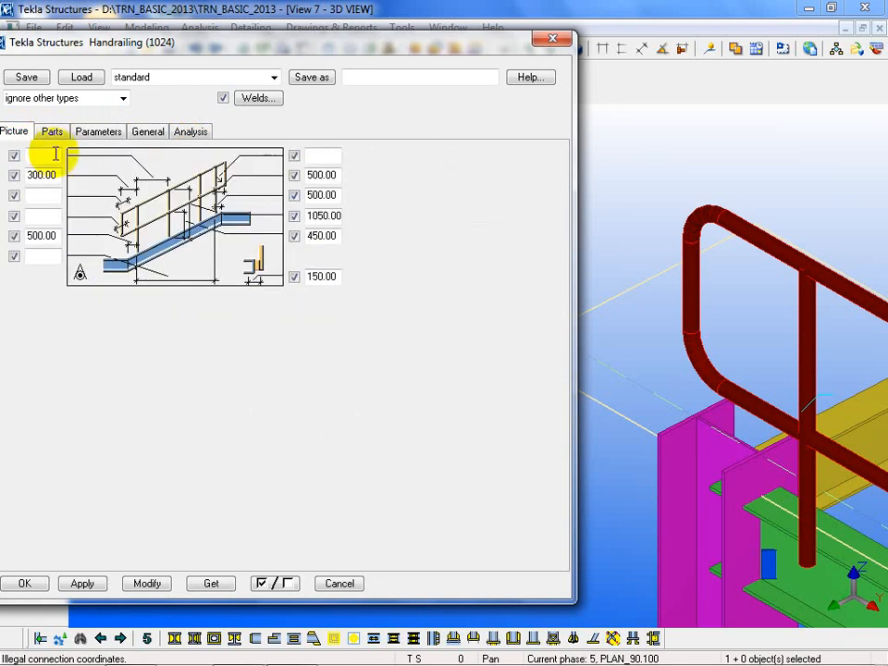
pyautogui.click(698, 291)
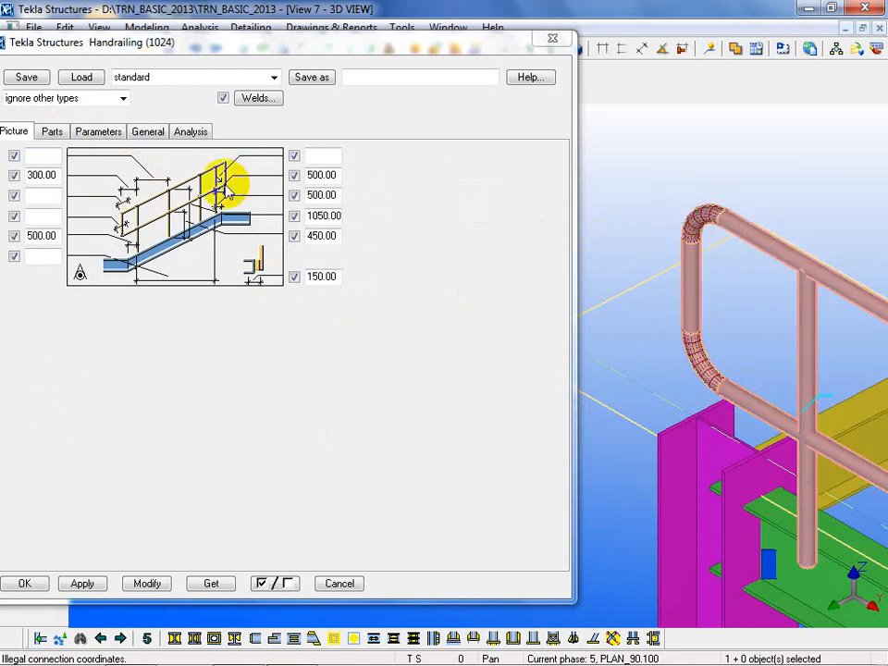
# Try 0 and 1 as the bend product name, modifying the handrailing with each value.
pyautogui.click(99, 132)
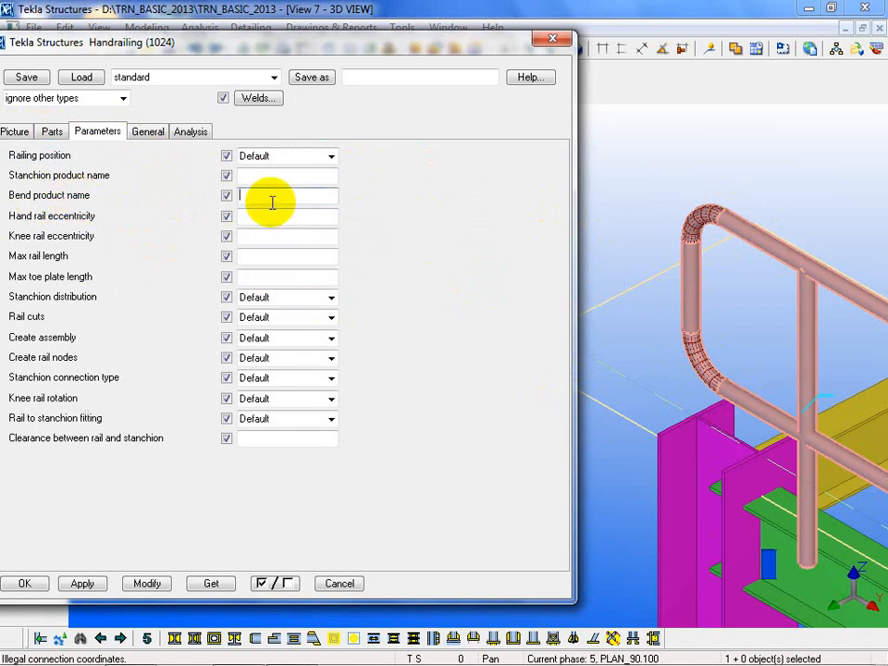
pyautogui.click(144, 583)
pyautogui.click(687, 335)
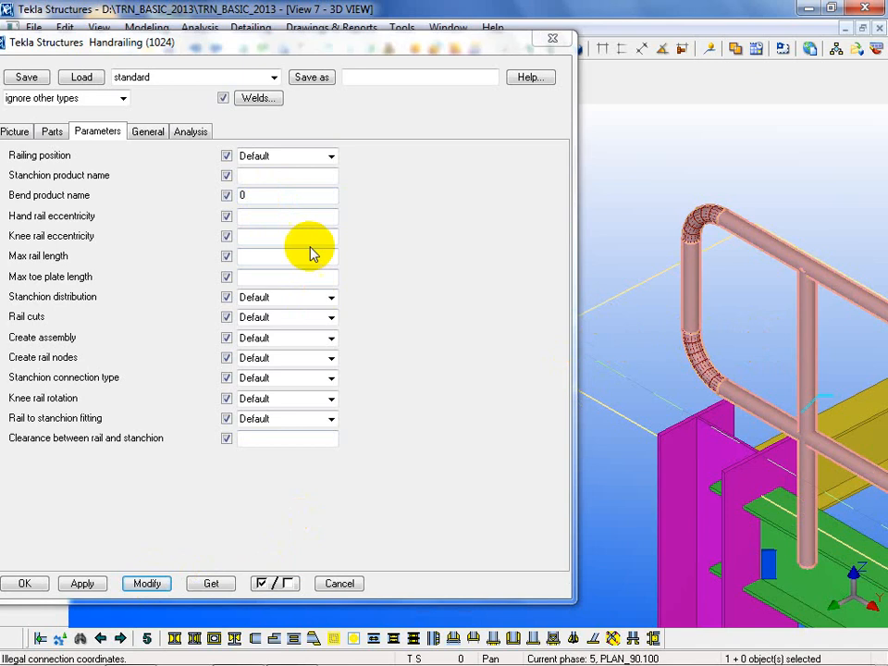
pyautogui.doubleClick(248, 195)
pyautogui.write('1')
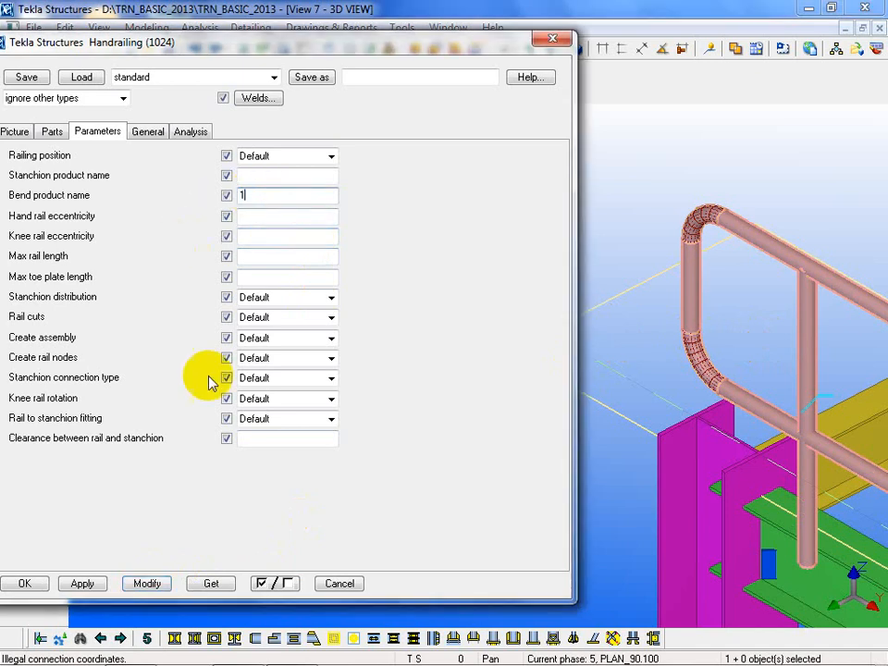
pyautogui.click(148, 584)
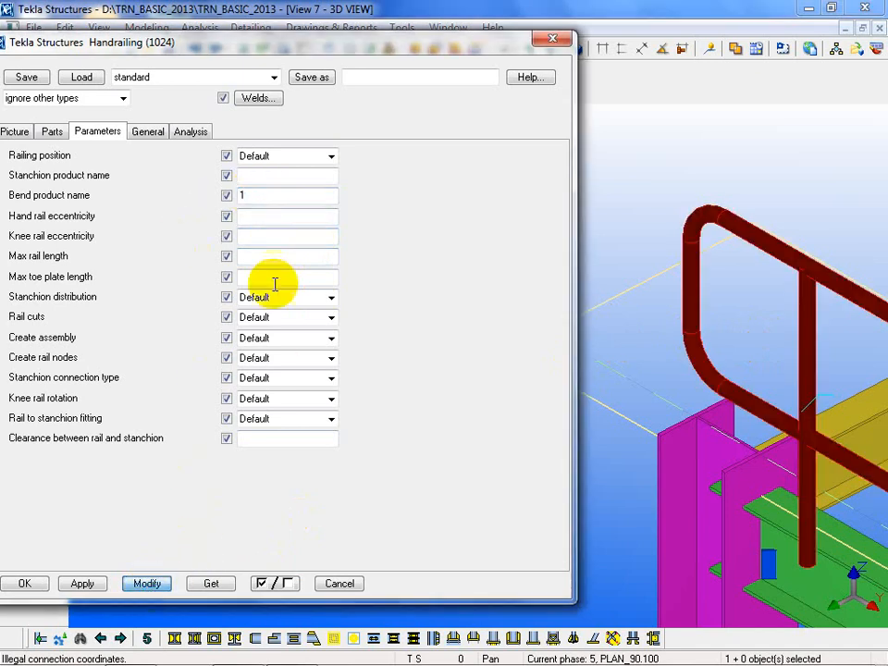
# Clear the bend product name and accept the handrailing settings to close the dialog.
pyautogui.doubleClick(264, 197)
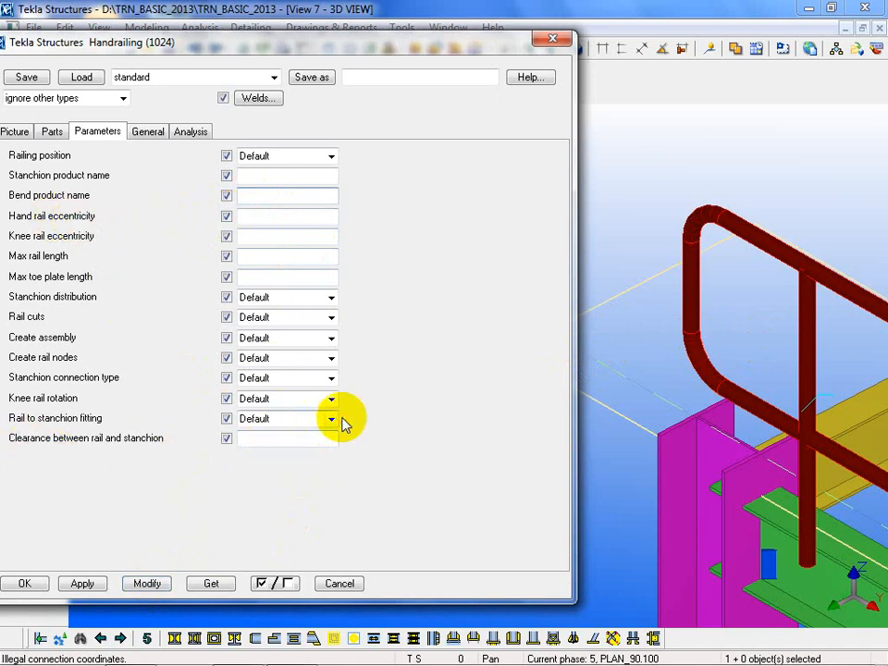
pyautogui.click(26, 582)
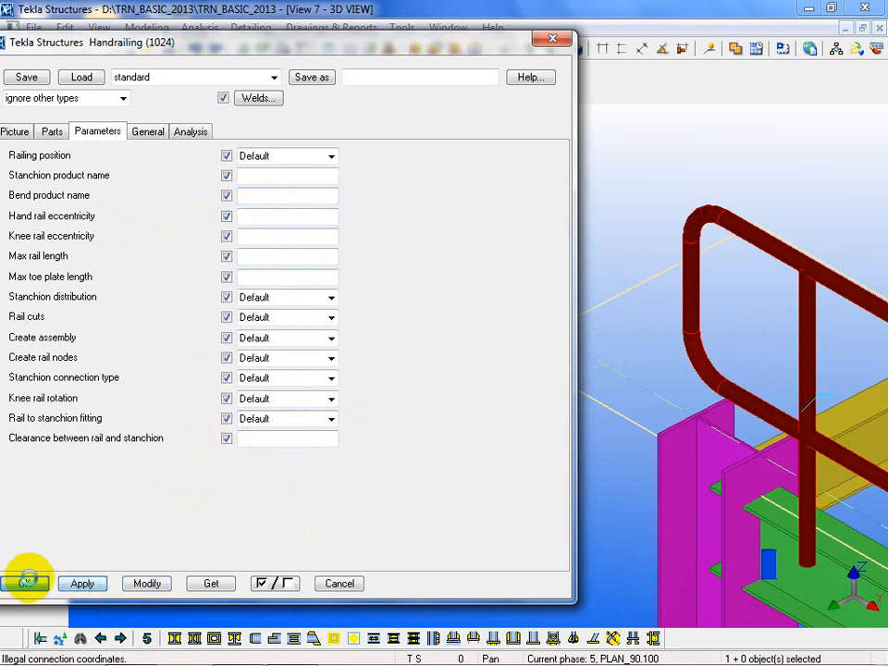
# Inspect the handrailing's rounded end and the beam-to-column corner beneath it from another viewing angle.
pyautogui.scroll(-7, 328, 320)
pyautogui.moveTo(365, 364); pyautogui.dragTo(385, 366, button='middle')
pyautogui.keyDown('ctrl'); pyautogui.moveTo(374, 435); pyautogui.dragTo(622, 448, button='middle'); pyautogui.keyUp('ctrl')
pyautogui.scroll(5, 535, 448)
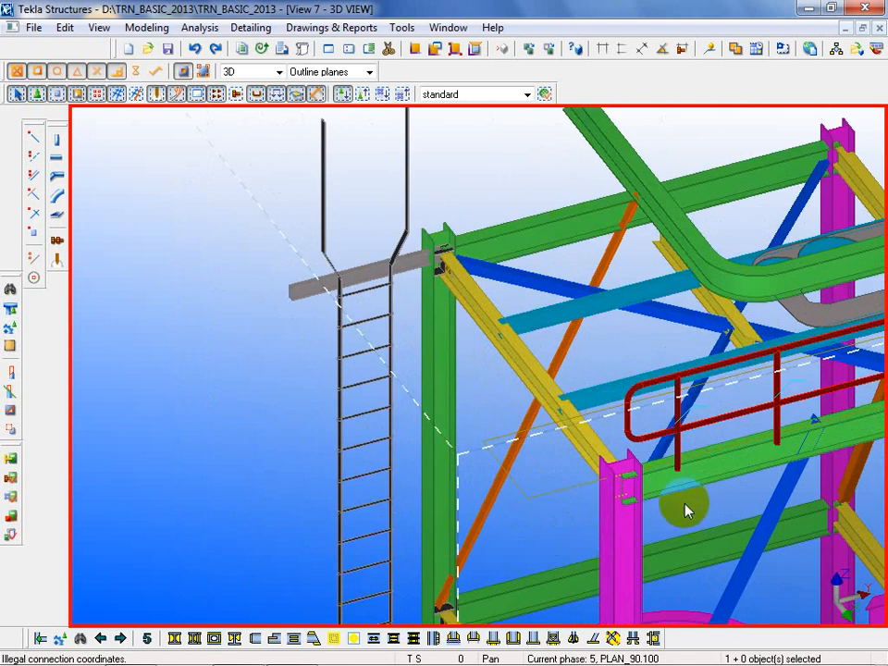
pyautogui.scroll(3, 648, 521)
pyautogui.scroll(3, 592, 509)
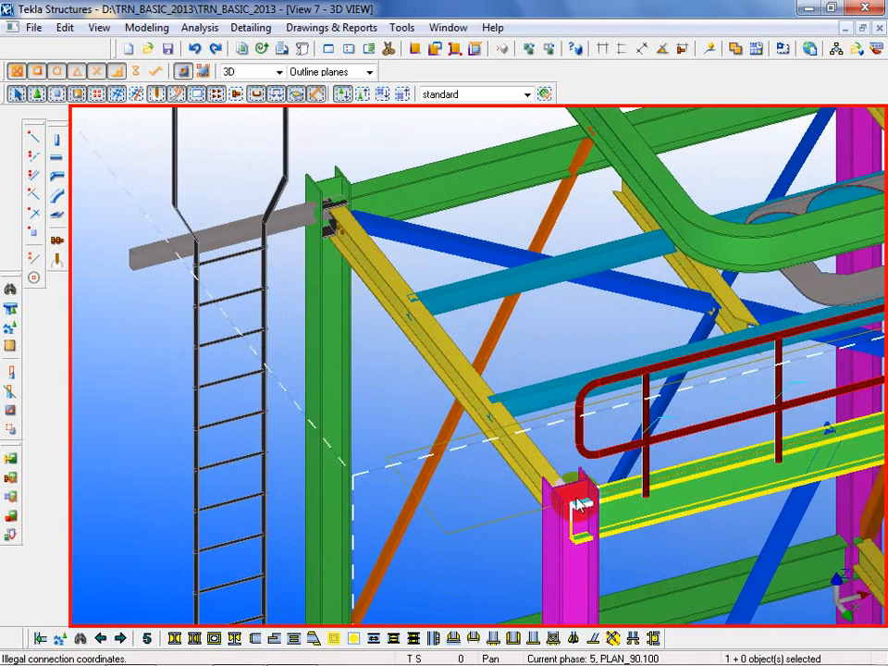
pyautogui.scroll(-3, 321, 342)
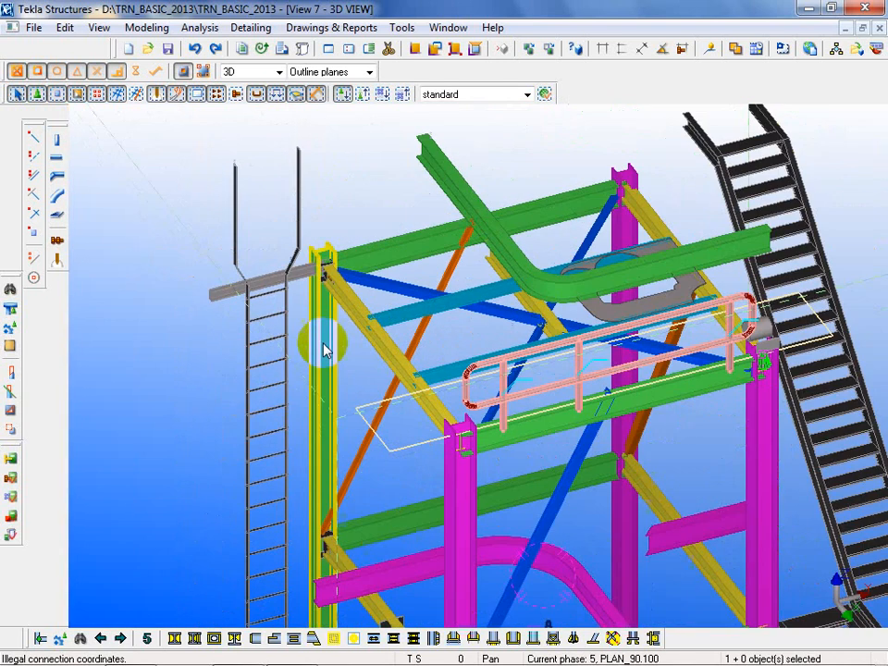
pyautogui.scroll(-2, 208, 417)
pyautogui.scroll(3, 541, 402)
pyautogui.scroll(2, 542, 403)
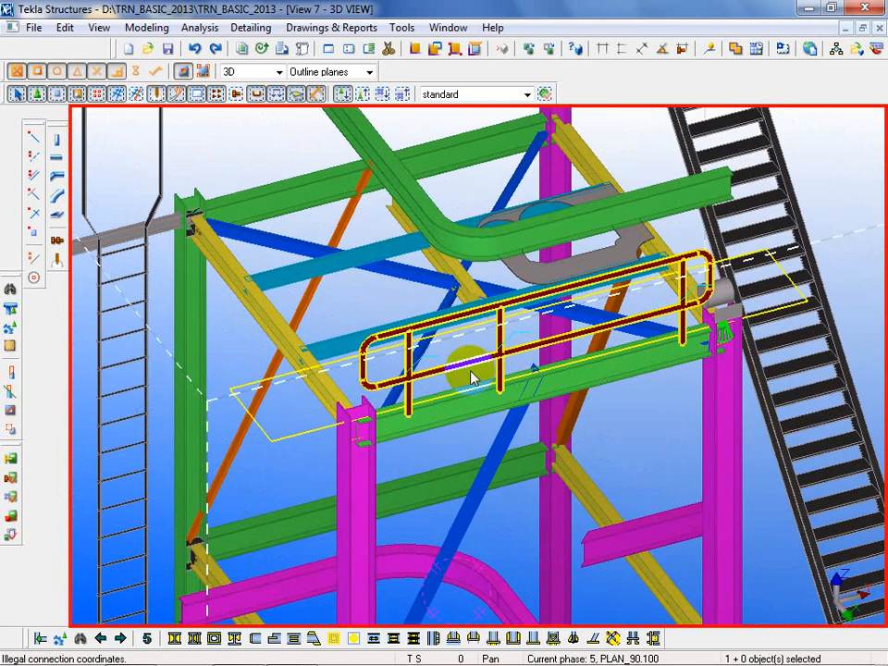
pyautogui.doubleClick(472, 373)
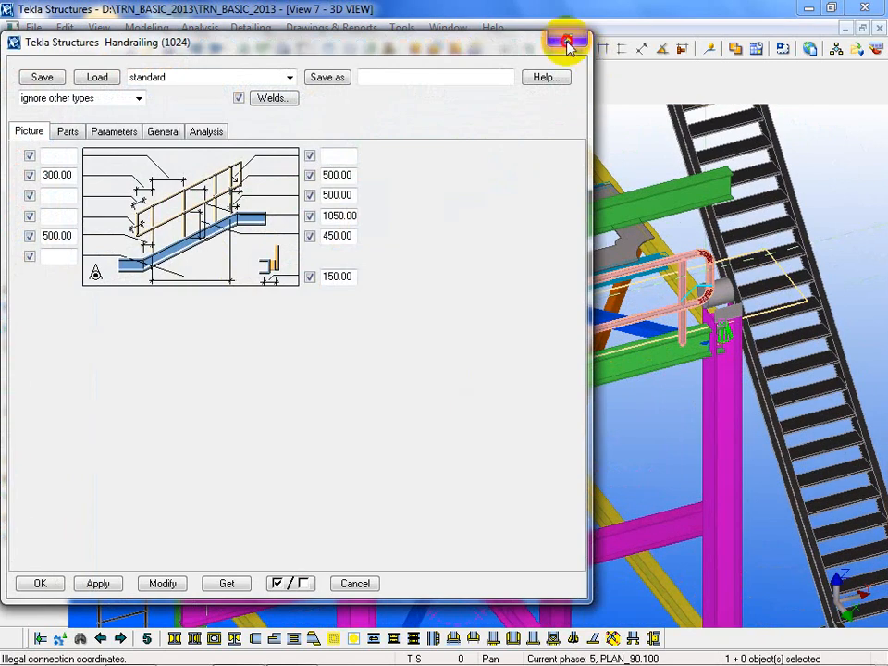
pyautogui.click(568, 42)
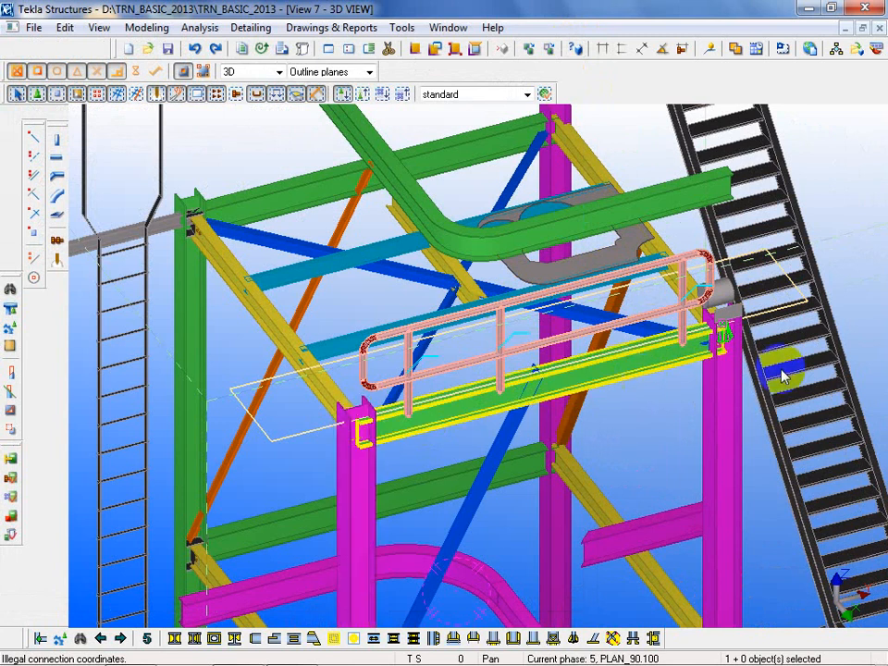
# Open the Handrailing (1024) settings, try 500 as the bend radius at the rail ends and modify the handrailing.
pyautogui.doubleClick(456, 364)
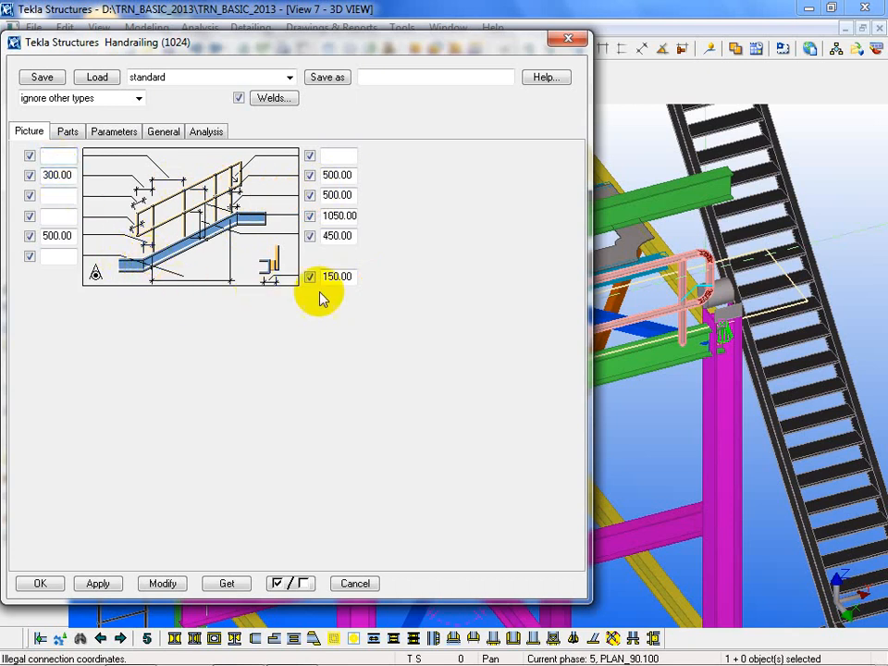
pyautogui.moveTo(663, 452); pyautogui.dragTo(743, 440, button='middle')
pyautogui.scroll(2, 743, 441)
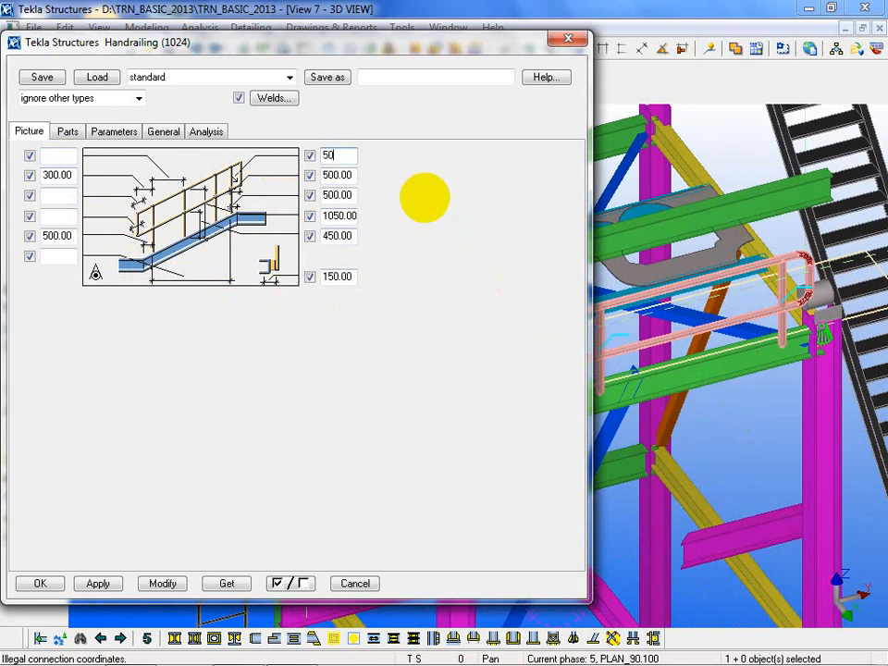
pyautogui.scroll(-3, 814, 398)
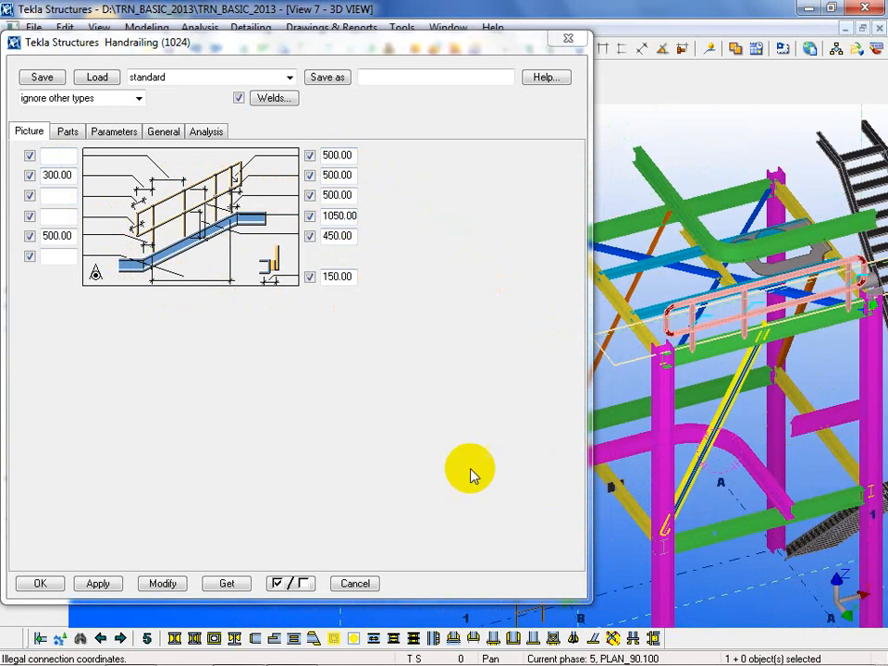
pyautogui.click(160, 583)
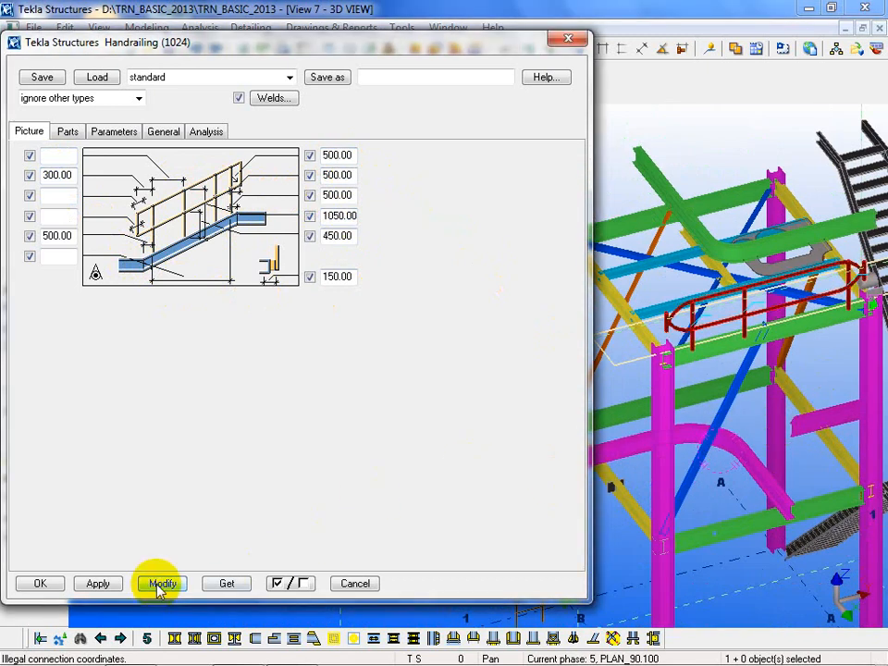
pyautogui.scroll(5, 768, 416)
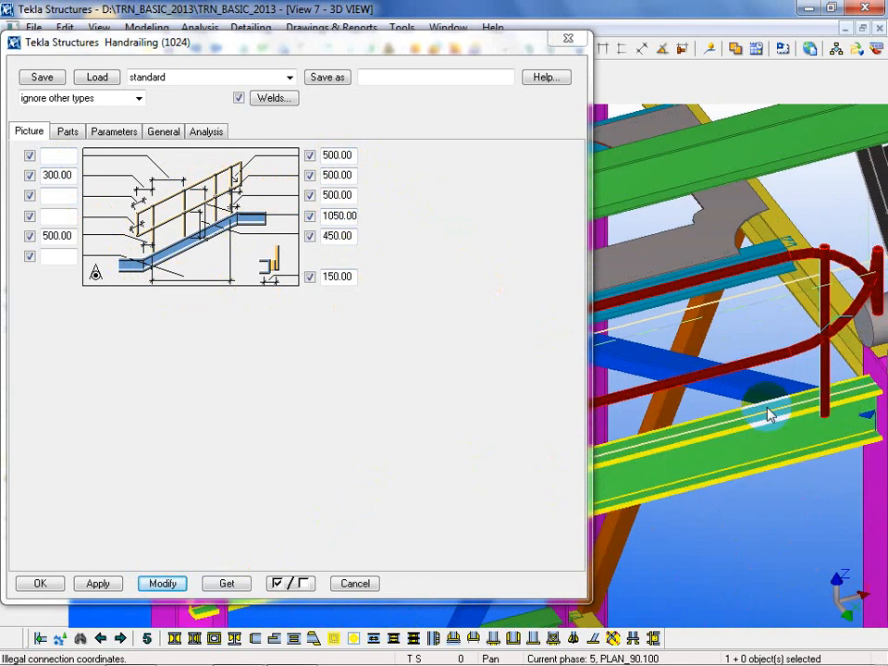
pyautogui.scroll(5, 768, 416)
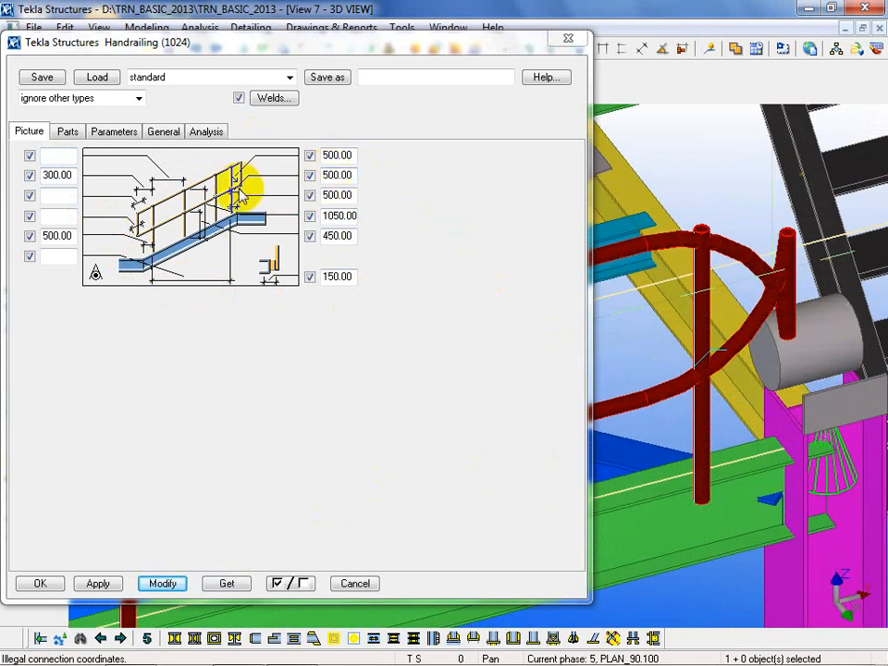
# Set the rail end bend radius to 0, modify the handrailing and check the corners at both ends.
pyautogui.doubleClick(325, 155)
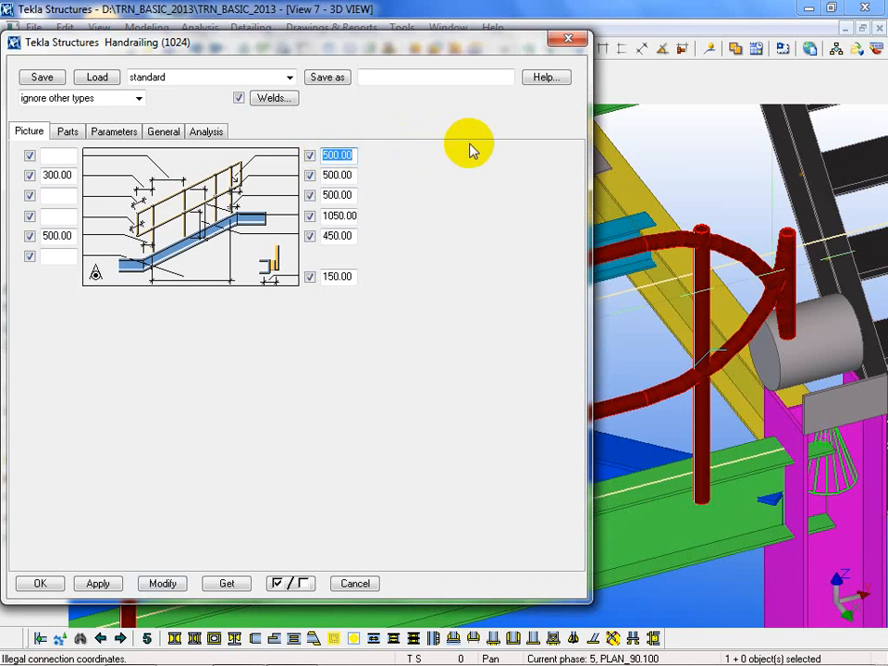
pyautogui.write('0')
pyautogui.click(163, 584)
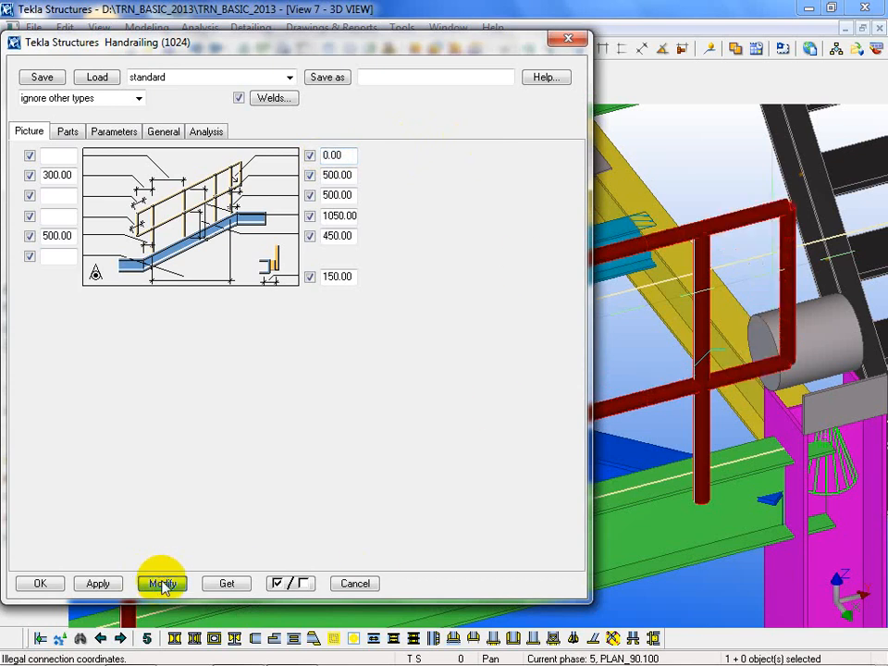
pyautogui.click(788, 361)
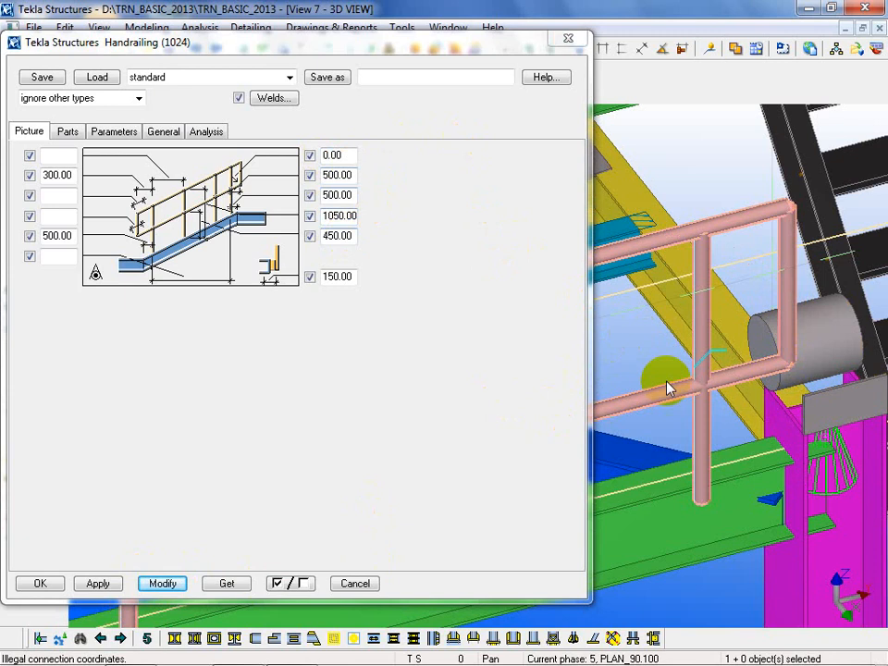
pyautogui.moveTo(707, 347); pyautogui.dragTo(791, 324, button='middle')
pyautogui.scroll(-5, 790, 324)
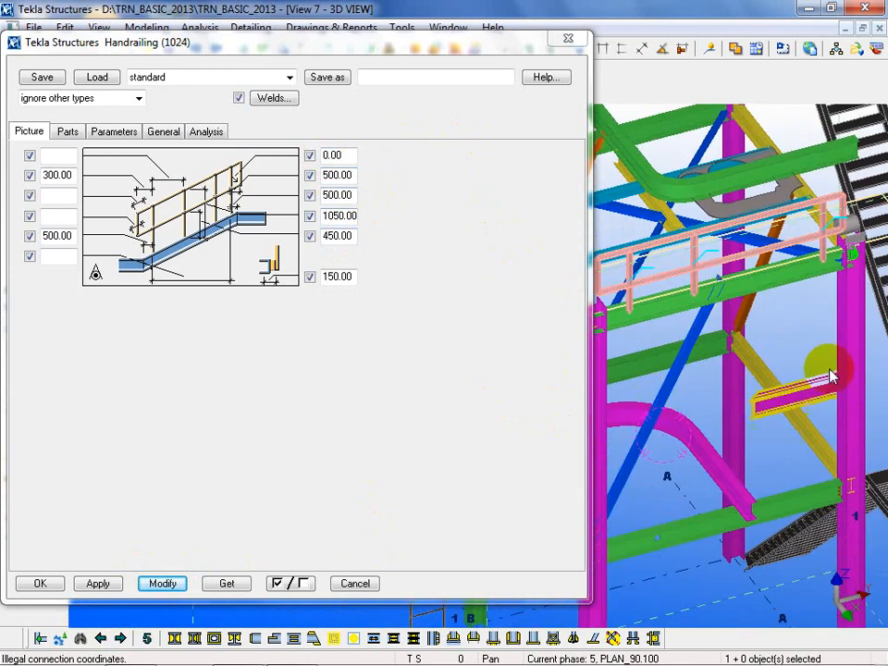
pyautogui.scroll(4, 676, 319)
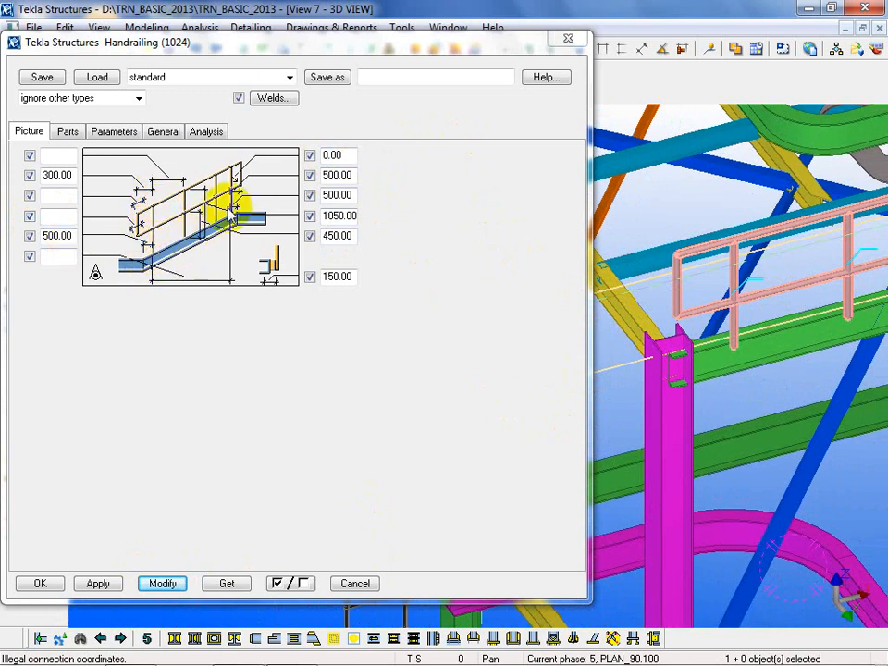
# Try 1000 as the rail extension beyond the end post, modify the handrailing and check that end above the column.
pyautogui.doubleClick(317, 177)
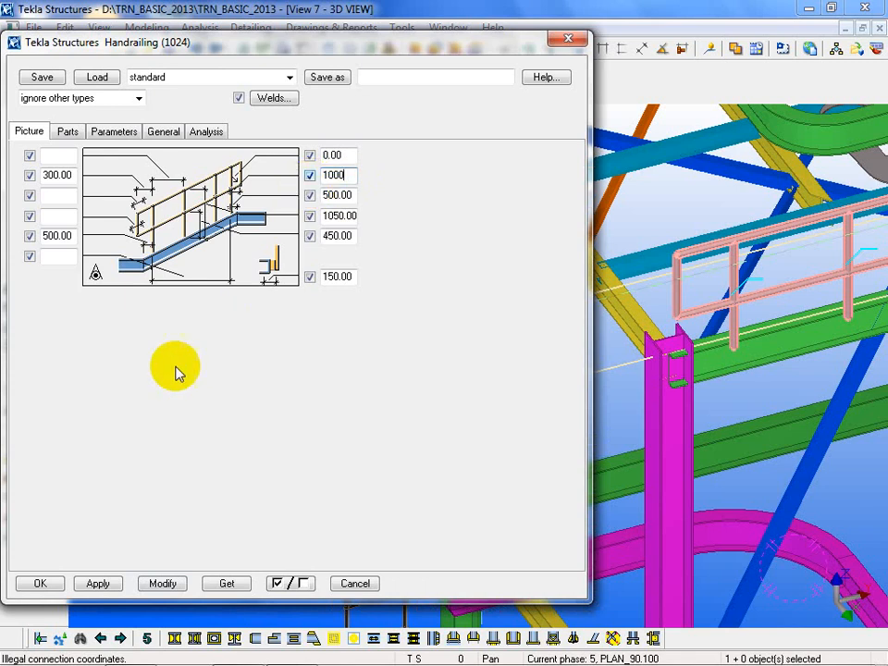
pyautogui.click(162, 584)
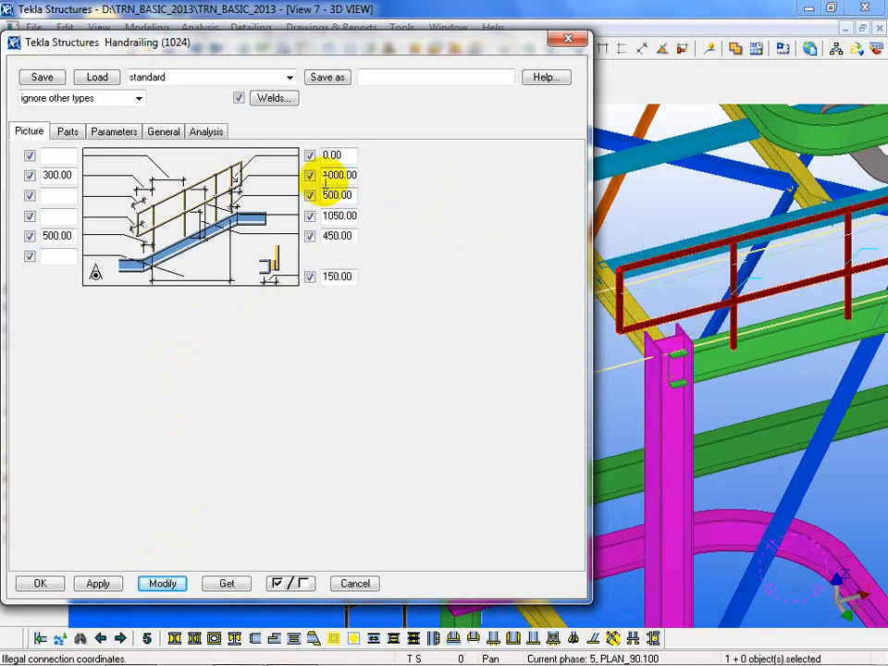
pyautogui.moveTo(326, 176); pyautogui.dragTo(354, 175)
pyautogui.moveTo(676, 351); pyautogui.dragTo(653, 355, button='middle')
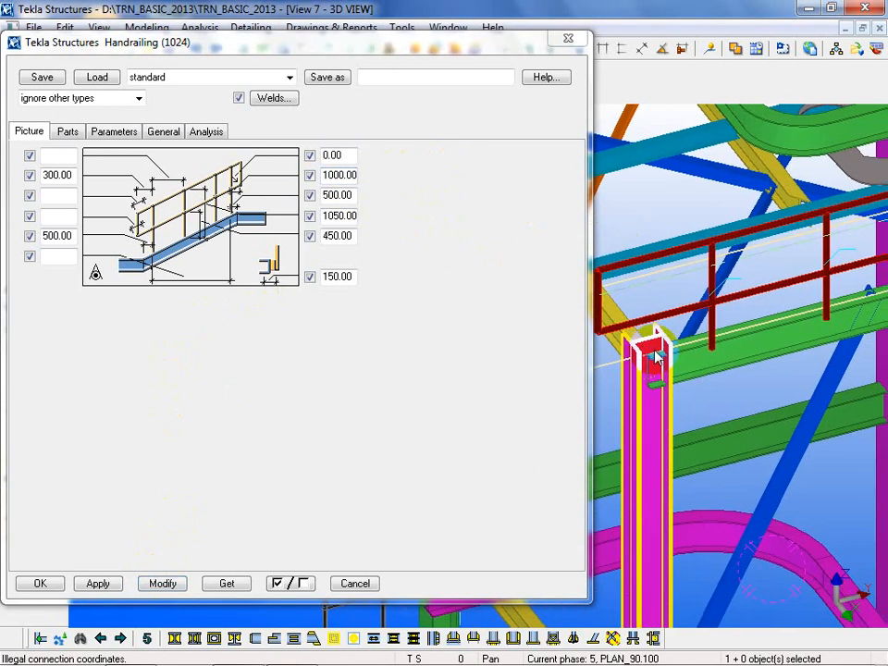
pyautogui.scroll(-2, 708, 304)
pyautogui.scroll(-3, 737, 368)
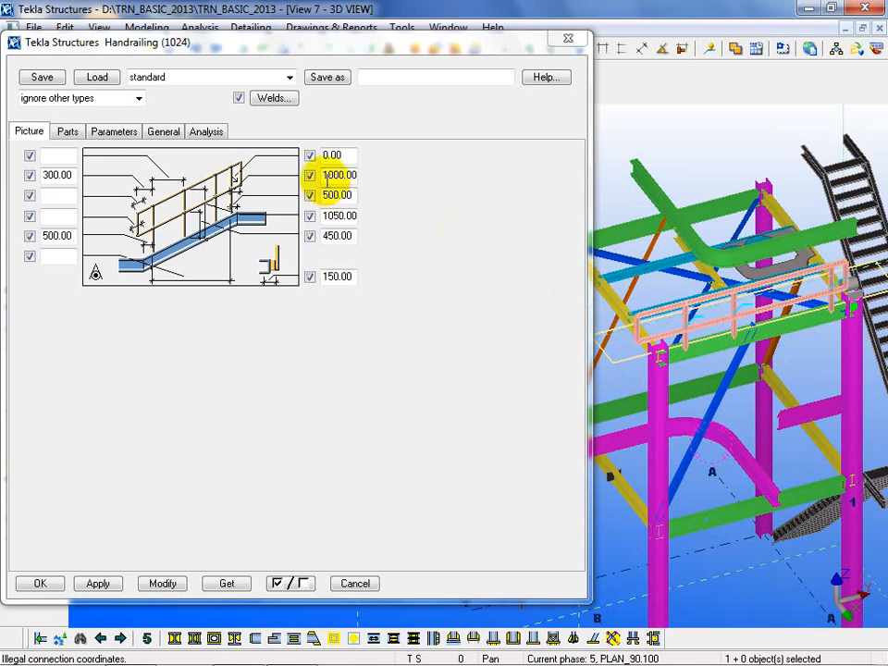
# Shorten the rail extension beyond the end post, modify the handrailing and close its settings.
pyautogui.doubleClick(328, 176)
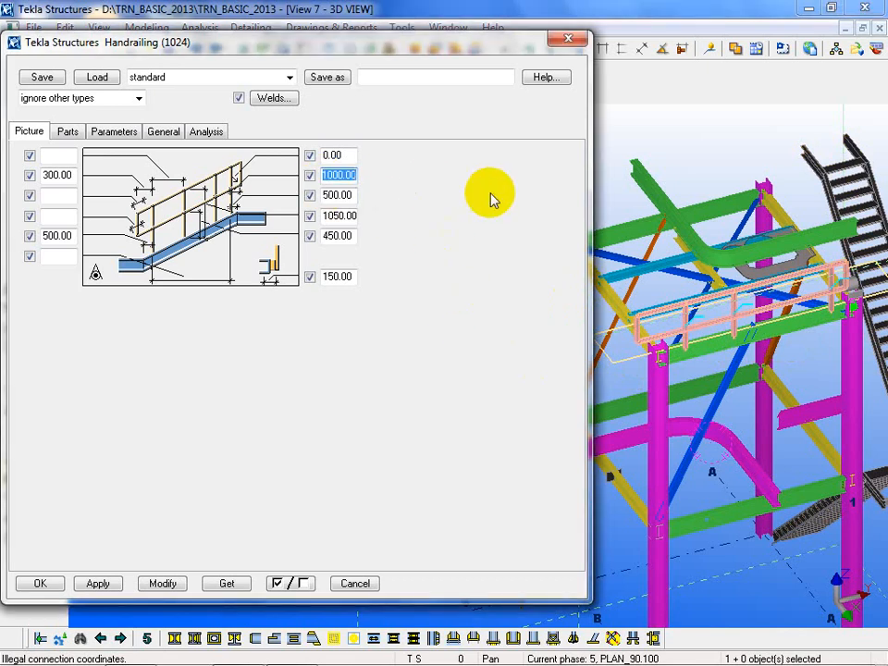
pyautogui.click(164, 584)
pyautogui.click(355, 583)
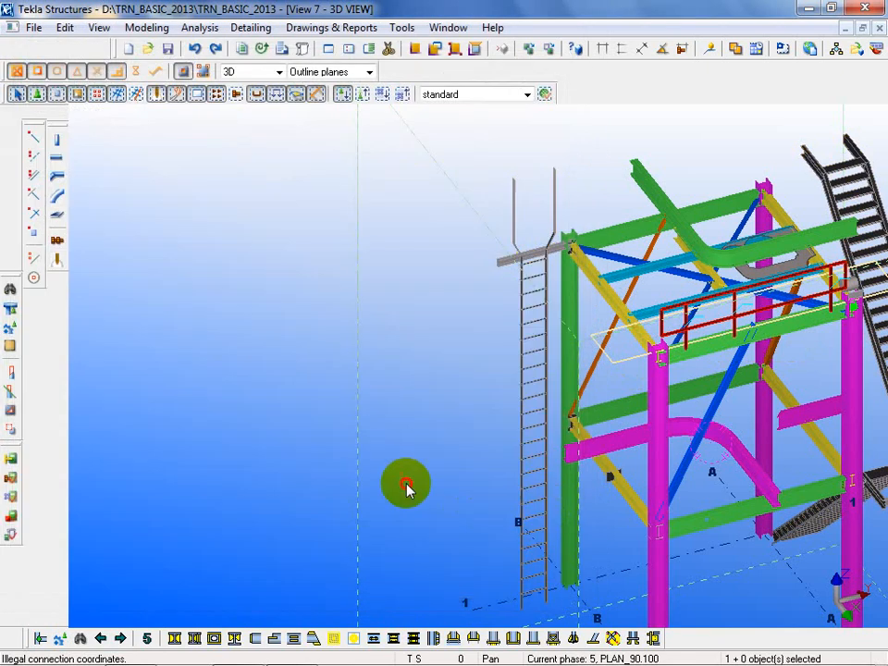
pyautogui.click(407, 487)
pyautogui.scroll(5, 659, 360)
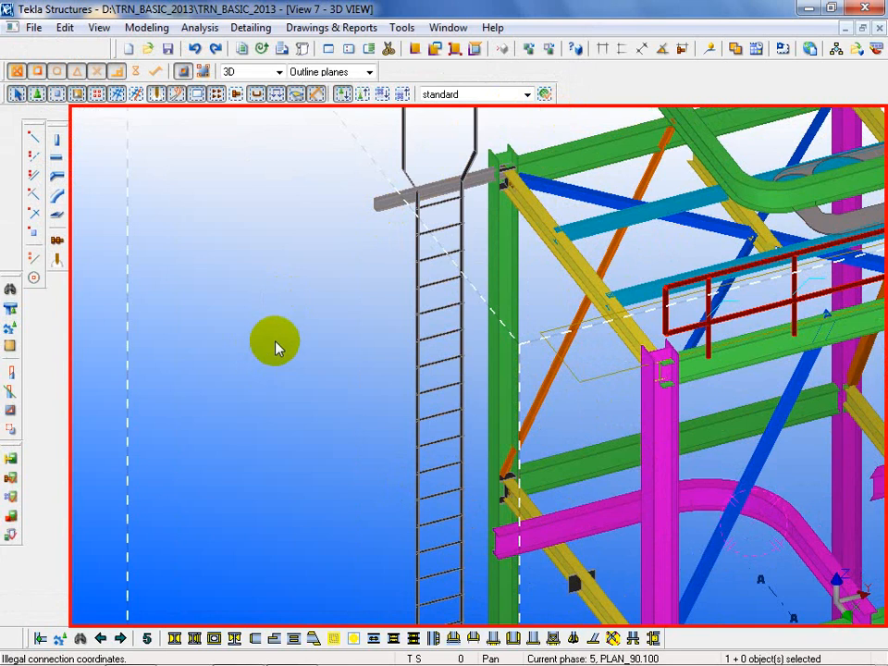
# Open the component catalog and browse the All, Details and Reinforcements component groups.
pyautogui.click(79, 640)
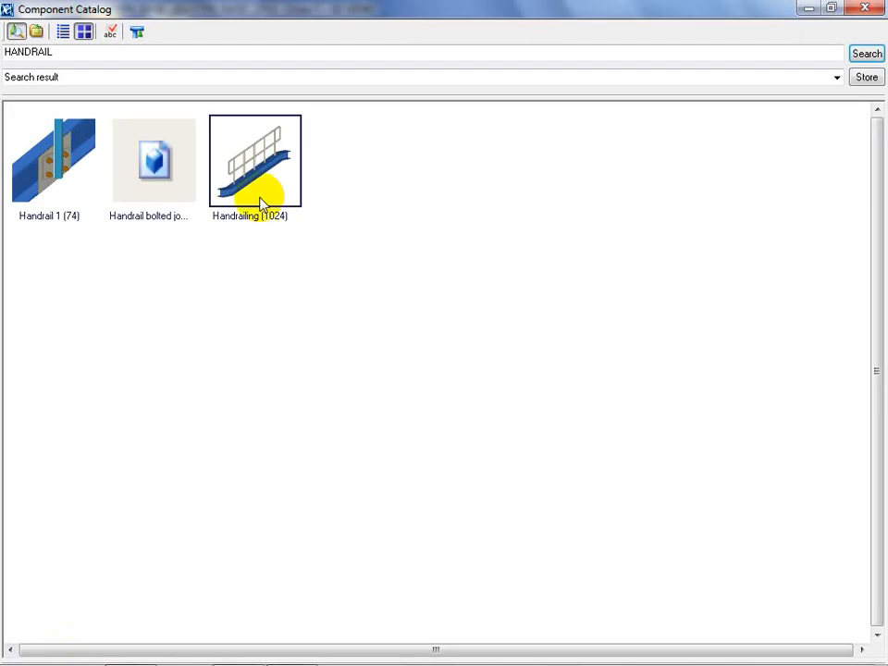
pyautogui.click(61, 50)
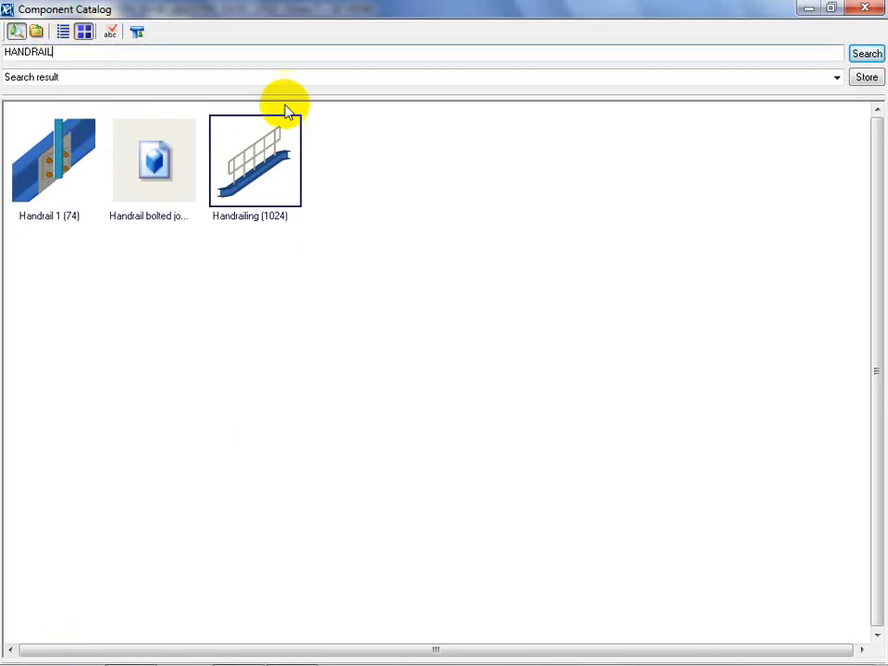
pyautogui.click(837, 79)
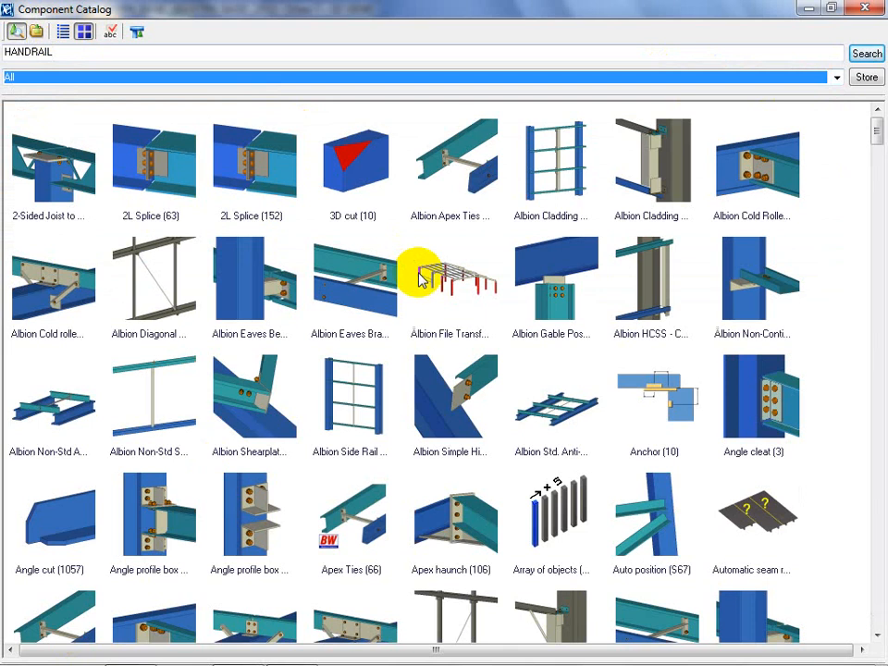
pyautogui.click(83, 78)
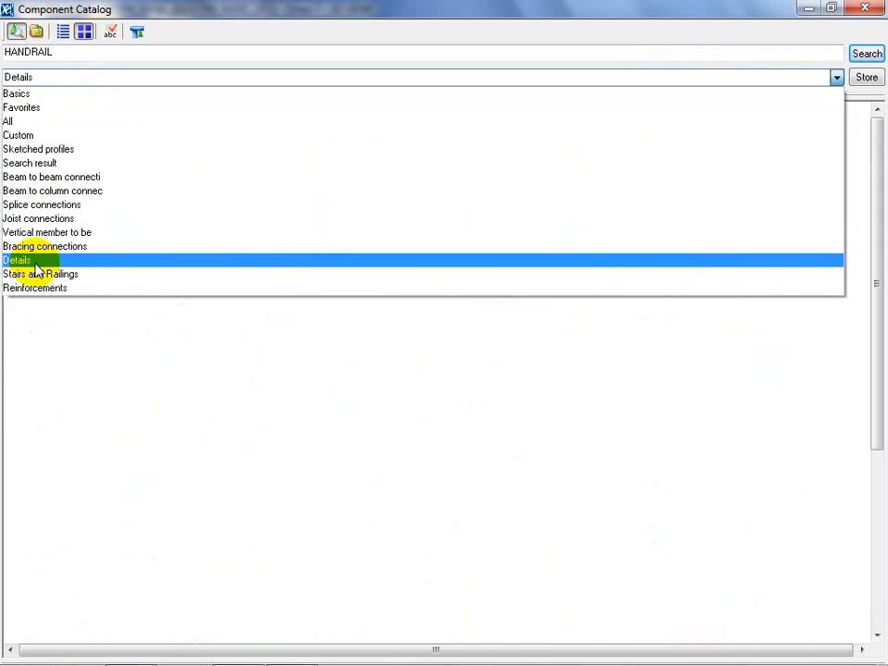
pyautogui.click(31, 262)
pyautogui.press('Down')
pyautogui.press('Down')
pyautogui.click(550, 472)
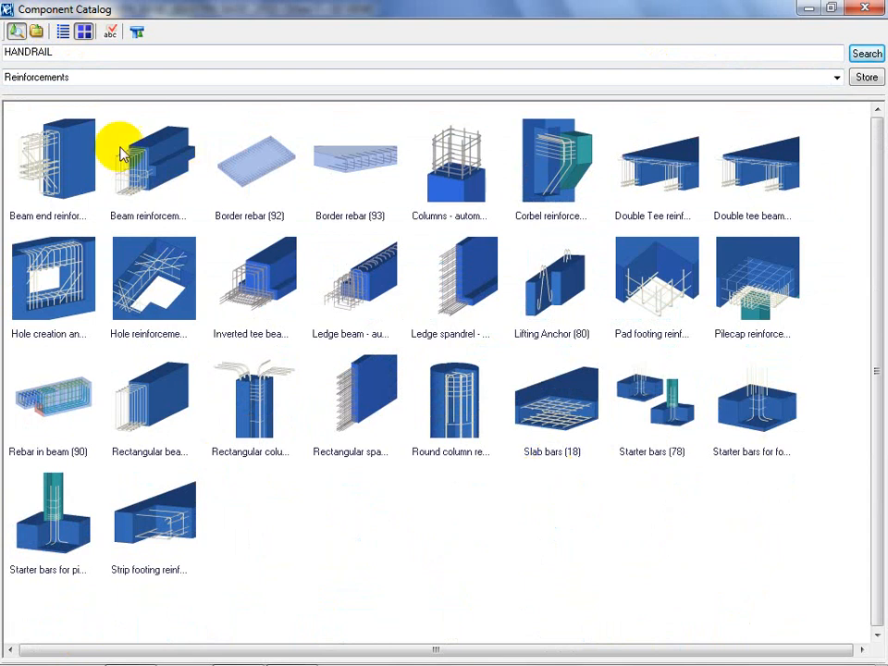
# Show the Details component group, view the Handrailing (1024) properties without applying them and look through the remaining components.
pyautogui.click(44, 78)
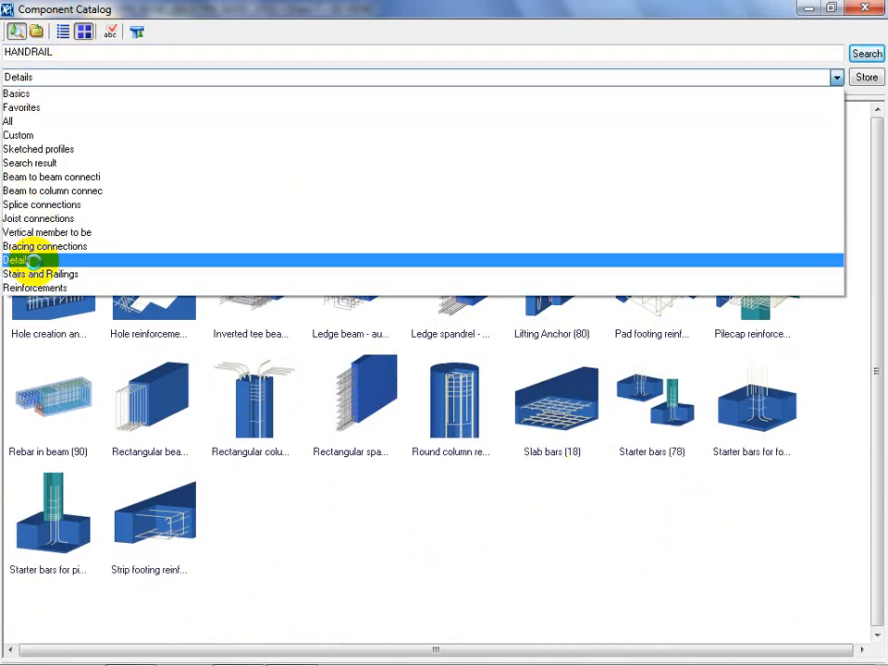
pyautogui.click(65, 260)
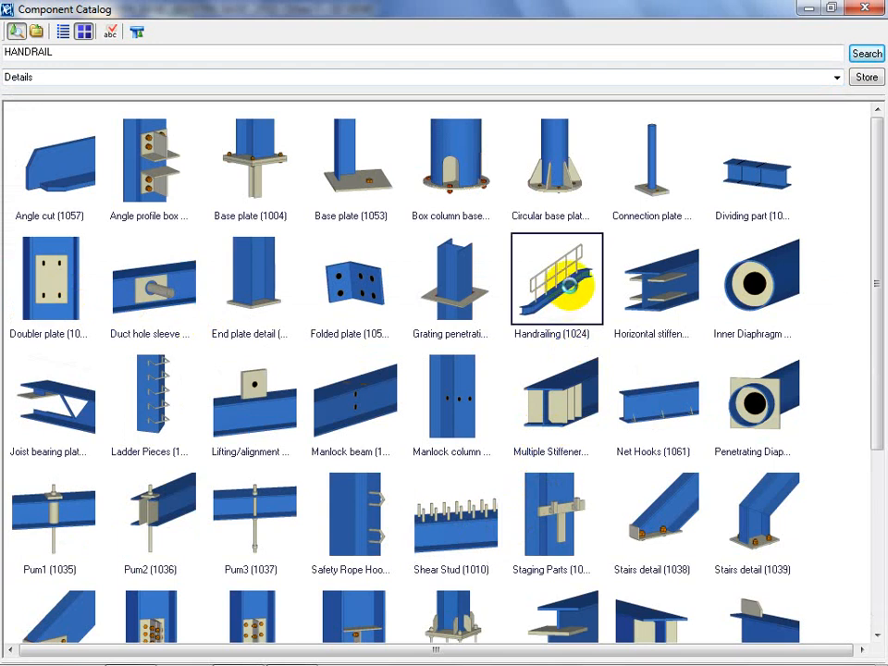
pyautogui.doubleClick(565, 283)
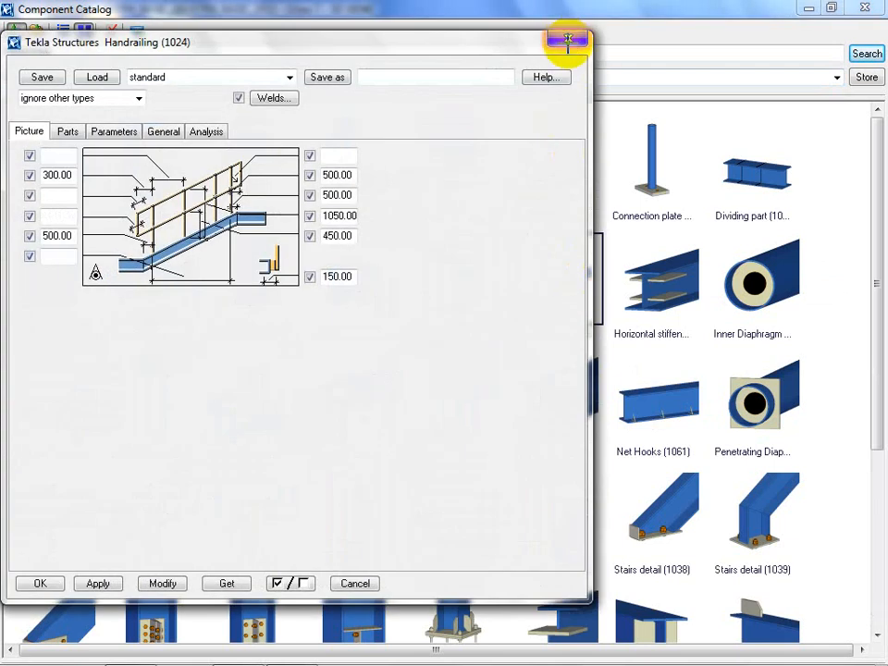
pyautogui.click(569, 40)
pyautogui.scroll(-5, 882, 410)
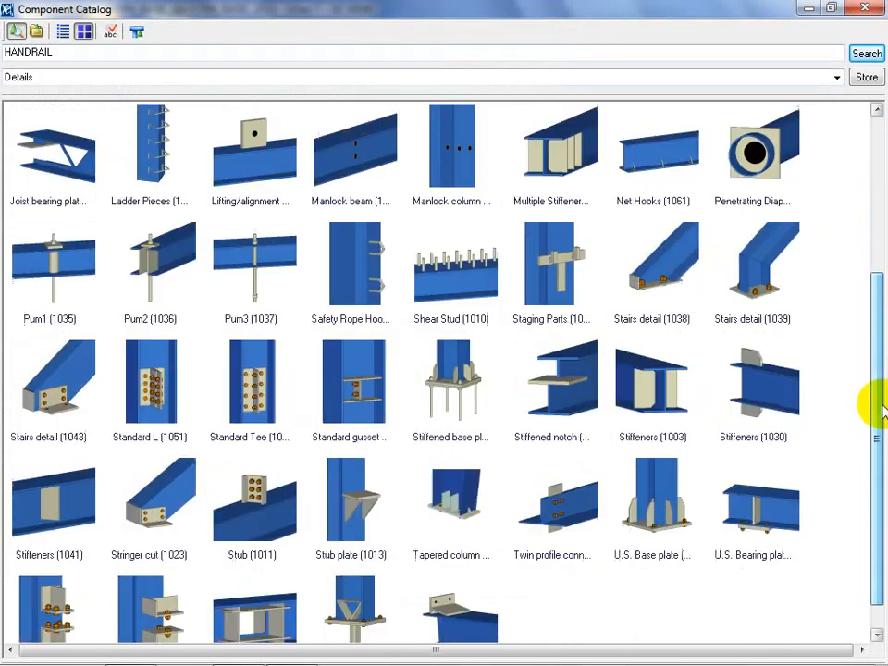
pyautogui.moveTo(882, 409); pyautogui.dragTo(882, 454)
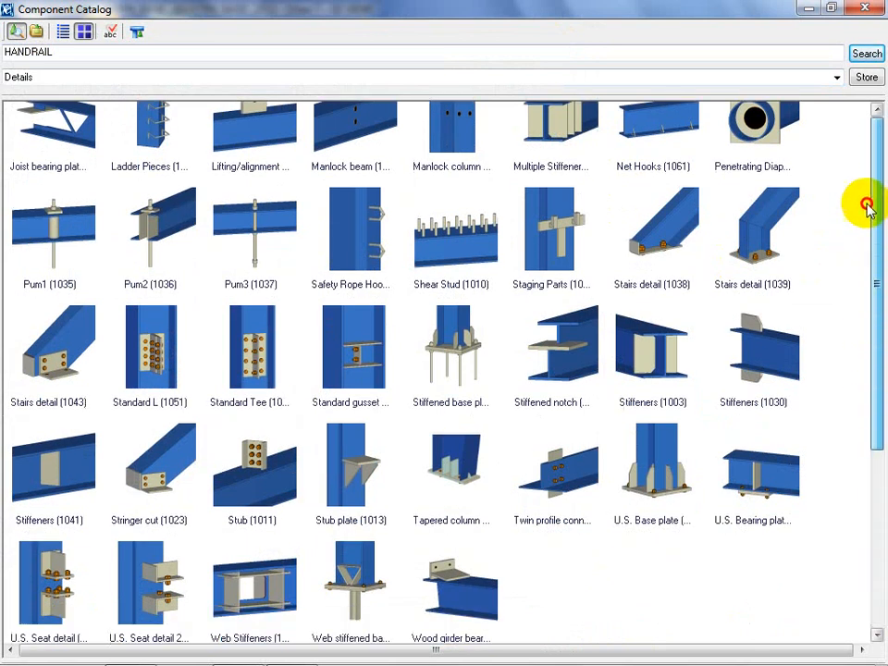
pyautogui.scroll(5, 866, 201)
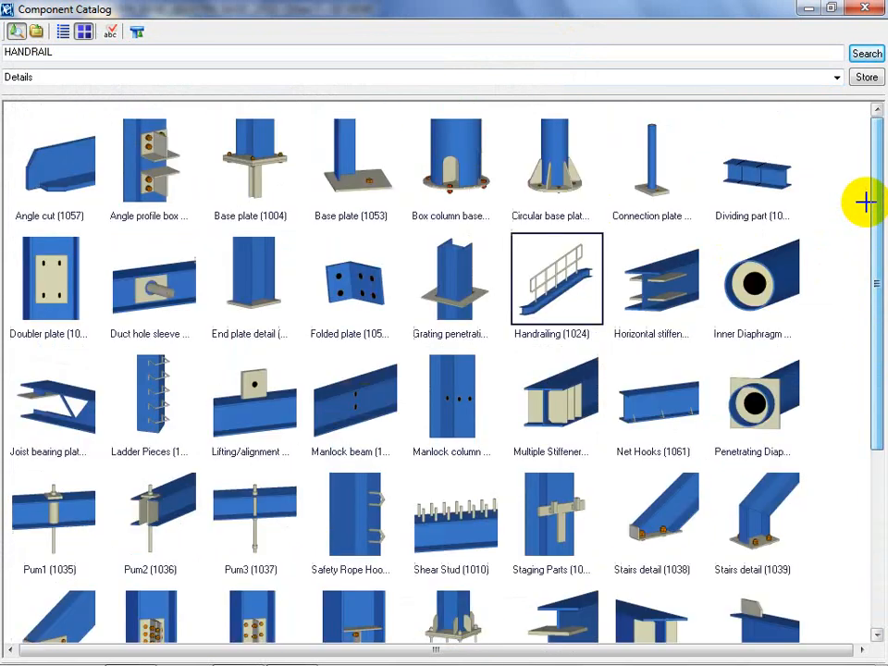
# Clear the catalog search text, look at the All group and show the Stairs and Railings component group.
pyautogui.click(72, 54)
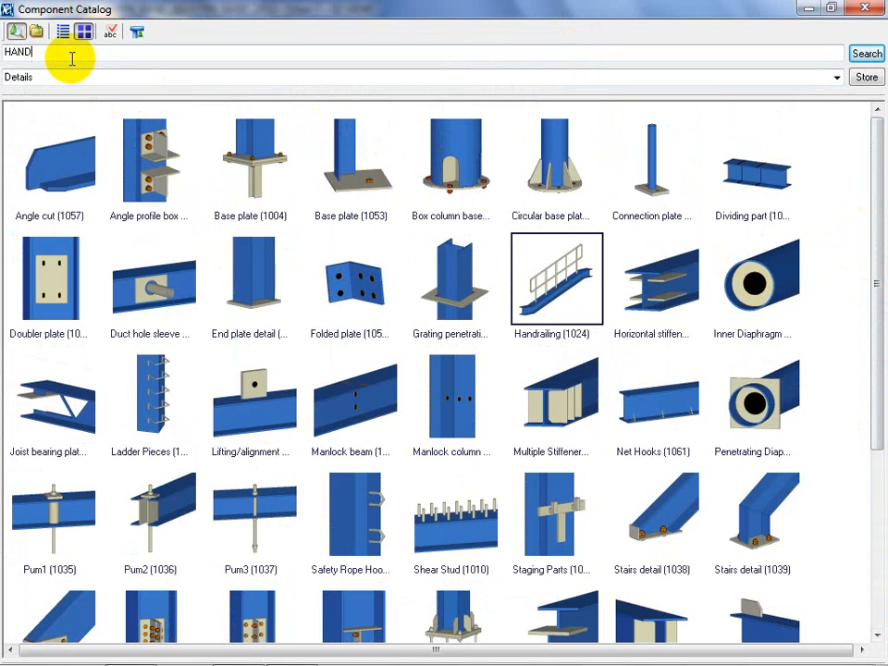
pyautogui.press('BackSpace')
pyautogui.press('BackSpace')
pyautogui.click(43, 77)
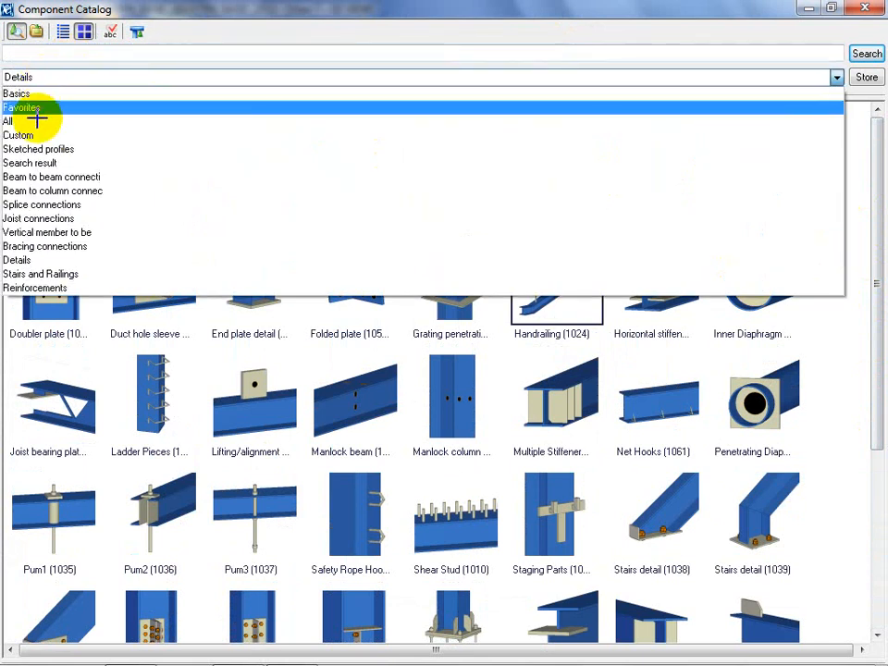
pyautogui.click(35, 122)
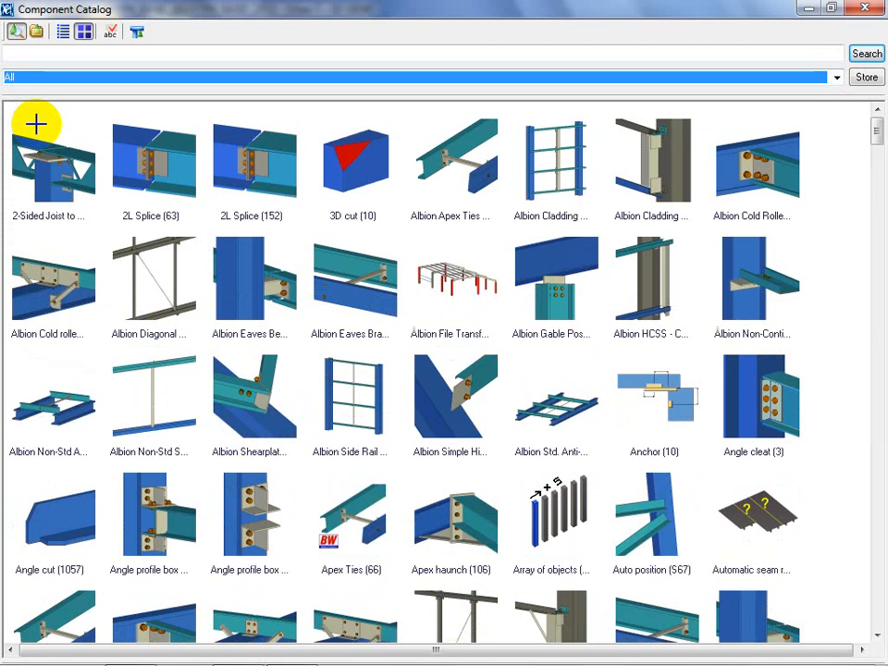
pyautogui.click(35, 79)
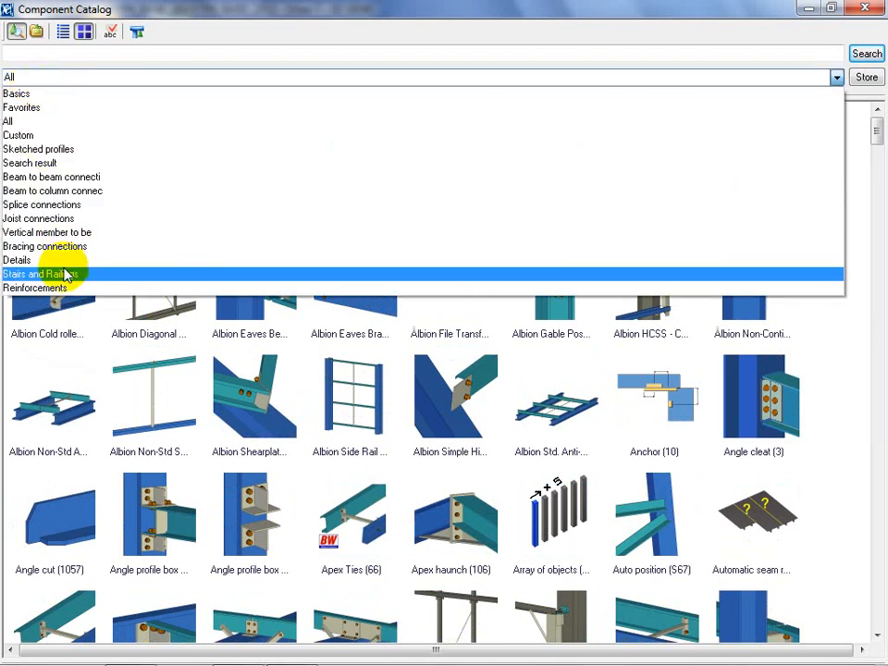
pyautogui.click(111, 275)
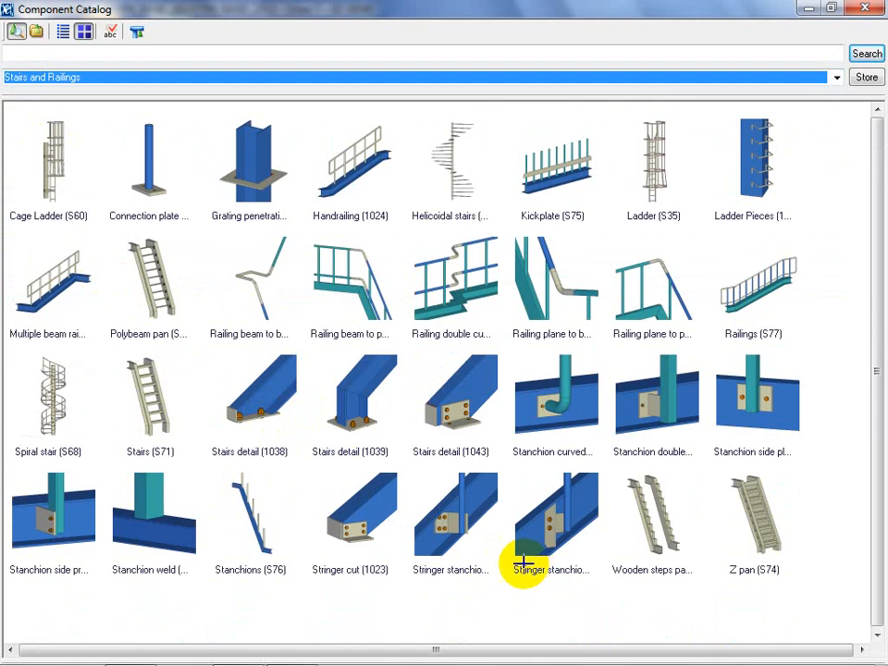
# View the settings of Multiple beam railing (S84) and Railings (S77) without applying either of them.
pyautogui.click(254, 523)
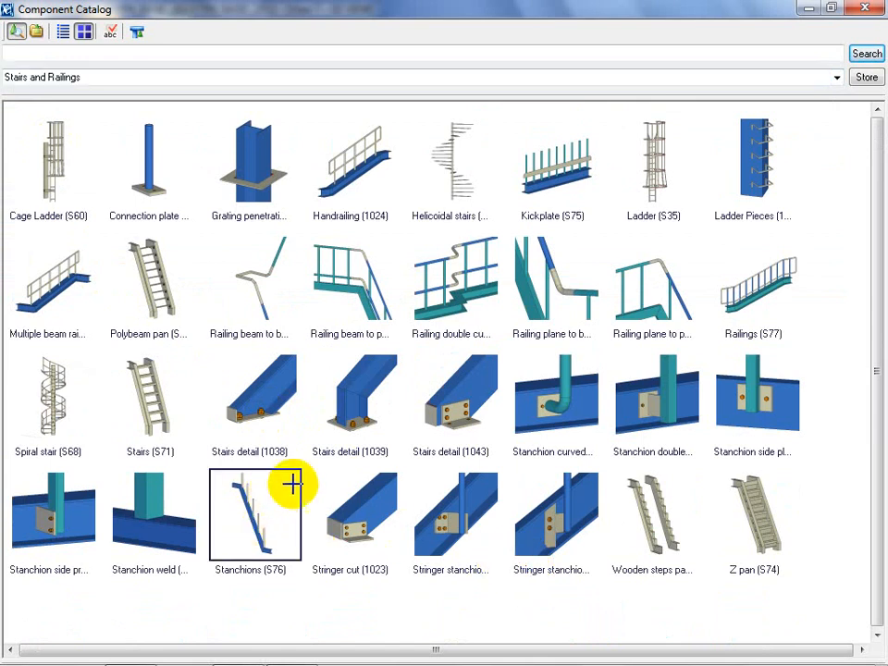
pyautogui.click(58, 278)
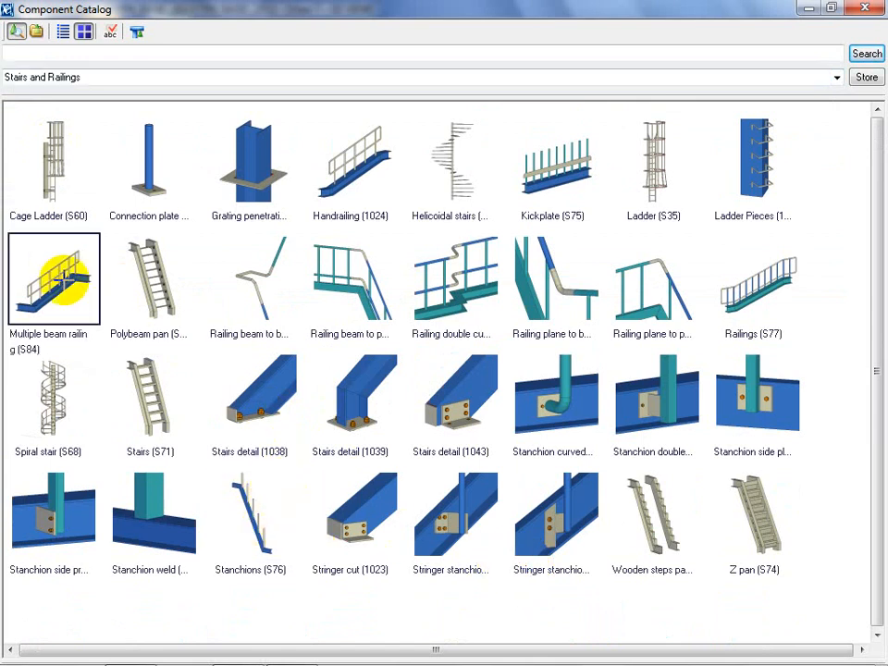
pyautogui.doubleClick(61, 280)
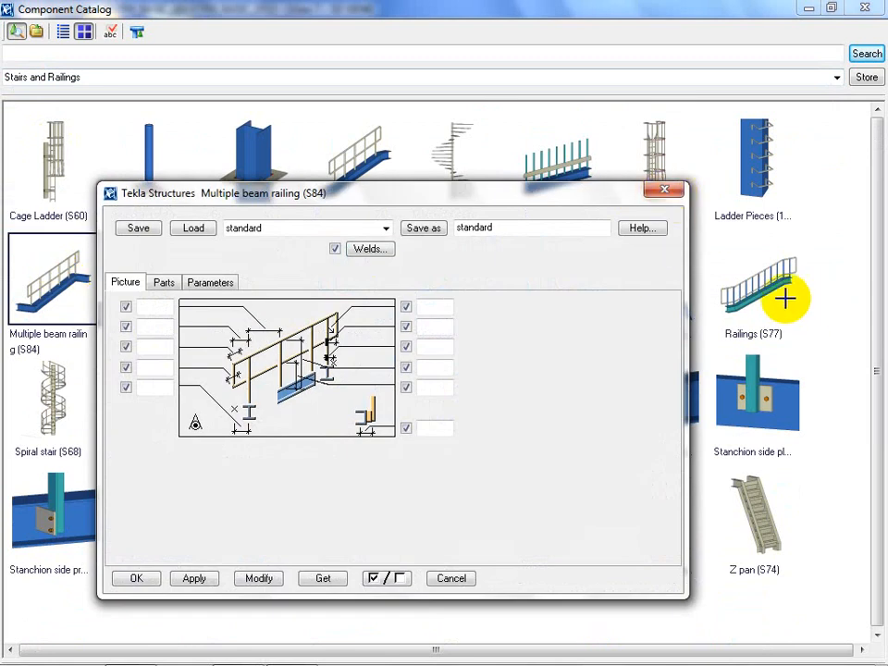
pyautogui.click(661, 196)
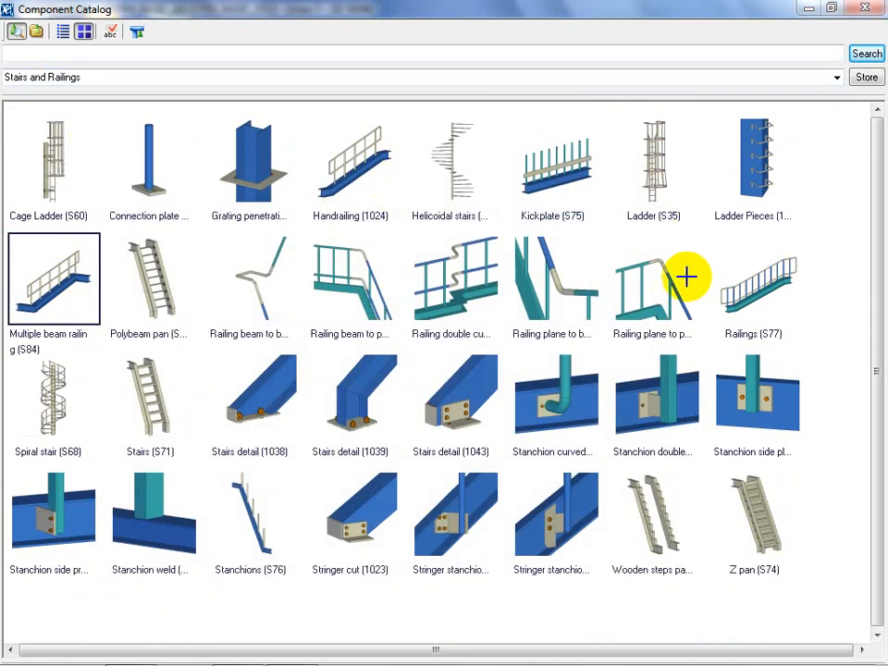
pyautogui.doubleClick(752, 287)
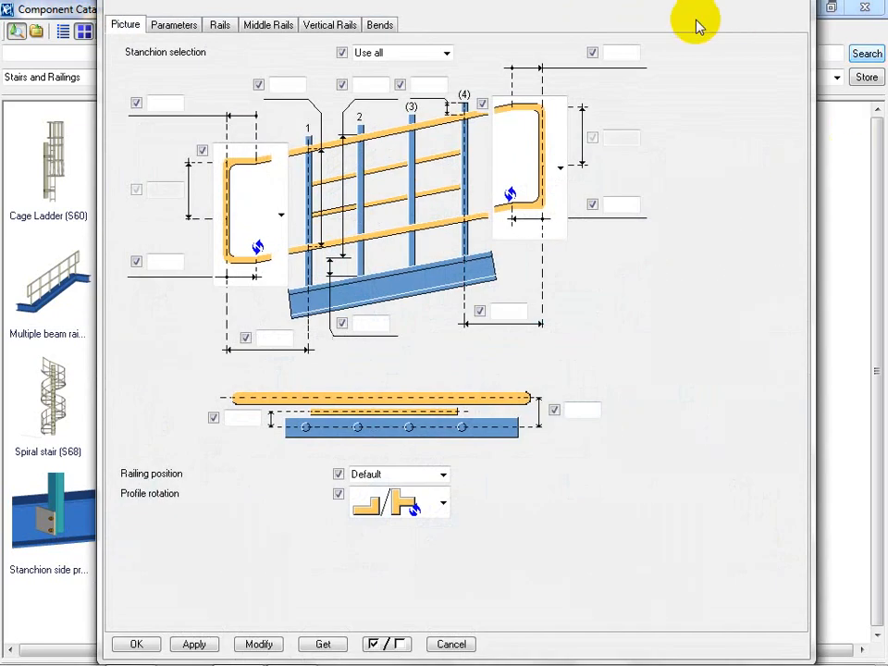
pyautogui.click(458, 644)
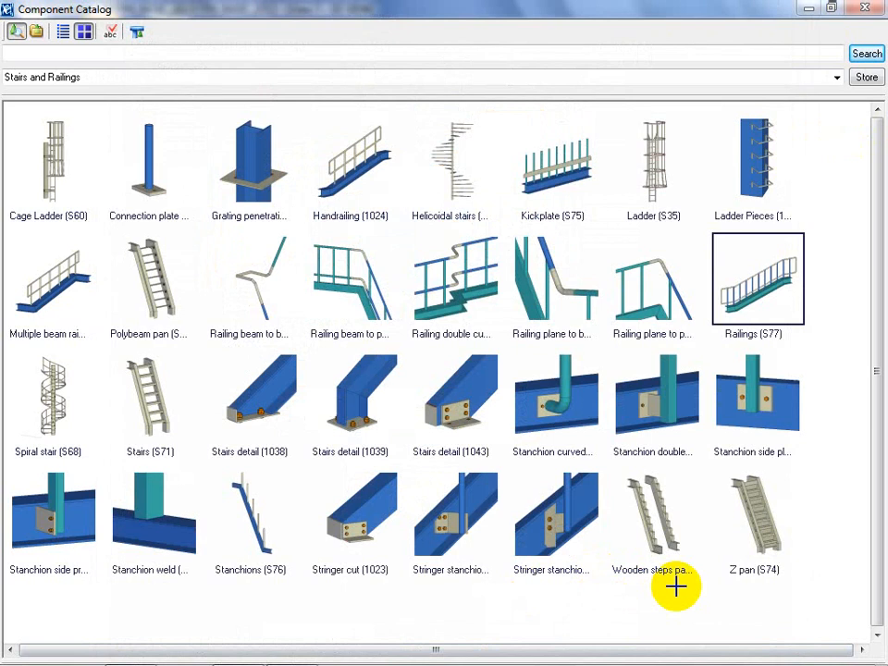
# Compare the catalog entries for Railing double curve (95) and Railing beam to plane (89).
pyautogui.click(435, 277)
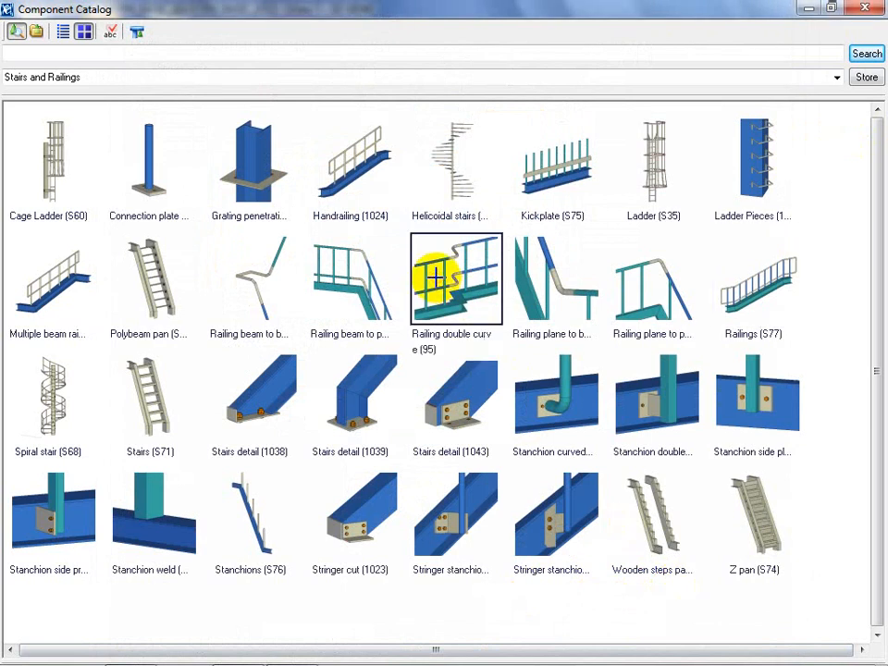
pyautogui.click(361, 278)
pyautogui.click(453, 280)
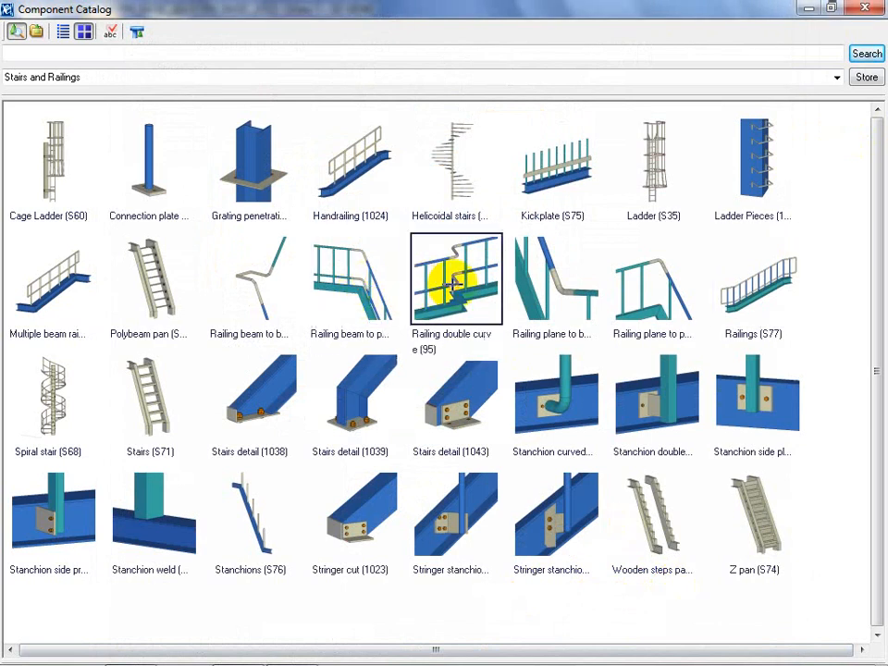
pyautogui.click(352, 276)
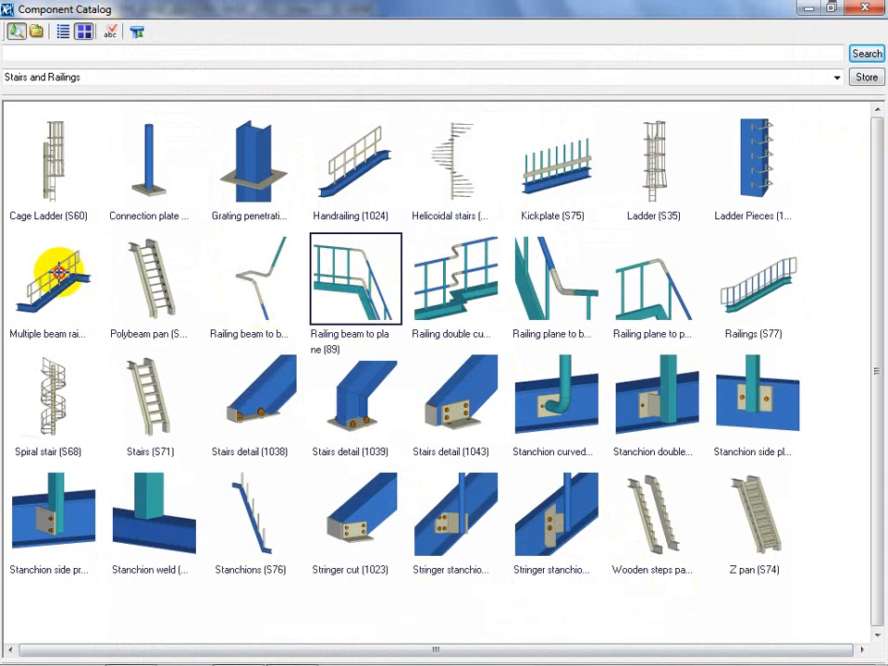
# Apply Multiple beam railing (S84) with its standard settings and set its first position at the top of the green corner column.
pyautogui.click(57, 270)
pyautogui.doubleClick(58, 270)
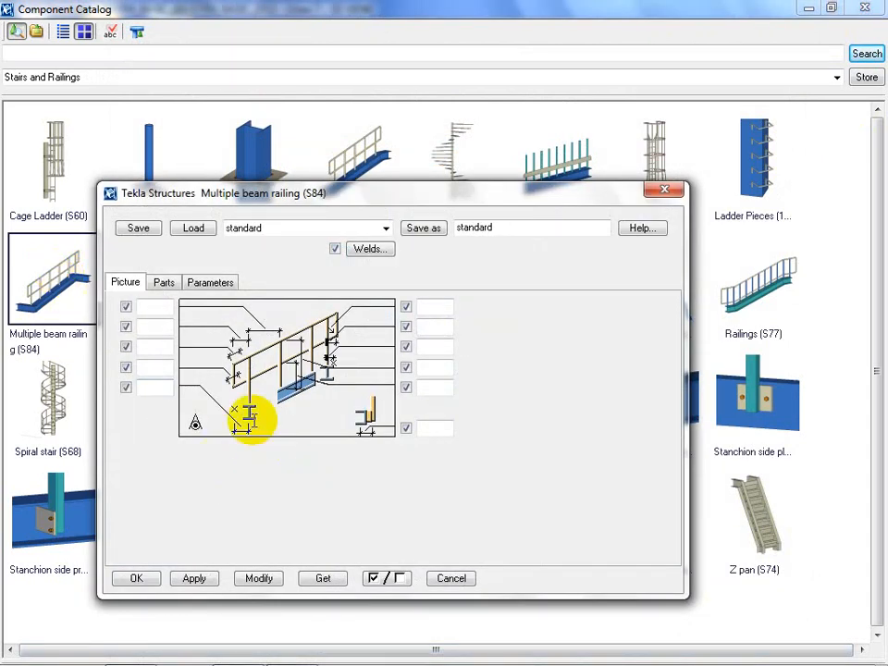
pyautogui.click(194, 578)
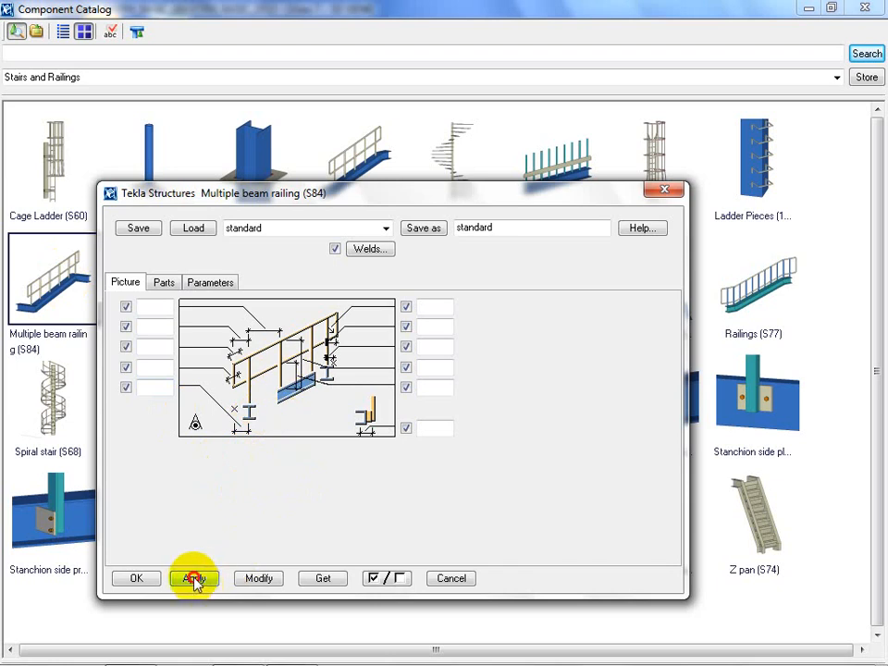
pyautogui.click(860, 9)
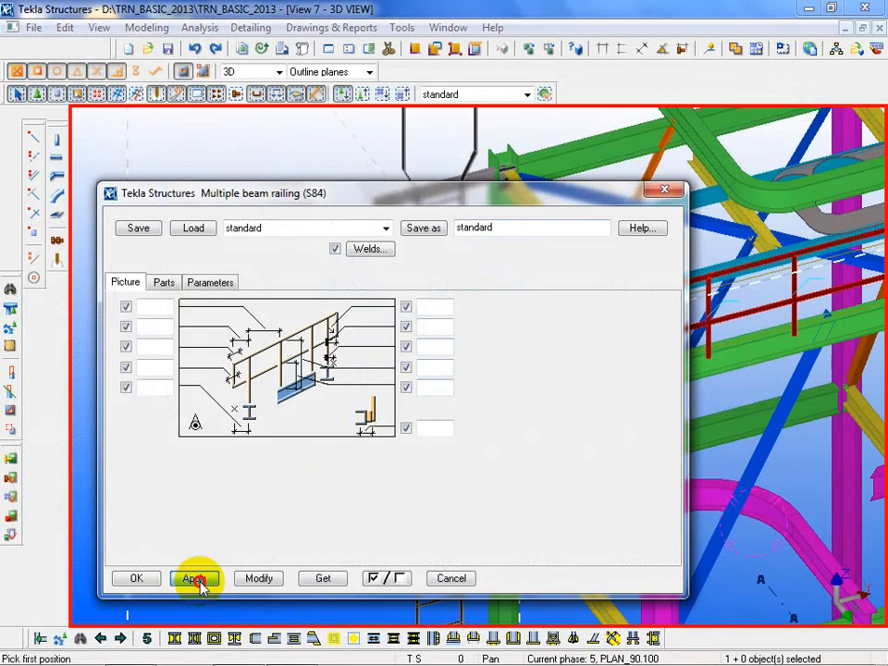
pyautogui.click(136, 578)
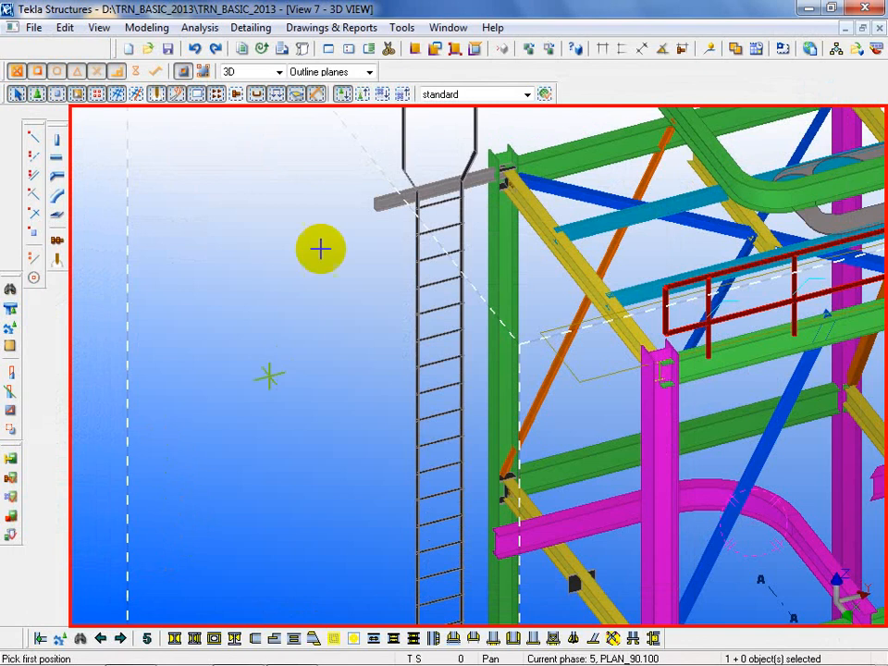
pyautogui.moveTo(324, 239); pyautogui.dragTo(181, 516, button='middle')
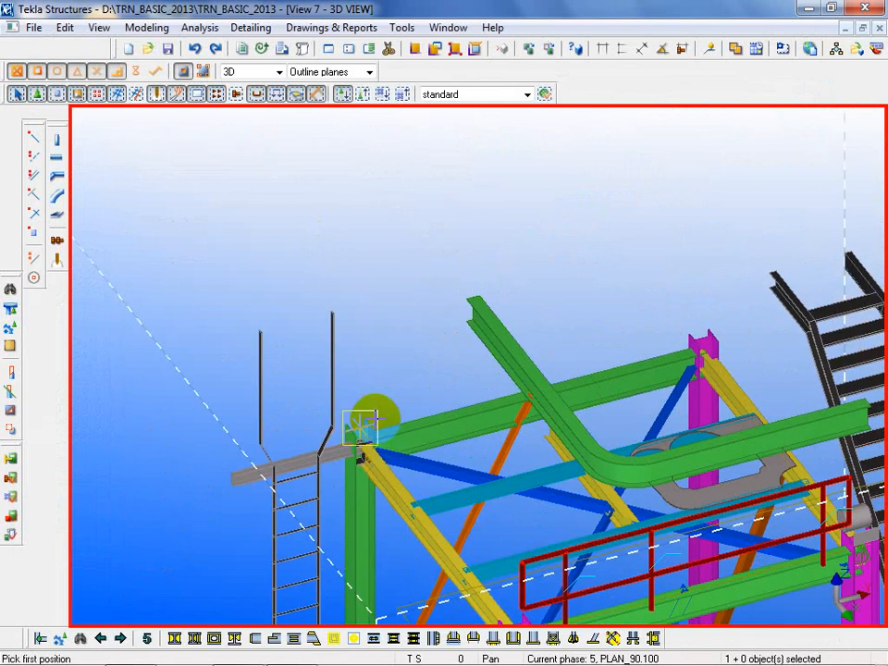
pyautogui.click(361, 426)
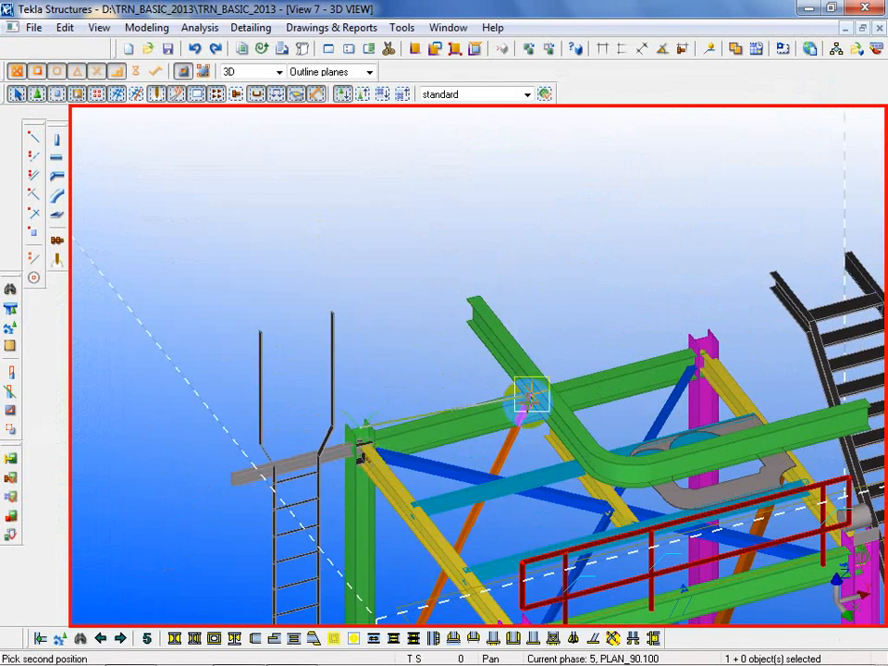
# Try to finish the multiple beam railing in the Plan 90.100_TOS view with its second position at the first cross beam, and end the command.
pyautogui.scroll(5, 518, 391)
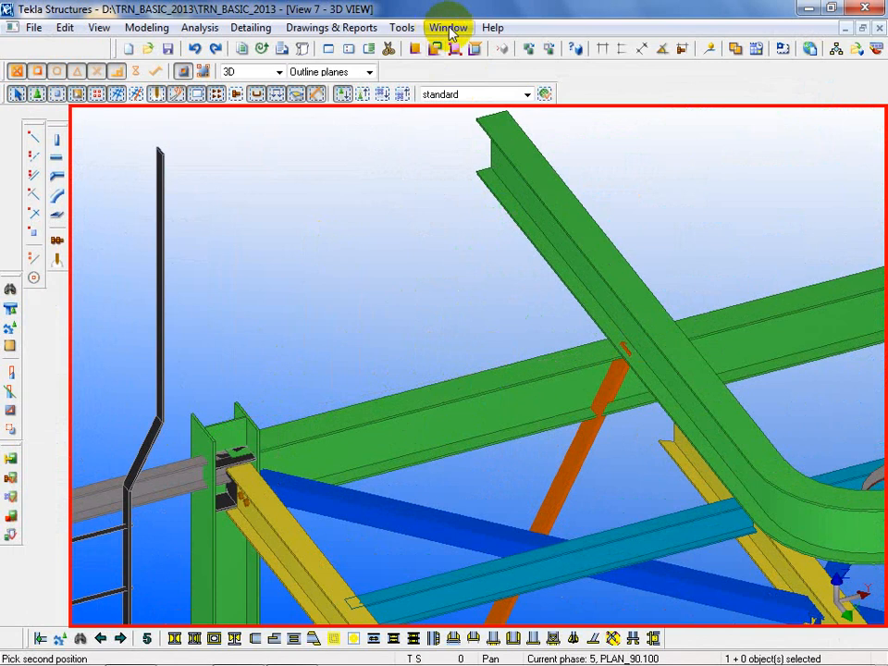
pyautogui.click(450, 28)
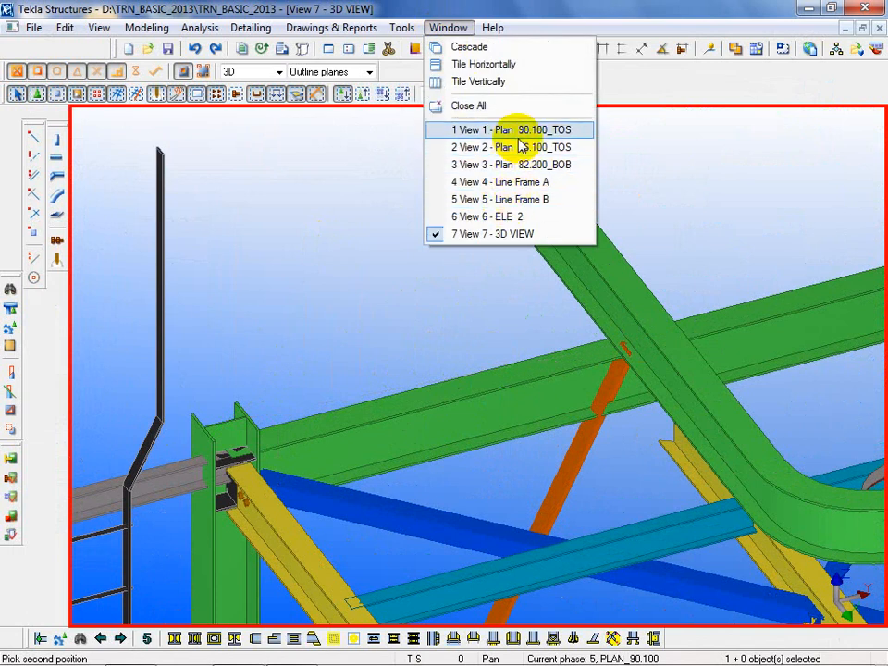
pyautogui.click(456, 130)
pyautogui.scroll(8, 130, 573)
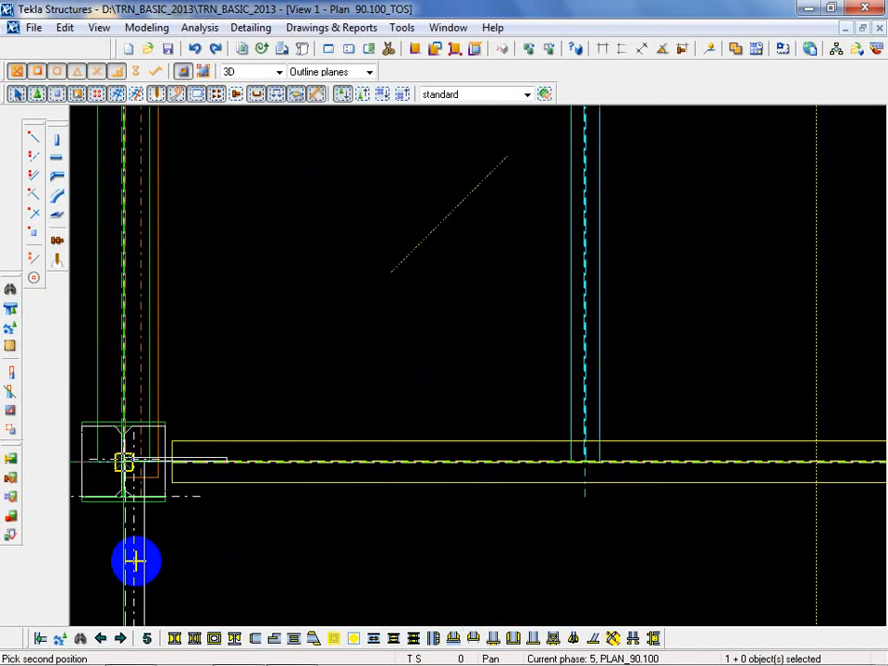
pyautogui.scroll(-3, 135, 419)
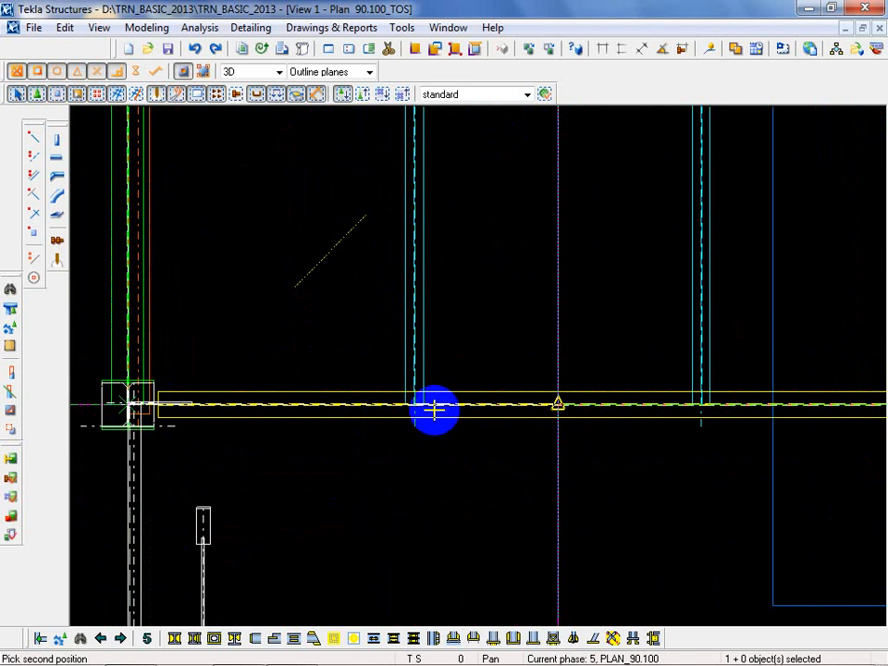
pyautogui.click(426, 408)
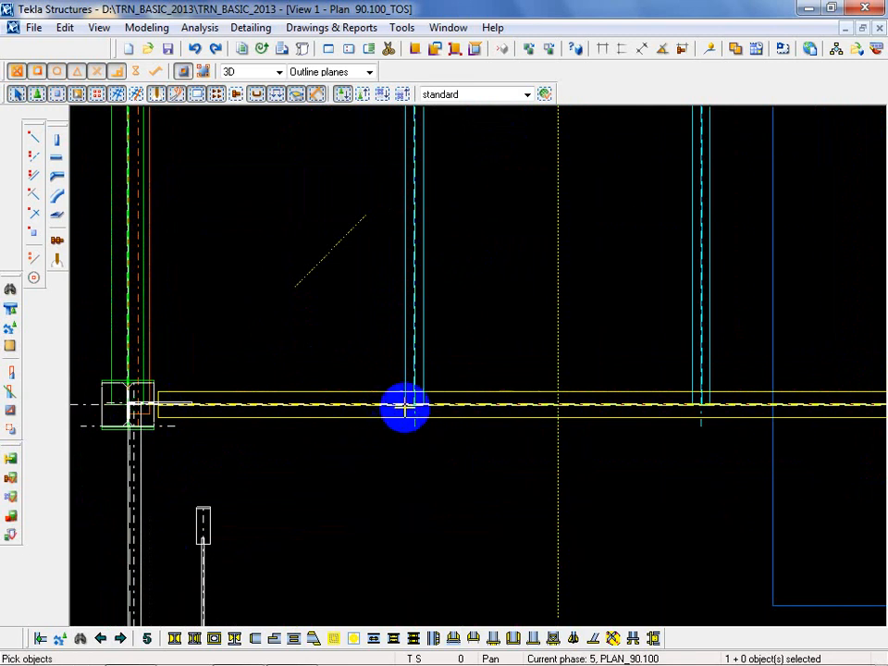
pyautogui.press('Return')
pyautogui.rightClick(335, 473)
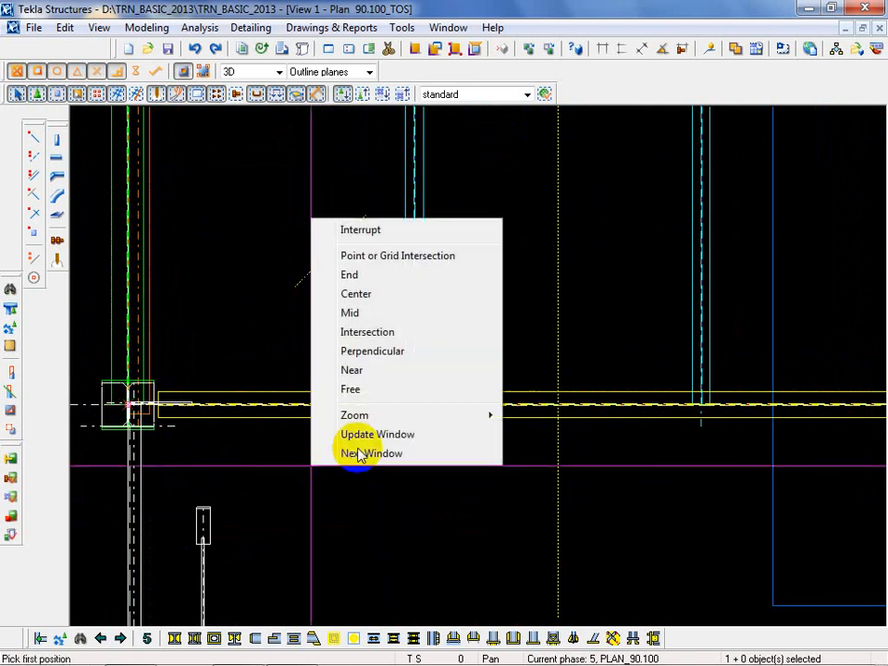
pyautogui.click(350, 231)
# Check the railing attempt around the green corner column in the 3D view and undo it.
pyautogui.click(435, 29)
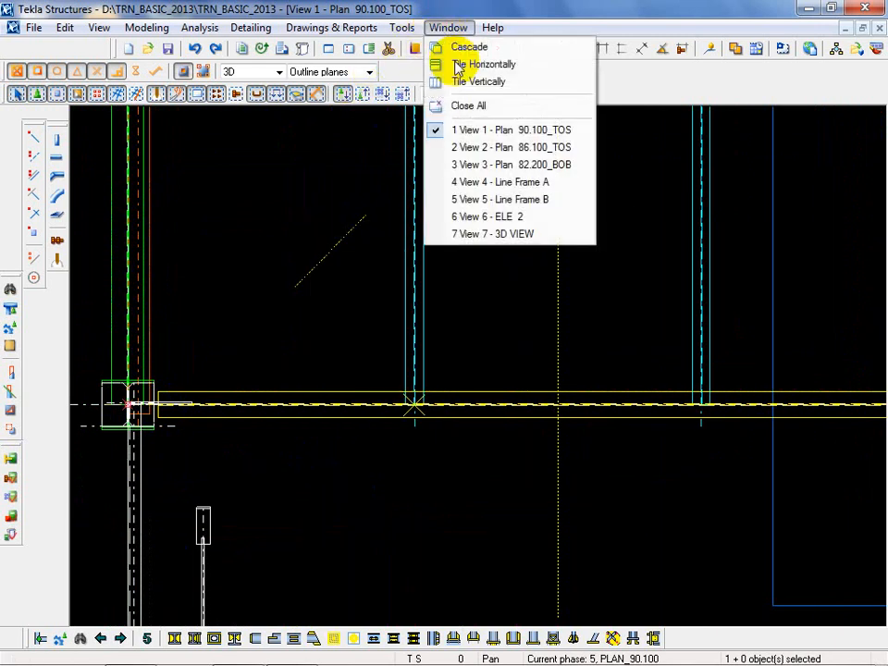
pyautogui.click(476, 234)
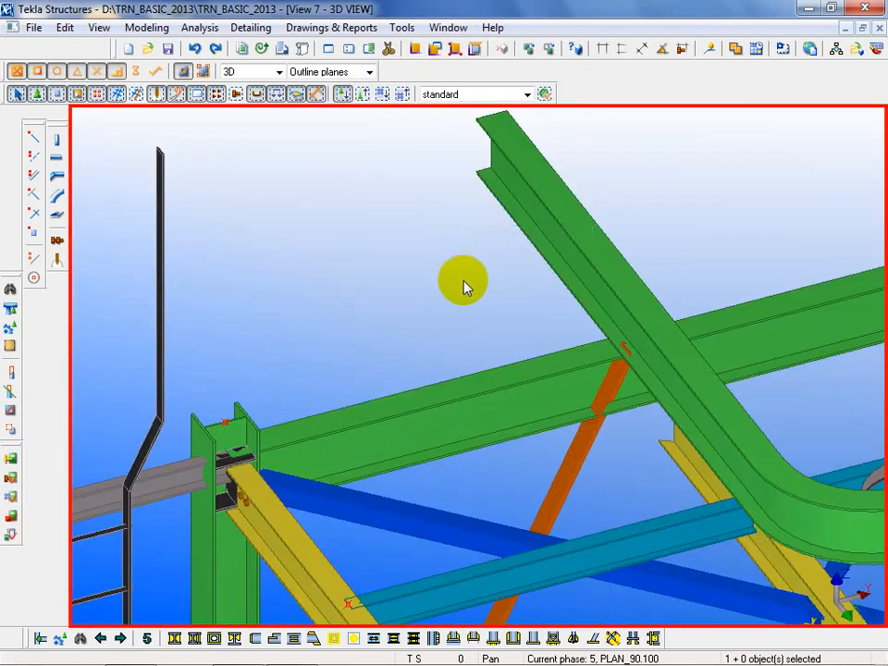
pyautogui.scroll(-3, 442, 305)
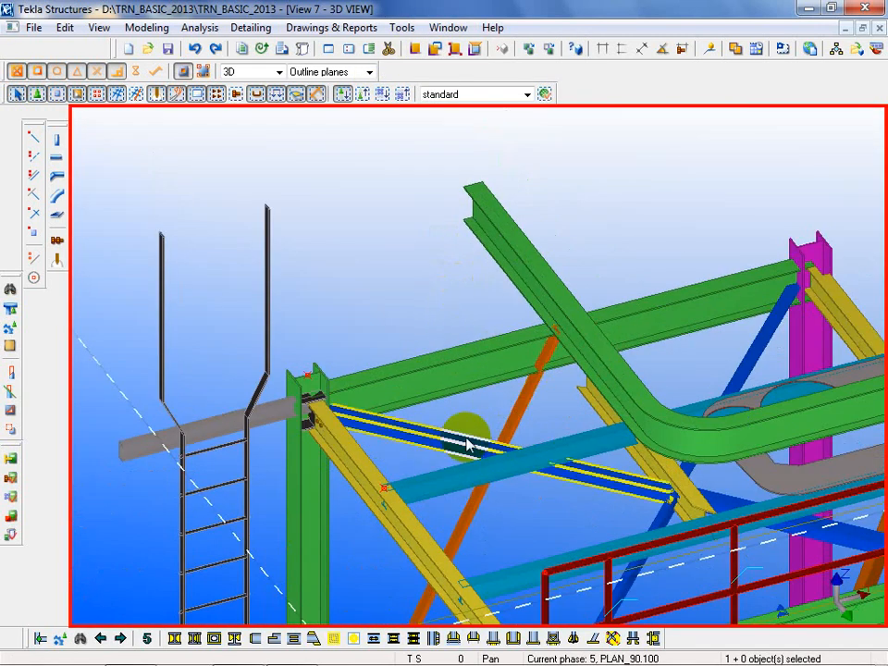
pyautogui.moveTo(468, 422); pyautogui.dragTo(455, 398, button='middle')
pyautogui.scroll(2, 470, 342)
pyautogui.scroll(2, 352, 357)
pyautogui.scroll(3, 224, 337)
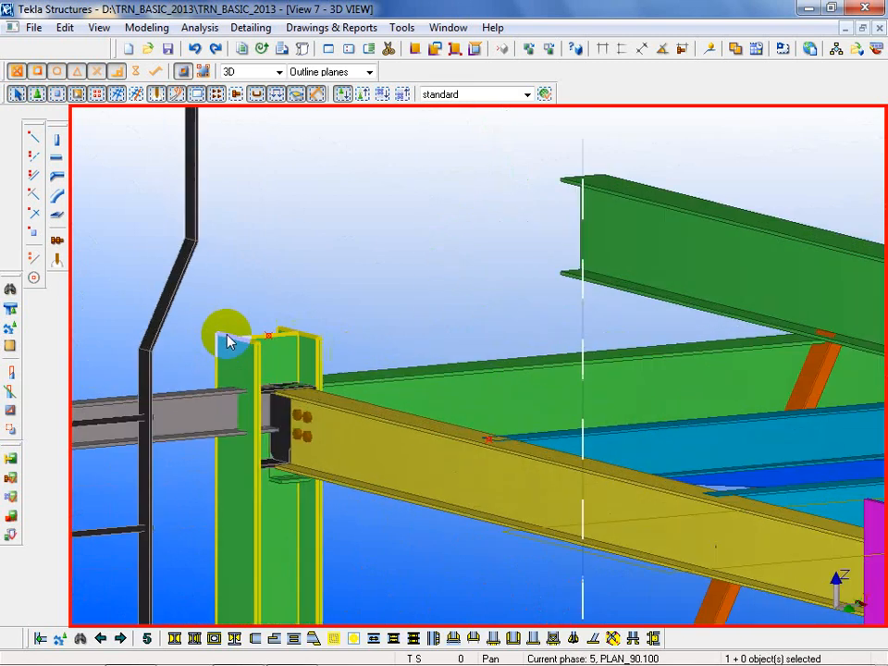
pyautogui.scroll(2, 270, 344)
pyautogui.click(283, 338)
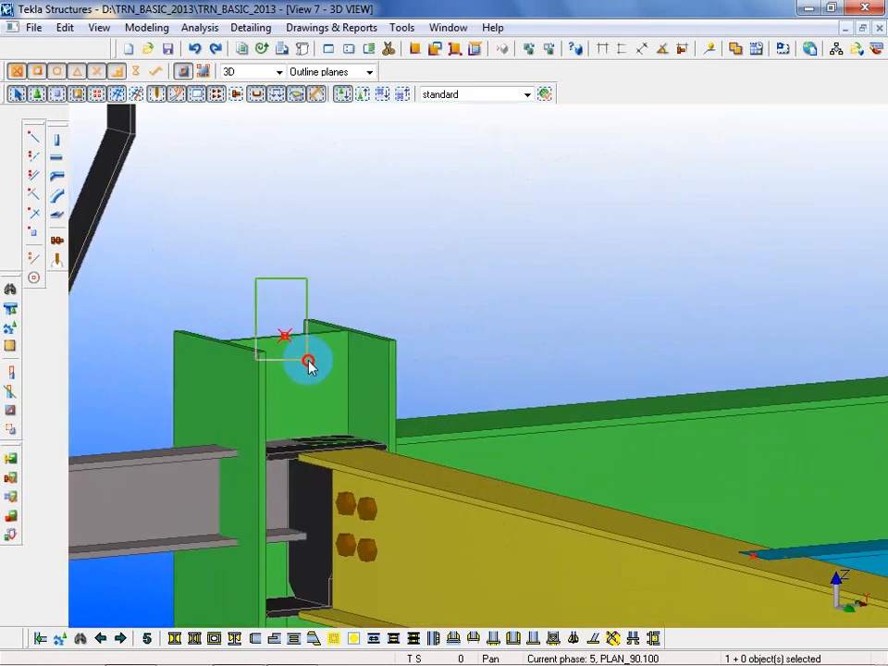
pyautogui.click(196, 51)
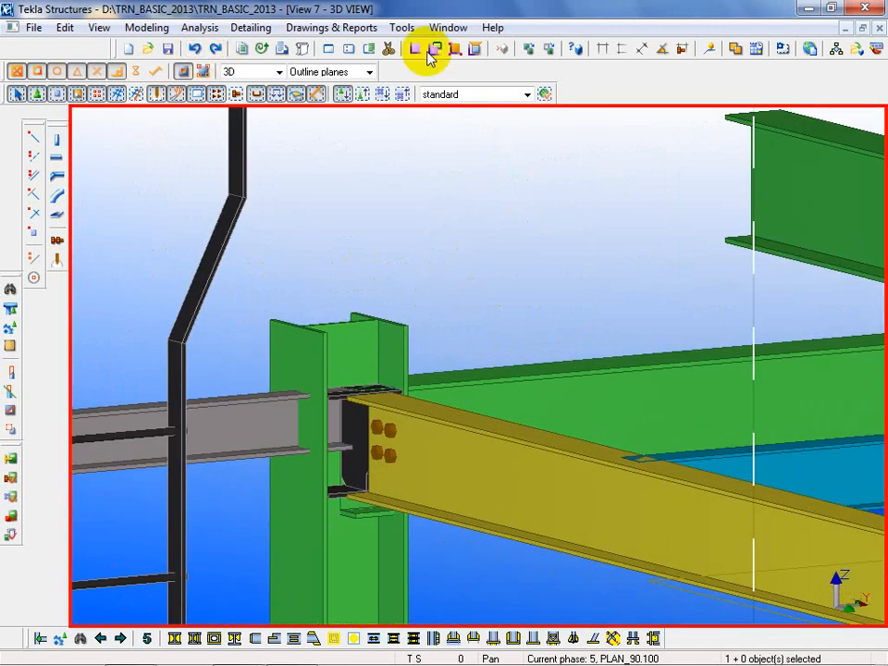
# Switch to the Plan 90.100_TOS view and open the component catalog again.
pyautogui.click(448, 26)
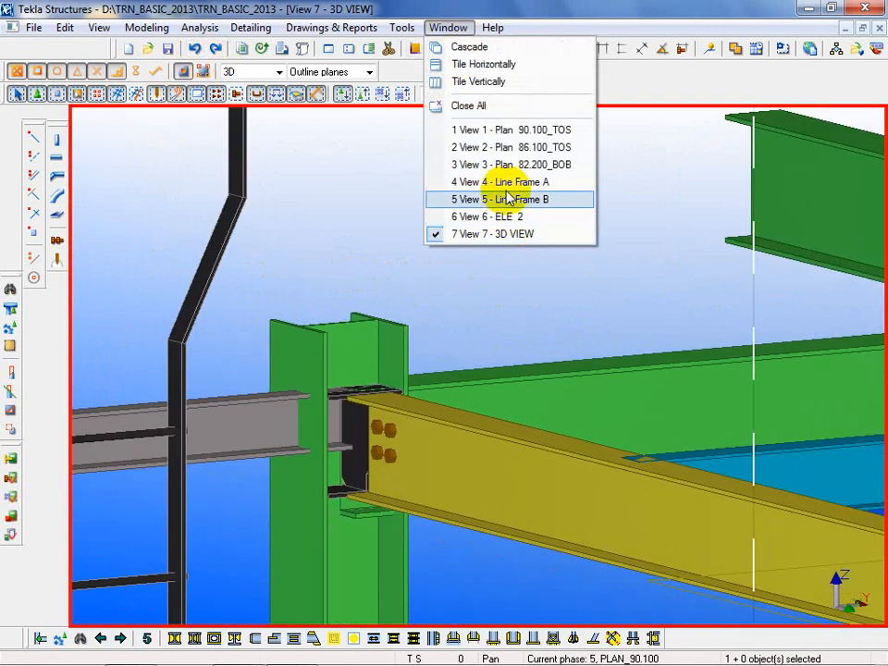
pyautogui.click(511, 131)
pyautogui.click(234, 361)
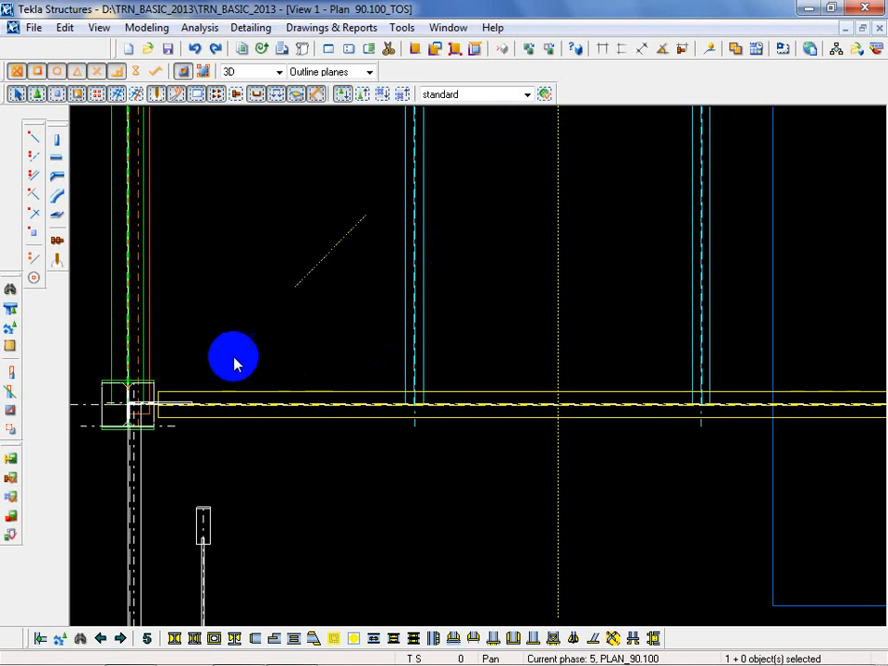
pyautogui.click(80, 639)
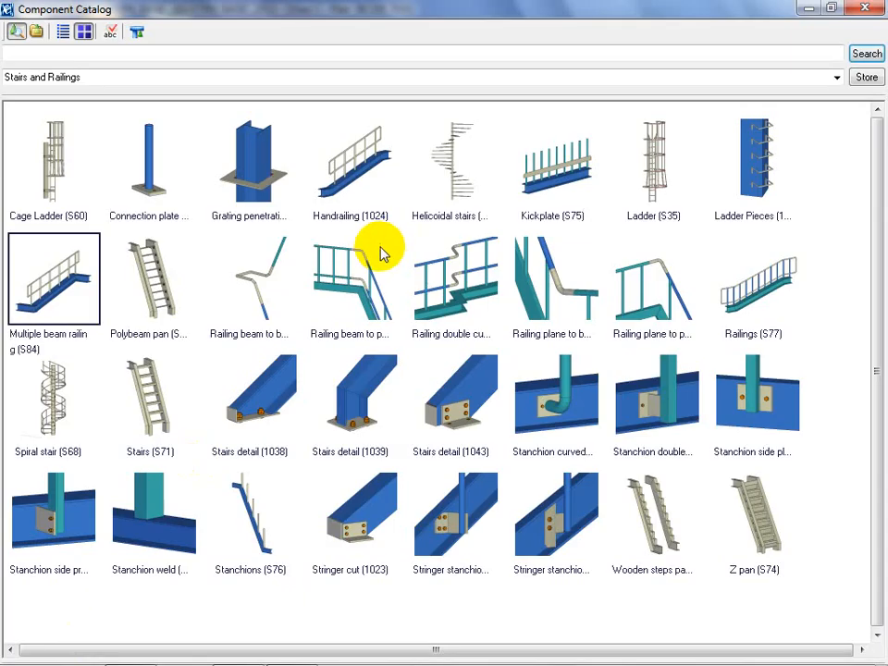
# Try to place Multiple beam railing (S84) with standard settings from the horizontal beam's midpoint towards the corner column, and end the command.
pyautogui.doubleClick(73, 294)
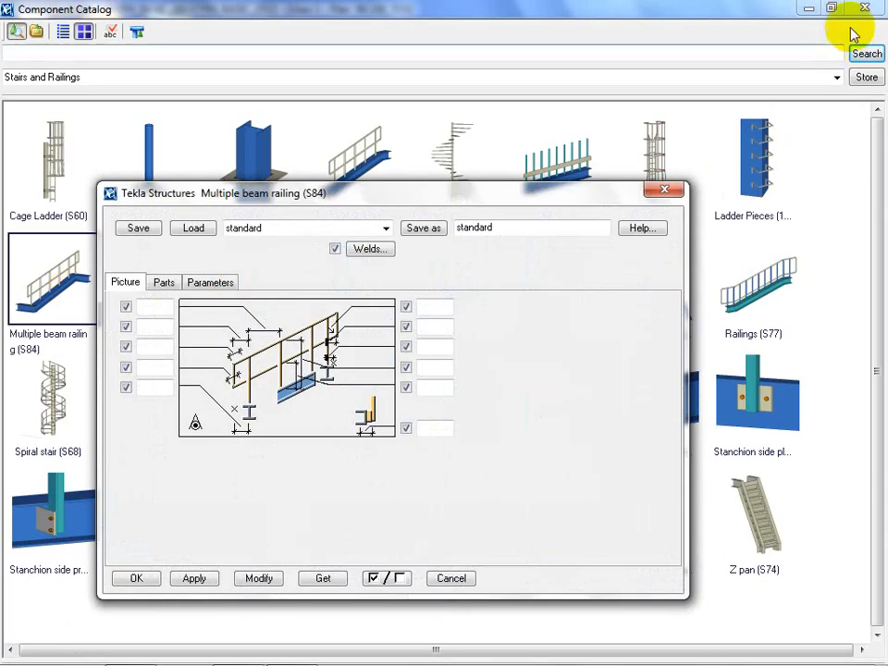
pyautogui.click(809, 8)
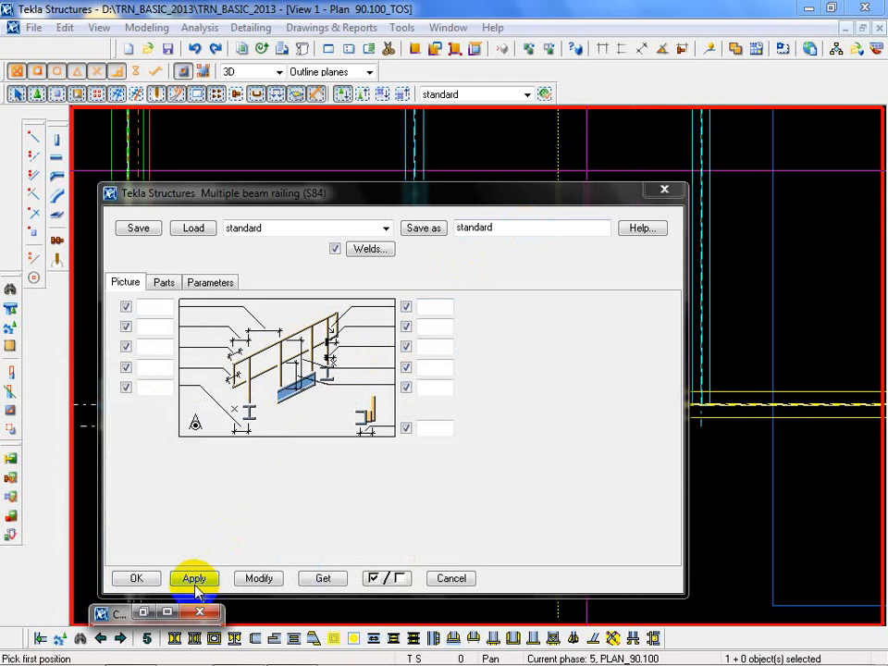
pyautogui.click(136, 578)
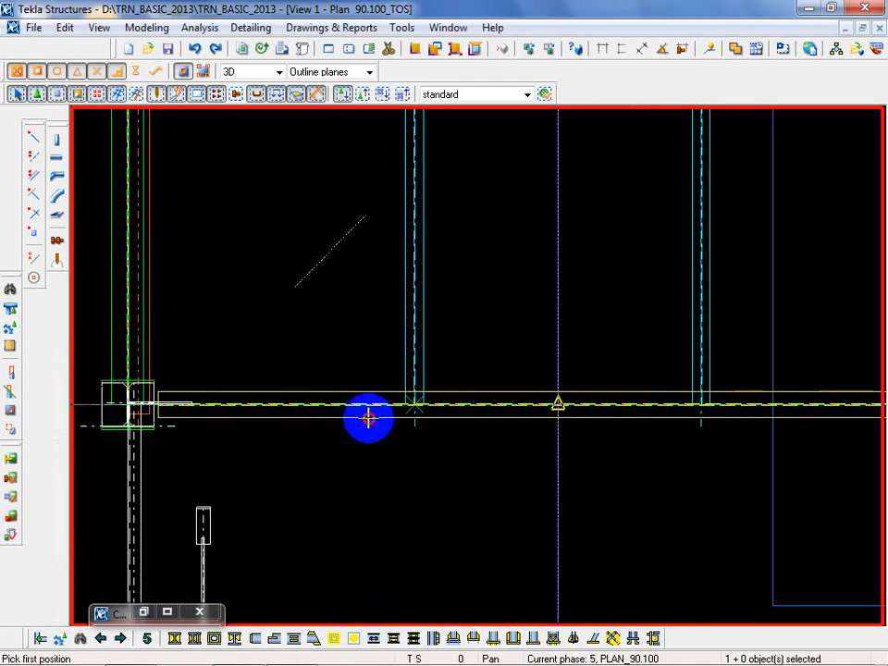
pyautogui.click(512, 392)
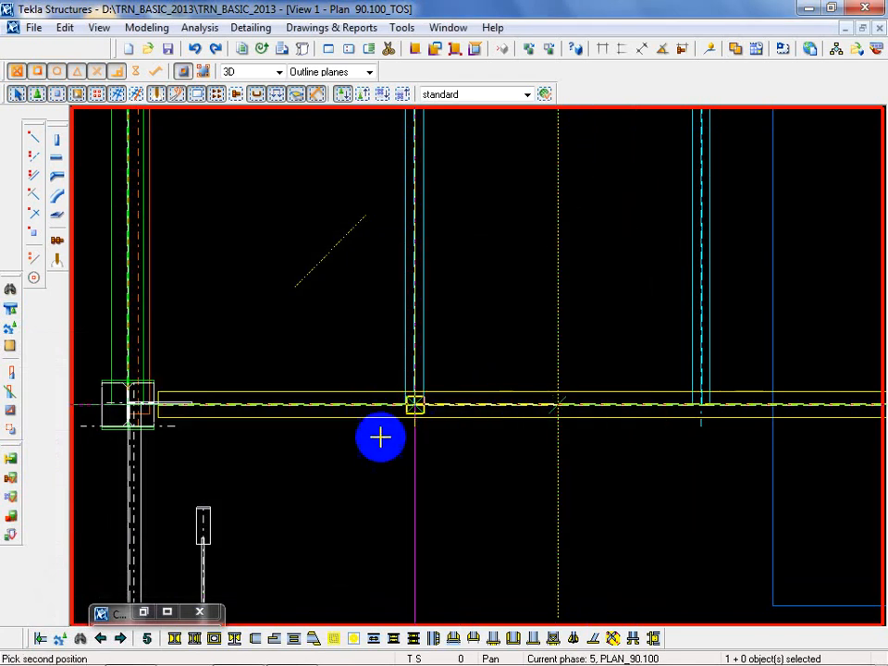
pyautogui.click(193, 419)
pyautogui.rightClick(267, 457)
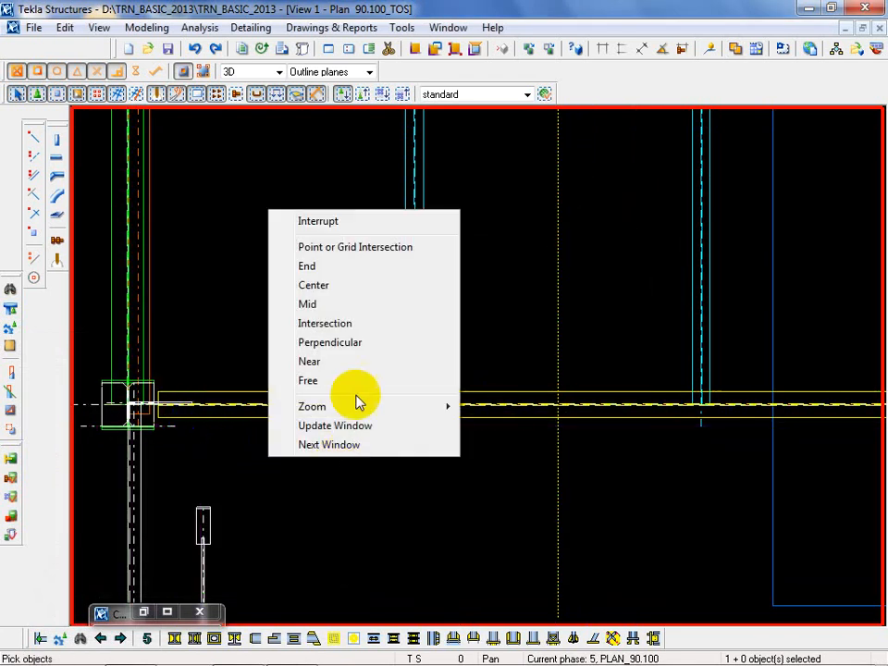
pyautogui.click(320, 222)
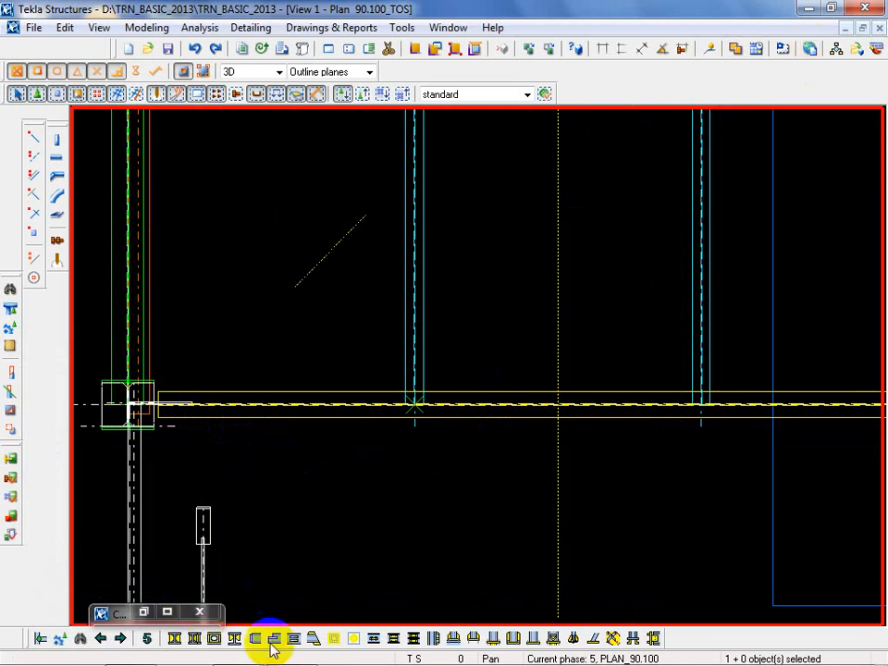
pyautogui.click(177, 417)
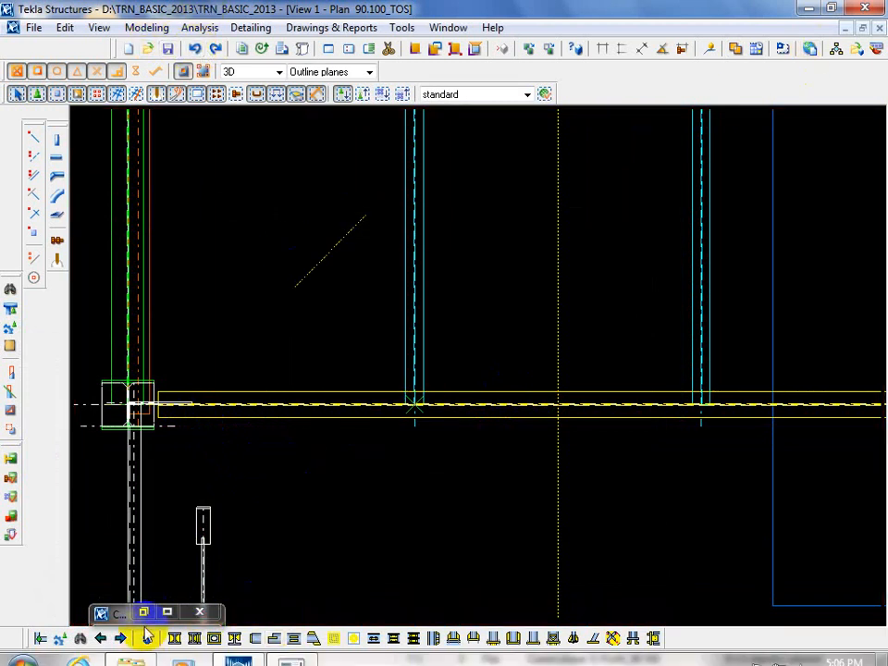
# Try Railings (S77) from the component catalog with its default settings in the plan view, and end the command.
pyautogui.click(167, 611)
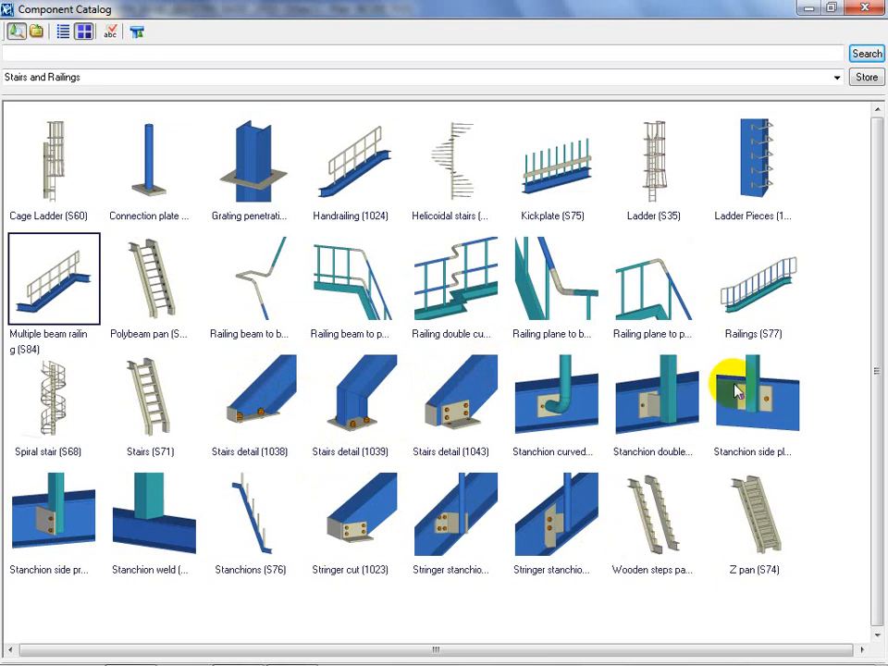
pyautogui.doubleClick(776, 298)
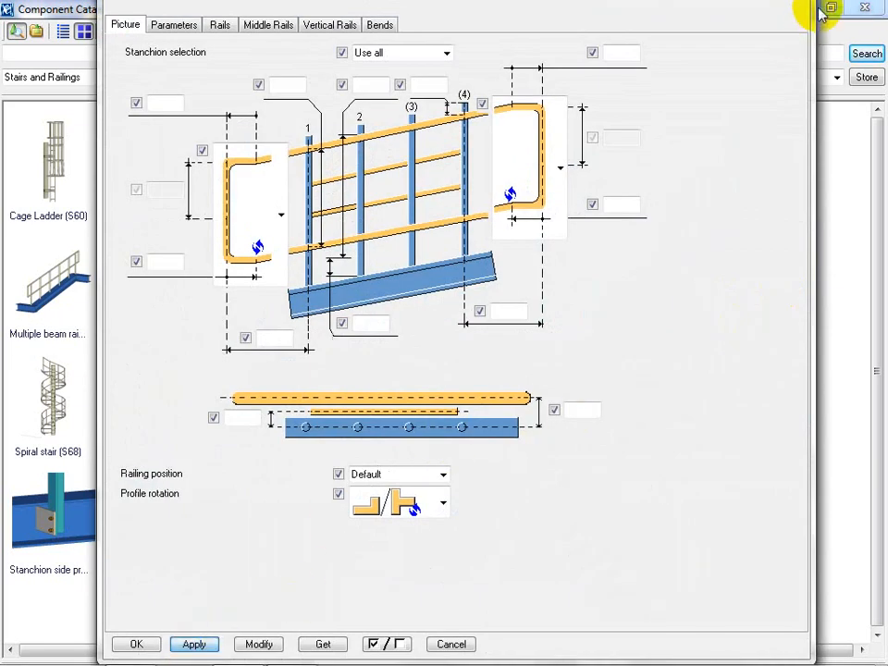
pyautogui.click(868, 8)
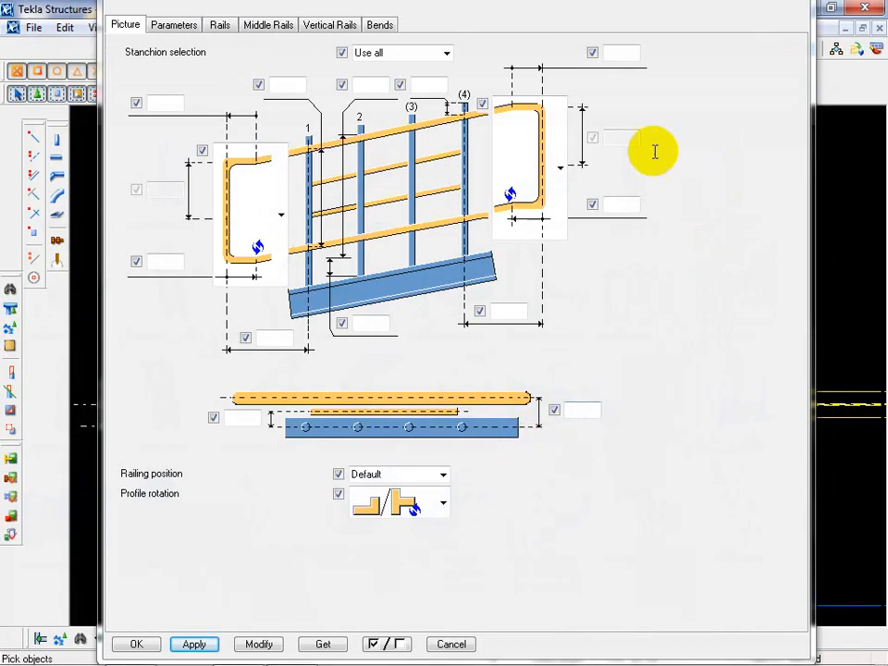
pyautogui.click(198, 645)
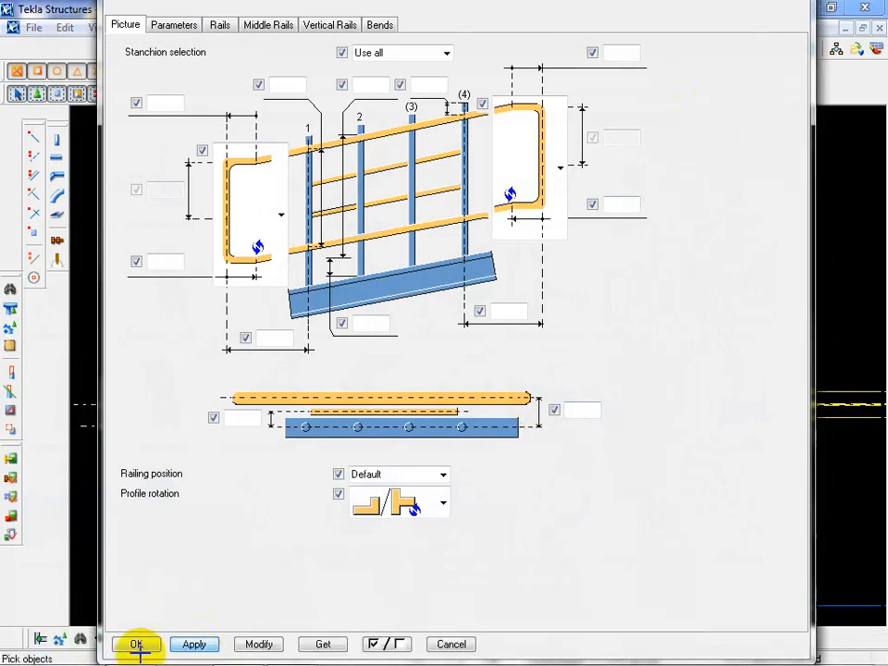
pyautogui.click(141, 644)
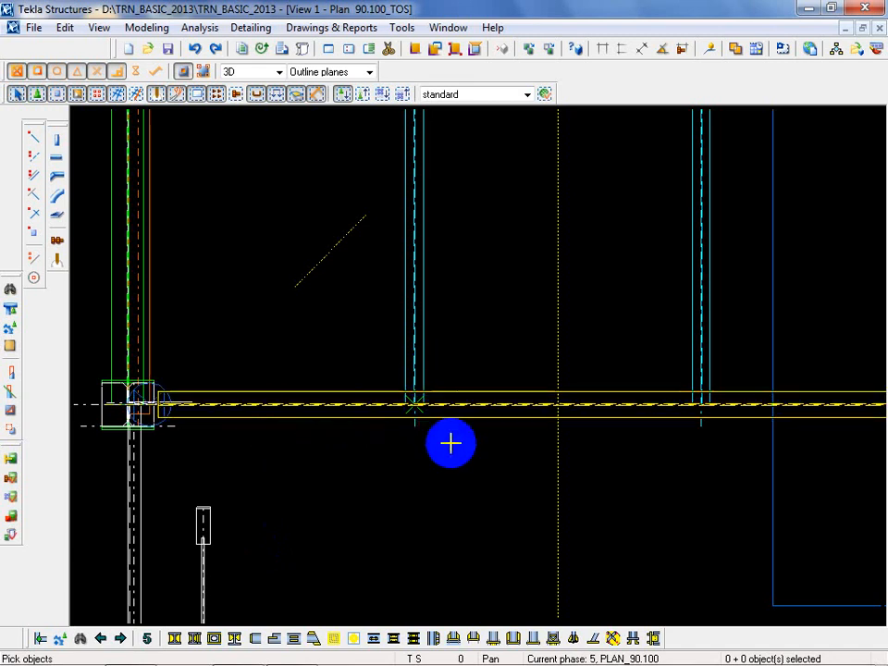
pyautogui.rightClick(297, 468)
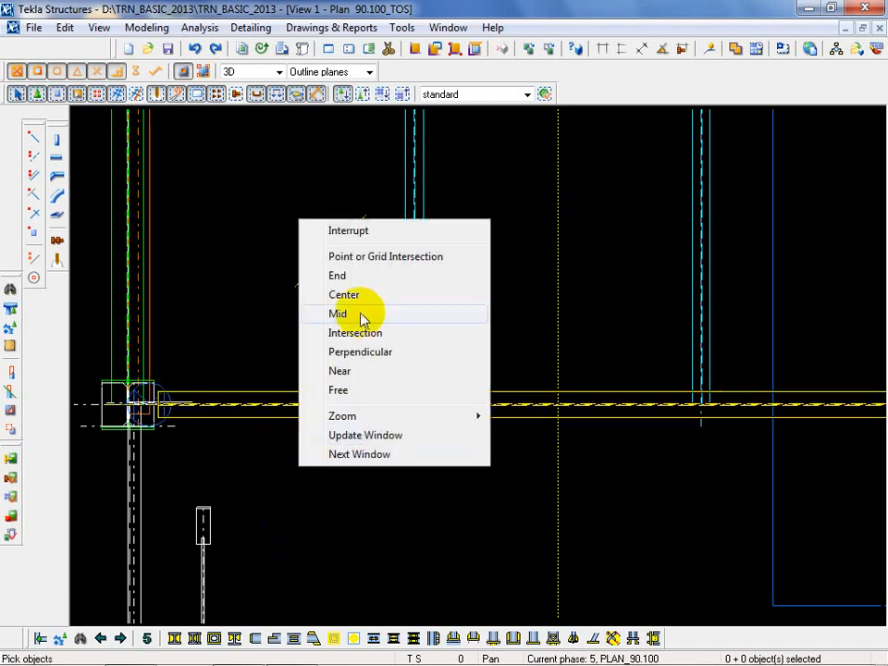
pyautogui.click(342, 233)
# Delete the round component symbol at the corner column.
pyautogui.click(159, 425)
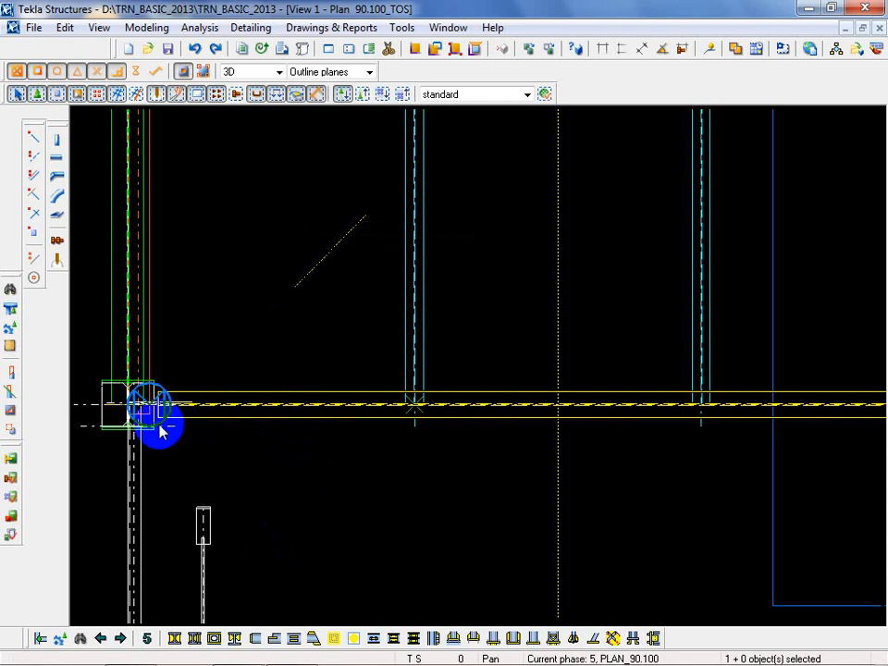
pyautogui.press('Delete')
pyautogui.click(299, 543)
# Review the Railings (S77) settings in the component catalog, and leave the component and catalog without applying anything.
pyautogui.click(83, 641)
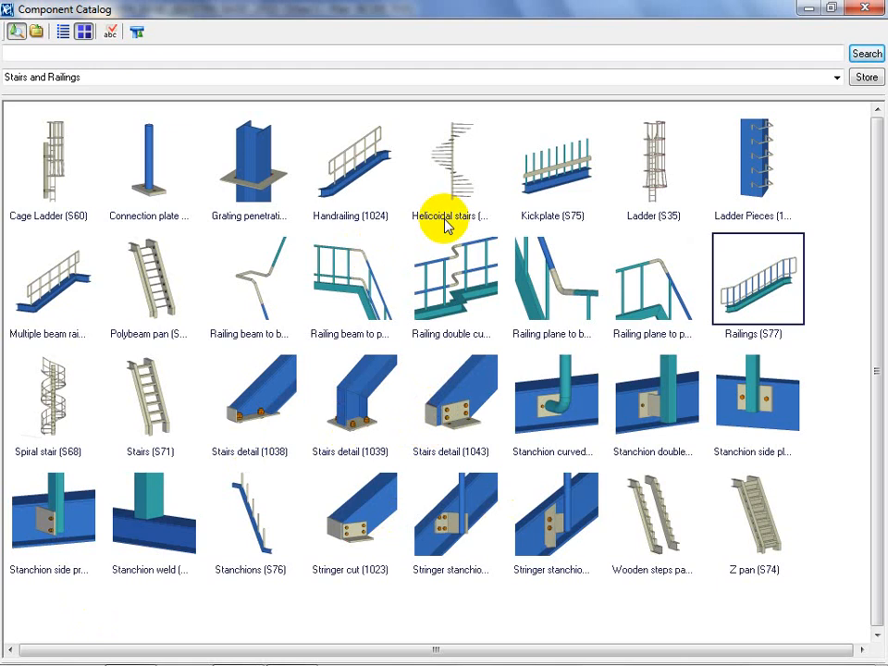
pyautogui.click(372, 173)
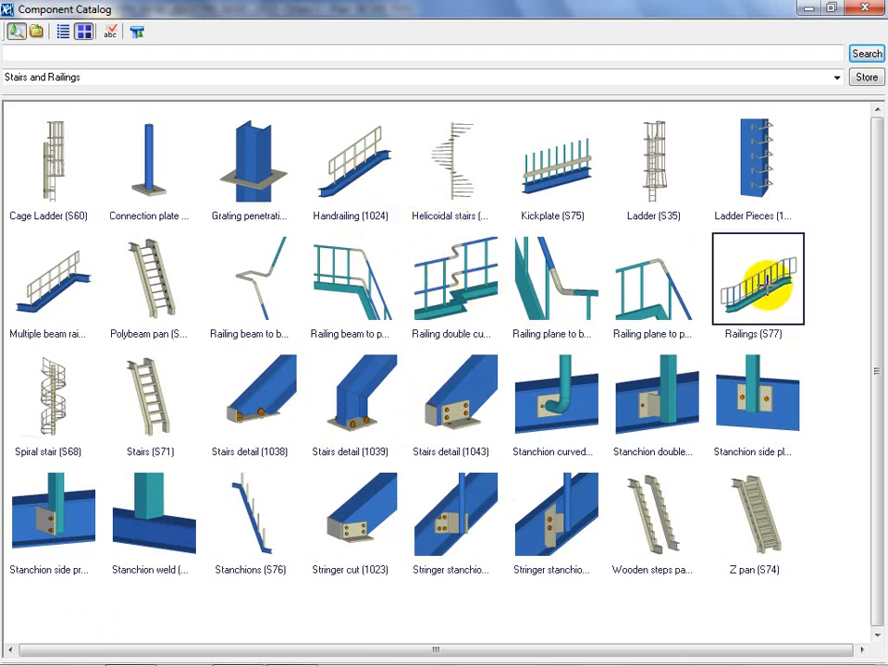
pyautogui.doubleClick(757, 285)
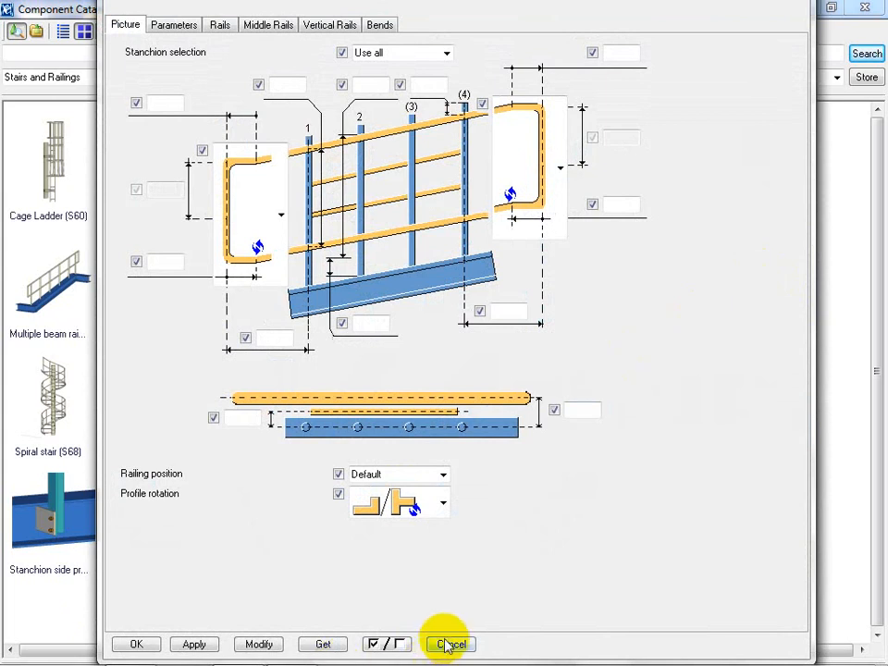
pyautogui.click(450, 645)
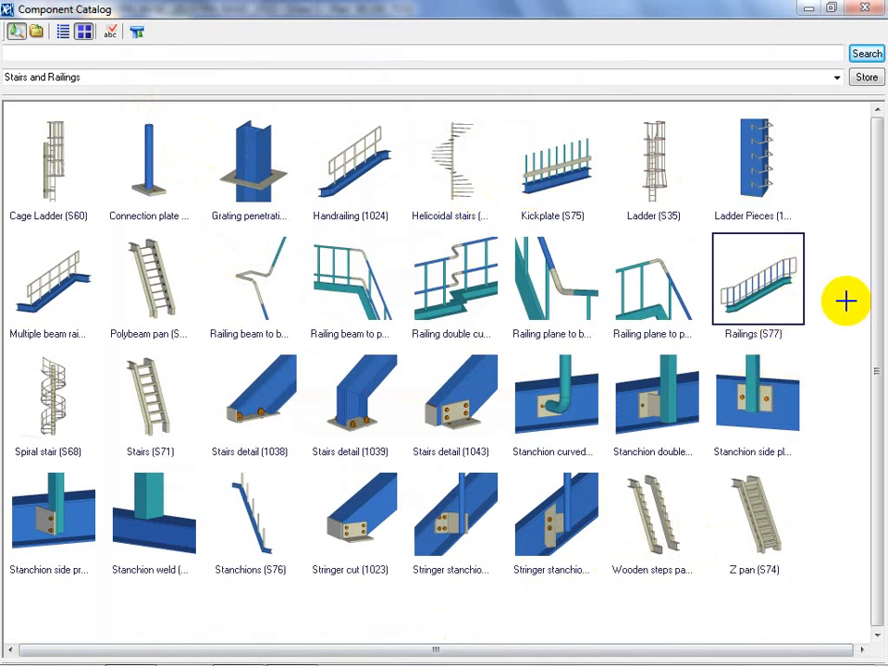
pyautogui.click(874, 11)
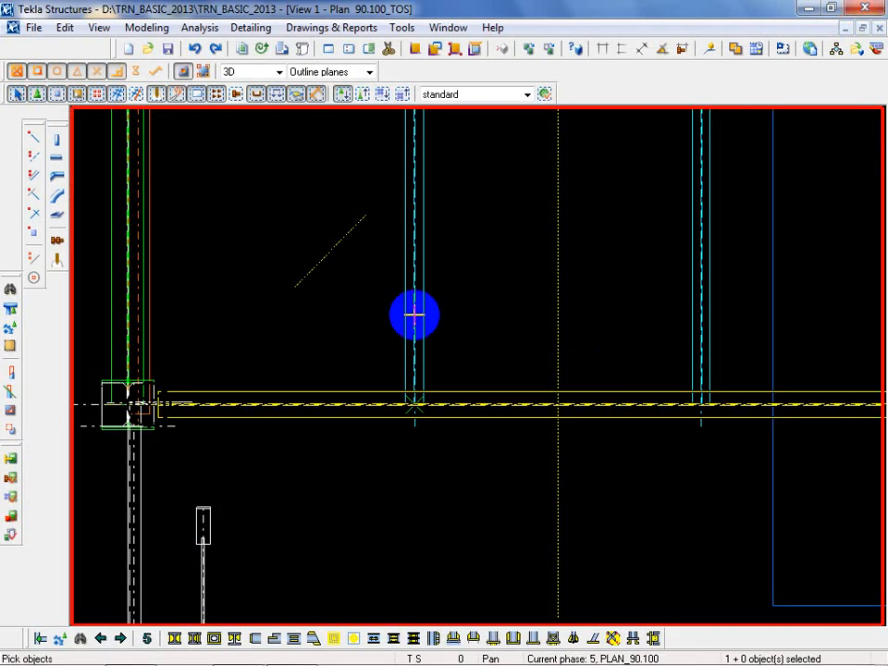
pyautogui.rightClick(344, 307)
pyautogui.click(344, 316)
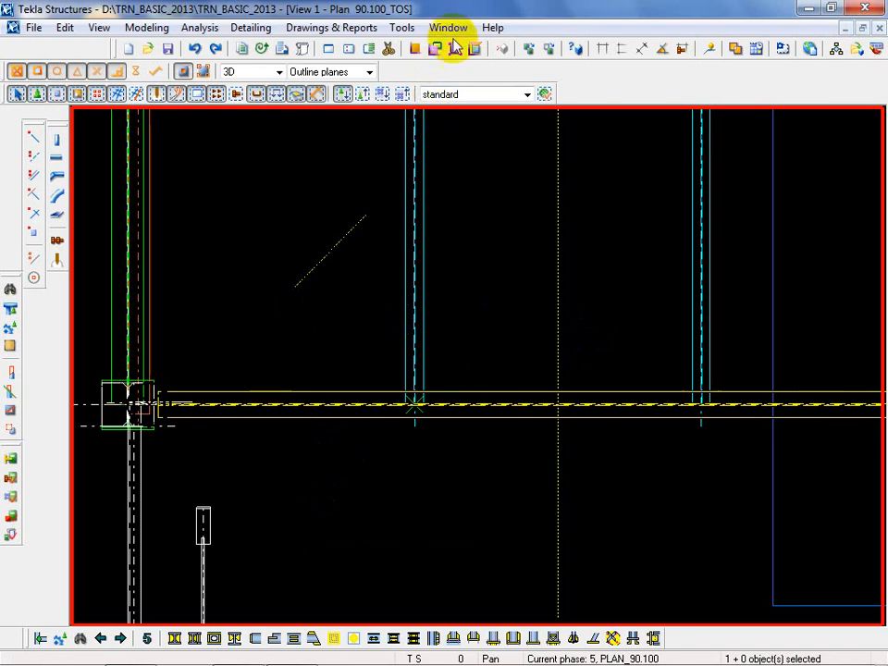
# Switch from the plan to View 7 - 3D VIEW and show the whole structure.
pyautogui.scroll(-5, 307, 292)
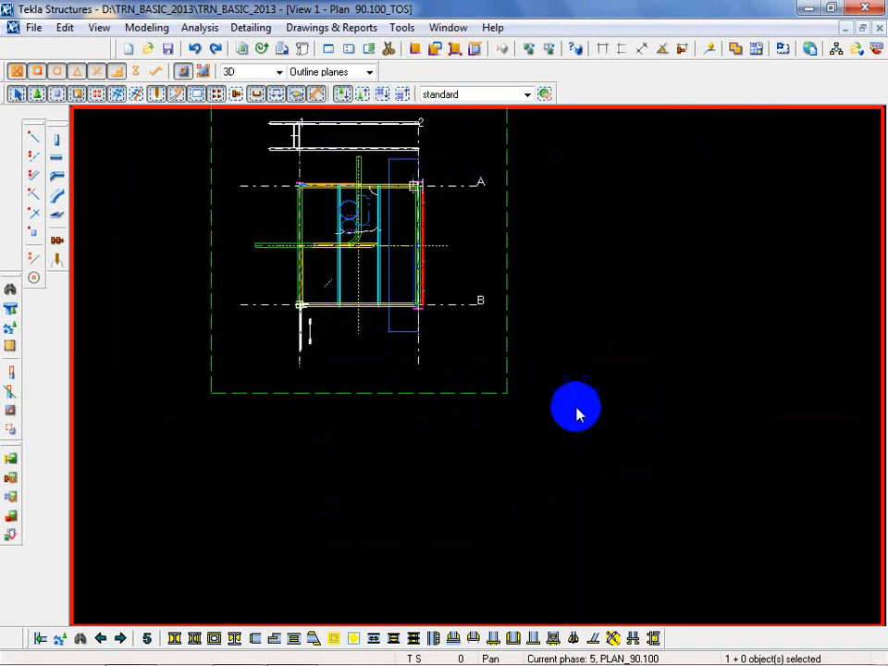
pyautogui.moveTo(611, 662)
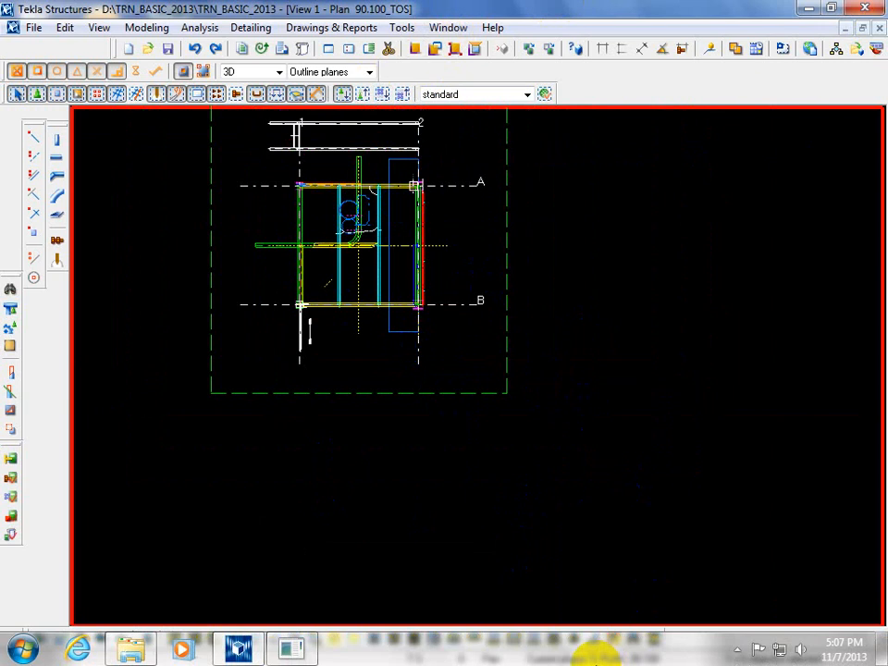
pyautogui.click(448, 27)
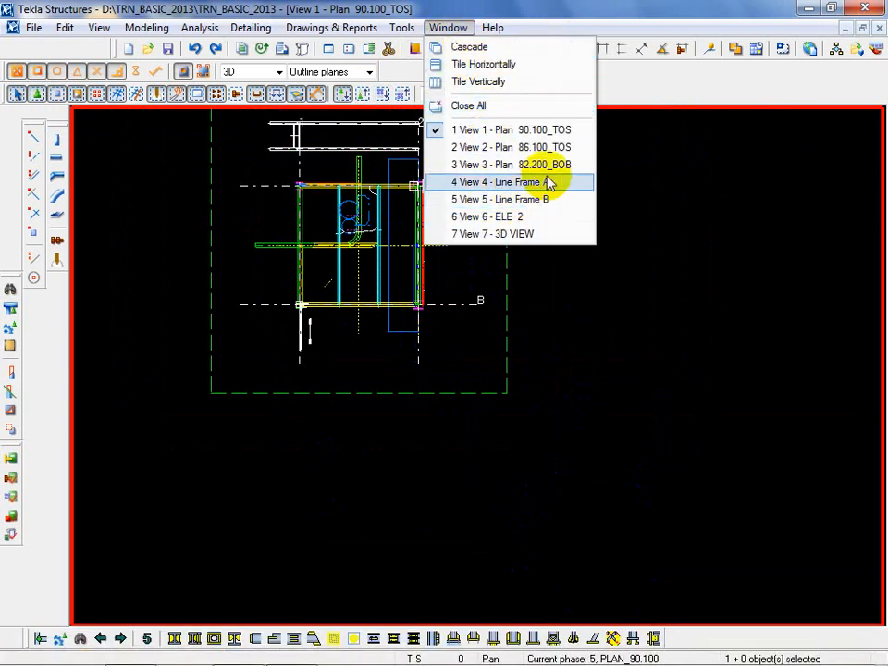
pyautogui.click(530, 234)
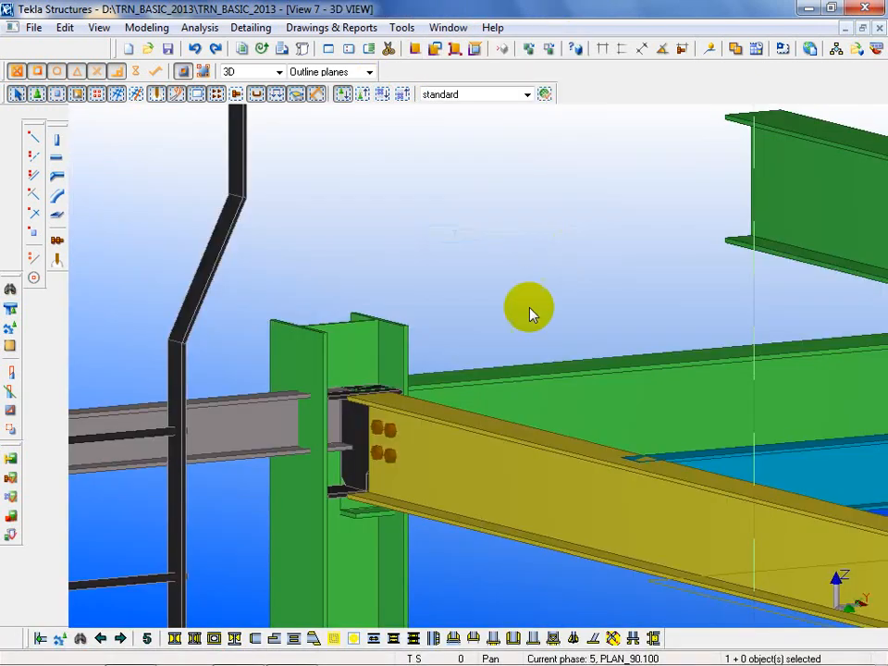
pyautogui.scroll(-10, 529, 307)
pyautogui.click(421, 462)
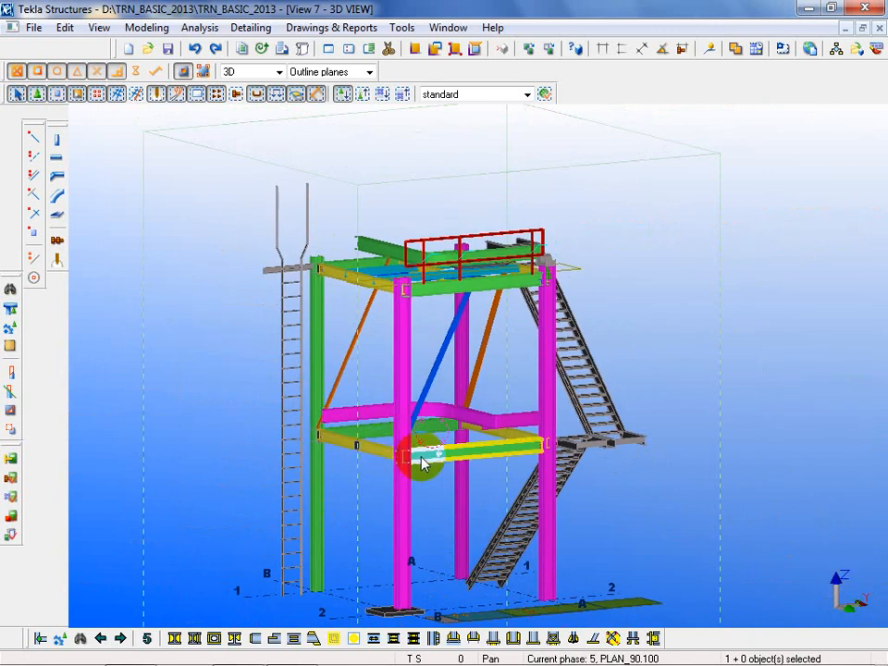
# Add a point at the intersection of grid lines 1 and B, at the base of the green column beside the ladder.
pyautogui.keyDown('ctrl'); pyautogui.moveTo(355, 519); pyautogui.dragTo(337, 550, button='middle'); pyautogui.keyUp('ctrl')
pyautogui.scroll(5, 333, 544)
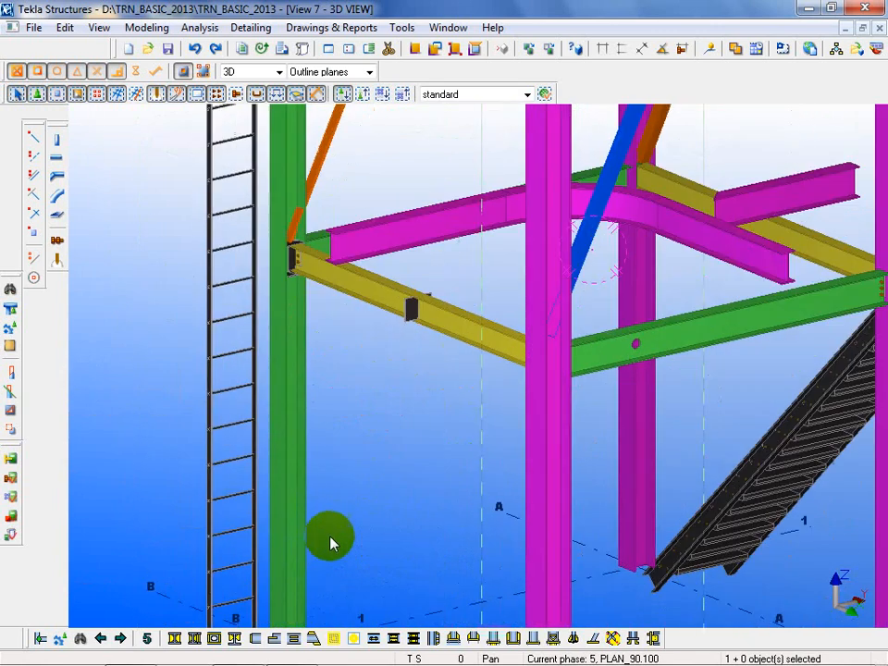
pyautogui.keyDown('ctrl'); pyautogui.moveTo(337, 461); pyautogui.dragTo(385, 455, button='middle'); pyautogui.keyUp('ctrl')
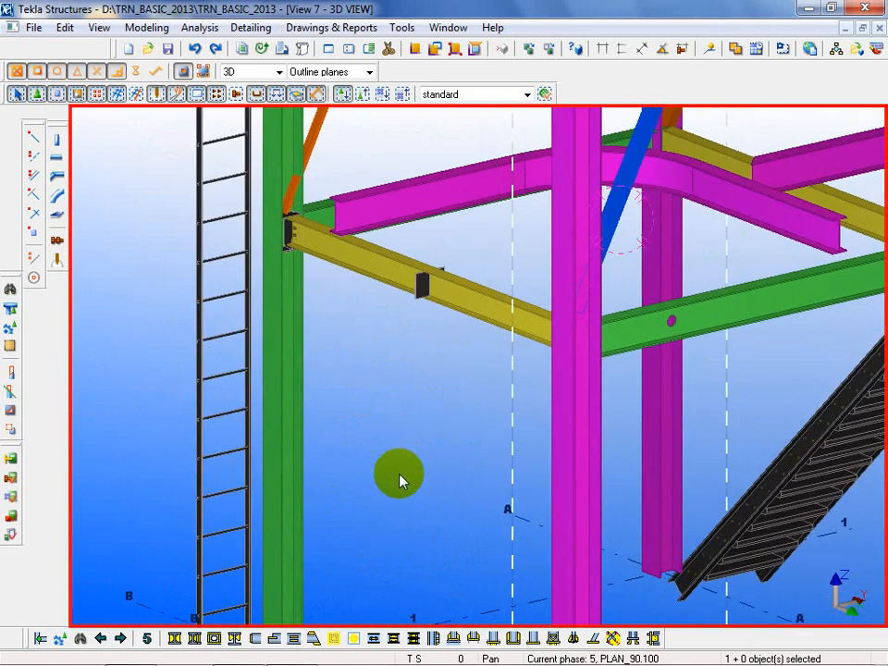
pyautogui.scroll(-3, 383, 328)
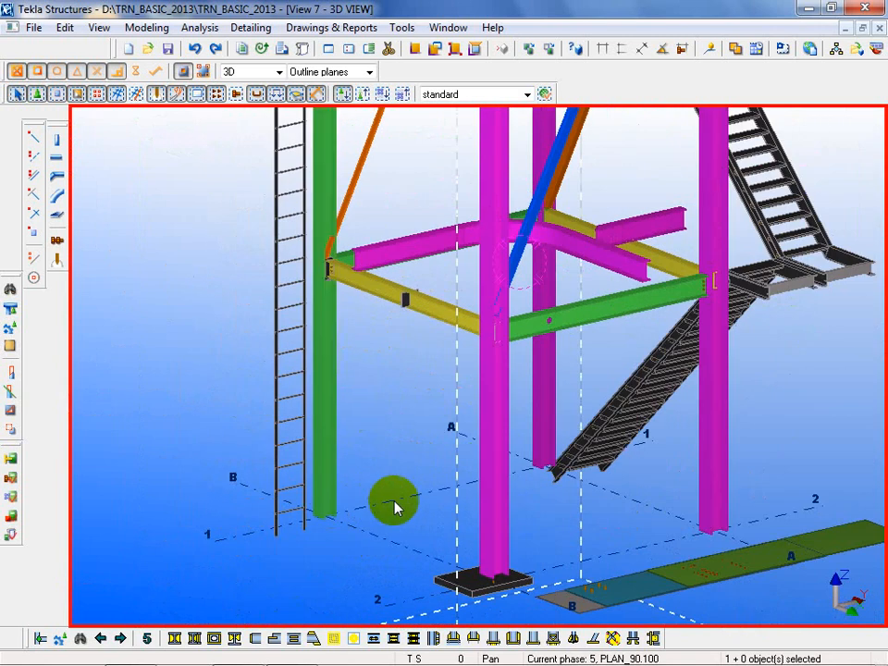
pyautogui.scroll(3, 394, 508)
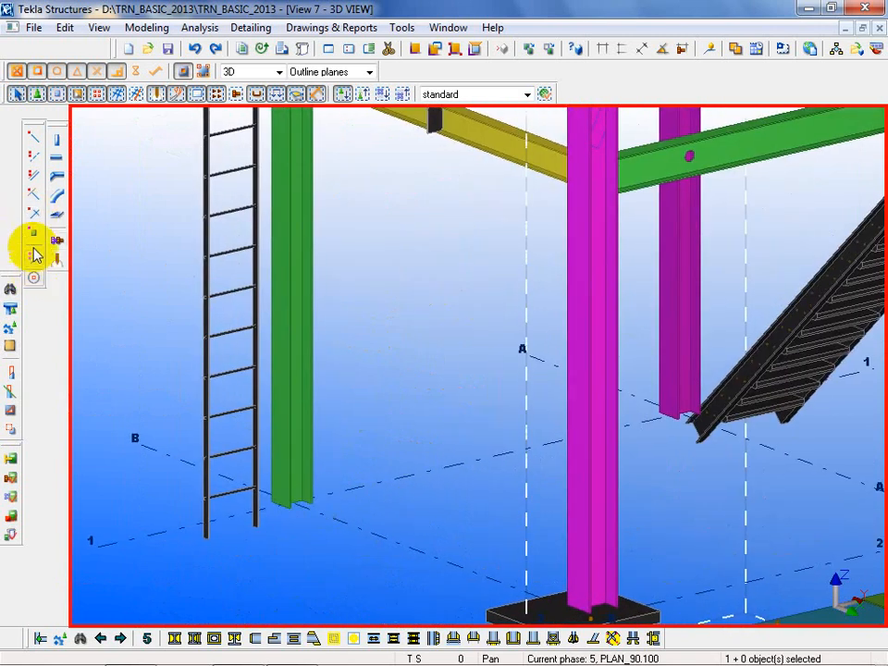
pyautogui.click(34, 235)
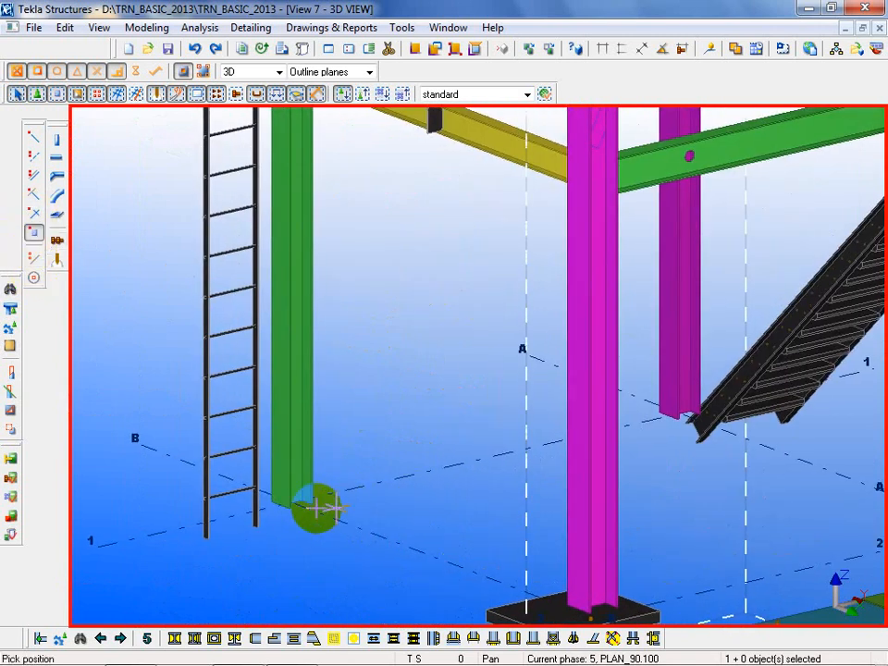
pyautogui.rightClick(390, 391)
pyautogui.scroll(3, 291, 513)
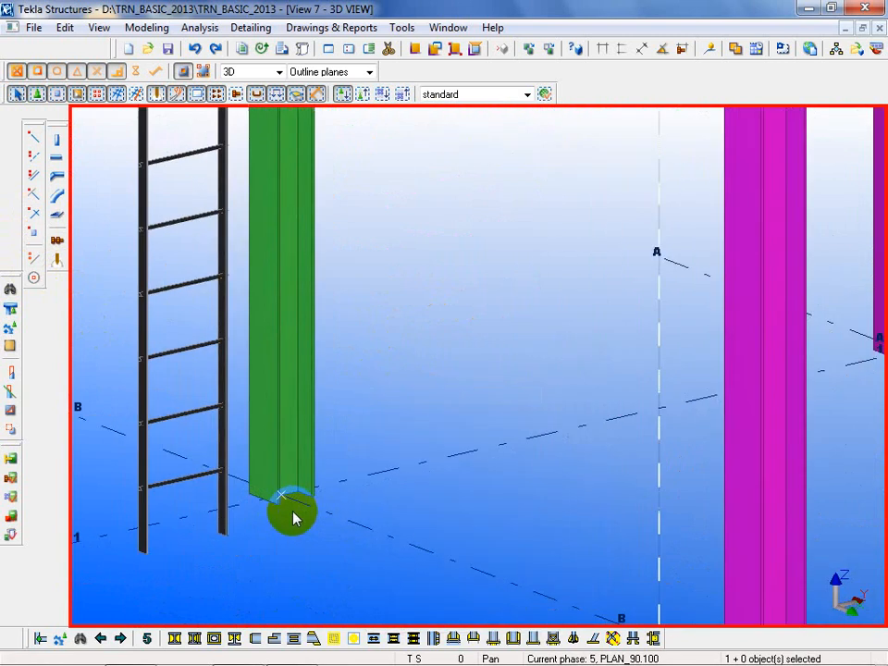
# Copy the point at the green column's base linearly with dZ 1500 and one copy.
pyautogui.click(269, 521)
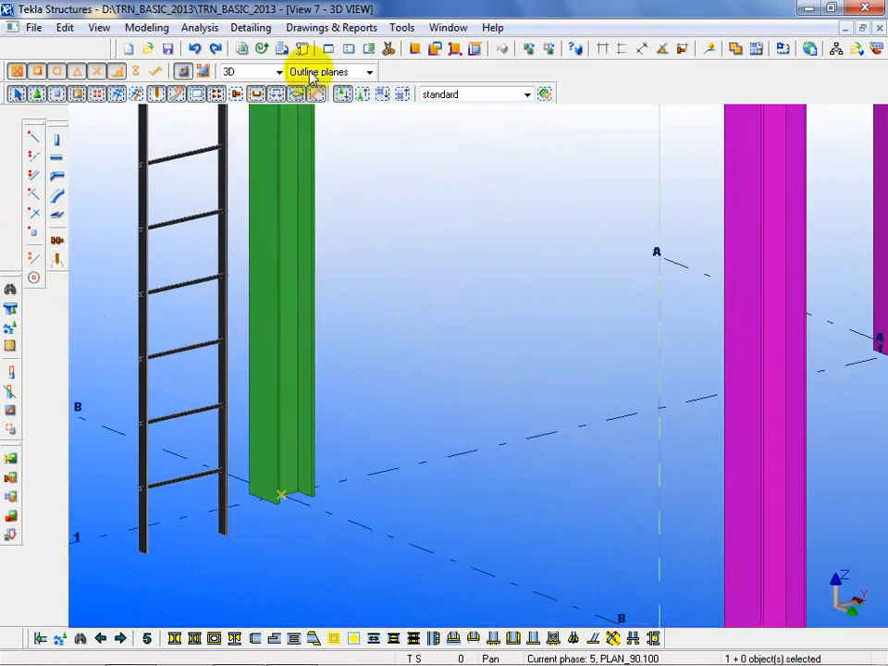
pyautogui.rightClick(399, 323)
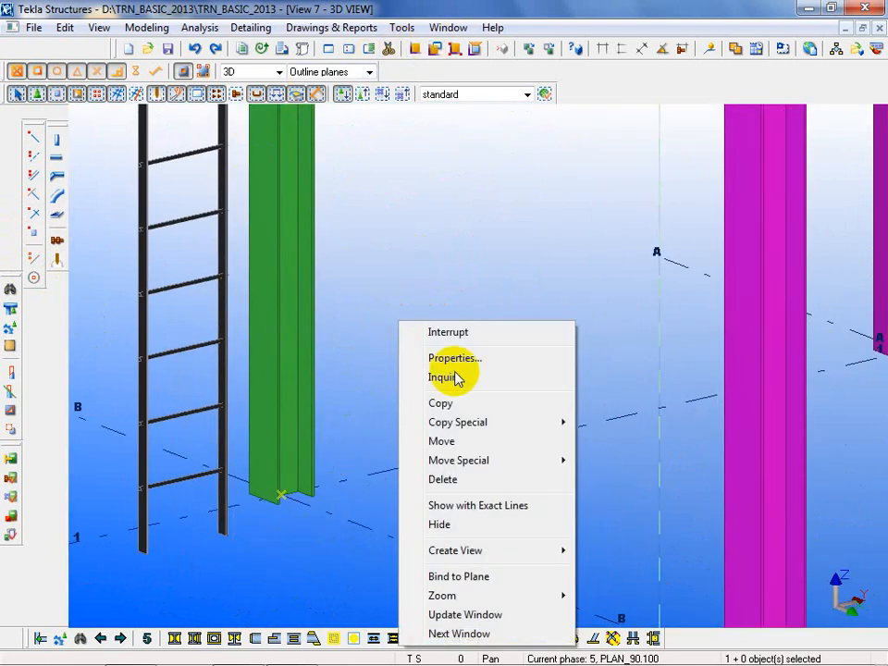
pyautogui.moveTo(567, 431)
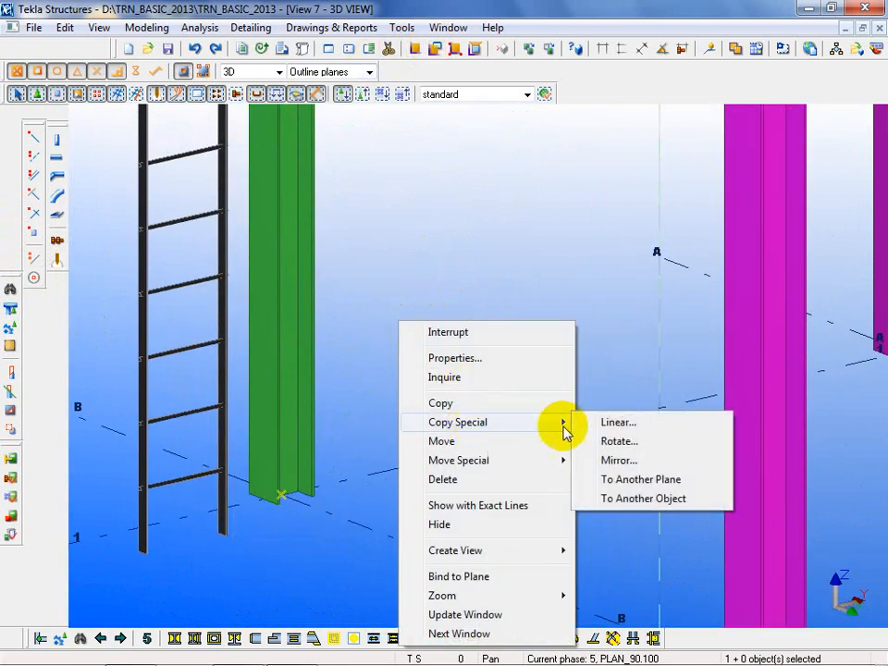
pyautogui.click(618, 427)
pyautogui.moveTo(222, 128); pyautogui.dragTo(480, 259)
pyautogui.moveTo(483, 334); pyautogui.dragTo(333, 344)
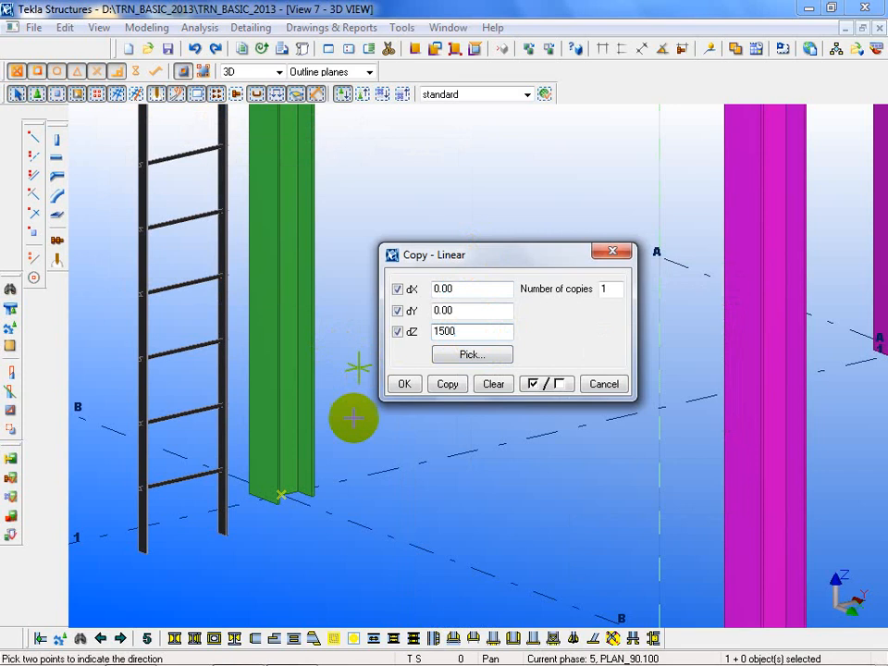
pyautogui.click(592, 381)
pyautogui.rightClick(478, 260)
pyautogui.click(509, 274)
pyautogui.click(460, 317)
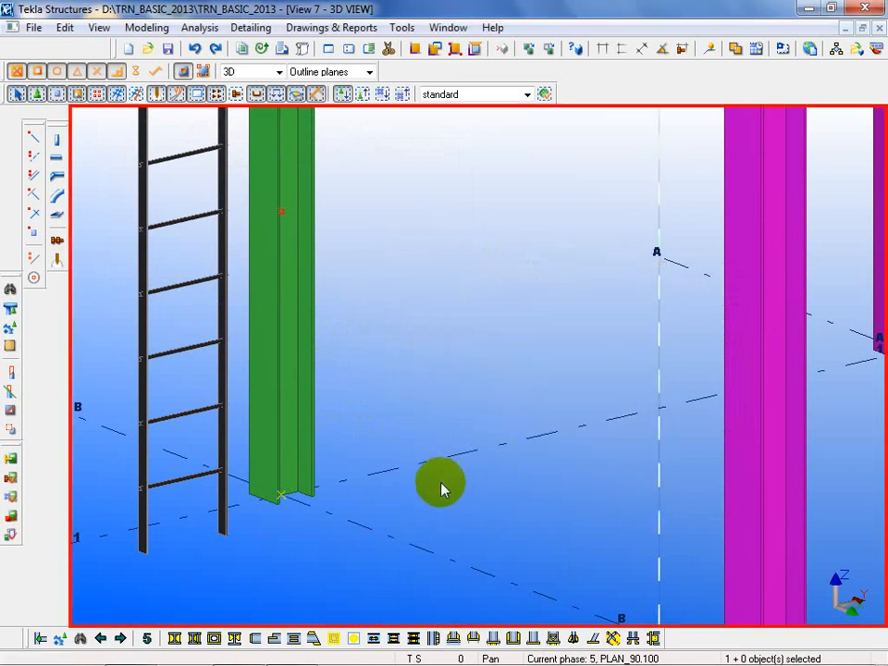
# Split the green column beside the ladder at the copied point above its base.
pyautogui.press('v')
pyautogui.click(295, 346)
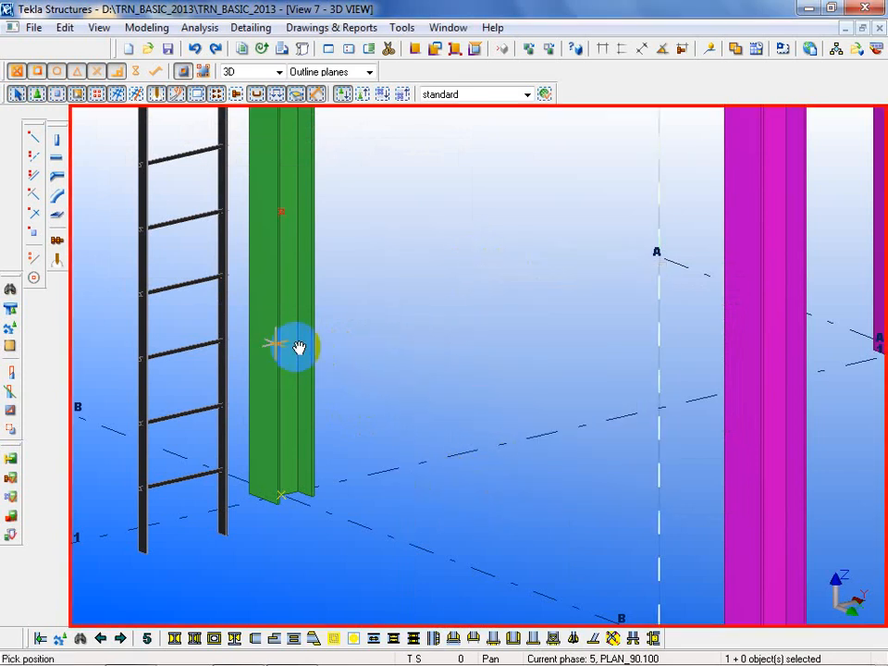
pyautogui.keyDown('ctrl'); pyautogui.moveTo(321, 405); pyautogui.dragTo(393, 368, button='middle'); pyautogui.keyUp('ctrl')
pyautogui.rightClick(390, 262)
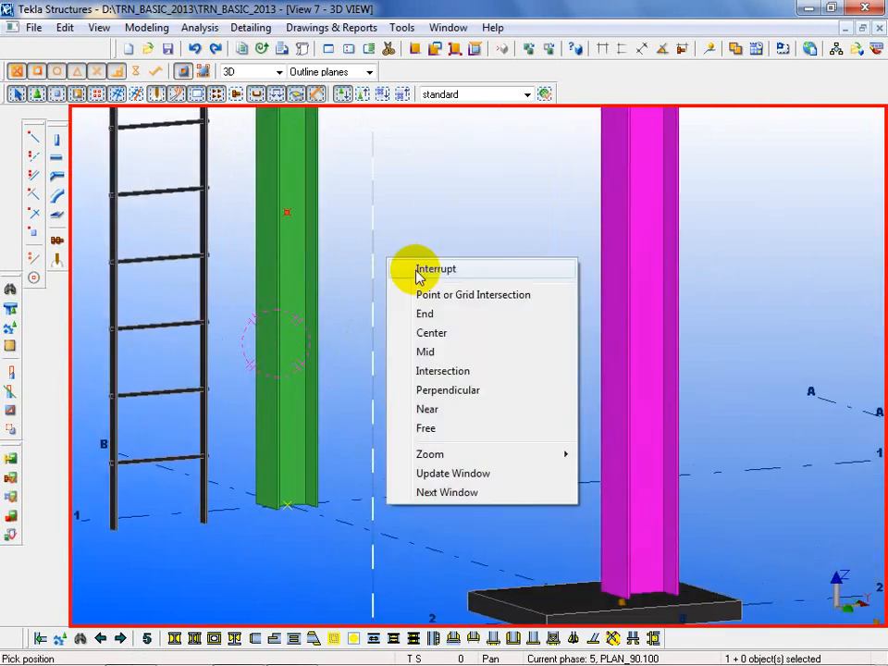
pyautogui.click(421, 270)
pyautogui.click(307, 248)
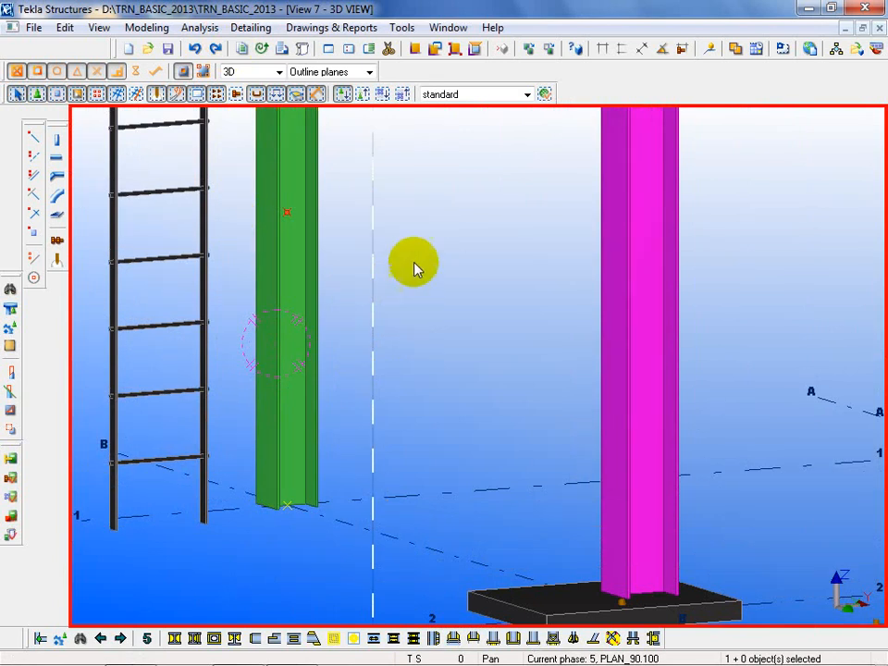
pyautogui.click(99, 28)
pyautogui.moveTo(69, 33)
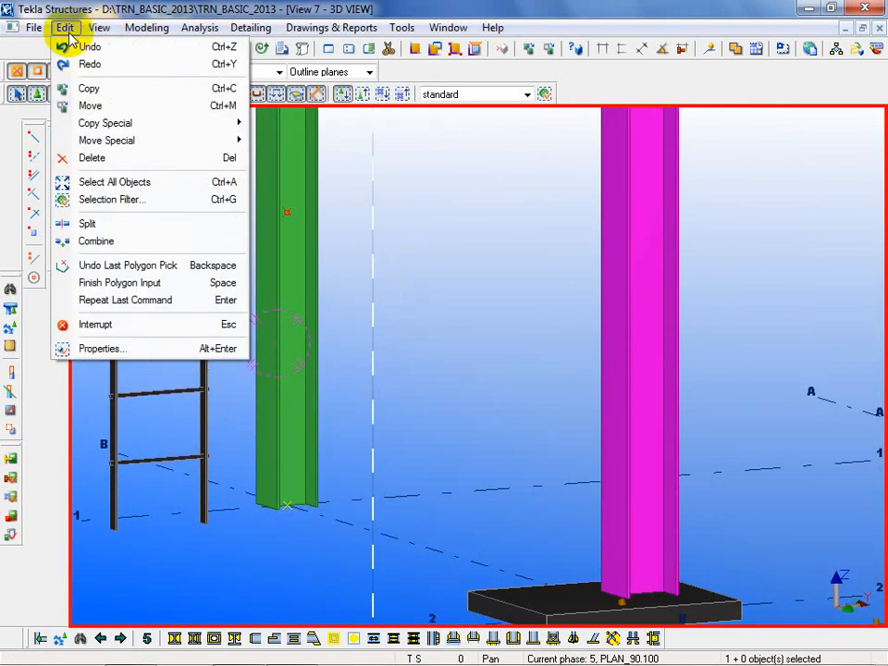
pyautogui.click(106, 226)
pyautogui.click(274, 306)
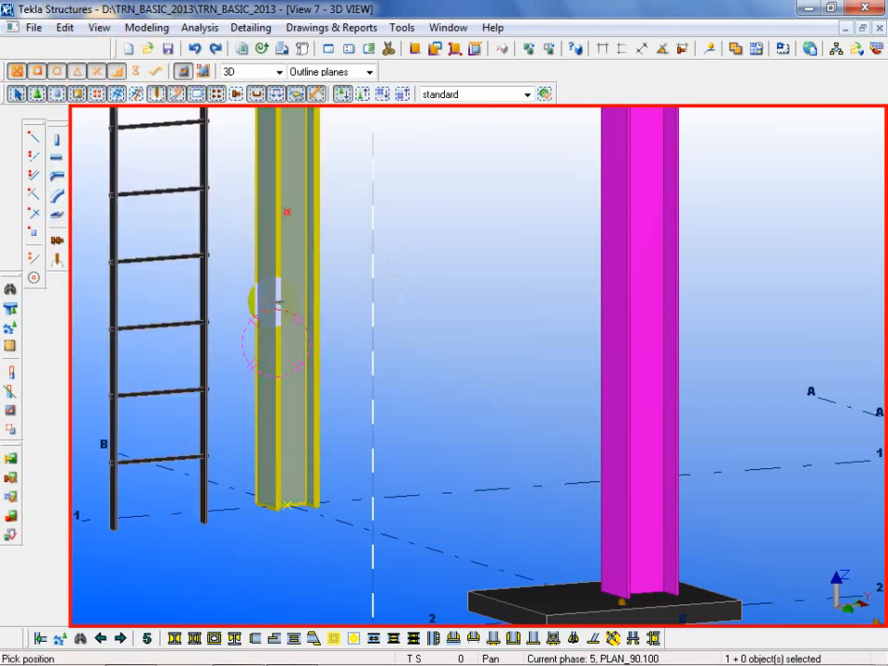
pyautogui.click(287, 213)
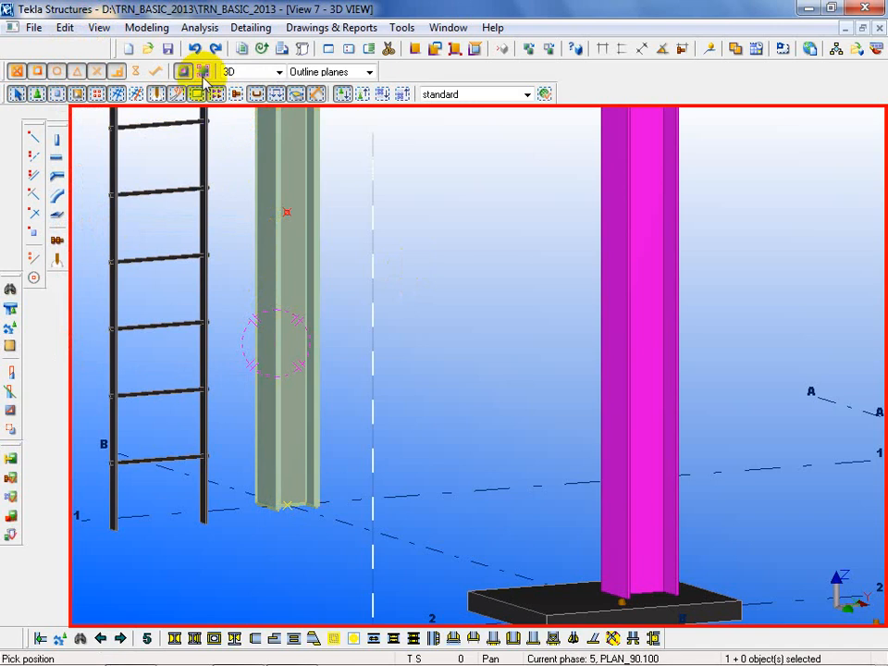
pyautogui.rightClick(421, 295)
pyautogui.click(455, 303)
pyautogui.scroll(2, 297, 248)
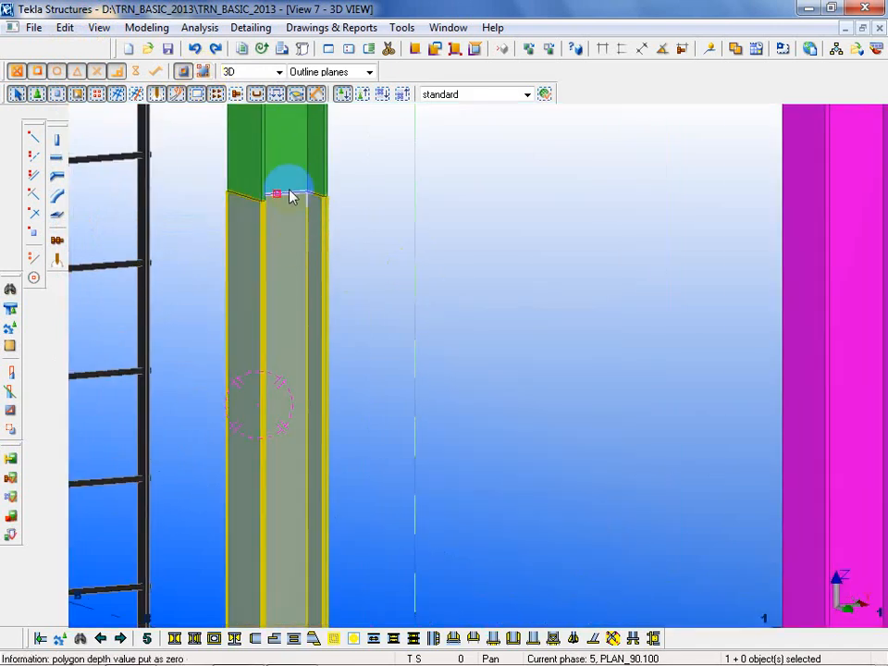
pyautogui.click(390, 292)
# Combine the upper and lower parts of the green column back into one part.
pyautogui.click(59, 30)
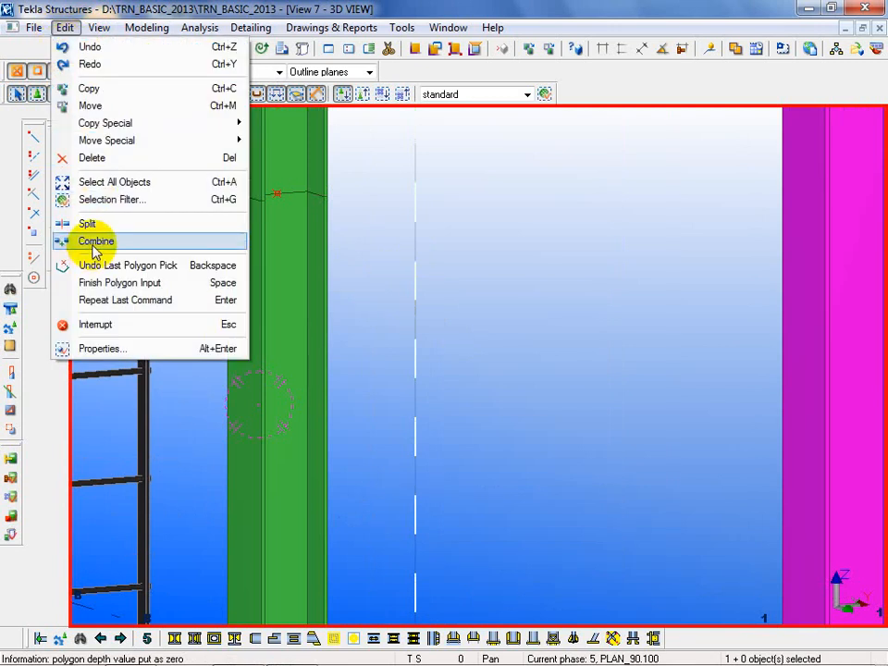
pyautogui.click(92, 242)
pyautogui.click(297, 280)
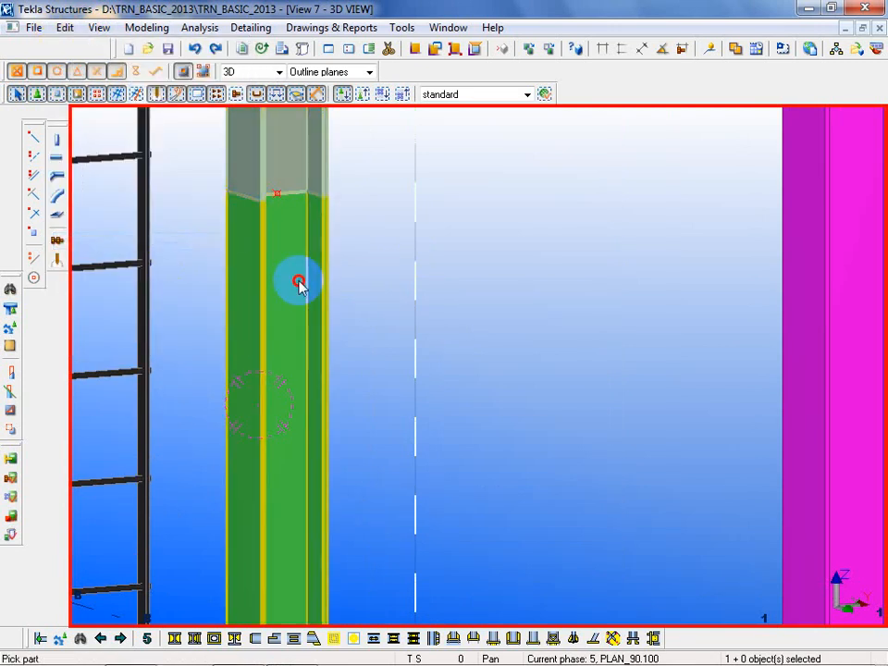
pyautogui.rightClick(460, 344)
pyautogui.click(477, 357)
# Split the recombined green column again at the copied point.
pyautogui.click(65, 28)
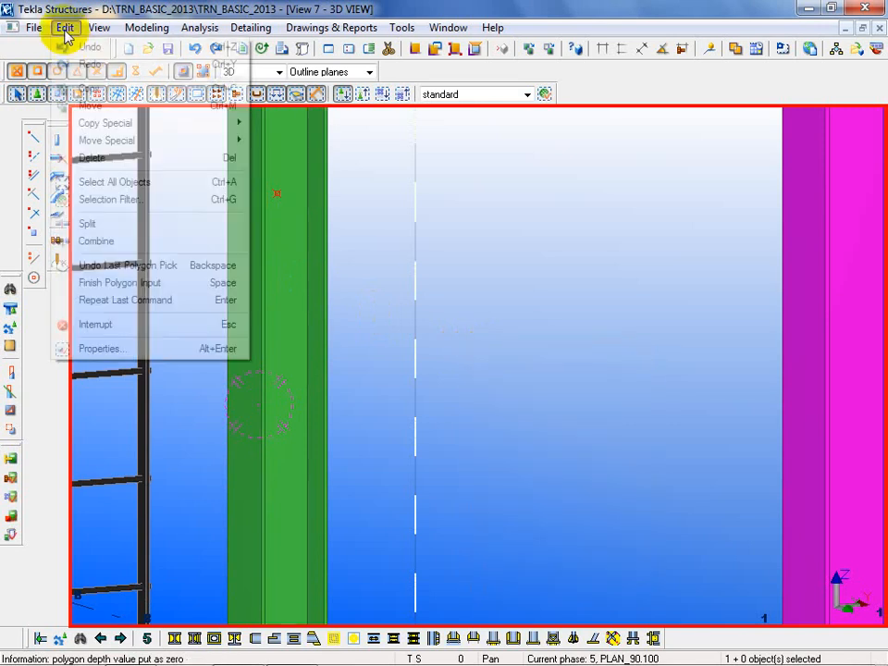
pyautogui.click(111, 224)
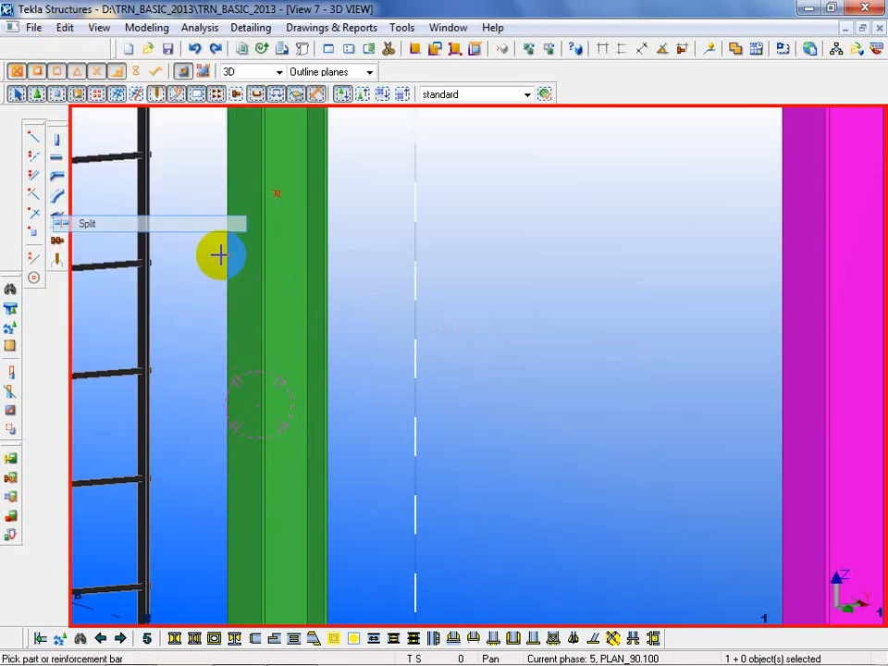
pyautogui.click(296, 275)
pyautogui.click(404, 266)
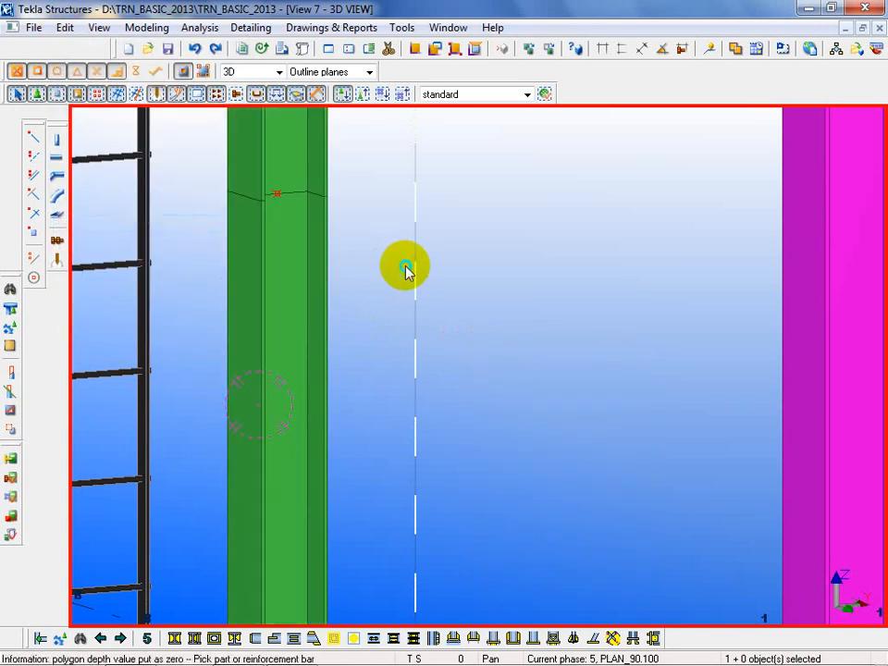
pyautogui.rightClick(407, 268)
pyautogui.click(424, 278)
# Change the class of the lower part of the split green column to 2.
pyautogui.scroll(-5, 430, 344)
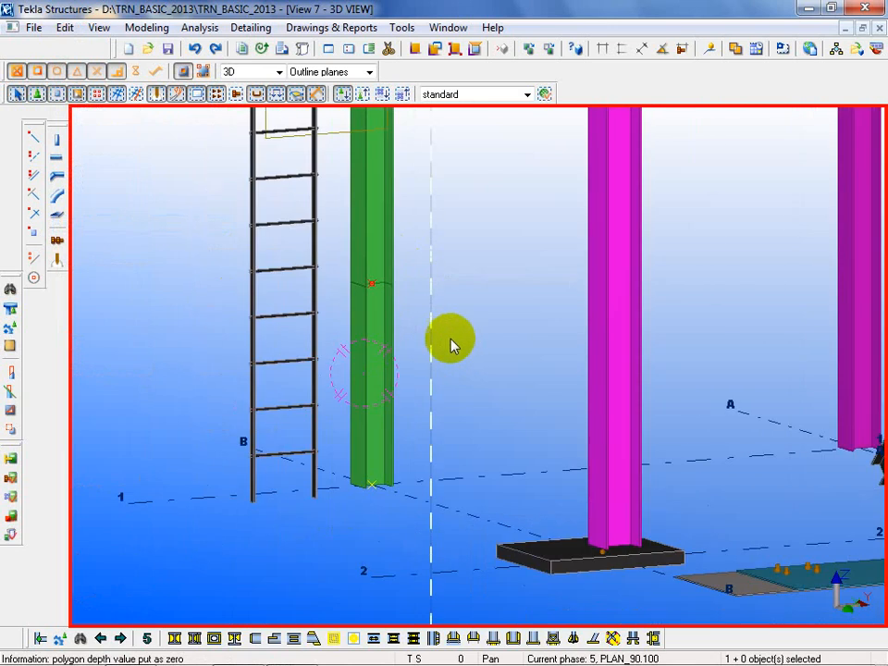
pyautogui.doubleClick(363, 308)
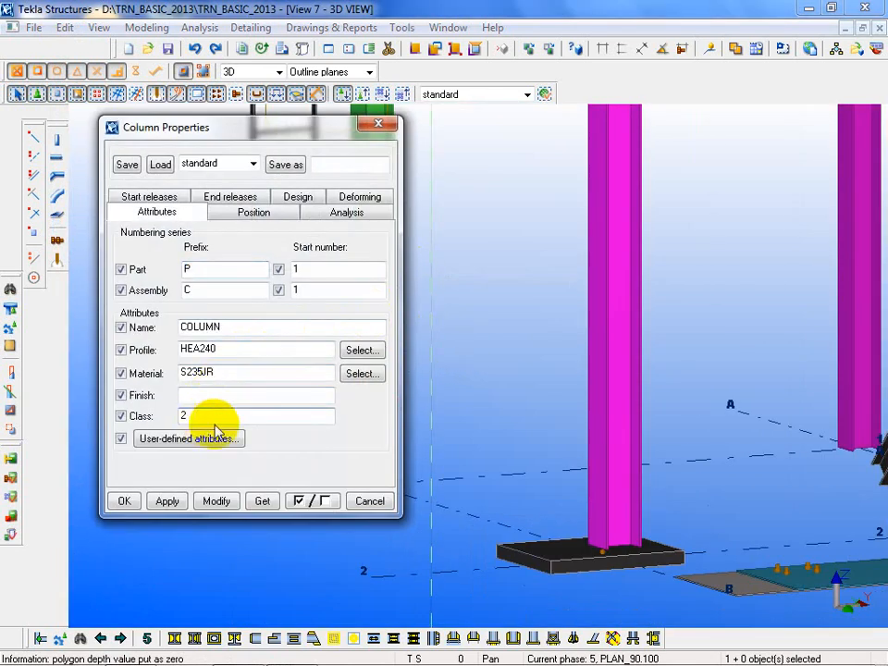
pyautogui.click(223, 501)
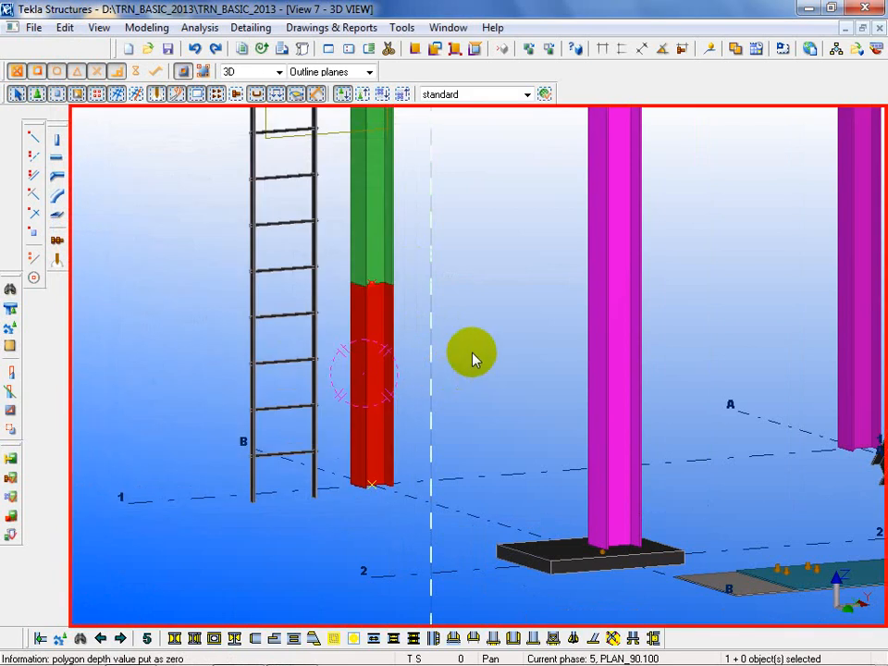
# Check the red lower column part's properties without changing them, and view the split column within the whole structure.
pyautogui.scroll(4, 400, 287)
pyautogui.moveTo(451, 340); pyautogui.dragTo(414, 399, button='middle')
pyautogui.scroll(-3, 335, 416)
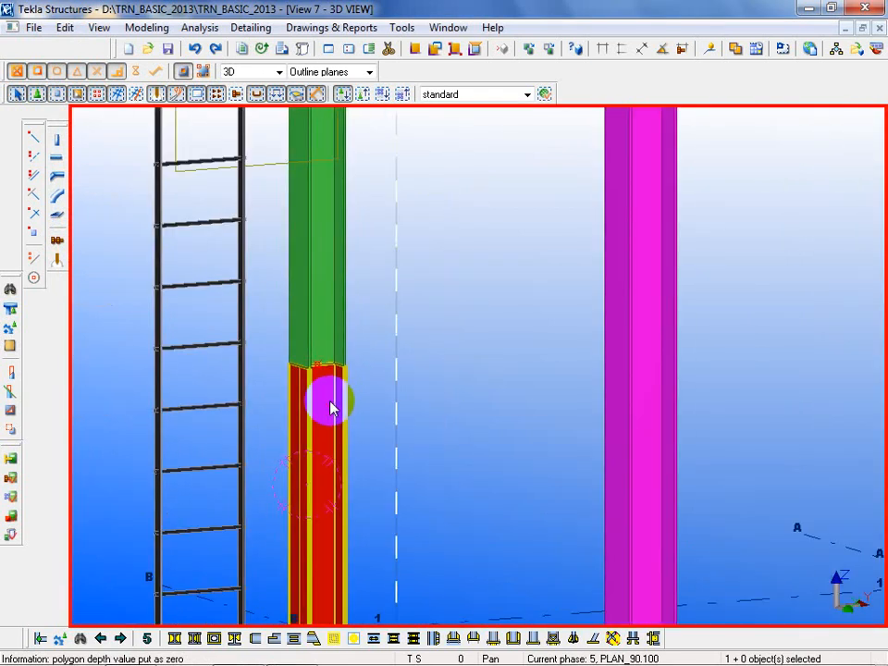
pyautogui.doubleClick(331, 399)
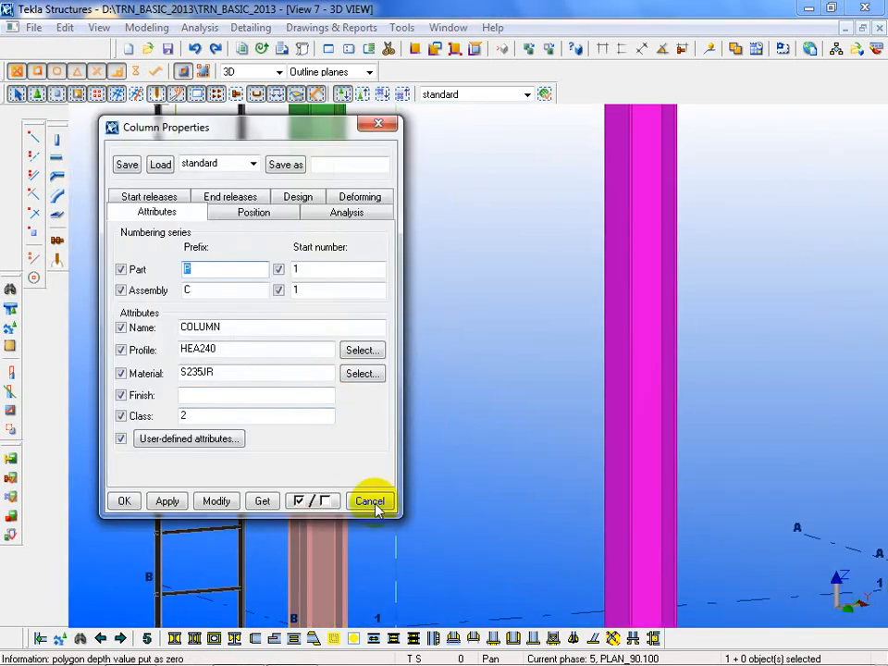
pyautogui.click(375, 506)
pyautogui.scroll(-5, 433, 429)
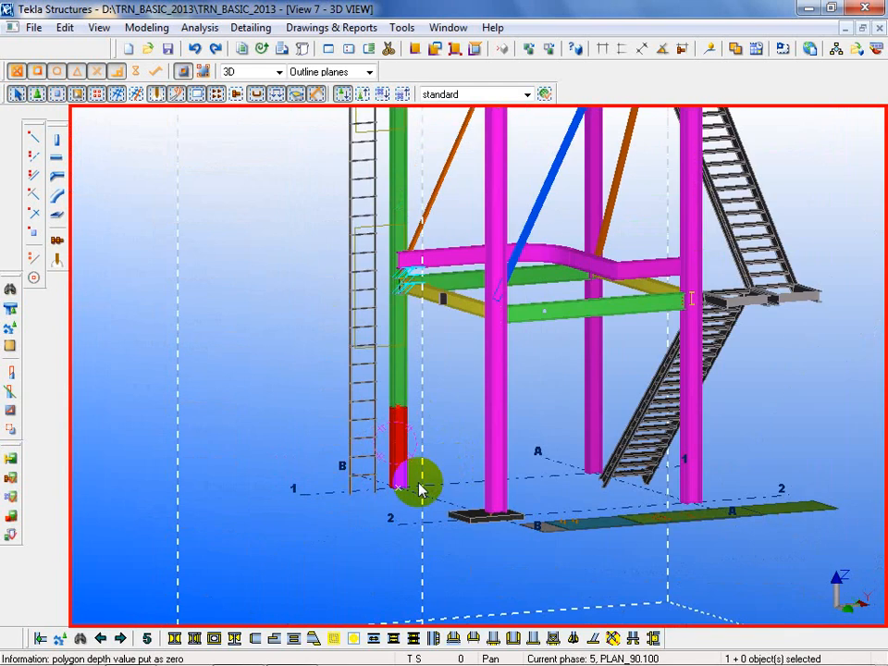
pyautogui.scroll(-4, 418, 488)
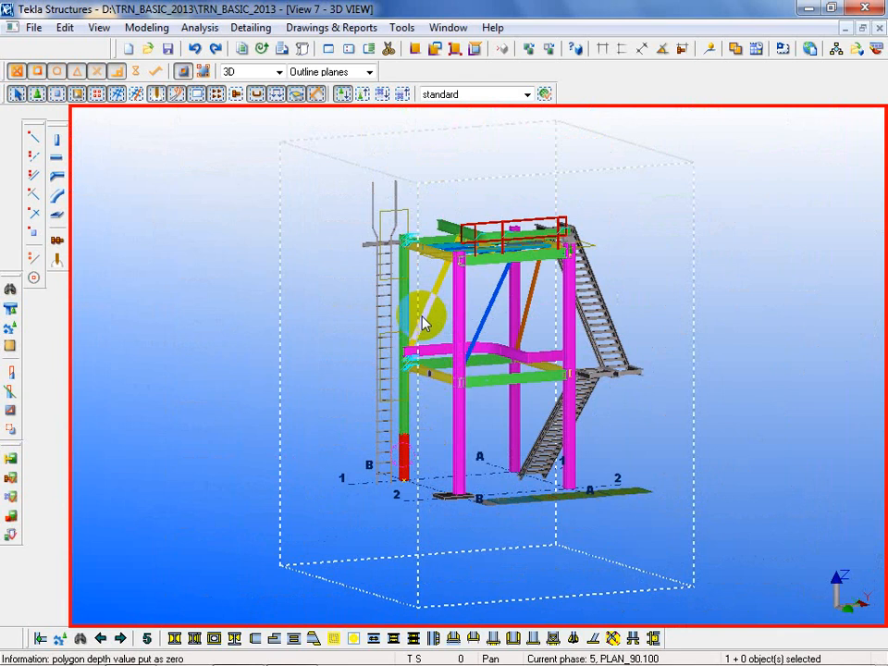
pyautogui.scroll(5, 416, 460)
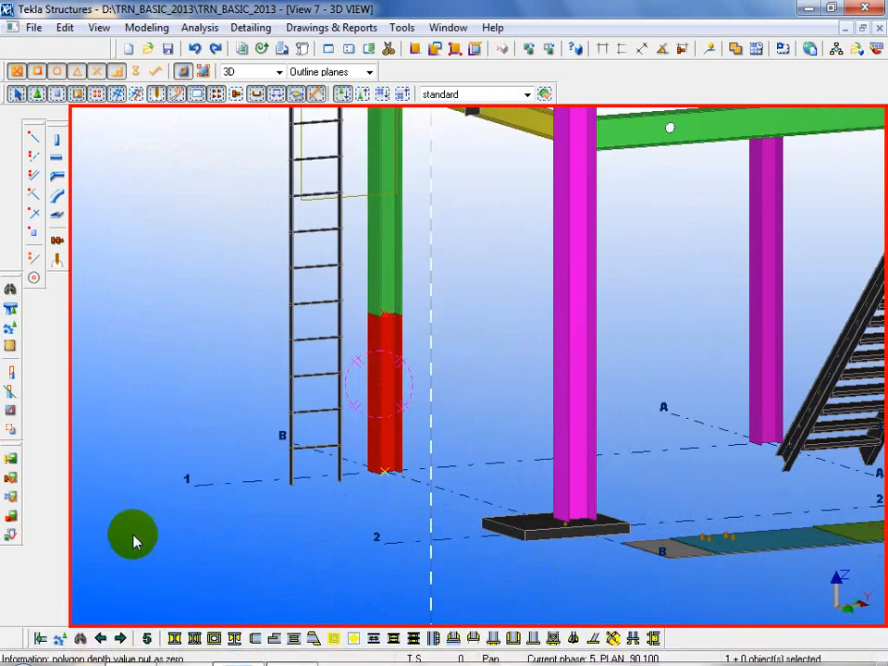
# Search the component catalog for 77, open the Splice connection (77) settings, and close the catalog.
pyautogui.click(81, 639)
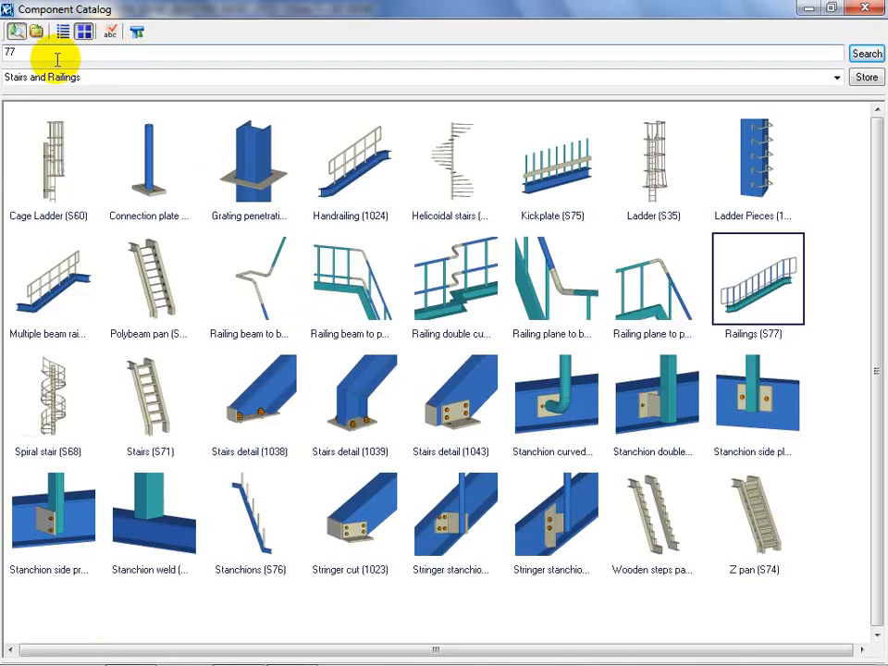
pyautogui.press('Return')
pyautogui.click(470, 177)
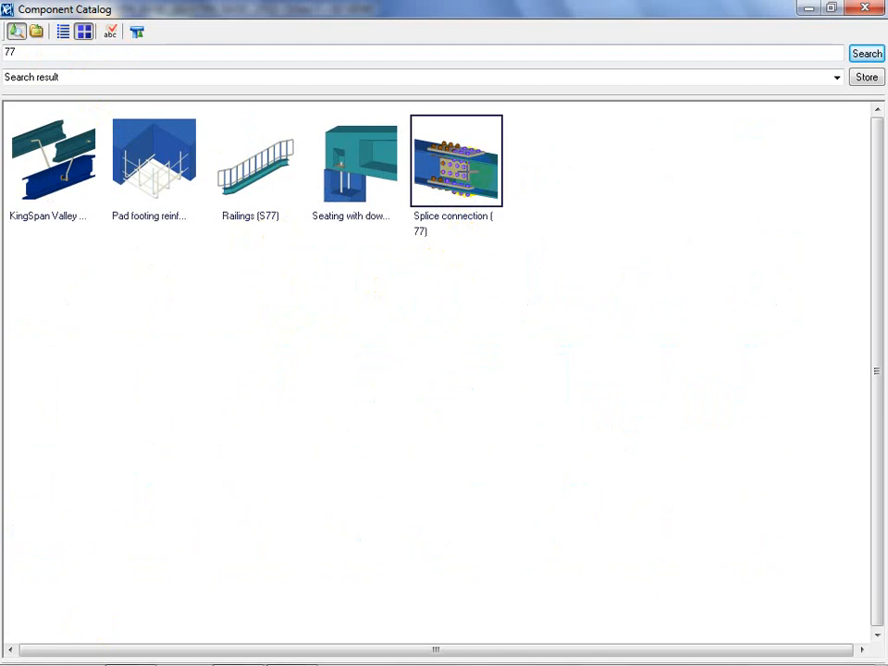
pyautogui.doubleClick(456, 176)
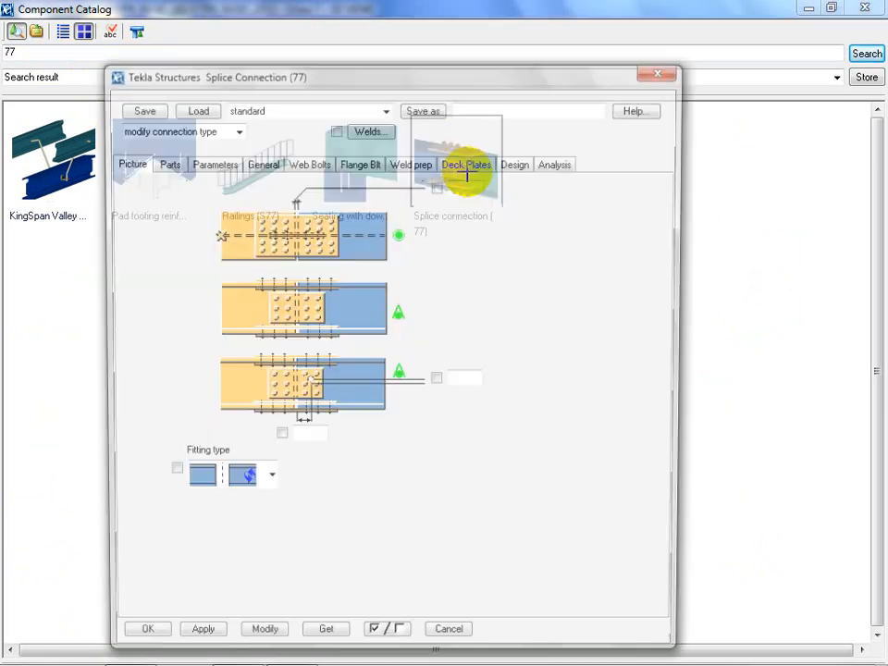
pyautogui.click(868, 9)
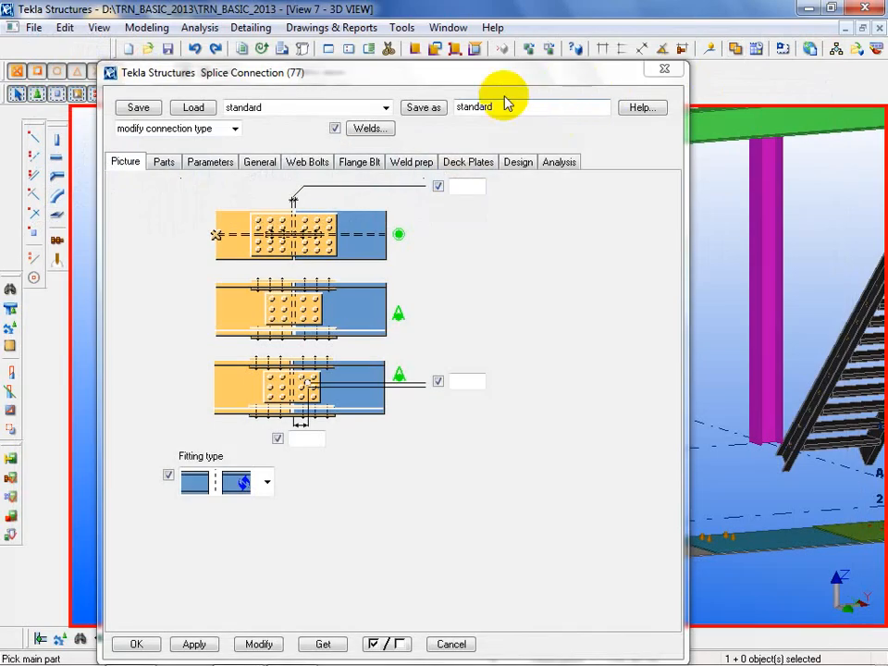
# Create a standard Splice Connection (77) with the red lower column as main part and the green upper column as secondary part.
pyautogui.moveTo(444, 76); pyautogui.dragTo(821, 22)
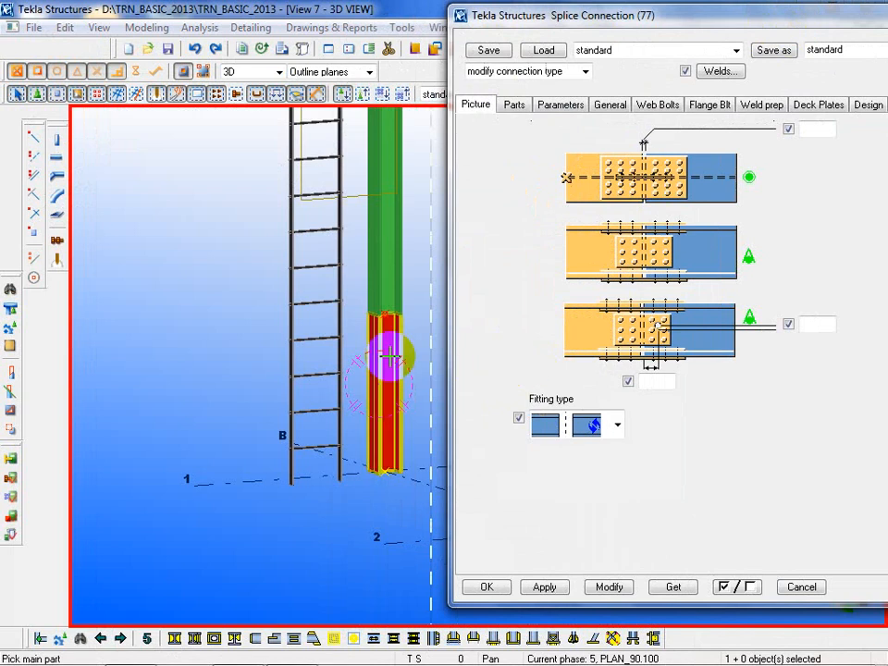
pyautogui.scroll(5, 283, 379)
pyautogui.scroll(2, 348, 332)
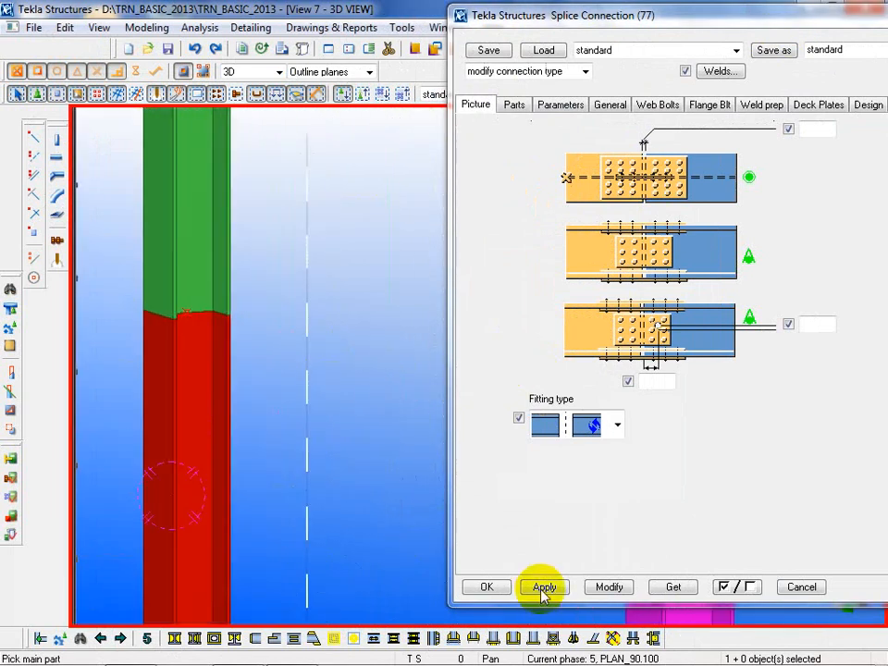
pyautogui.click(544, 587)
pyautogui.click(196, 382)
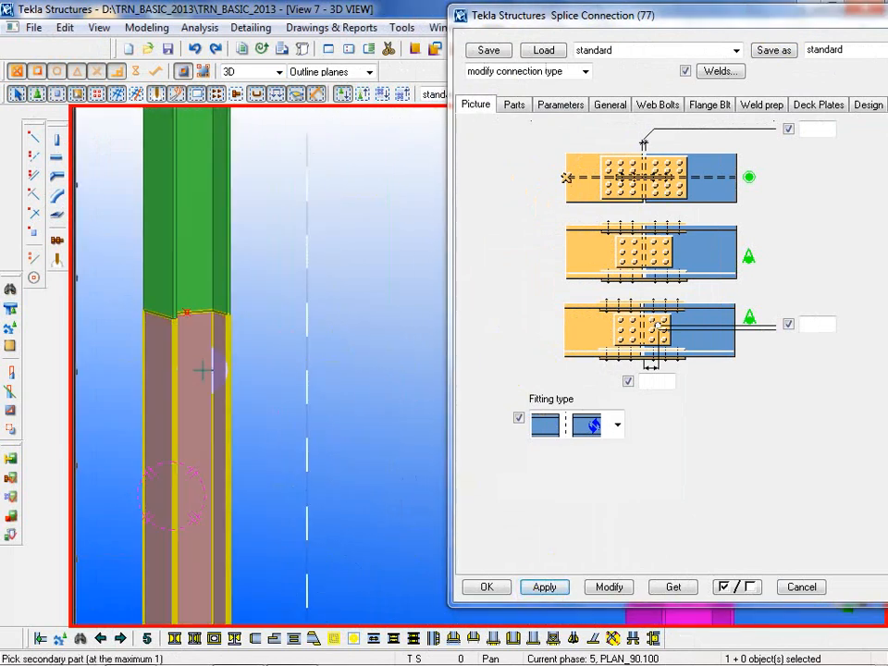
pyautogui.click(198, 254)
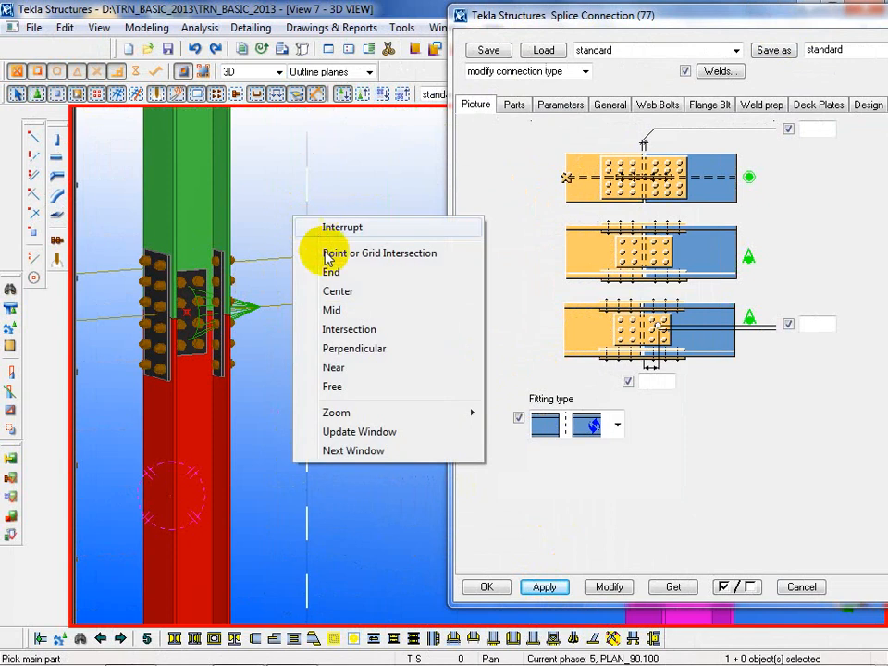
pyautogui.scroll(6, 100, 337)
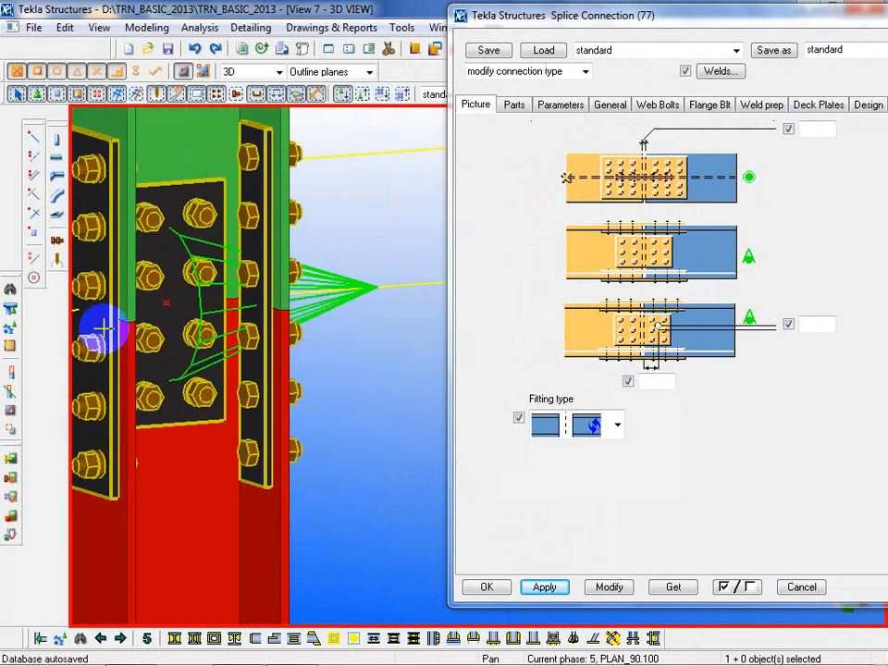
pyautogui.moveTo(234, 496)
pyautogui.keyDown('ctrl'); pyautogui.mouseDown(button='middle')
pyautogui.moveTo(169, 482)
pyautogui.moveTo(96, 428)
pyautogui.moveTo(87, 432)
pyautogui.moveTo(139, 464)
pyautogui.moveTo(186, 522)
pyautogui.moveTo(279, 551)
pyautogui.moveTo(460, 639)
pyautogui.moveTo(102, 576)
pyautogui.moveTo(165, 531)
pyautogui.moveTo(184, 529)
pyautogui.mouseUp(button='middle'); pyautogui.keyUp('ctrl')
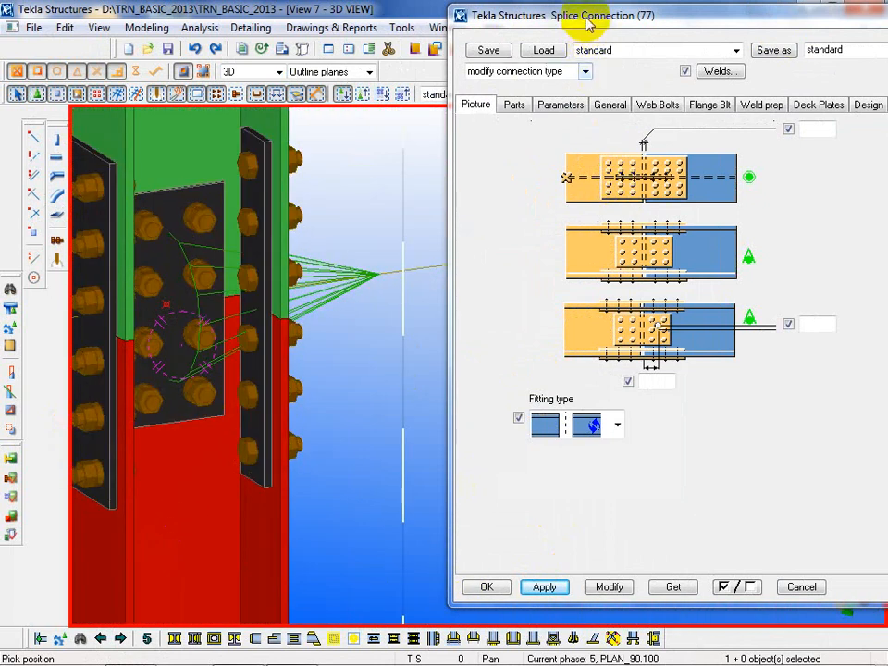
# Select the splice connection at component level and modify it with a 5 mm gap between the red and green column parts.
pyautogui.moveTo(587, 23); pyautogui.dragTo(535, 40)
pyautogui.scroll(-2, 315, 405)
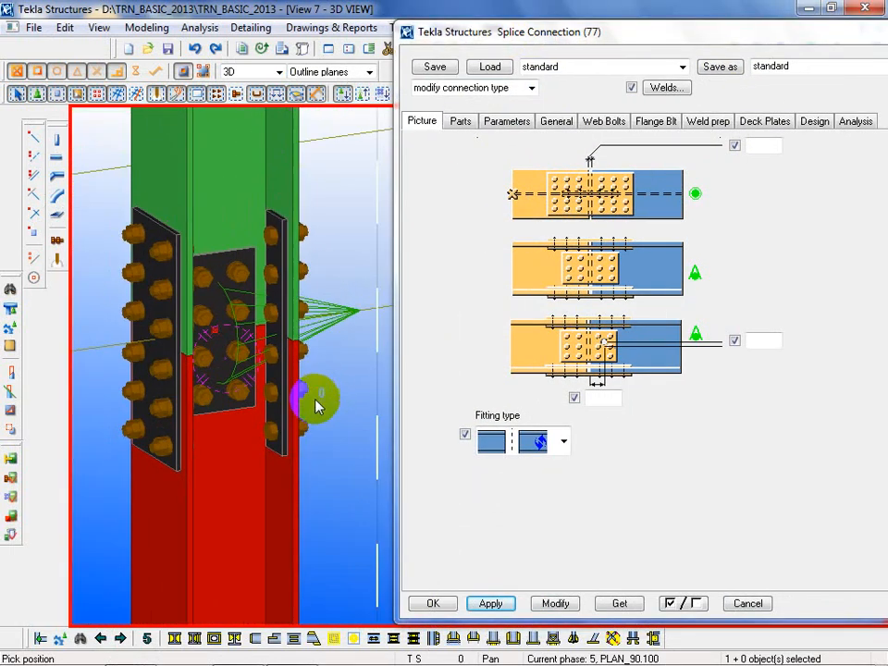
pyautogui.moveTo(333, 441)
pyautogui.keyDown('ctrl'); pyautogui.mouseDown(button='middle')
pyautogui.moveTo(358, 444)
pyautogui.moveTo(259, 468)
pyautogui.moveTo(285, 474)
pyautogui.moveTo(339, 455)
pyautogui.mouseUp(button='middle'); pyautogui.keyUp('ctrl')
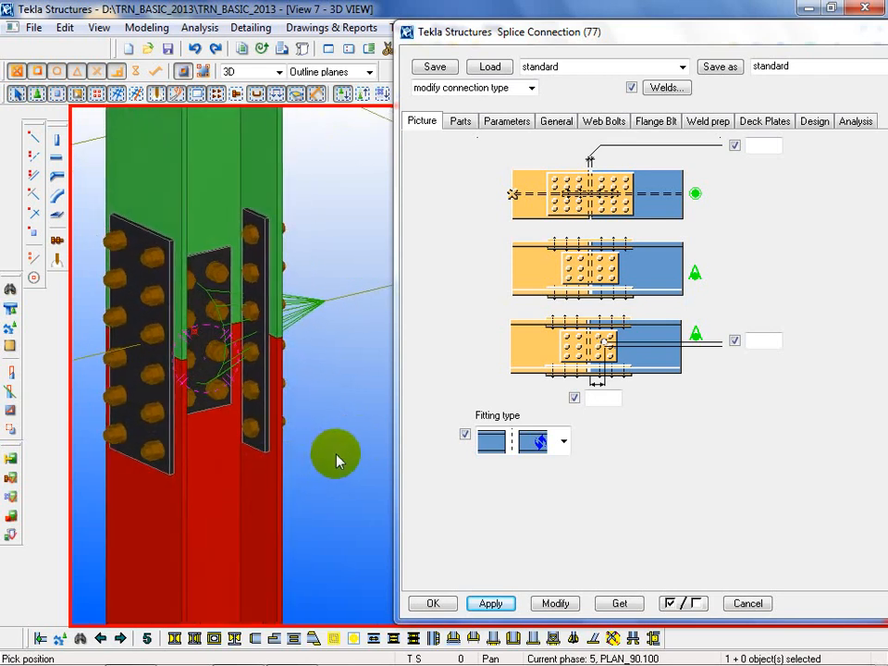
pyautogui.scroll(-2, 343, 411)
pyautogui.moveTo(353, 504); pyautogui.dragTo(348, 487, button='middle')
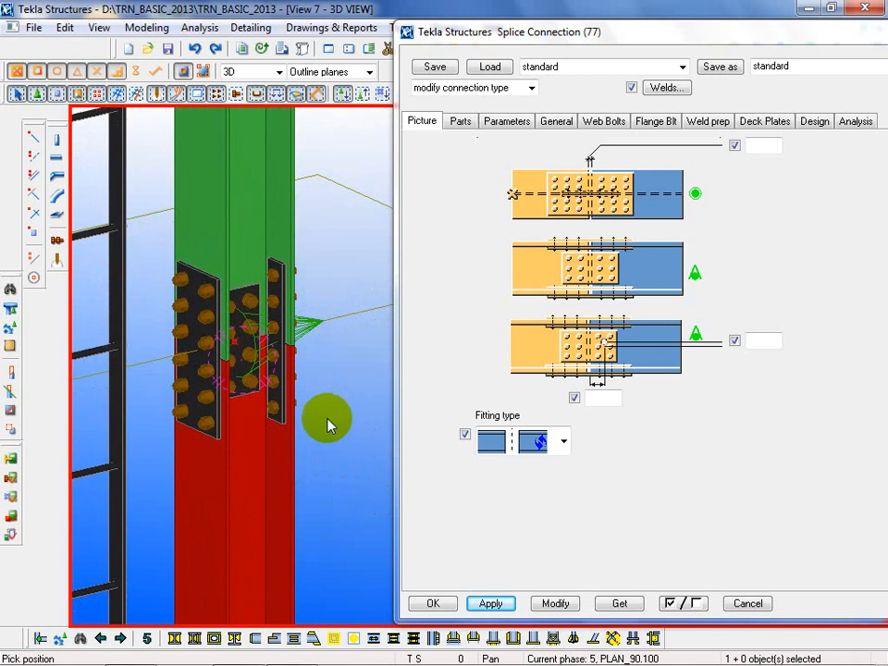
pyautogui.click(286, 402)
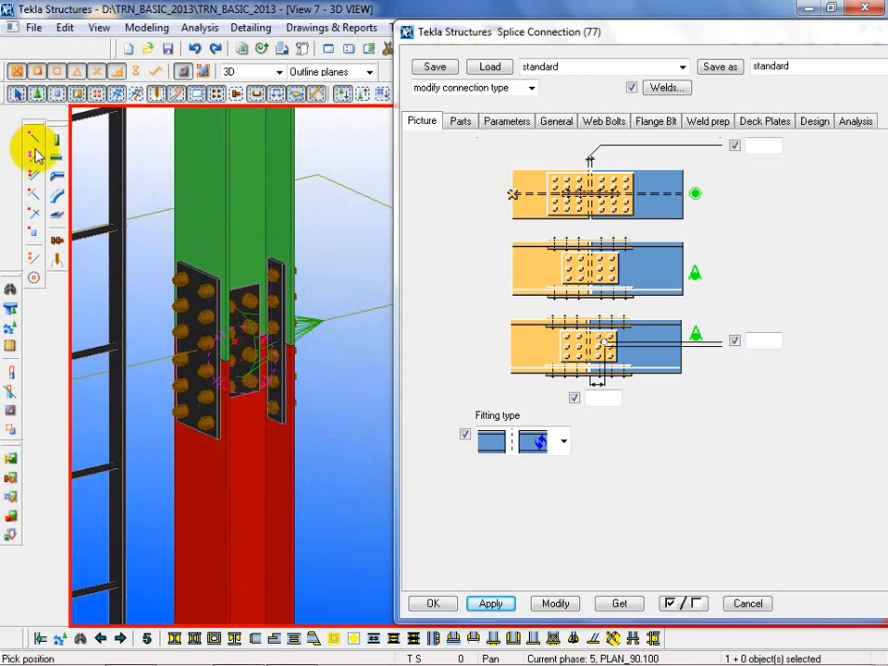
pyautogui.click(189, 356)
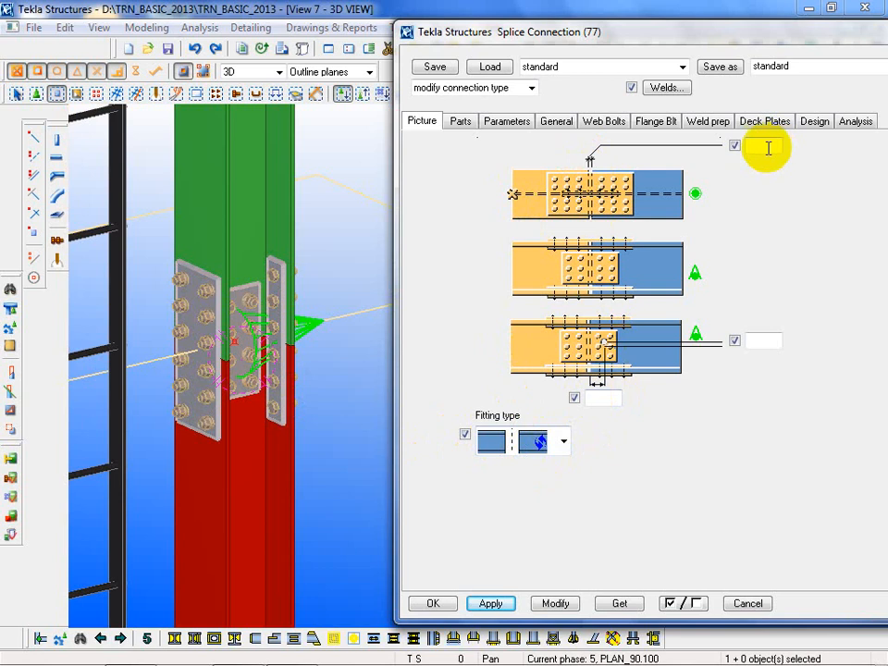
pyautogui.scroll(4, 254, 383)
pyautogui.scroll(6, 213, 366)
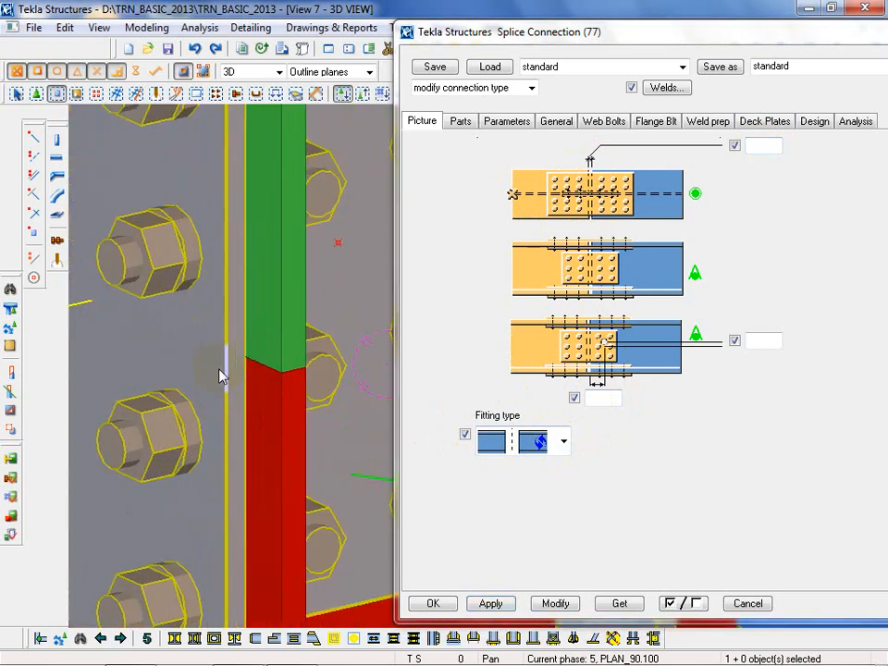
pyautogui.click(764, 144)
pyautogui.write('5')
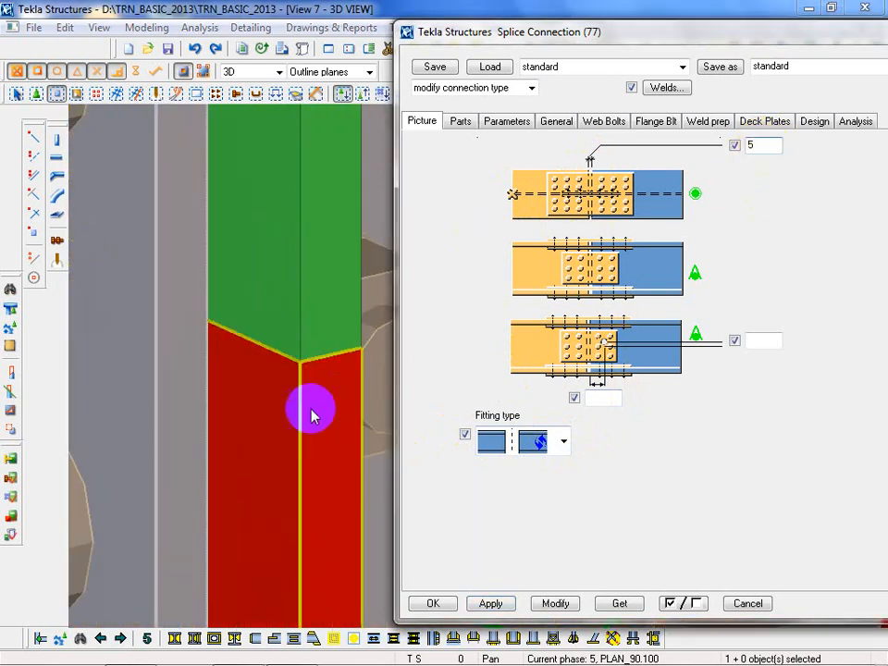
pyautogui.click(218, 363)
pyautogui.click(556, 603)
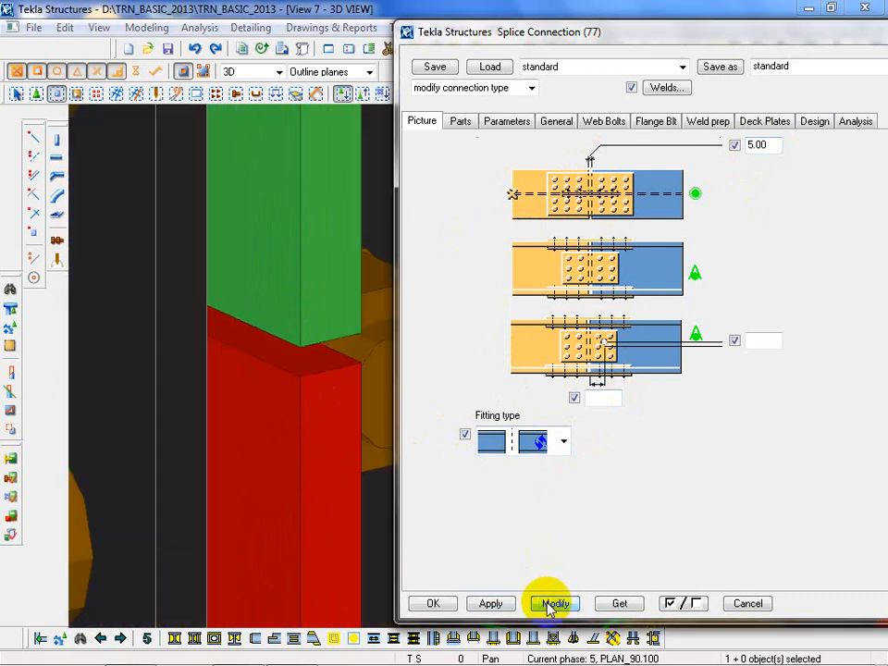
pyautogui.scroll(6, 208, 302)
pyautogui.scroll(-5, 197, 295)
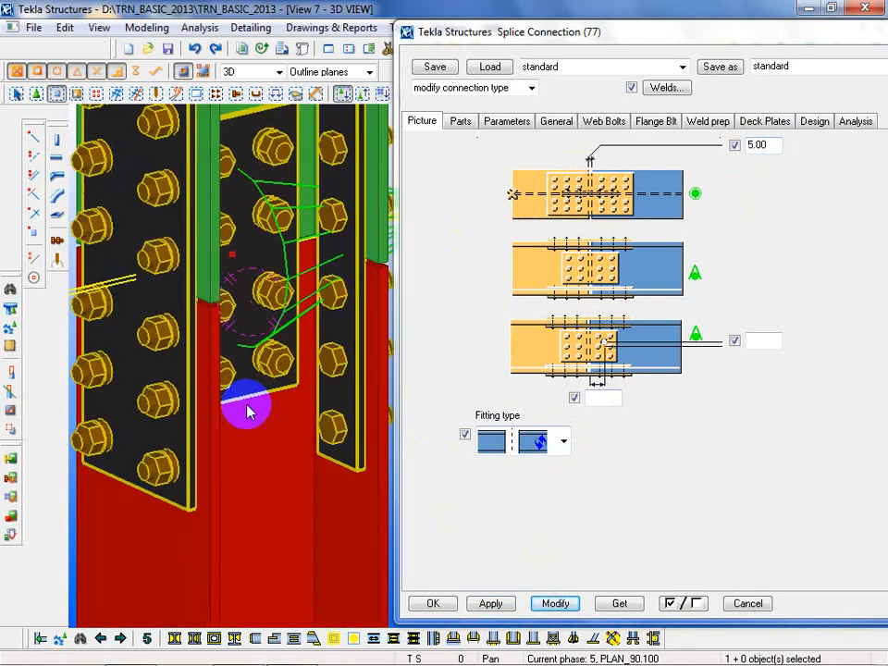
pyautogui.scroll(-5, 222, 435)
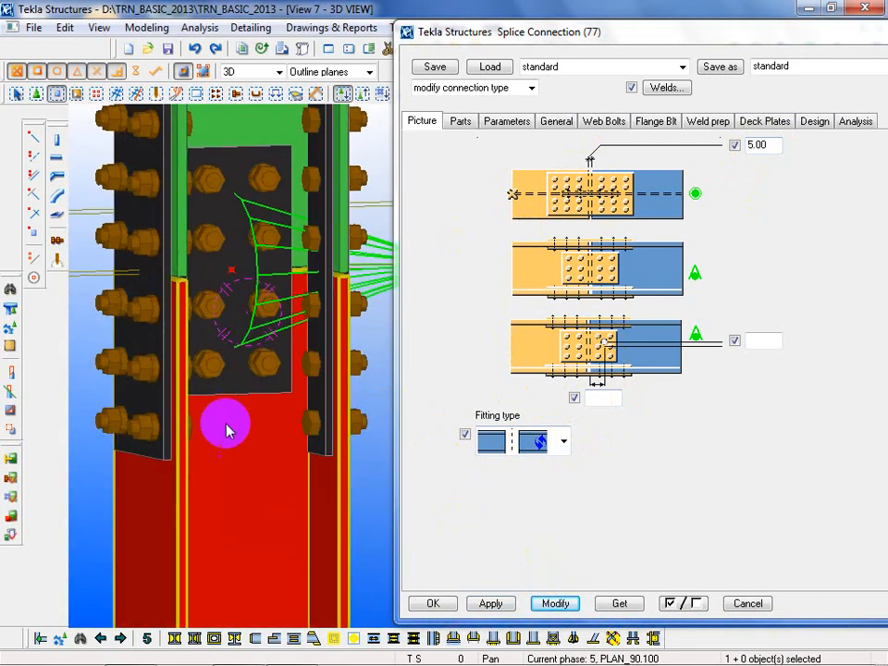
pyautogui.click(304, 414)
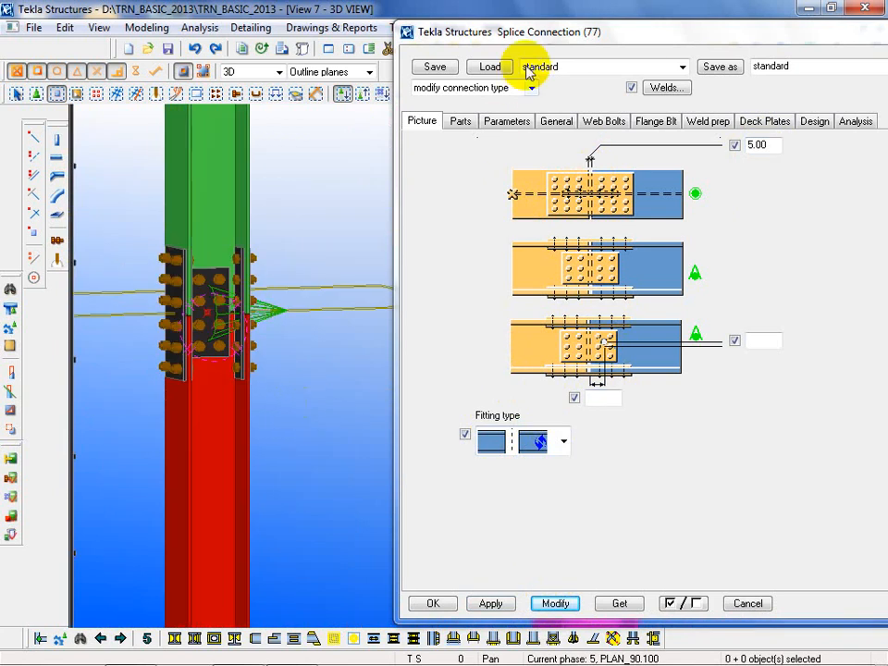
# Switch to assembly selection and check the extents of the red lower and green upper column assemblies.
pyautogui.moveTo(524, 15)
pyautogui.mouseDown()
pyautogui.moveTo(528, 32)
pyautogui.moveTo(518, 5)
pyautogui.mouseUp()
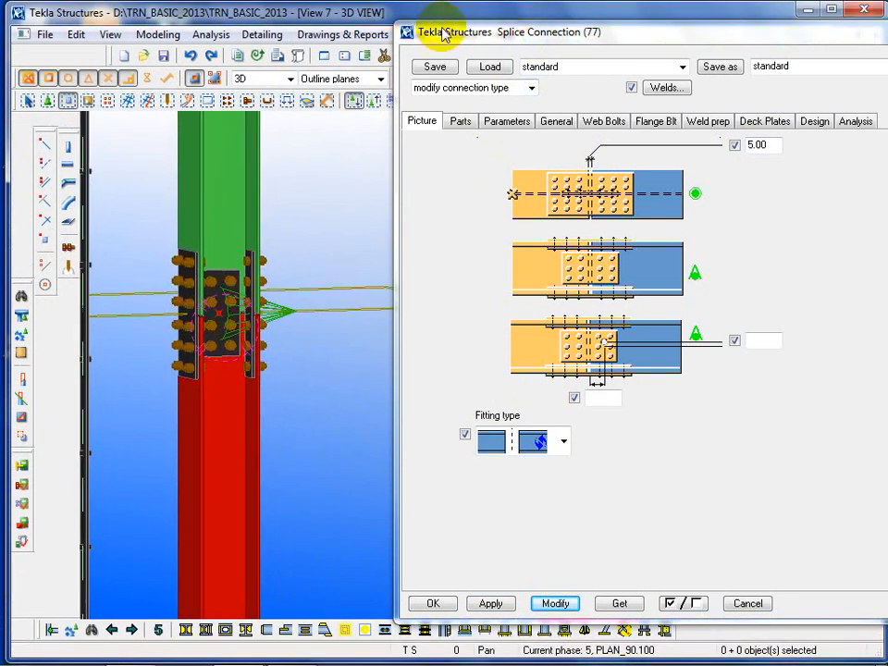
pyautogui.doubleClick(430, 12)
pyautogui.moveTo(444, 31); pyautogui.dragTo(495, 232)
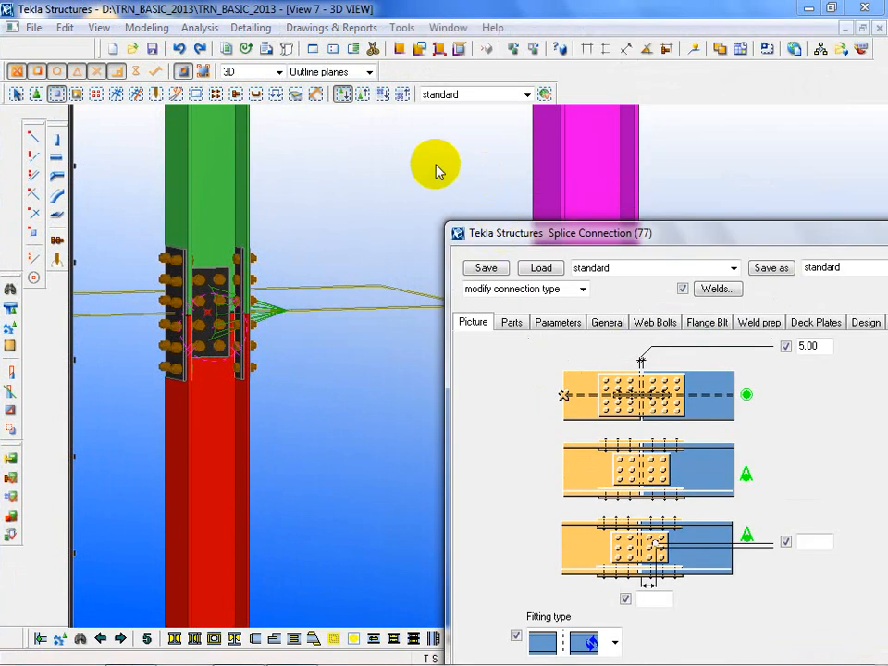
pyautogui.click(382, 95)
pyautogui.click(232, 562)
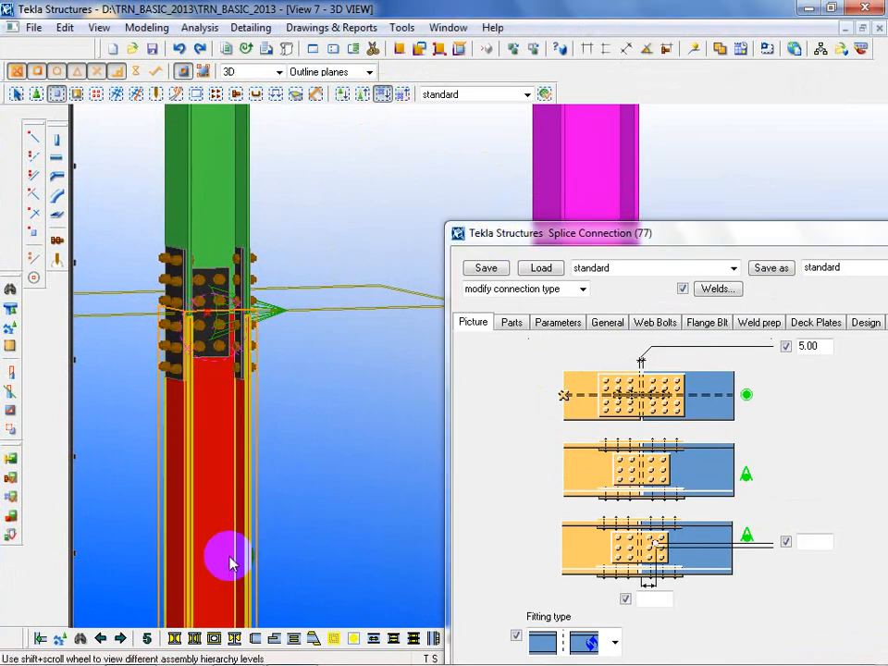
pyautogui.click(233, 191)
pyautogui.click(356, 190)
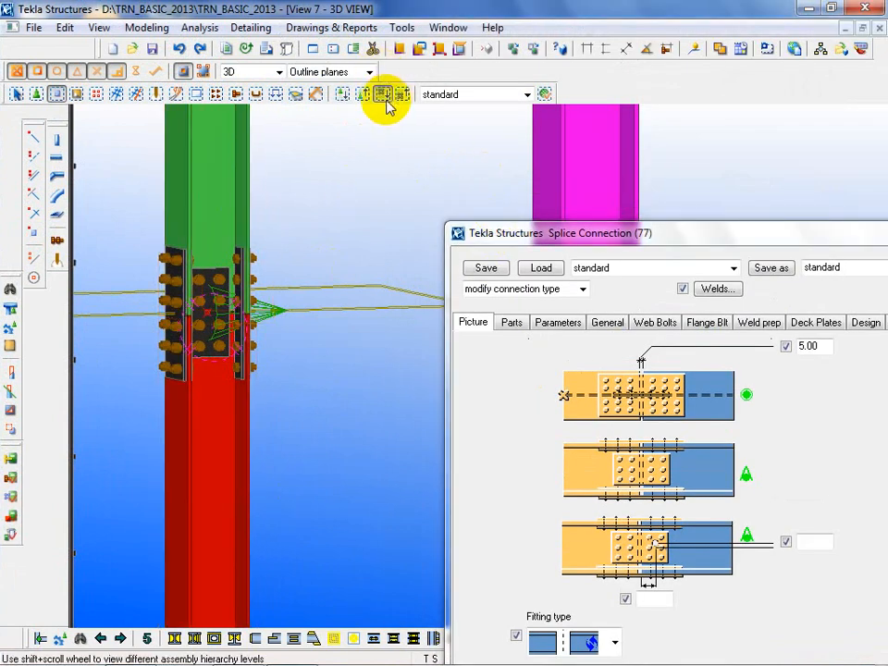
pyautogui.click(226, 512)
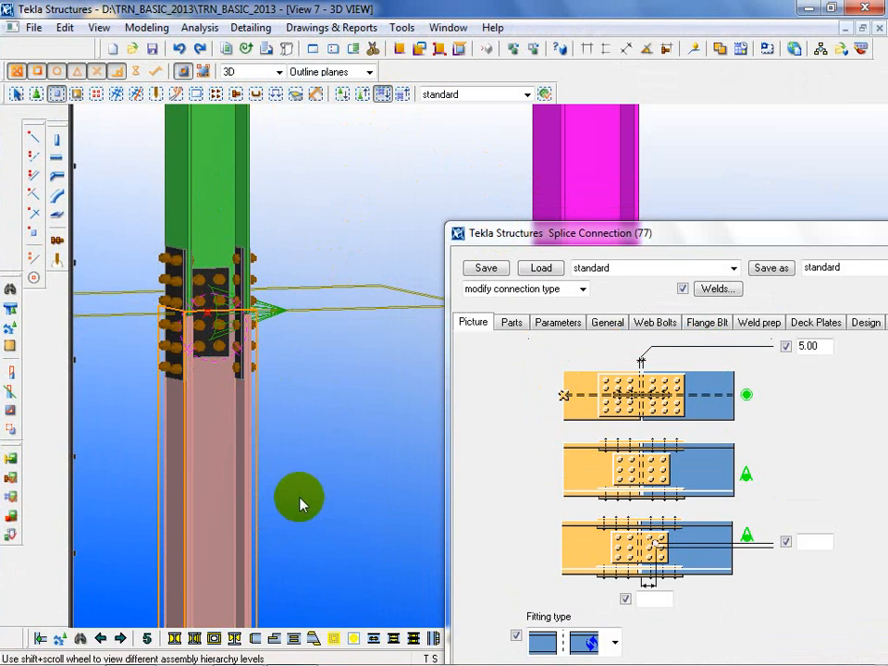
pyautogui.scroll(-2, 319, 519)
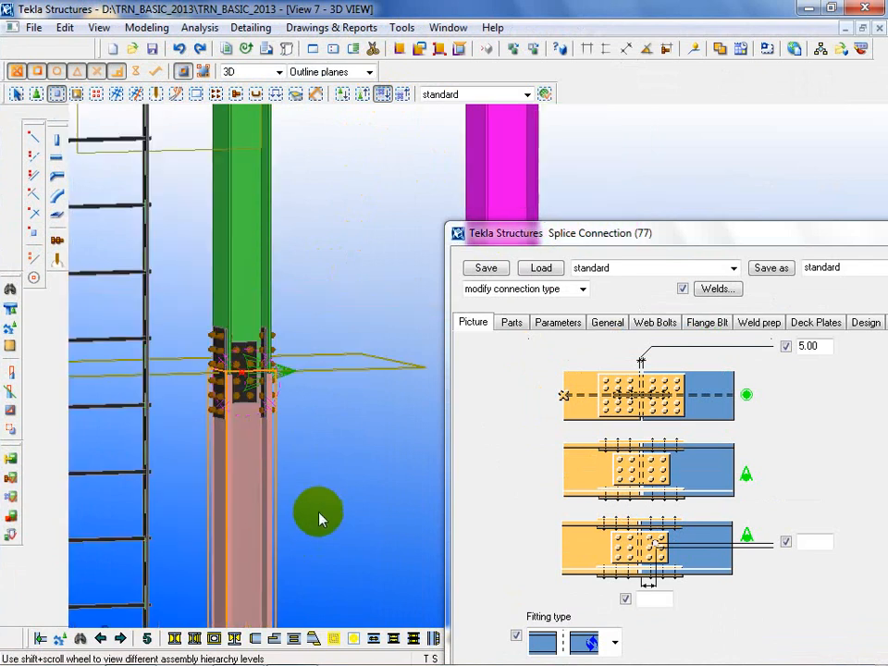
pyautogui.scroll(-2, 322, 511)
pyautogui.click(267, 291)
pyautogui.click(330, 496)
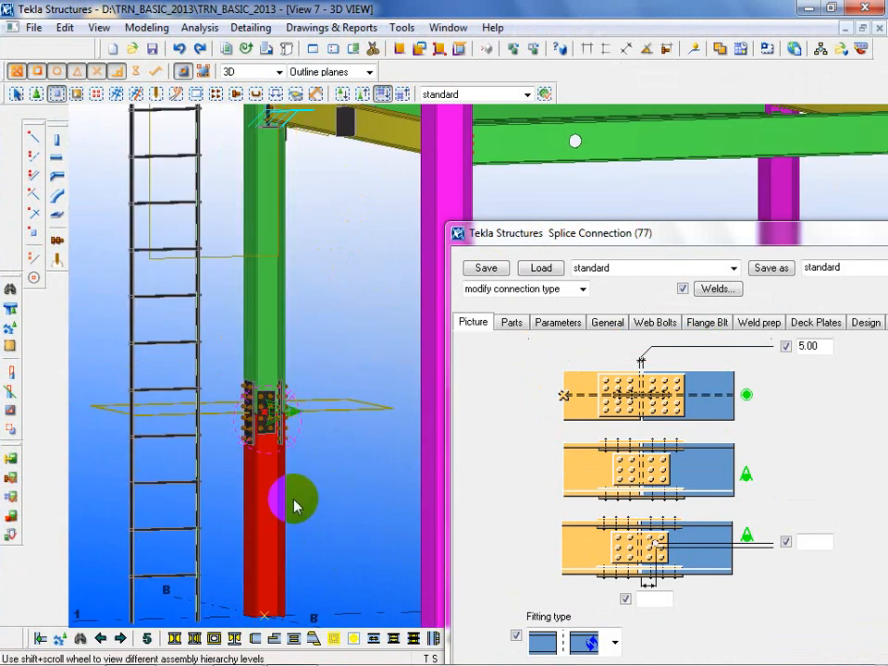
# Enable selection of all object types and check whether the splice plates belong to the column assemblies.
pyautogui.scroll(2, 295, 507)
pyautogui.scroll(2, 230, 420)
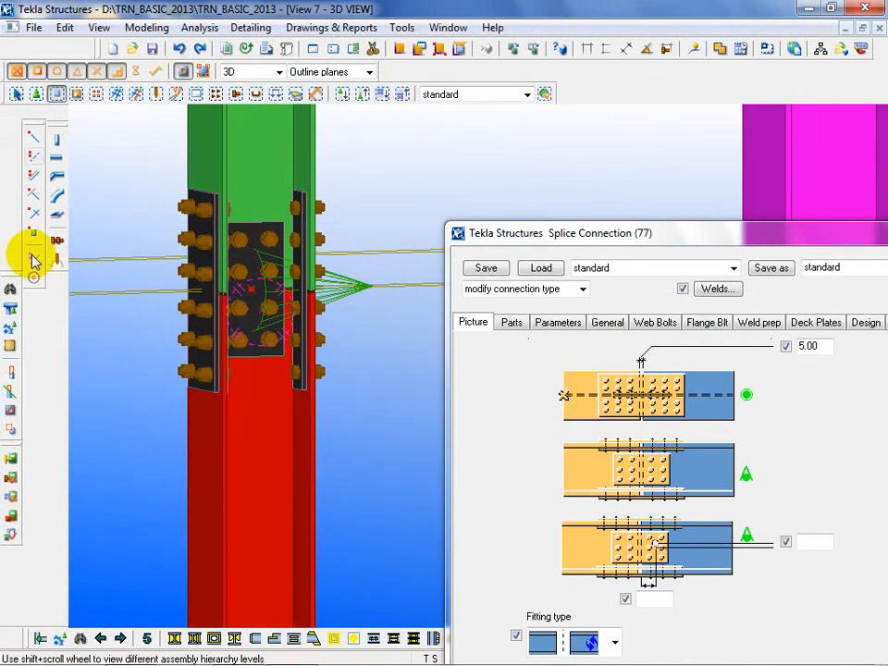
pyautogui.click(16, 94)
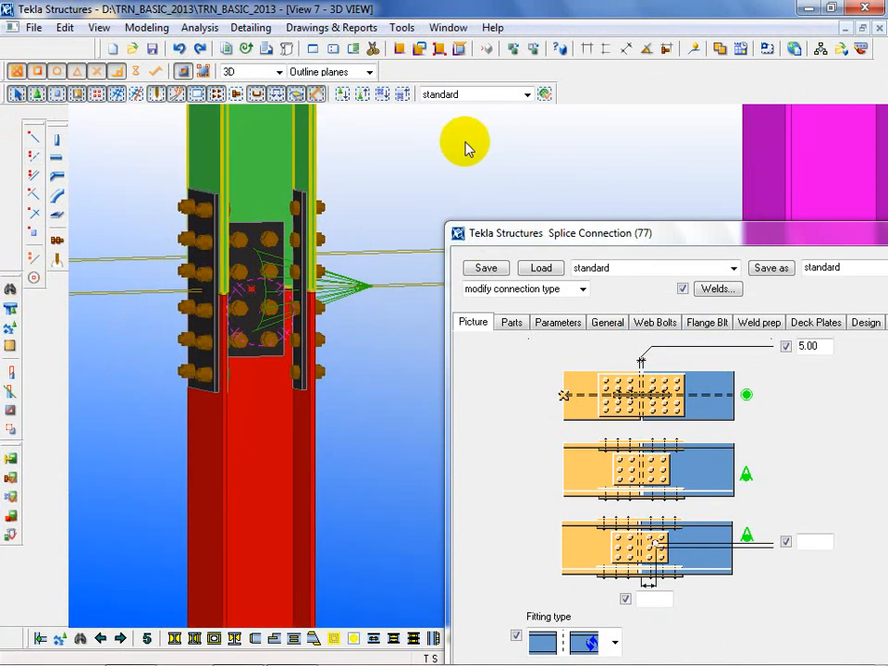
pyautogui.click(234, 359)
pyautogui.click(207, 368)
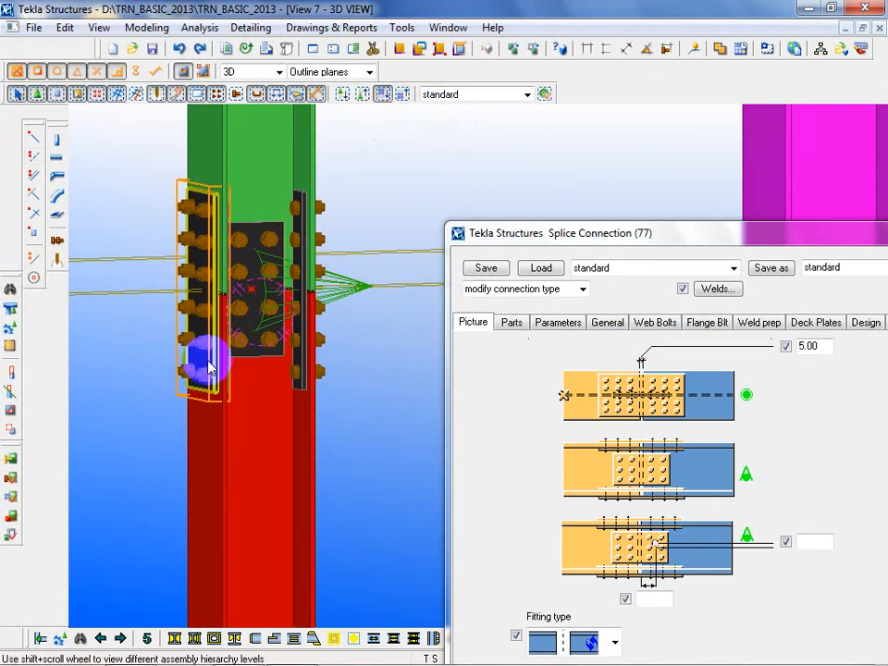
pyautogui.click(300, 351)
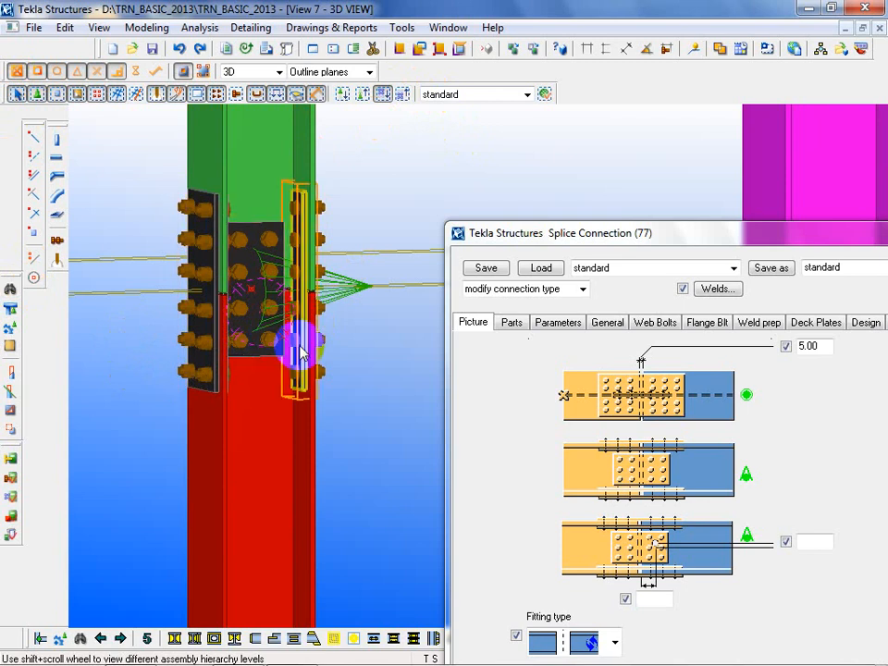
pyautogui.click(371, 158)
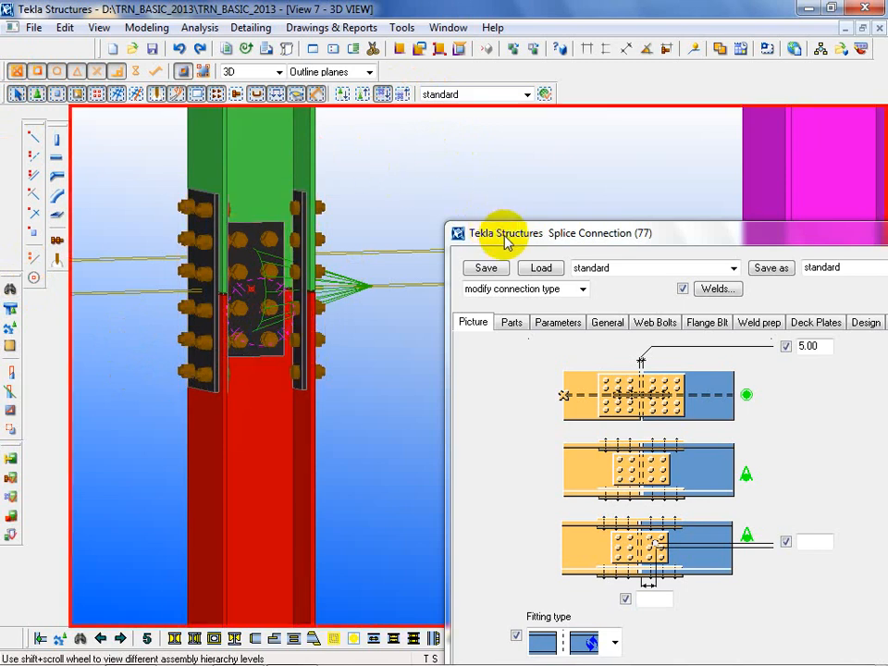
pyautogui.moveTo(505, 233); pyautogui.dragTo(425, 151)
pyautogui.scroll(-5, 139, 417)
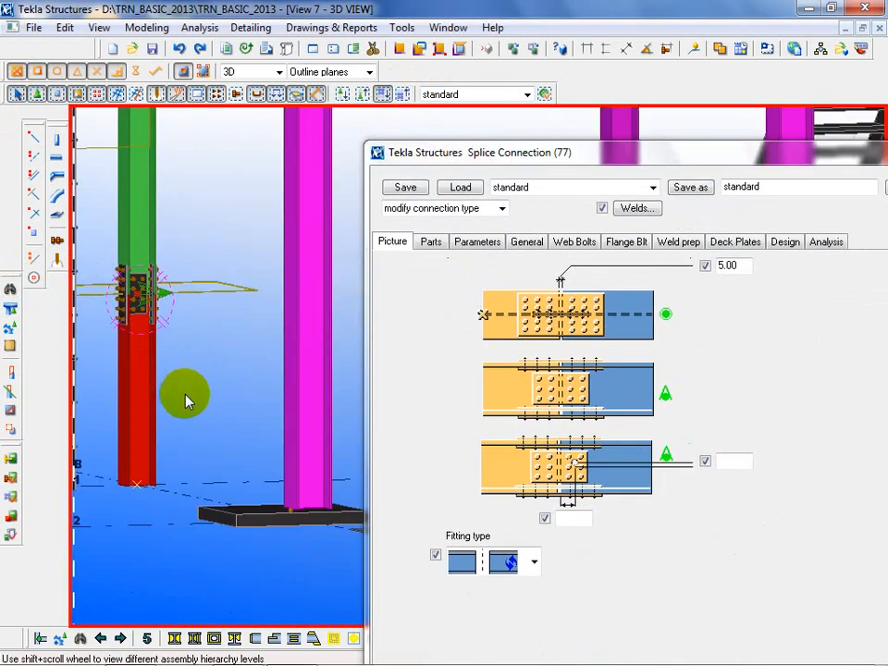
pyautogui.scroll(2, 230, 364)
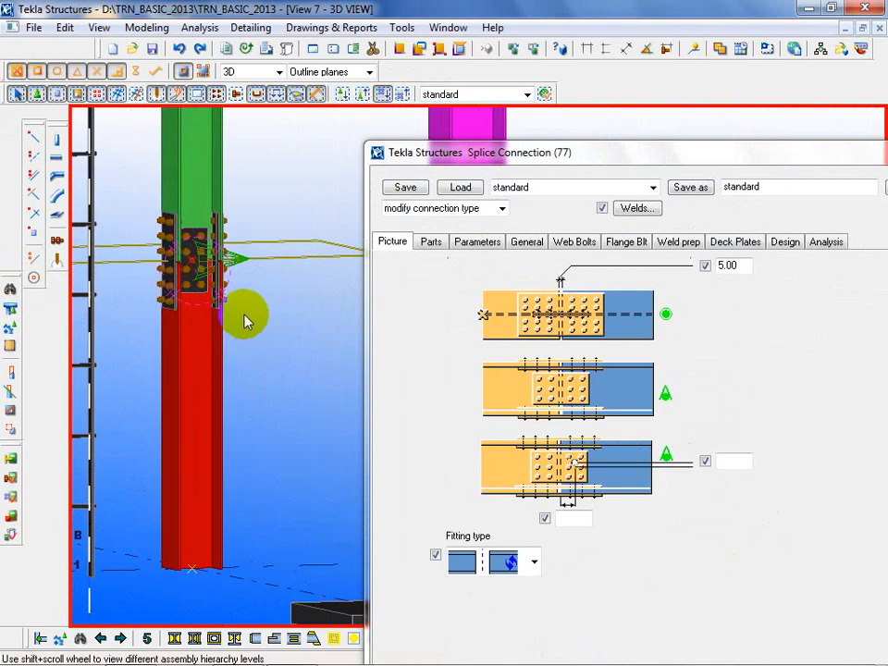
pyautogui.click(193, 452)
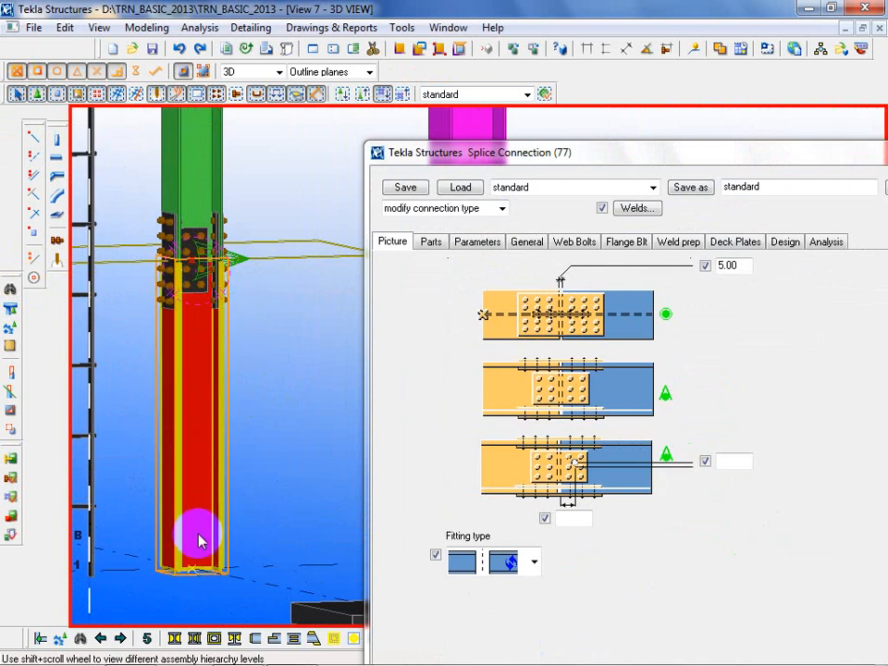
pyautogui.click(210, 243)
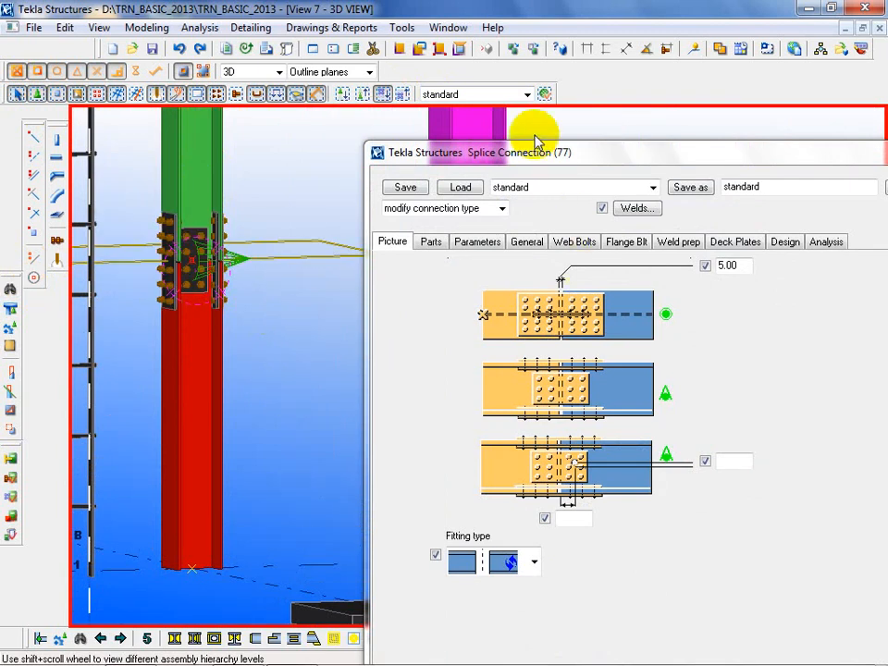
# Review the splice connection's fitting types and plate settings, and set Workshop Bolts to Primary Member.
pyautogui.moveTo(558, 159); pyautogui.dragTo(502, 36)
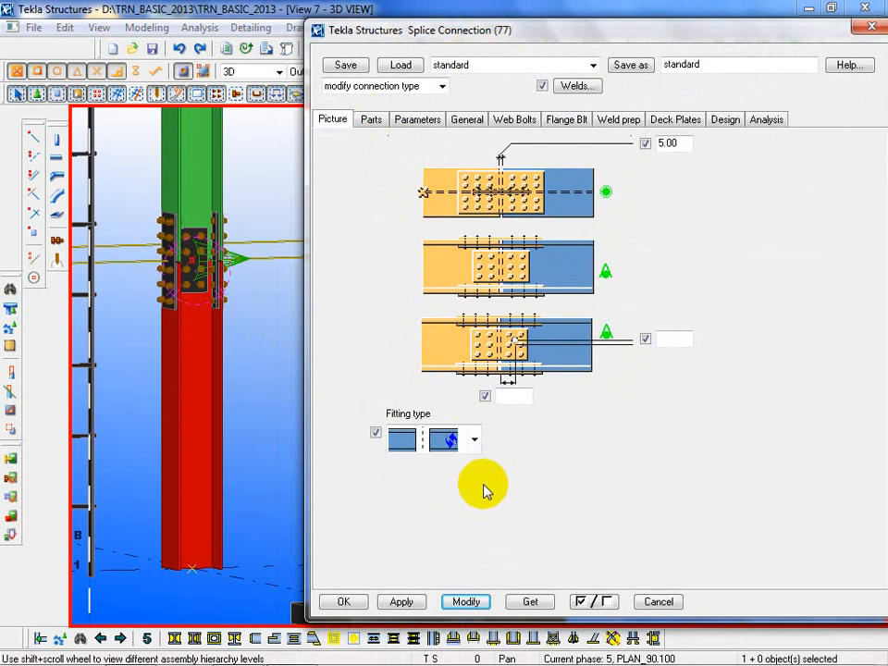
pyautogui.click(474, 441)
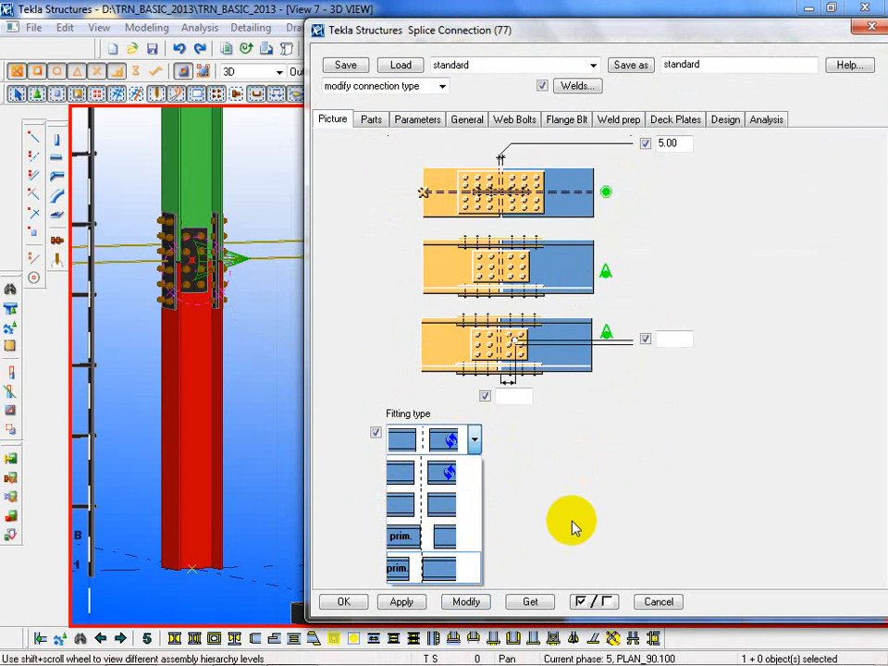
pyautogui.click(372, 122)
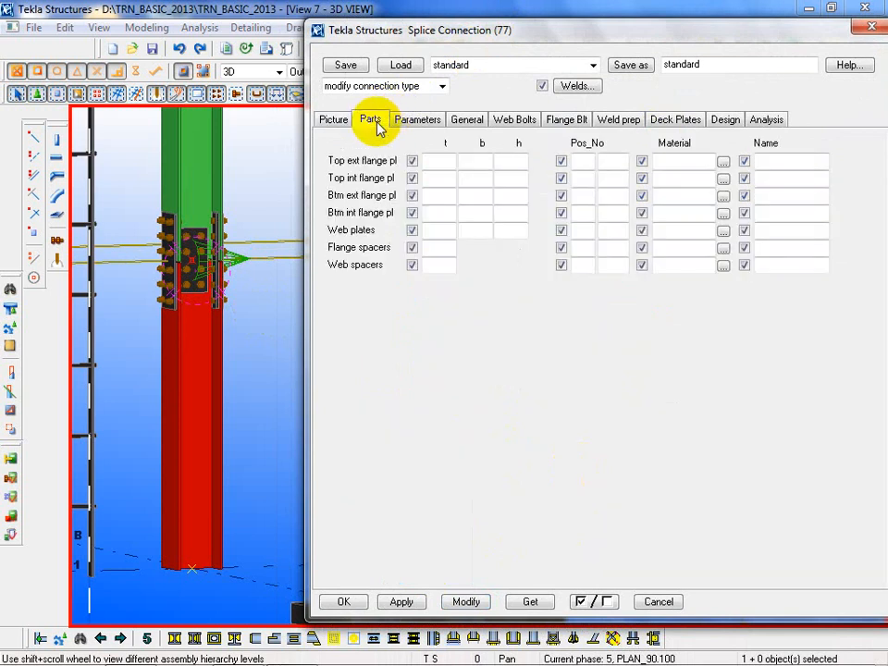
pyautogui.click(412, 128)
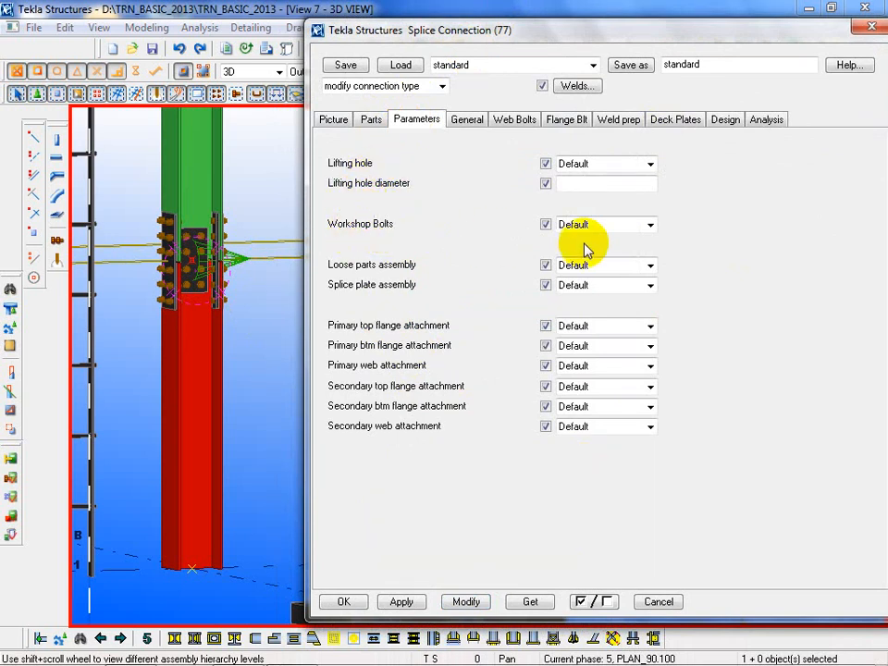
pyautogui.click(651, 225)
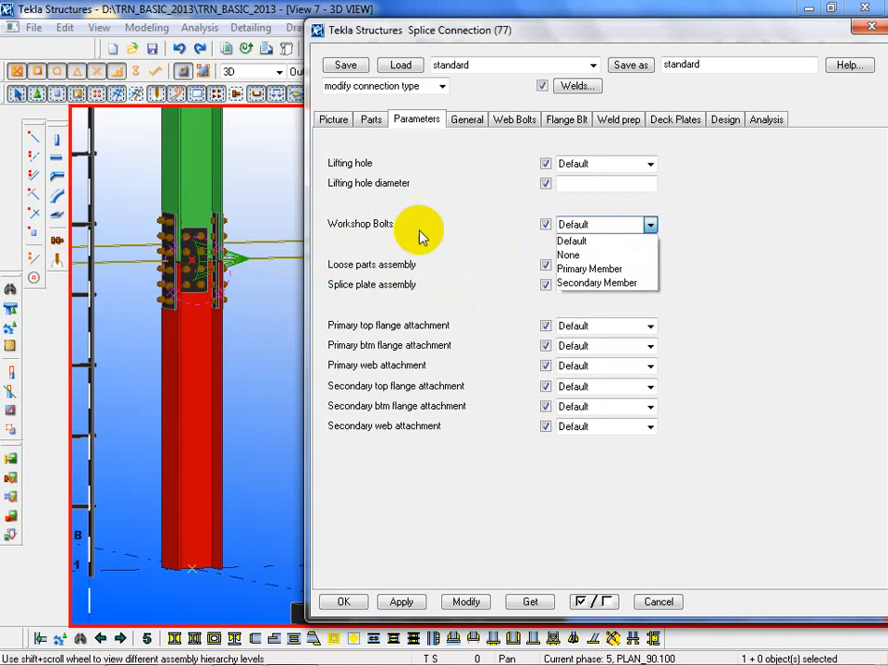
pyautogui.click(584, 269)
# Modify the selected splice connection with Workshop Bolts set to Primary Member, and close its properties.
pyautogui.click(221, 327)
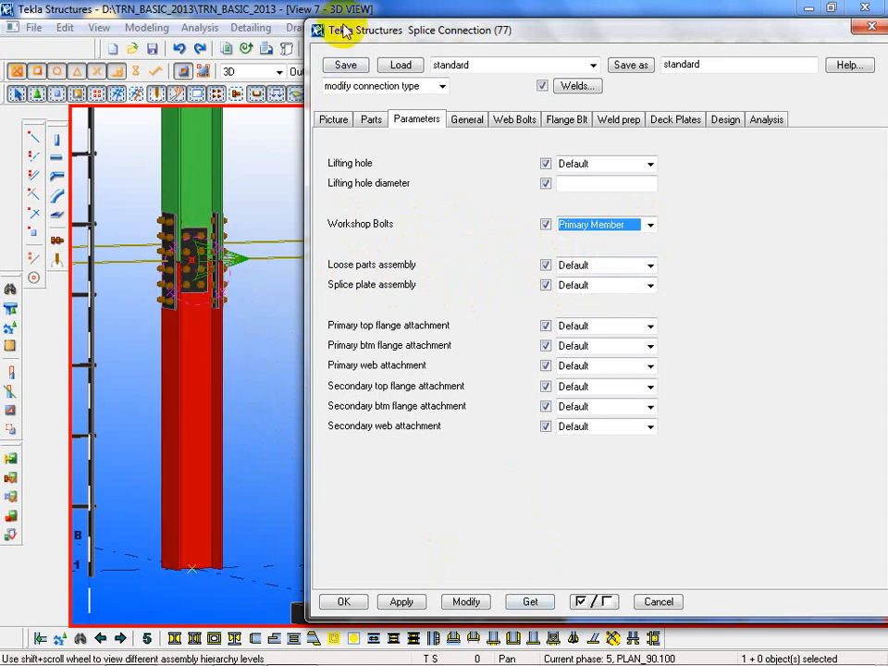
pyautogui.click(427, 153)
pyautogui.moveTo(353, 37); pyautogui.dragTo(467, 108)
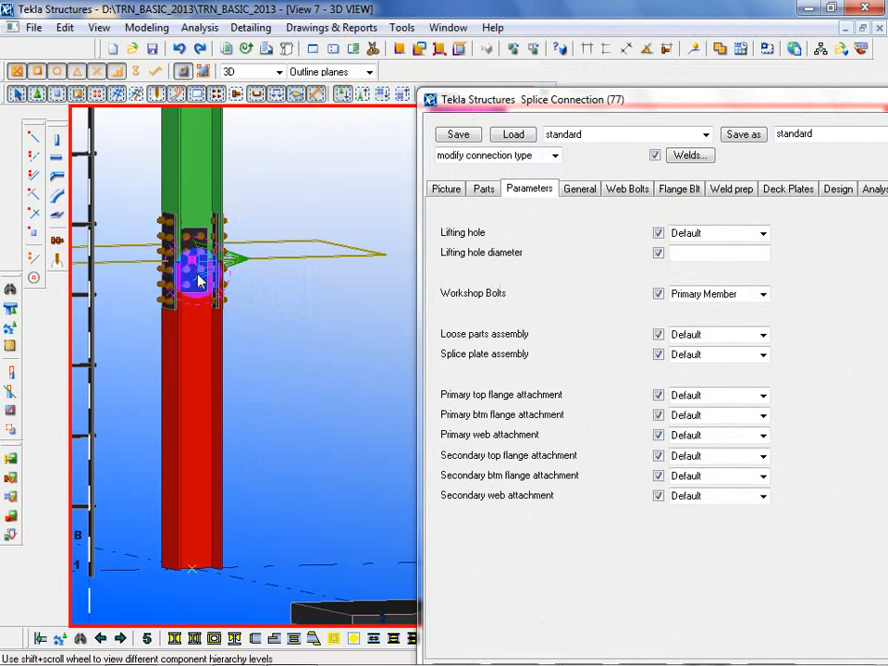
pyautogui.click(668, 294)
pyautogui.moveTo(566, 102); pyautogui.dragTo(537, 15)
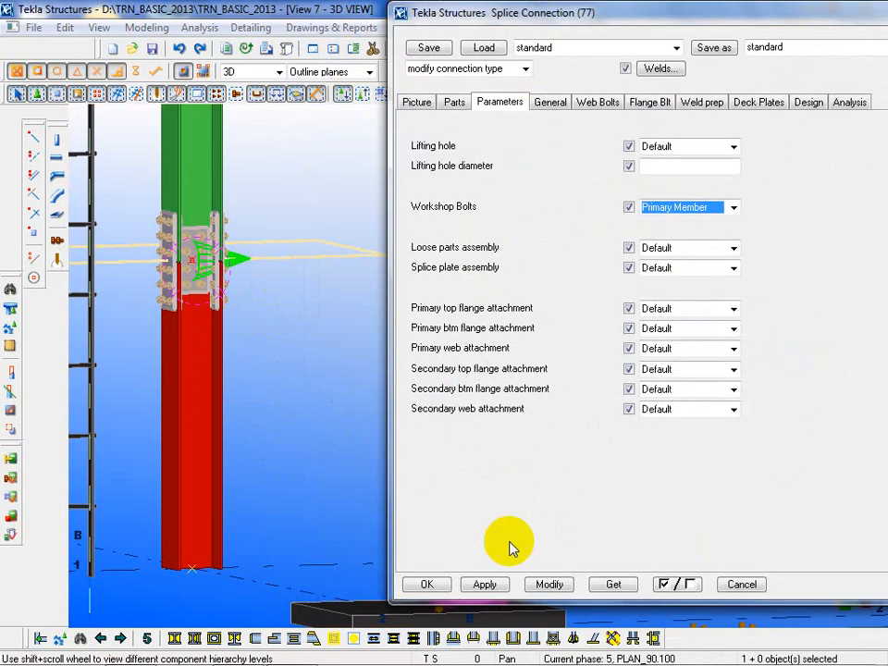
pyautogui.click(549, 587)
pyautogui.click(424, 583)
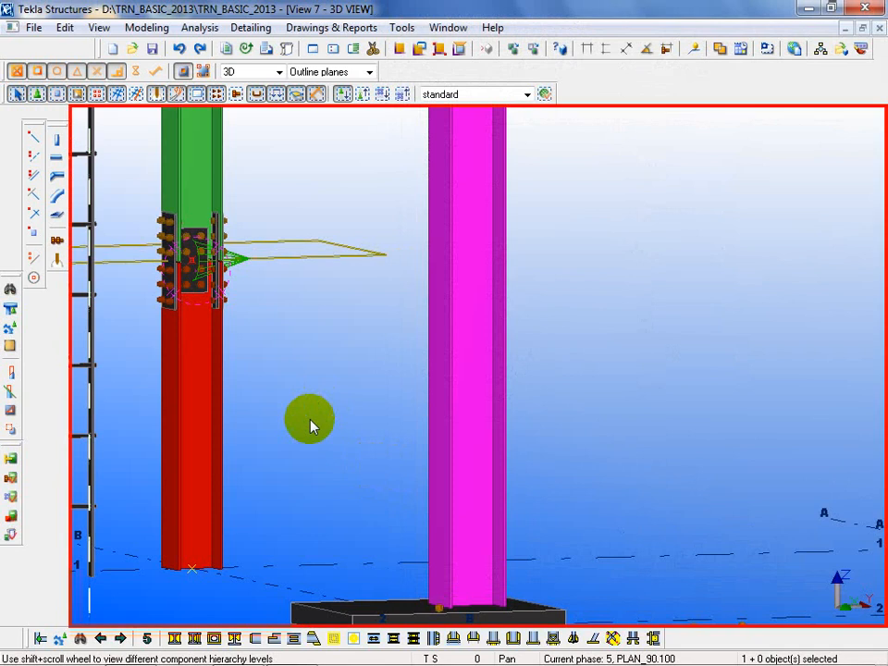
# Examine the plates and bolts of the modified splice by selecting it at component level.
pyautogui.scroll(7, 169, 271)
pyautogui.moveTo(542, 472); pyautogui.dragTo(609, 561, button='middle')
pyautogui.scroll(2, 607, 561)
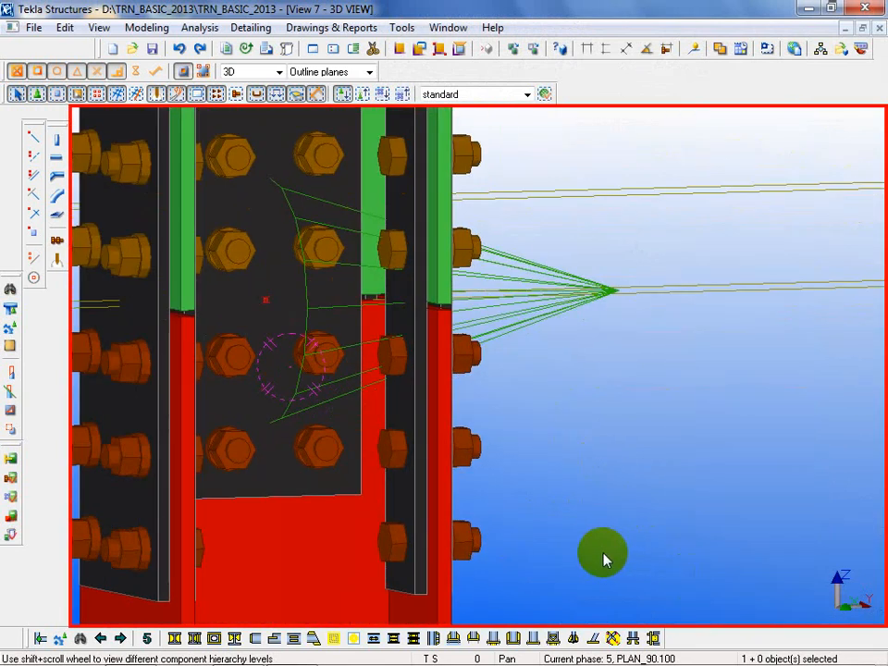
pyautogui.scroll(-2, 603, 559)
pyautogui.click(166, 493)
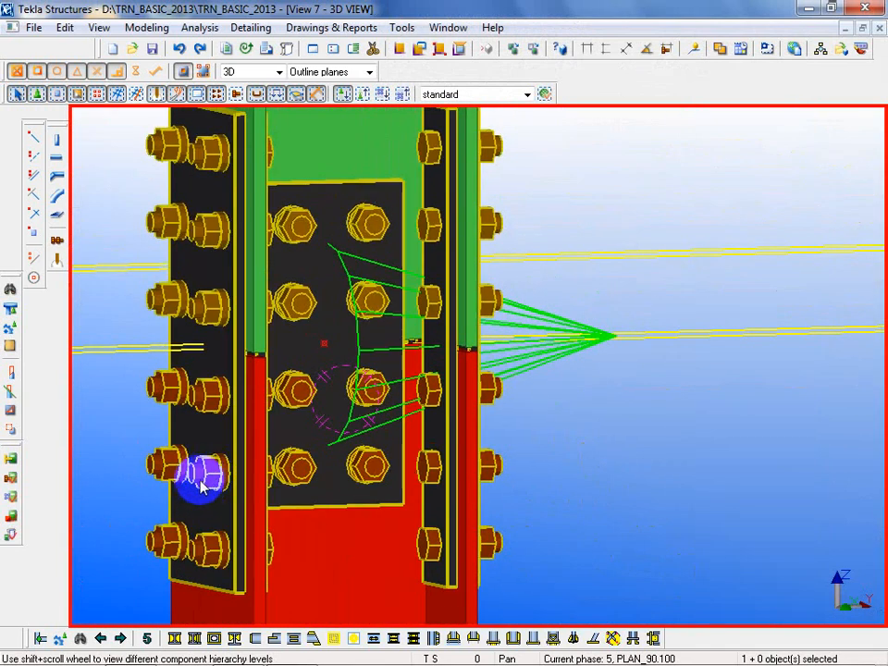
pyautogui.click(104, 495)
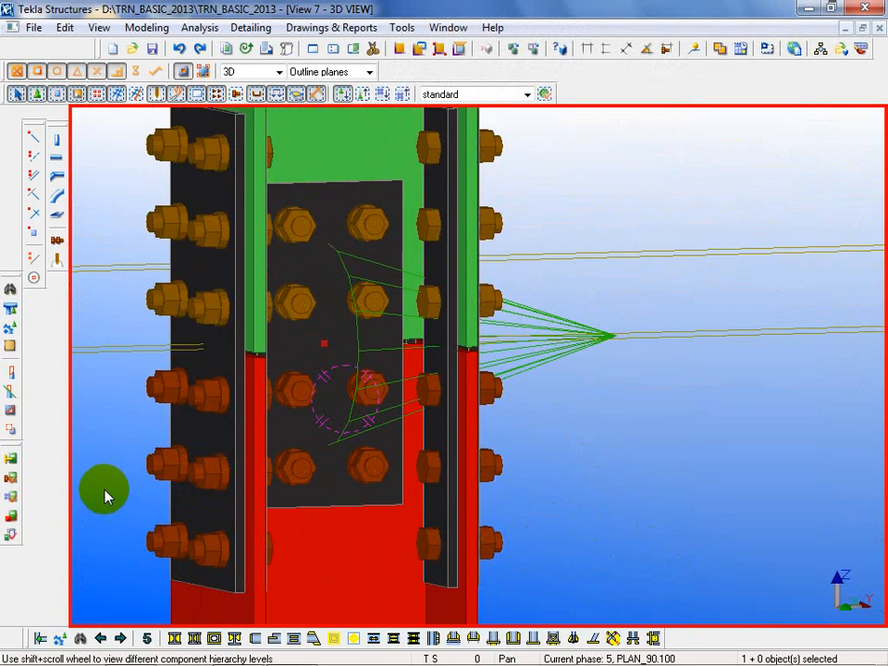
pyautogui.click(144, 470)
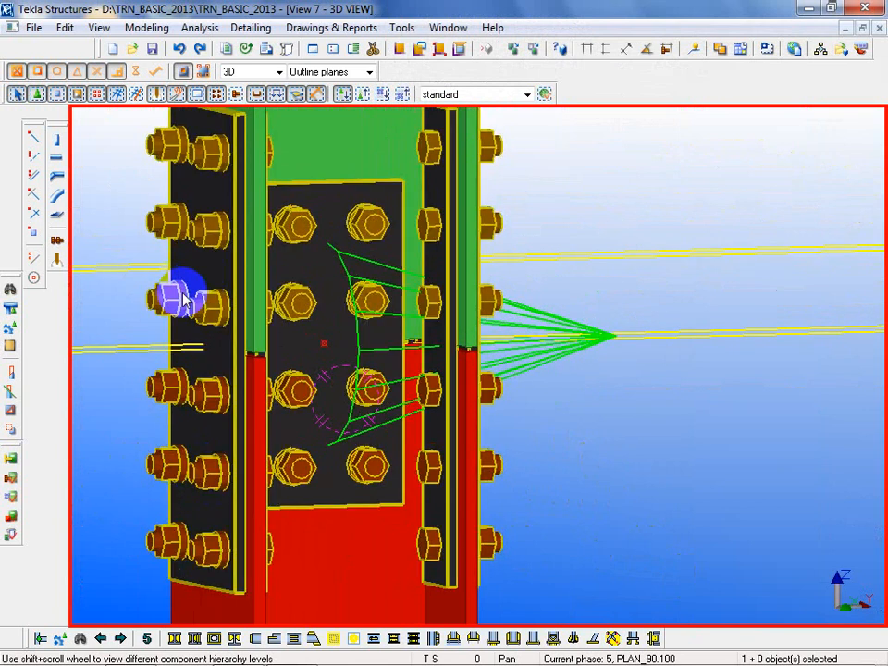
# Switch to assembly selection and select the red lower column assembly to check its splice plates and bolts.
pyautogui.scroll(-5, 184, 298)
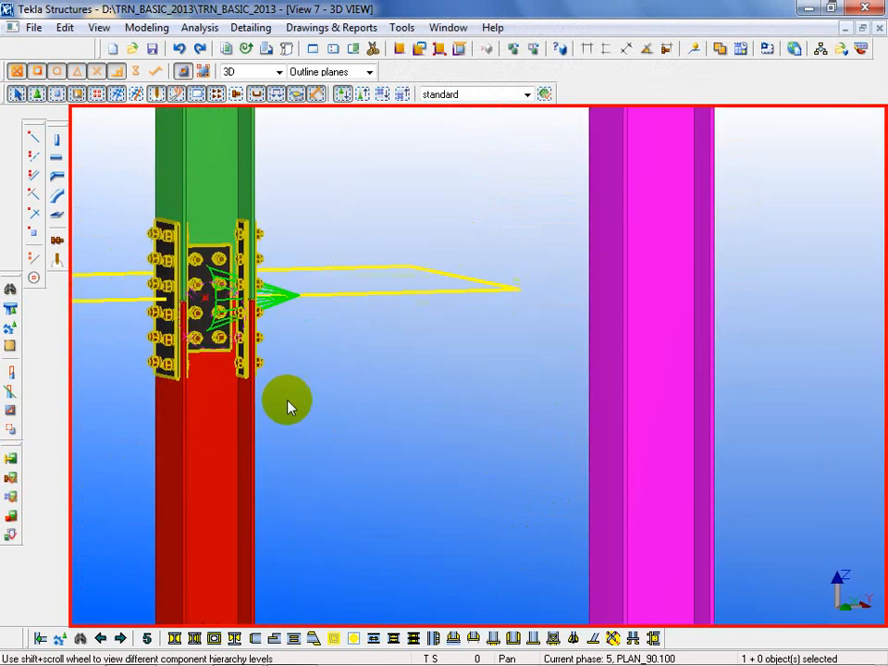
pyautogui.click(380, 96)
pyautogui.click(245, 463)
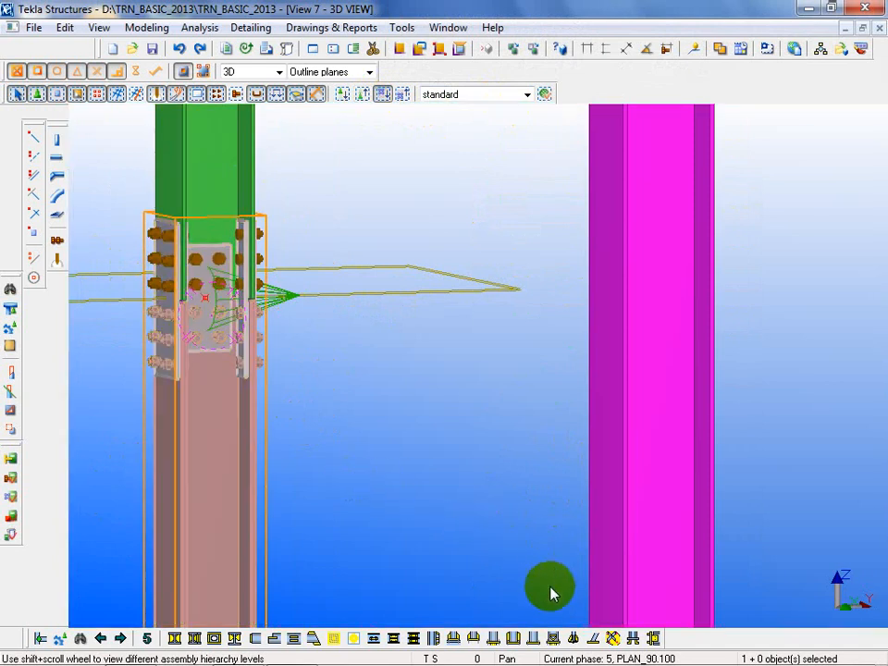
pyautogui.moveTo(416, 529); pyautogui.dragTo(489, 550, button='middle')
pyautogui.scroll(3, 333, 405)
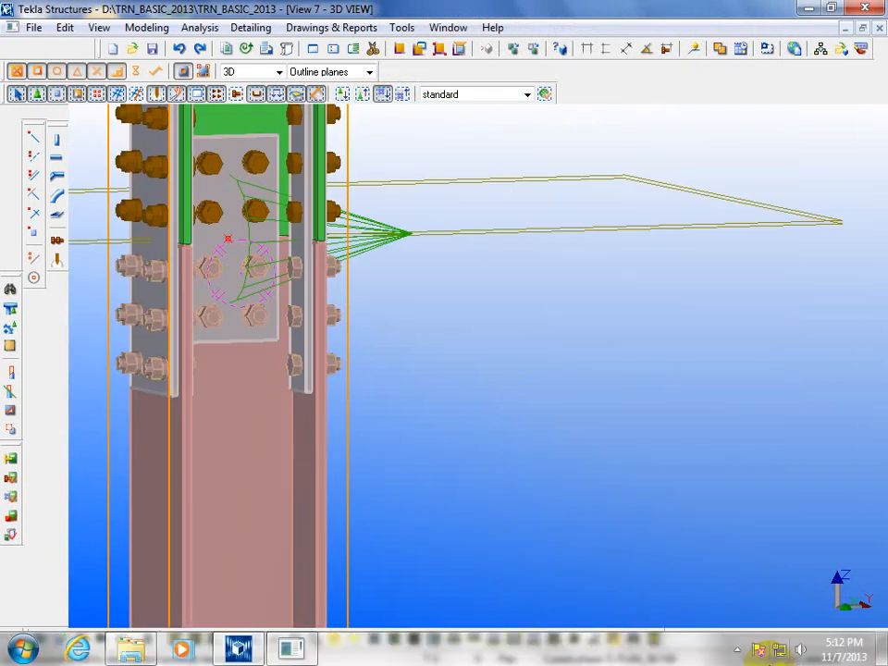
pyautogui.scroll(3, 237, 412)
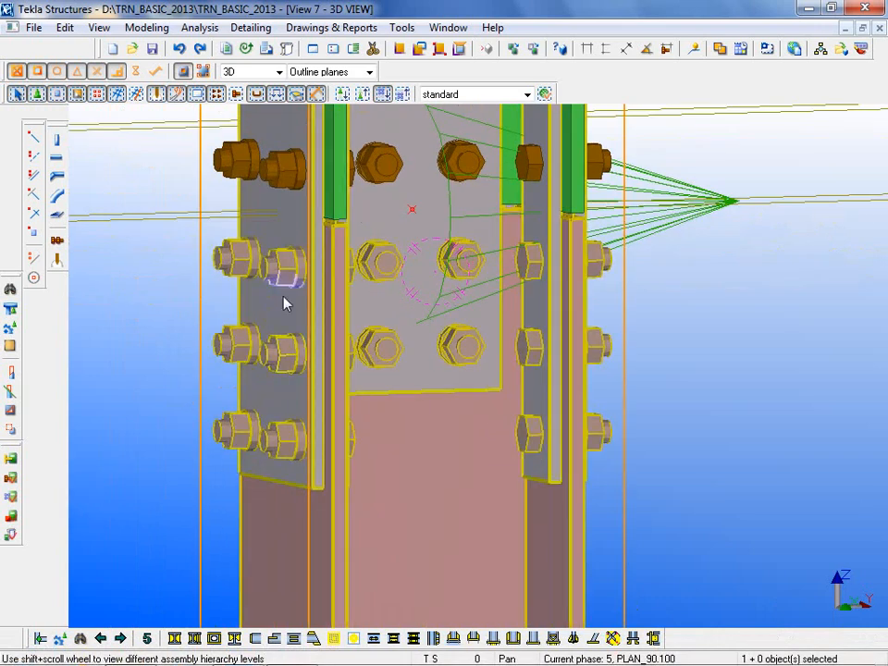
pyautogui.scroll(-5, 558, 338)
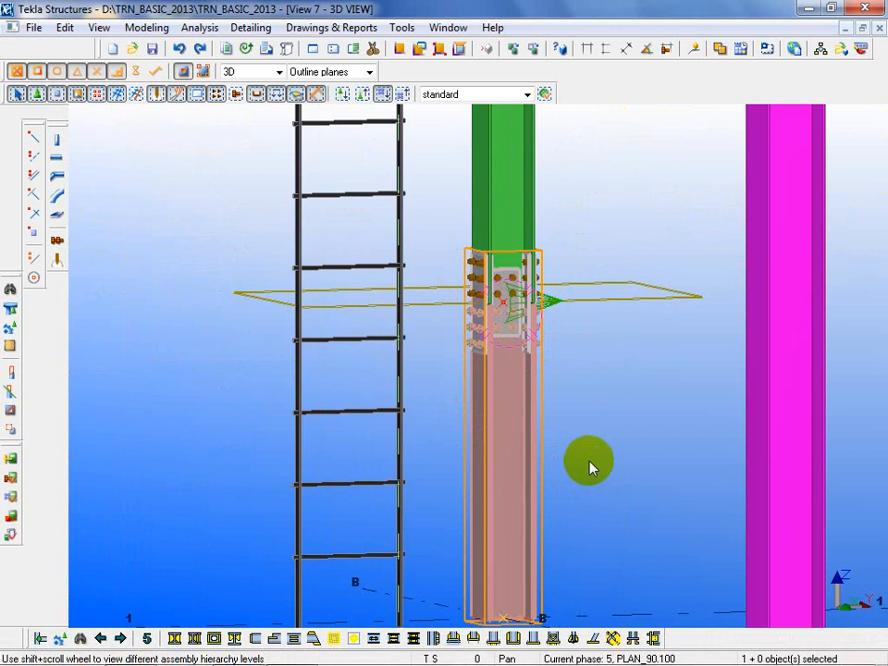
# Examine which splice plates and bolt rows fall within the red lower column's assembly outline.
pyautogui.click(526, 397)
pyautogui.scroll(-4, 521, 379)
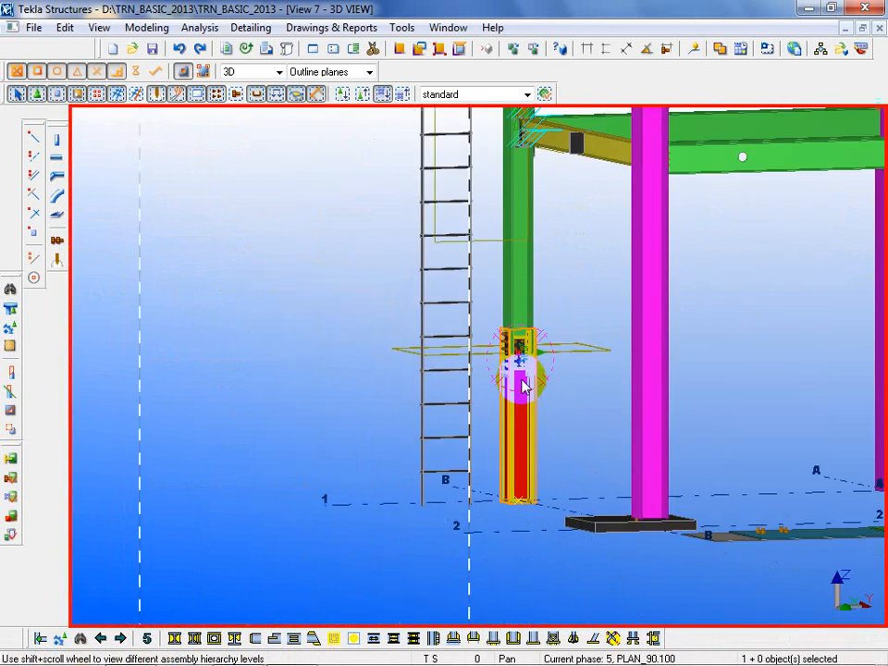
pyautogui.scroll(3, 524, 375)
pyautogui.scroll(4, 524, 374)
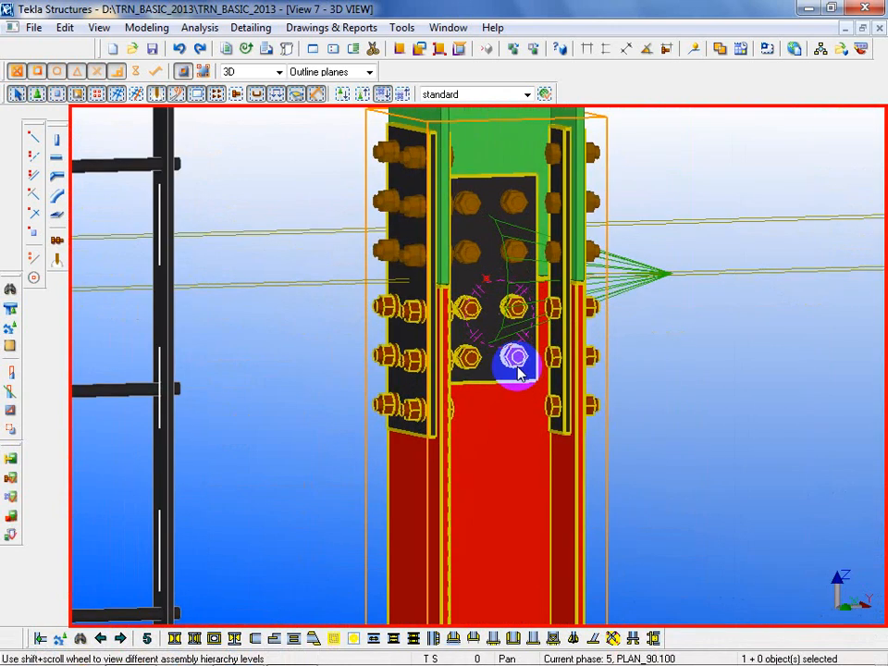
pyautogui.scroll(2, 495, 396)
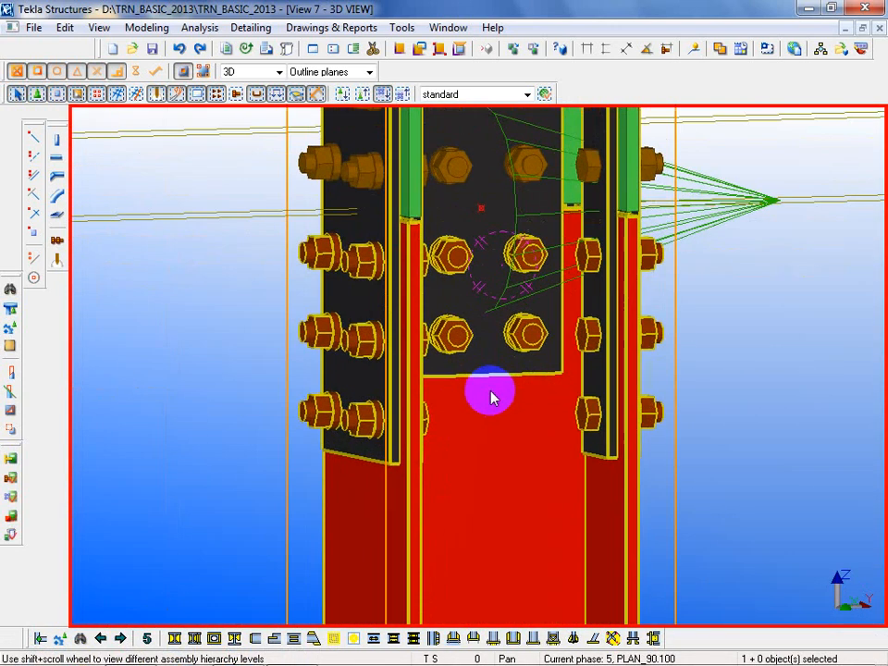
pyautogui.scroll(-2, 500, 412)
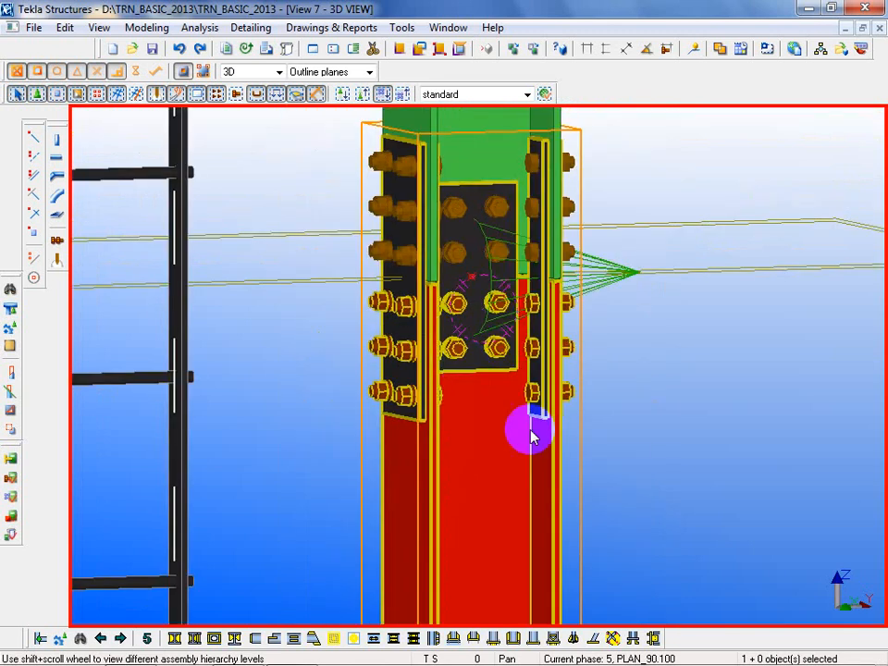
pyautogui.scroll(4, 482, 370)
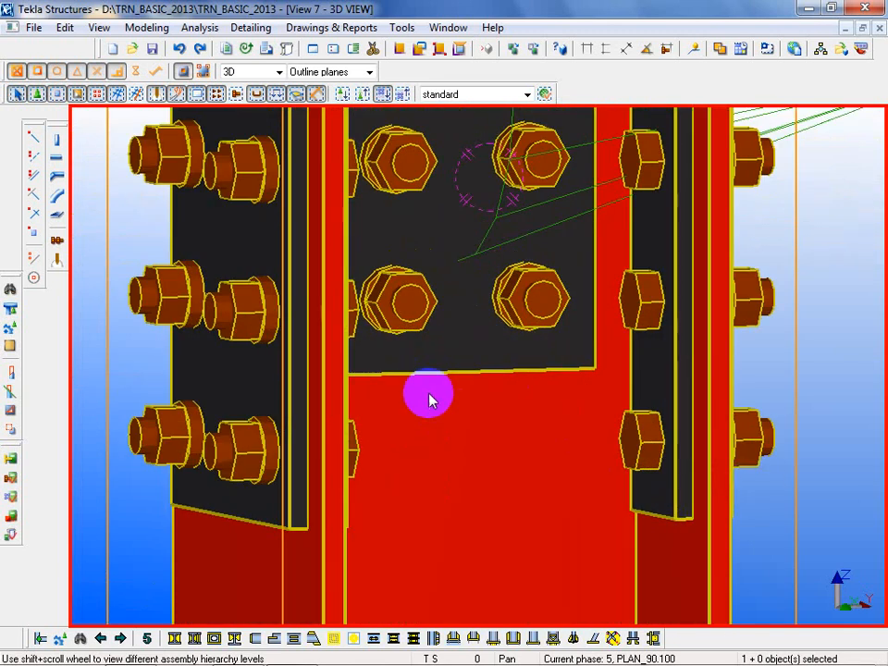
pyautogui.scroll(-4, 351, 384)
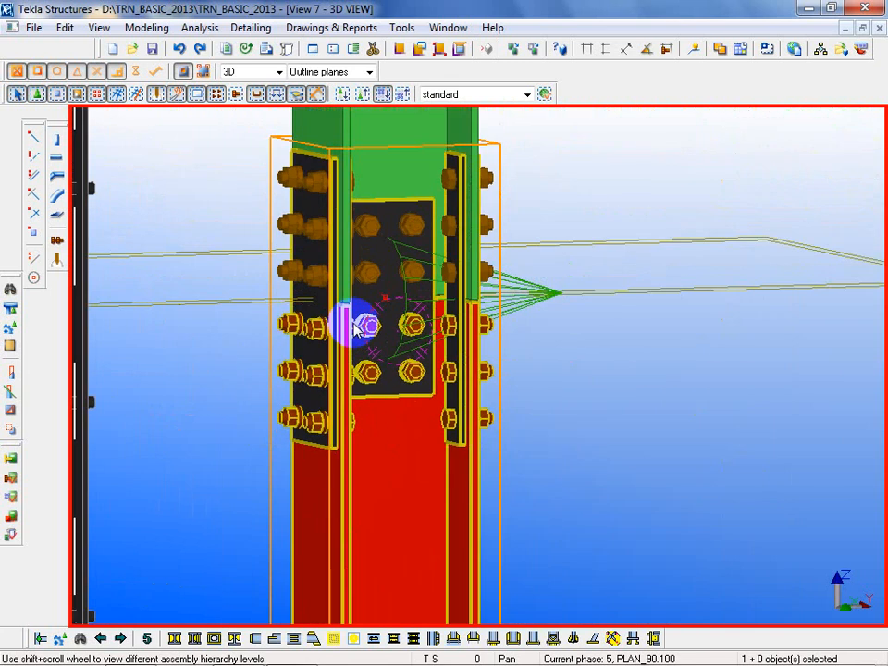
pyautogui.scroll(-3, 353, 321)
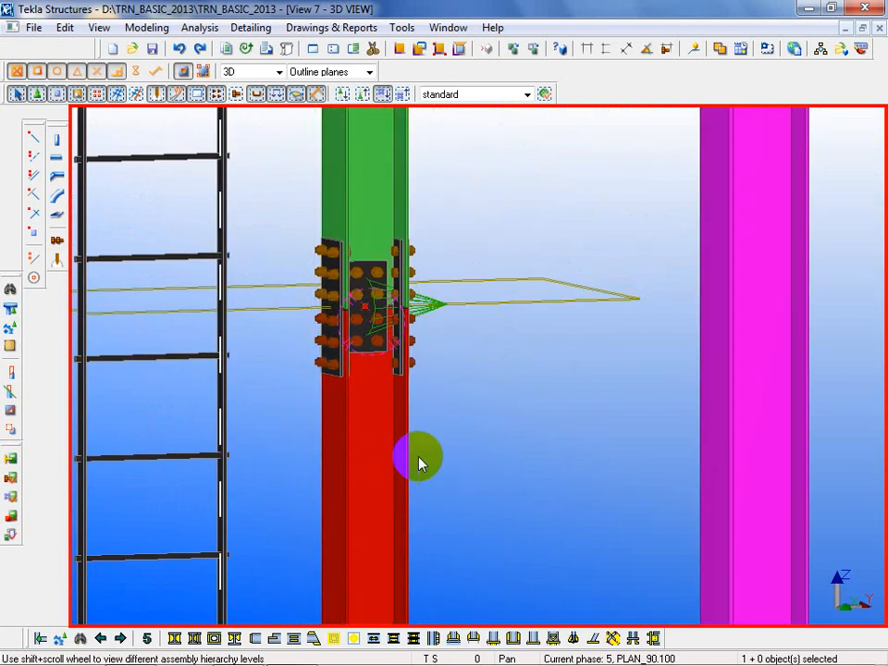
pyautogui.scroll(-3, 426, 444)
pyautogui.scroll(-3, 445, 411)
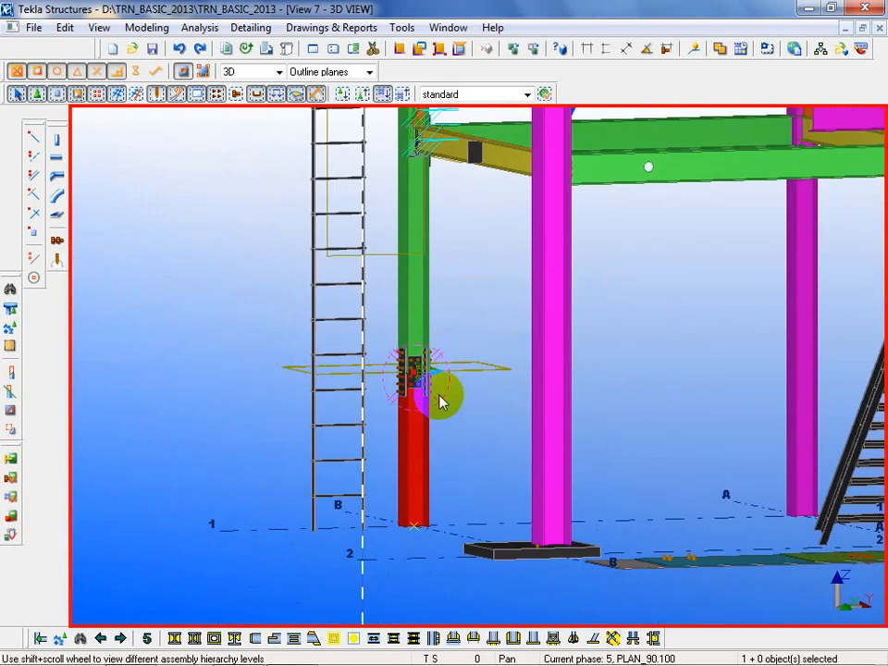
pyautogui.scroll(5, 400, 393)
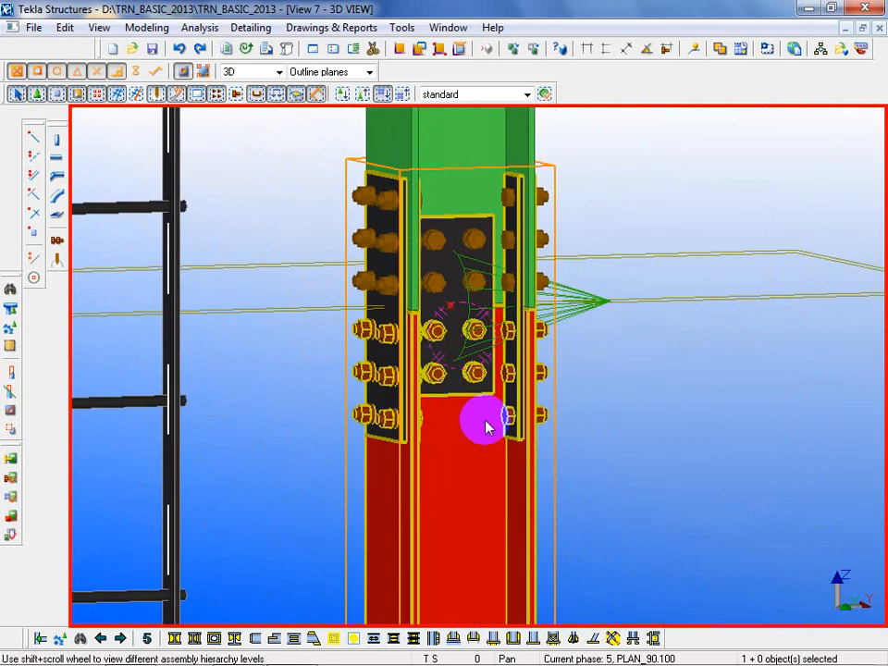
pyautogui.doubleClick(443, 371)
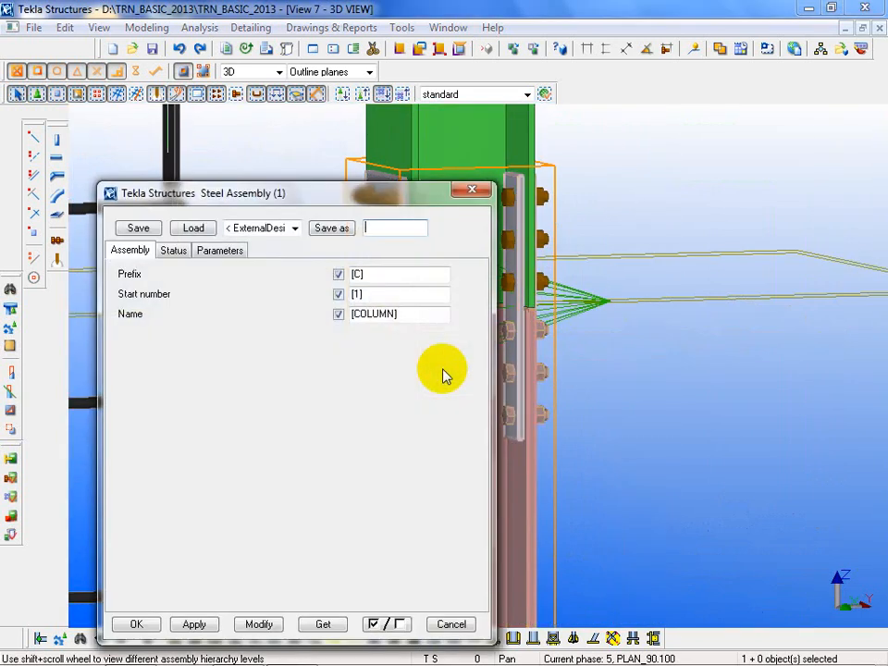
pyautogui.click(474, 189)
pyautogui.click(717, 516)
# Reopen the splice connection at component level and review its parameters, general, web bolt, flange bolt and weld preparation settings.
pyautogui.click(345, 95)
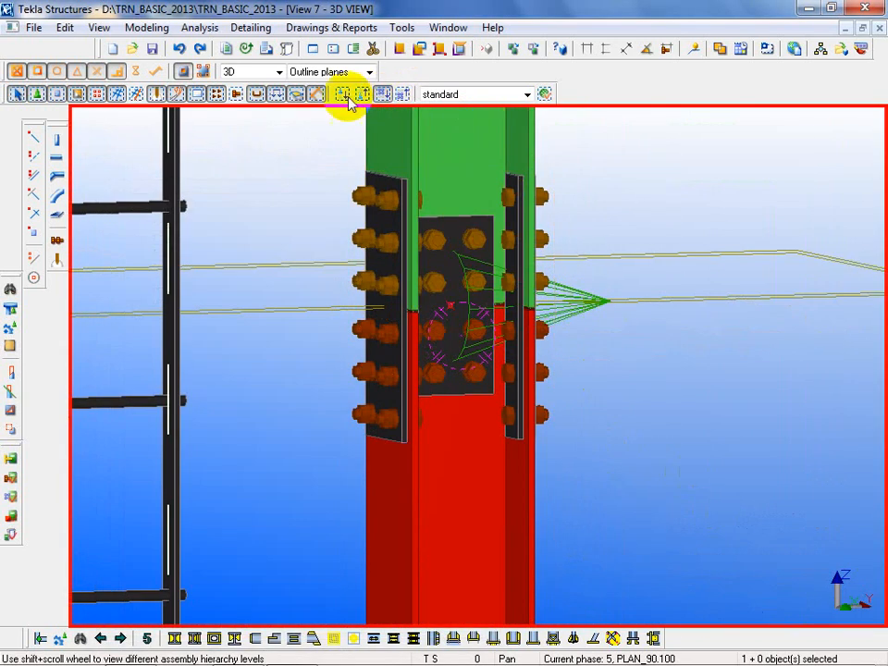
pyautogui.click(481, 362)
pyautogui.doubleClick(415, 421)
pyautogui.scroll(3, 234, 490)
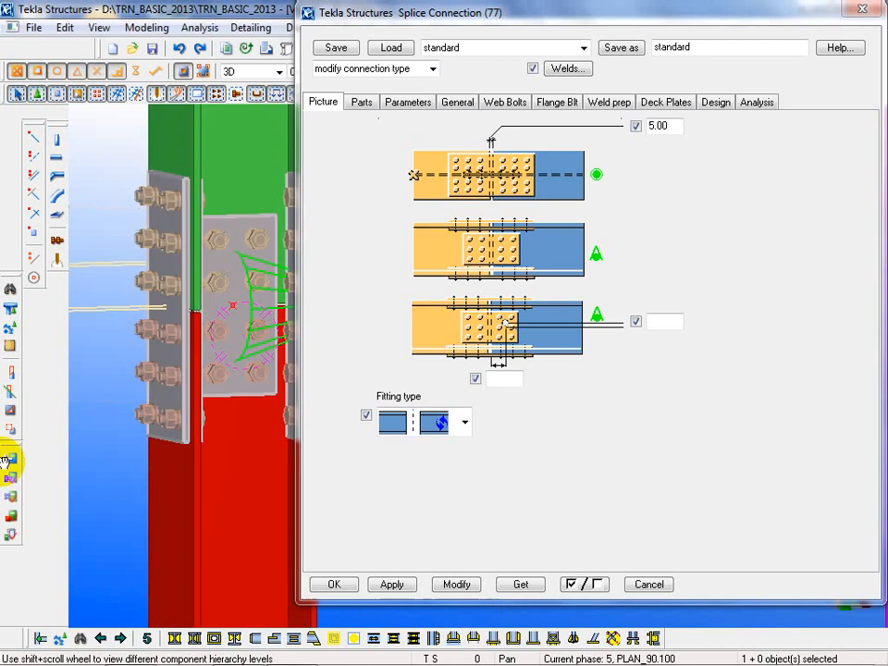
pyautogui.click(412, 103)
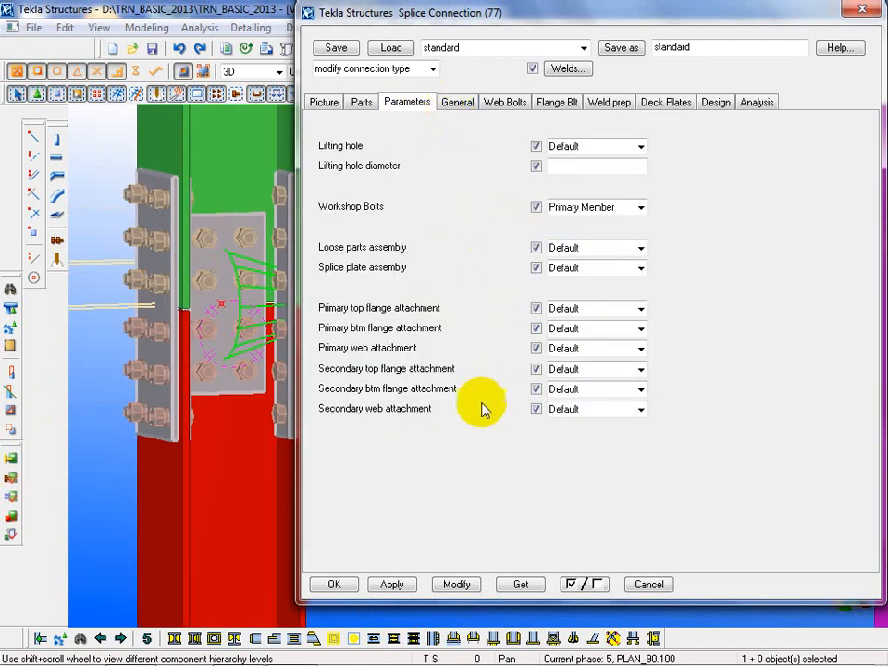
pyautogui.click(460, 103)
pyautogui.click(505, 103)
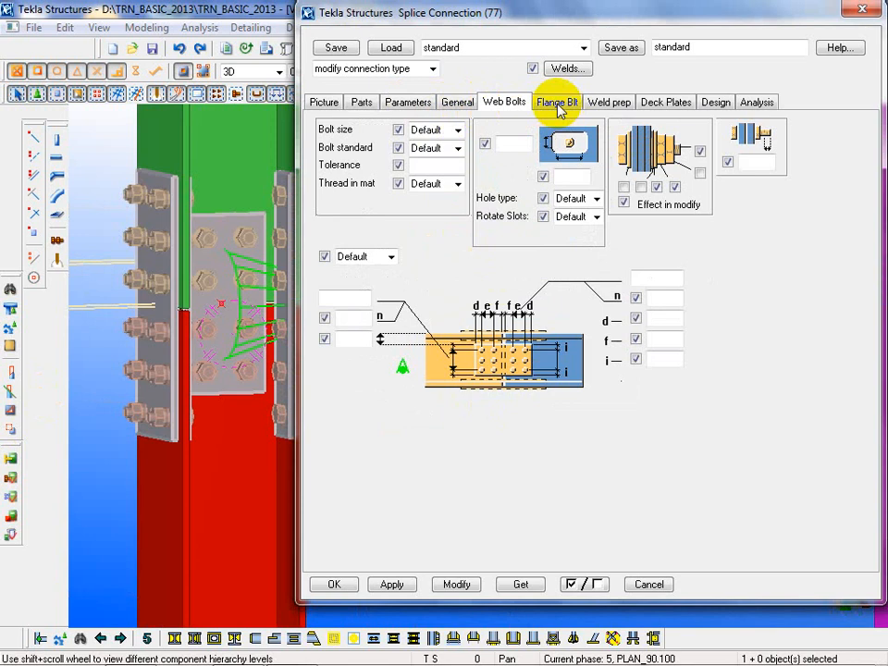
pyautogui.click(558, 103)
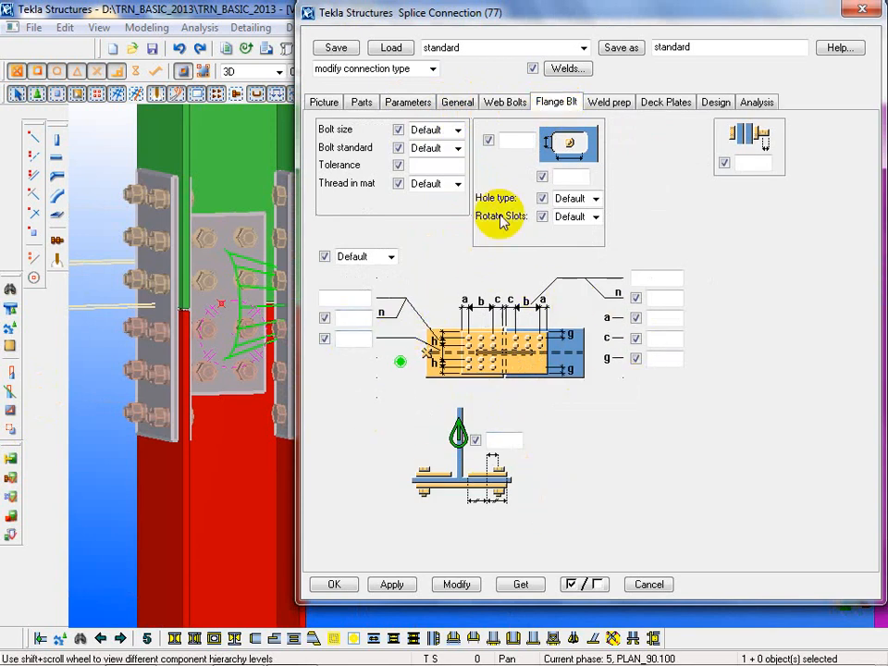
pyautogui.click(603, 107)
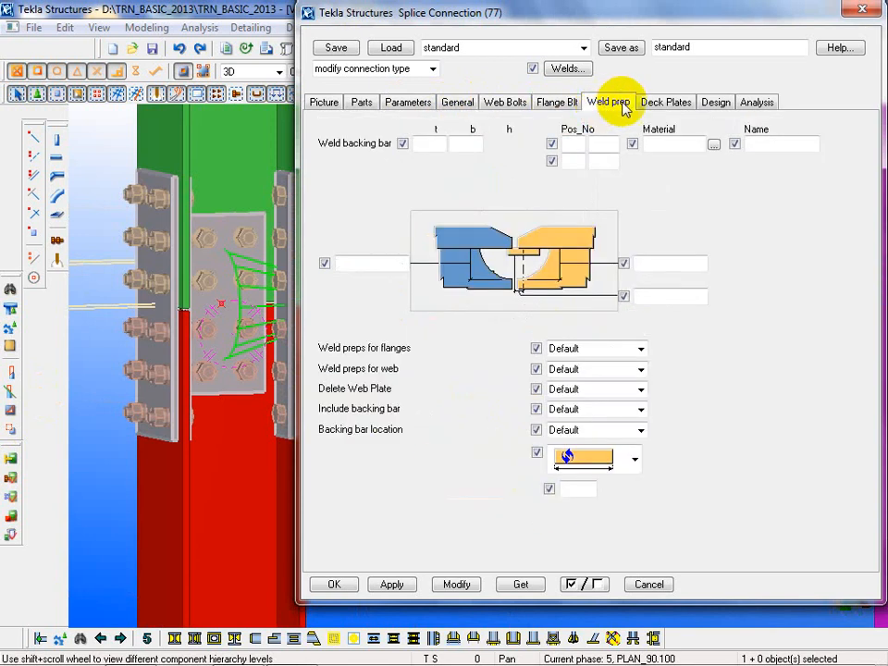
# Examine the splice joint between the red and green column parts and its location on the column.
pyautogui.scroll(5, 231, 352)
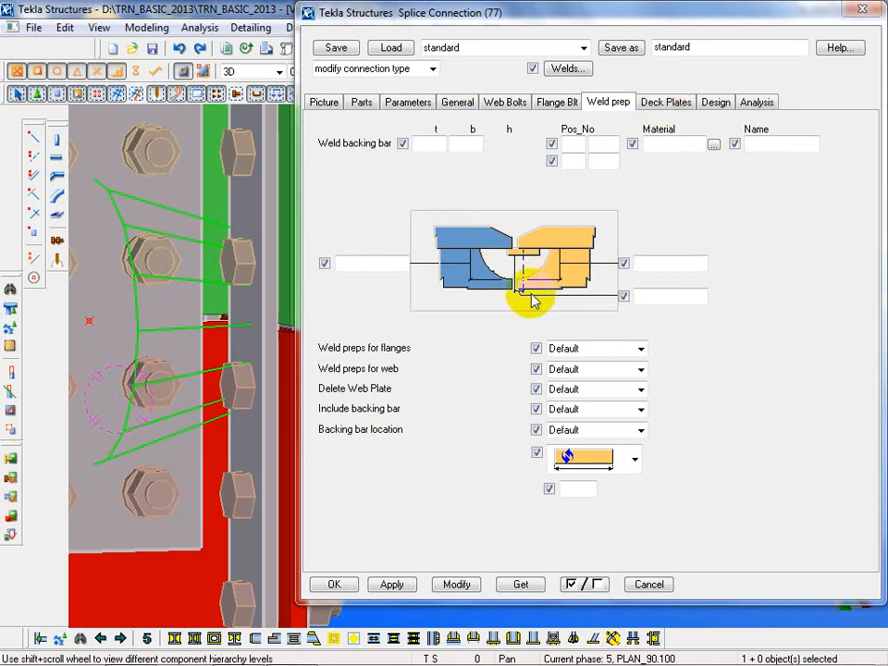
pyautogui.scroll(-6, 129, 324)
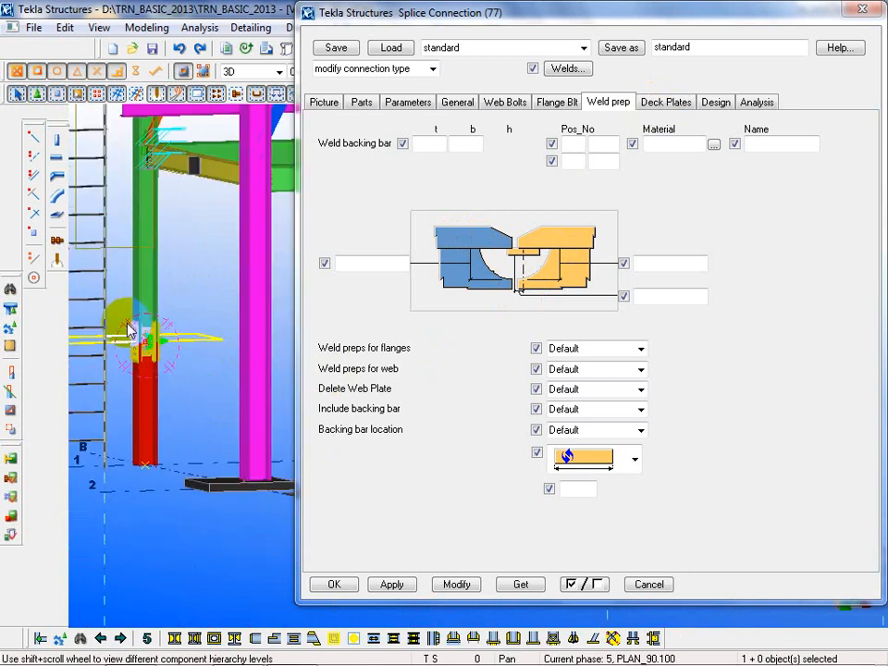
pyautogui.scroll(-2, 194, 512)
pyautogui.scroll(8, 148, 463)
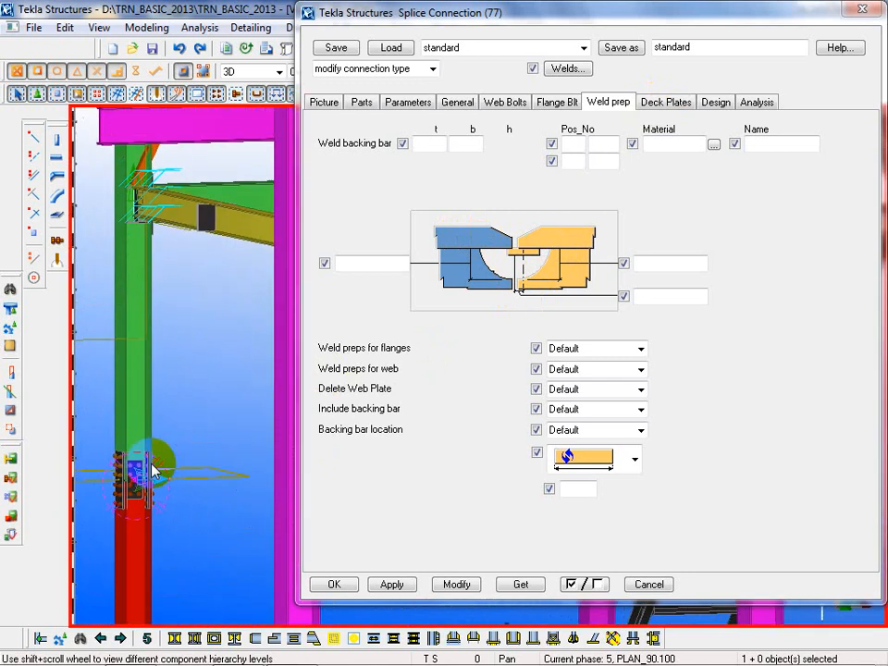
pyautogui.scroll(-8, 138, 454)
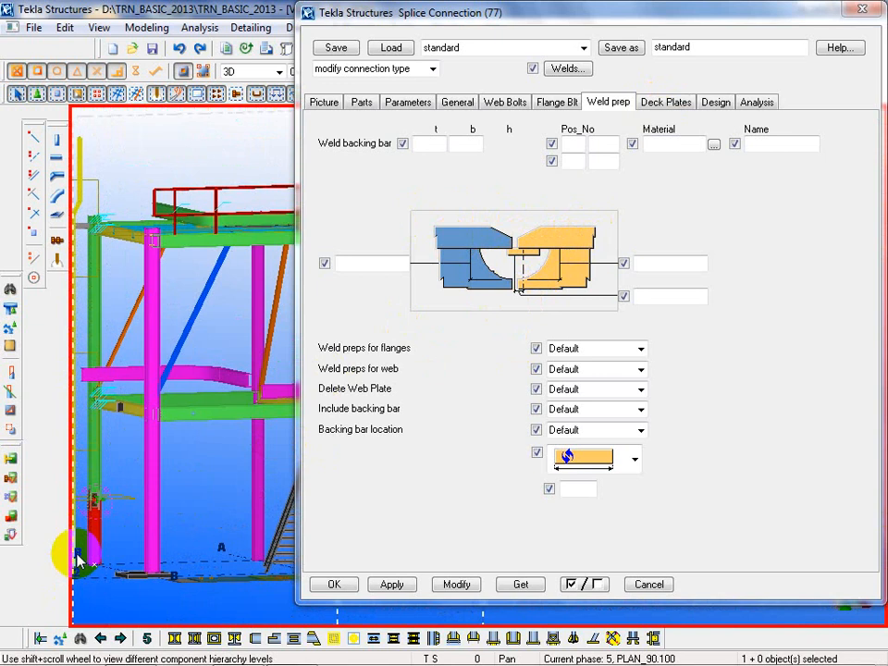
pyautogui.moveTo(97, 462); pyautogui.dragTo(104, 459, button='middle')
pyautogui.scroll(6, 105, 459)
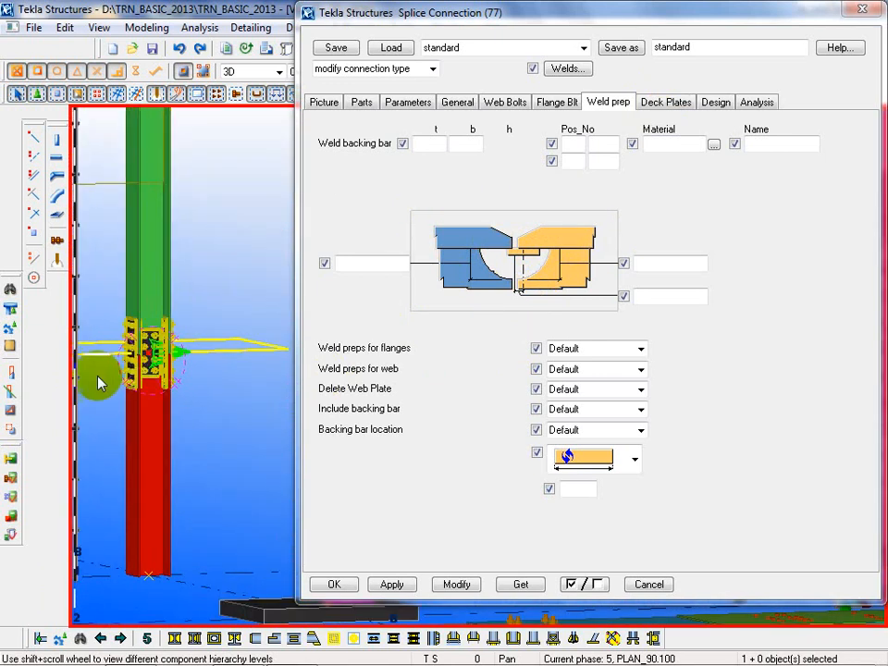
pyautogui.scroll(5, 160, 344)
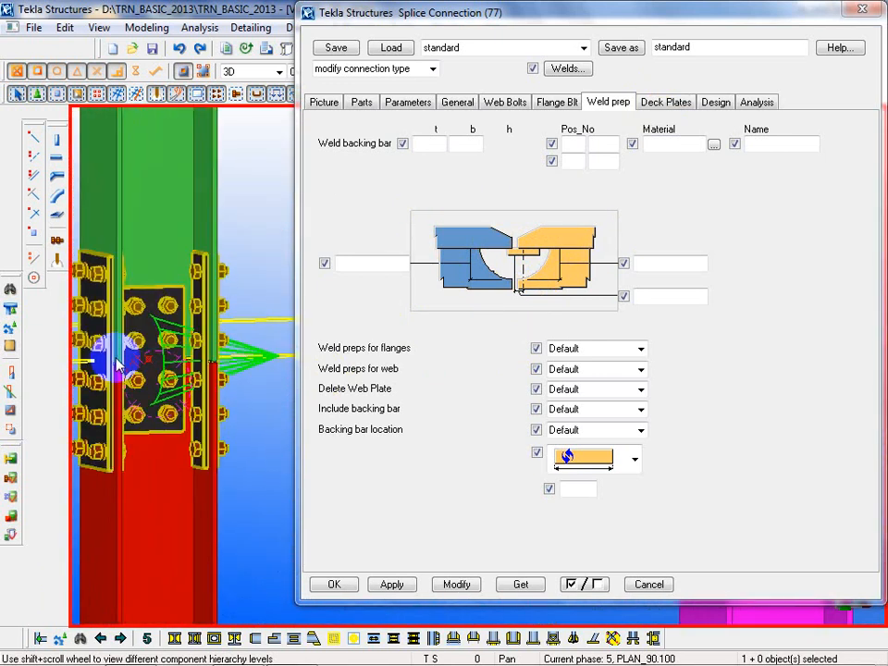
# Examine the beams and bracing that frame into the column above the splice.
pyautogui.scroll(-4, 173, 405)
pyautogui.moveTo(192, 380); pyautogui.dragTo(93, 629, button='middle')
pyautogui.scroll(-4, 123, 488)
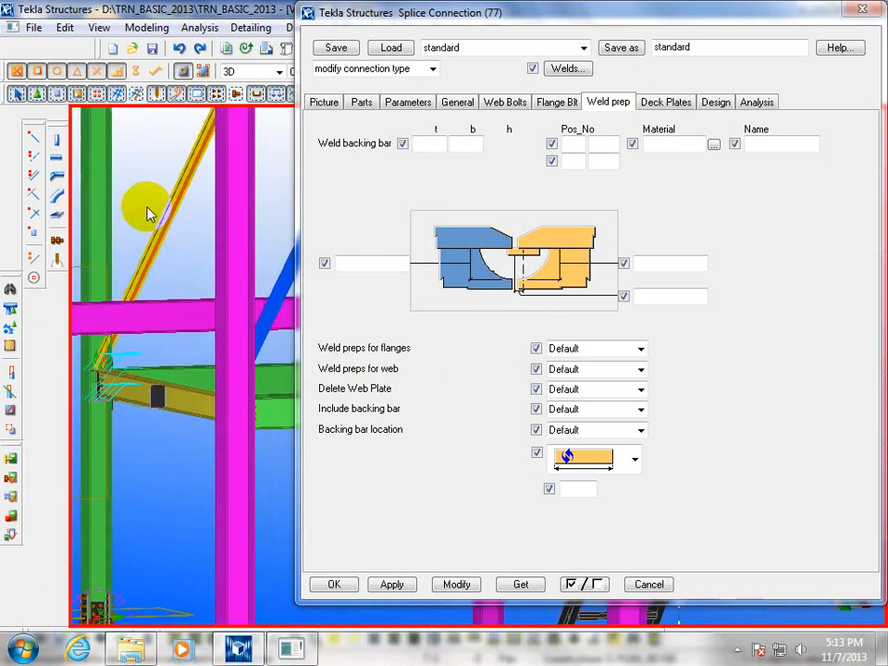
pyautogui.moveTo(147, 210); pyautogui.dragTo(145, 555, button='middle')
pyautogui.scroll(5, 154, 367)
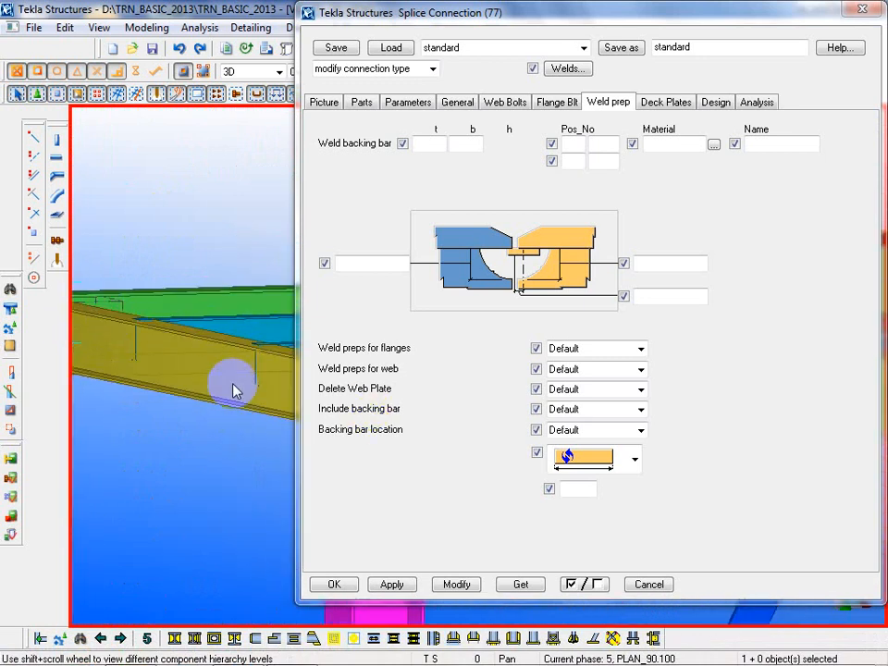
pyautogui.scroll(-4, 234, 389)
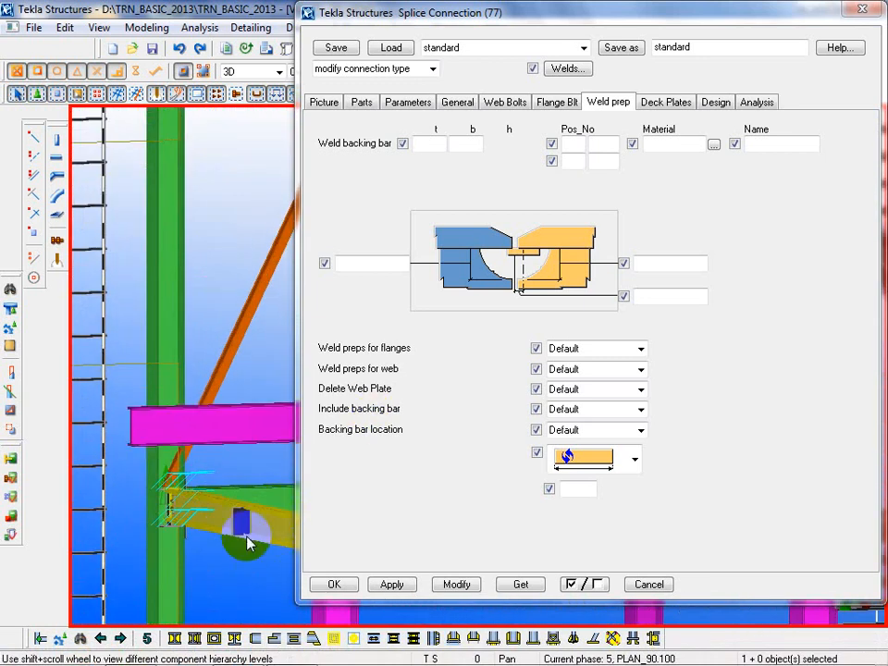
pyautogui.scroll(4, 210, 496)
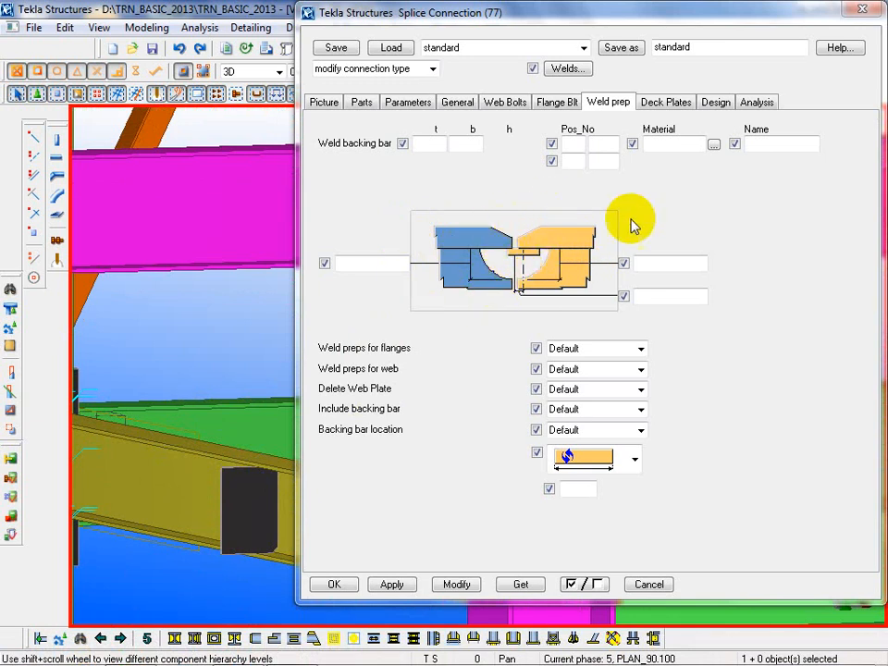
# Review the splice connection's deck plate, design and weld preparation settings, and close its properties without applying changes.
pyautogui.click(666, 104)
pyautogui.click(731, 107)
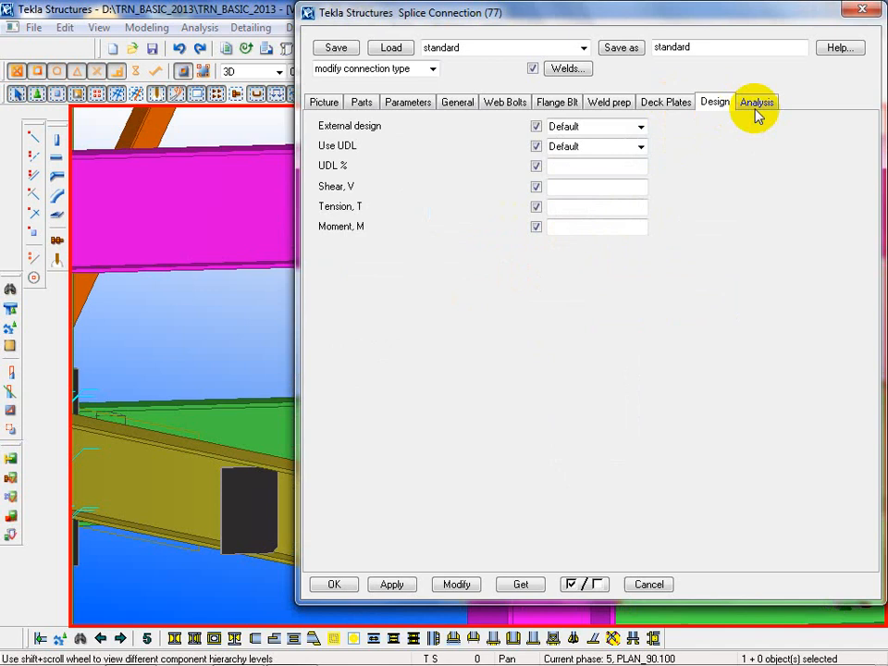
pyautogui.click(611, 107)
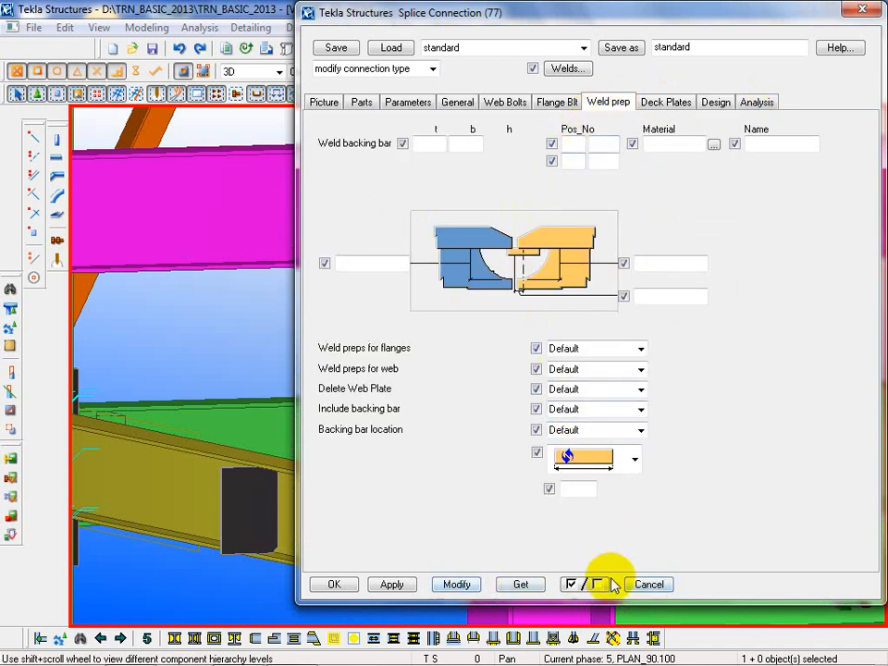
pyautogui.click(649, 584)
pyautogui.scroll(-5, 234, 303)
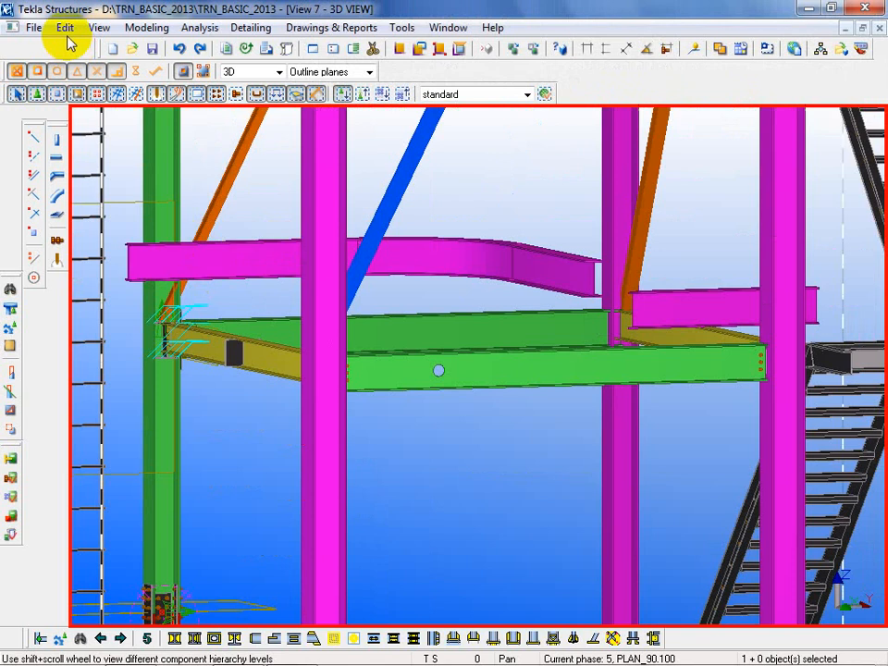
# Save the TRN_BASIC_2013 model and bring up the selection of another model to open.
pyautogui.click(152, 49)
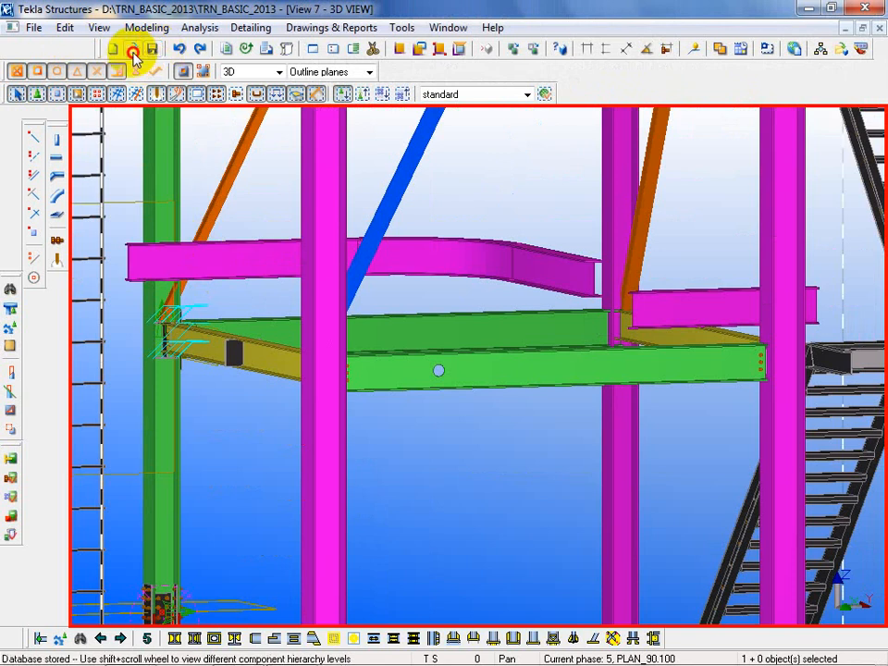
pyautogui.click(133, 53)
pyautogui.click(418, 430)
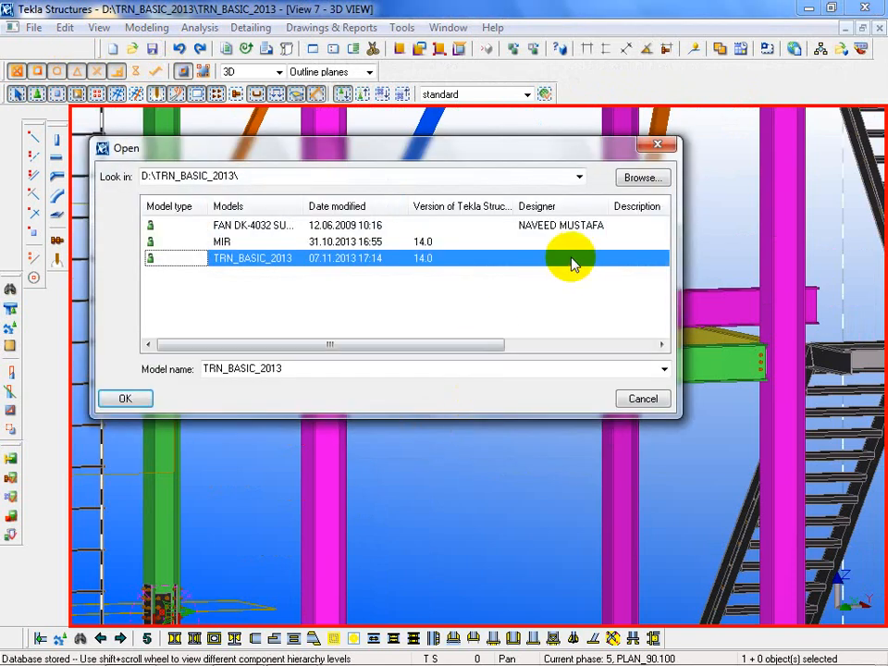
# Browse to the U-RACK (IFC) model folder inside D:\training Apr 12 as the model to open.
pyautogui.click(637, 179)
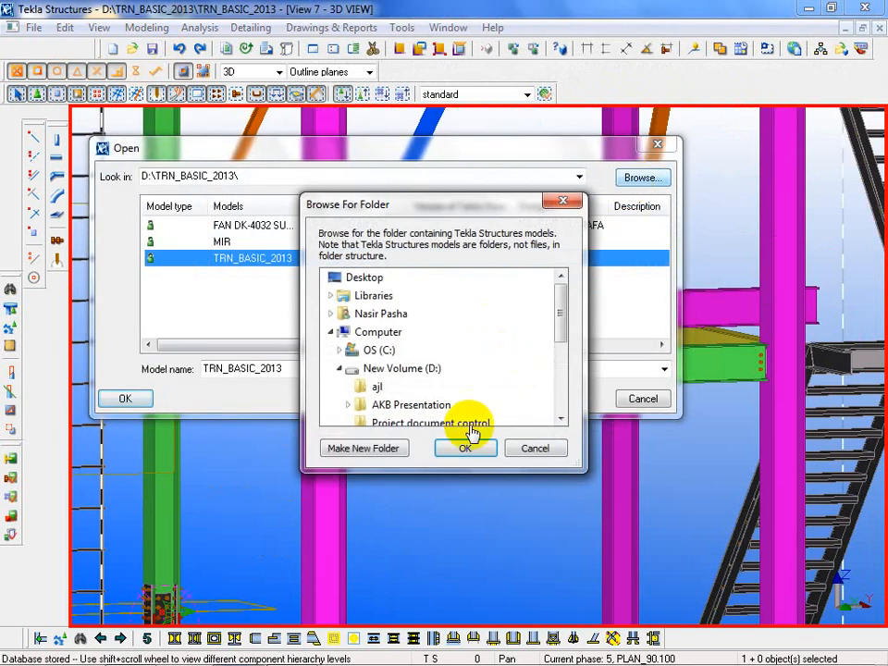
pyautogui.click(418, 357)
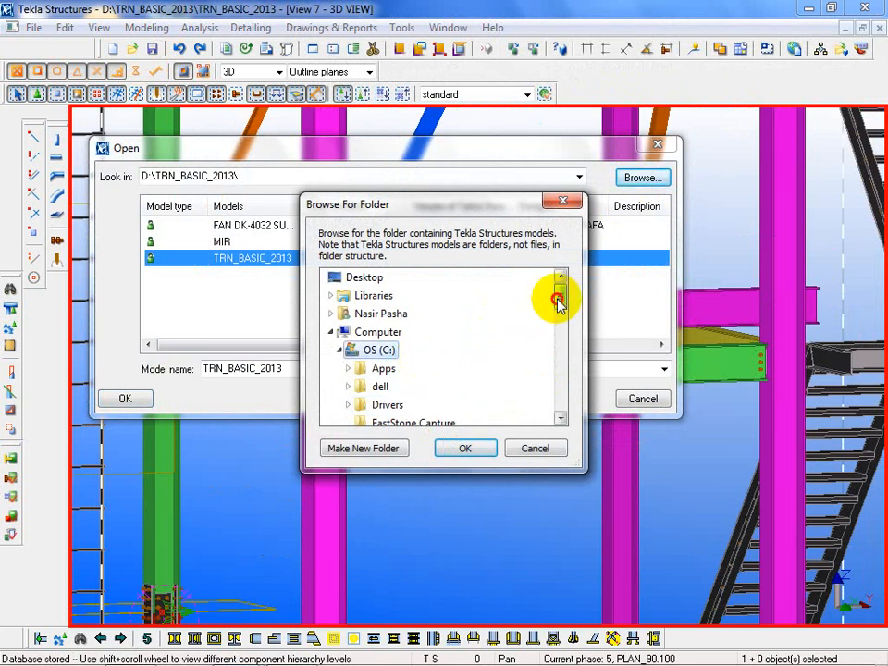
pyautogui.moveTo(559, 303)
pyautogui.mouseDown()
pyautogui.moveTo(561, 341)
pyautogui.moveTo(560, 298)
pyautogui.mouseUp()
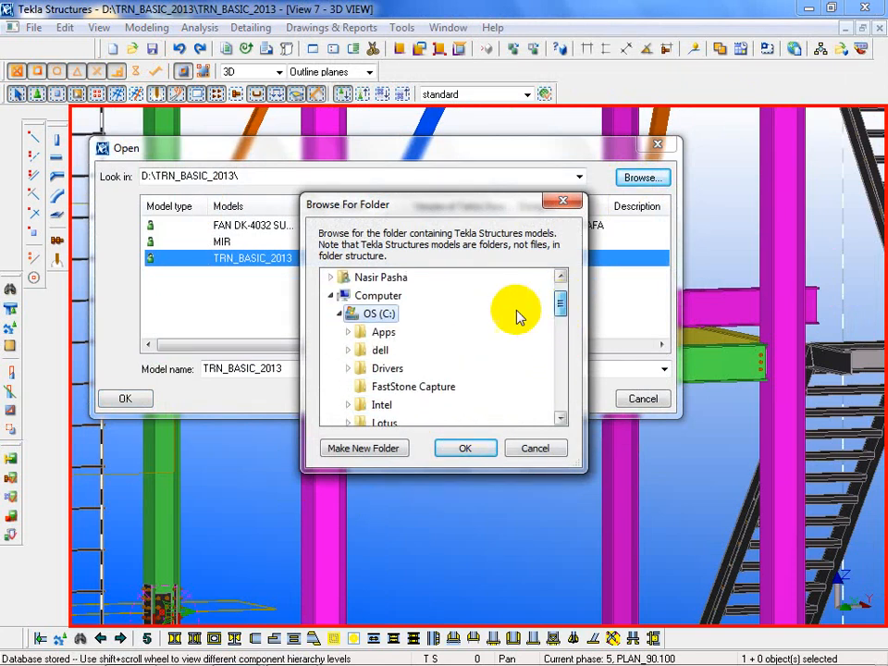
pyautogui.click(339, 314)
pyautogui.click(353, 333)
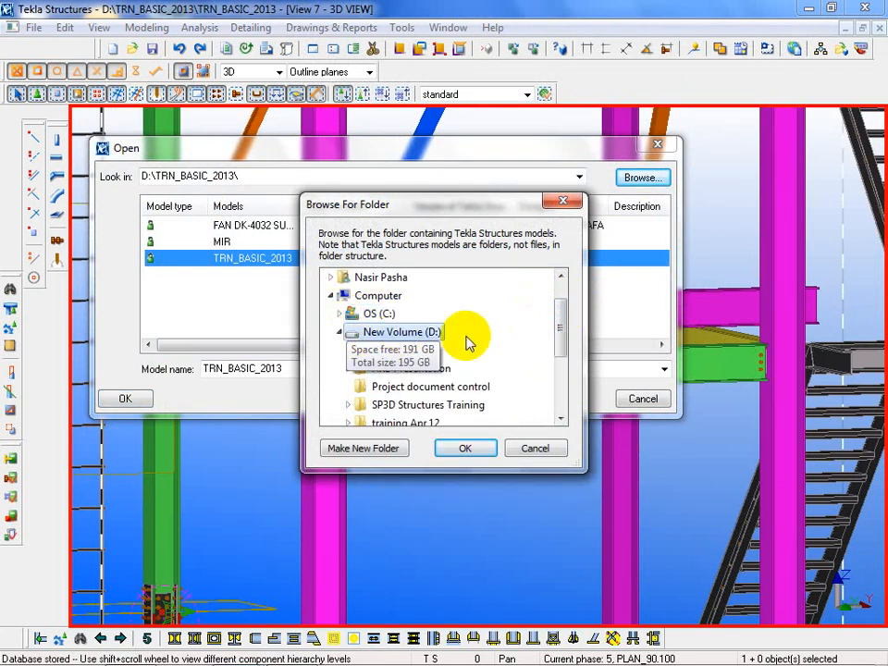
pyautogui.moveTo(556, 323); pyautogui.dragTo(558, 350)
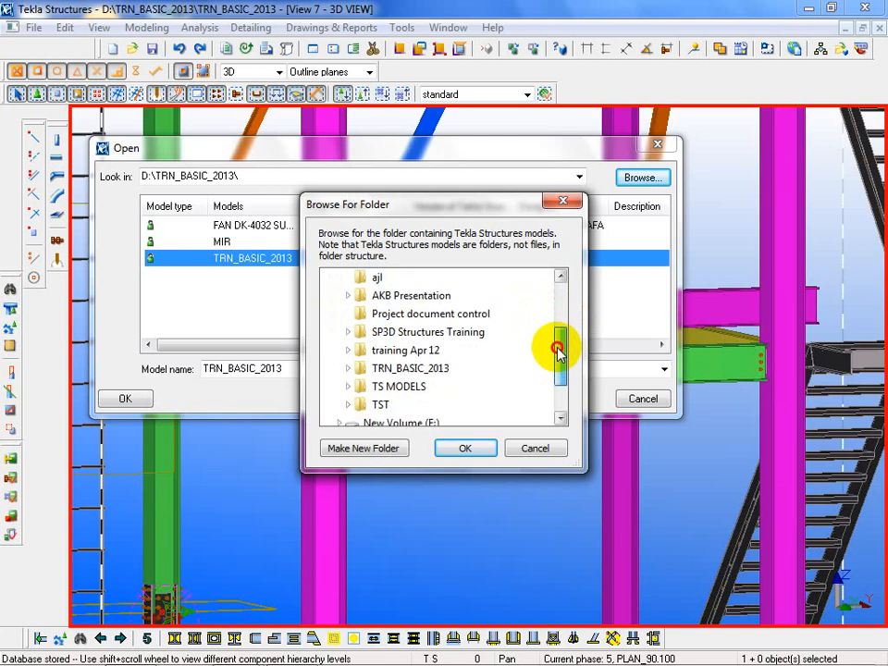
pyautogui.click(349, 351)
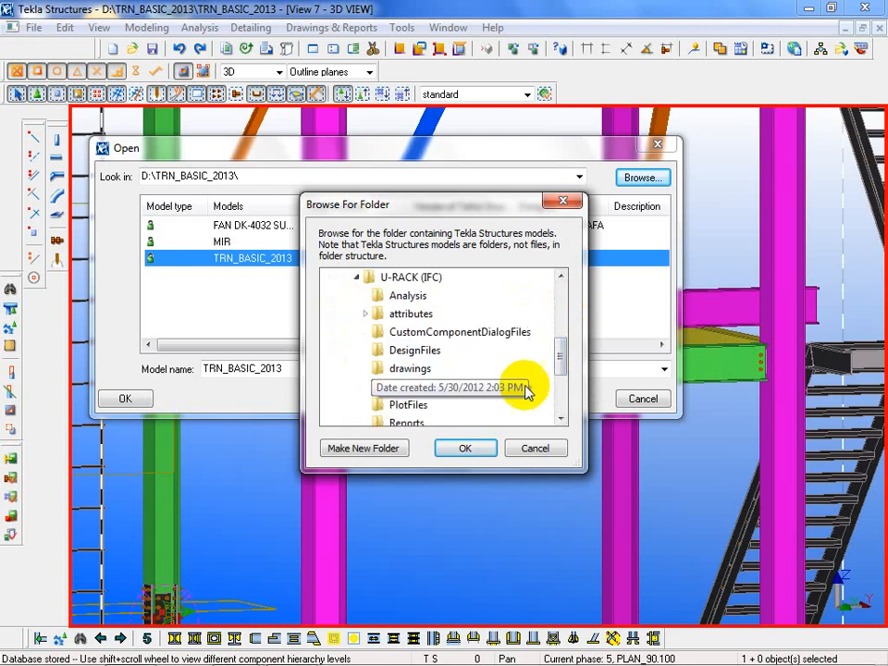
pyautogui.click(410, 278)
pyautogui.click(456, 450)
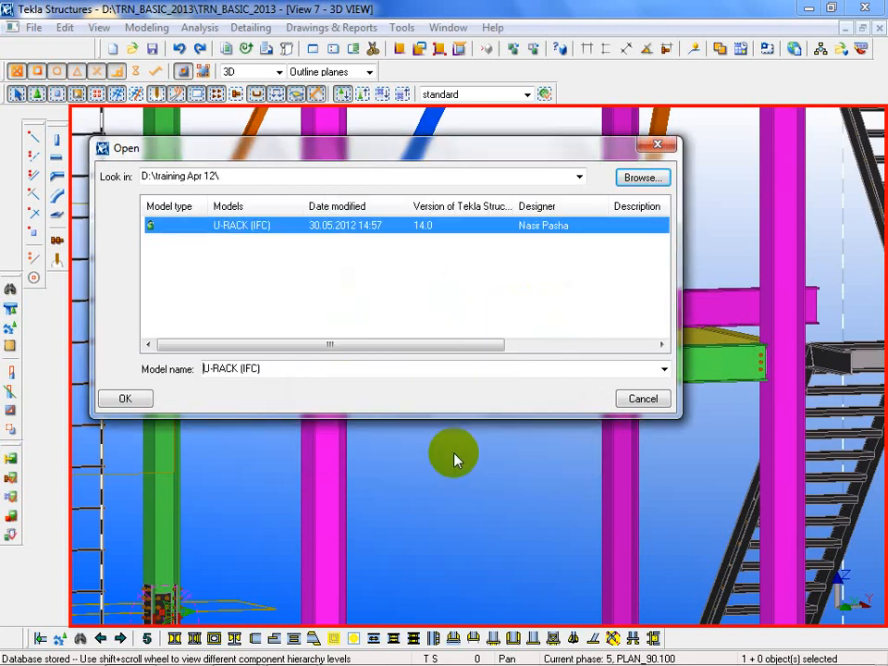
# Open the U-RACK (IFC) model and dismiss its project news report.
pyautogui.click(118, 397)
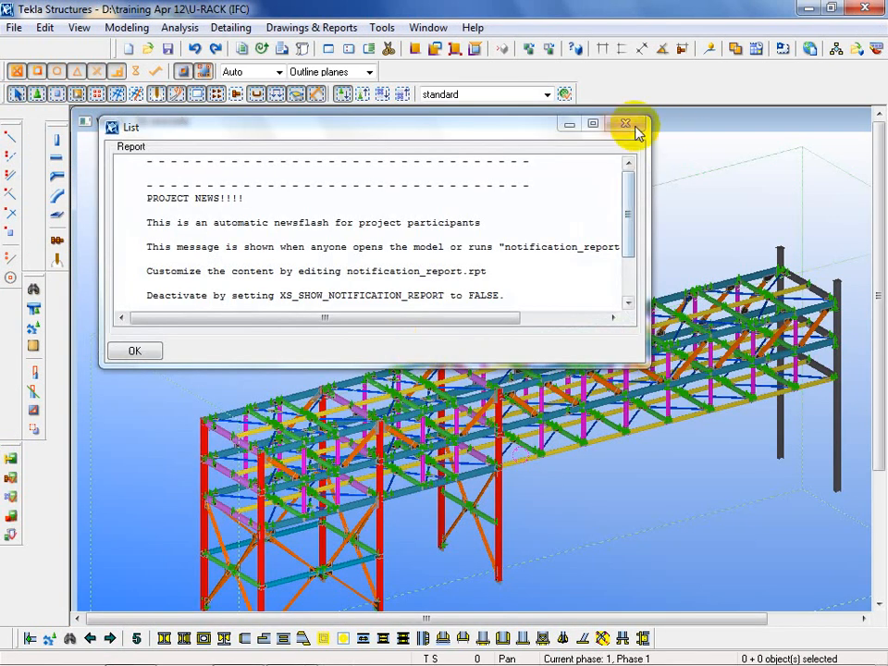
pyautogui.click(628, 125)
pyautogui.click(779, 536)
# Locate a bolted splice on one of the pipe rack's blue longitudinal beams and inspect its web plate up close.
pyautogui.scroll(6, 708, 436)
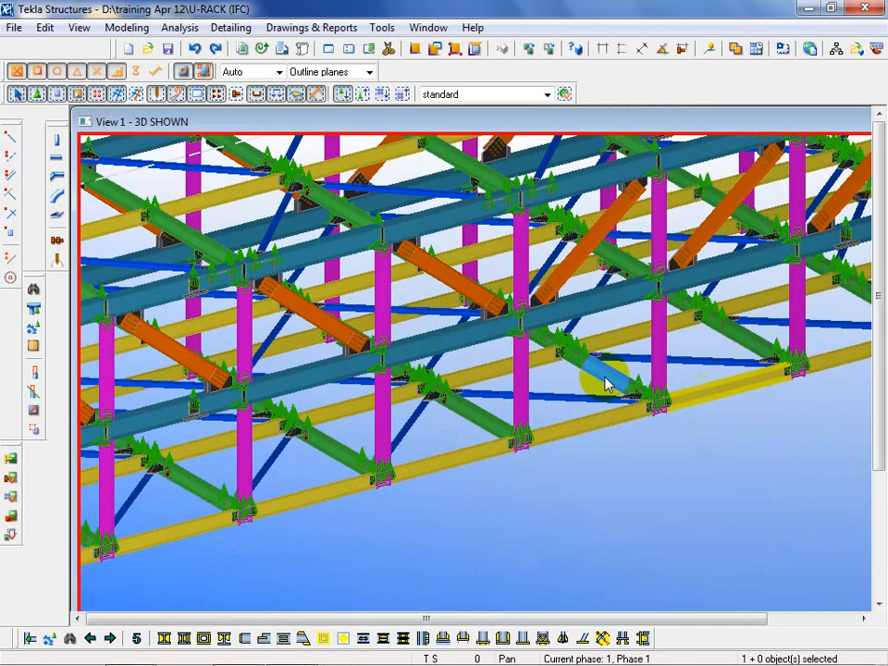
pyautogui.scroll(-4, 607, 382)
pyautogui.scroll(-3, 620, 463)
pyautogui.keyDown('ctrl'); pyautogui.moveTo(605, 519); pyautogui.dragTo(571, 524, button='middle'); pyautogui.keyUp('ctrl')
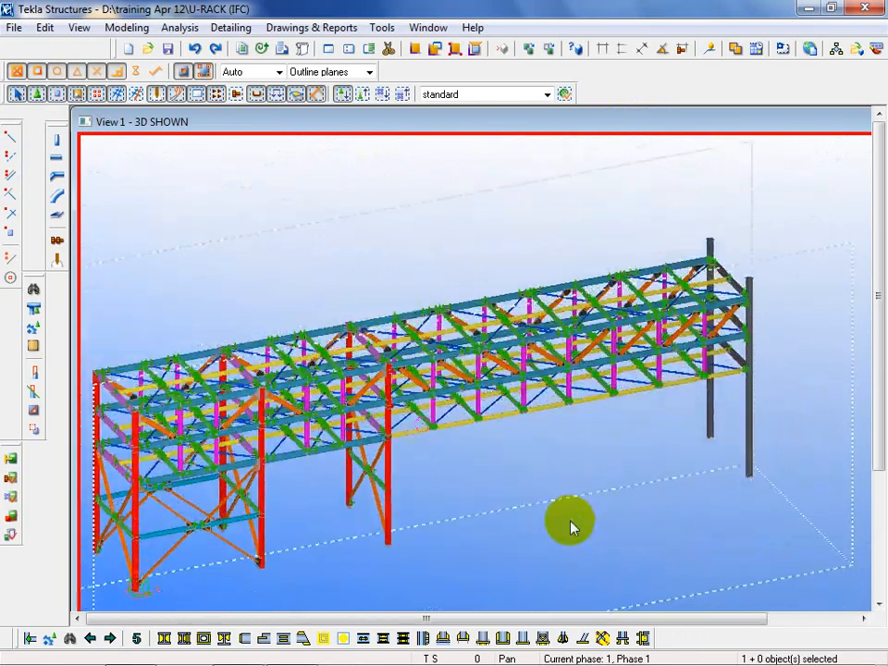
pyautogui.scroll(4, 477, 382)
pyautogui.scroll(8, 477, 382)
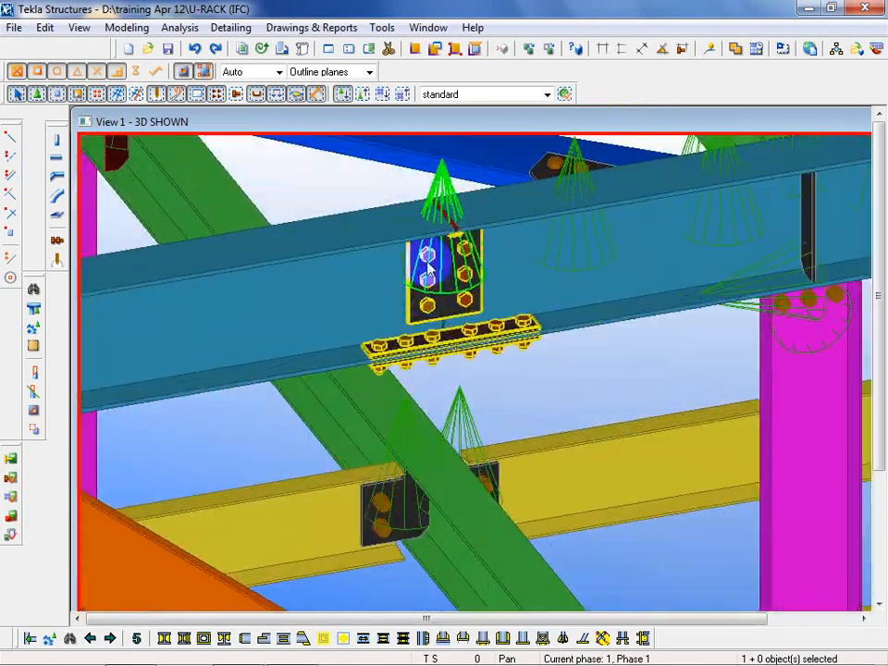
pyautogui.scroll(3, 468, 215)
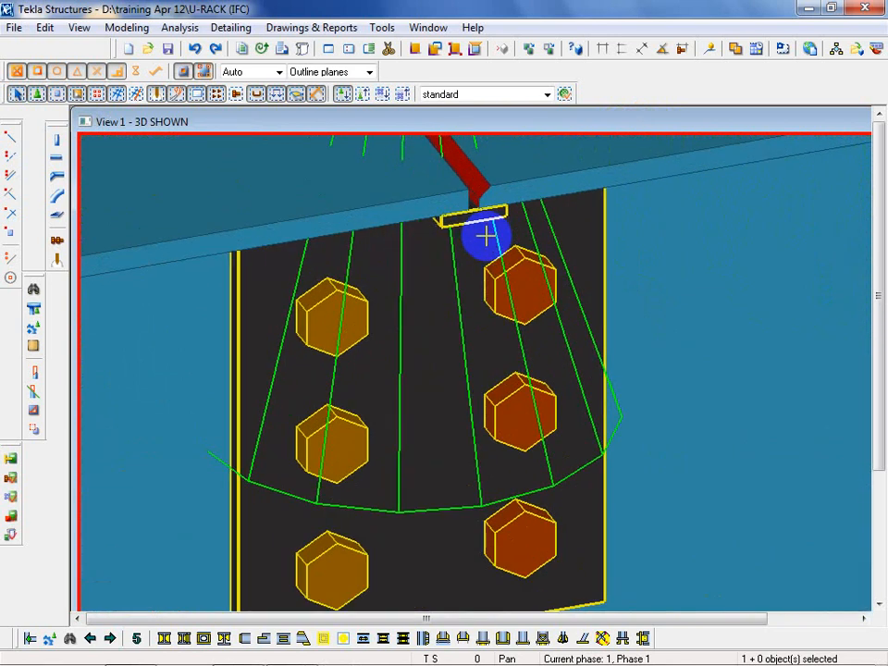
# Examine the beam splice's web plate, bottom flange plates and bolt groups from several angles.
pyautogui.scroll(-3, 432, 234)
pyautogui.scroll(-3, 476, 363)
pyautogui.keyDown('ctrl'); pyautogui.moveTo(476, 363); pyautogui.dragTo(466, 255, button='middle'); pyautogui.keyUp('ctrl')
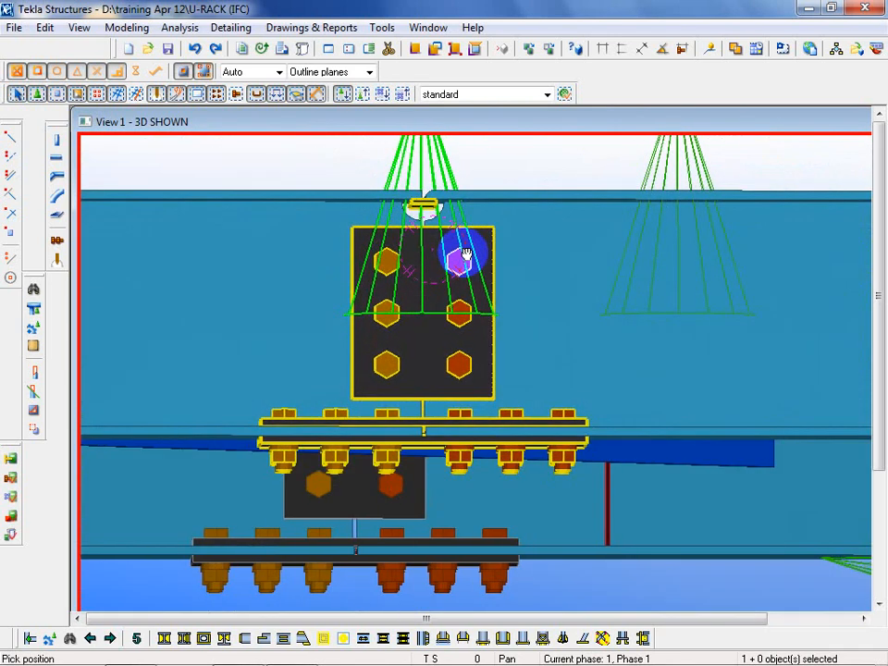
pyautogui.keyDown('ctrl'); pyautogui.moveTo(458, 415); pyautogui.dragTo(476, 456, button='middle'); pyautogui.keyUp('ctrl')
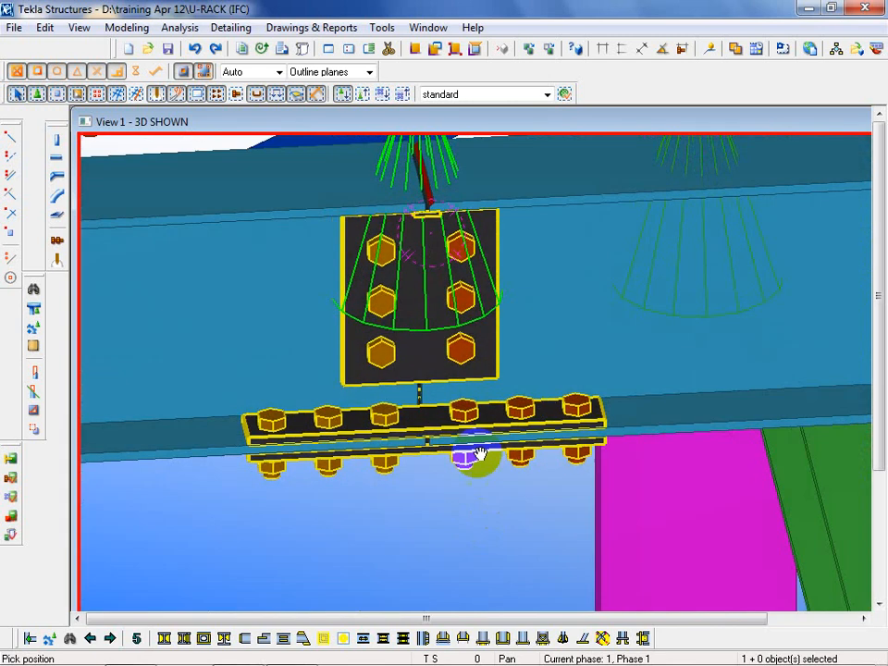
pyautogui.scroll(-2, 416, 270)
pyautogui.scroll(4, 363, 224)
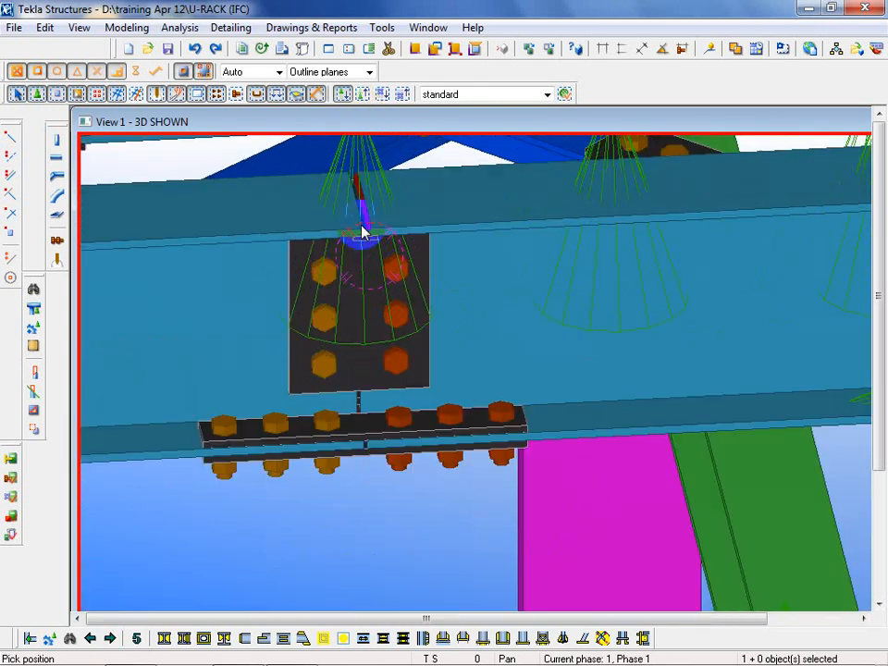
pyautogui.moveTo(389, 348); pyautogui.dragTo(377, 258, button='middle')
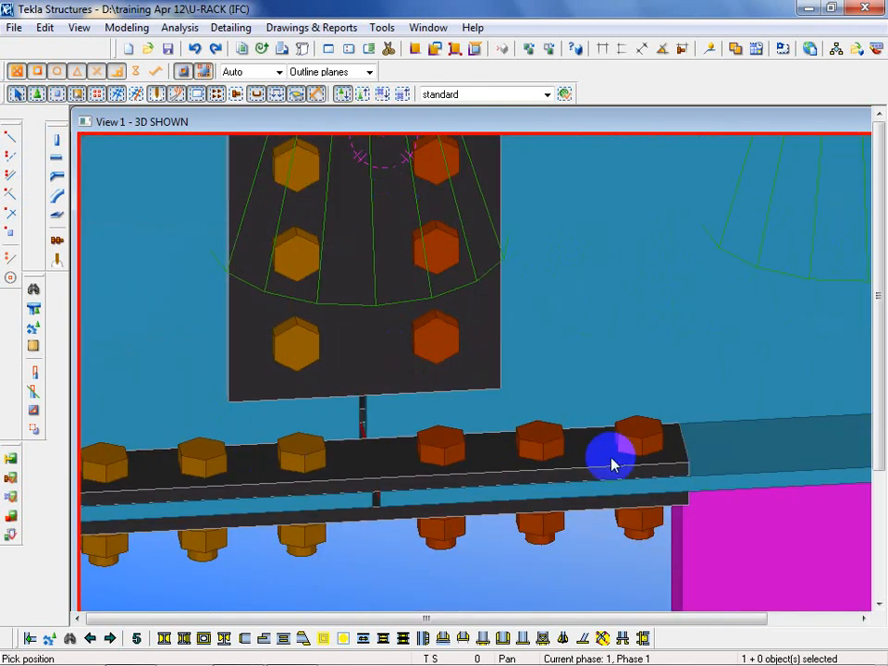
pyautogui.scroll(-2, 416, 310)
pyautogui.moveTo(416, 311); pyautogui.dragTo(394, 391, button='middle')
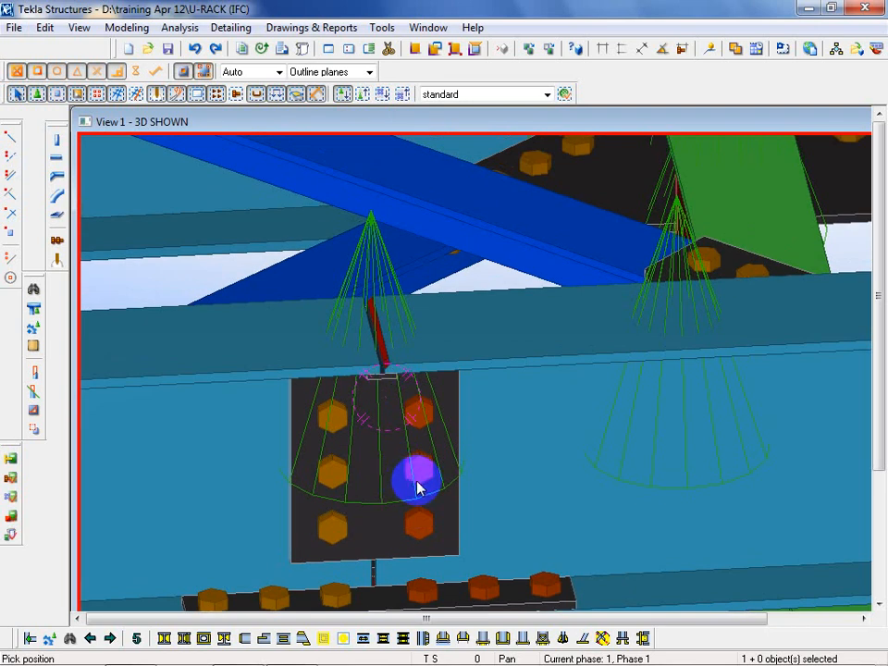
# Examine the beam splice's top flange joint, including the bevelled weld preparation, backing bar and web access hole.
pyautogui.keyDown('ctrl'); pyautogui.moveTo(431, 478); pyautogui.dragTo(377, 359, button='middle'); pyautogui.keyUp('ctrl')
pyautogui.scroll(4, 377, 359)
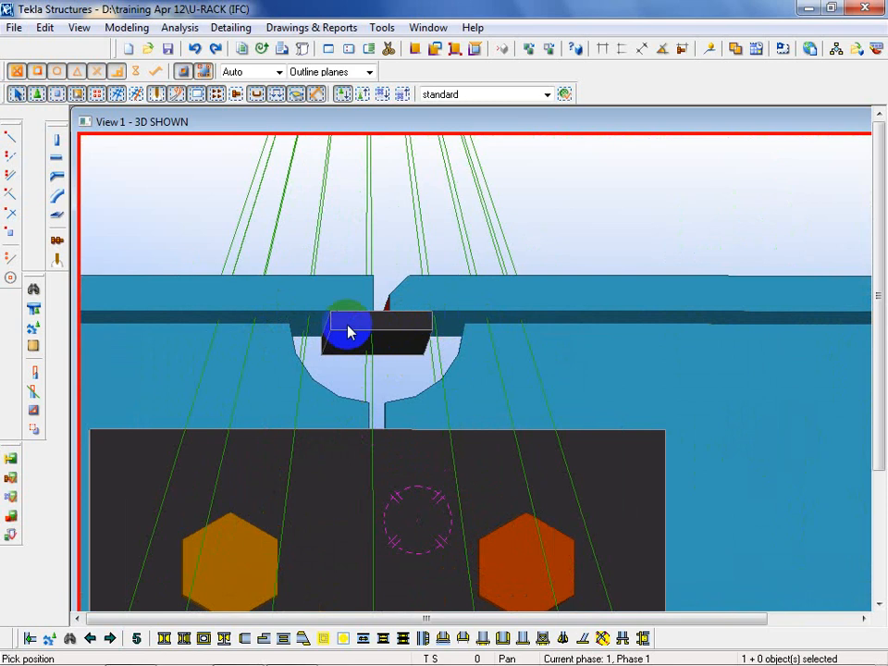
pyautogui.moveTo(366, 308)
pyautogui.keyDown('ctrl'); pyautogui.mouseDown(button='middle')
pyautogui.moveTo(357, 333)
pyautogui.moveTo(367, 331)
pyautogui.moveTo(358, 320)
pyautogui.mouseUp(button='middle'); pyautogui.keyUp('ctrl')
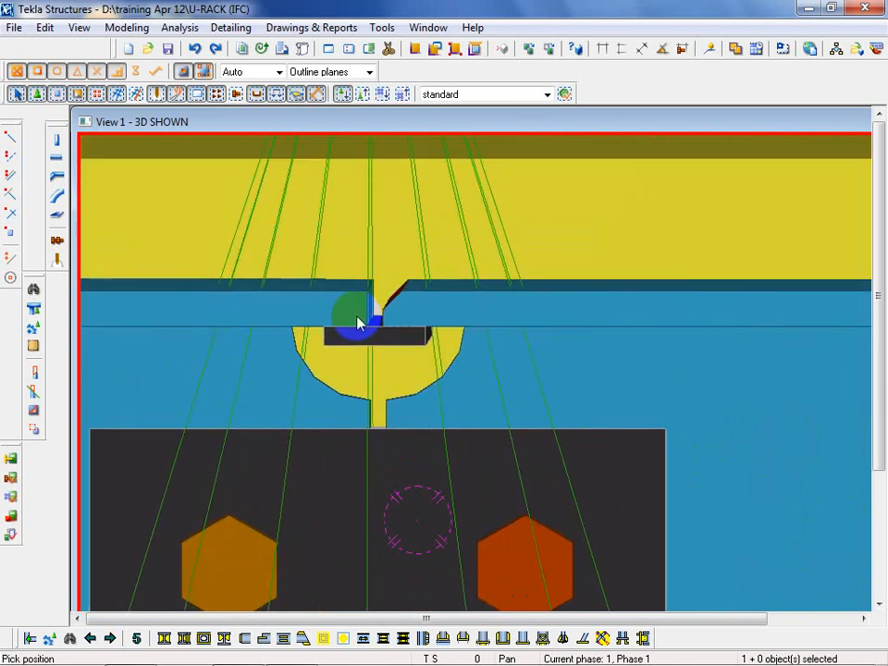
pyautogui.scroll(5, 358, 318)
pyautogui.keyDown('ctrl'); pyautogui.moveTo(410, 335); pyautogui.dragTo(391, 349, button='middle'); pyautogui.keyUp('ctrl')
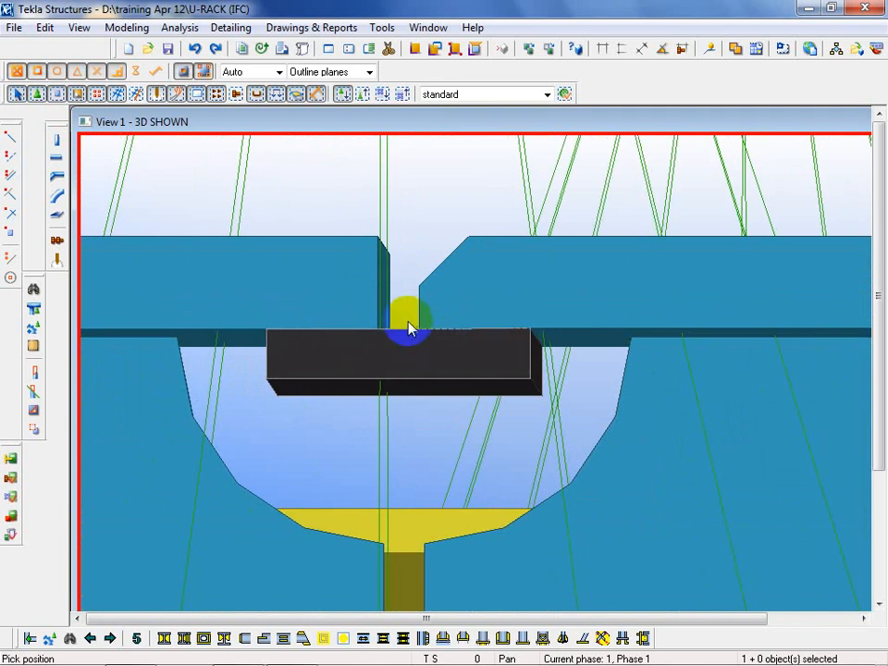
# Open the beam splice's Splice Connection (77) settings and review its gap, plate, attachment, web bolt and flange bolt parameters.
pyautogui.click(445, 368)
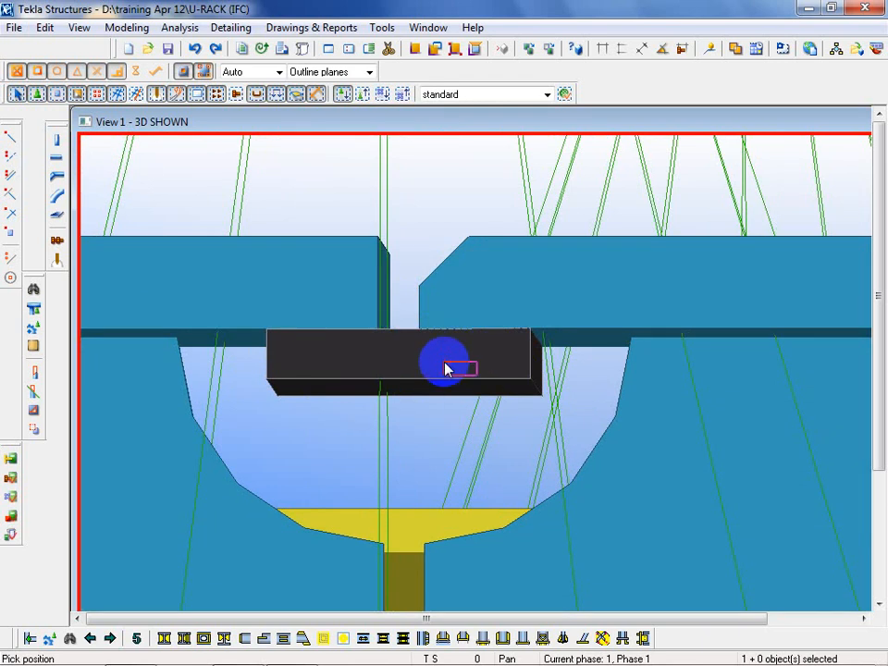
pyautogui.doubleClick(446, 381)
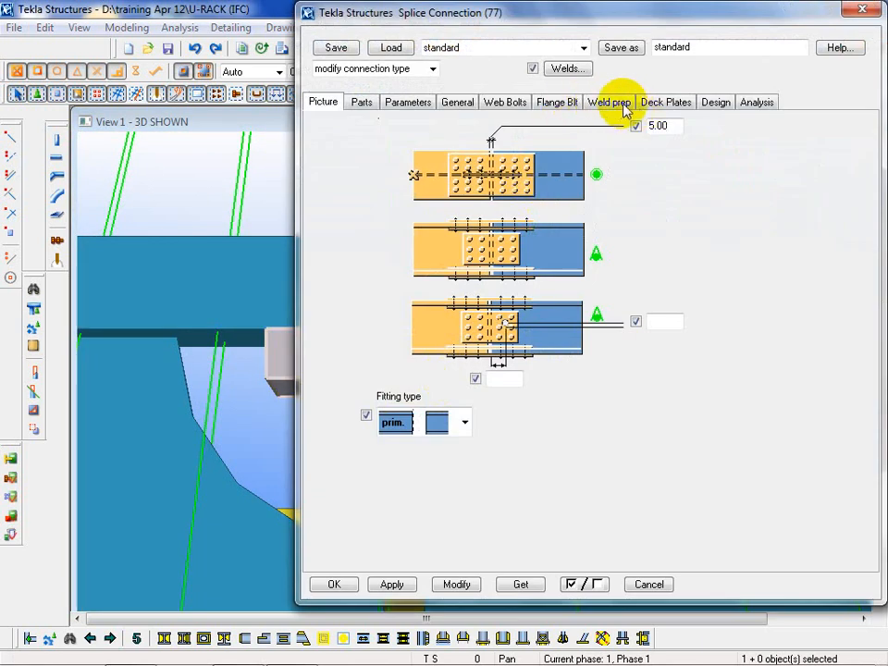
pyautogui.click(515, 106)
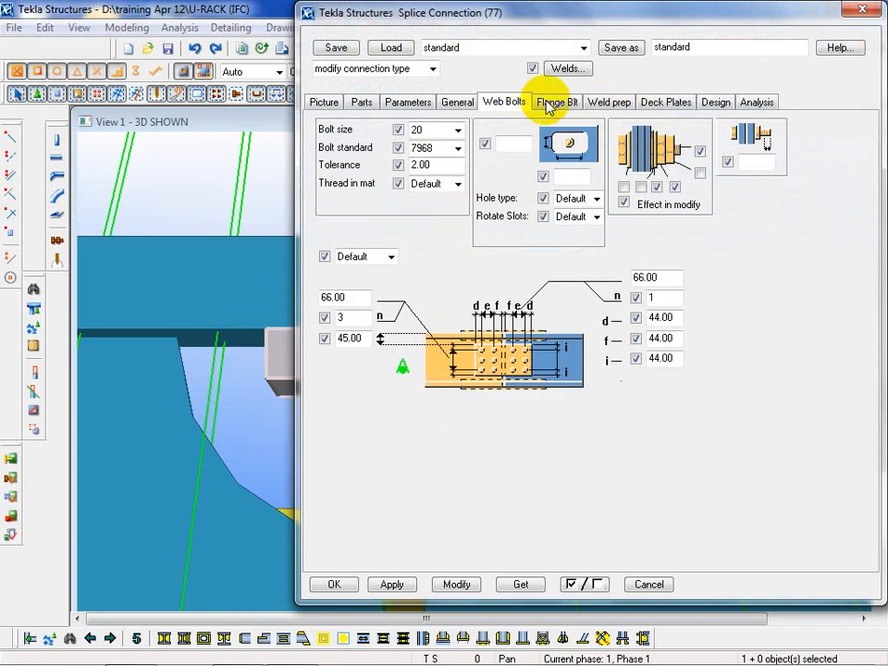
pyautogui.click(419, 104)
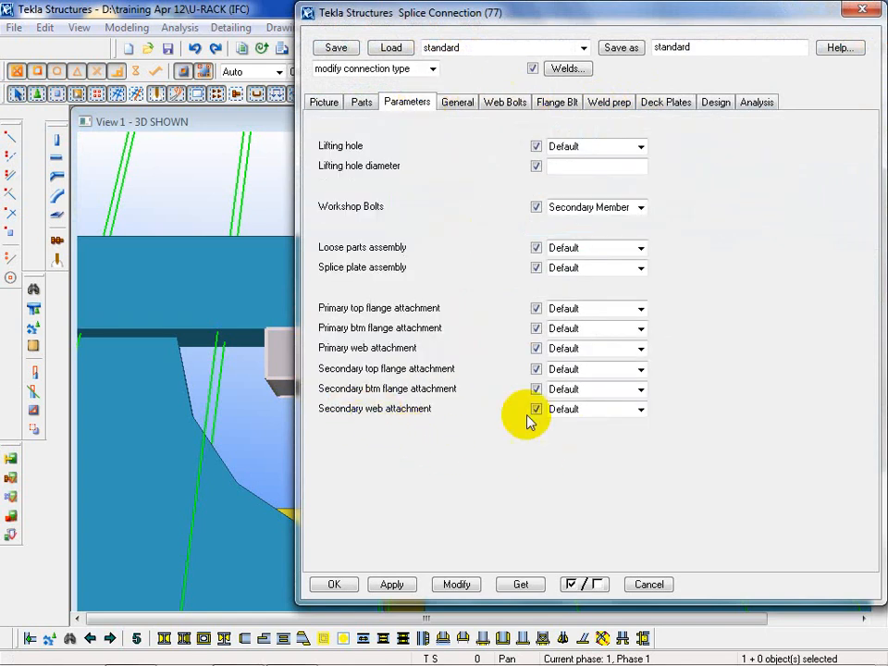
pyautogui.click(633, 412)
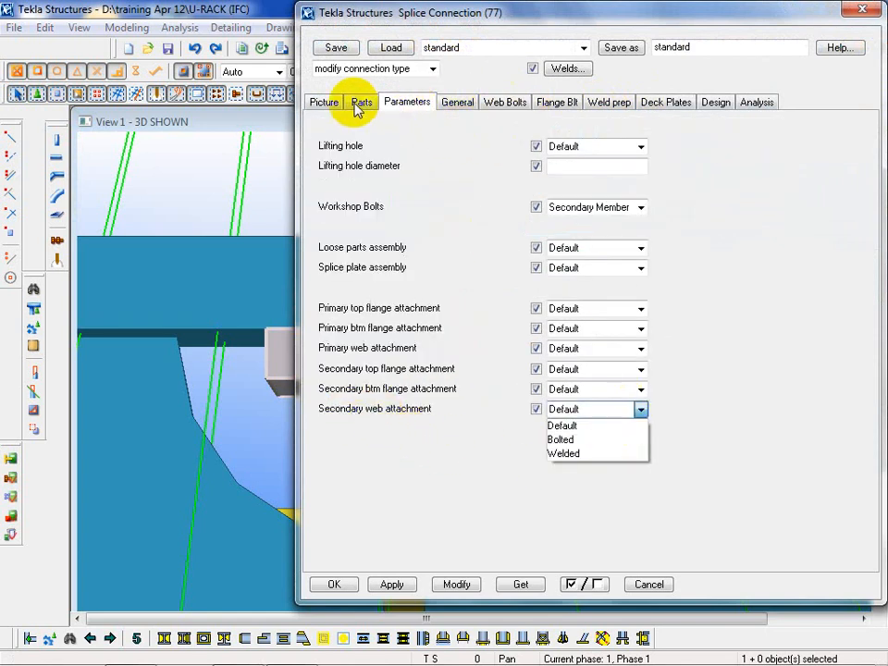
pyautogui.click(455, 104)
pyautogui.click(456, 104)
pyautogui.click(360, 104)
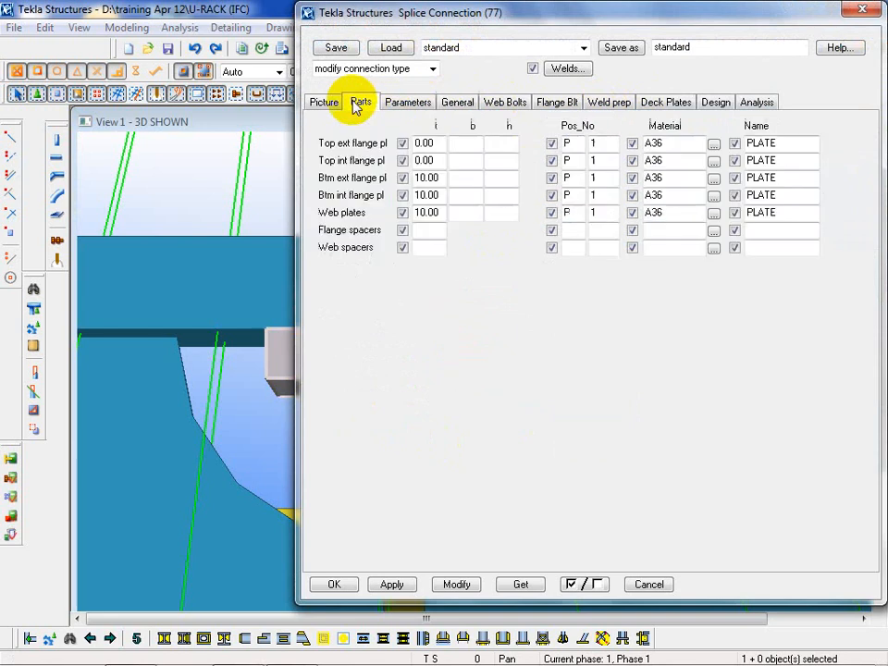
pyautogui.click(326, 103)
pyautogui.click(518, 104)
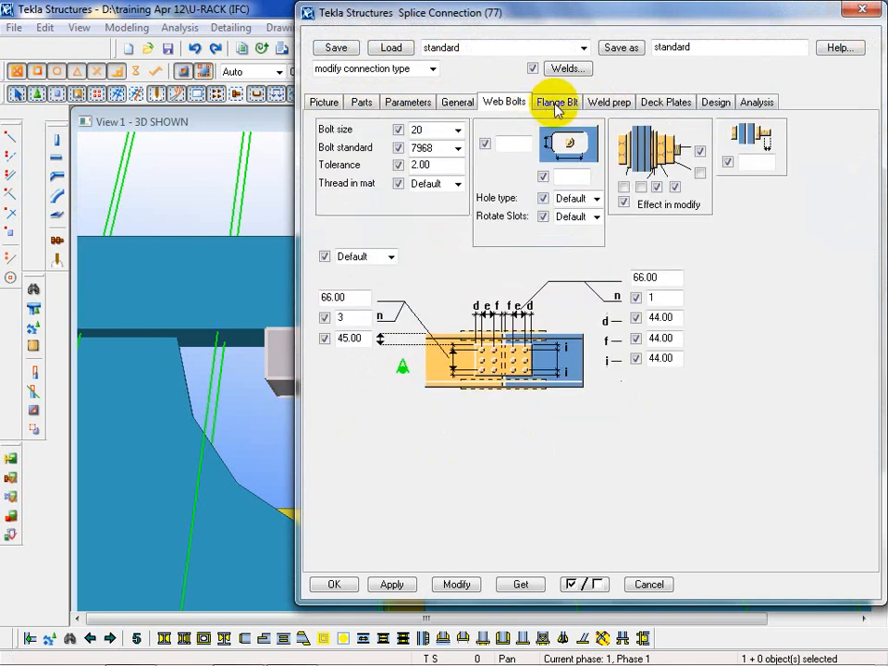
pyautogui.click(565, 104)
# Review the splice's weld preparation settings, including the backing bar location and length options, and dismiss the dialog without applying changes.
pyautogui.click(603, 104)
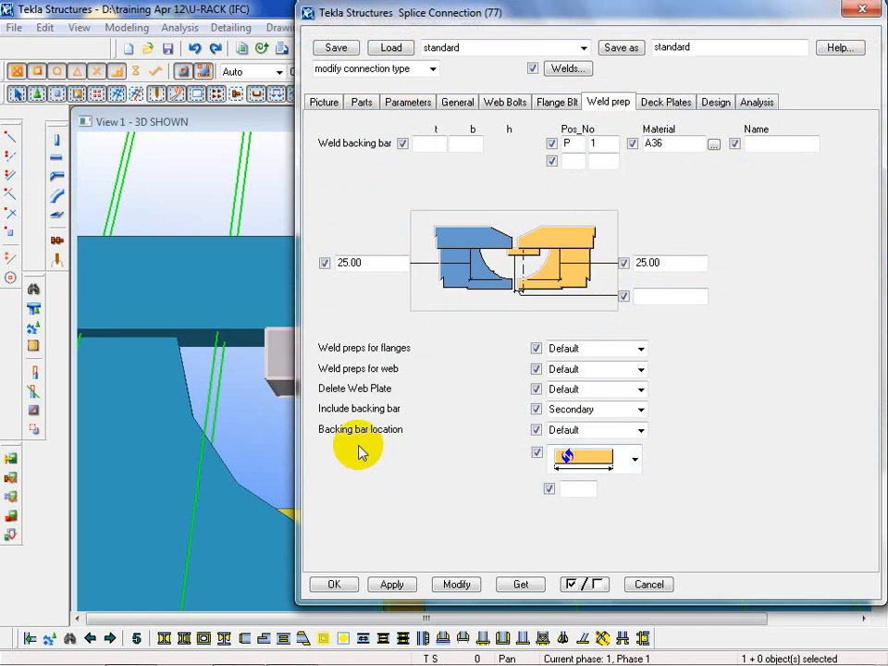
pyautogui.click(641, 432)
pyautogui.click(695, 460)
pyautogui.click(633, 465)
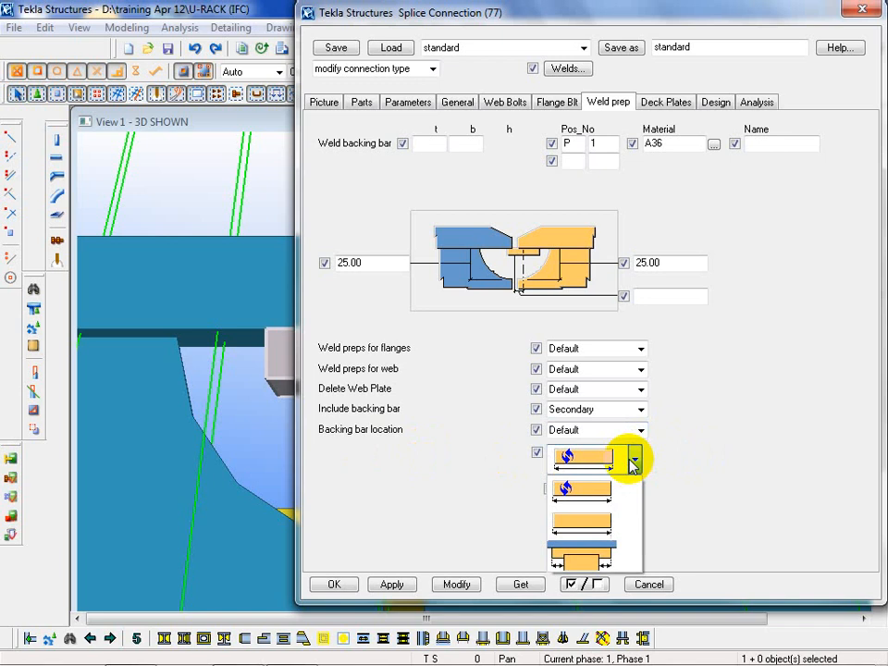
pyautogui.click(698, 474)
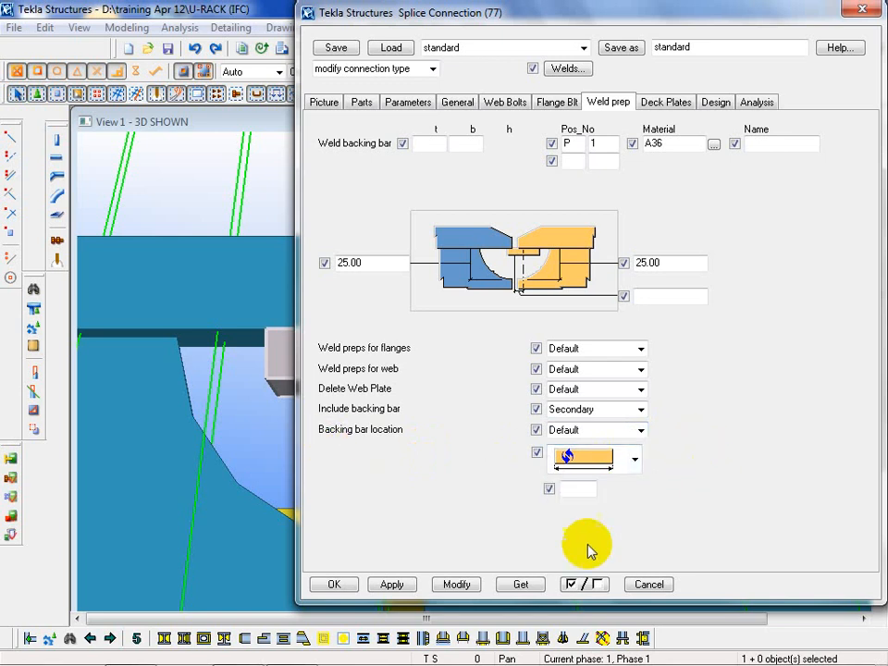
pyautogui.click(647, 585)
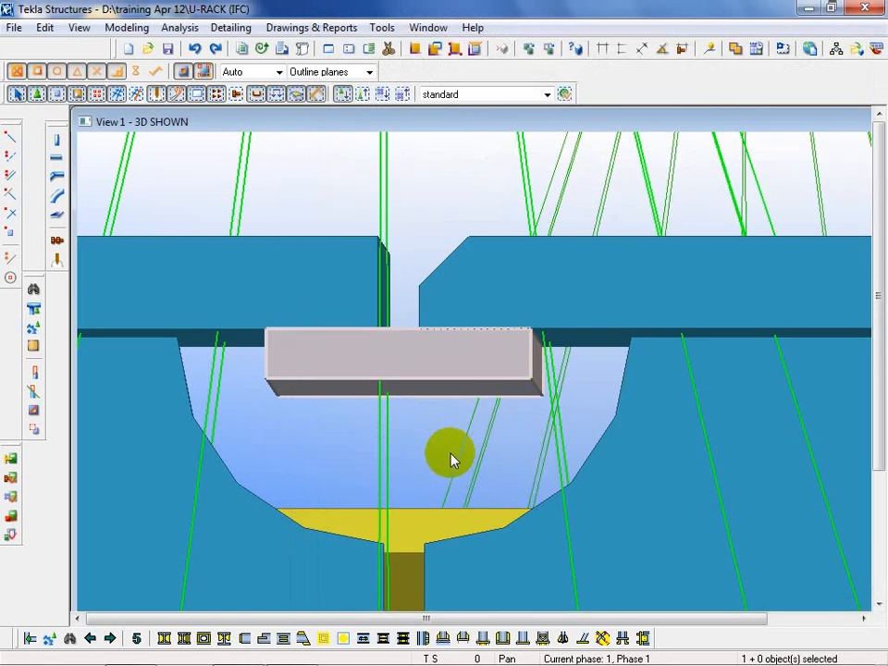
# Locate the orange diagonal brace's bolted gusset near the beam splice, view its connection settings and dismiss them.
pyautogui.click(274, 372)
pyautogui.click(547, 349)
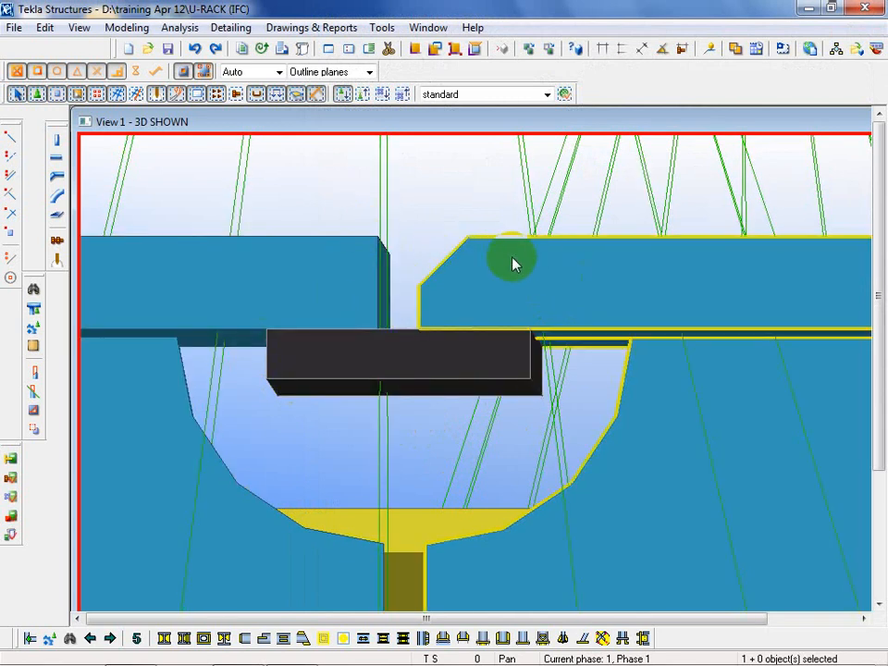
pyautogui.scroll(-10, 518, 304)
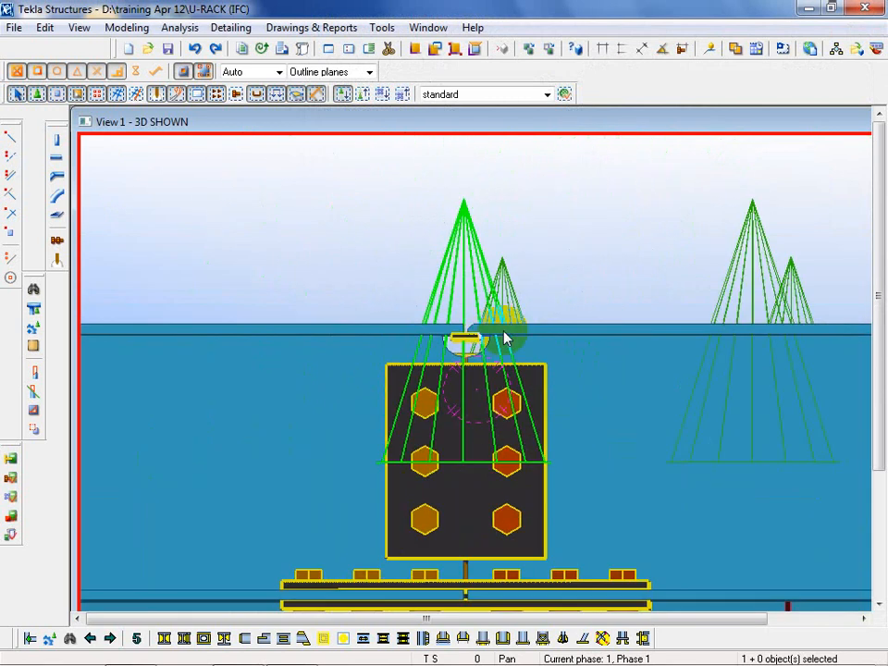
pyautogui.scroll(-3, 352, 290)
pyautogui.keyDown('ctrl'); pyautogui.moveTo(394, 382); pyautogui.dragTo(427, 426, button='middle'); pyautogui.keyUp('ctrl')
pyautogui.moveTo(368, 483); pyautogui.dragTo(412, 236, button='middle')
pyautogui.scroll(8, 580, 398)
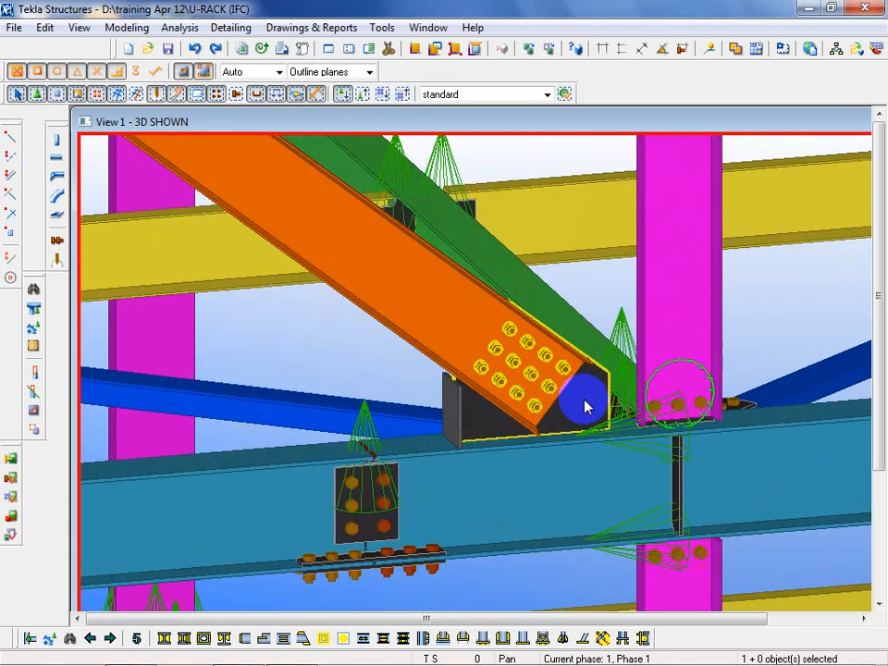
pyautogui.click(483, 369)
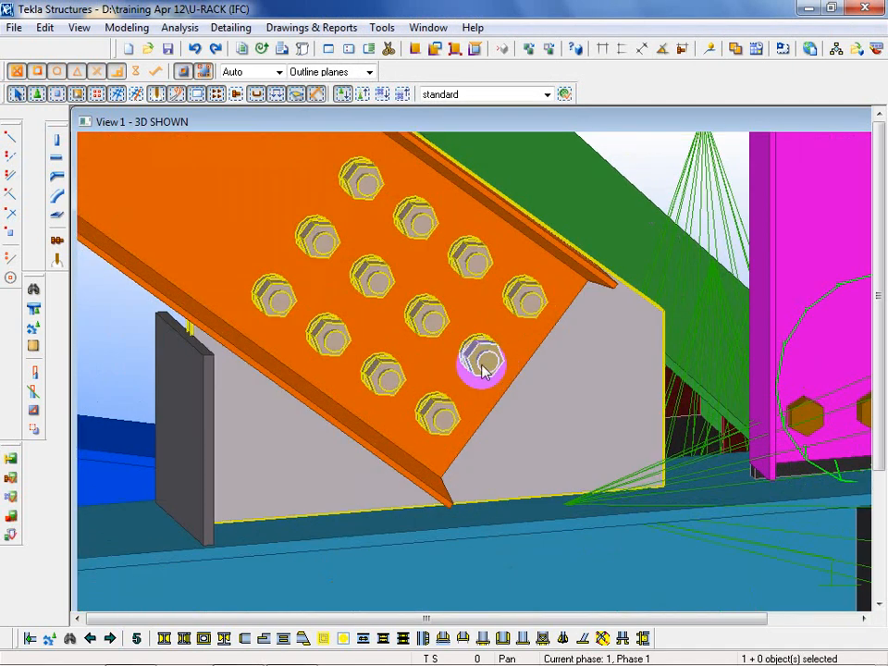
pyautogui.doubleClick(483, 369)
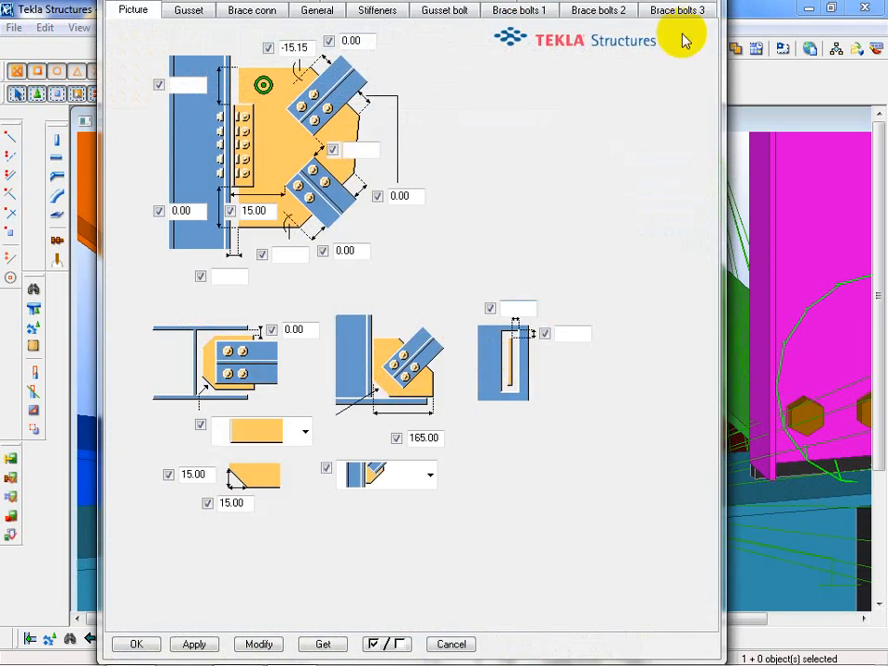
pyautogui.click(451, 645)
# Examine the orange brace's gusset plate and bolt group where it meets the blue longitudinal beam.
pyautogui.scroll(-3, 312, 346)
pyautogui.scroll(-3, 312, 346)
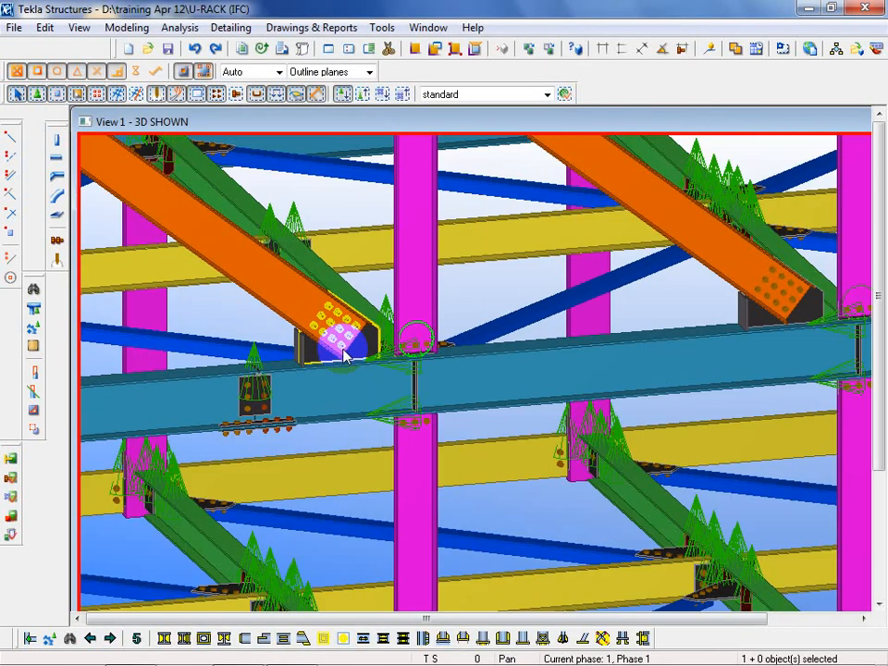
pyautogui.scroll(5, 330, 342)
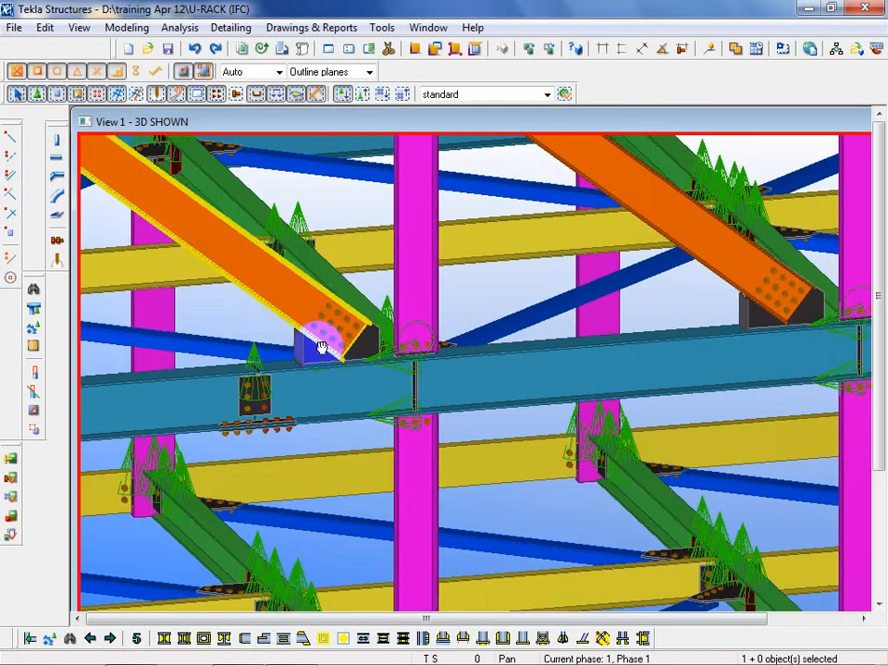
pyautogui.scroll(2, 369, 363)
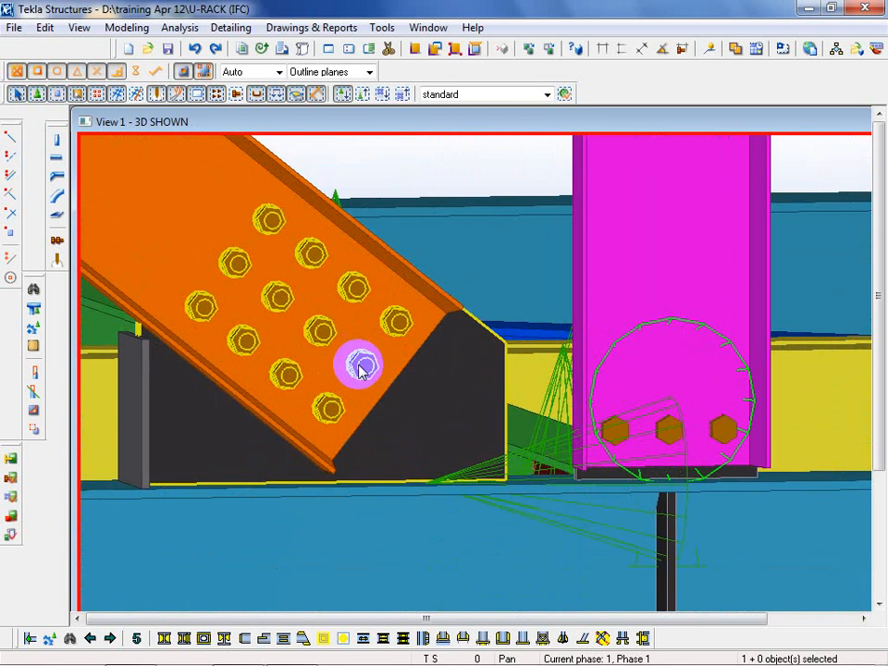
pyautogui.scroll(-4, 412, 321)
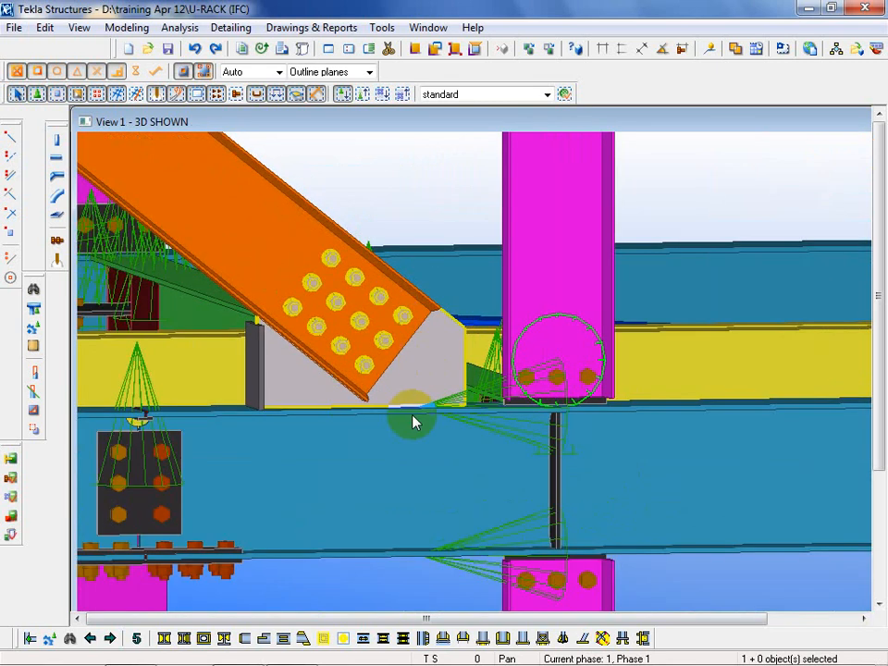
pyautogui.keyDown('ctrl'); pyautogui.moveTo(413, 421); pyautogui.dragTo(418, 514, button='middle'); pyautogui.keyUp('ctrl')
# Examine the pipe rack's post-to-beam joints, horizontal bracing gussets and vertical cross bracing, finishing with an overview of the whole structure.
pyautogui.scroll(-8, 600, 403)
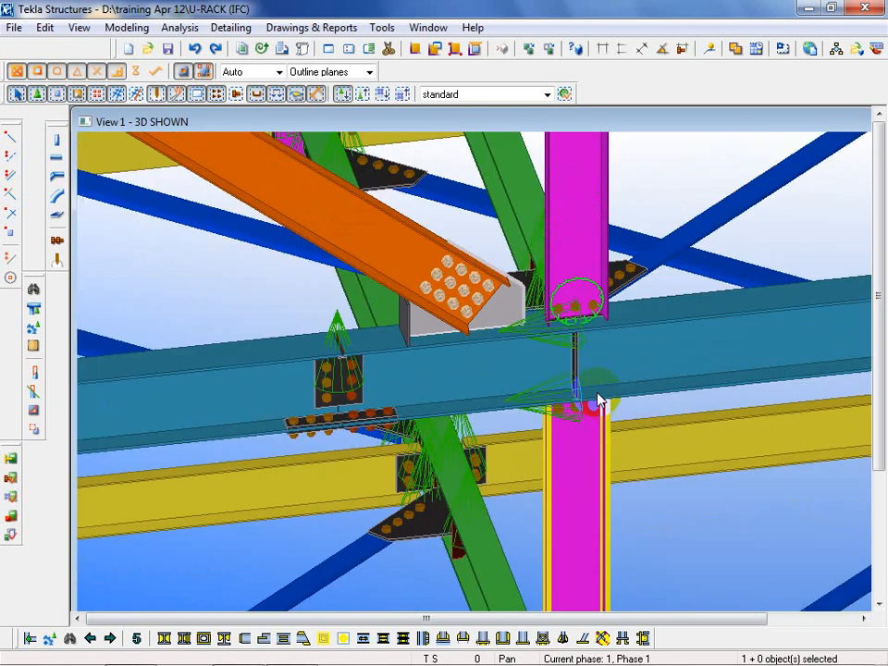
pyautogui.scroll(4, 339, 520)
pyautogui.scroll(3, 340, 519)
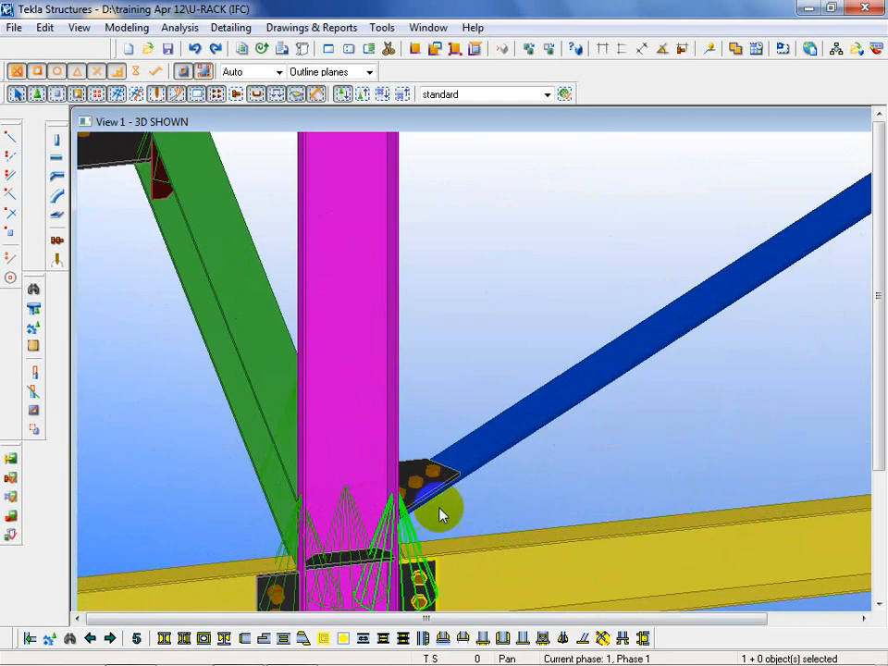
pyautogui.scroll(1, 440, 511)
pyautogui.keyDown('ctrl'); pyautogui.moveTo(481, 534); pyautogui.dragTo(412, 550, button='middle'); pyautogui.keyUp('ctrl')
pyautogui.scroll(-6, 412, 411)
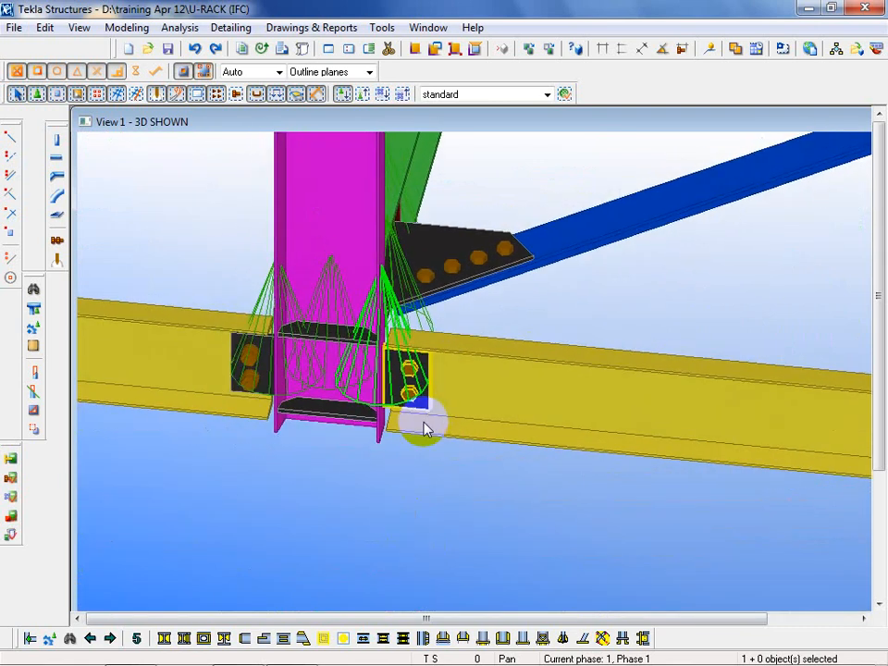
pyautogui.scroll(-2, 556, 294)
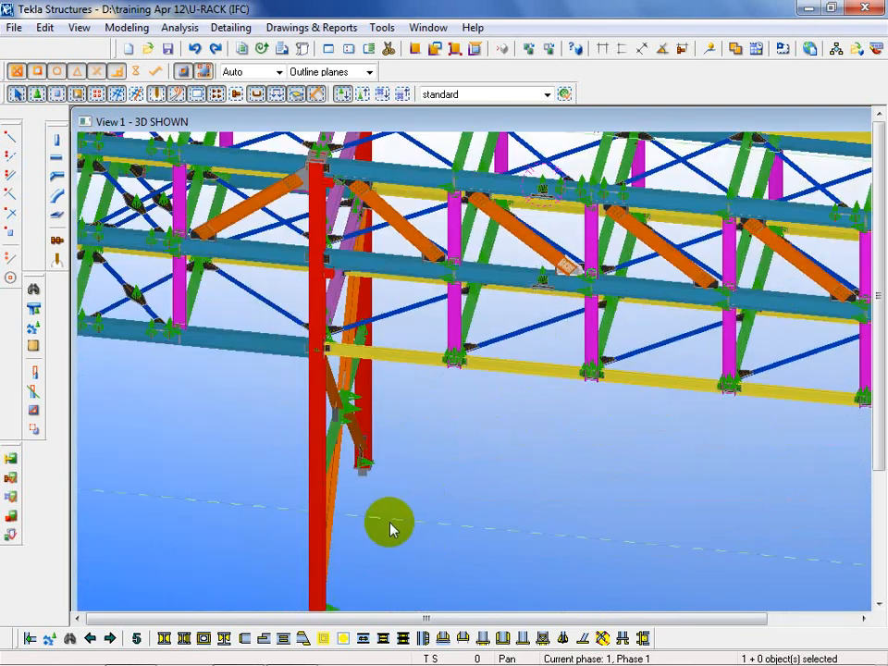
pyautogui.keyDown('ctrl'); pyautogui.moveTo(390, 524); pyautogui.dragTo(420, 497, button='middle'); pyautogui.keyUp('ctrl')
pyautogui.scroll(6, 555, 537)
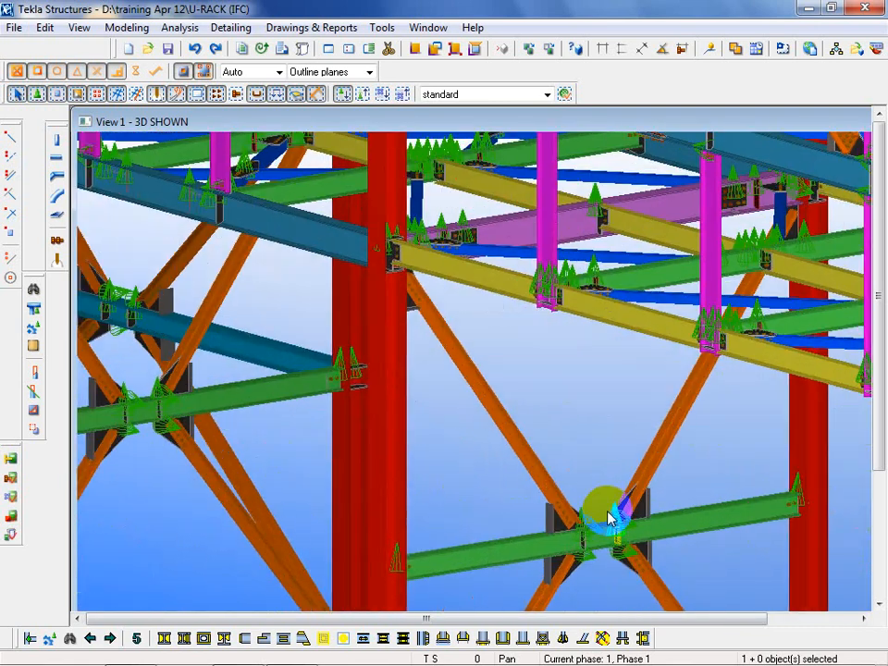
pyautogui.scroll(-3, 398, 344)
pyautogui.scroll(-8, 379, 333)
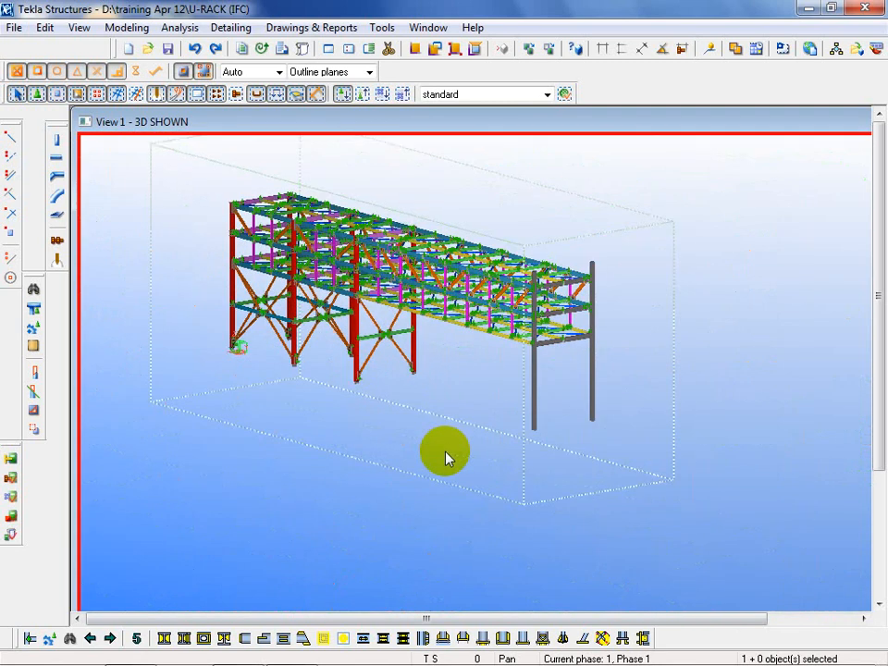
# Maximize the 3D view and exit Tekla Structures without saving the U-RACK (IFC) model.
pyautogui.doubleClick(537, 124)
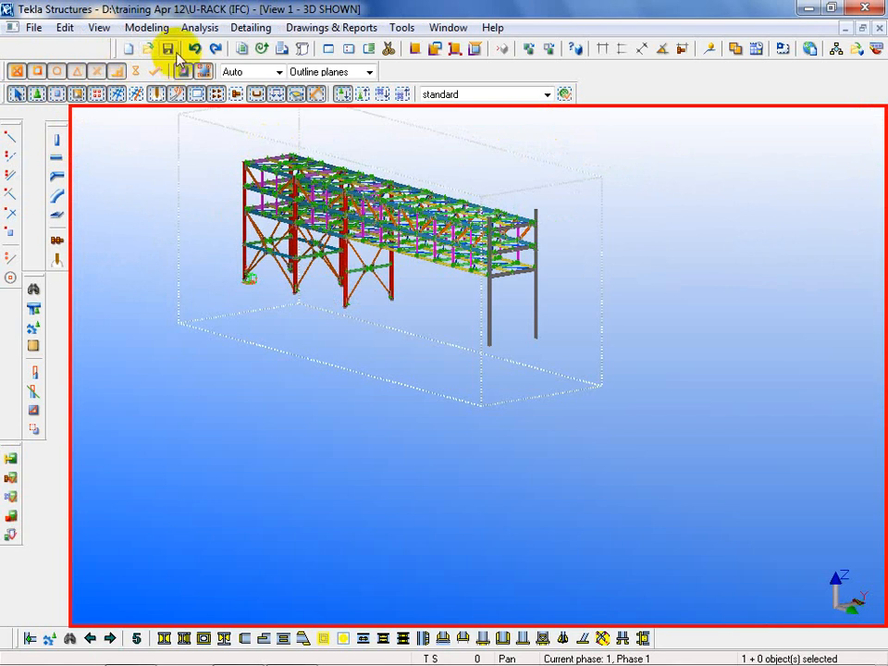
pyautogui.click(881, 10)
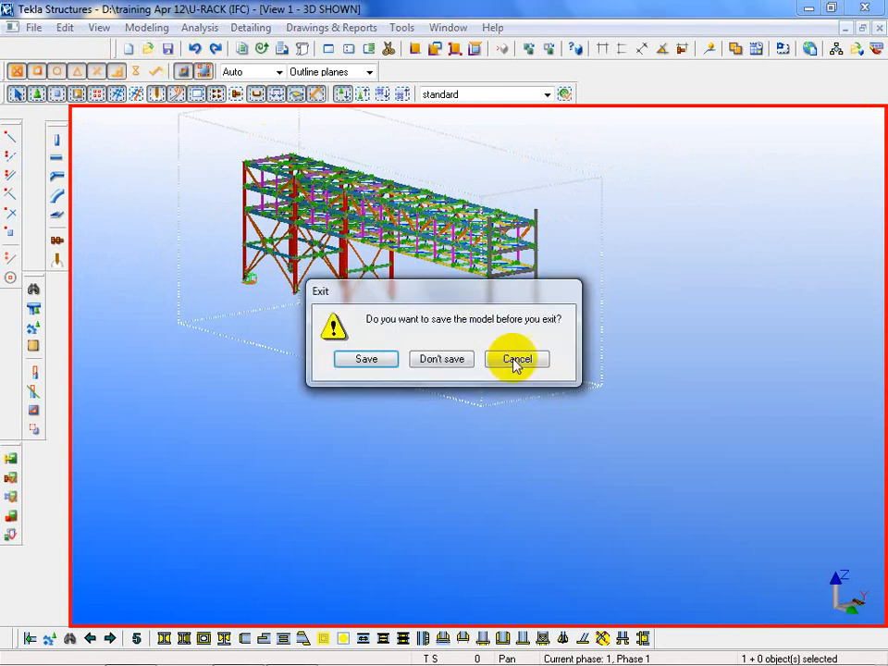
pyautogui.click(436, 360)
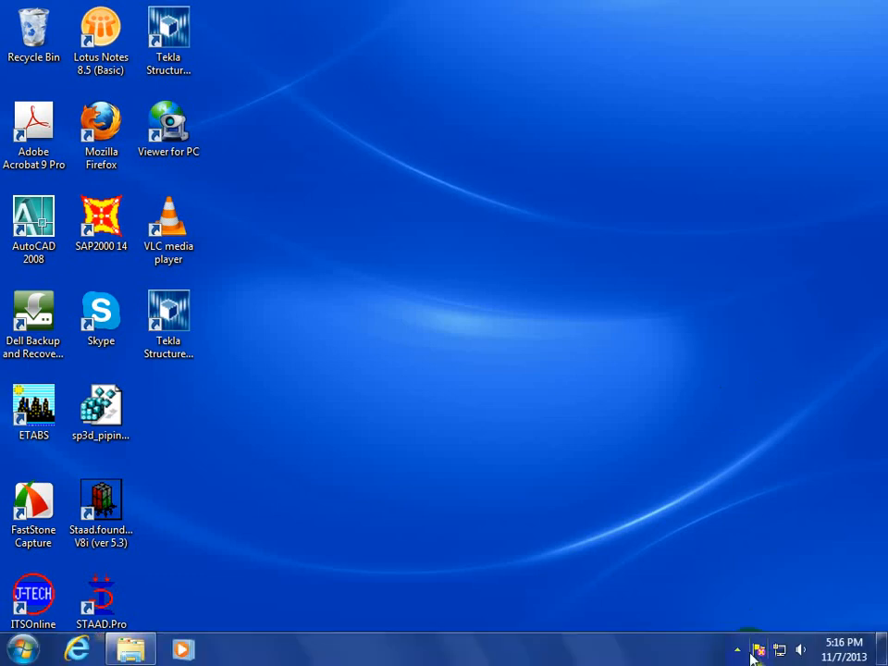